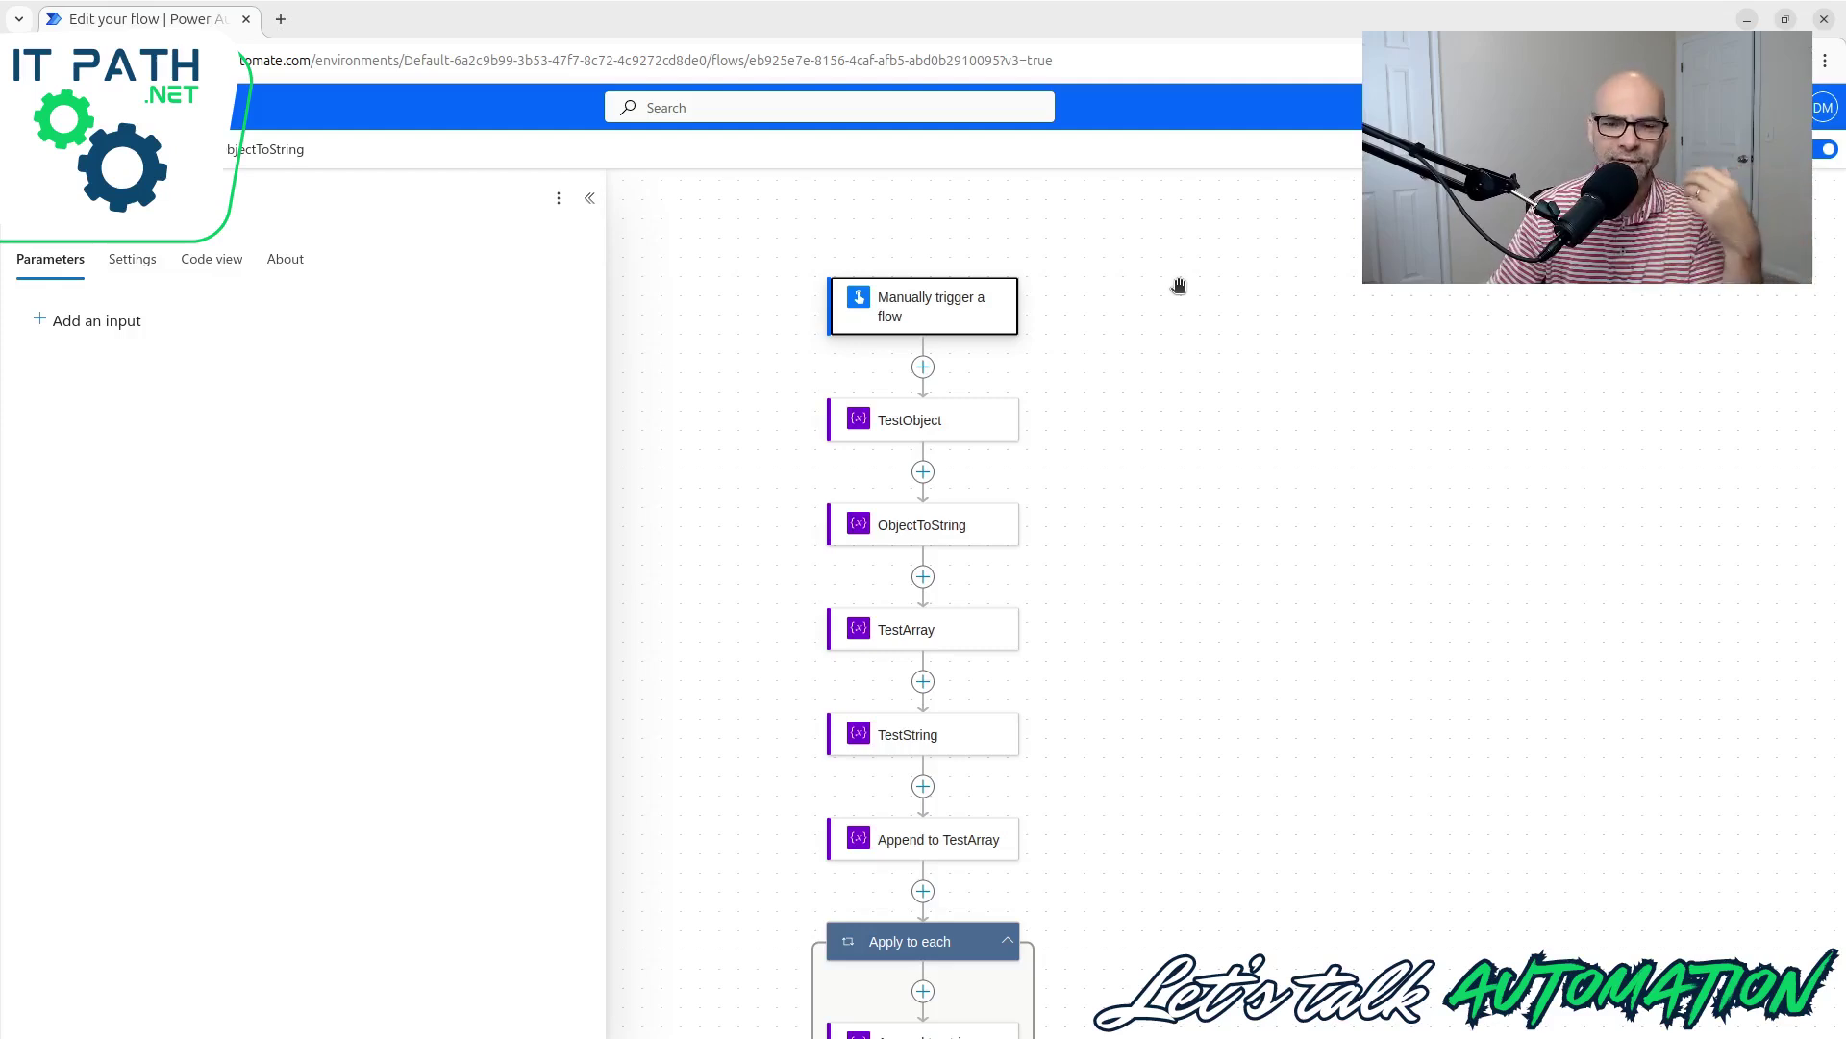
# Step: Show TestObject's settings: an Object variable whose JSON value holds three employee records
pyautogui.scroll(-2, 1178, 286)
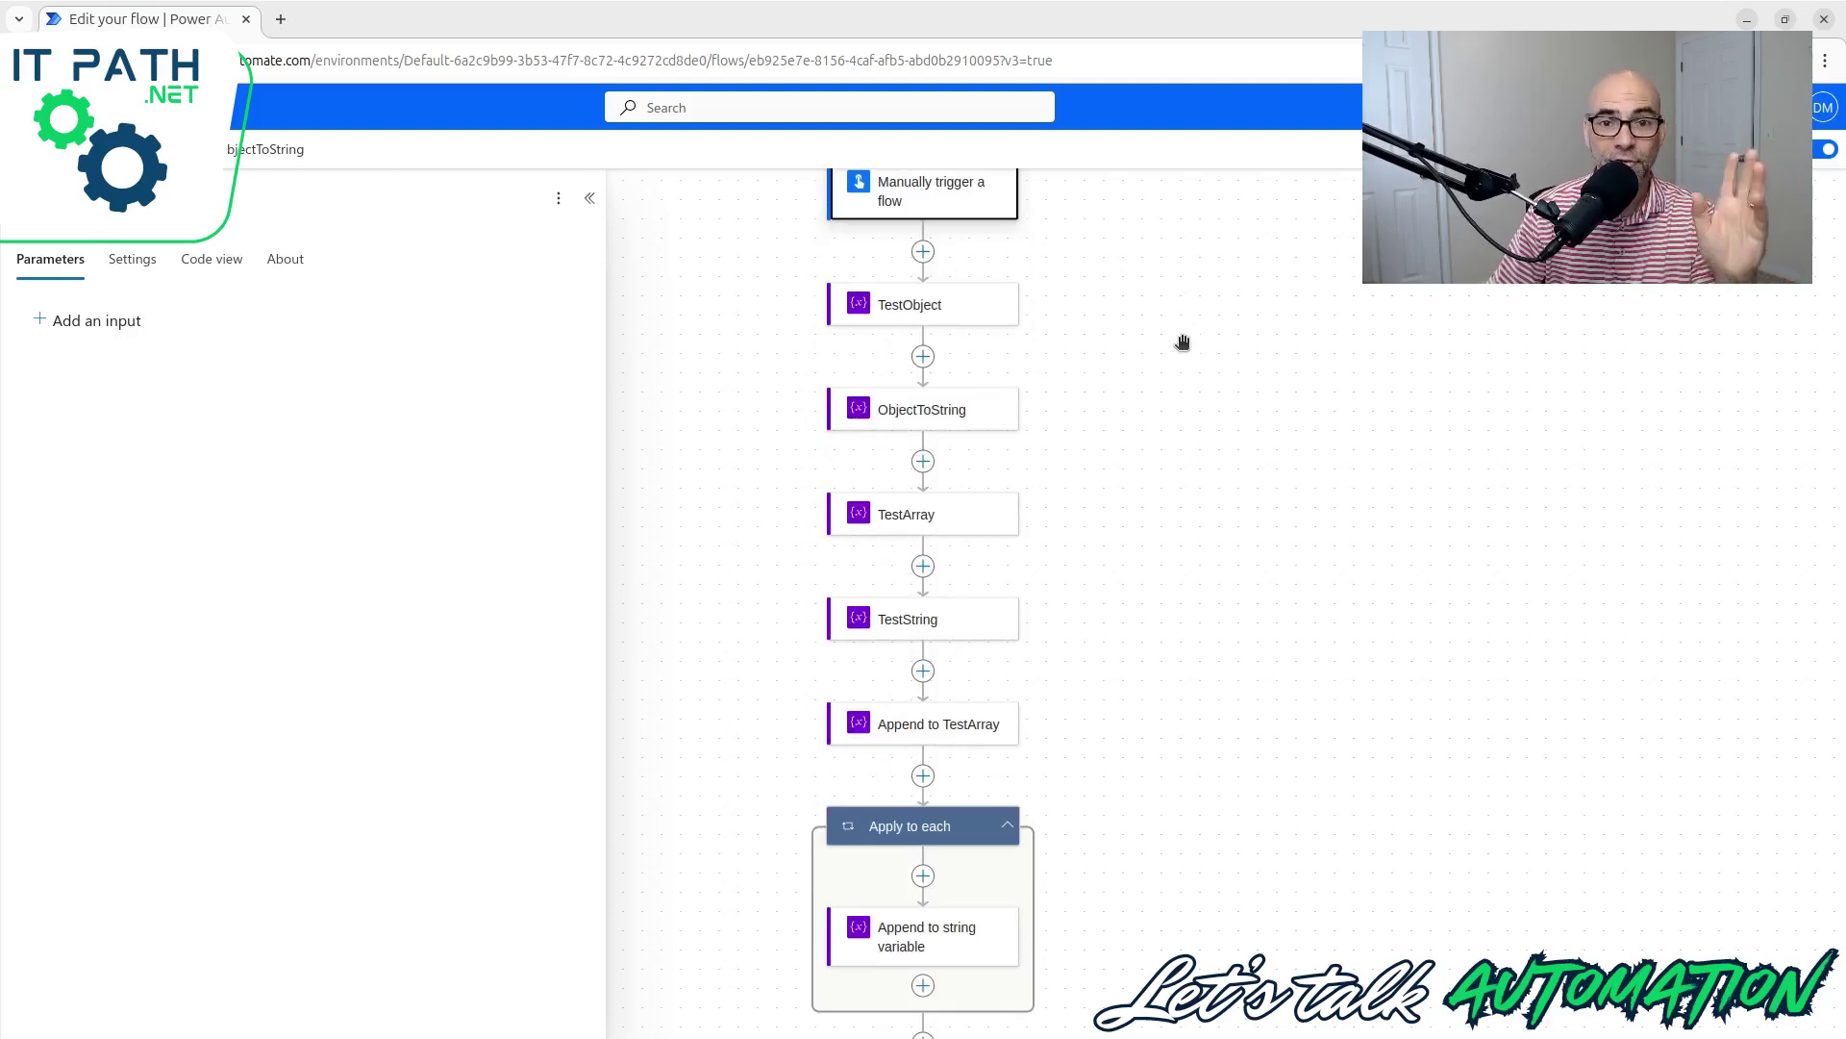
pyautogui.scroll(-1, 1183, 344)
pyautogui.scroll(2, 1183, 343)
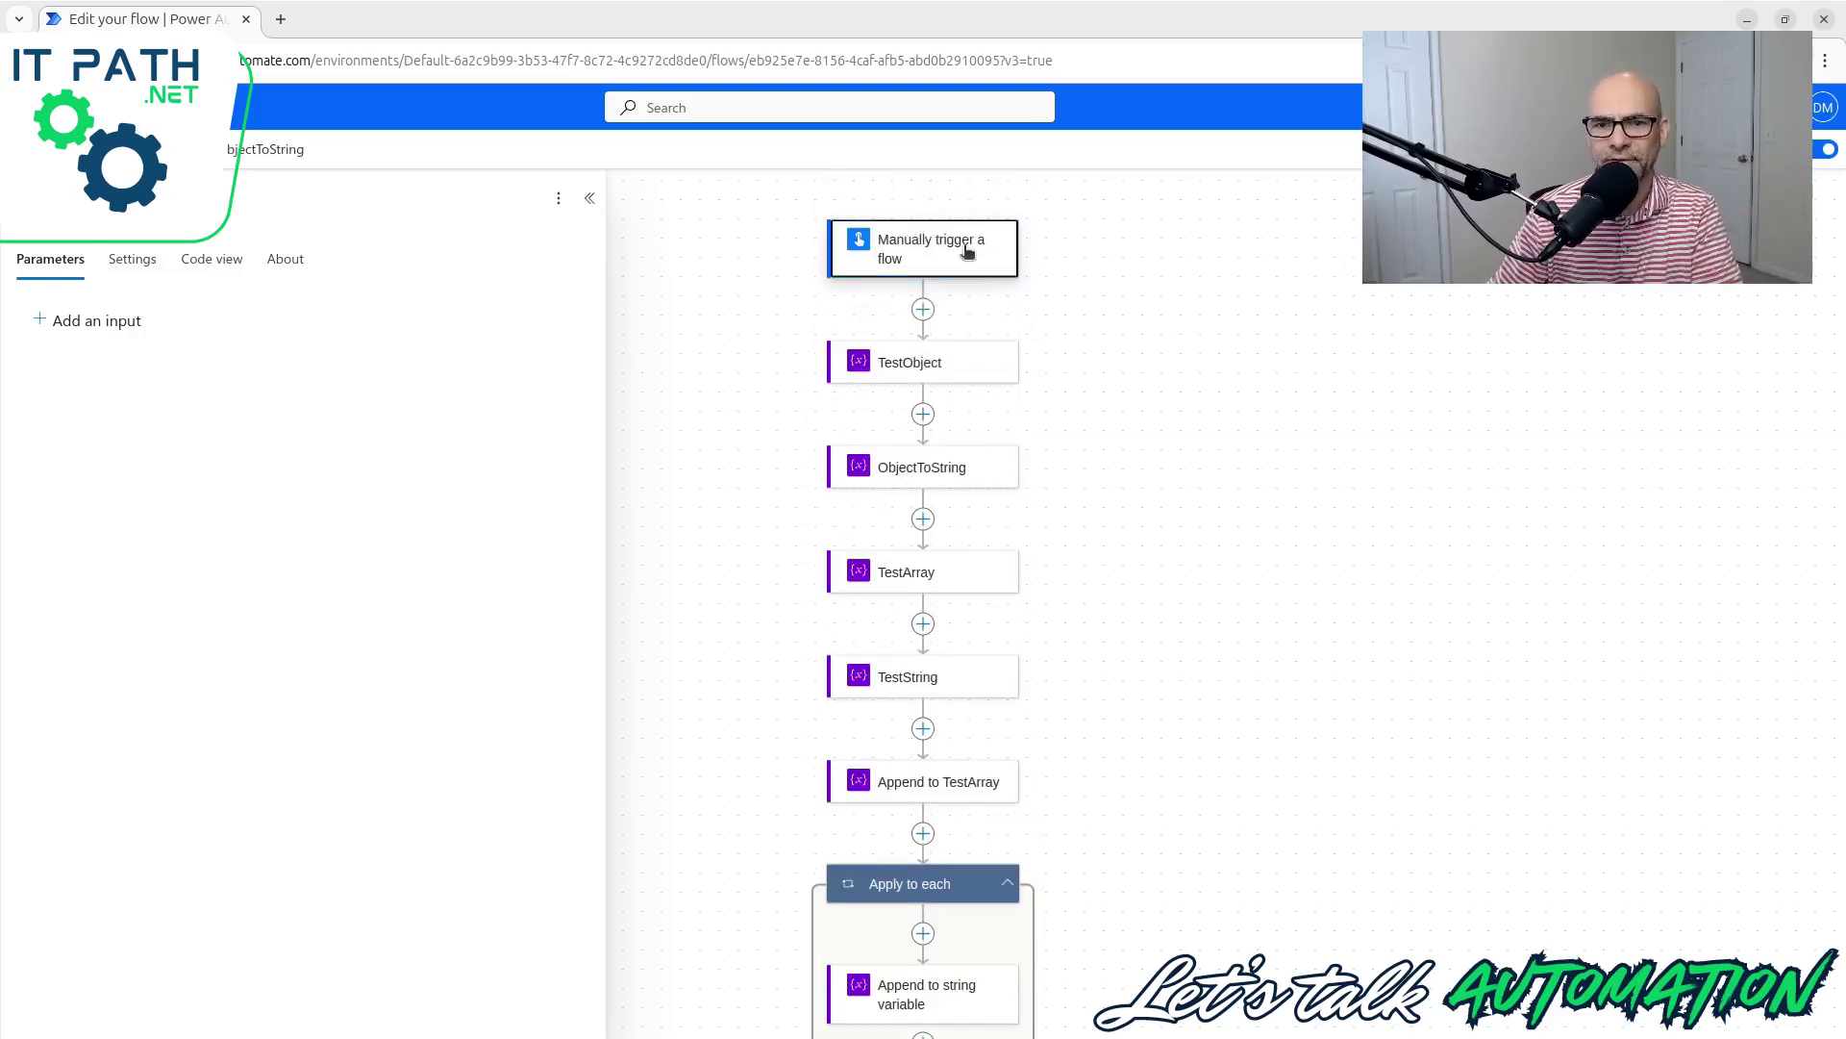
pyautogui.click(969, 373)
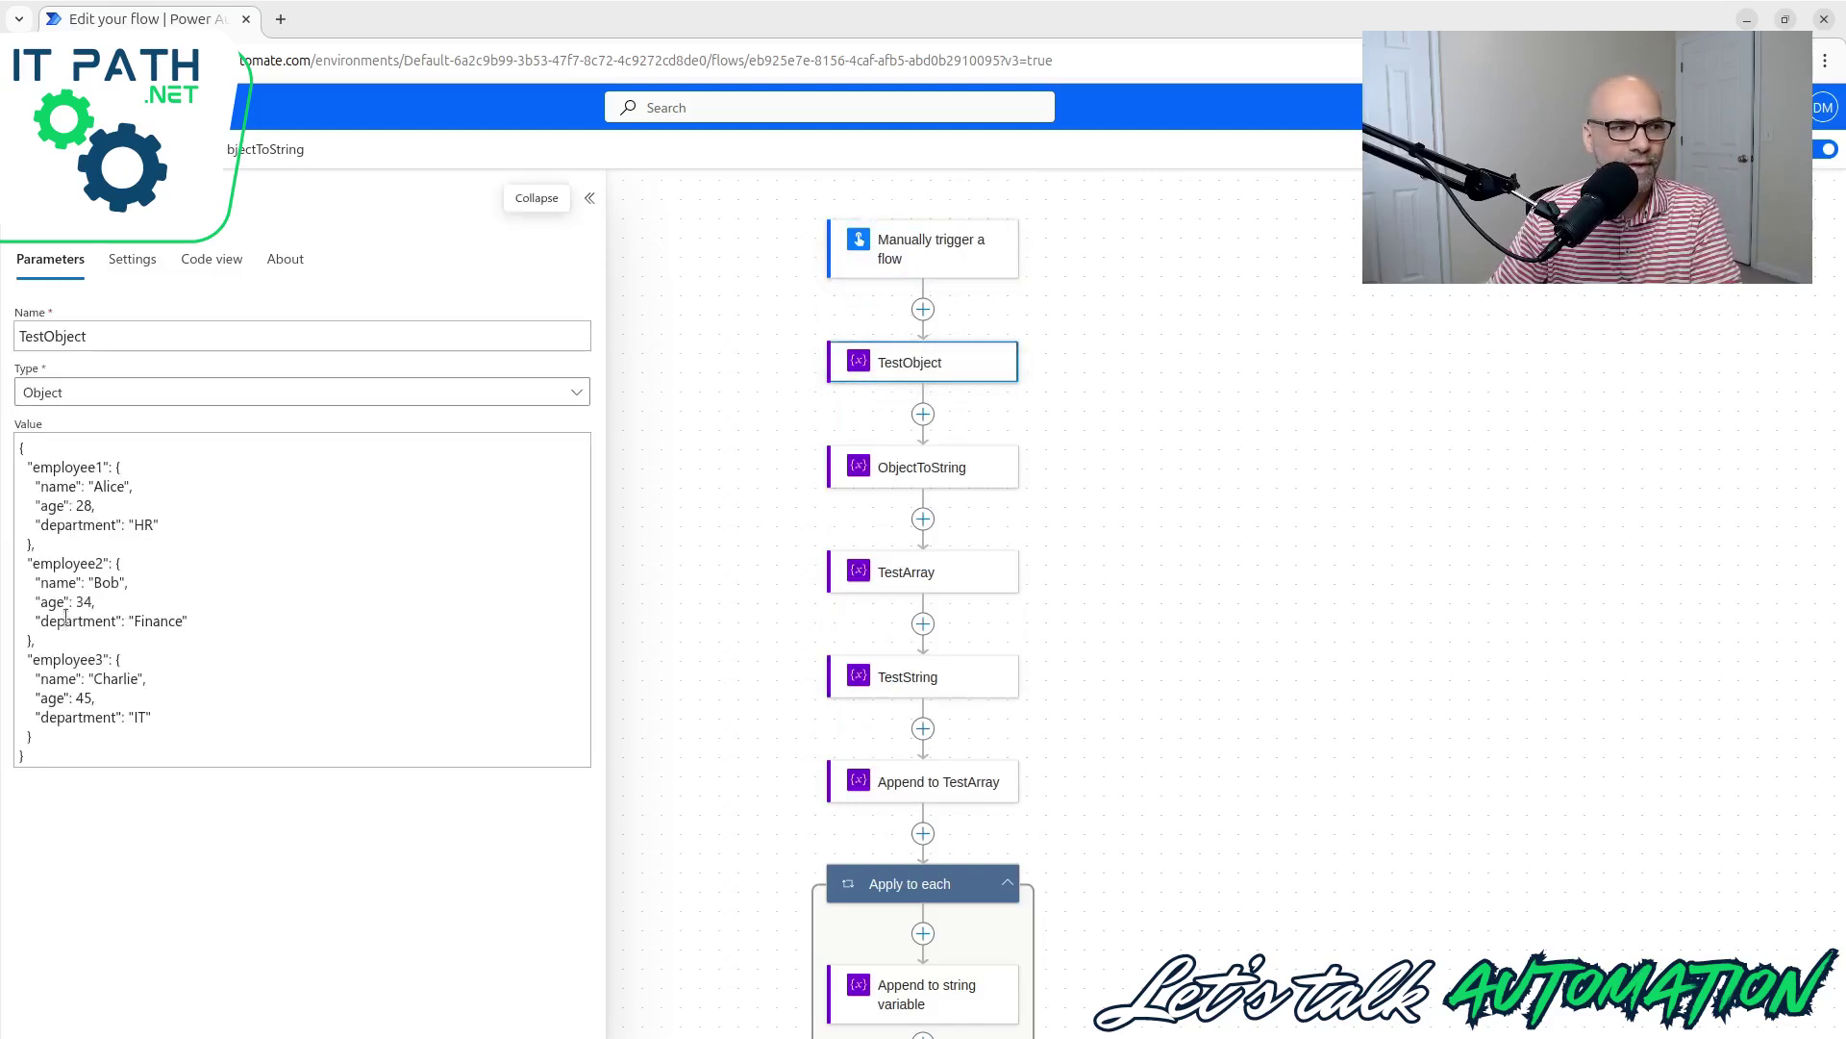
# Step: Review the ObjectToString, TestArray and TestString variable settings
pyautogui.click(941, 469)
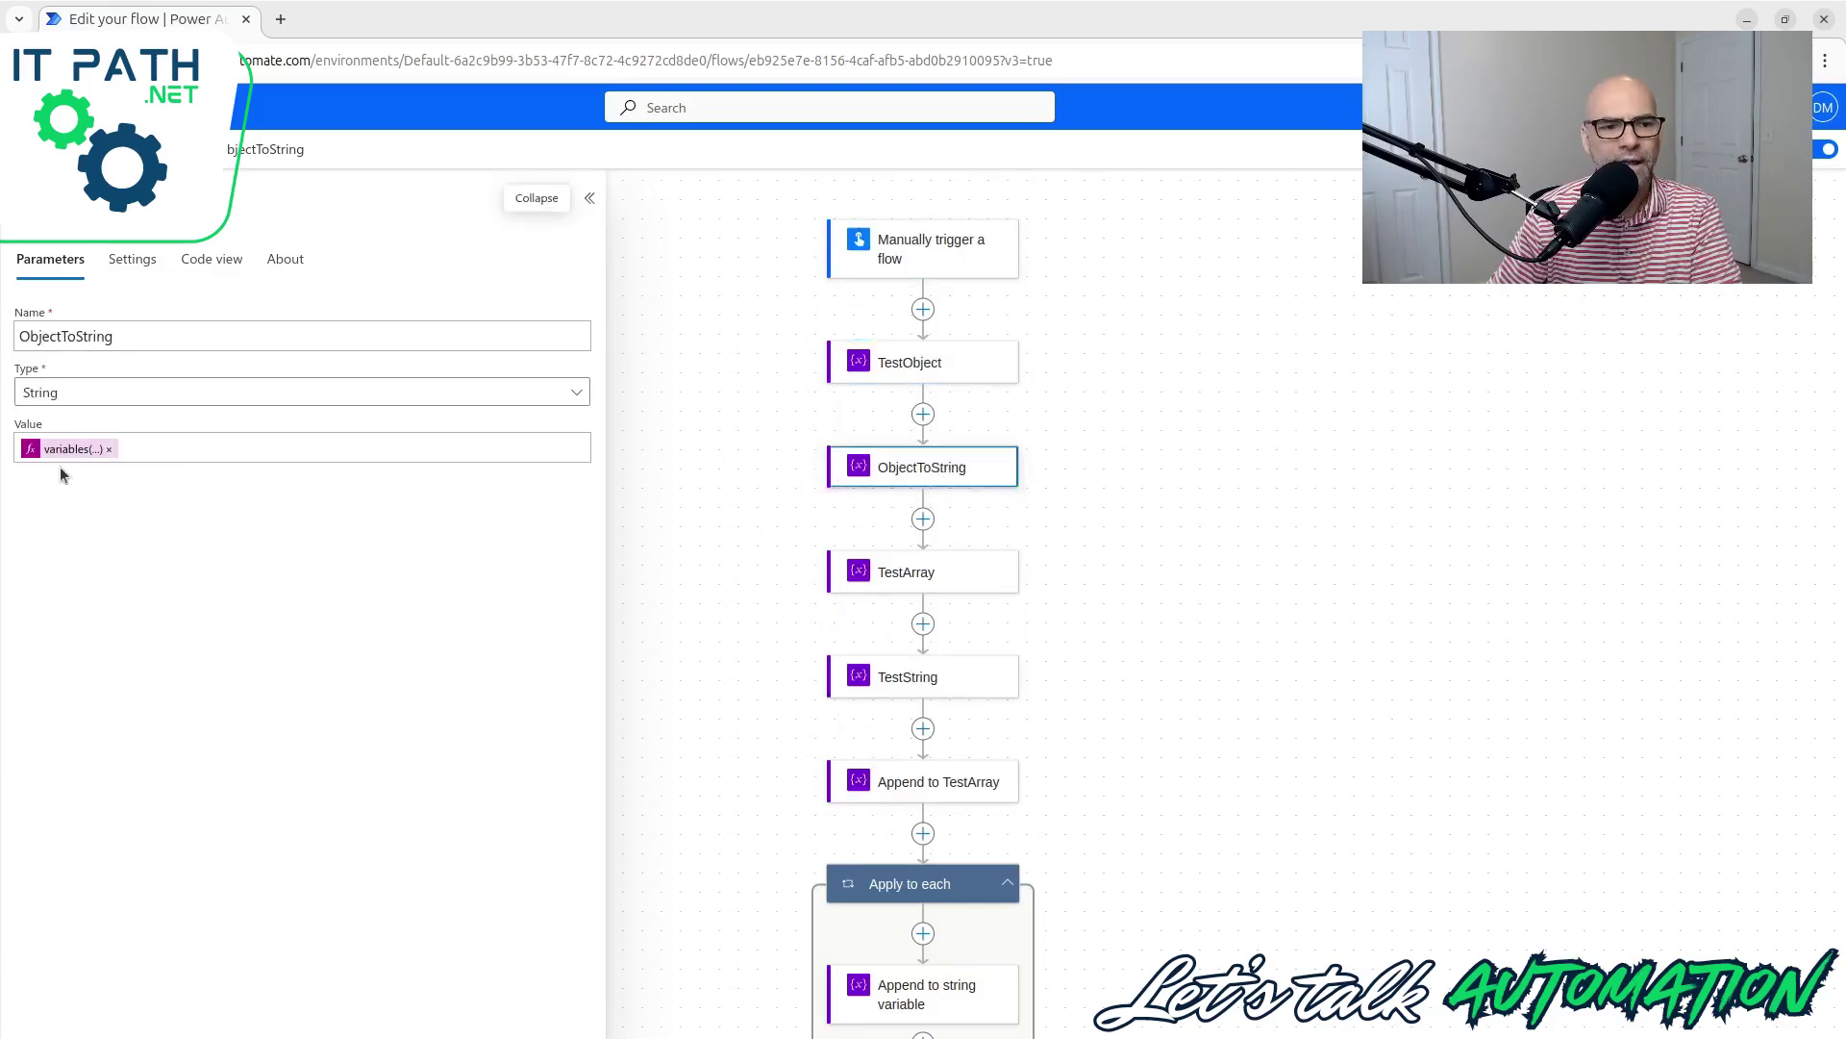
pyautogui.click(952, 567)
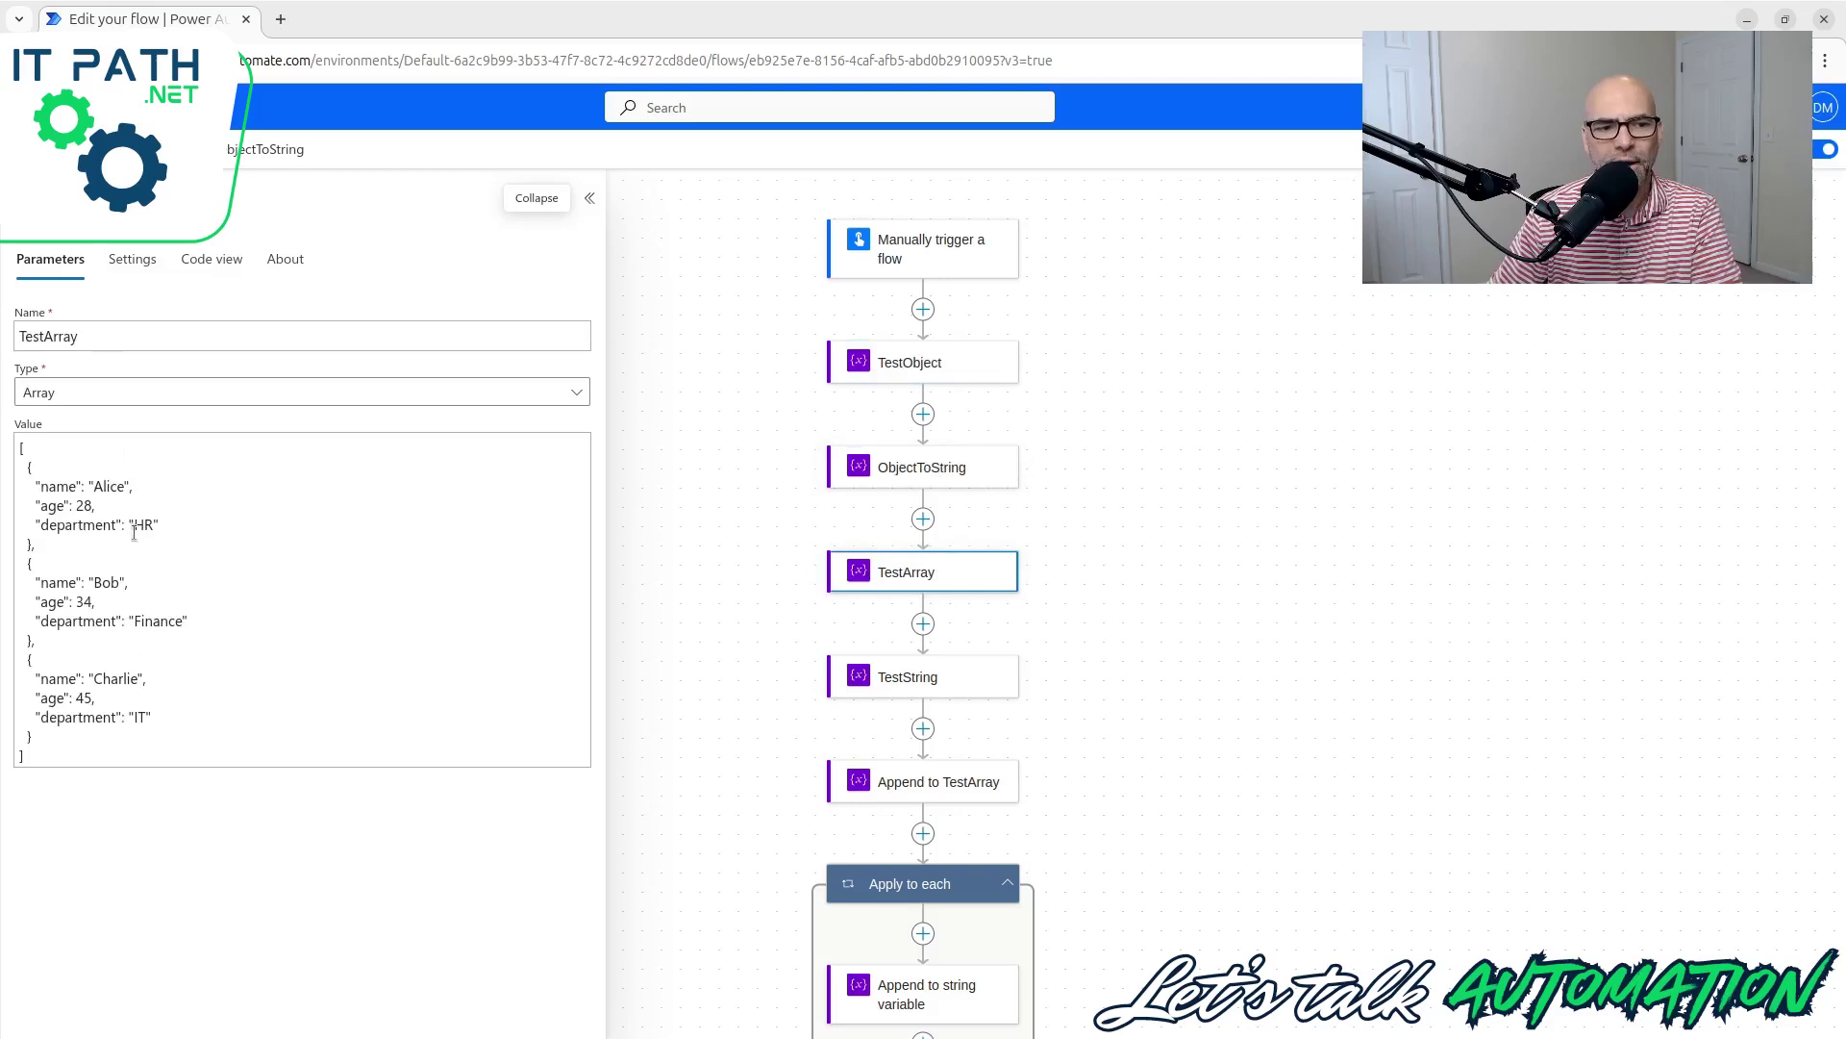
pyautogui.click(969, 673)
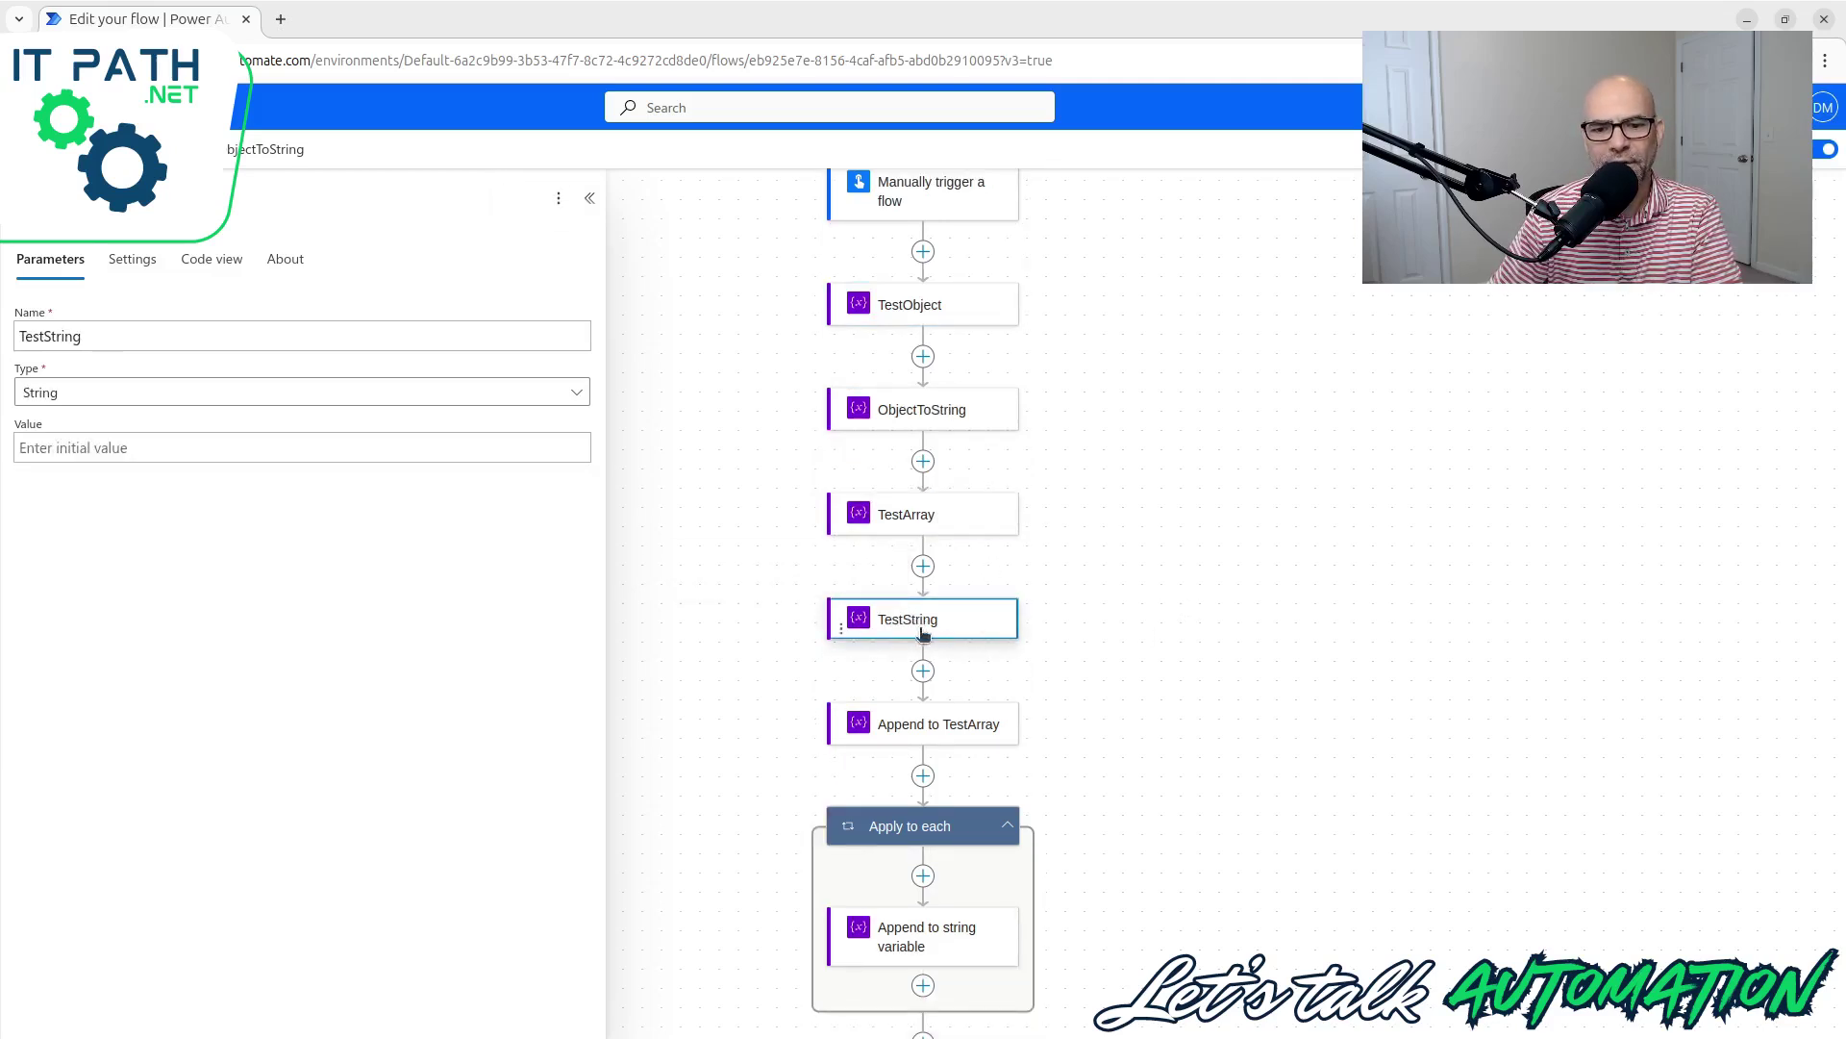
# Step: Review the Append to TestArray, Append to string variable and OutputString settings, then bring up the Test panel
pyautogui.scroll(-2, 924, 635)
pyautogui.click(997, 619)
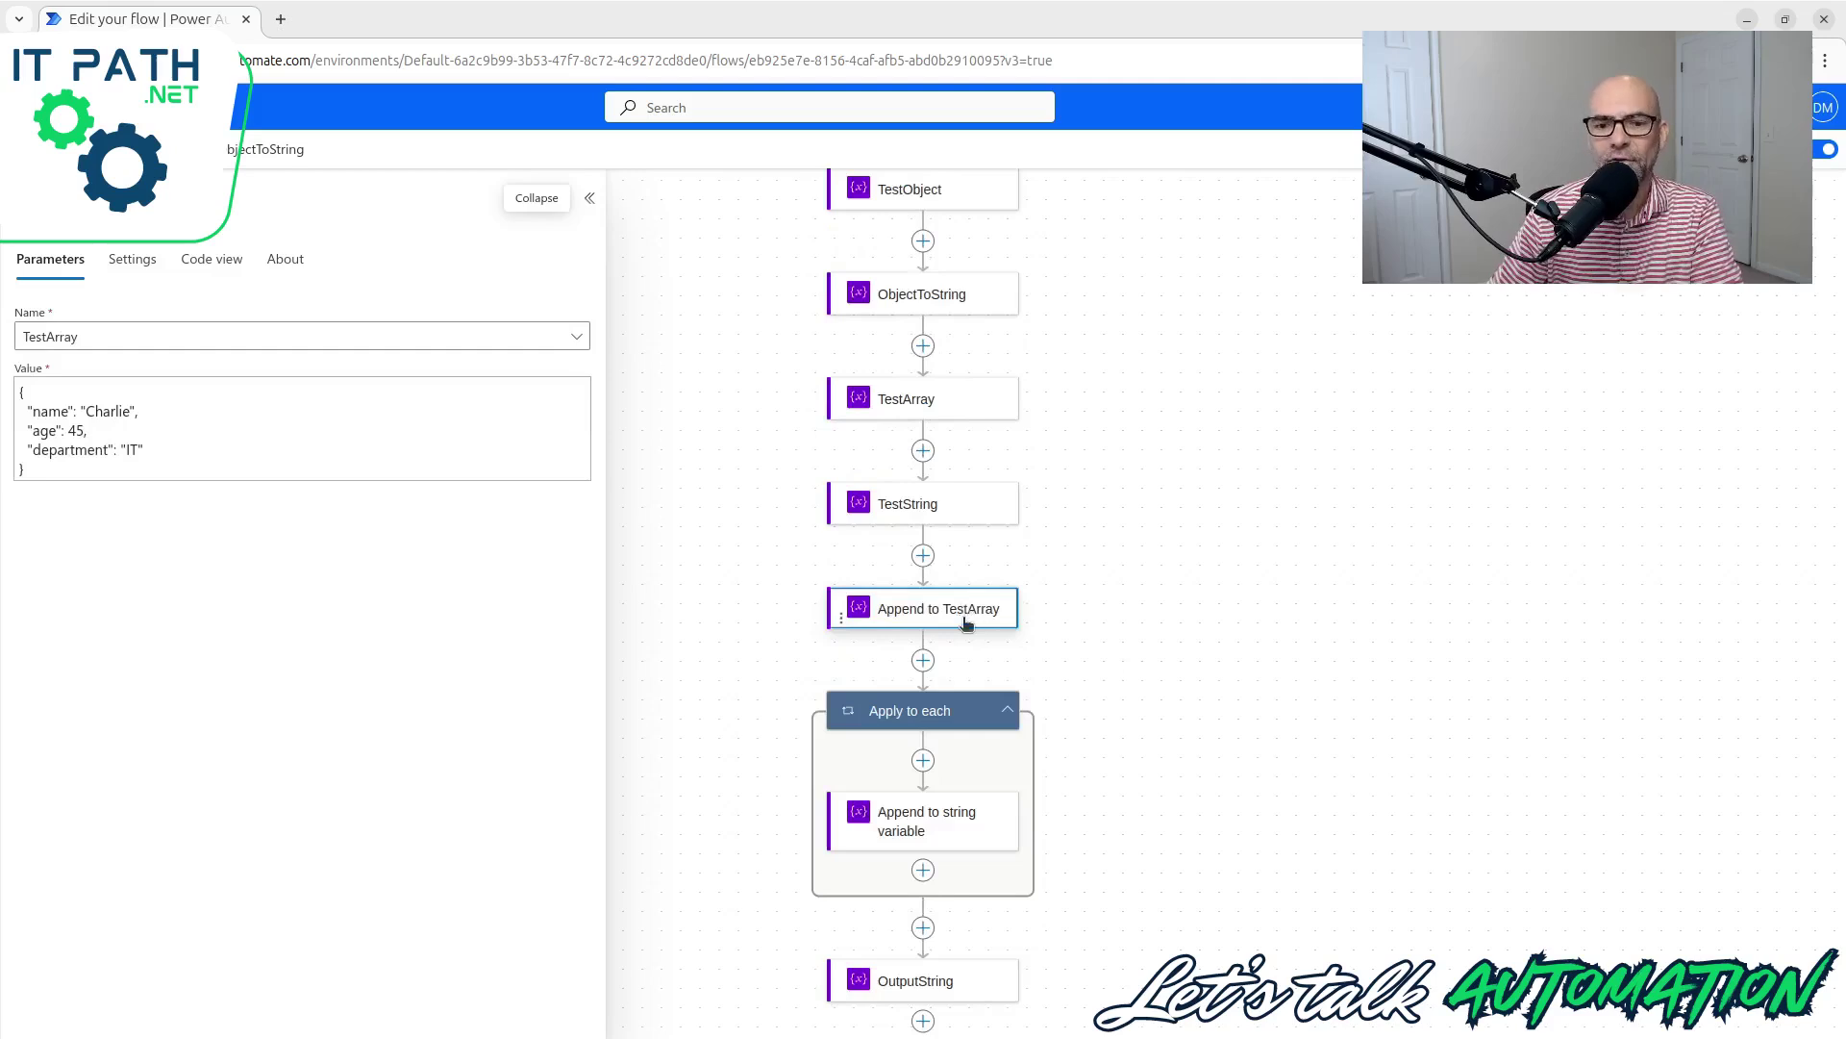
pyautogui.scroll(-2, 1124, 675)
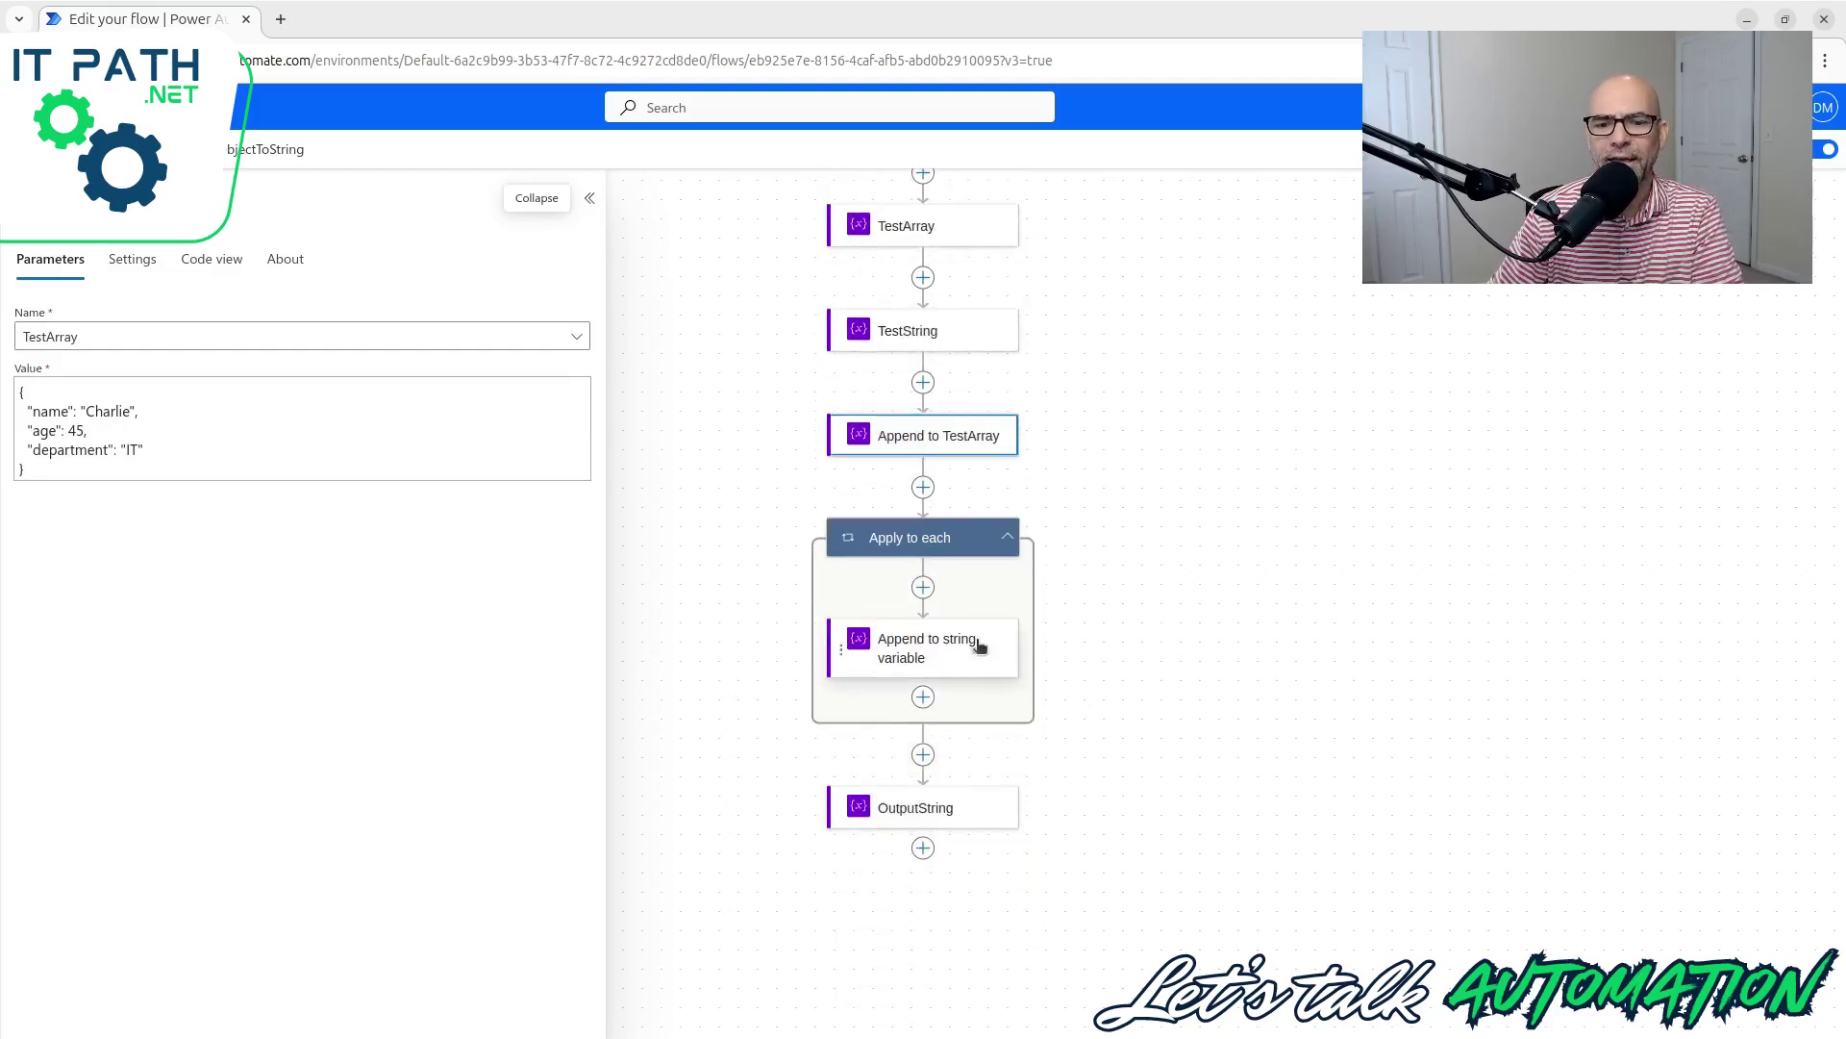
pyautogui.click(944, 635)
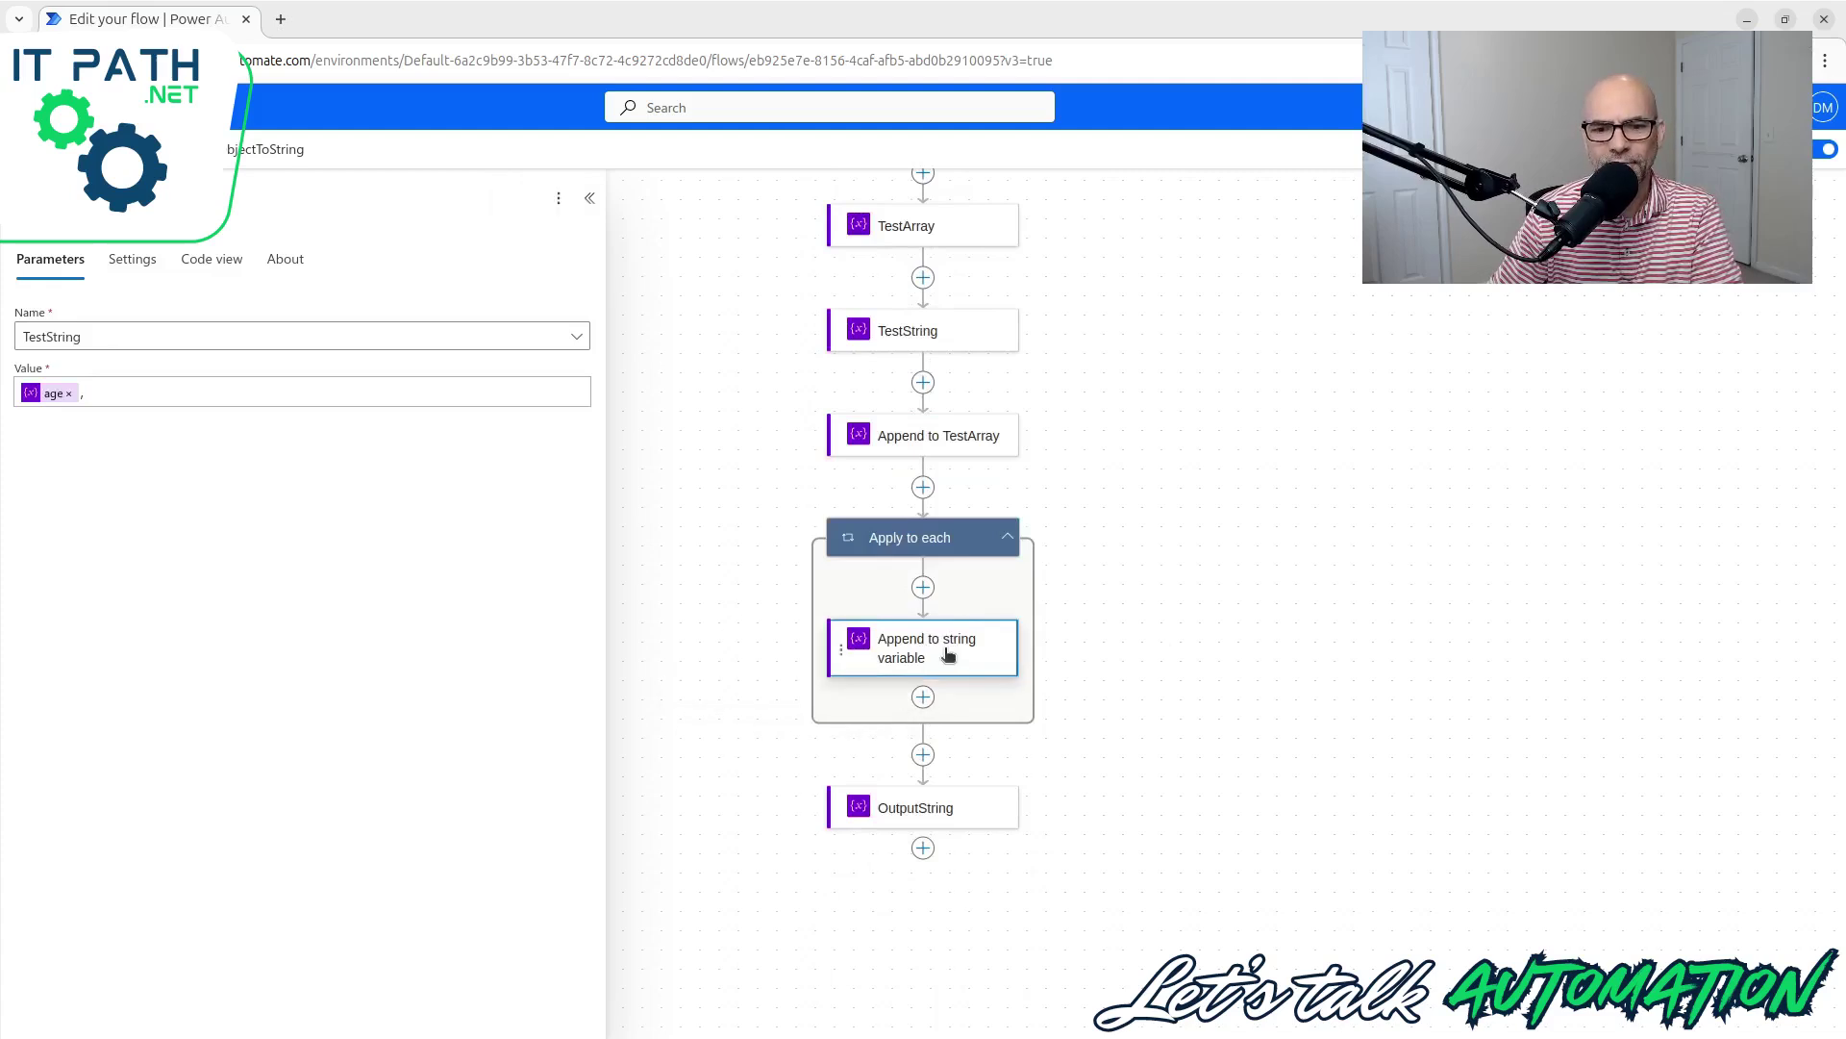
pyautogui.click(961, 805)
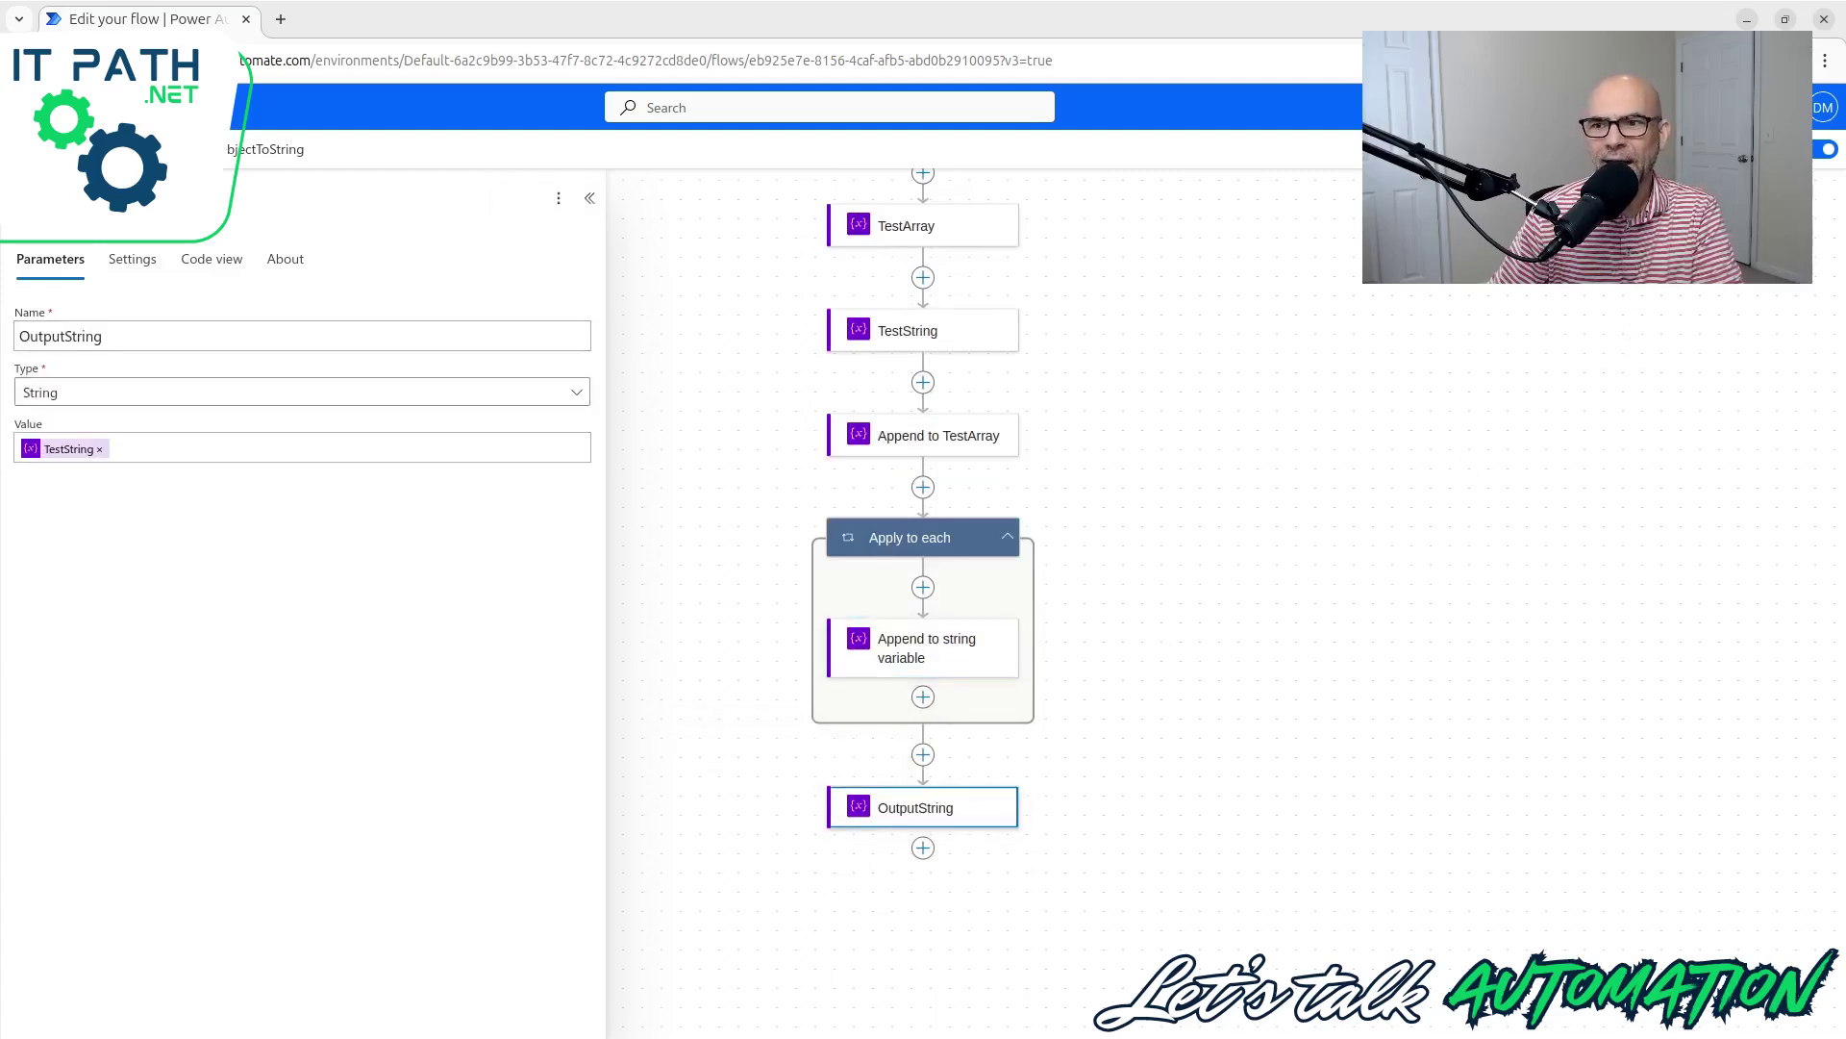
pyautogui.click(1755, 149)
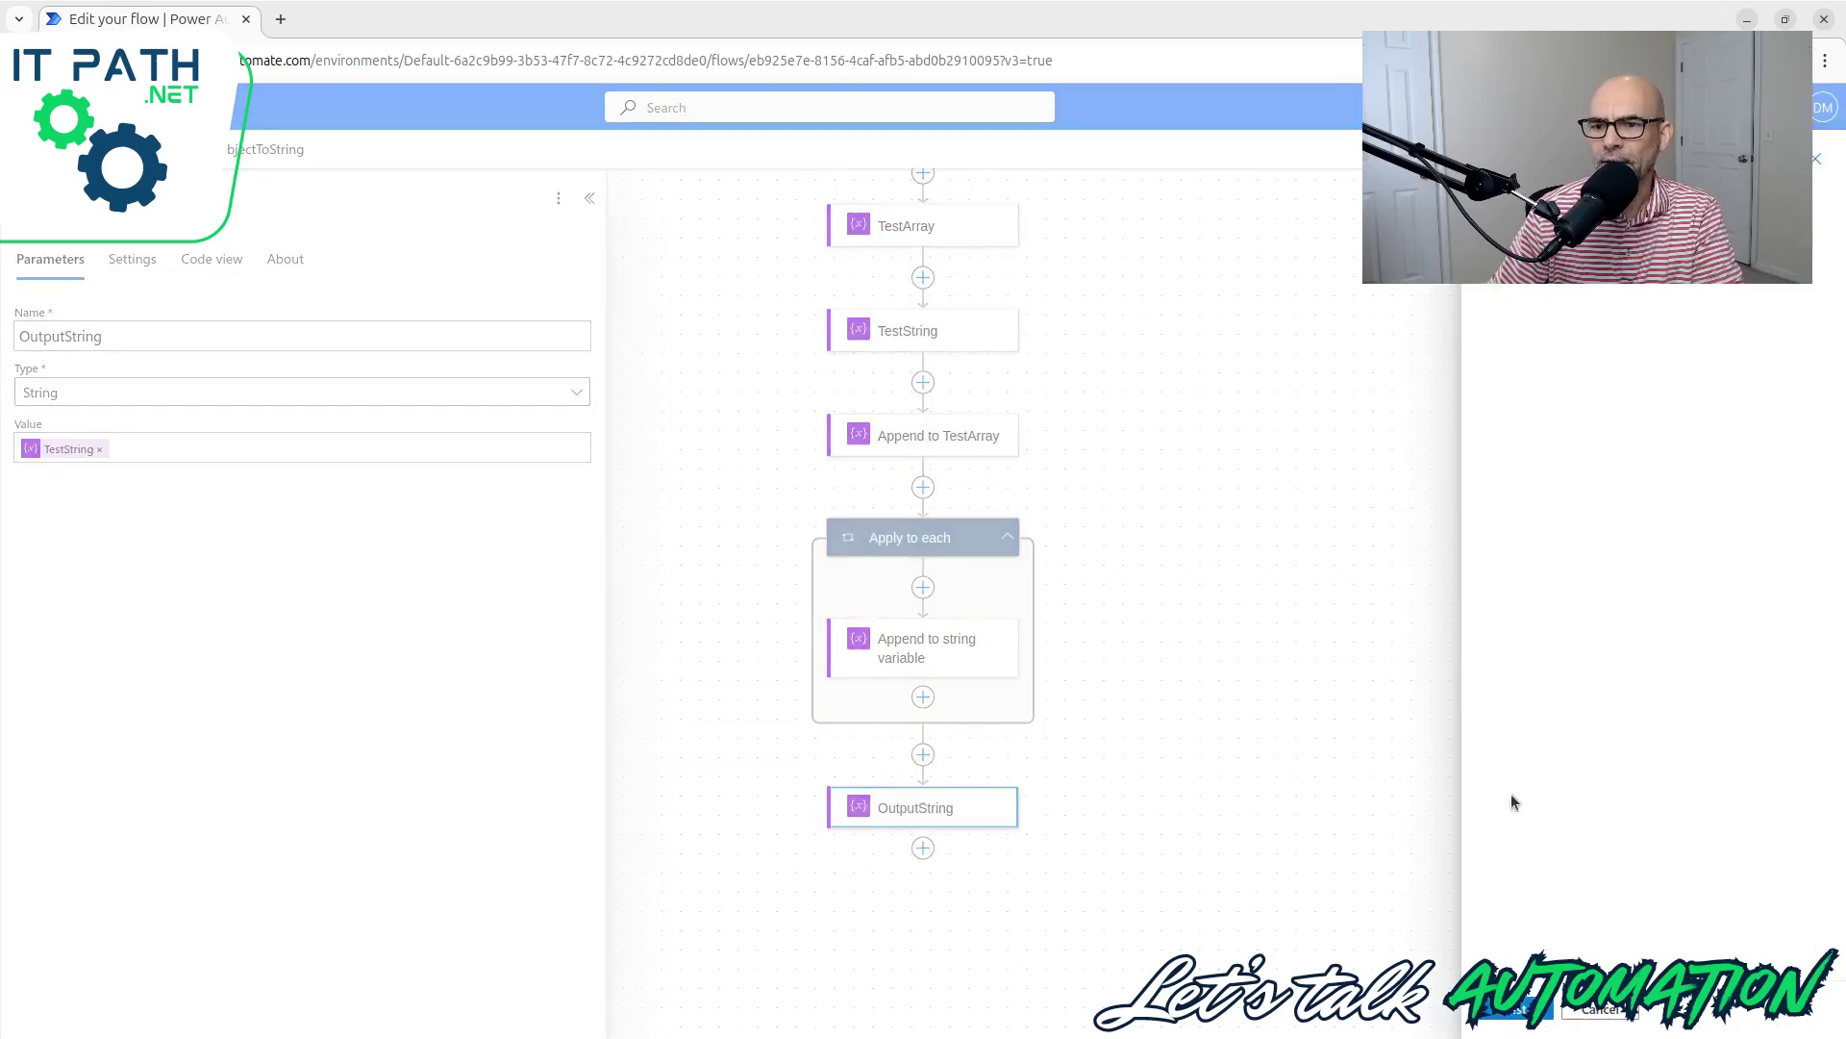
# Step: Start a test run and inspect the TestObject and ObjectToString run inputs, highlighting Bob
pyautogui.click(1524, 1006)
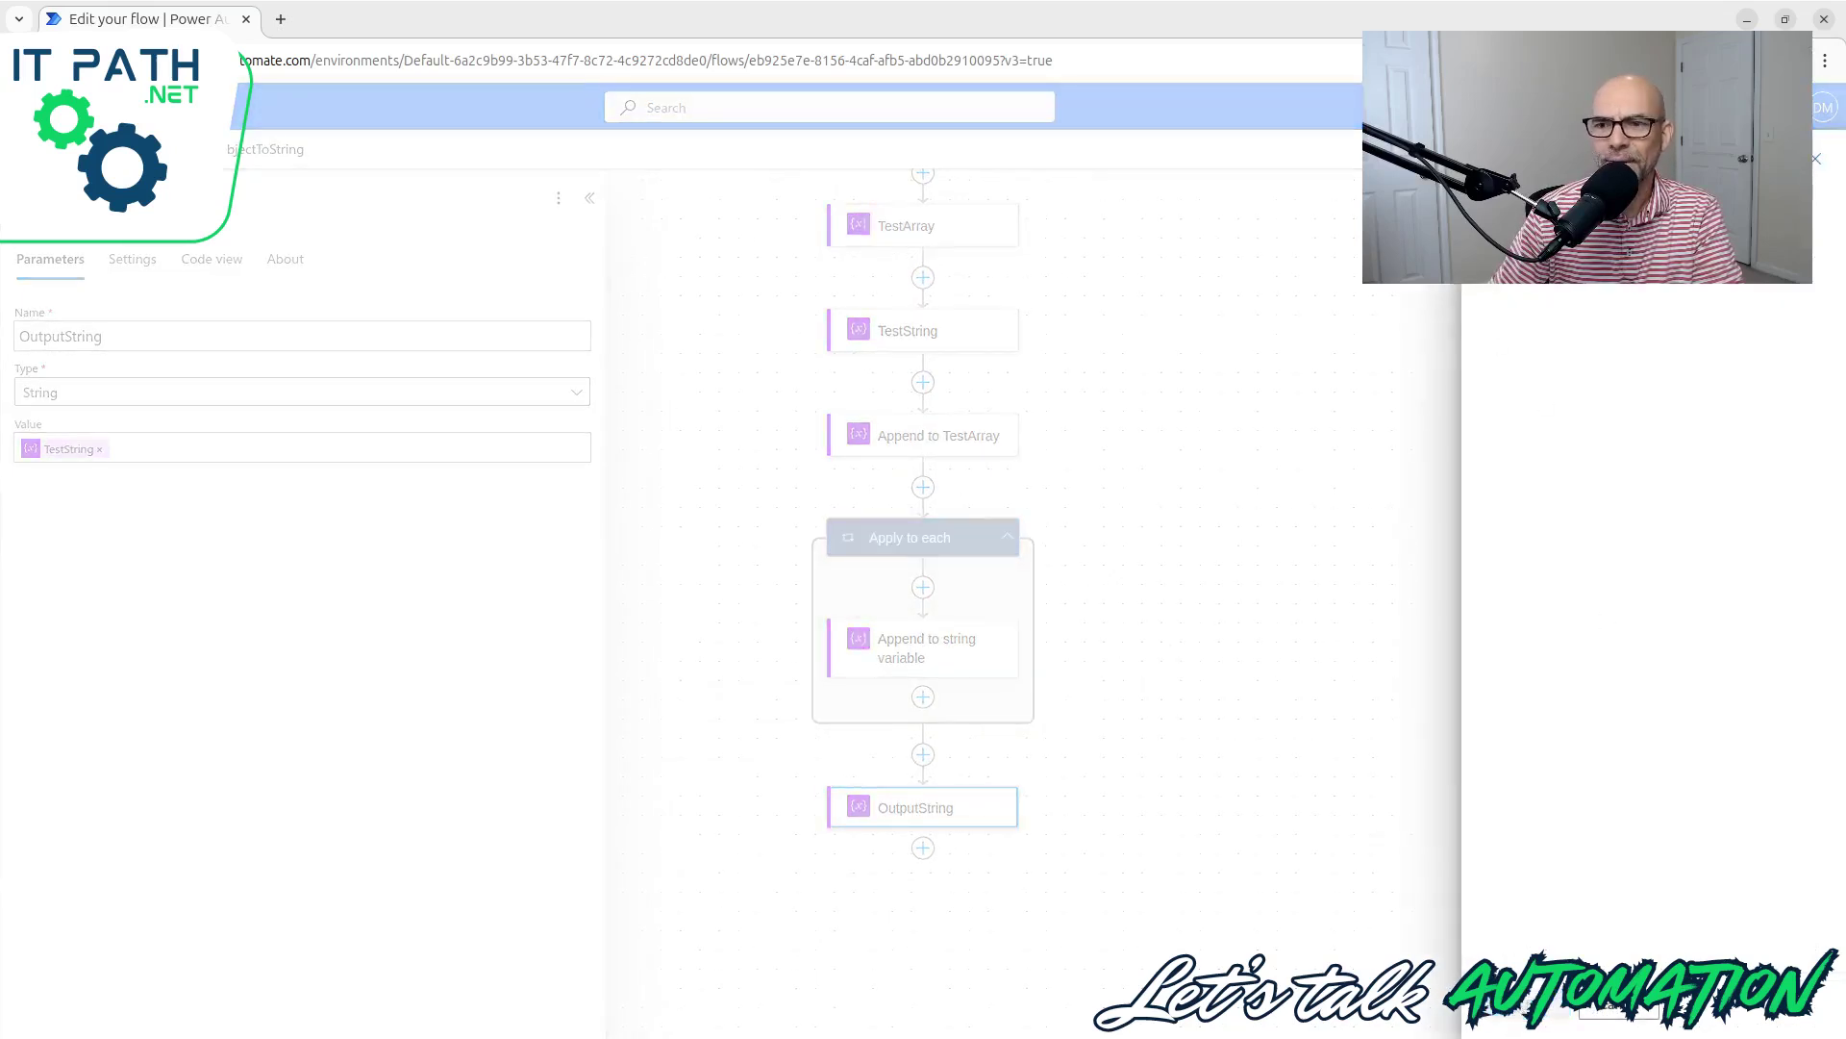
pyautogui.click(1524, 1006)
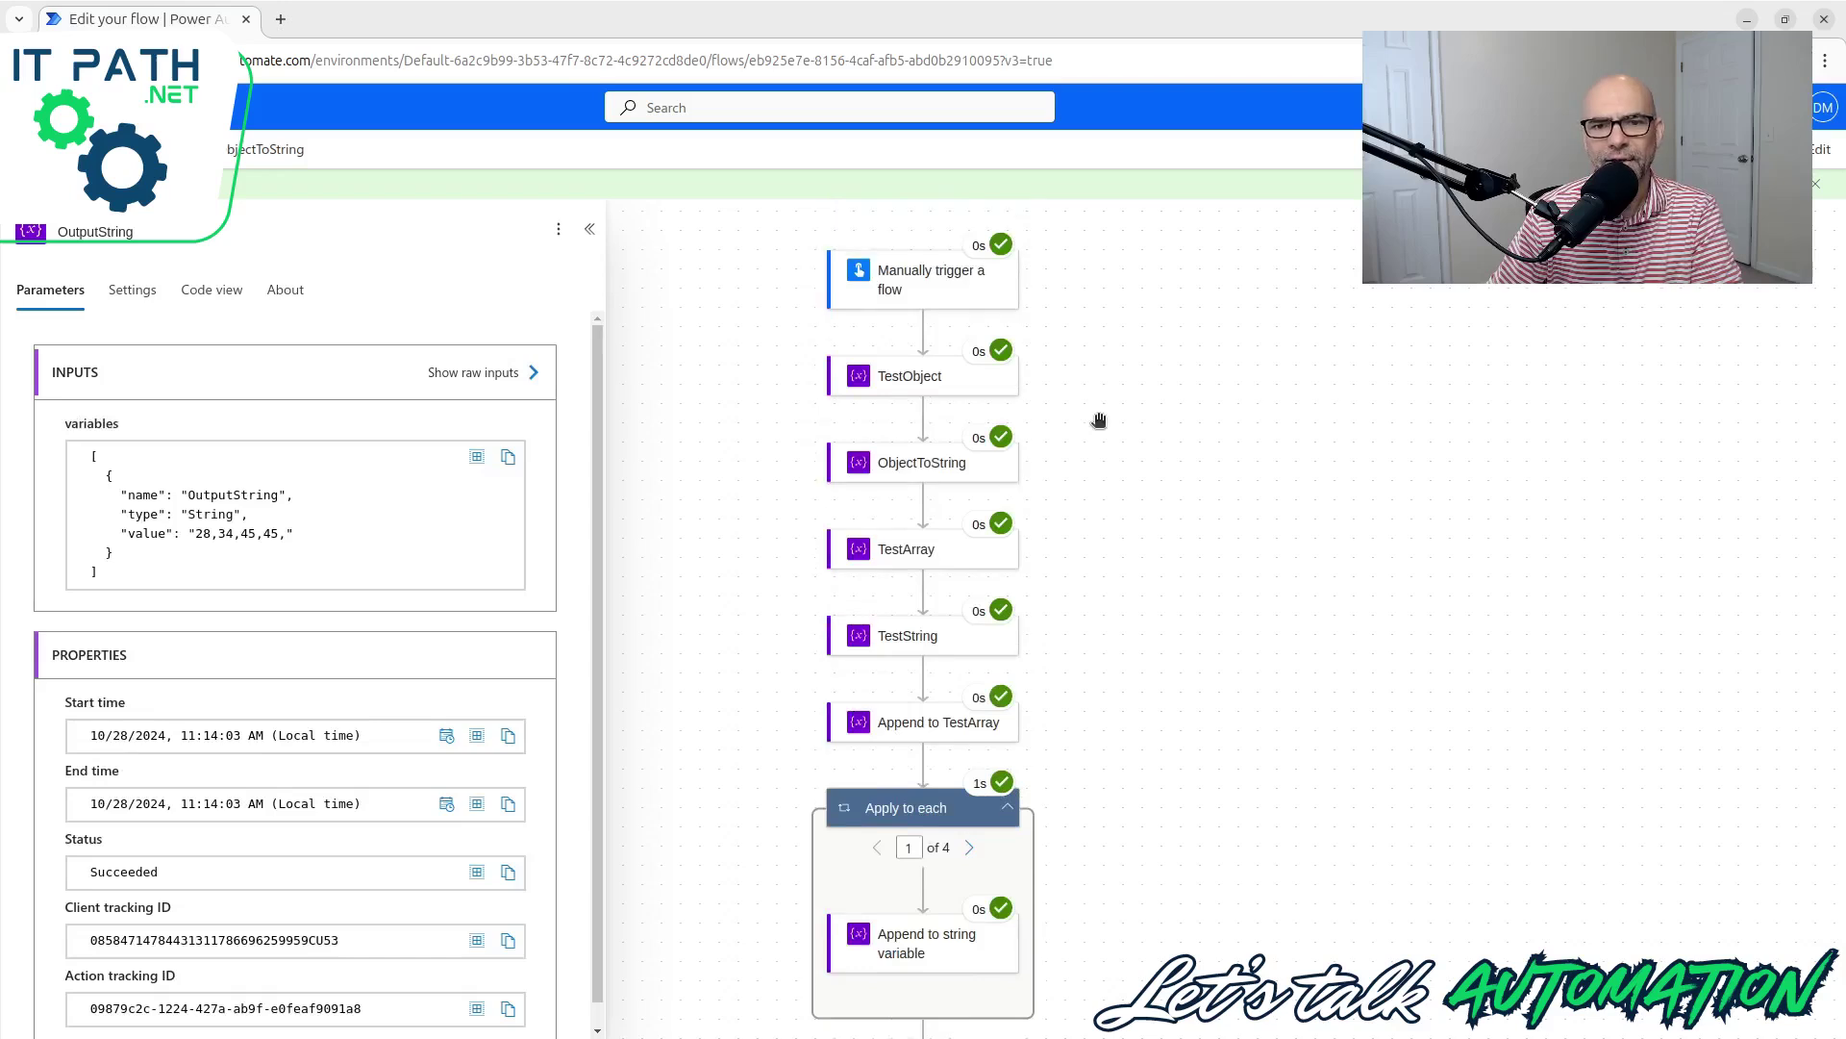
pyautogui.scroll(-1, 1133, 318)
pyautogui.click(928, 331)
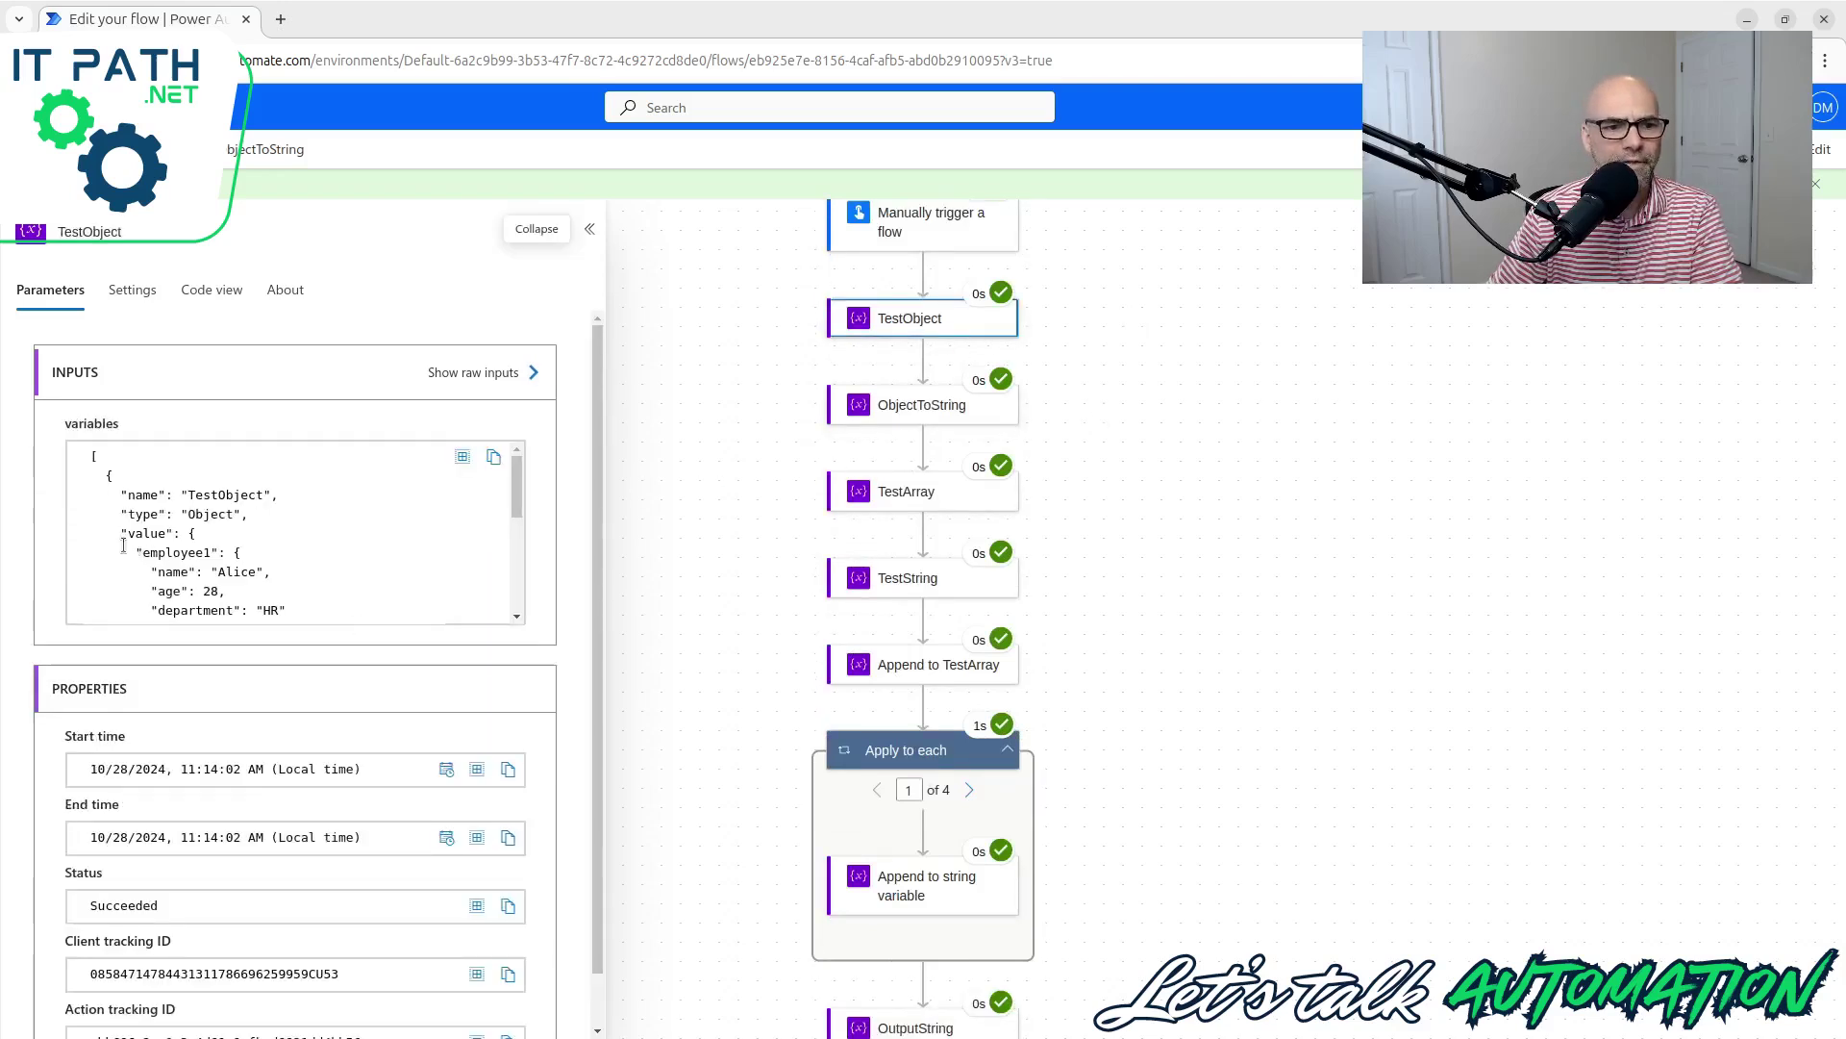
pyautogui.scroll(-3, 183, 536)
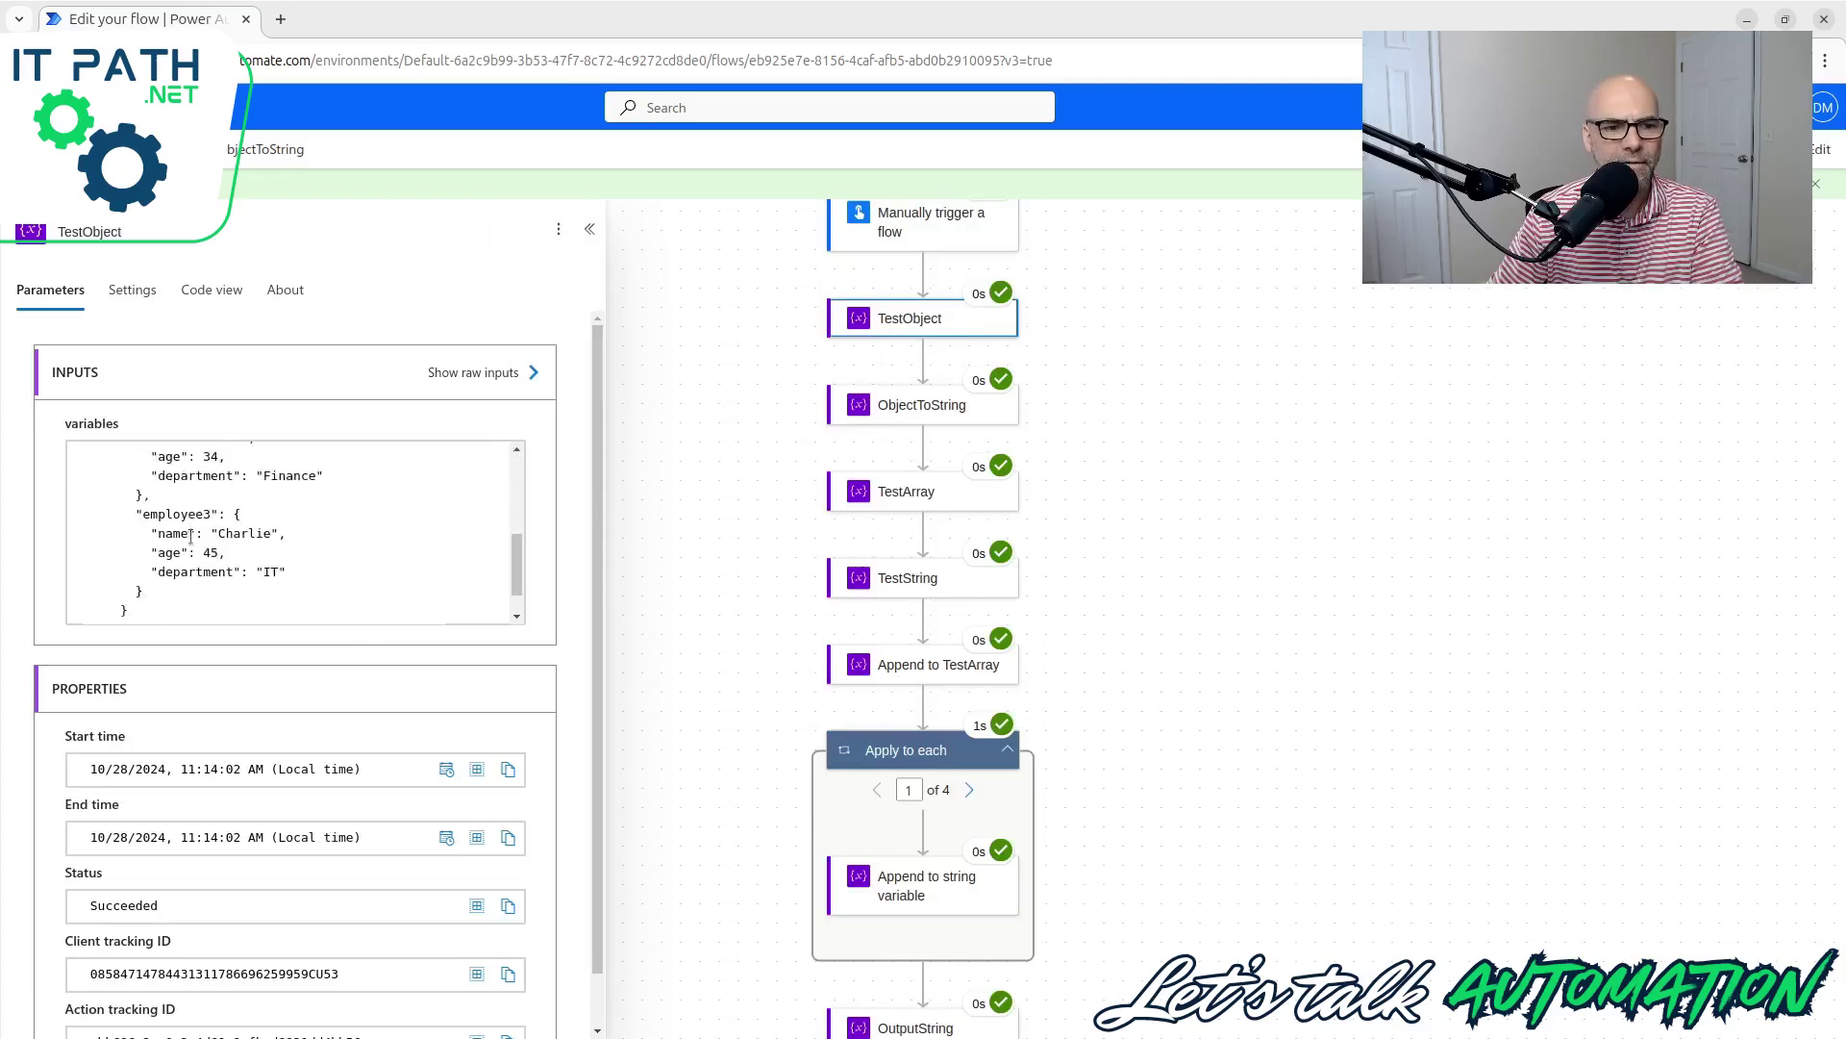
pyautogui.click(890, 418)
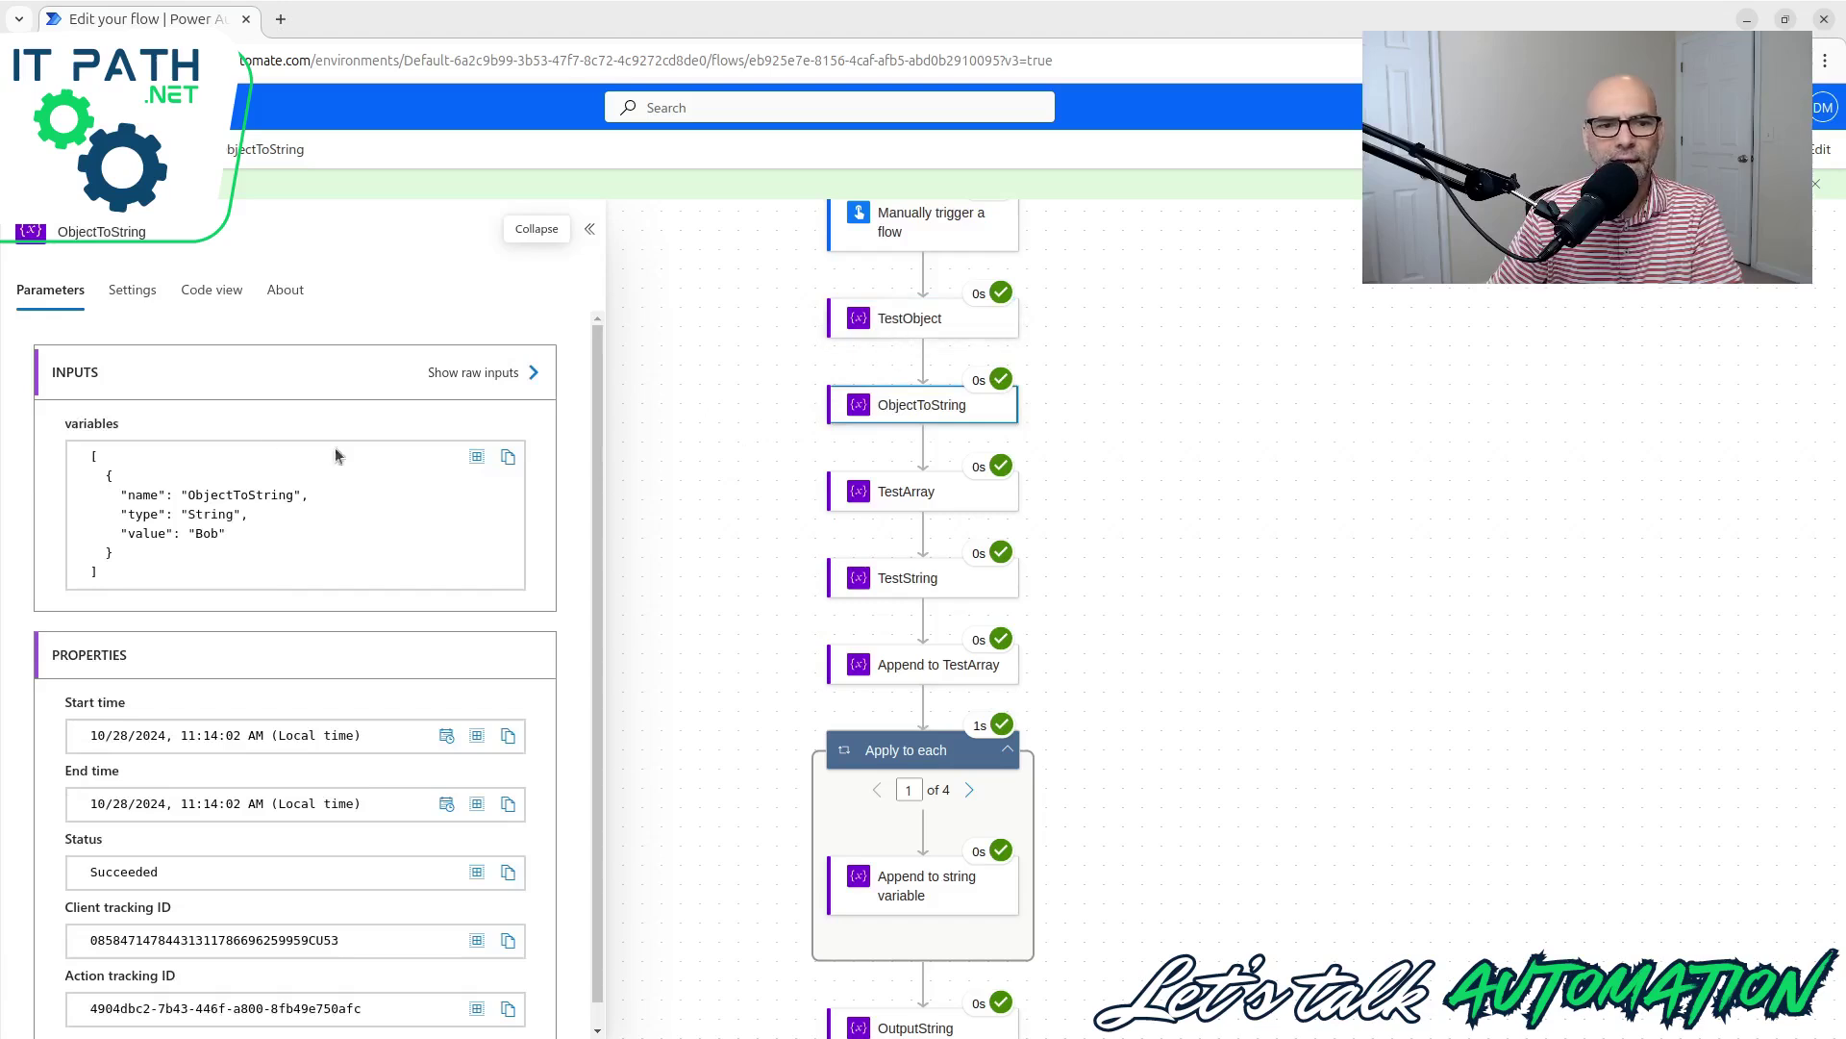
pyautogui.doubleClick(204, 534)
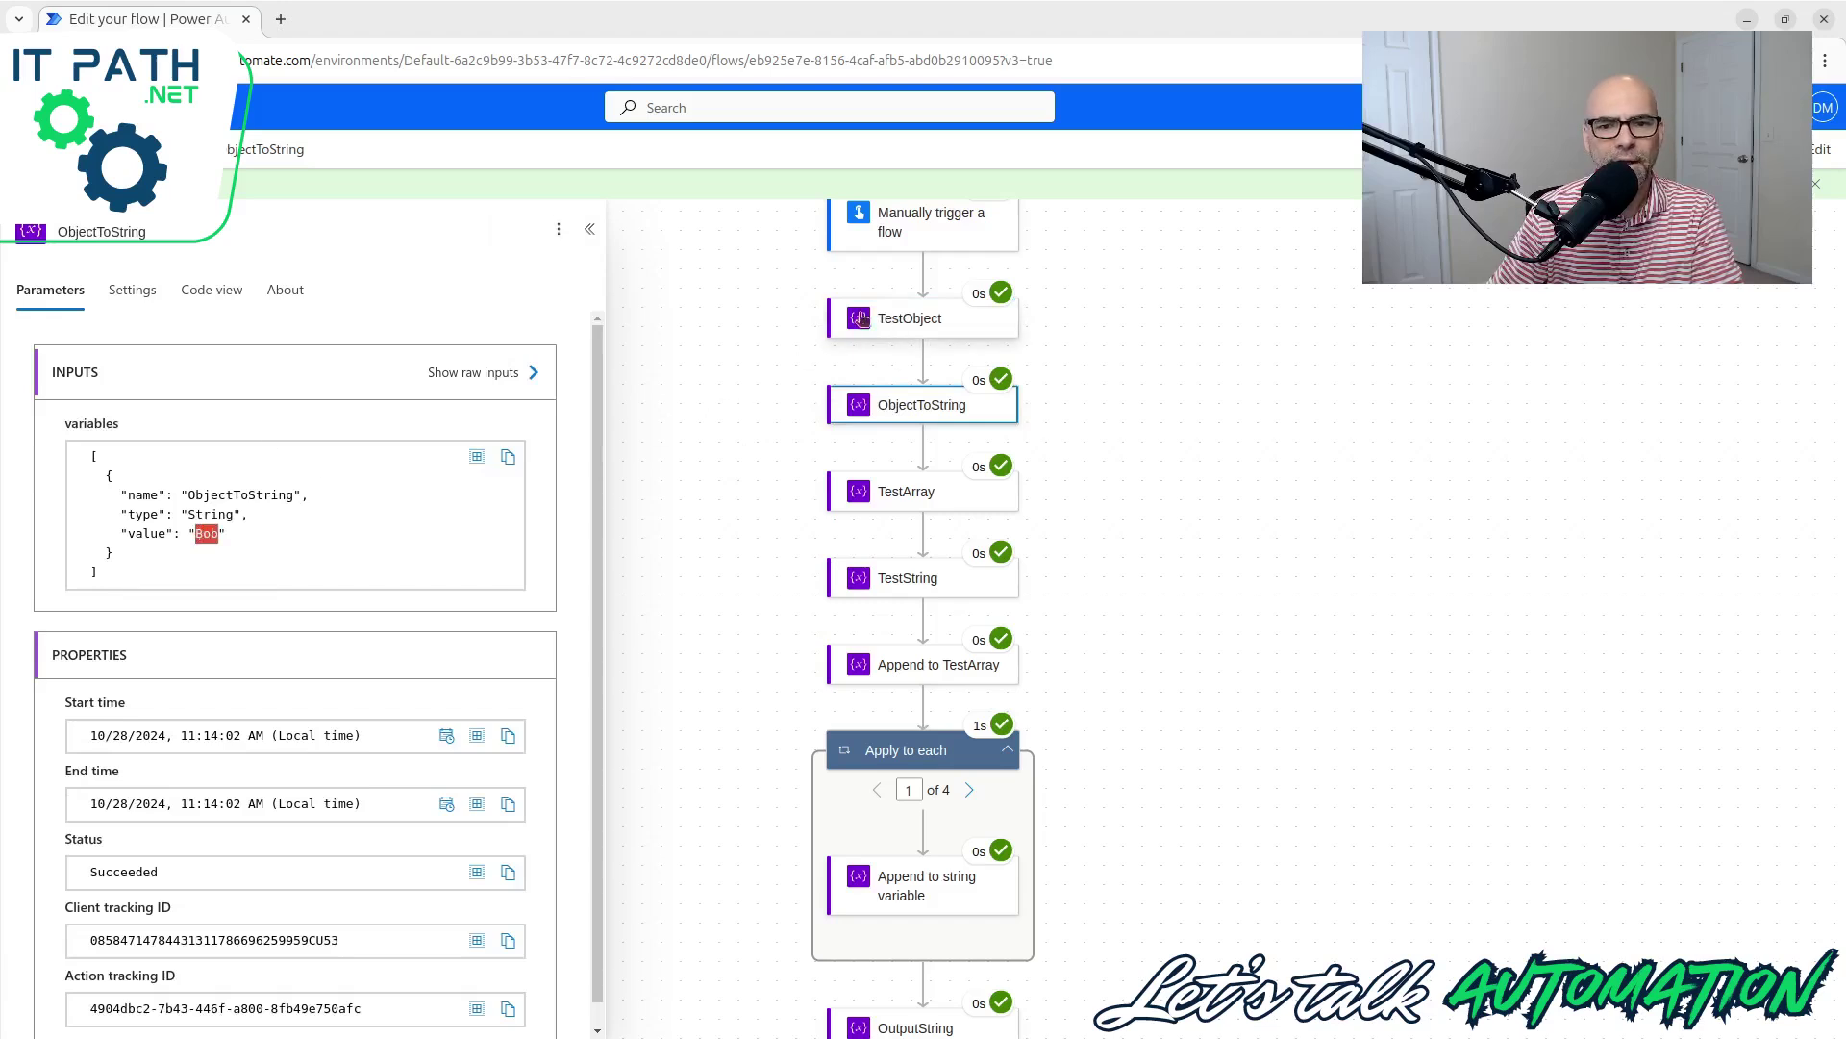
# Step: Inspect the TestArray, TestString and Append to TestArray run inputs, highlighting the appended Charlie object
pyautogui.click(896, 494)
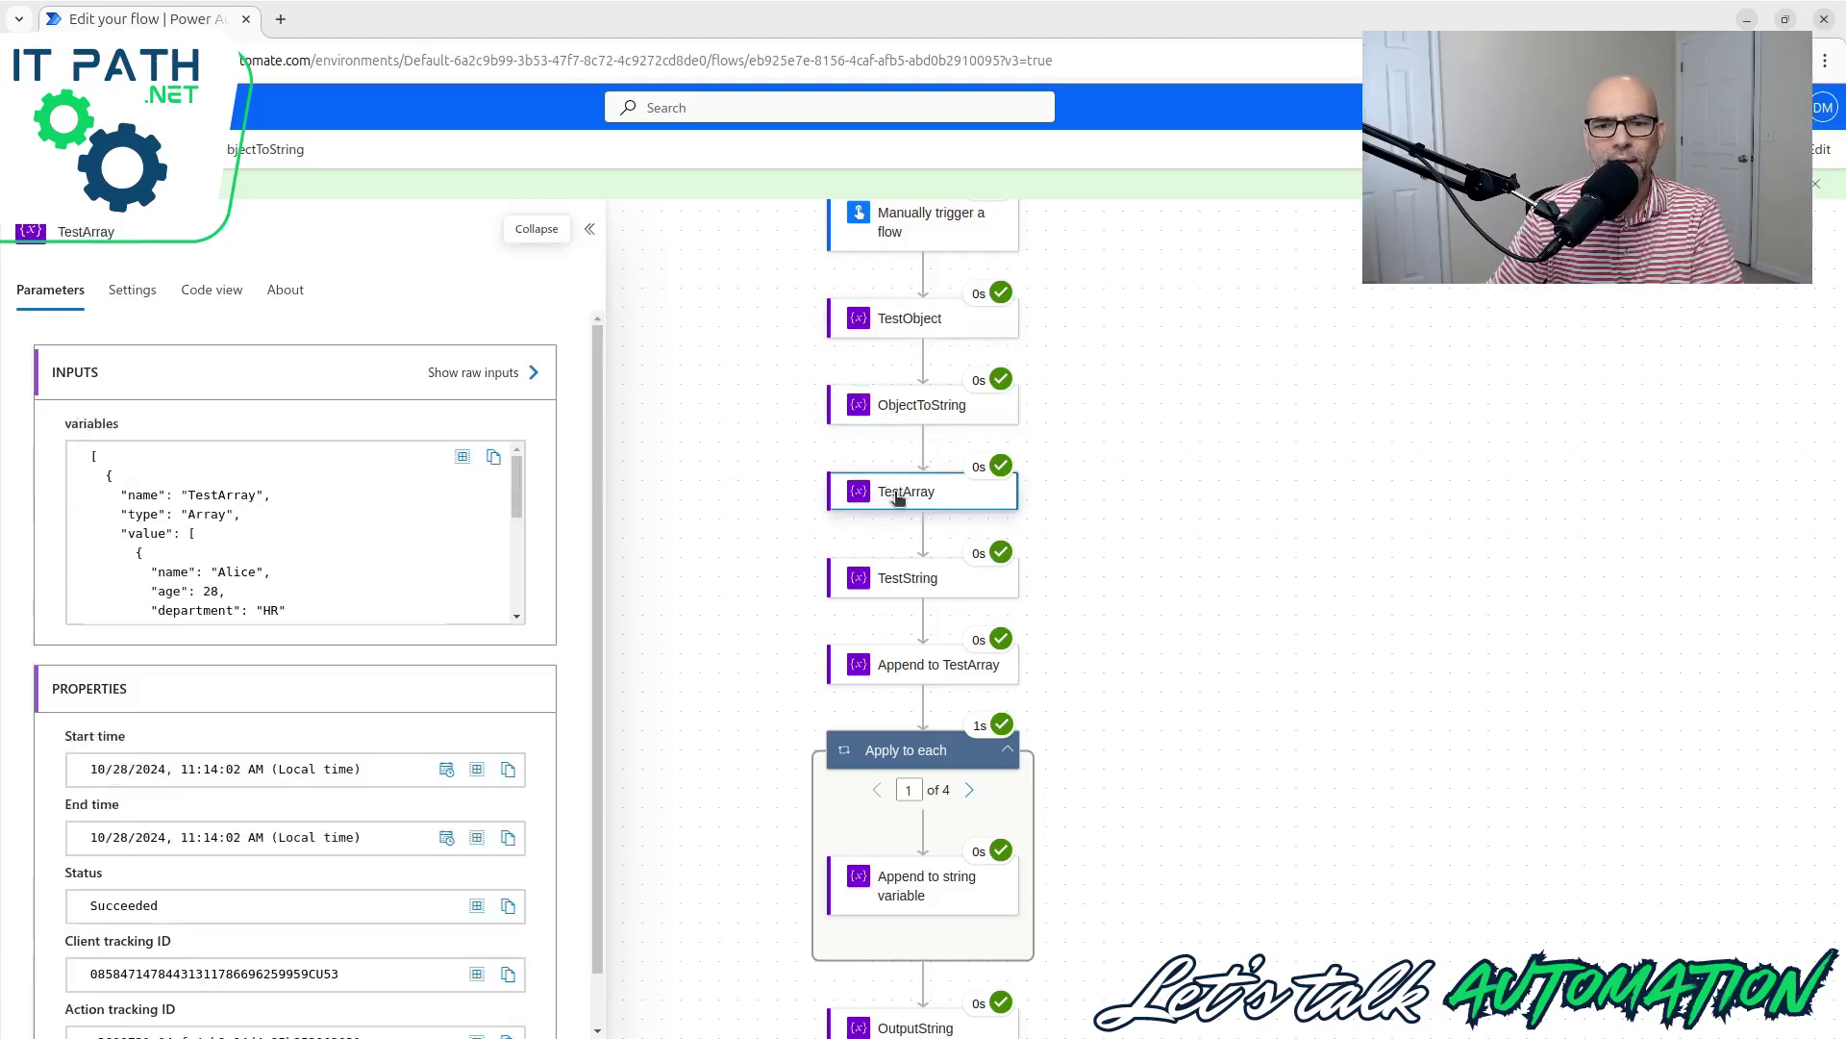
pyautogui.scroll(-3, 267, 558)
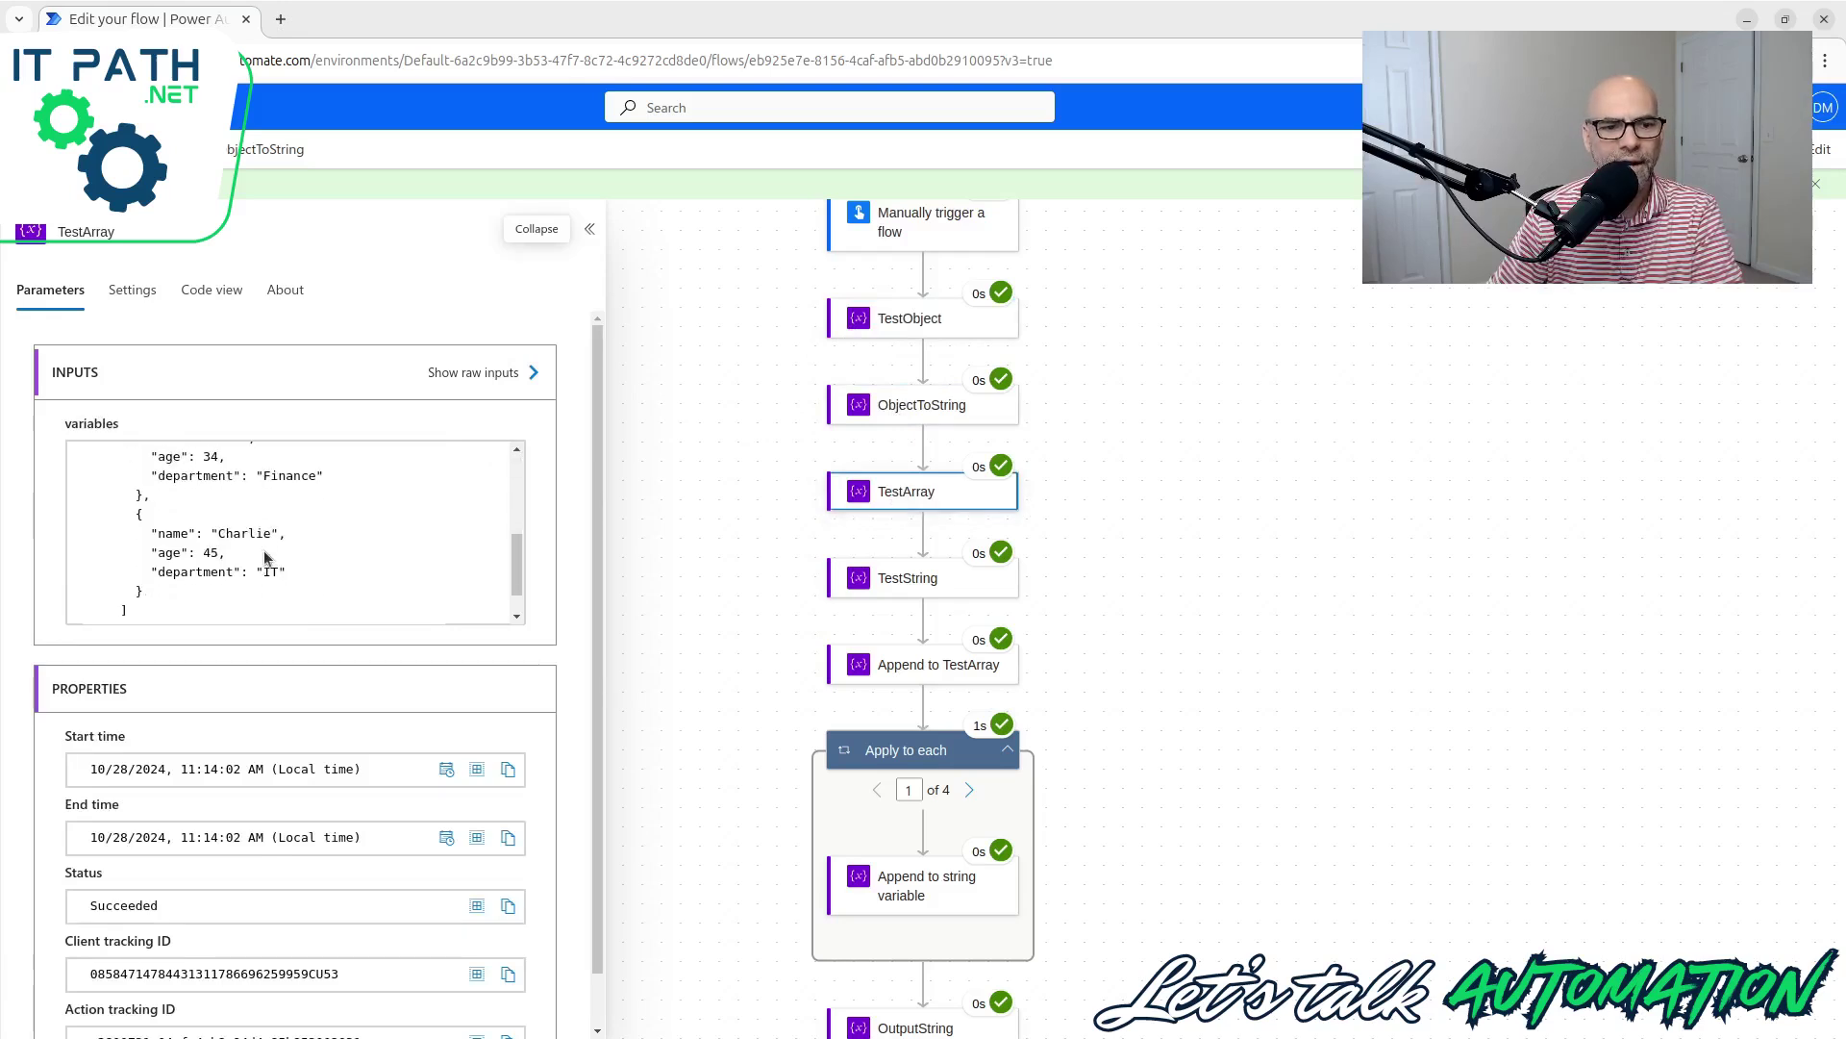
pyautogui.click(918, 581)
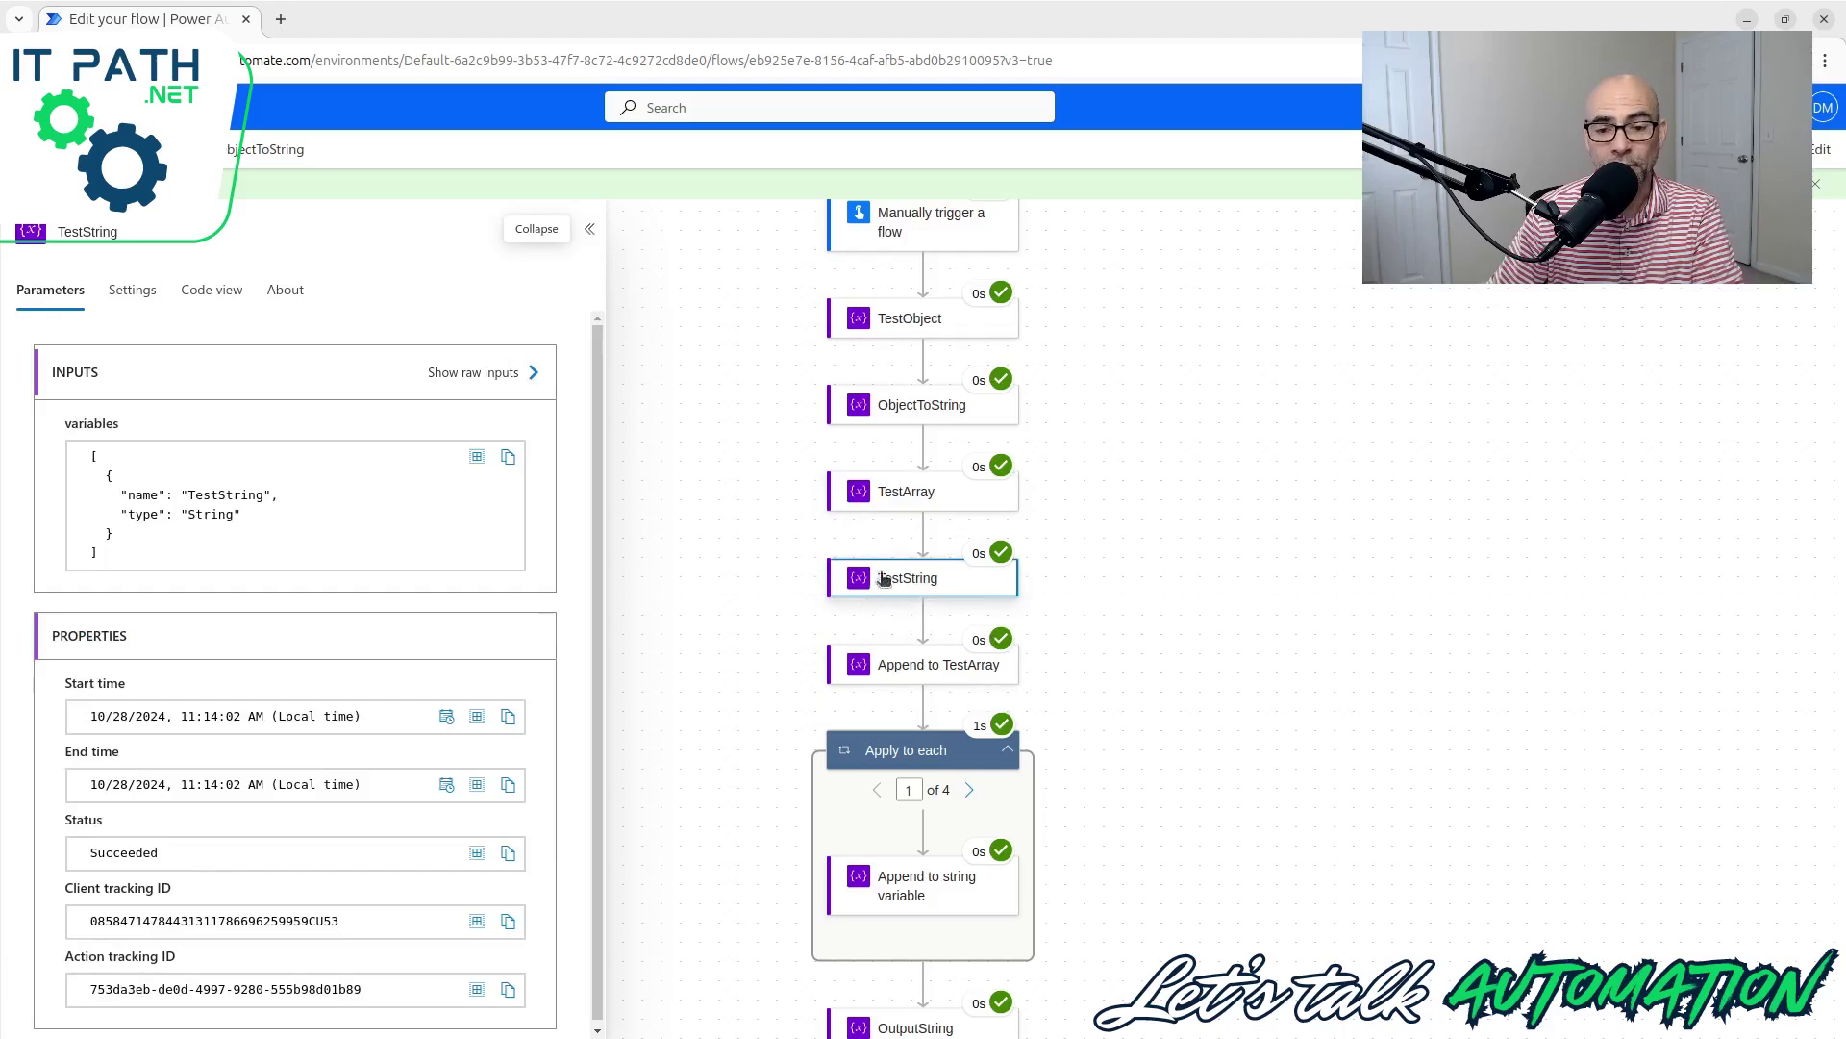
pyautogui.click(918, 673)
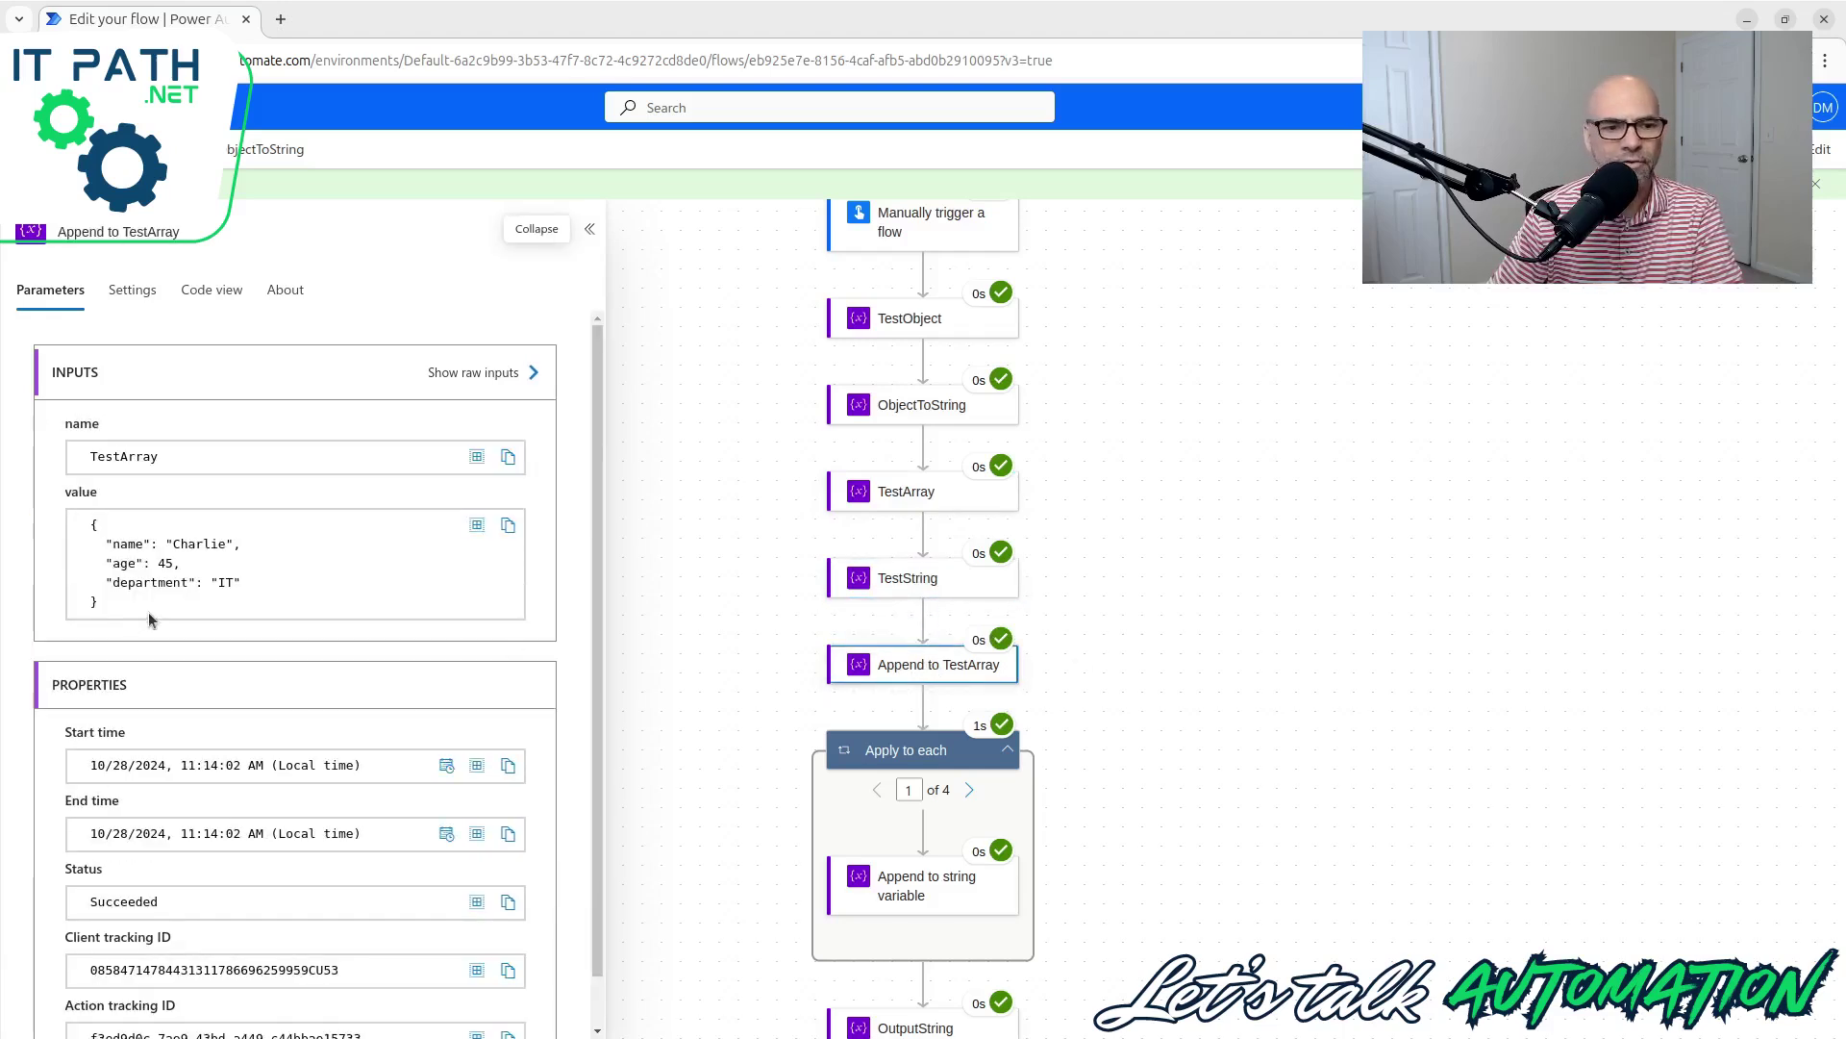
pyautogui.moveTo(132, 608); pyautogui.dragTo(70, 529)
# Step: Inspect the Apply to each loop, its first appended value 28, and OutputString's final value
pyautogui.scroll(-3, 1195, 635)
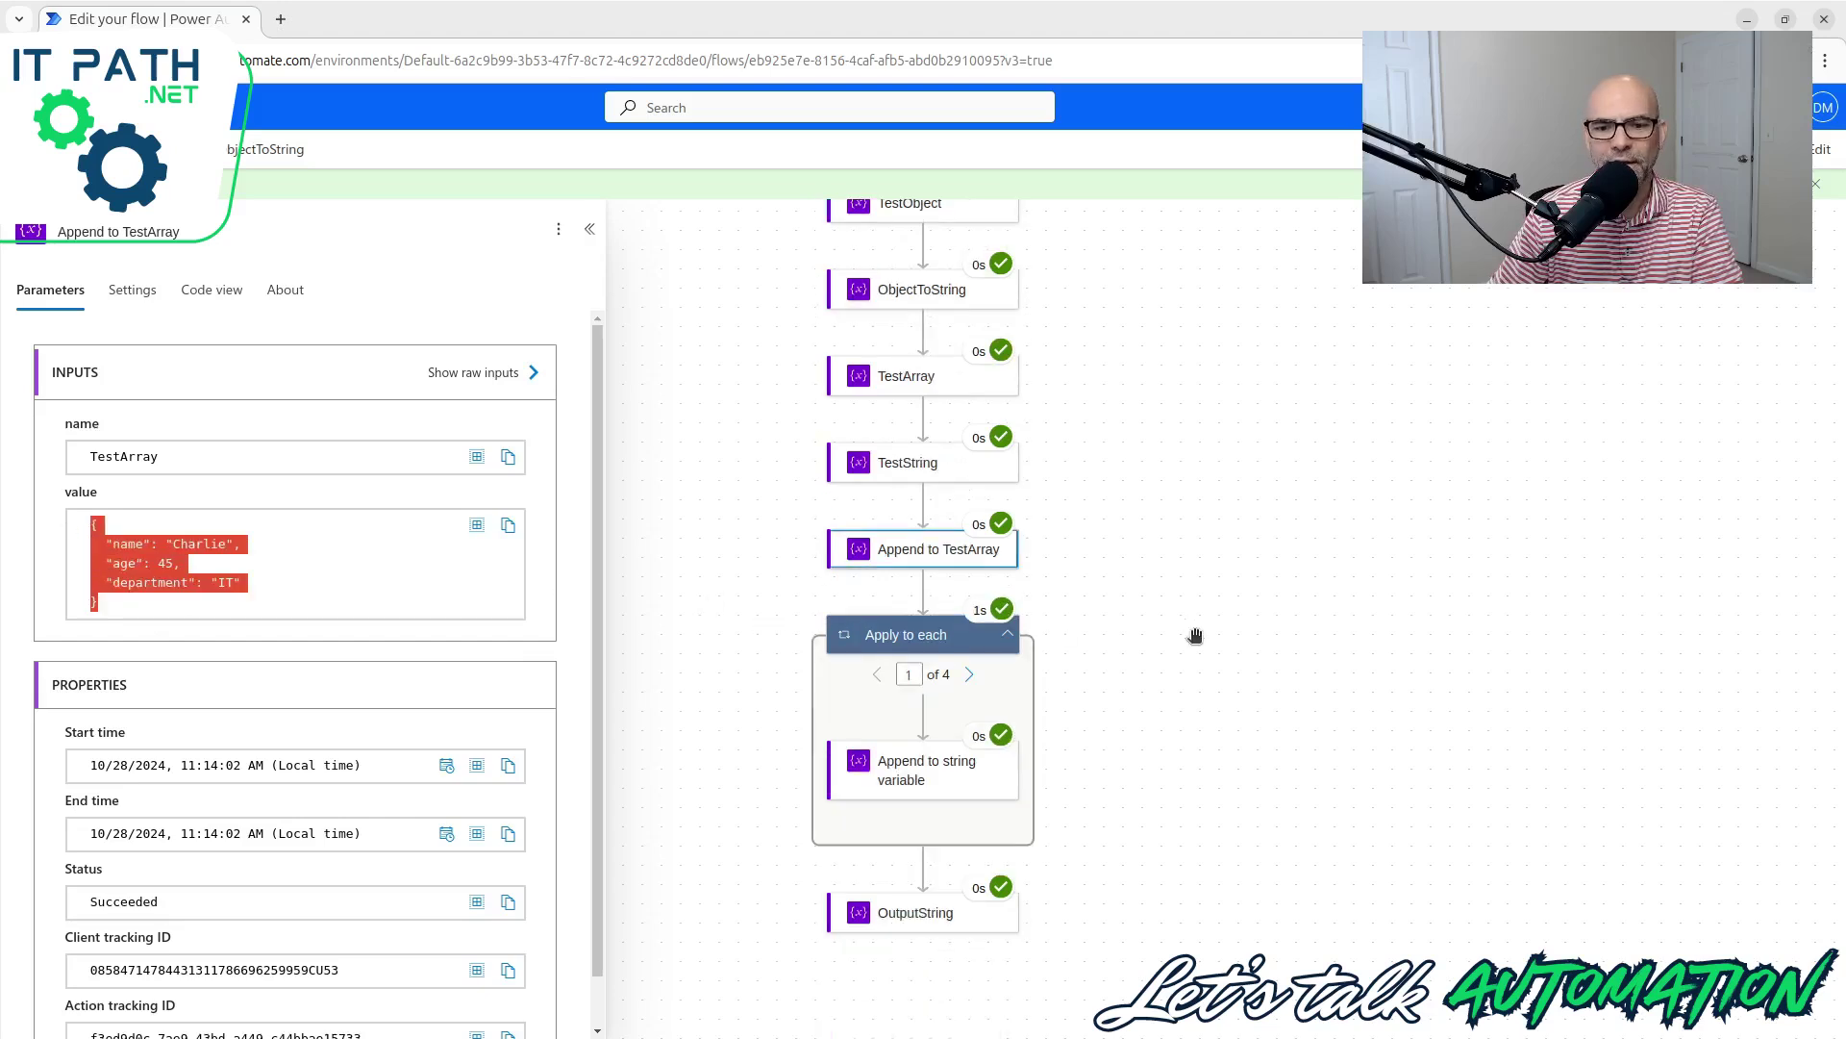
pyautogui.click(897, 469)
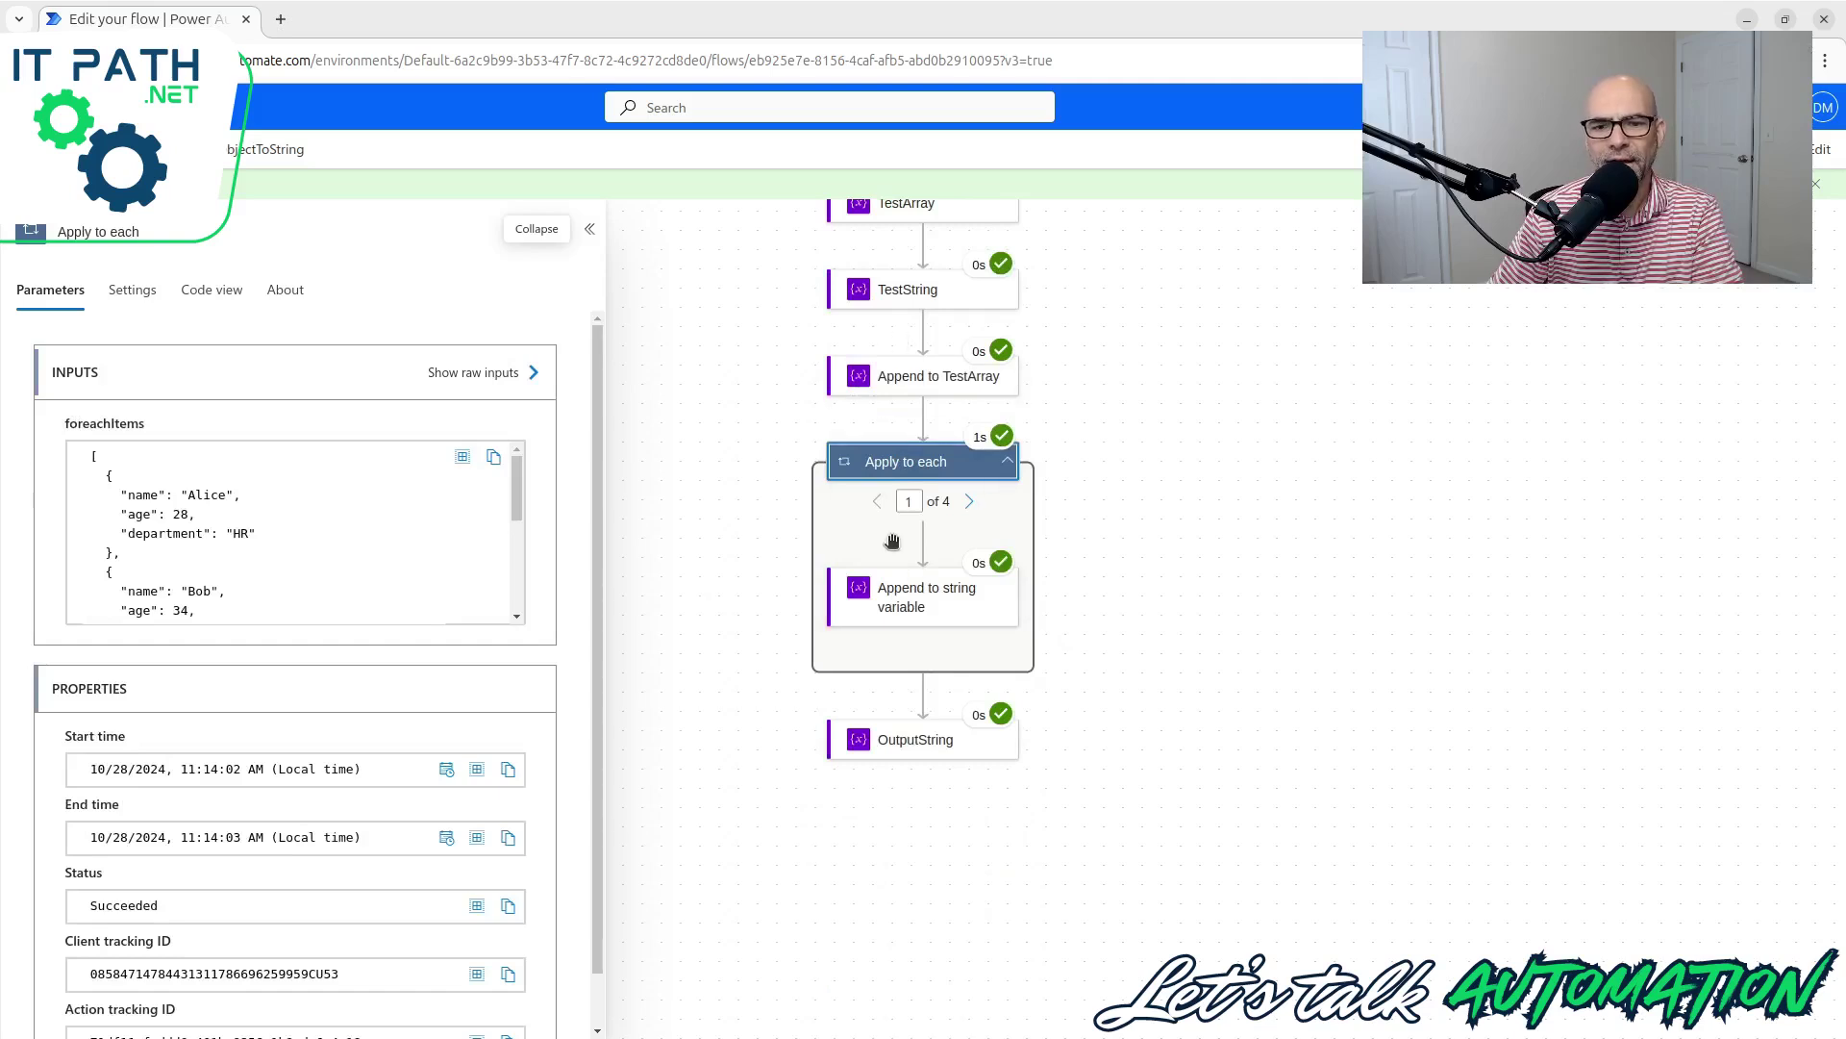
pyautogui.click(903, 598)
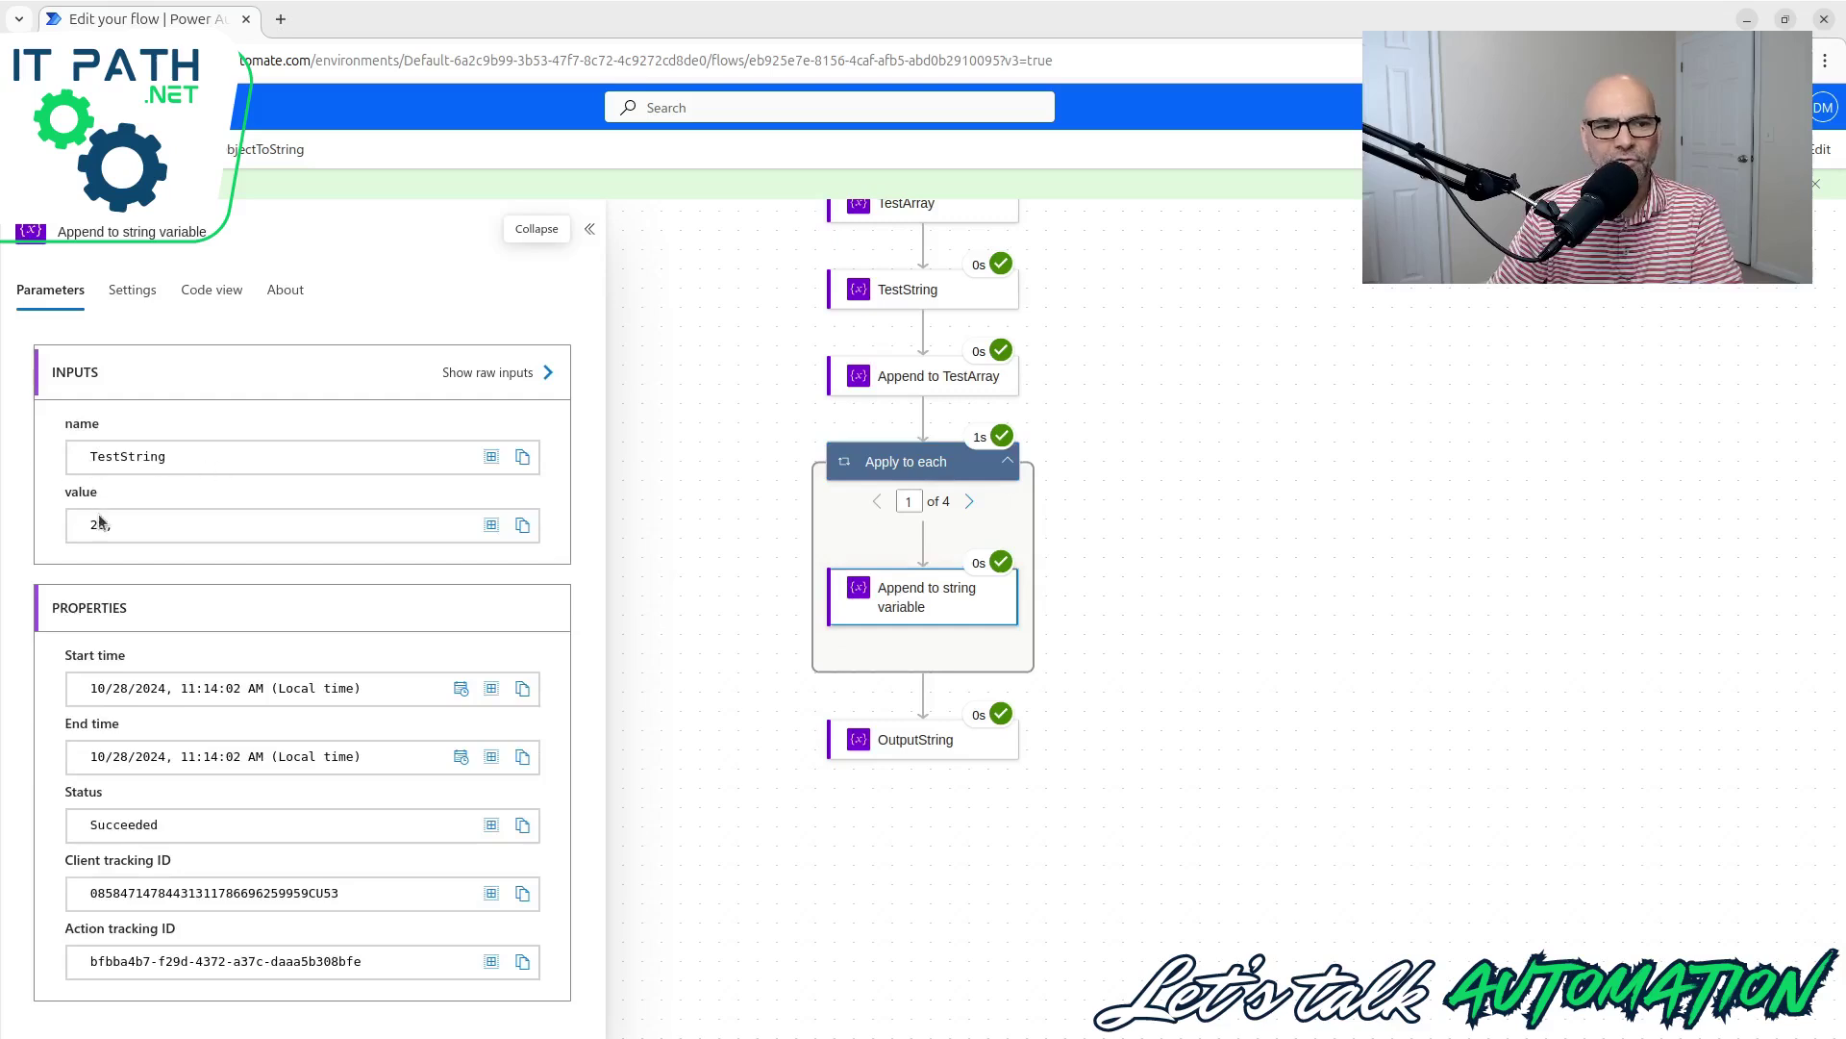
pyautogui.moveTo(92, 527); pyautogui.dragTo(122, 531)
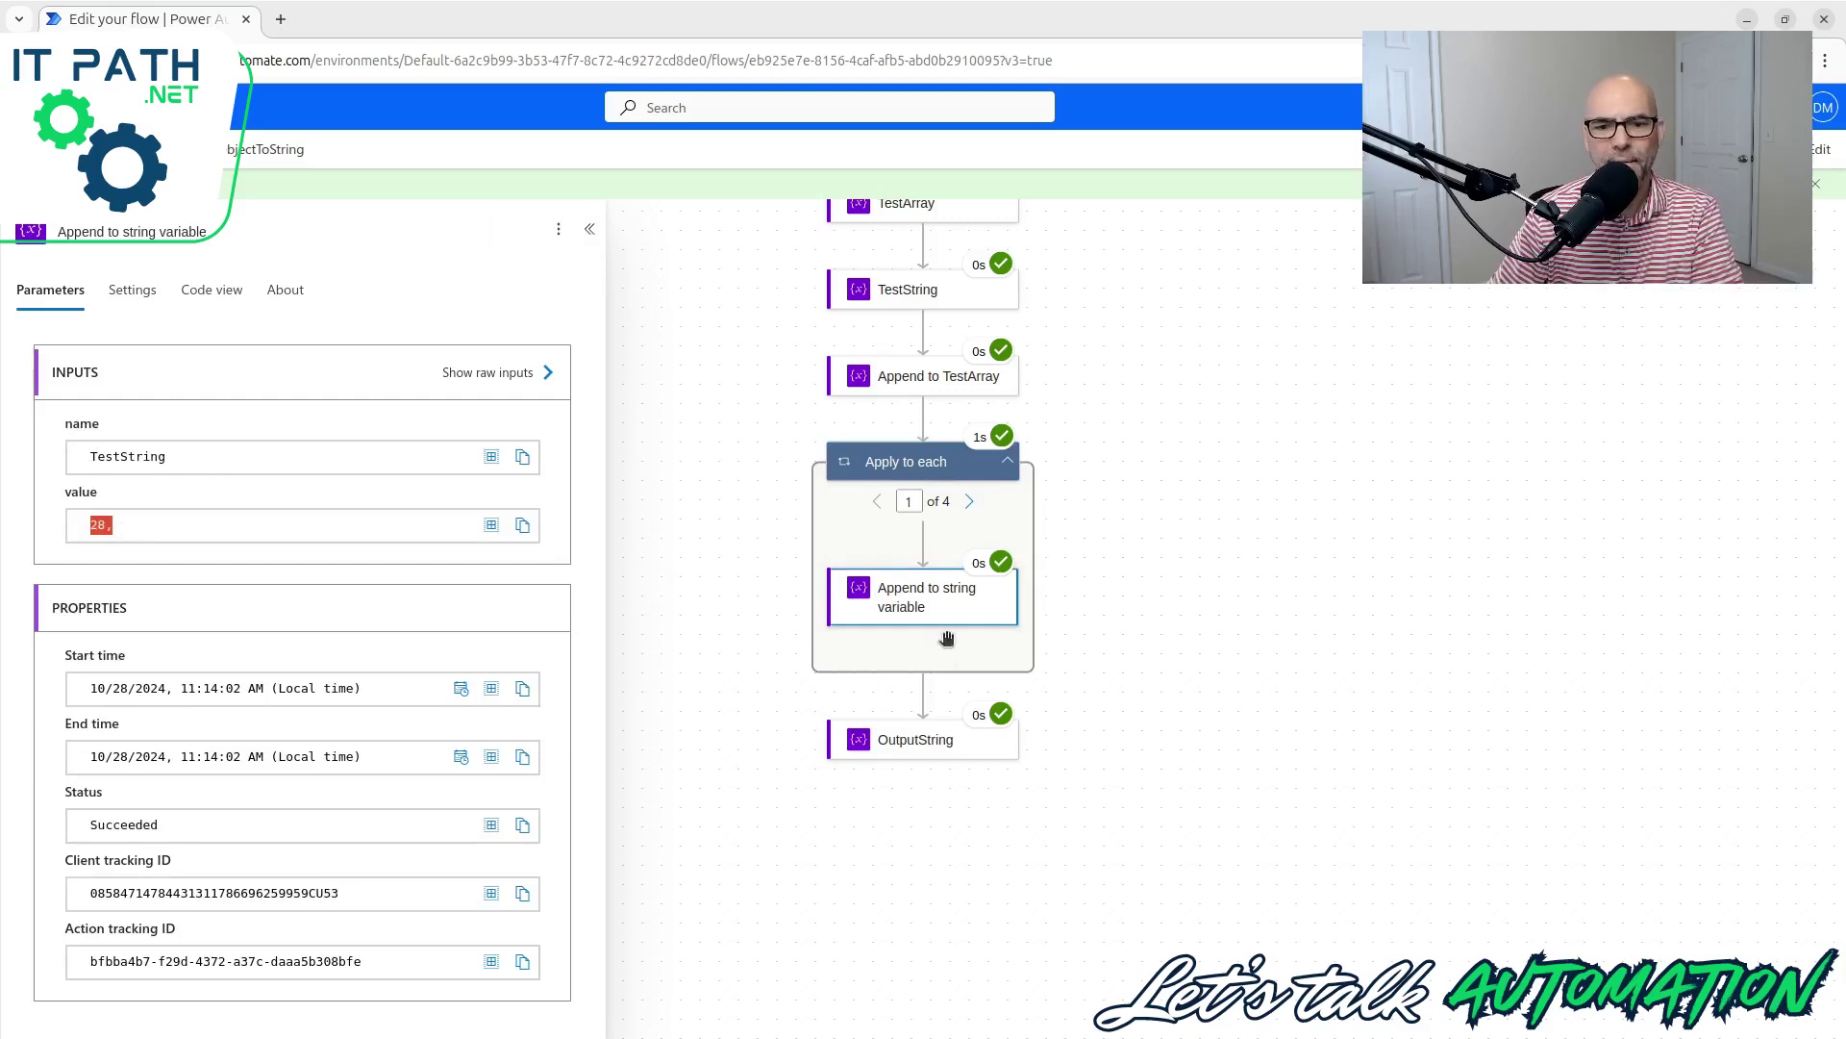
pyautogui.click(933, 741)
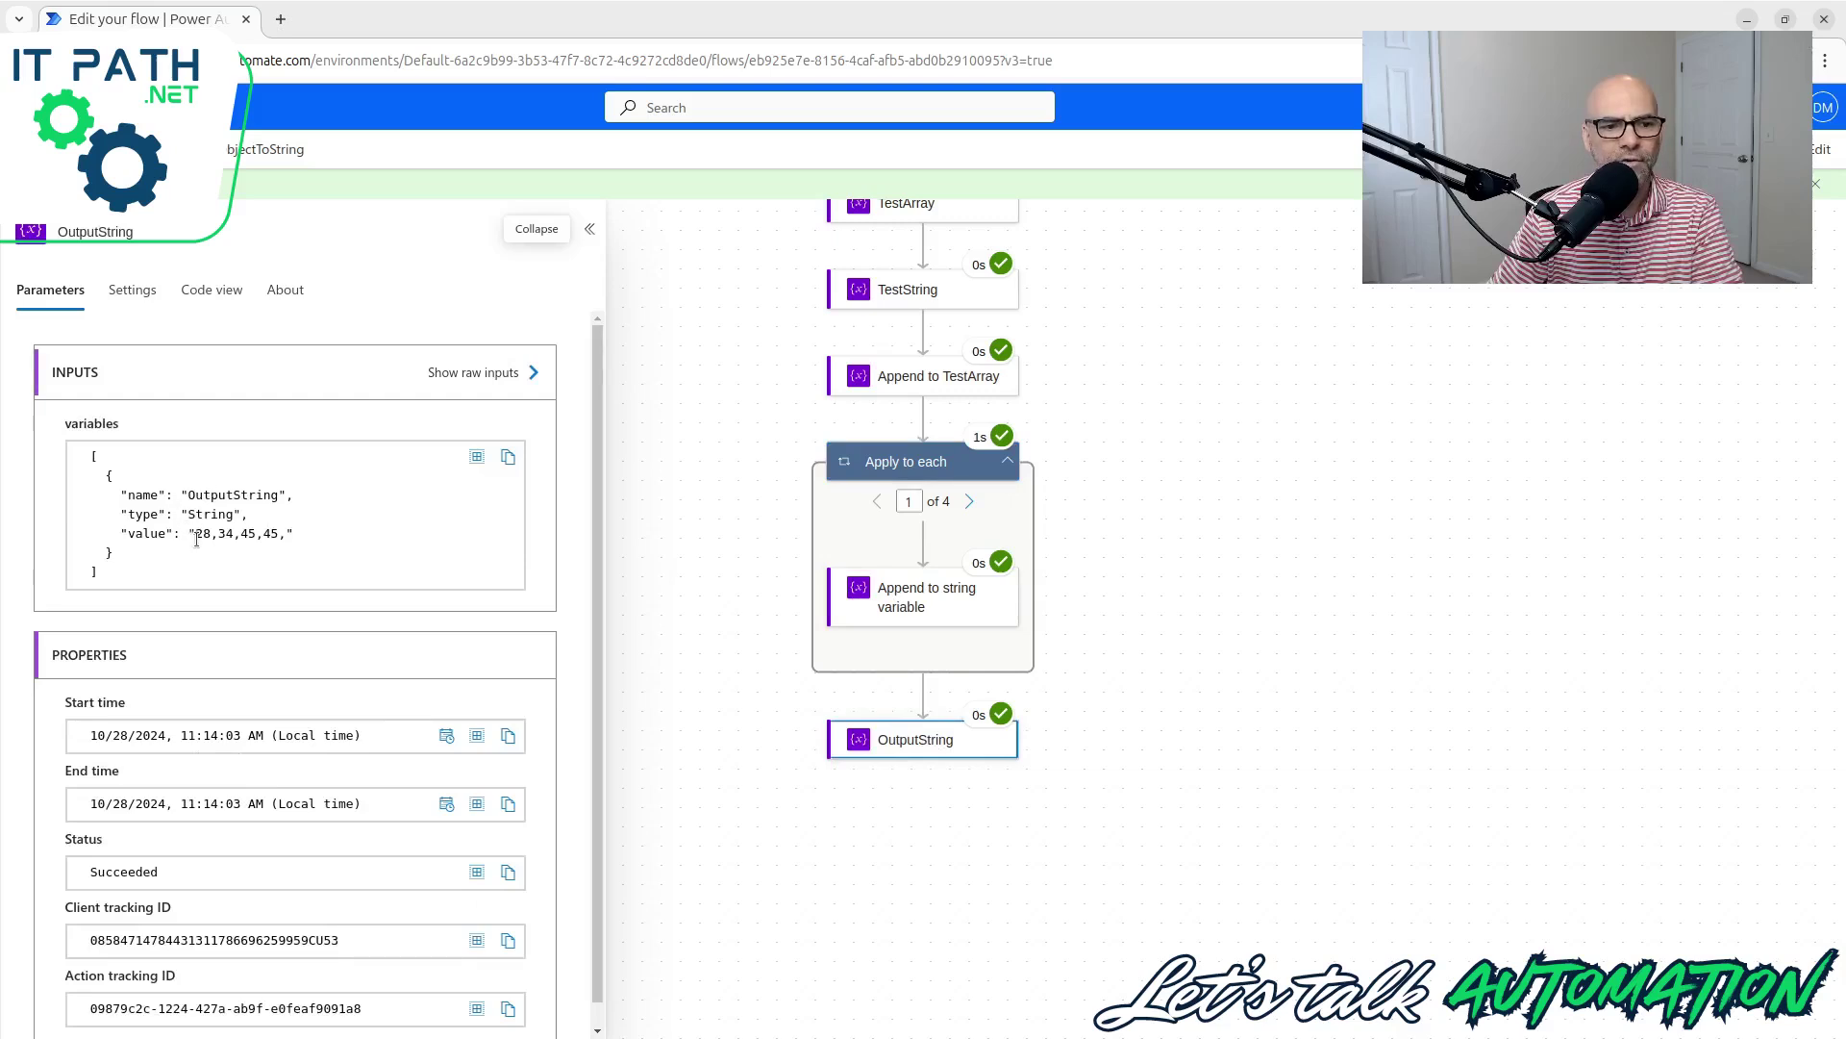
# Step: Revisit the TestArray run inputs and mark Charlie's entry among Alice, Bob and Charlie
pyautogui.scroll(3, 1125, 519)
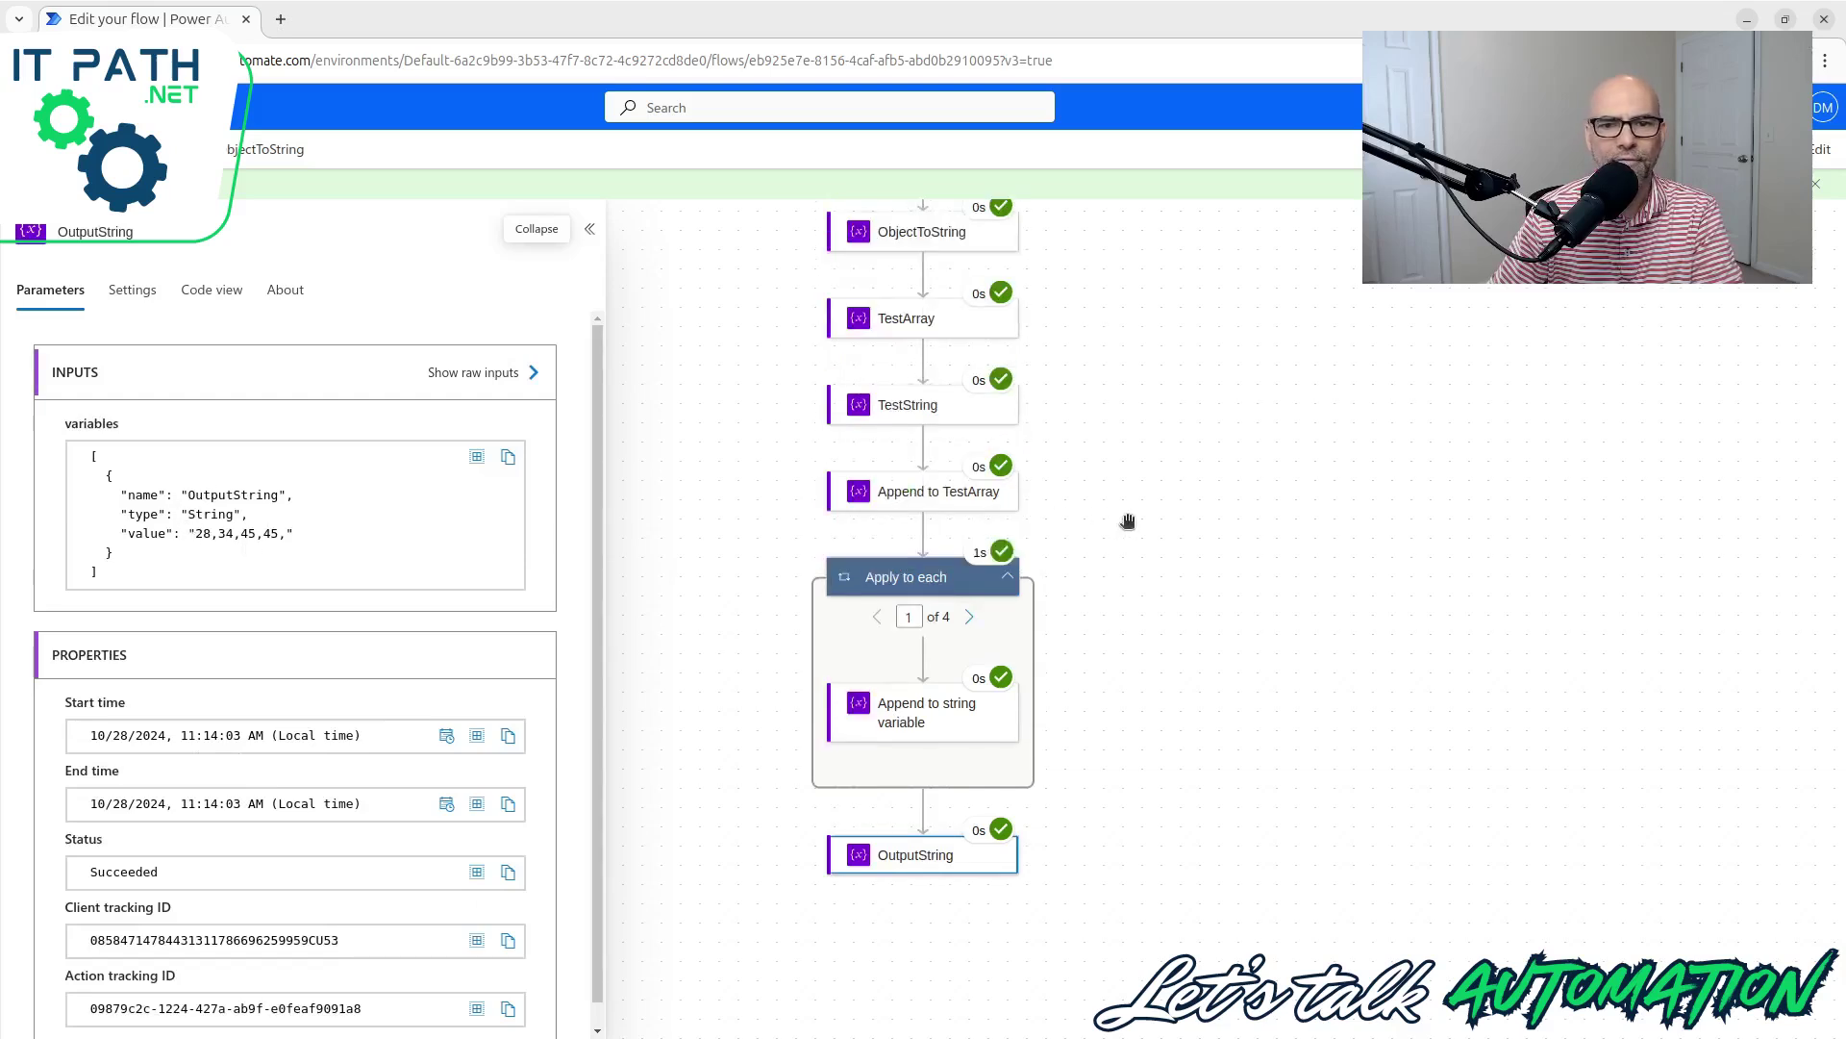
pyautogui.click(977, 484)
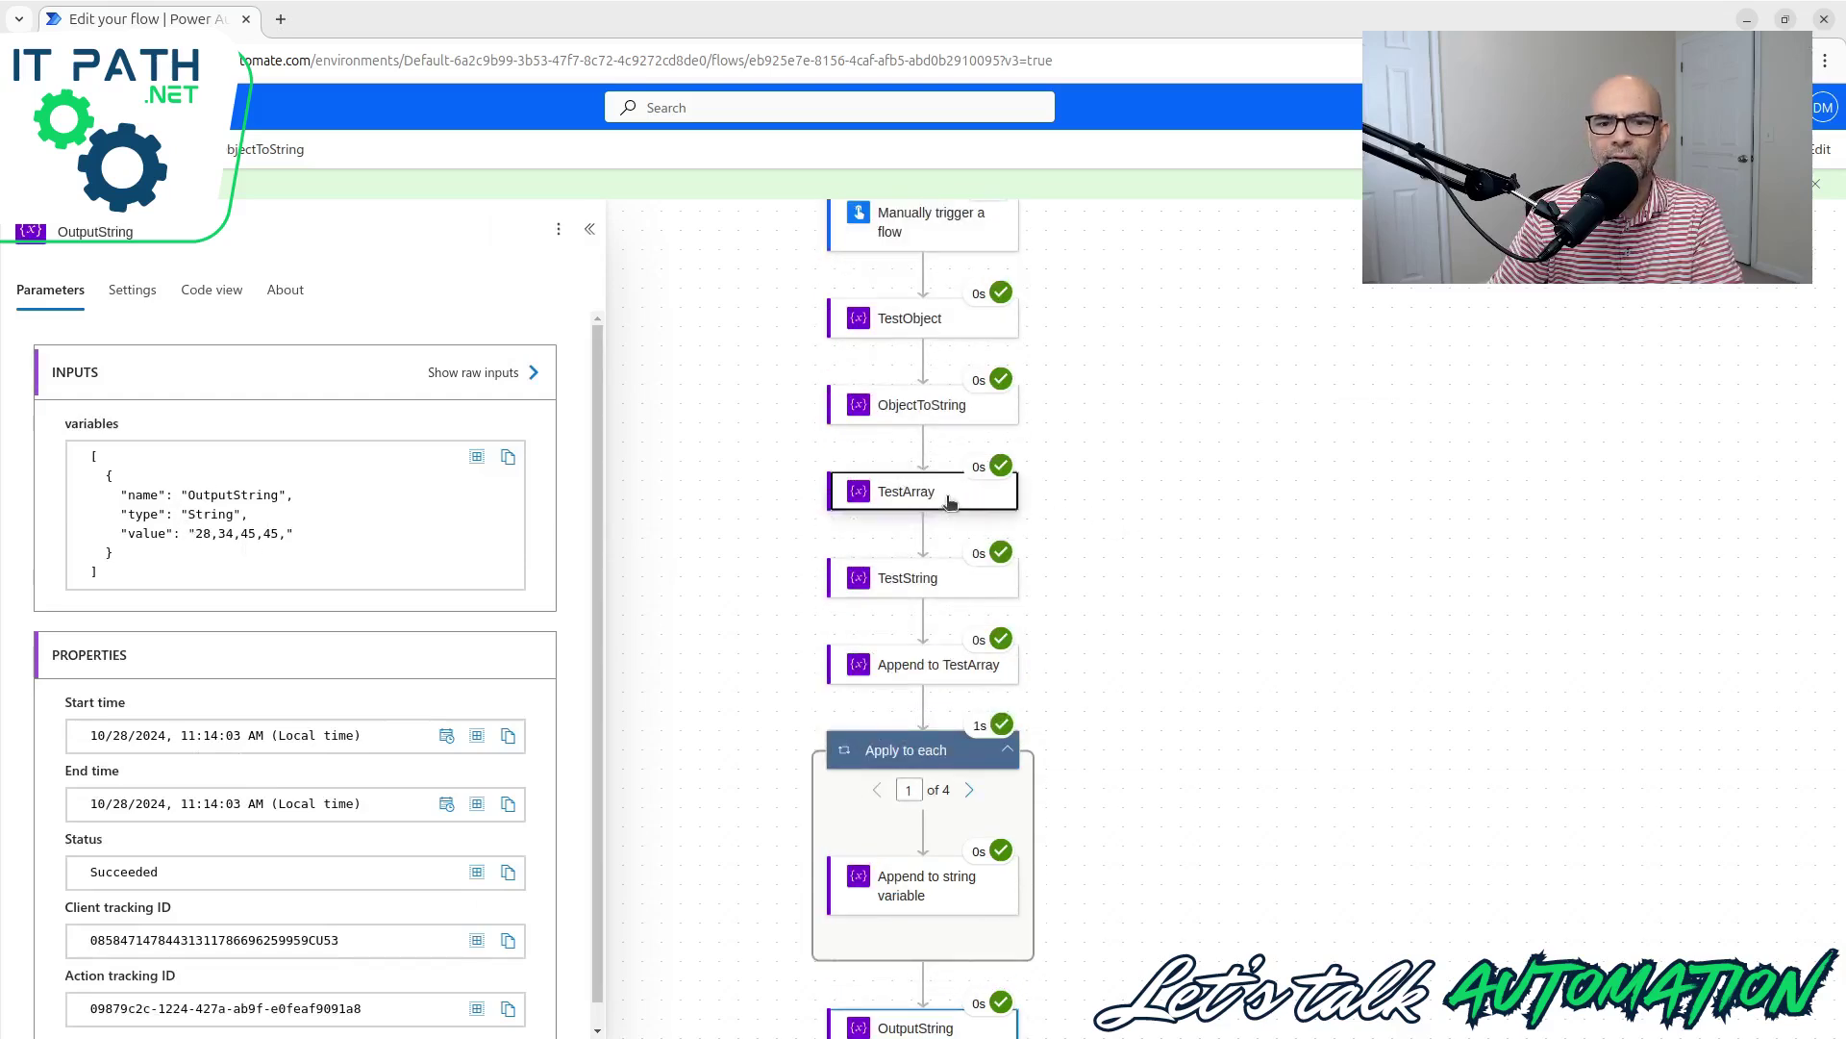
pyautogui.scroll(-3, 201, 509)
pyautogui.scroll(-2, 204, 509)
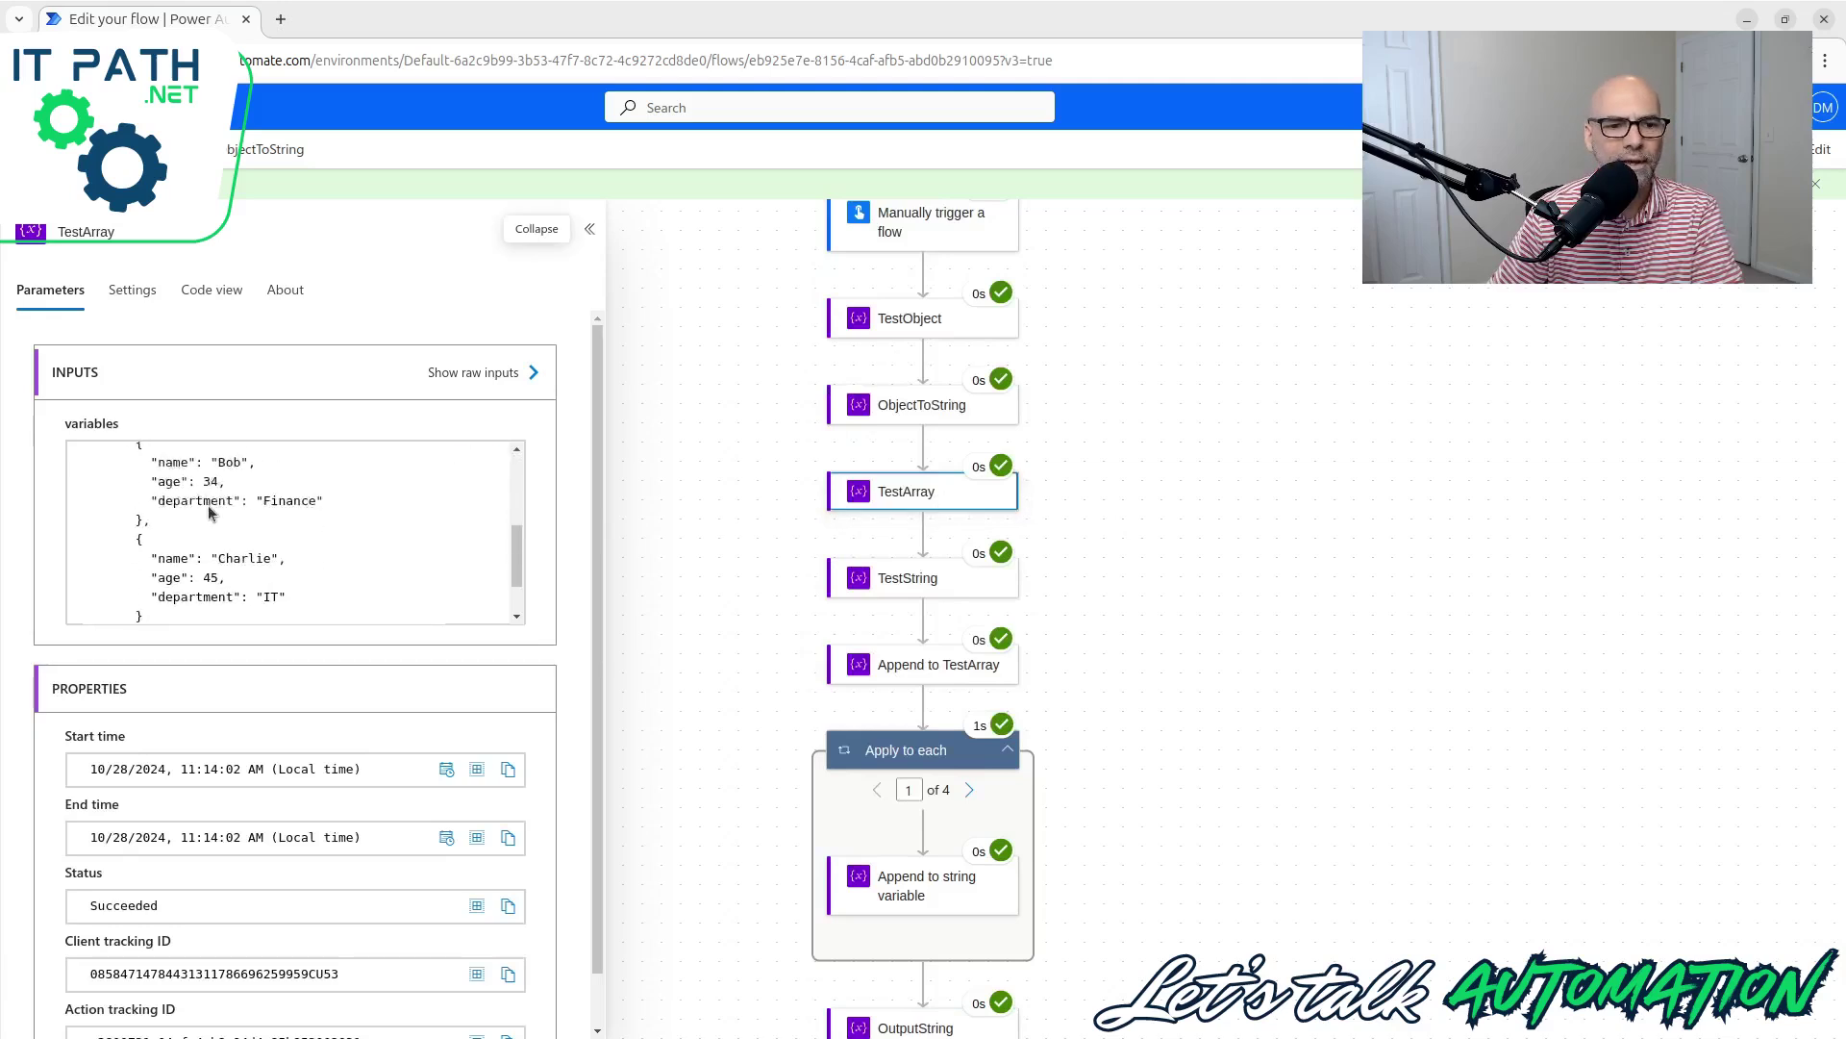
pyautogui.scroll(2, 240, 558)
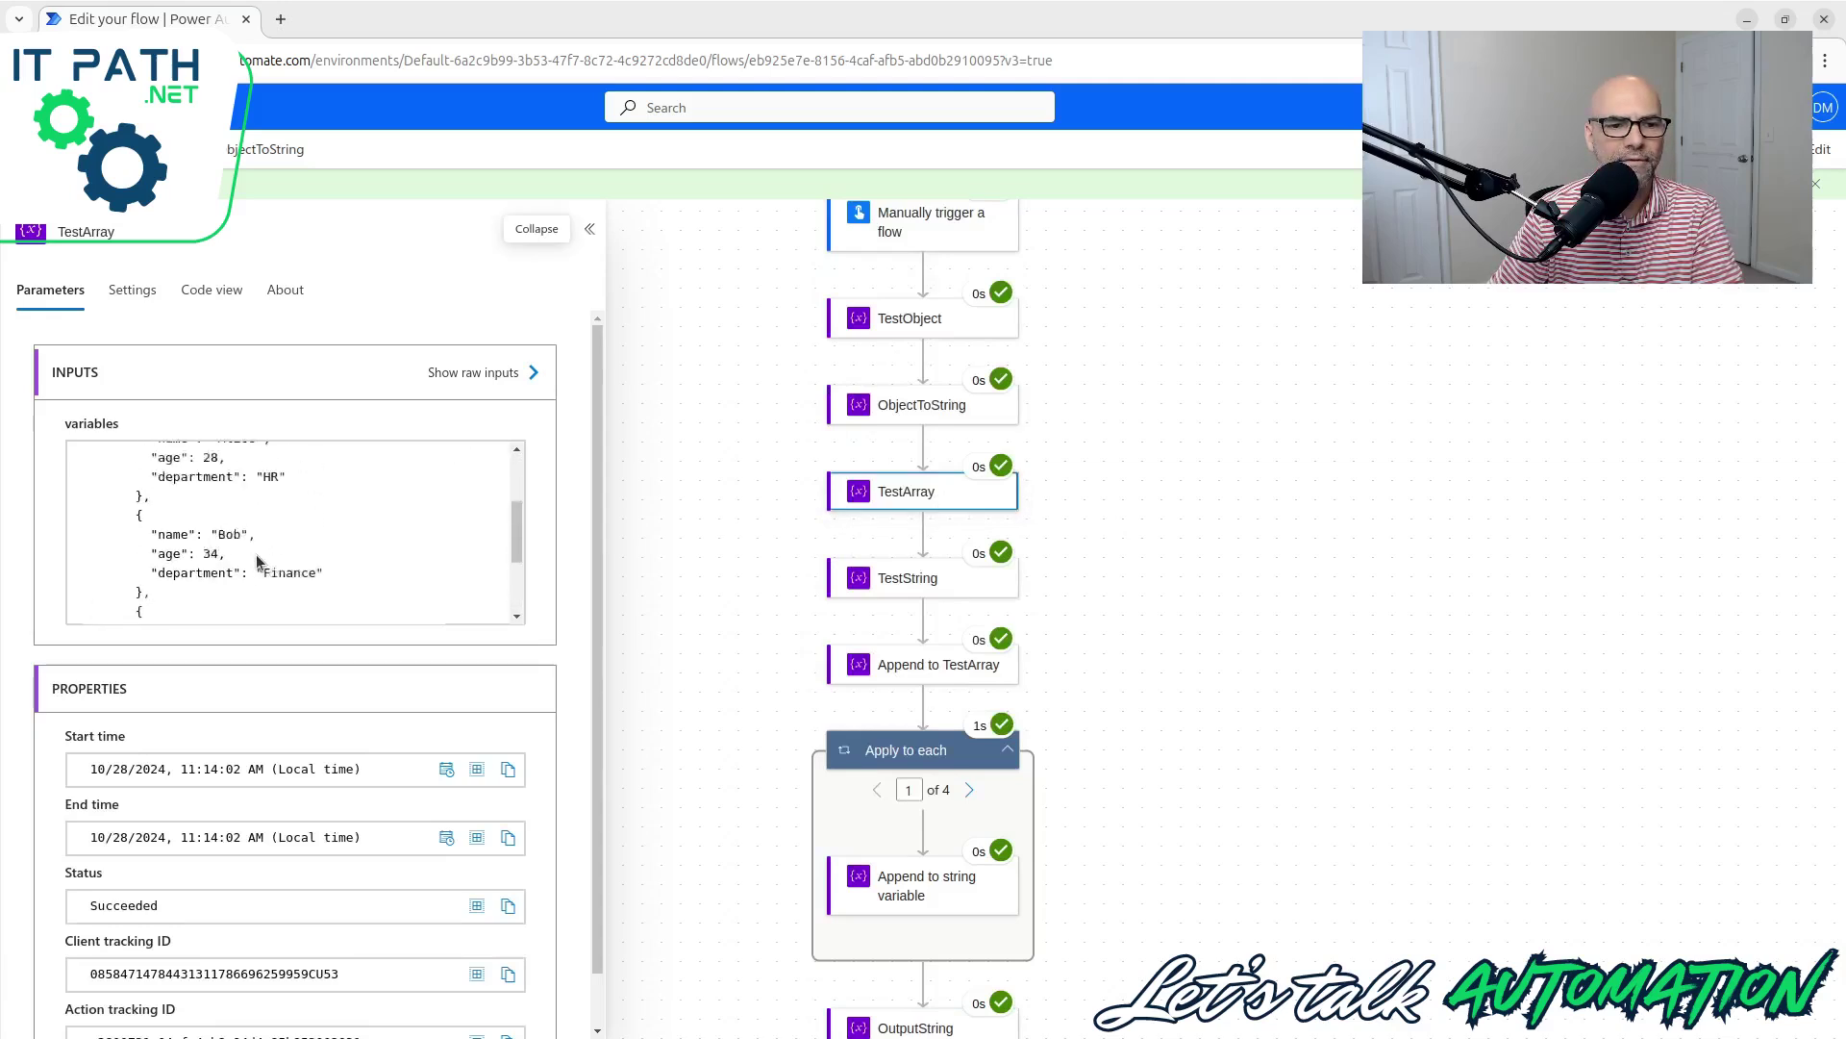
pyautogui.scroll(-2, 240, 563)
pyautogui.moveTo(202, 606); pyautogui.dragTo(84, 517)
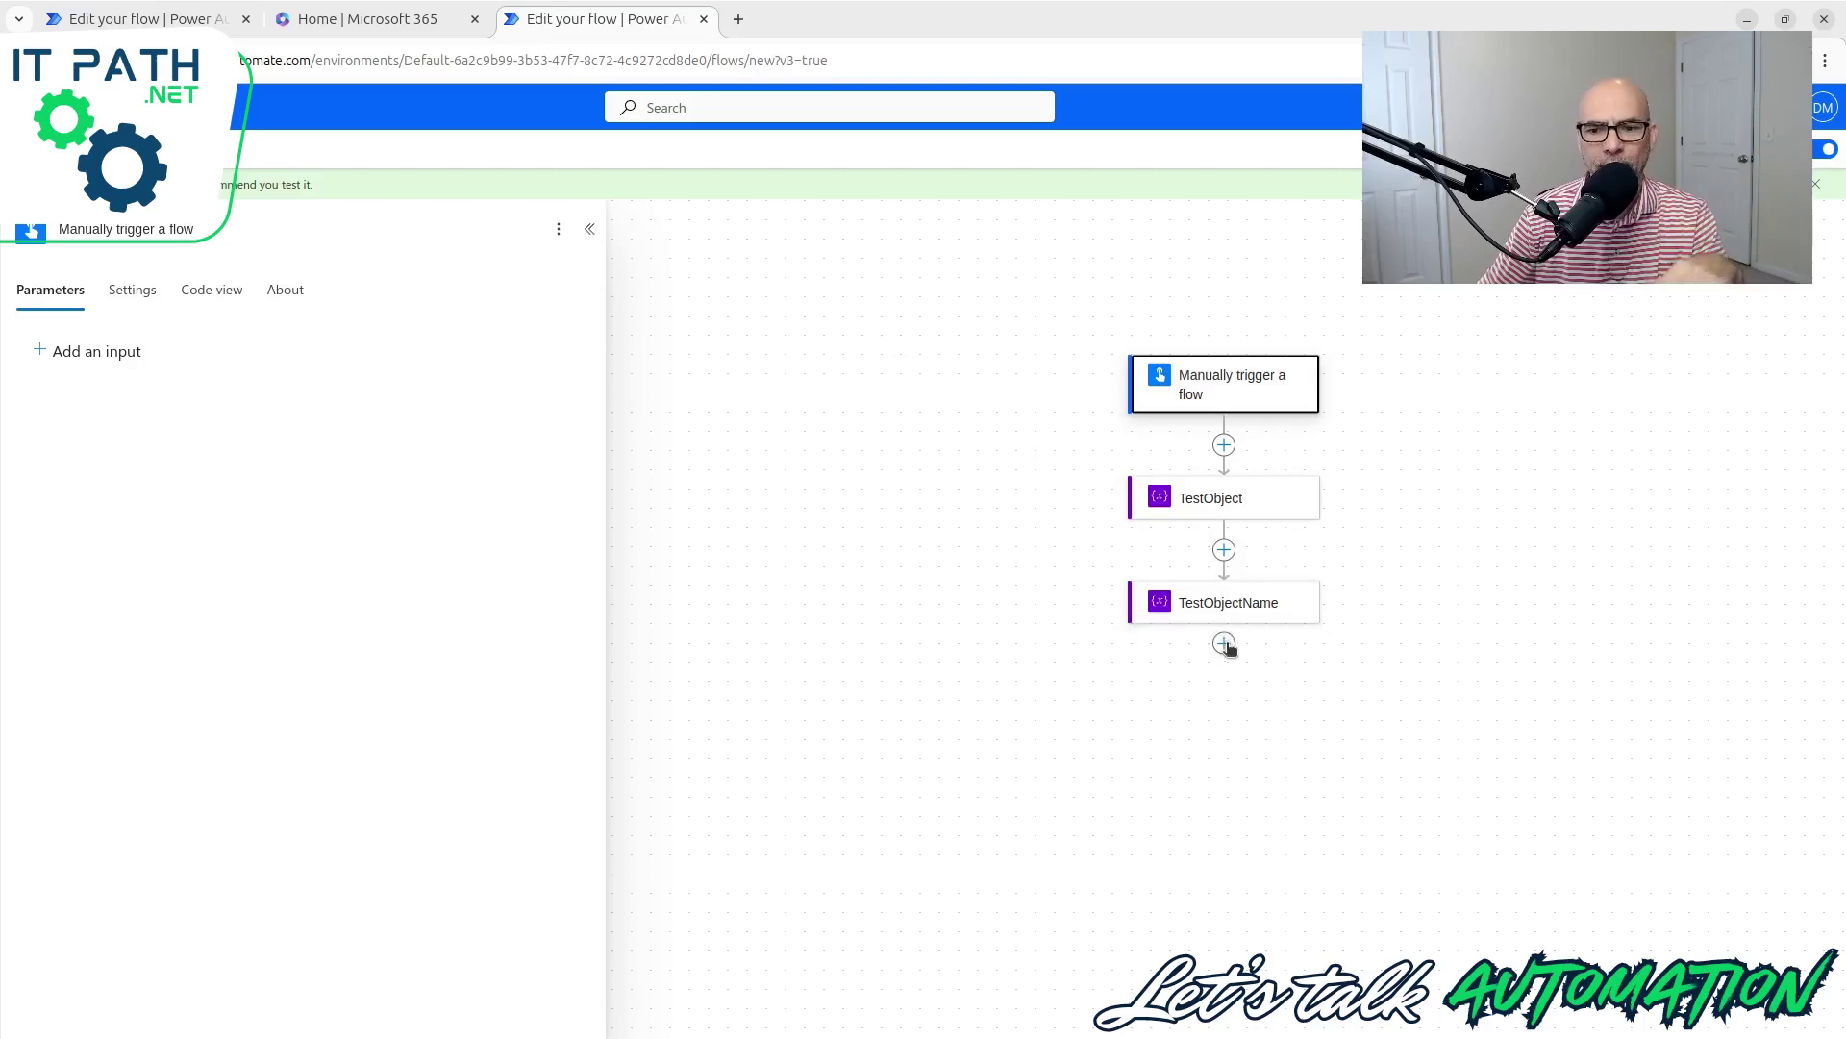
# Step: Open the new flow's TestObject settings and inspect its JSON value: name Alice, age 28, department HR
pyautogui.moveTo(1030, 688); pyautogui.dragTo(913, 596)
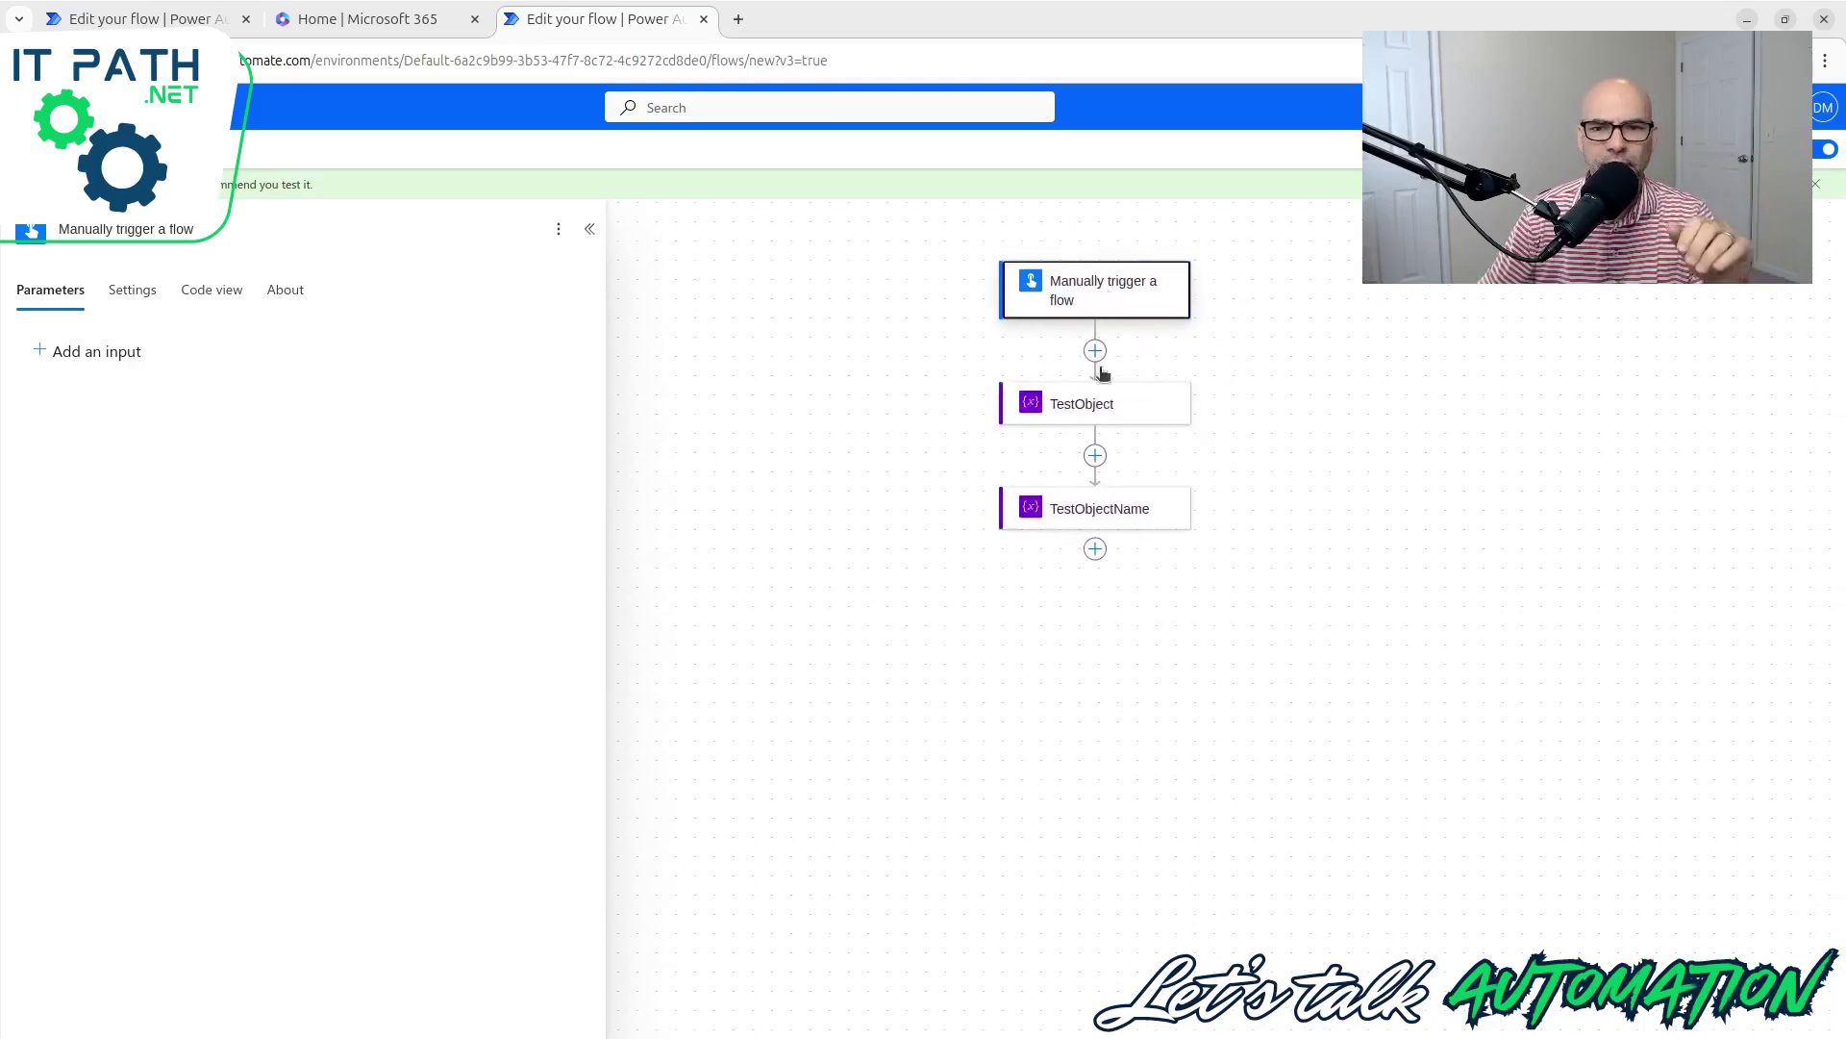
pyautogui.click(1103, 411)
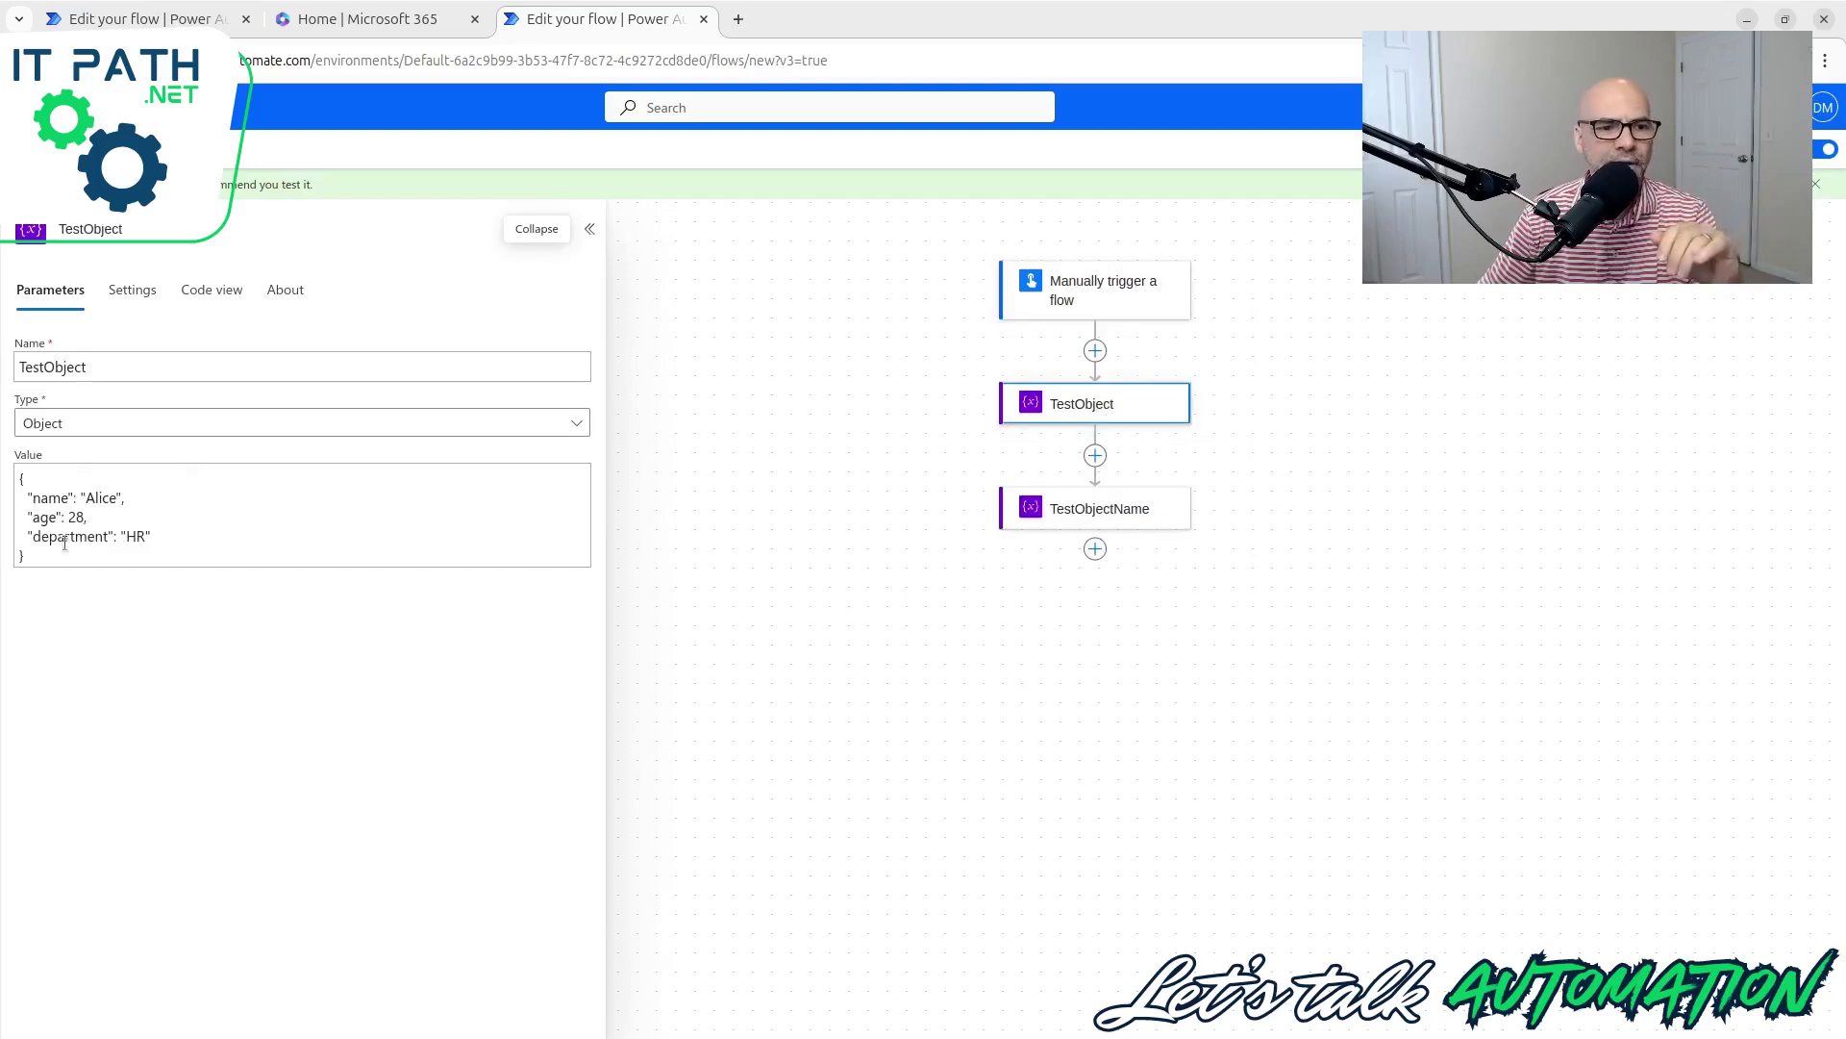
pyautogui.moveTo(52, 558); pyautogui.dragTo(11, 482)
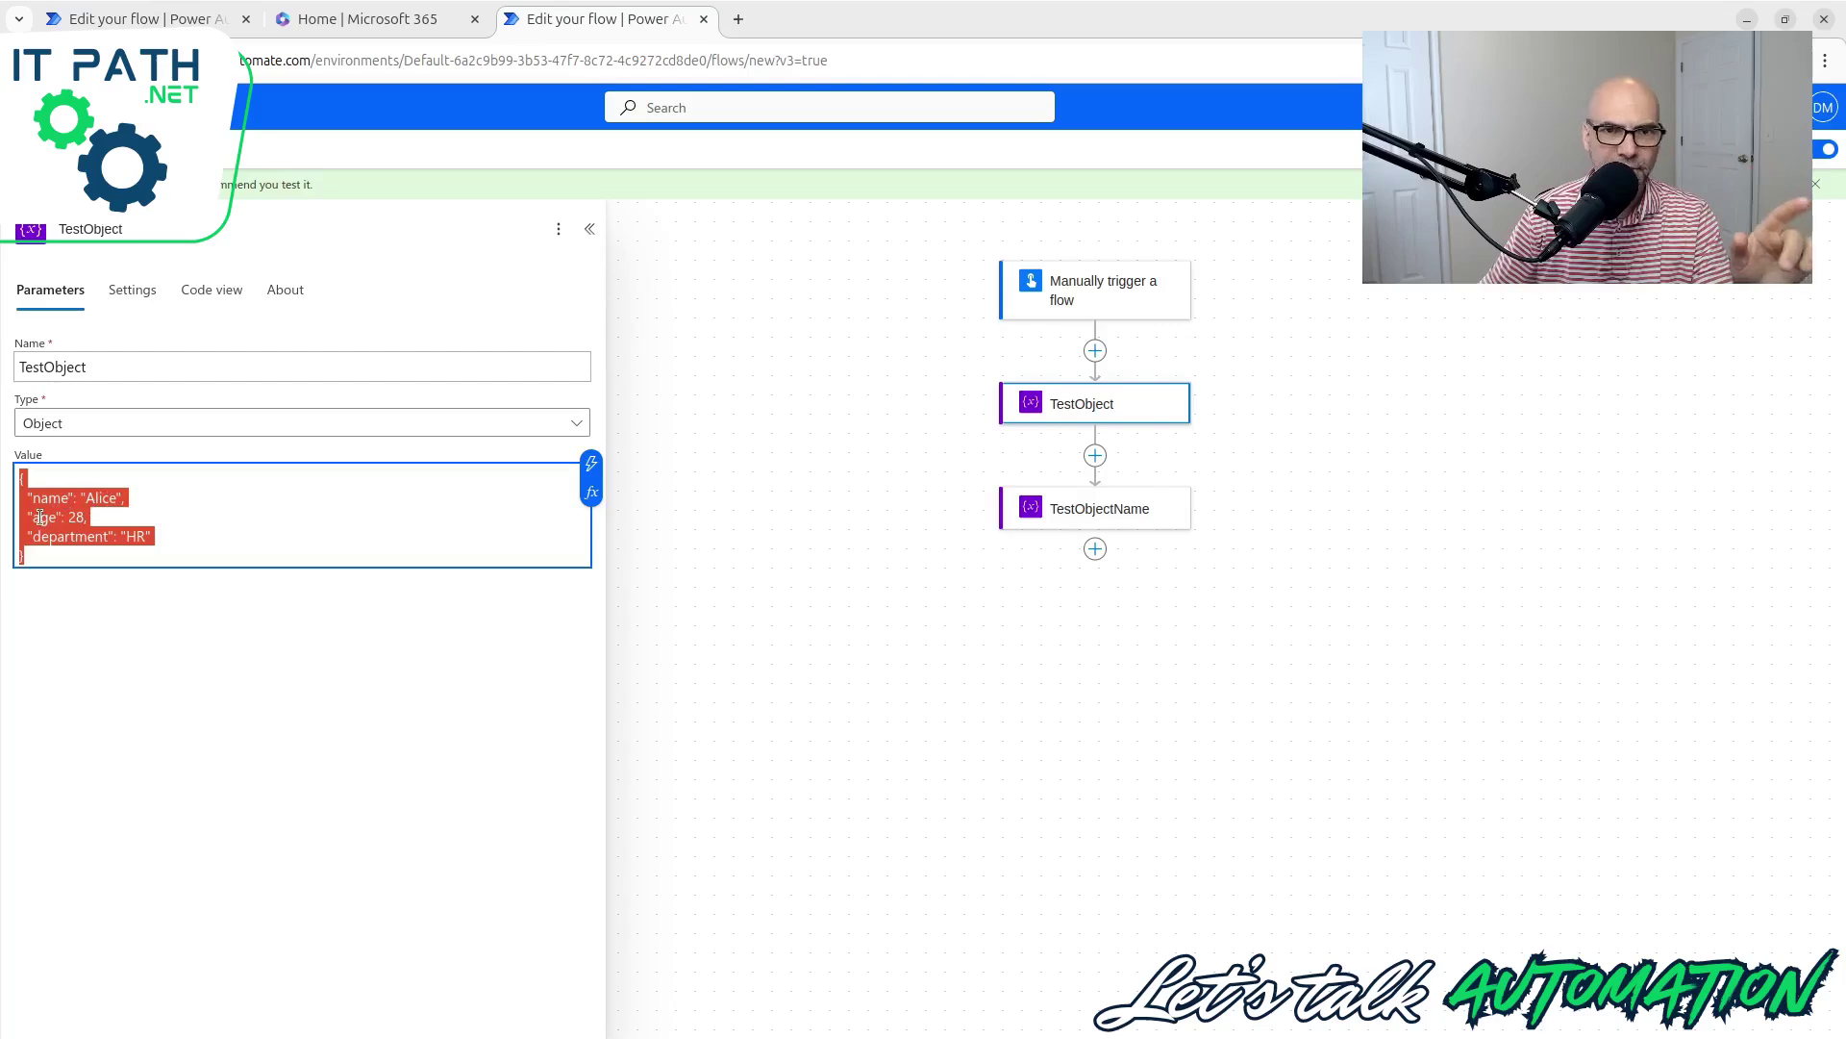
pyautogui.click(98, 518)
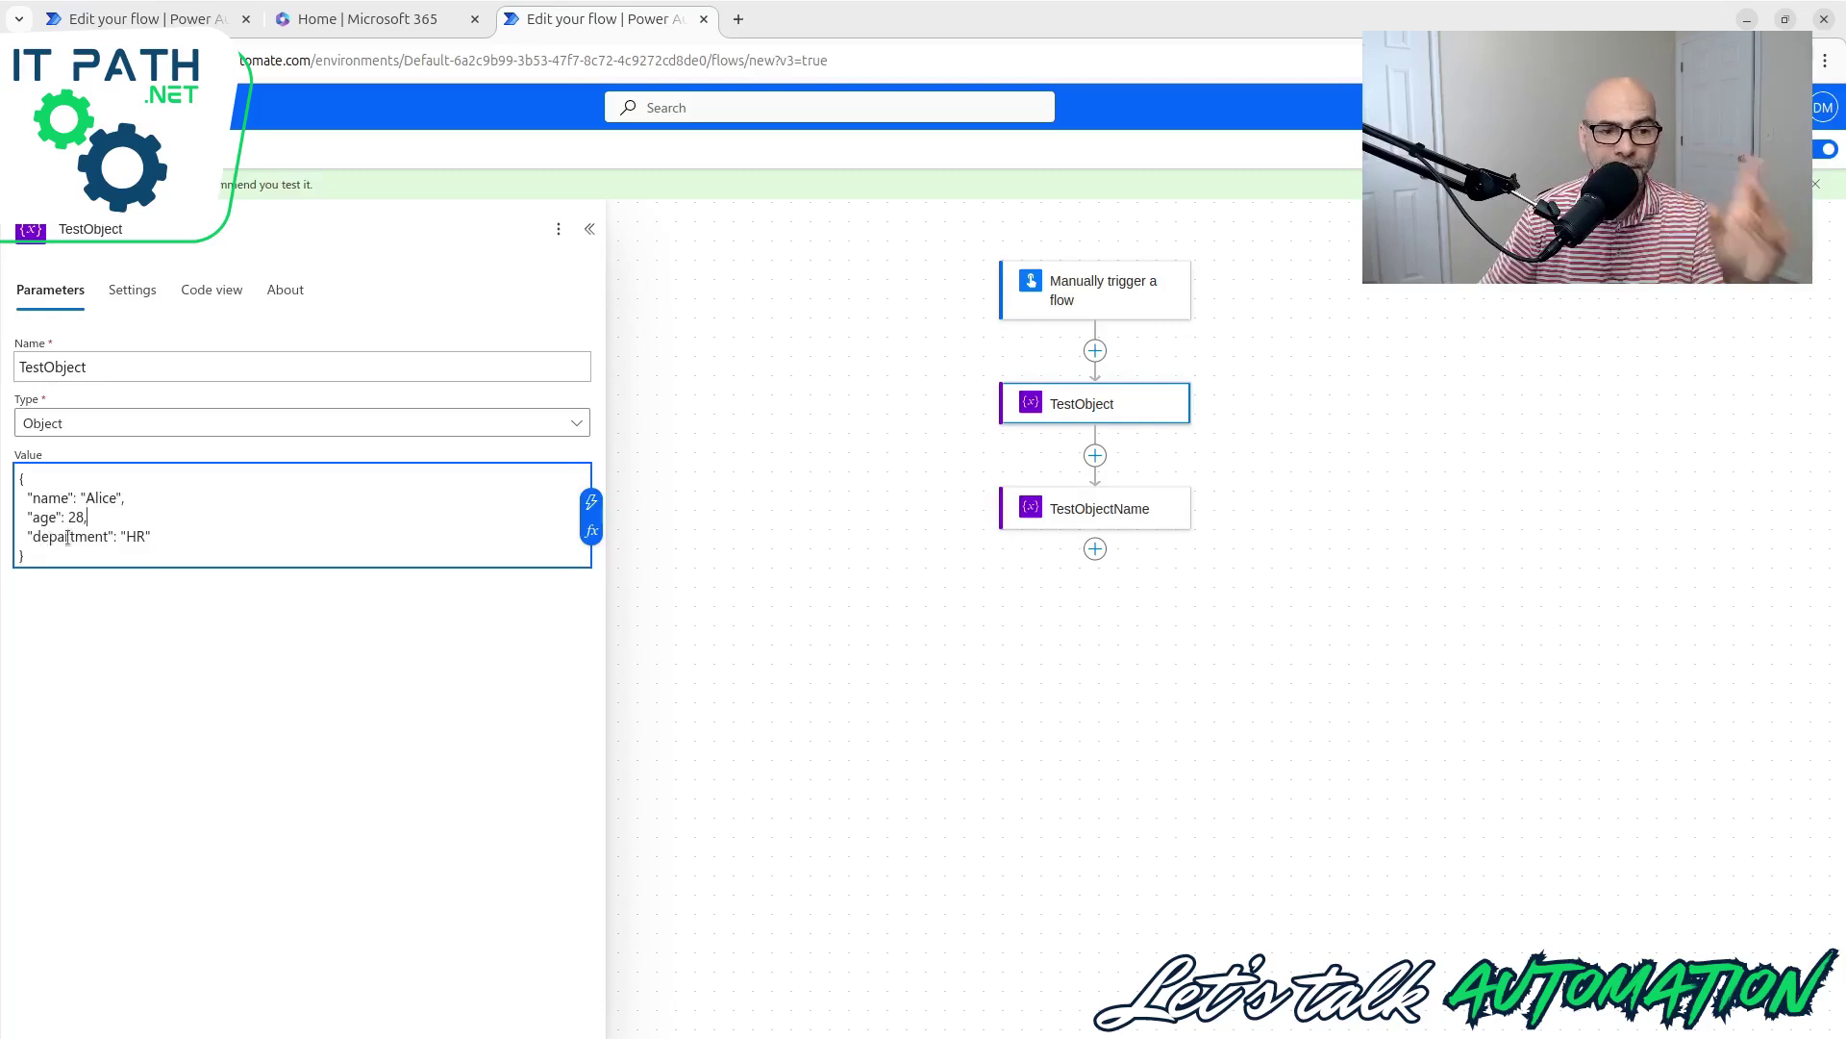
pyautogui.click(139, 537)
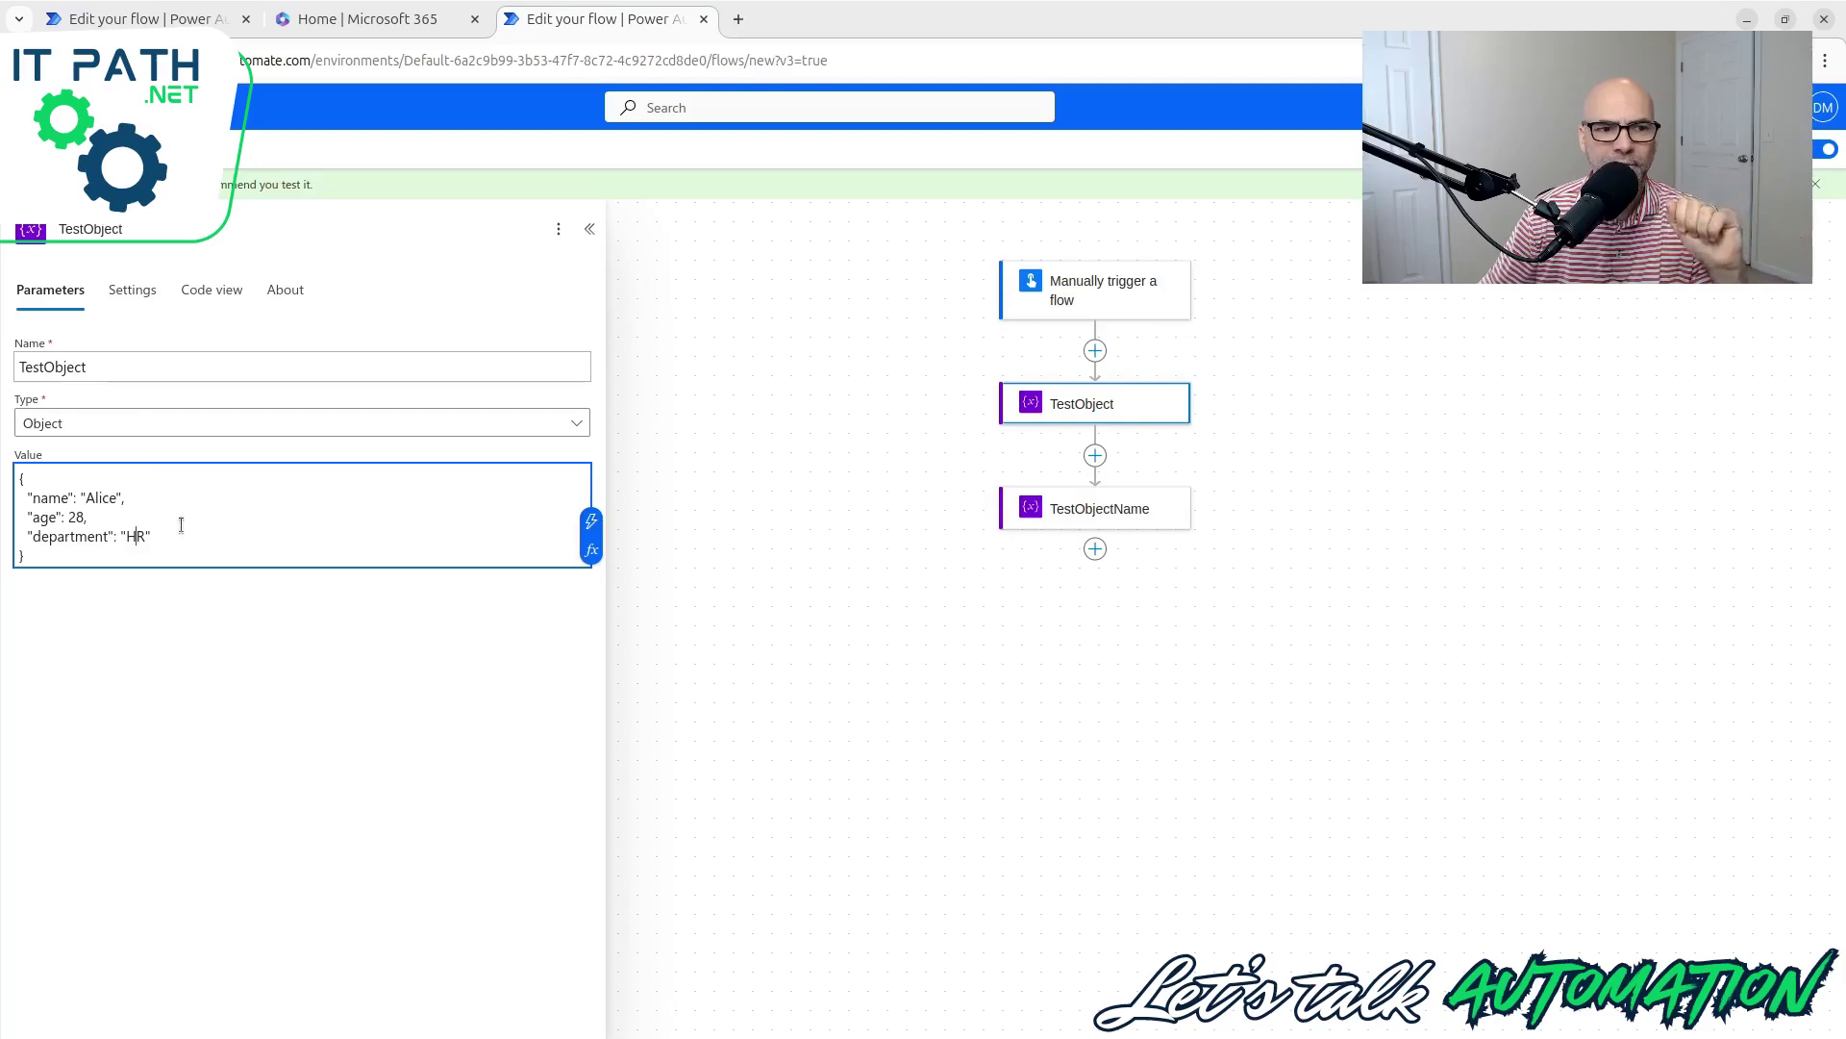
# Step: Remove the variables(...) expression from TestObjectName's value, leaving the String value empty
pyautogui.click(1145, 522)
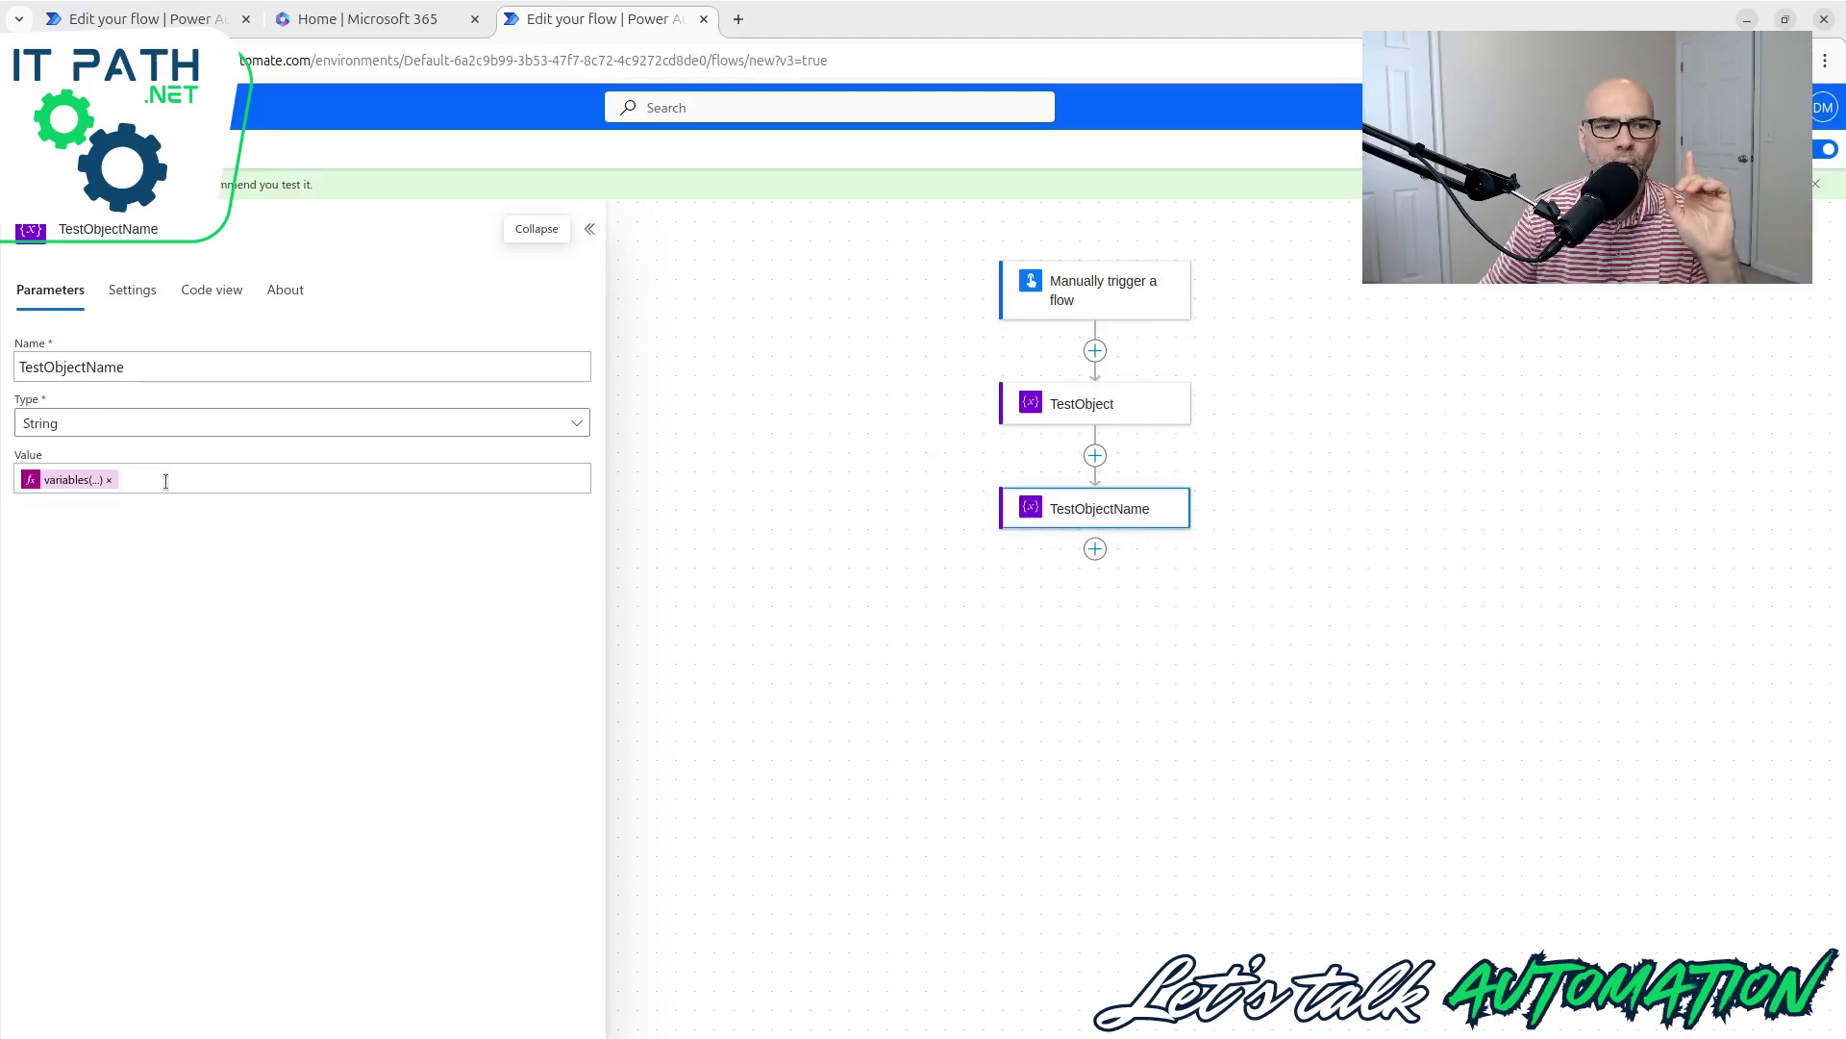
pyautogui.click(108, 480)
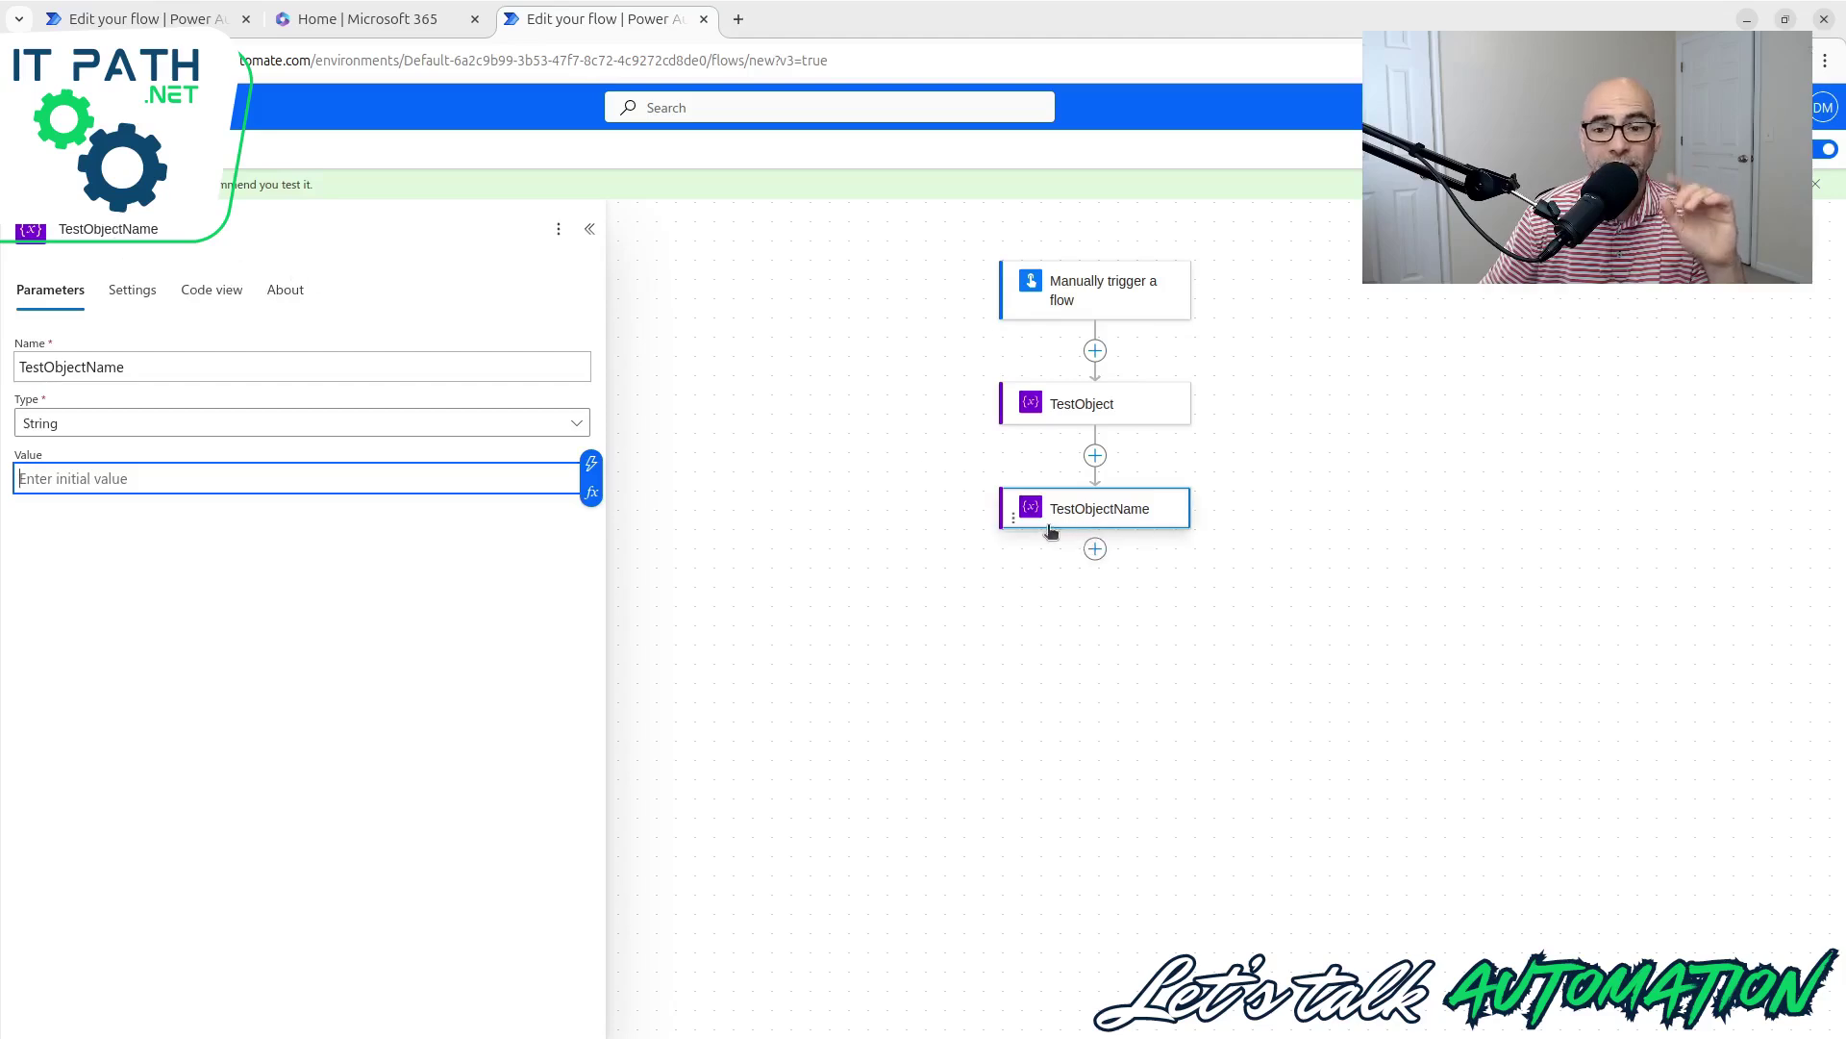
pyautogui.click(1096, 419)
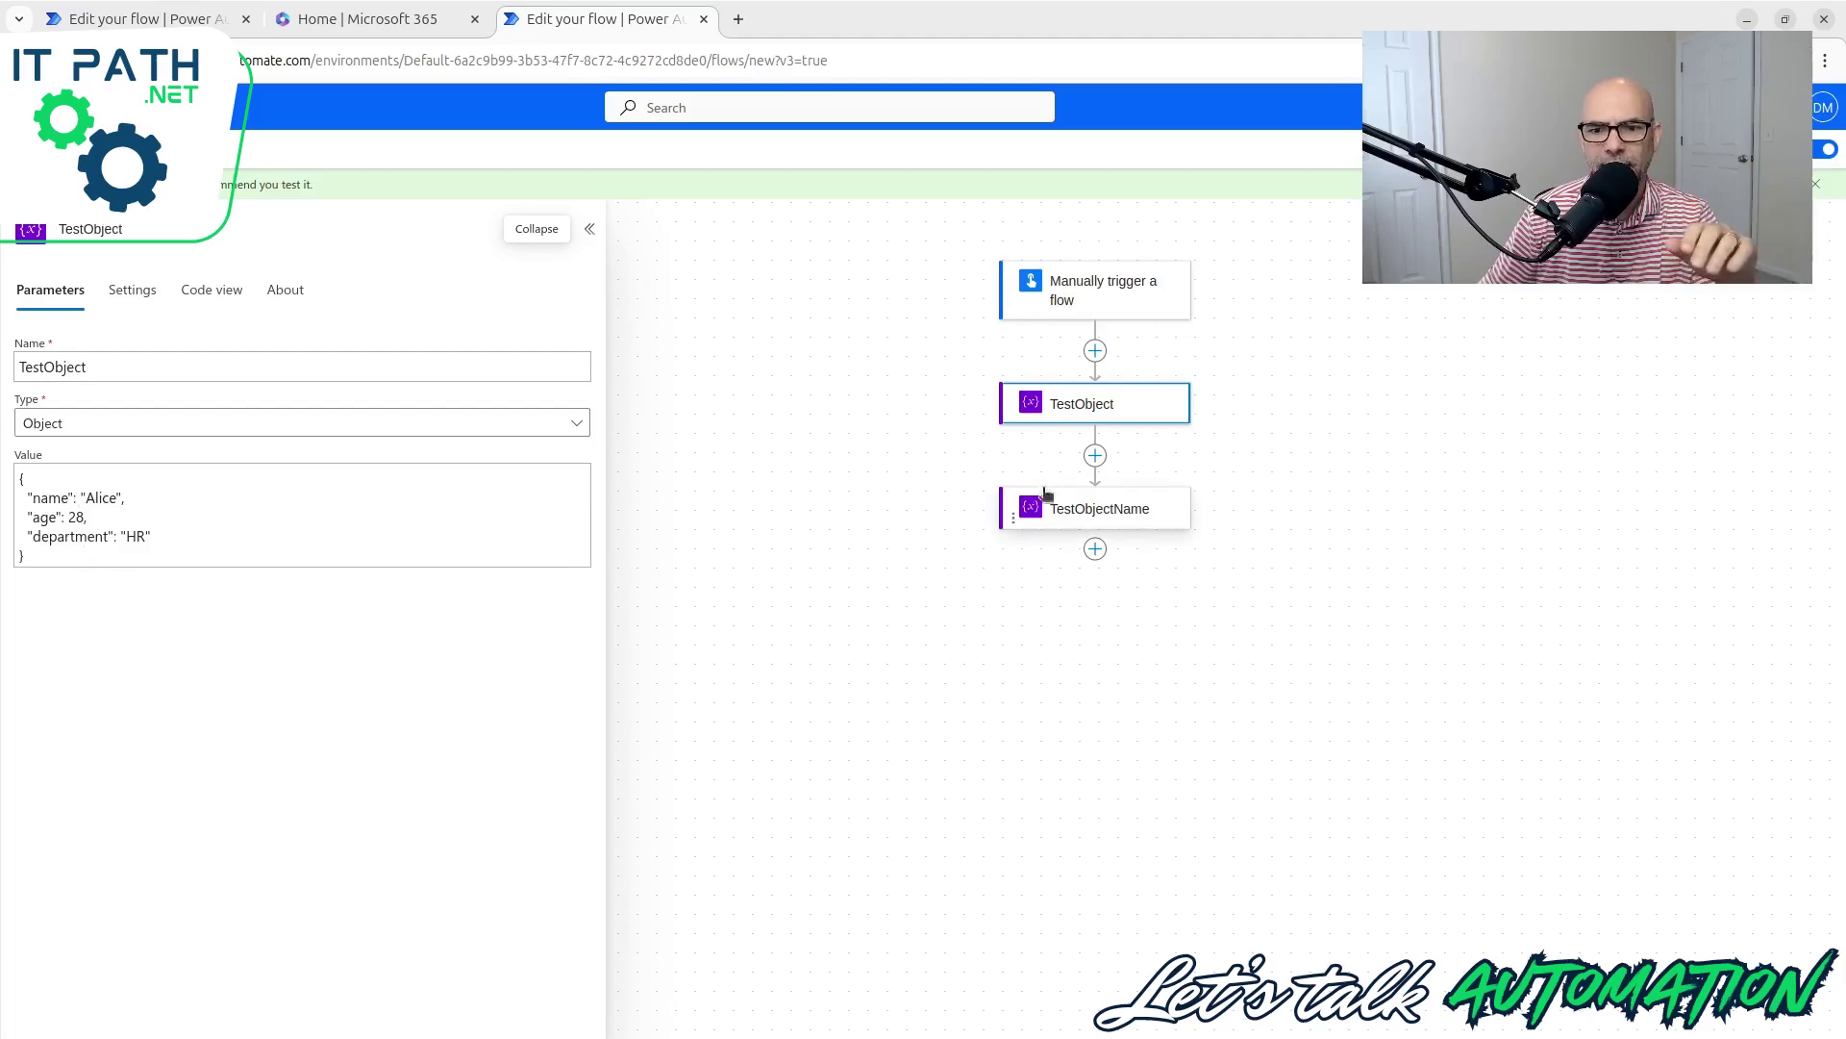
pyautogui.click(1068, 514)
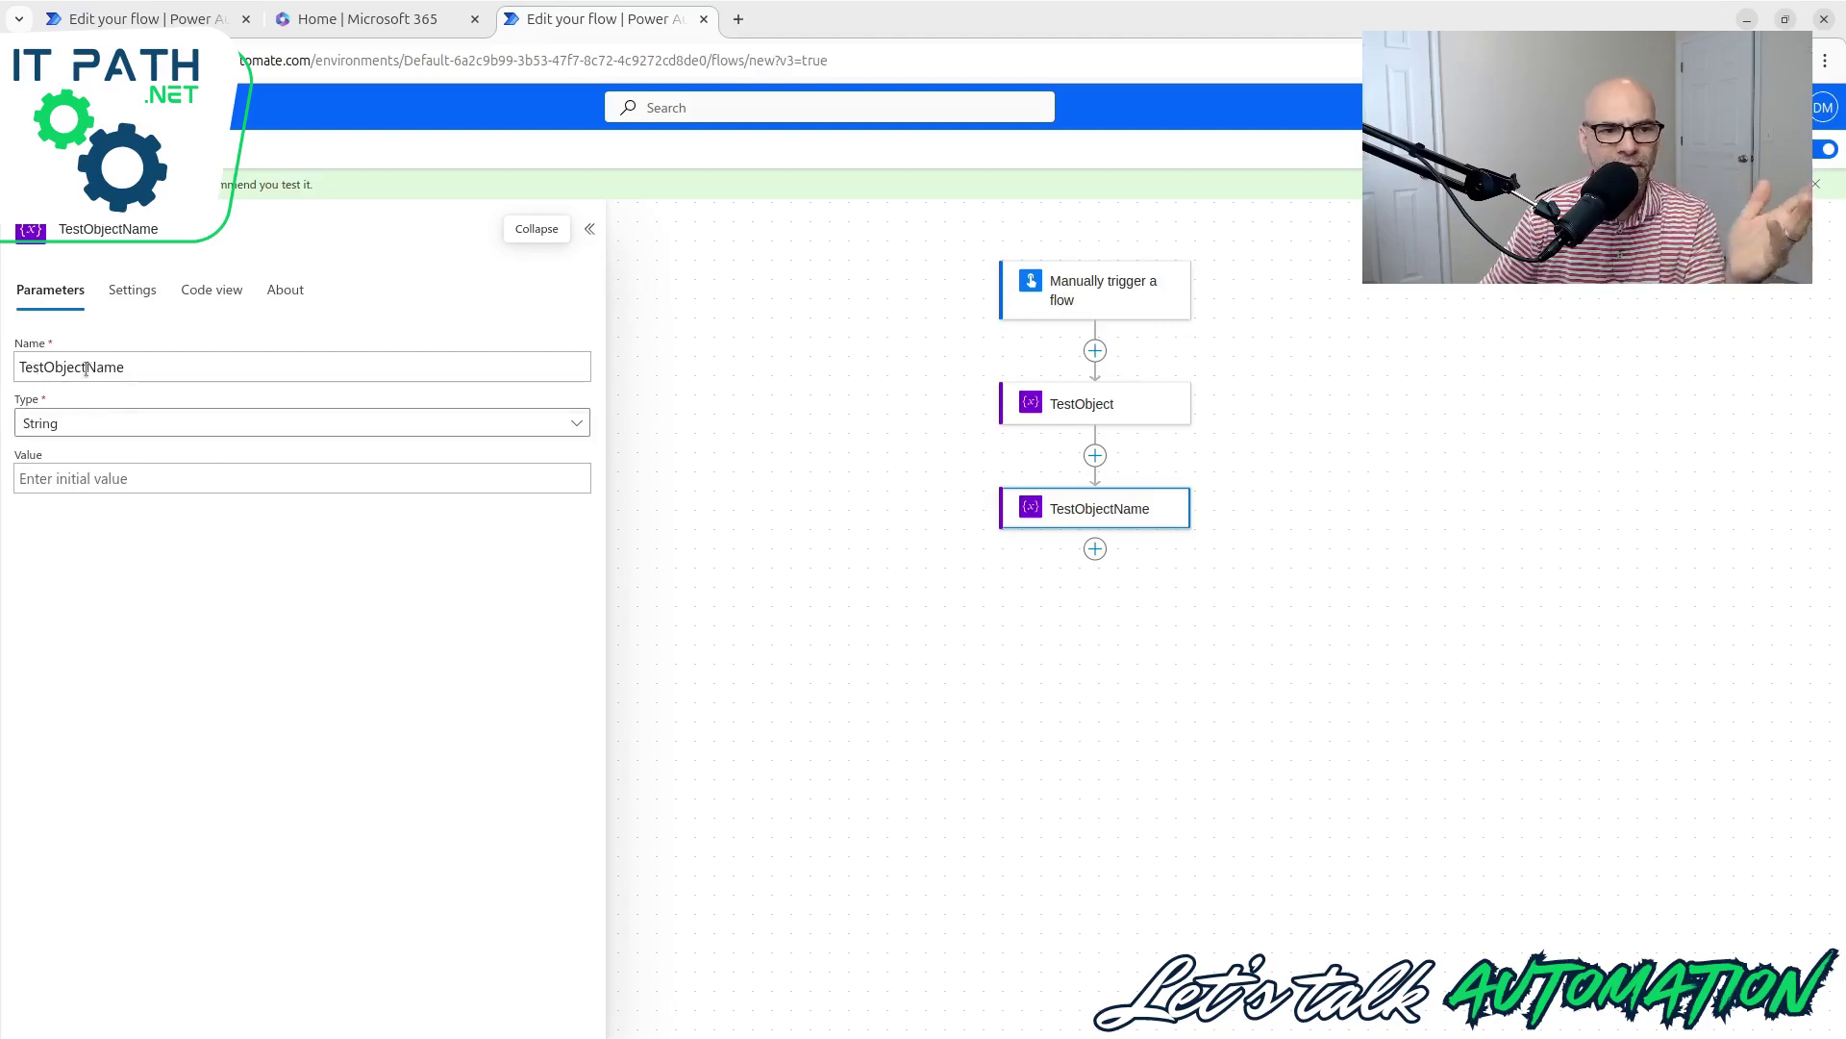
pyautogui.click(187, 366)
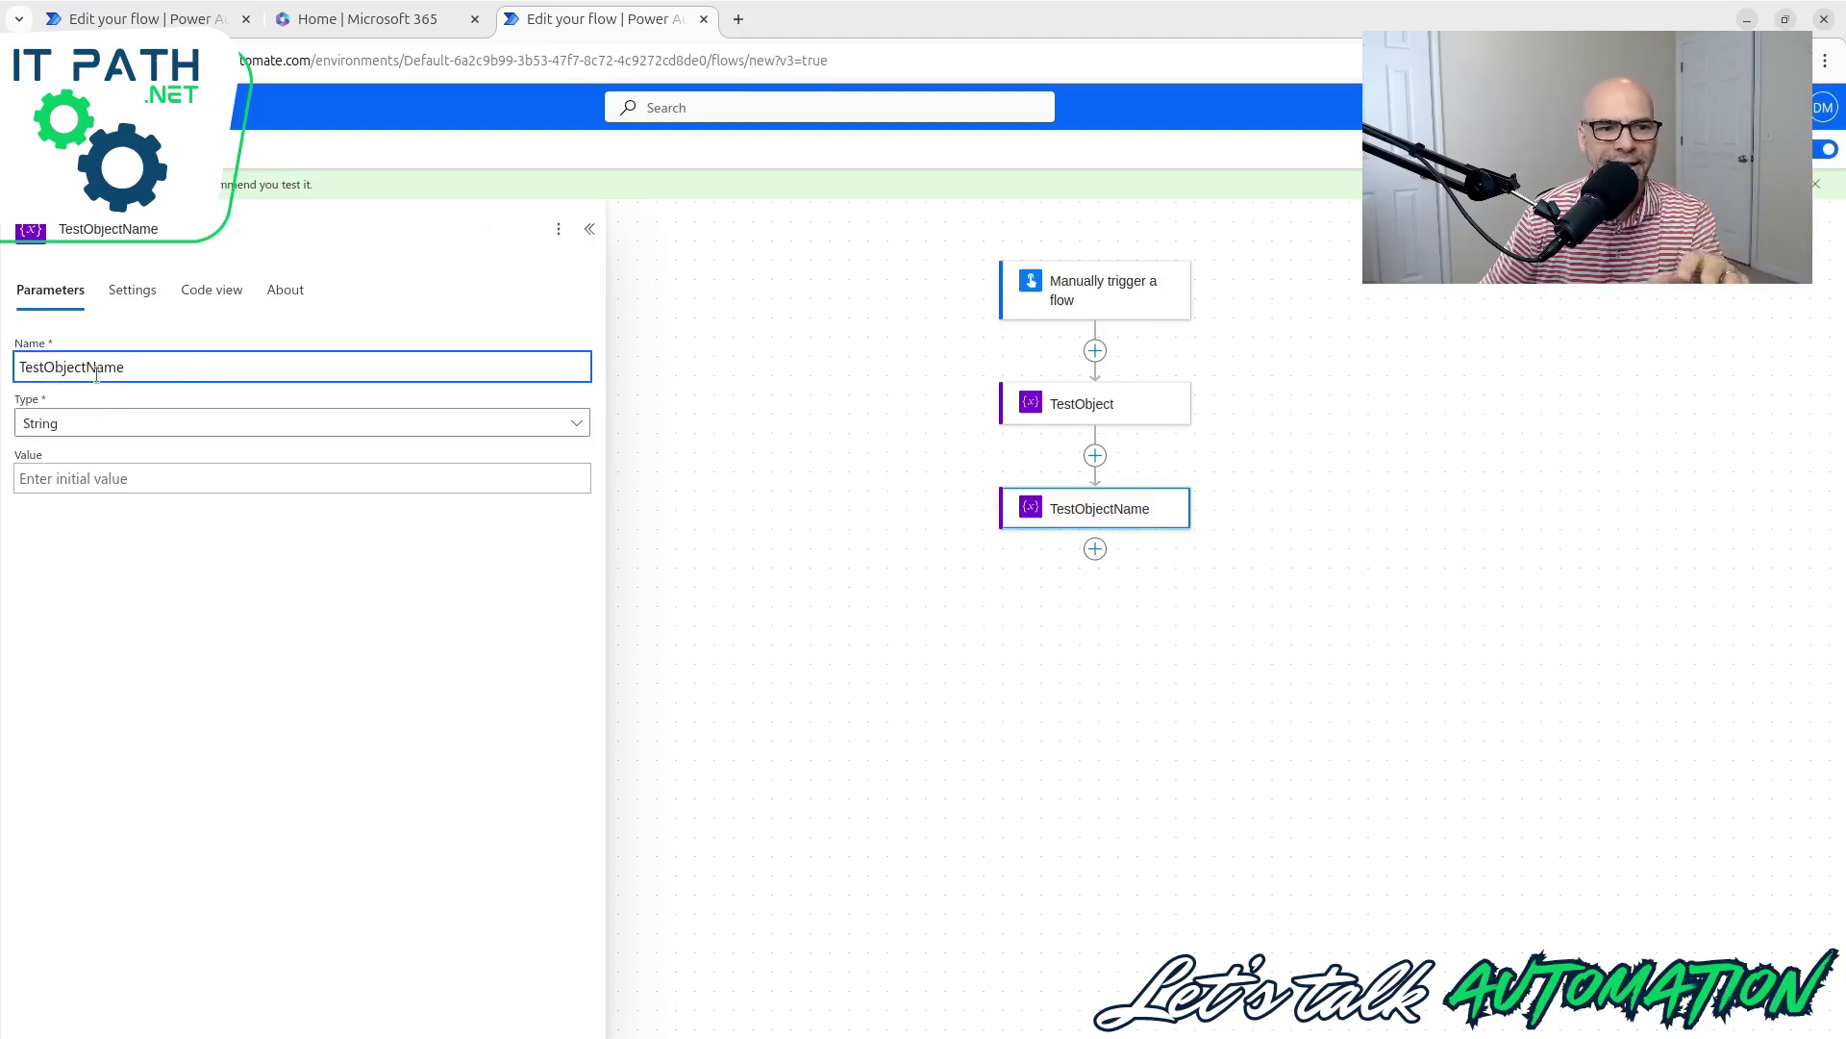
pyautogui.moveTo(87, 367); pyautogui.dragTo(179, 366)
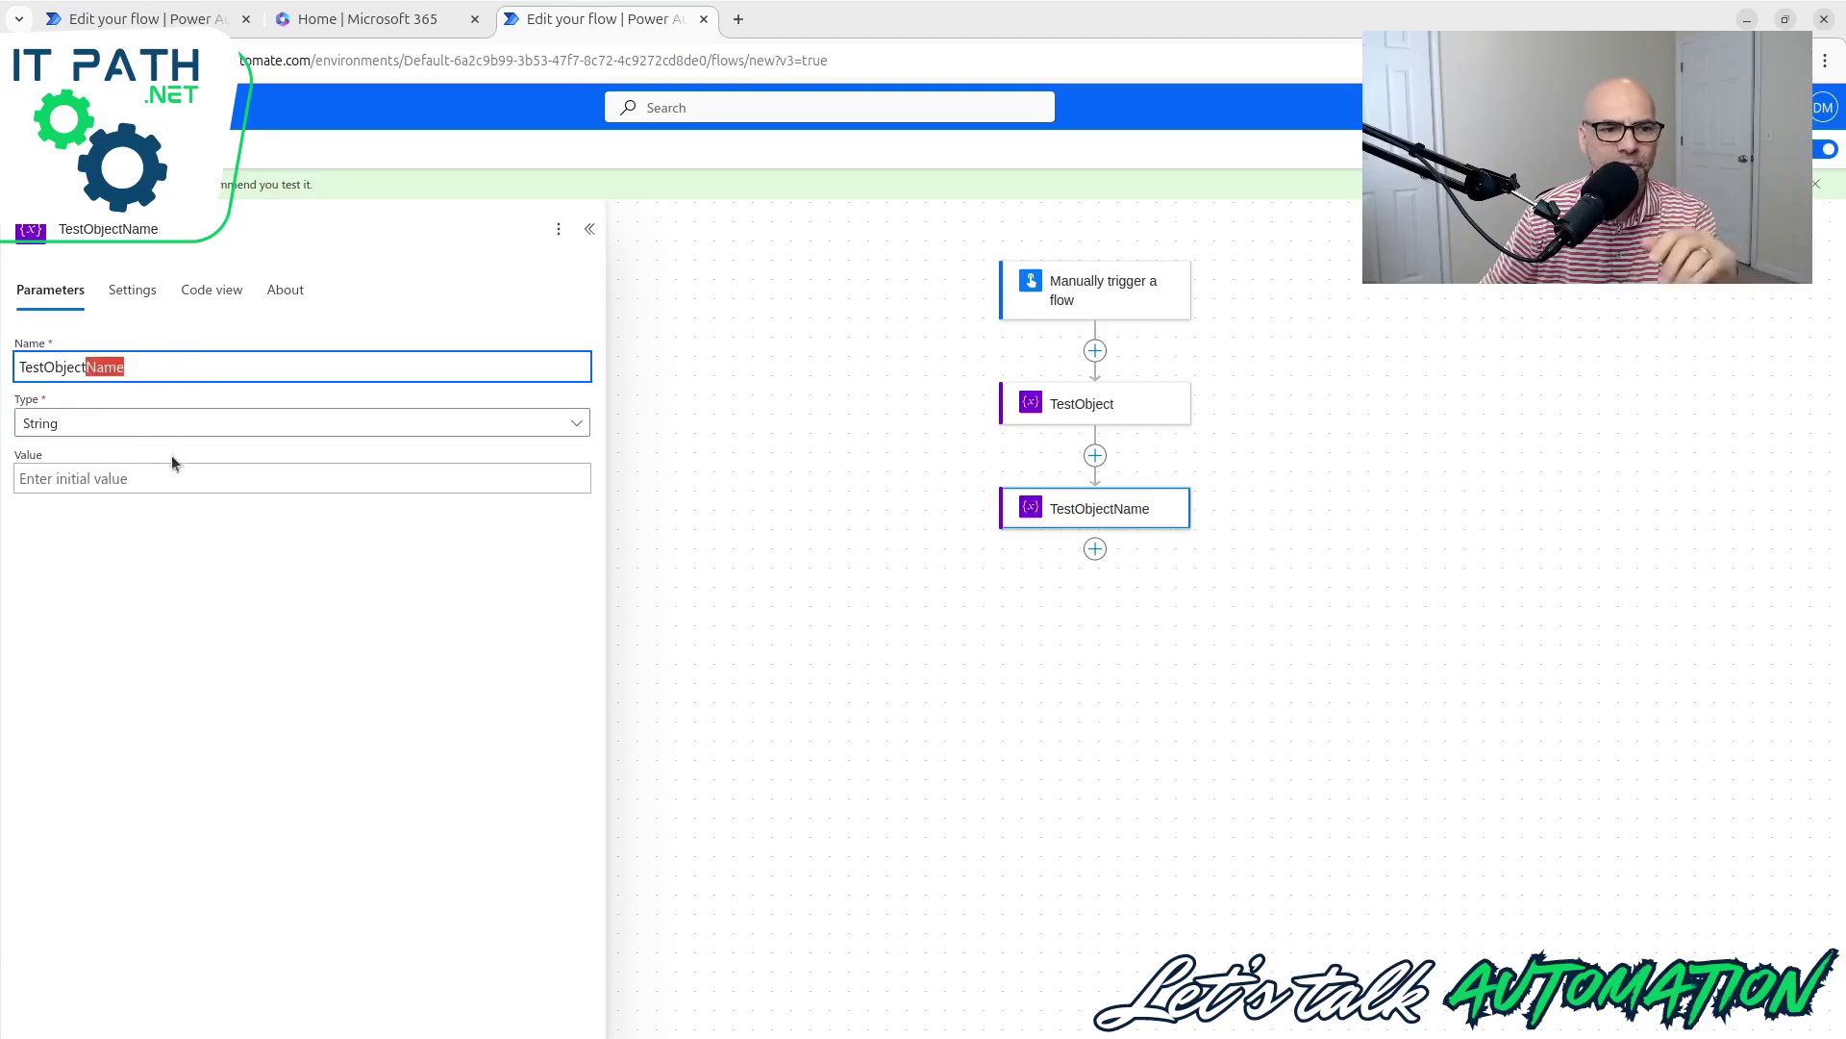
pyautogui.click(183, 480)
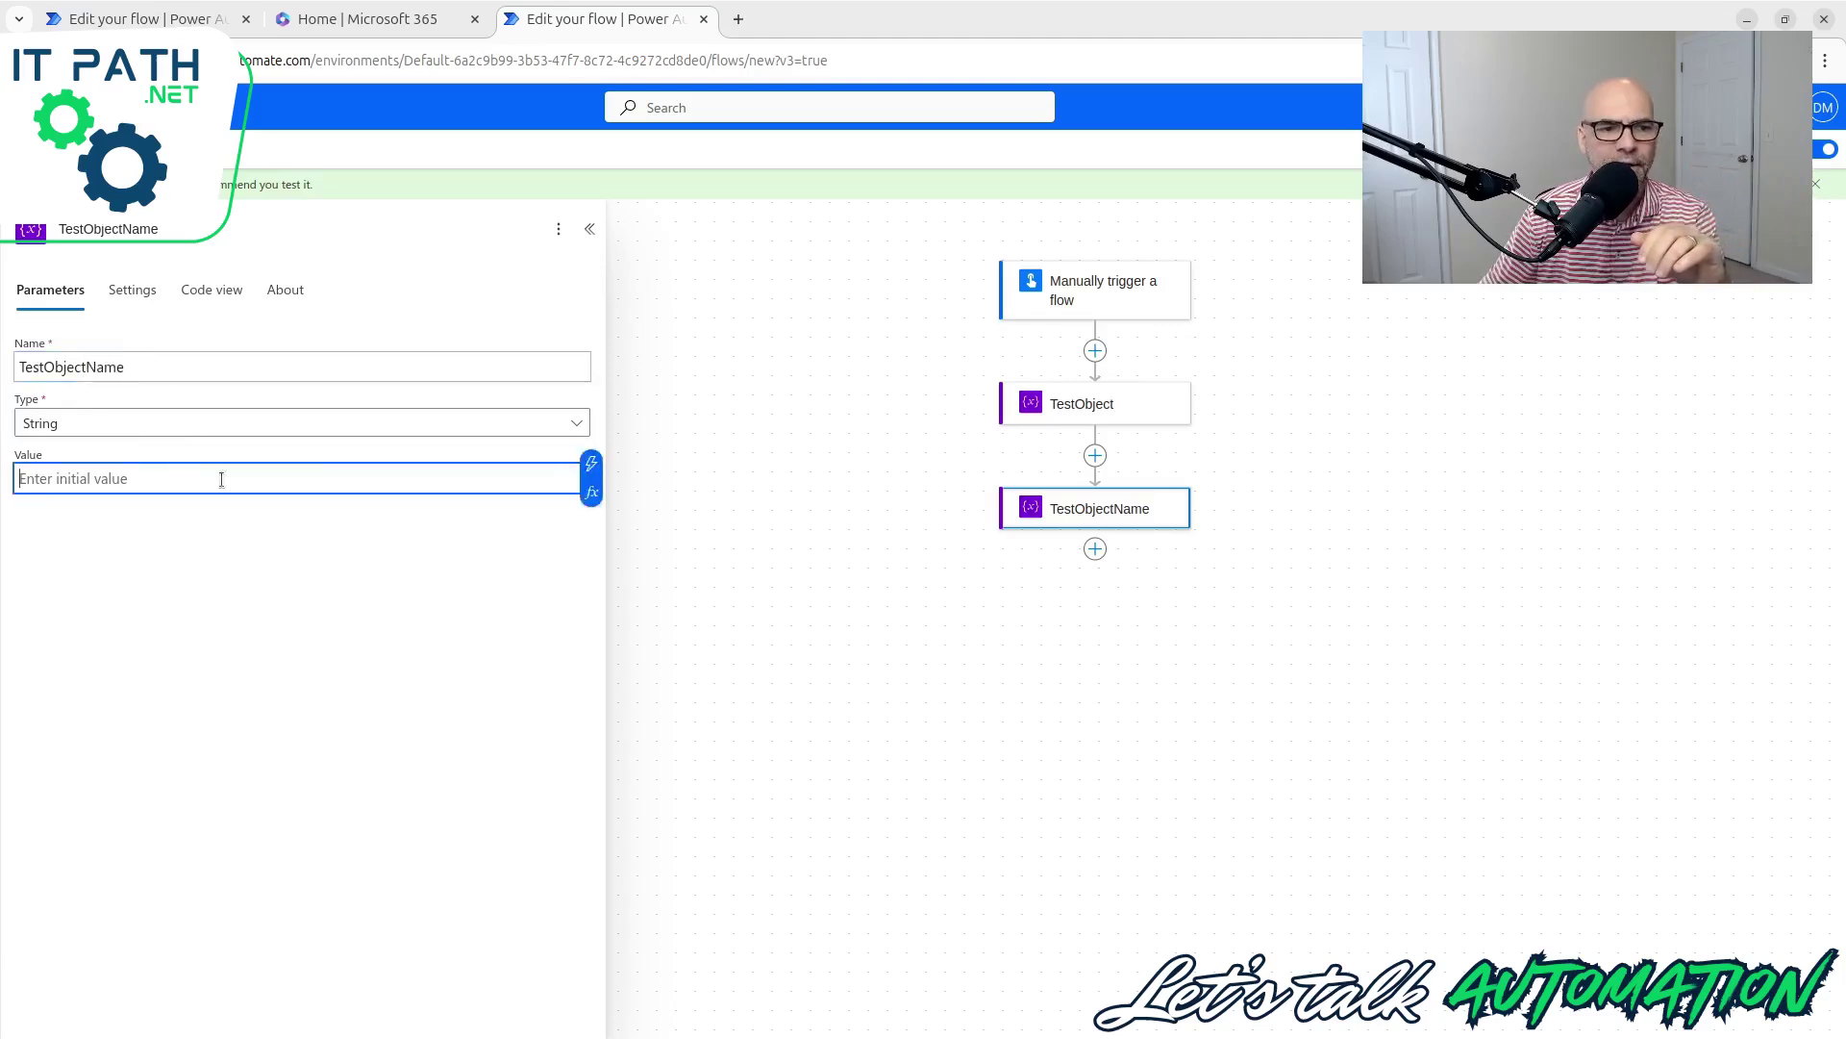
# Step: Set TestObjectName's value to the expression variables('TestObject')?['name'] and save with Ctrl+S
pyautogui.click(591, 489)
pyautogui.click(766, 621)
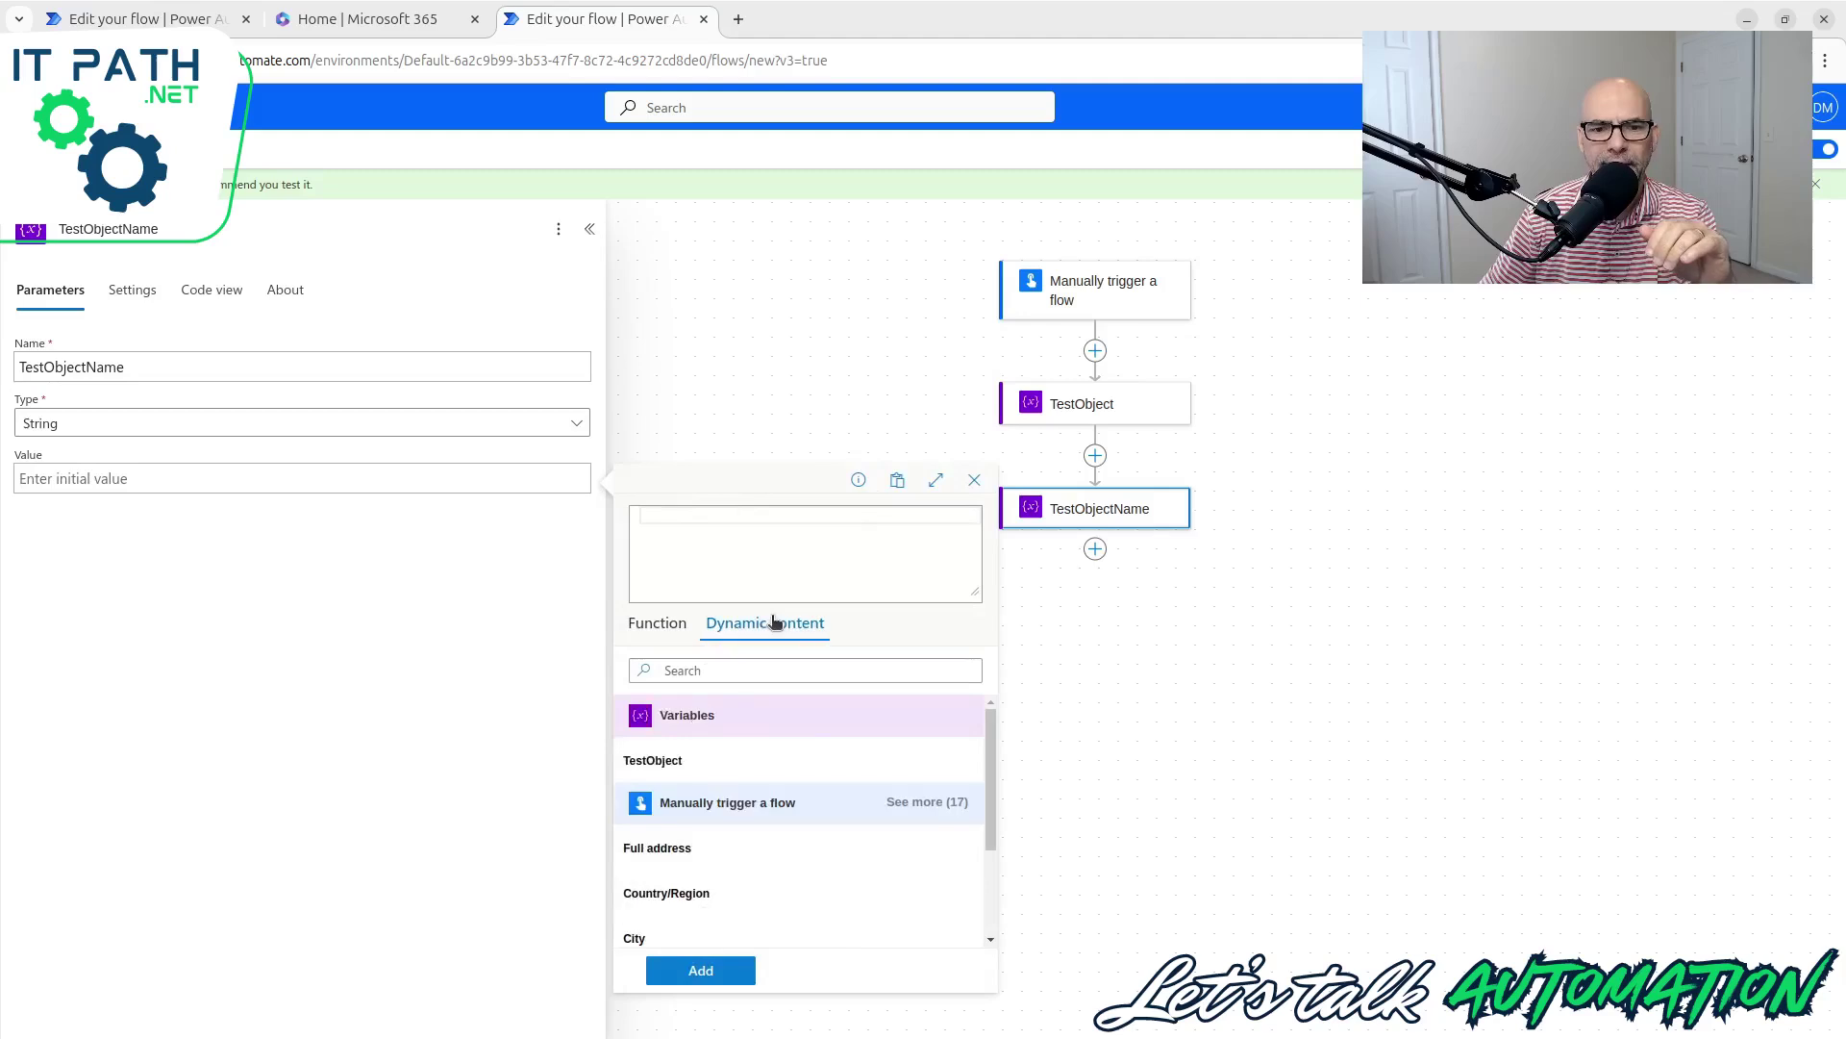
pyautogui.click(653, 761)
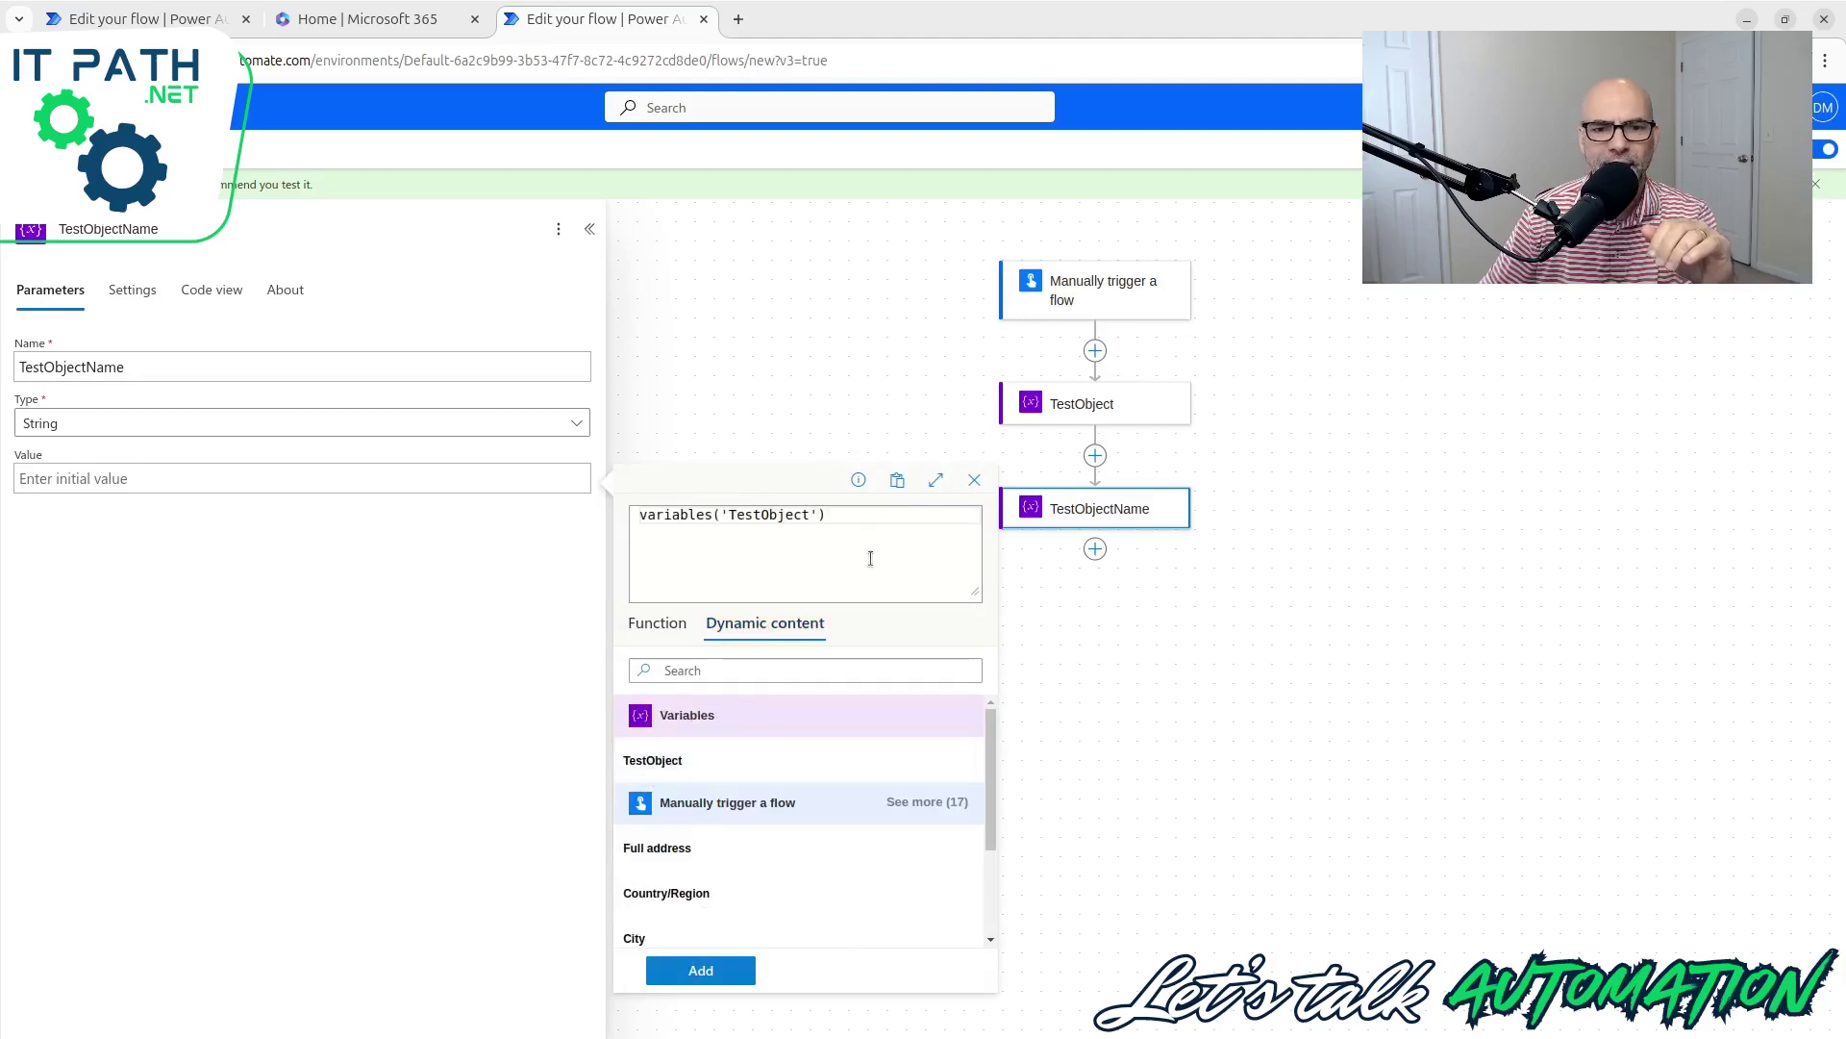
pyautogui.write("?['name")
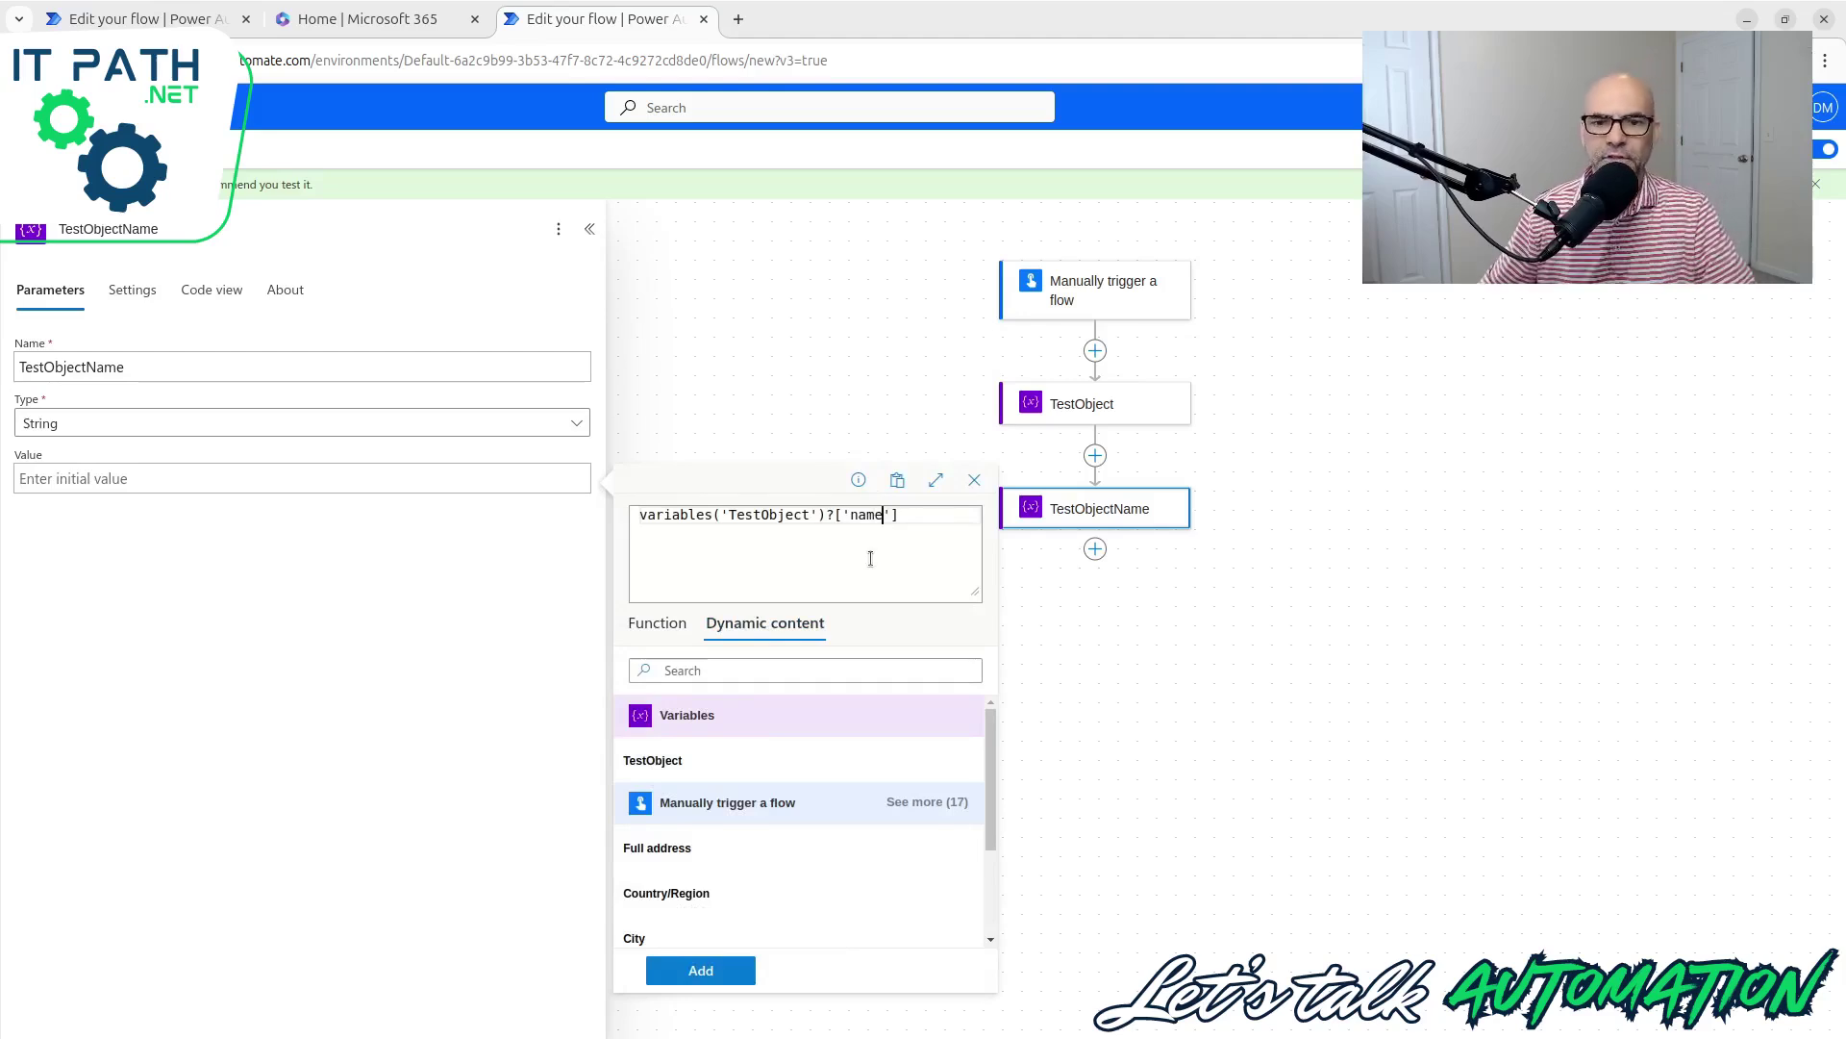
pyautogui.moveTo(827, 520); pyautogui.dragTo(835, 522)
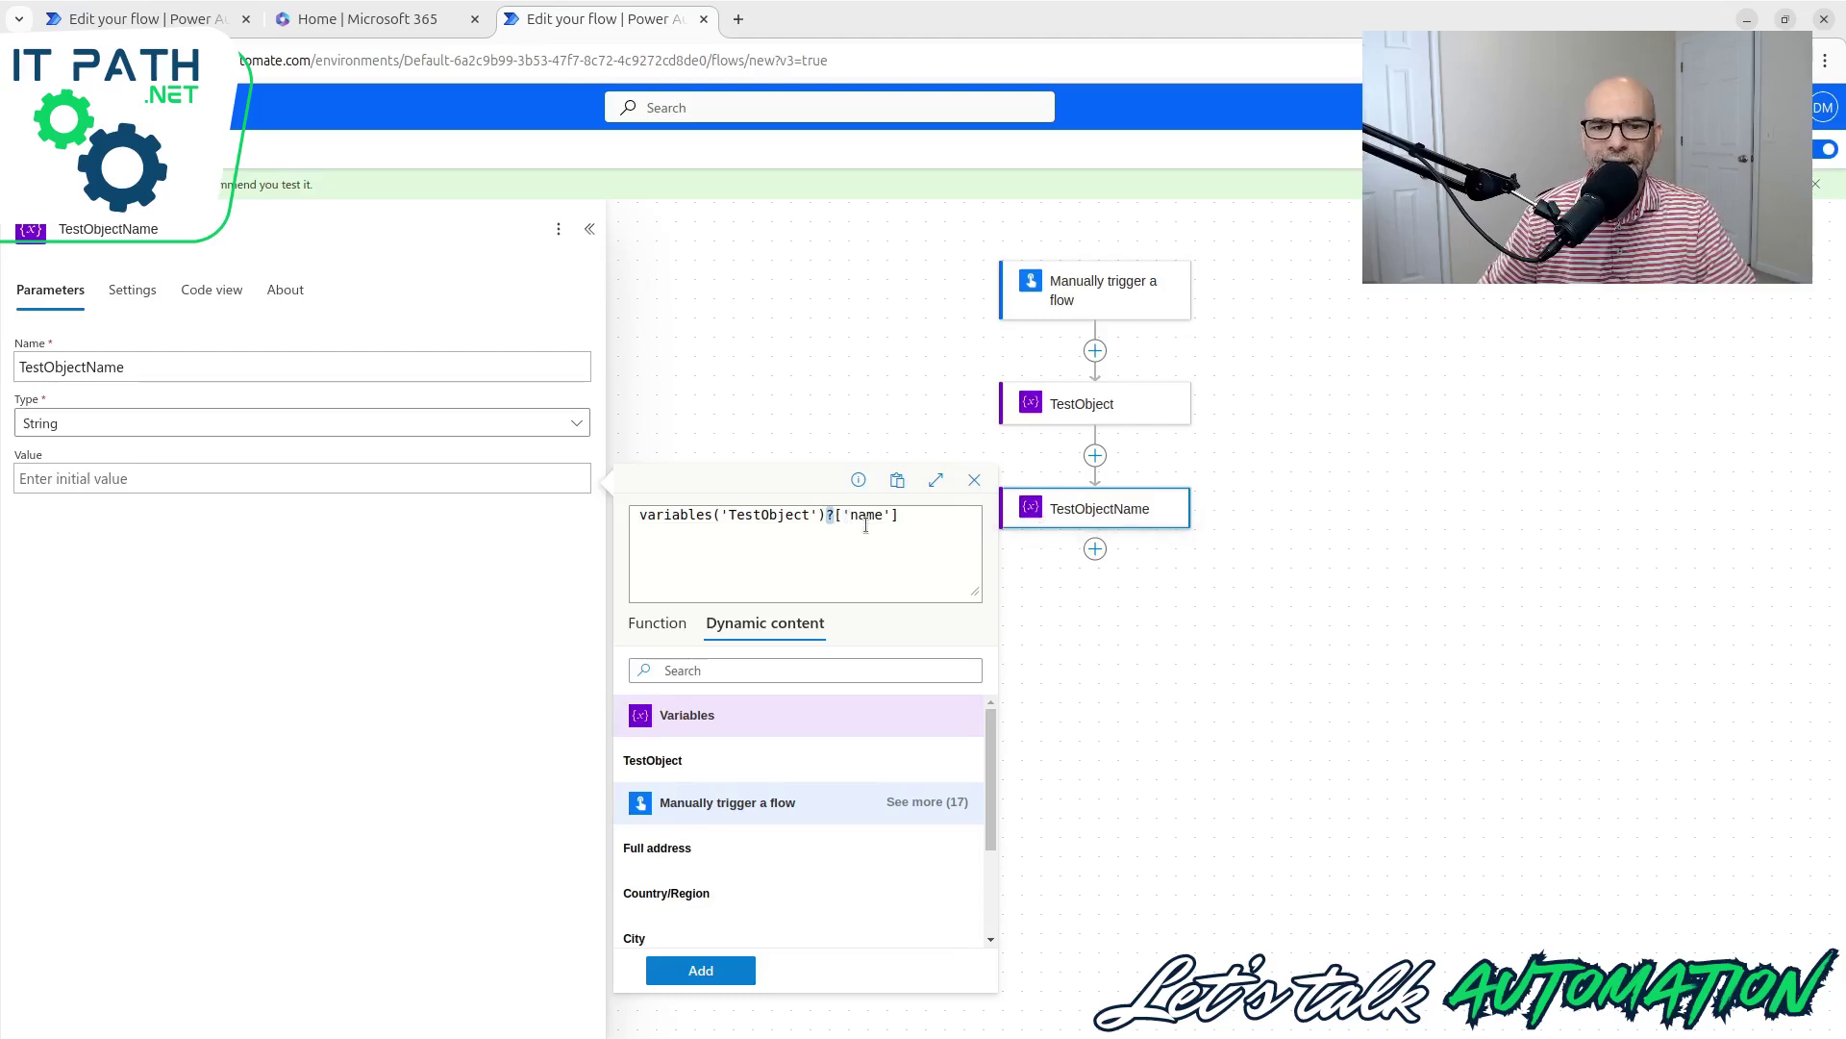
pyautogui.click(869, 519)
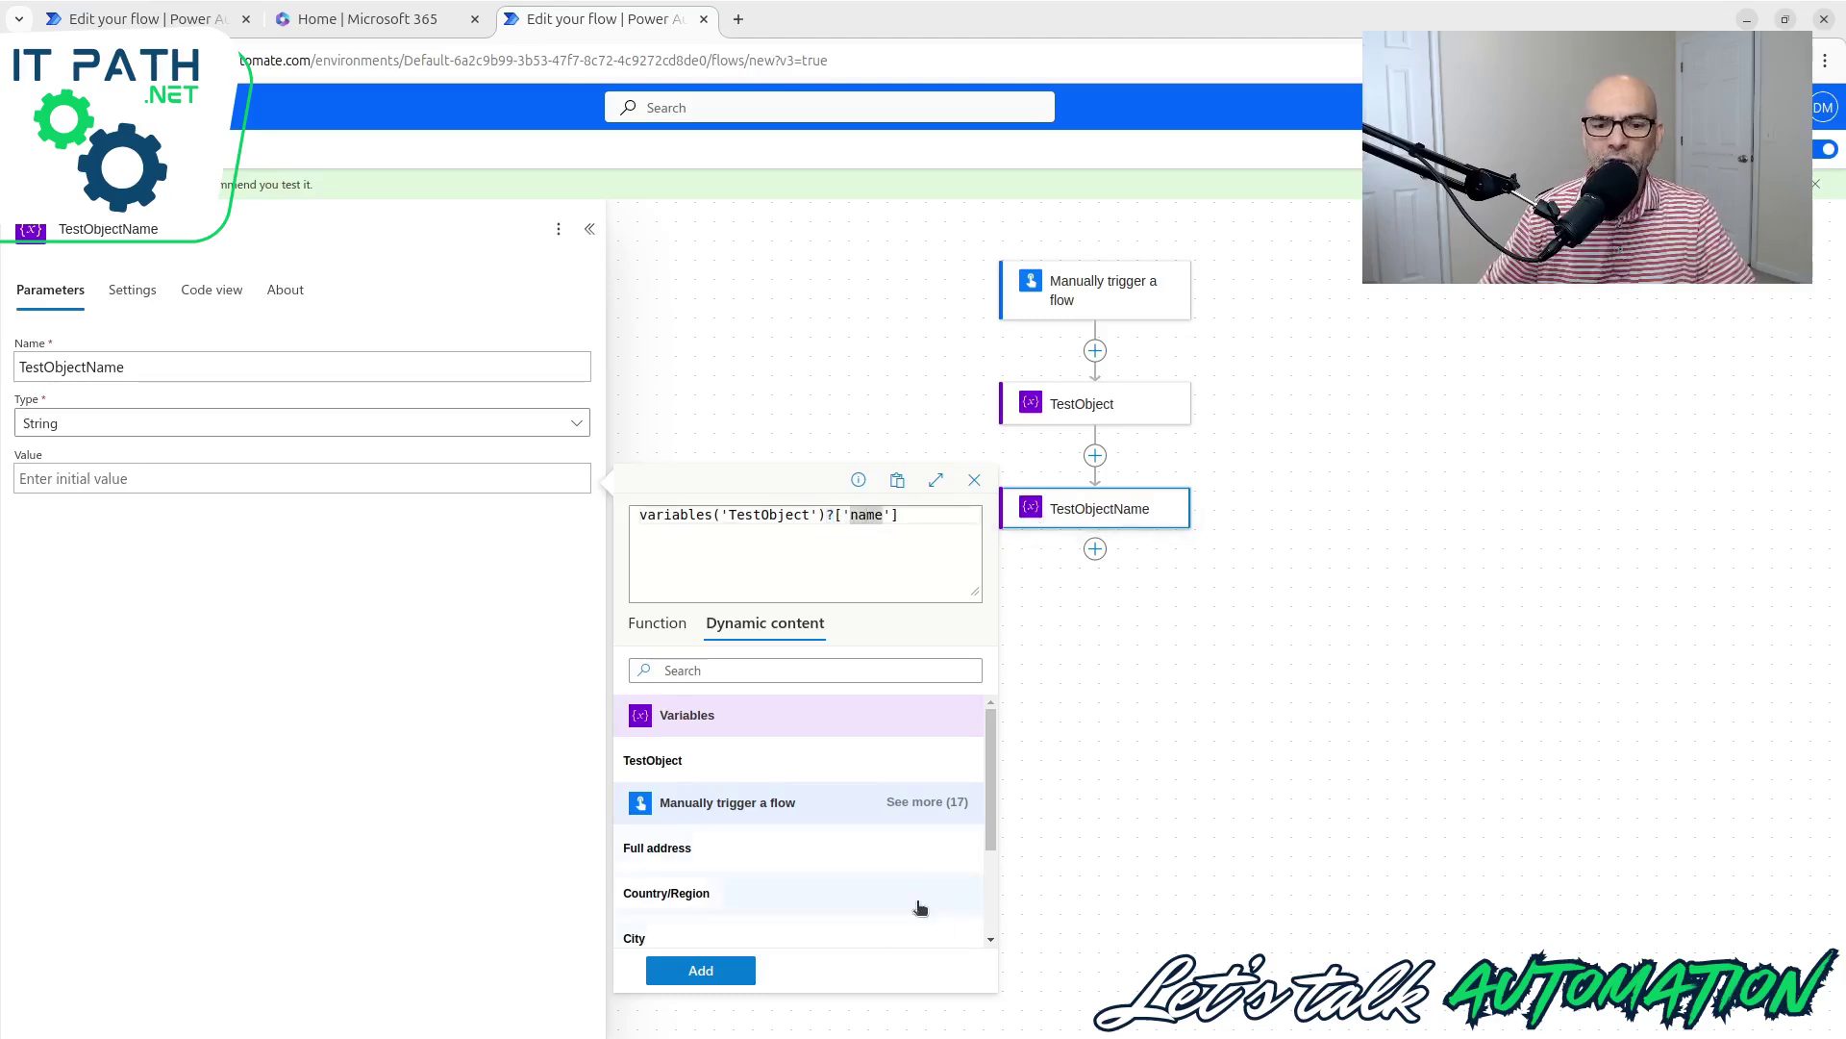
pyautogui.click(701, 970)
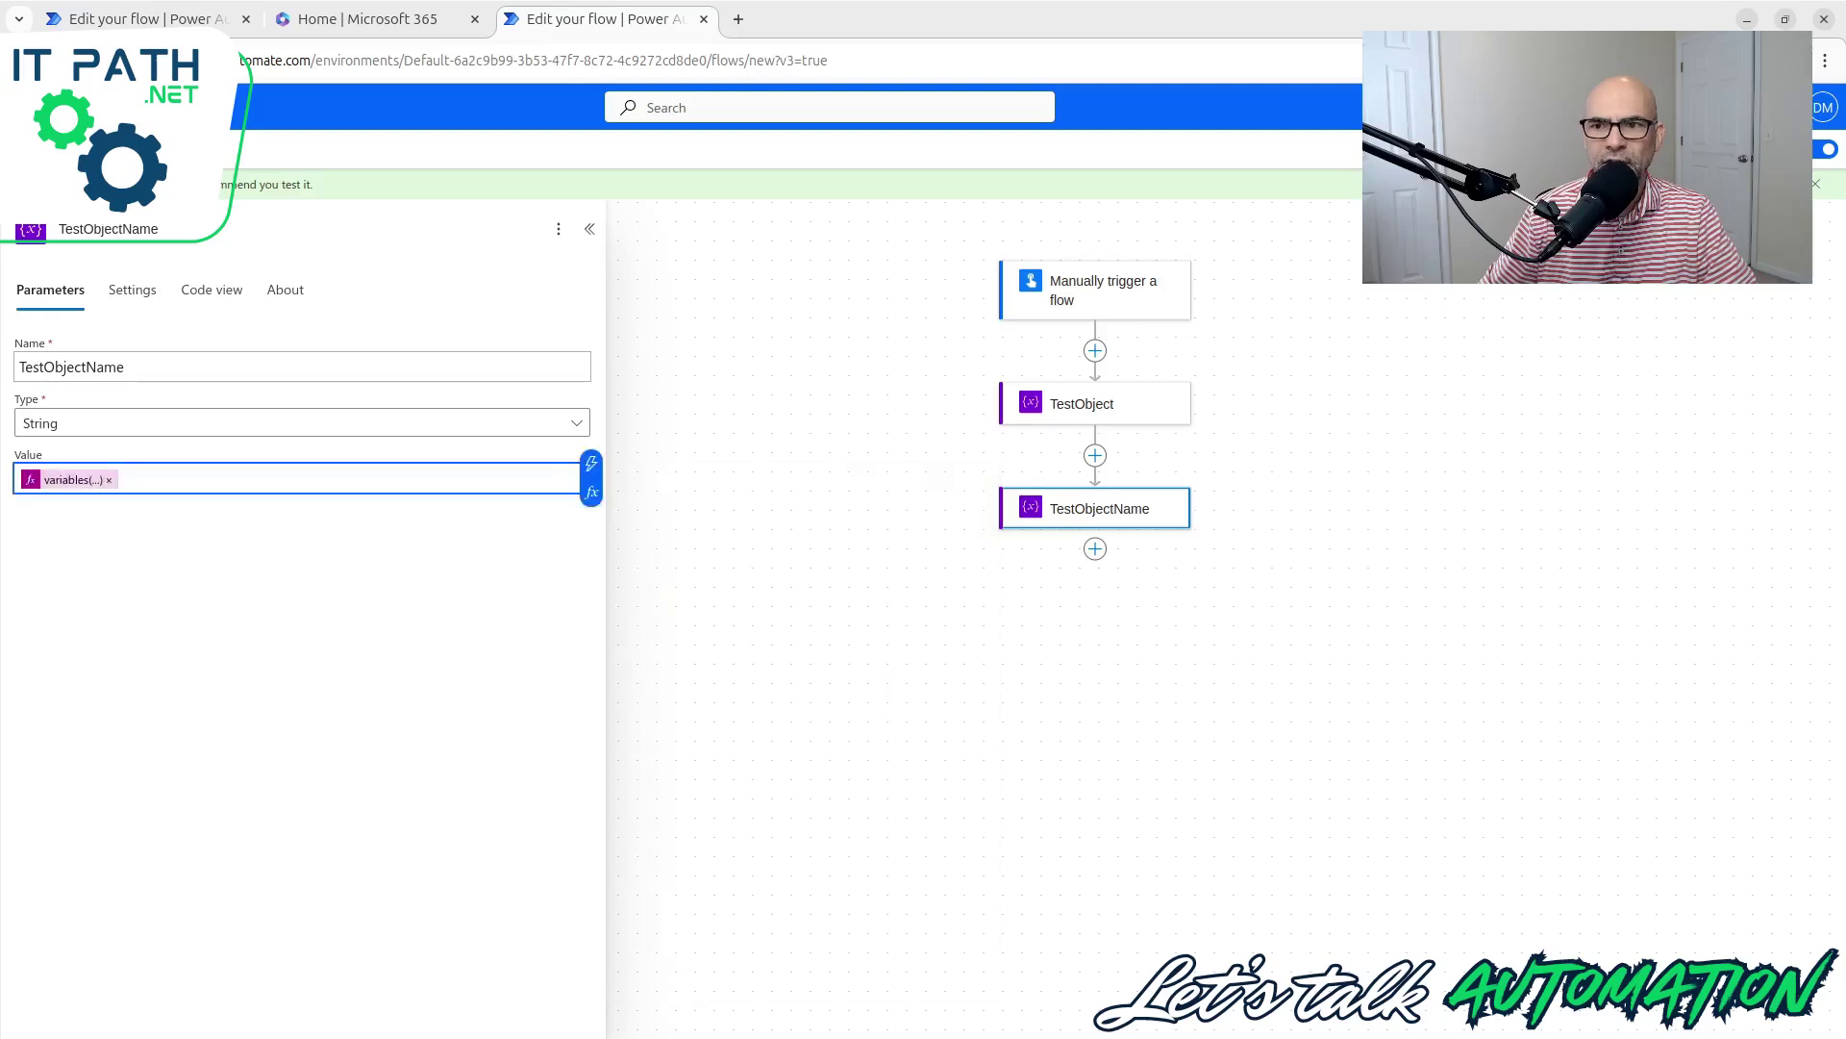
pyautogui.hotkey('ctrl', 's')
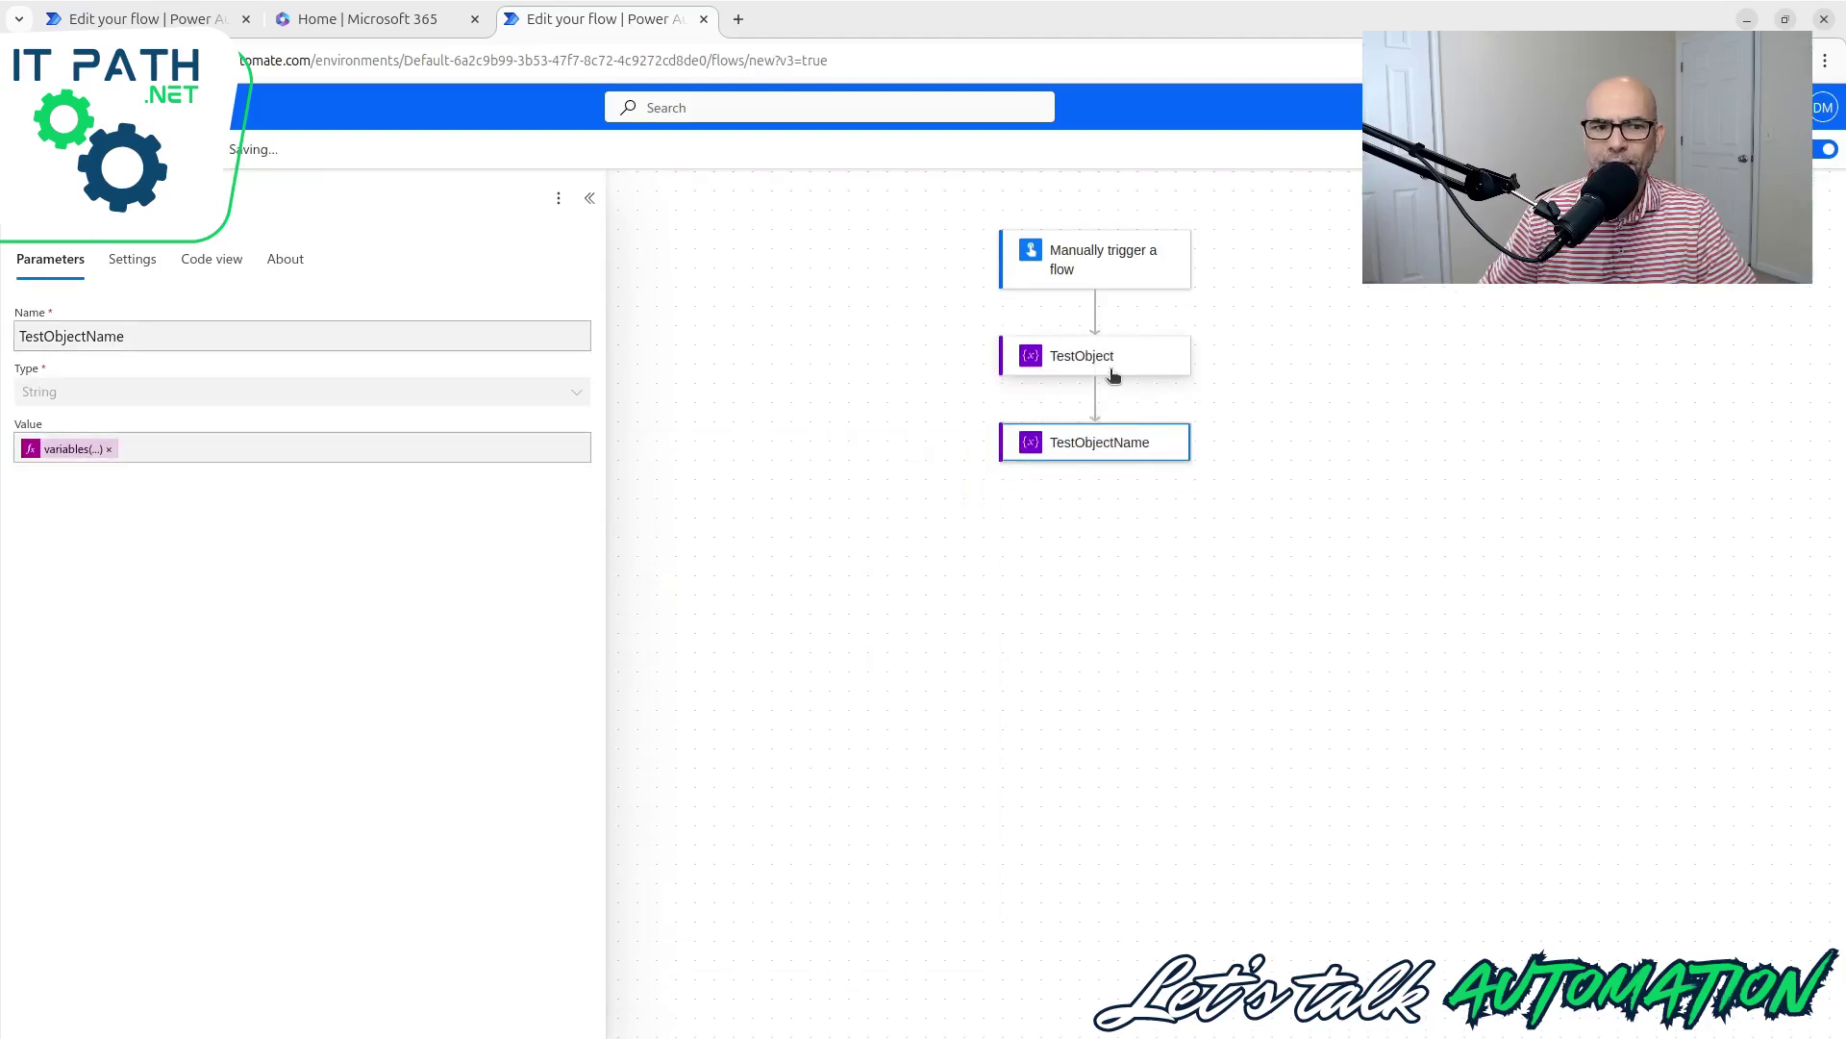
# Step: Run a test of the flow and confirm TestObjectName's output is 'Alice'
pyautogui.click(1096, 375)
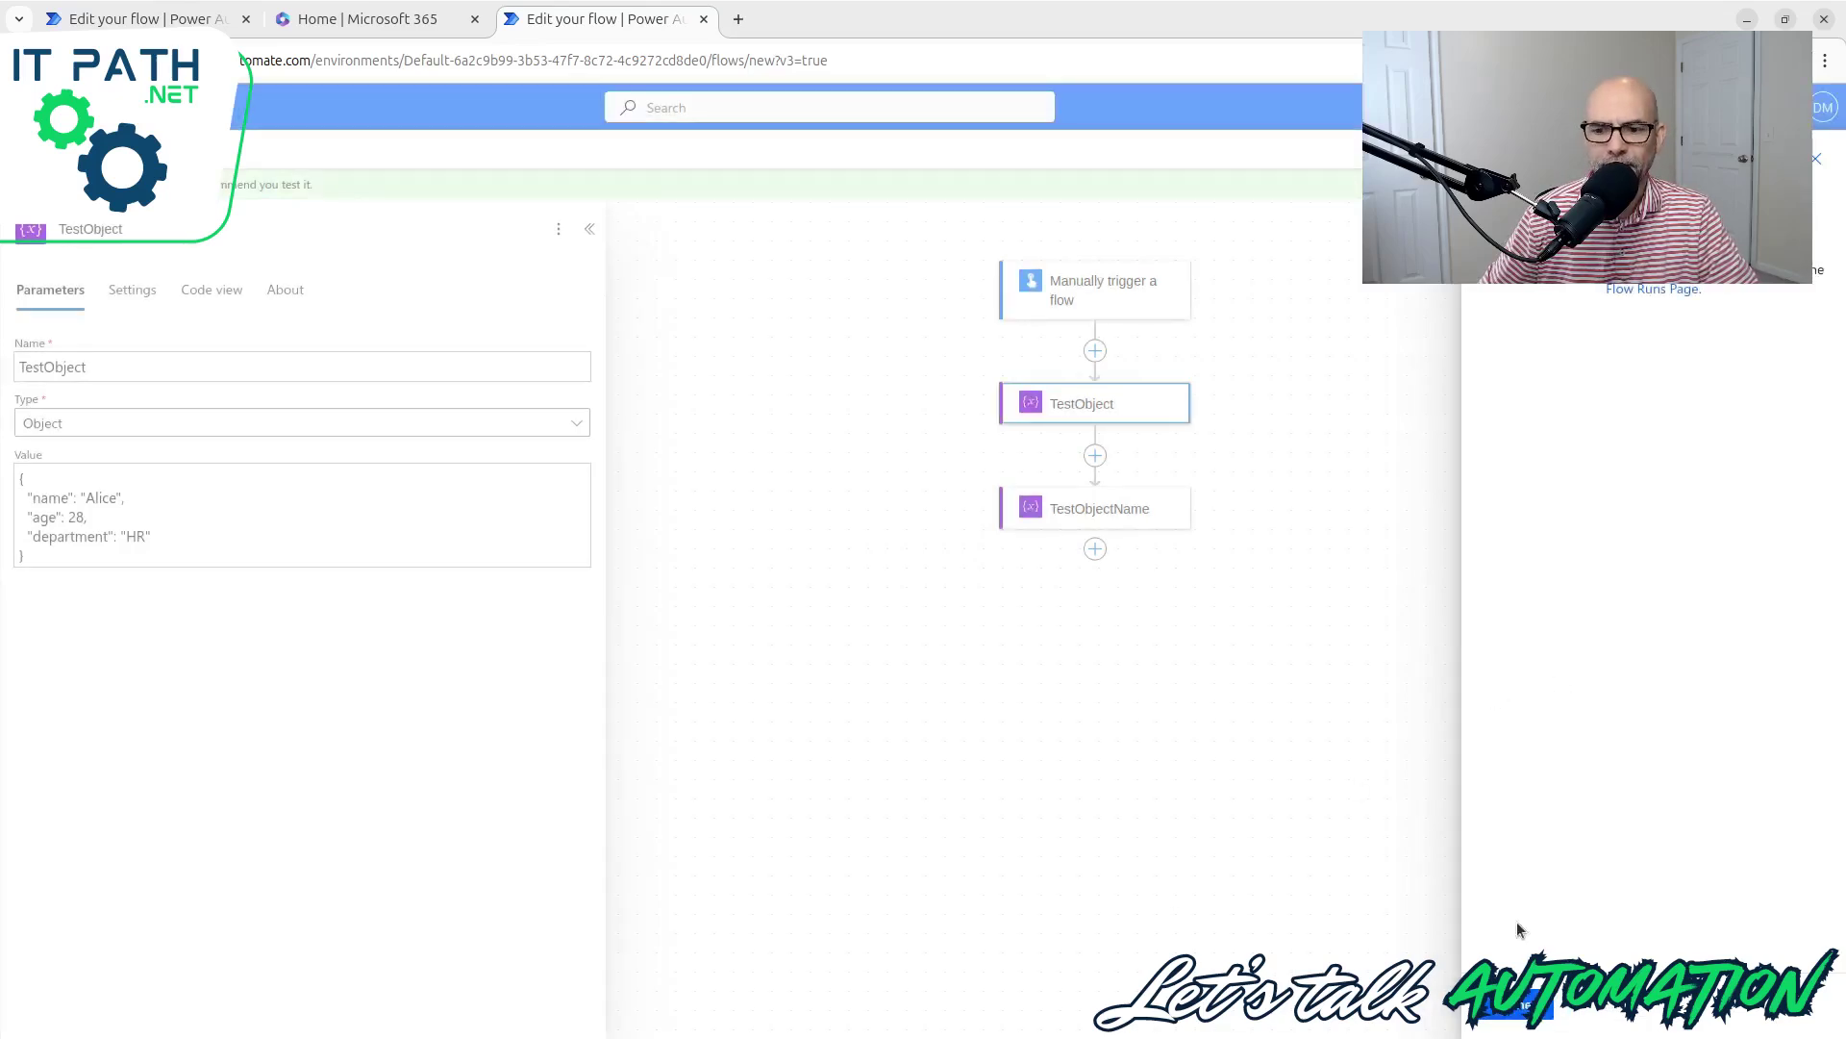
pyautogui.click(1519, 1005)
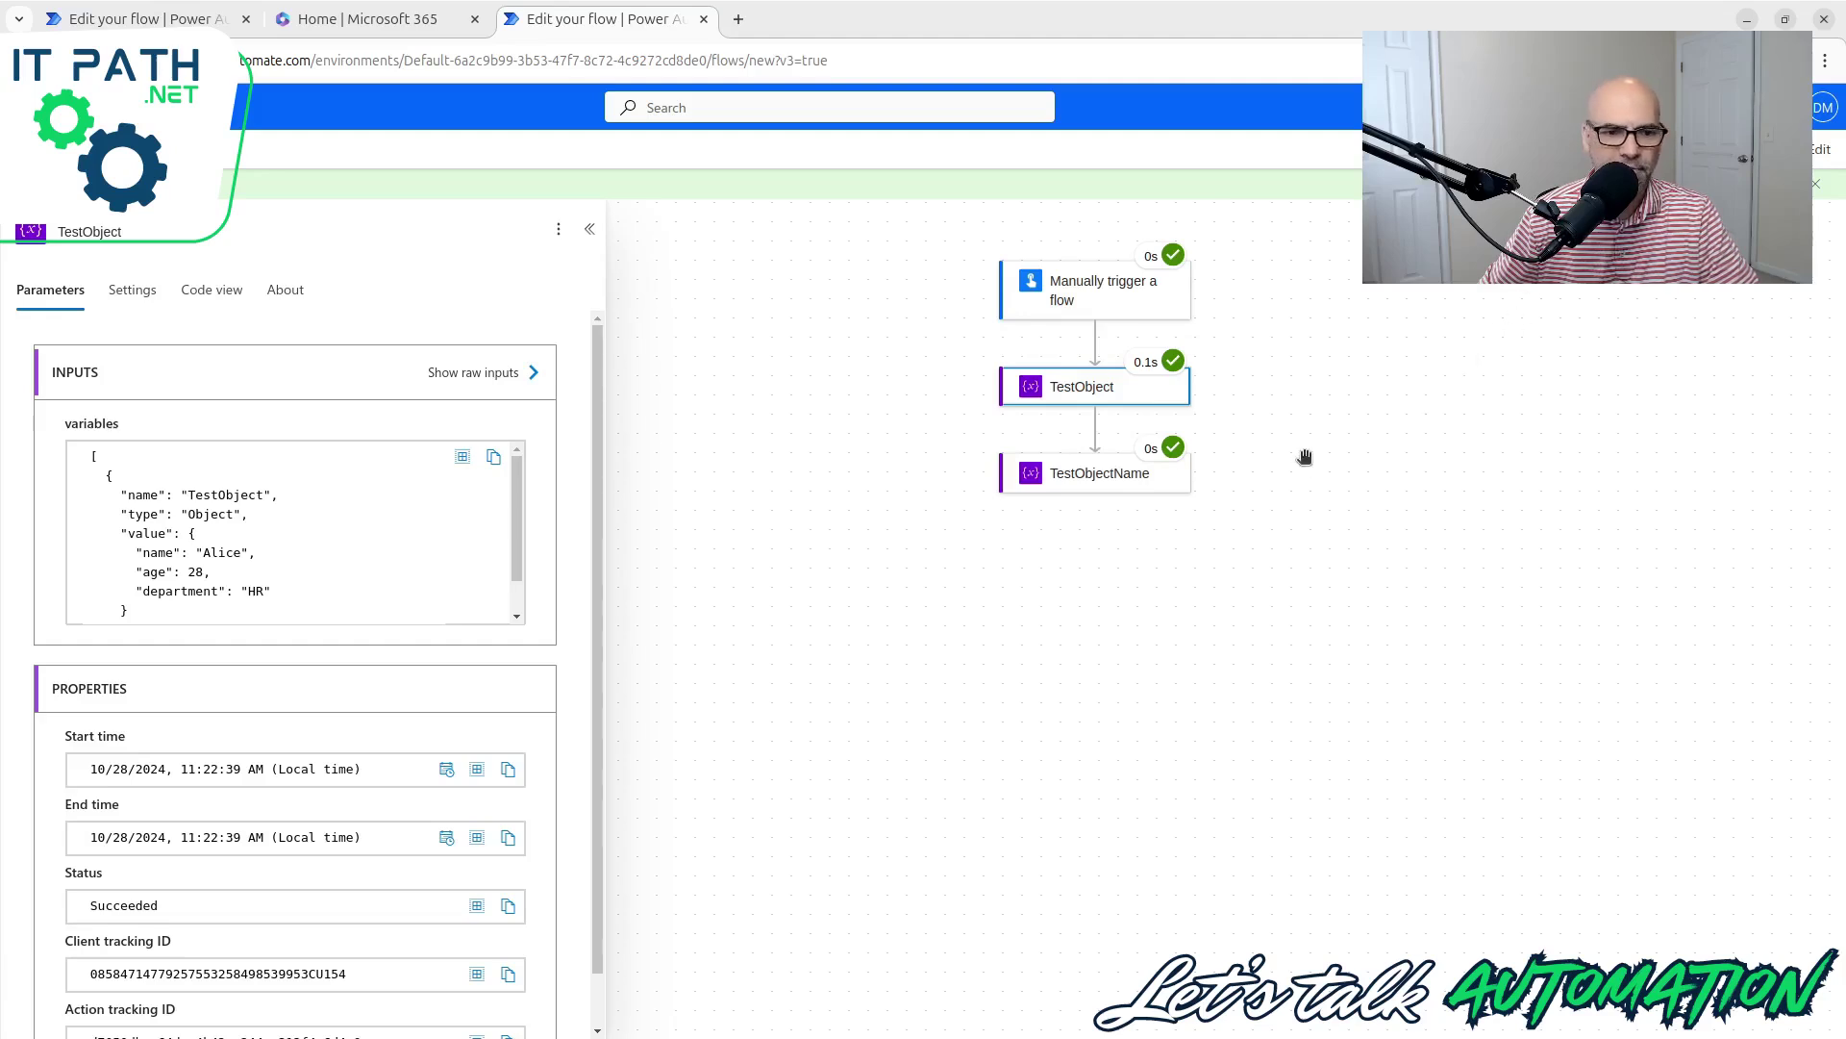
pyautogui.click(1056, 478)
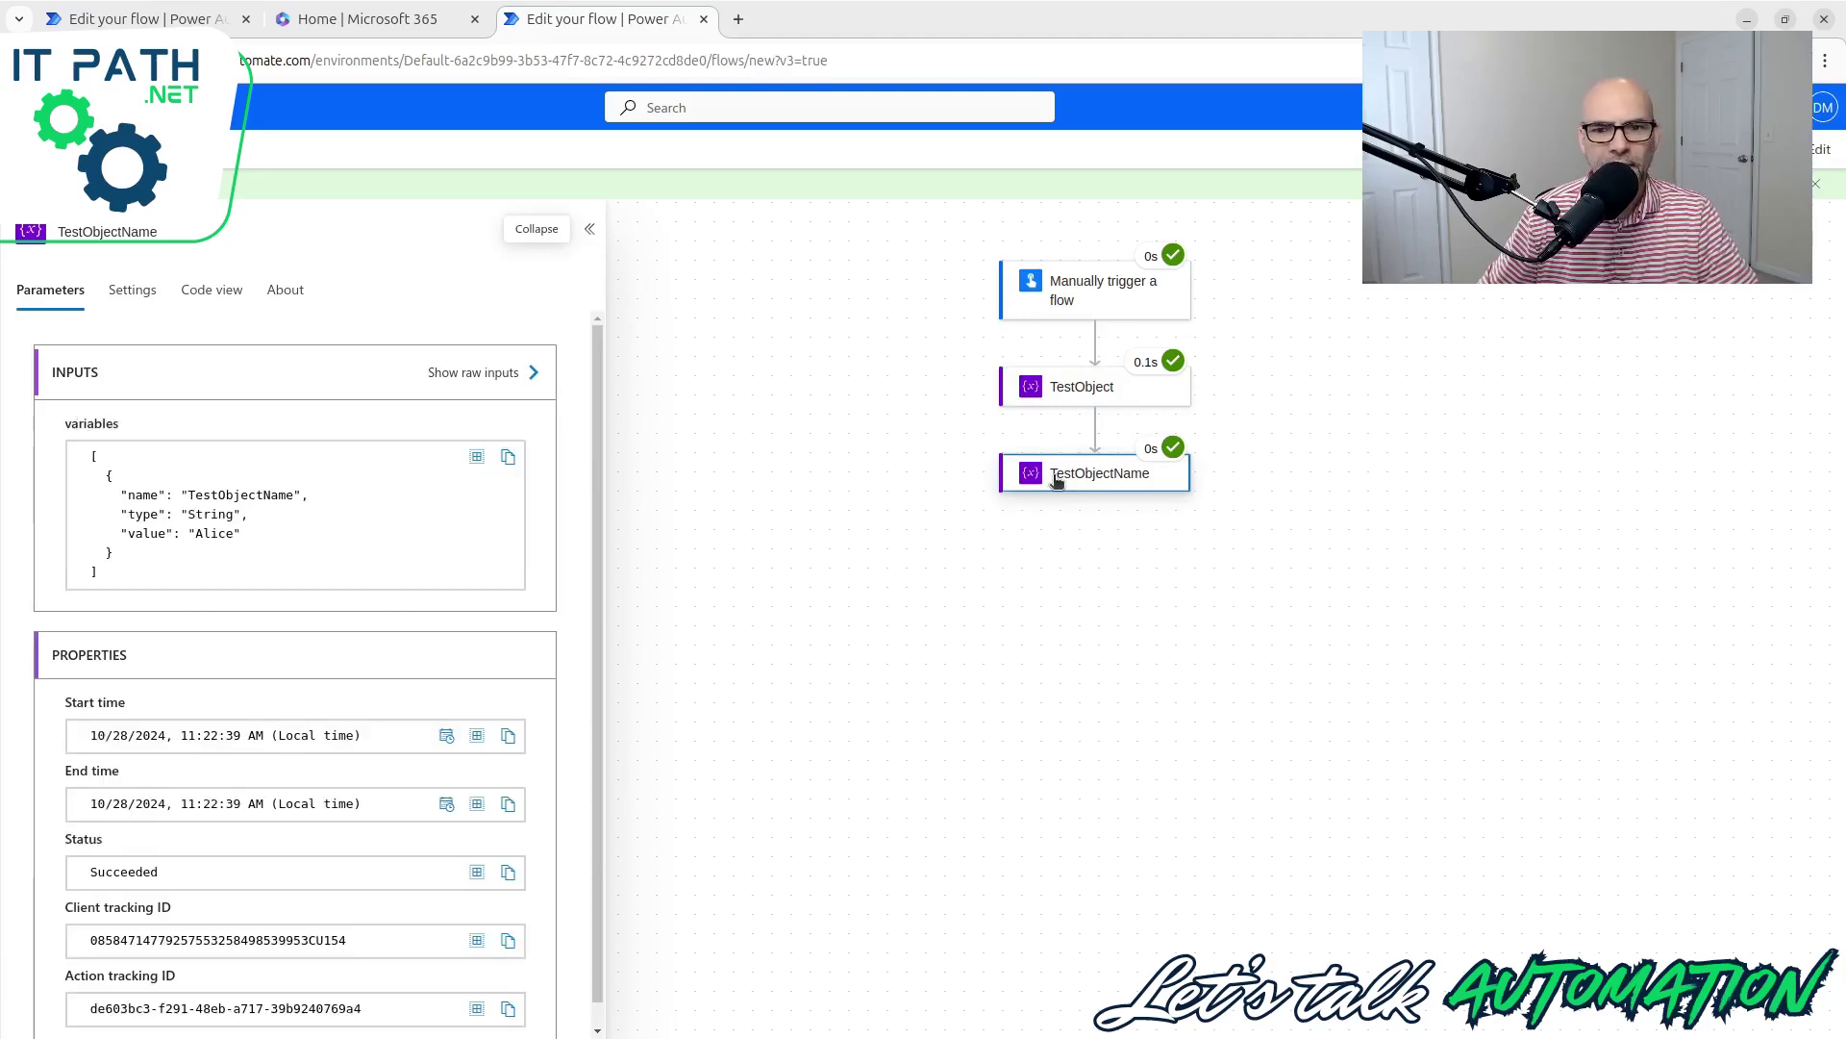
pyautogui.tripleClick(194, 536)
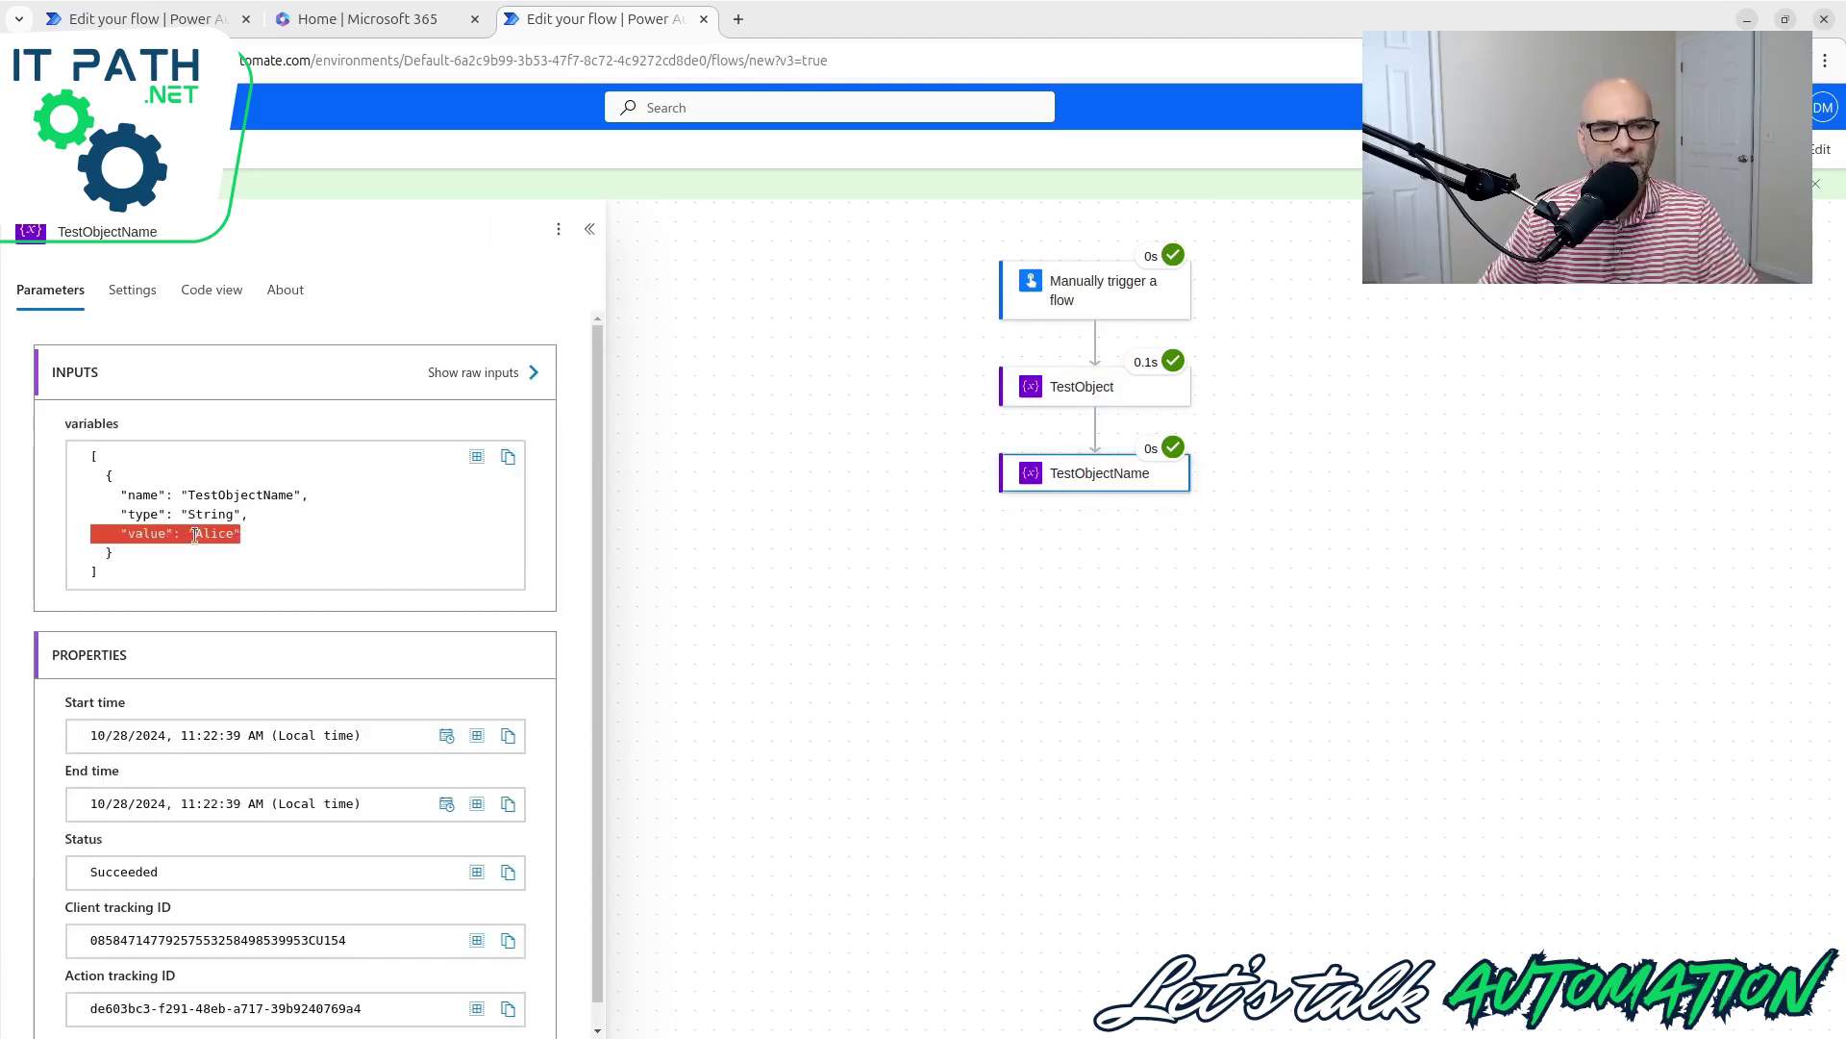
pyautogui.click(279, 530)
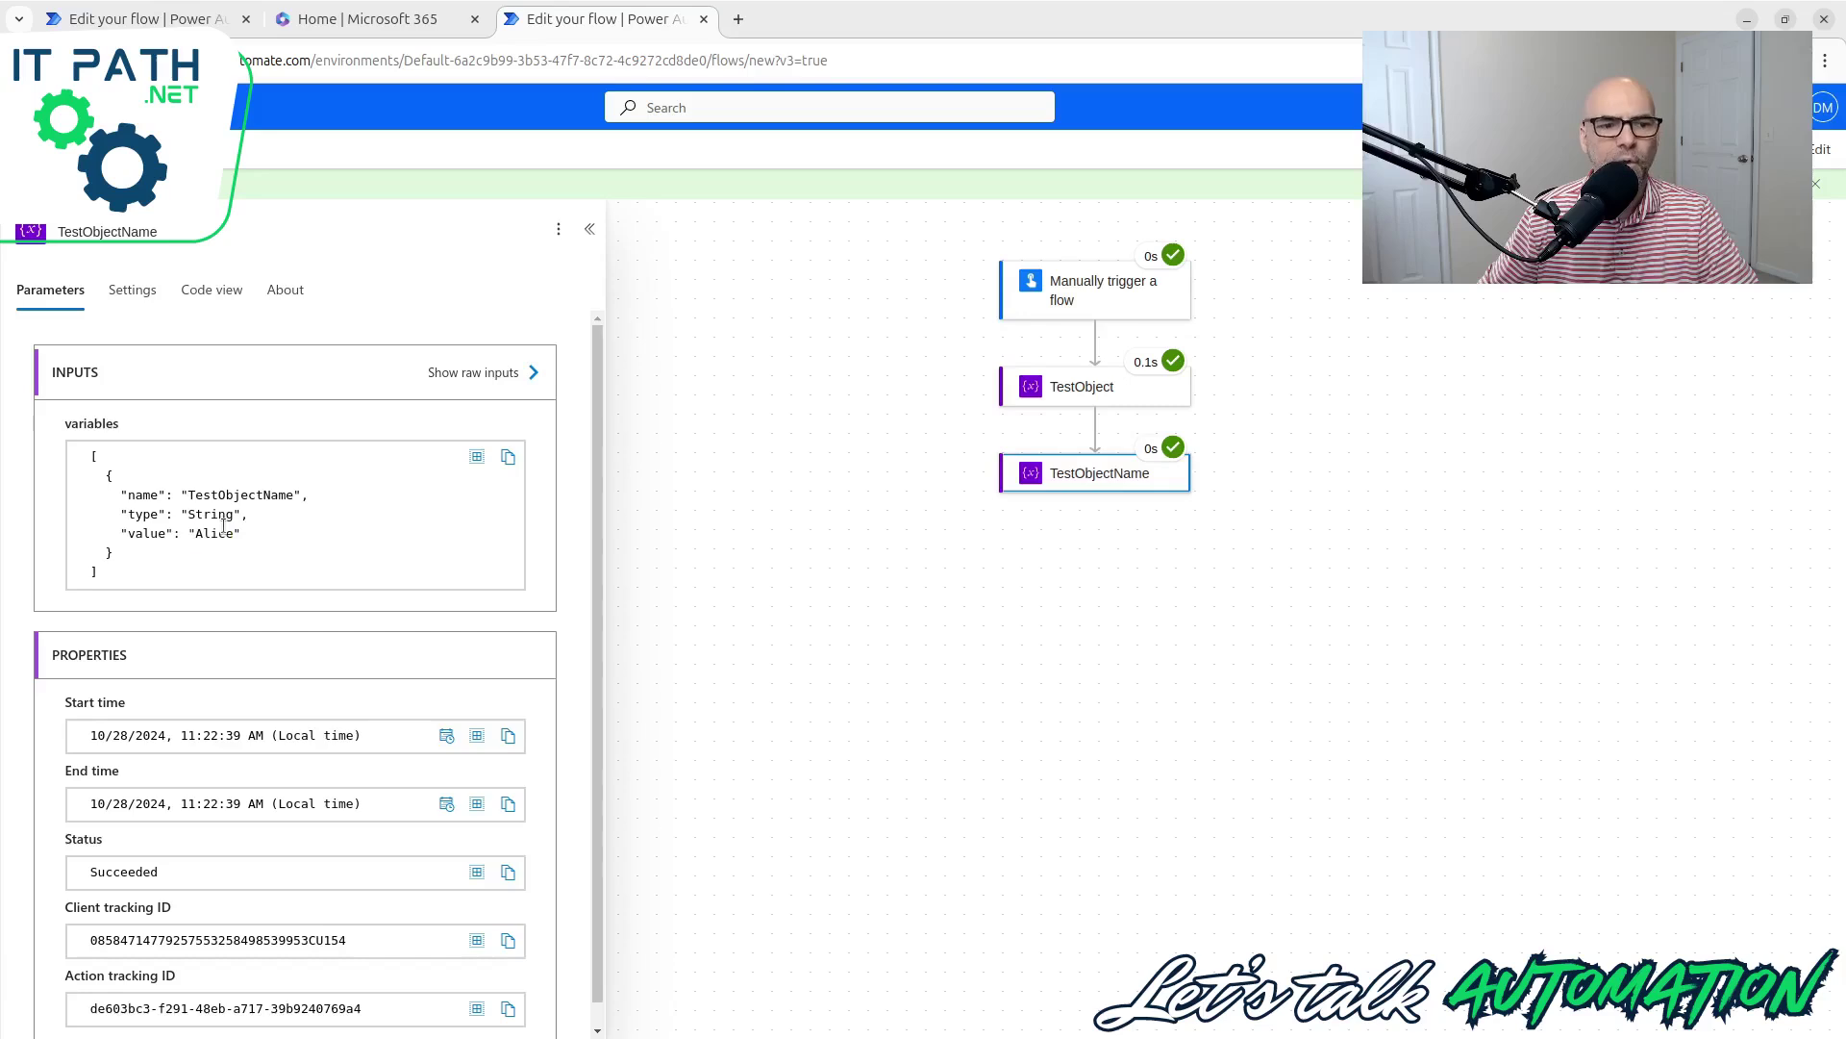
pyautogui.tripleClick(224, 529)
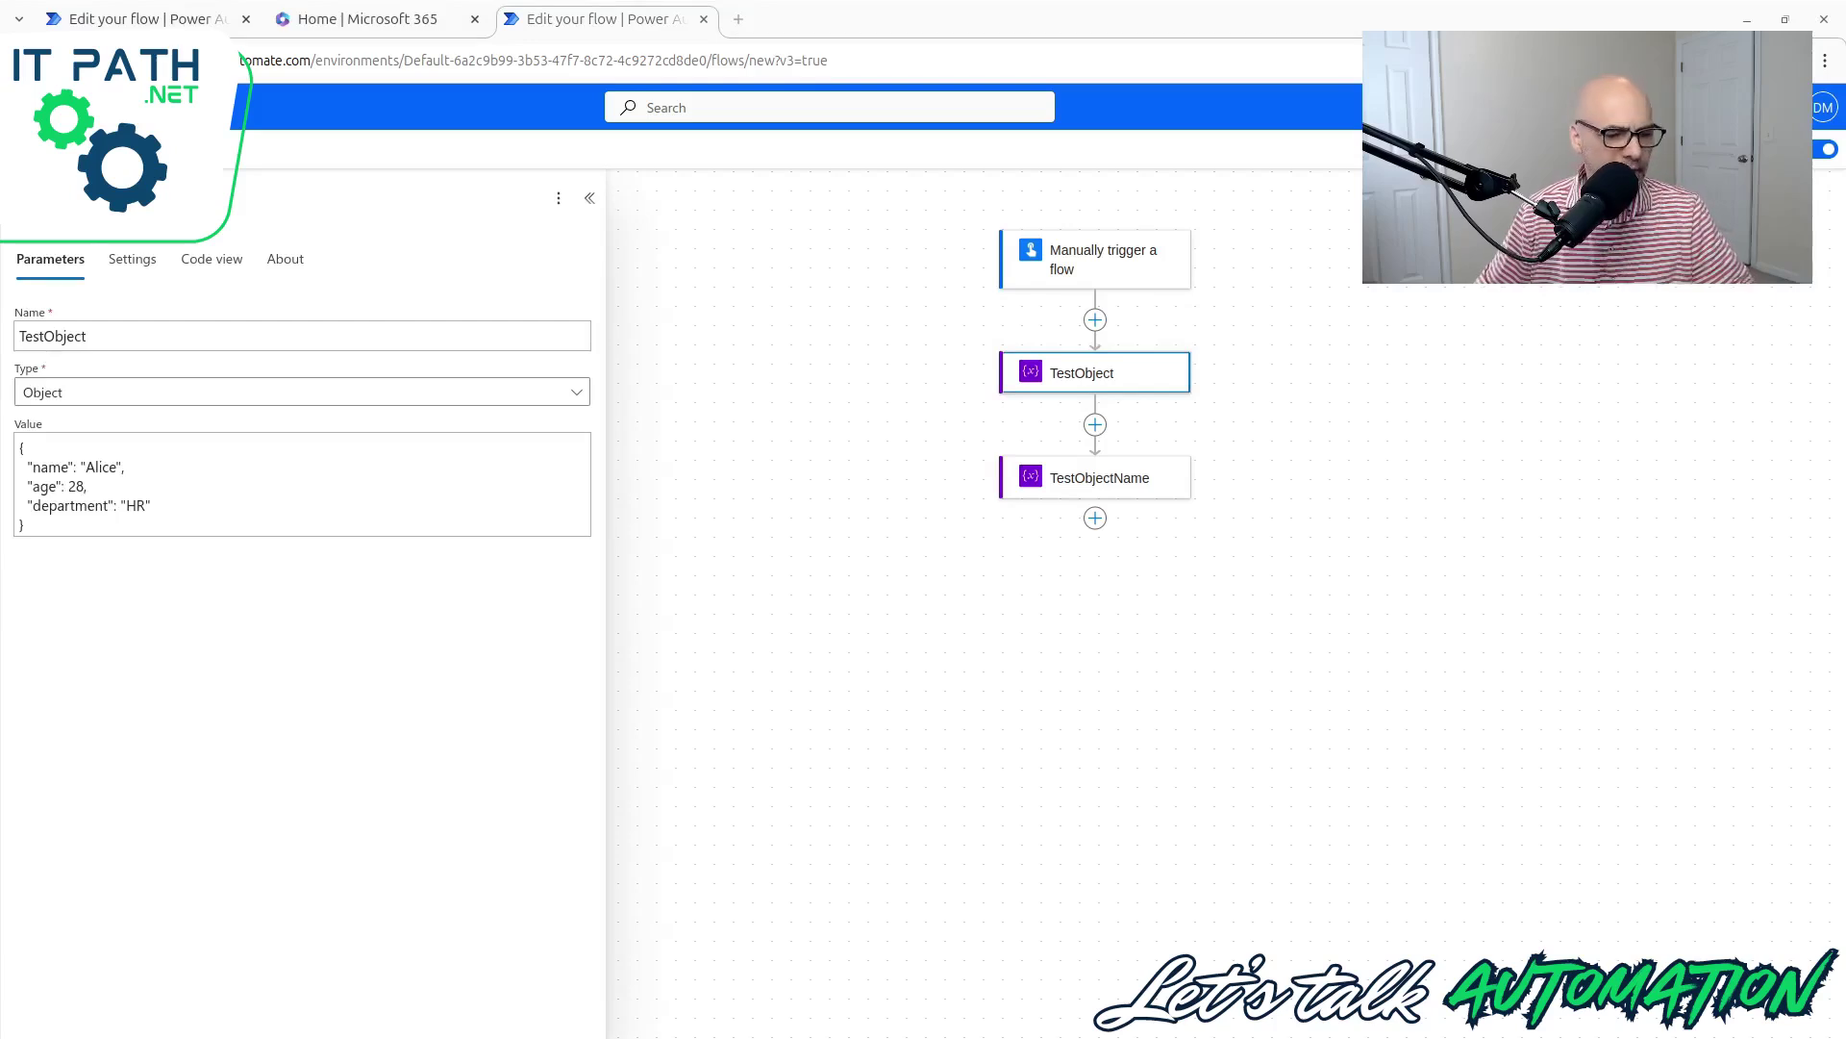
# Step: Paste the three-employee JSON over TestObject's old value
pyautogui.click(95, 527)
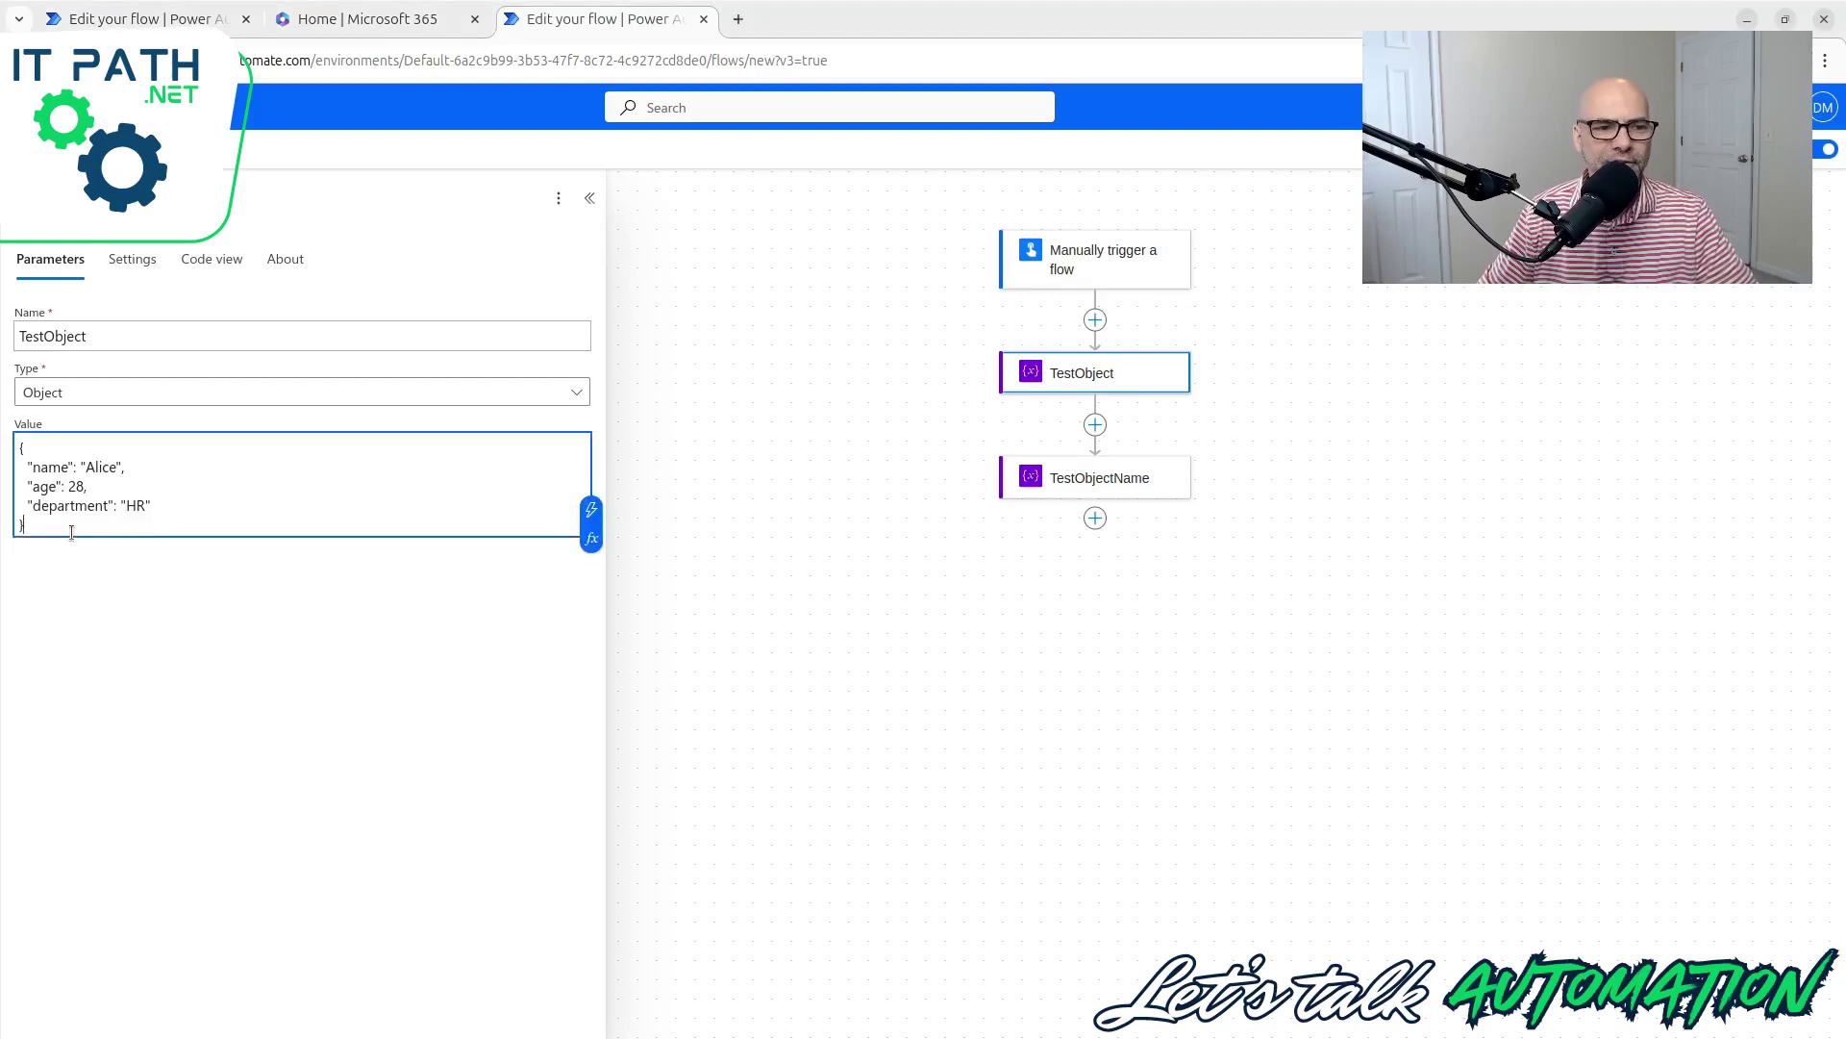
pyautogui.hotkey('ctrl', 'a')
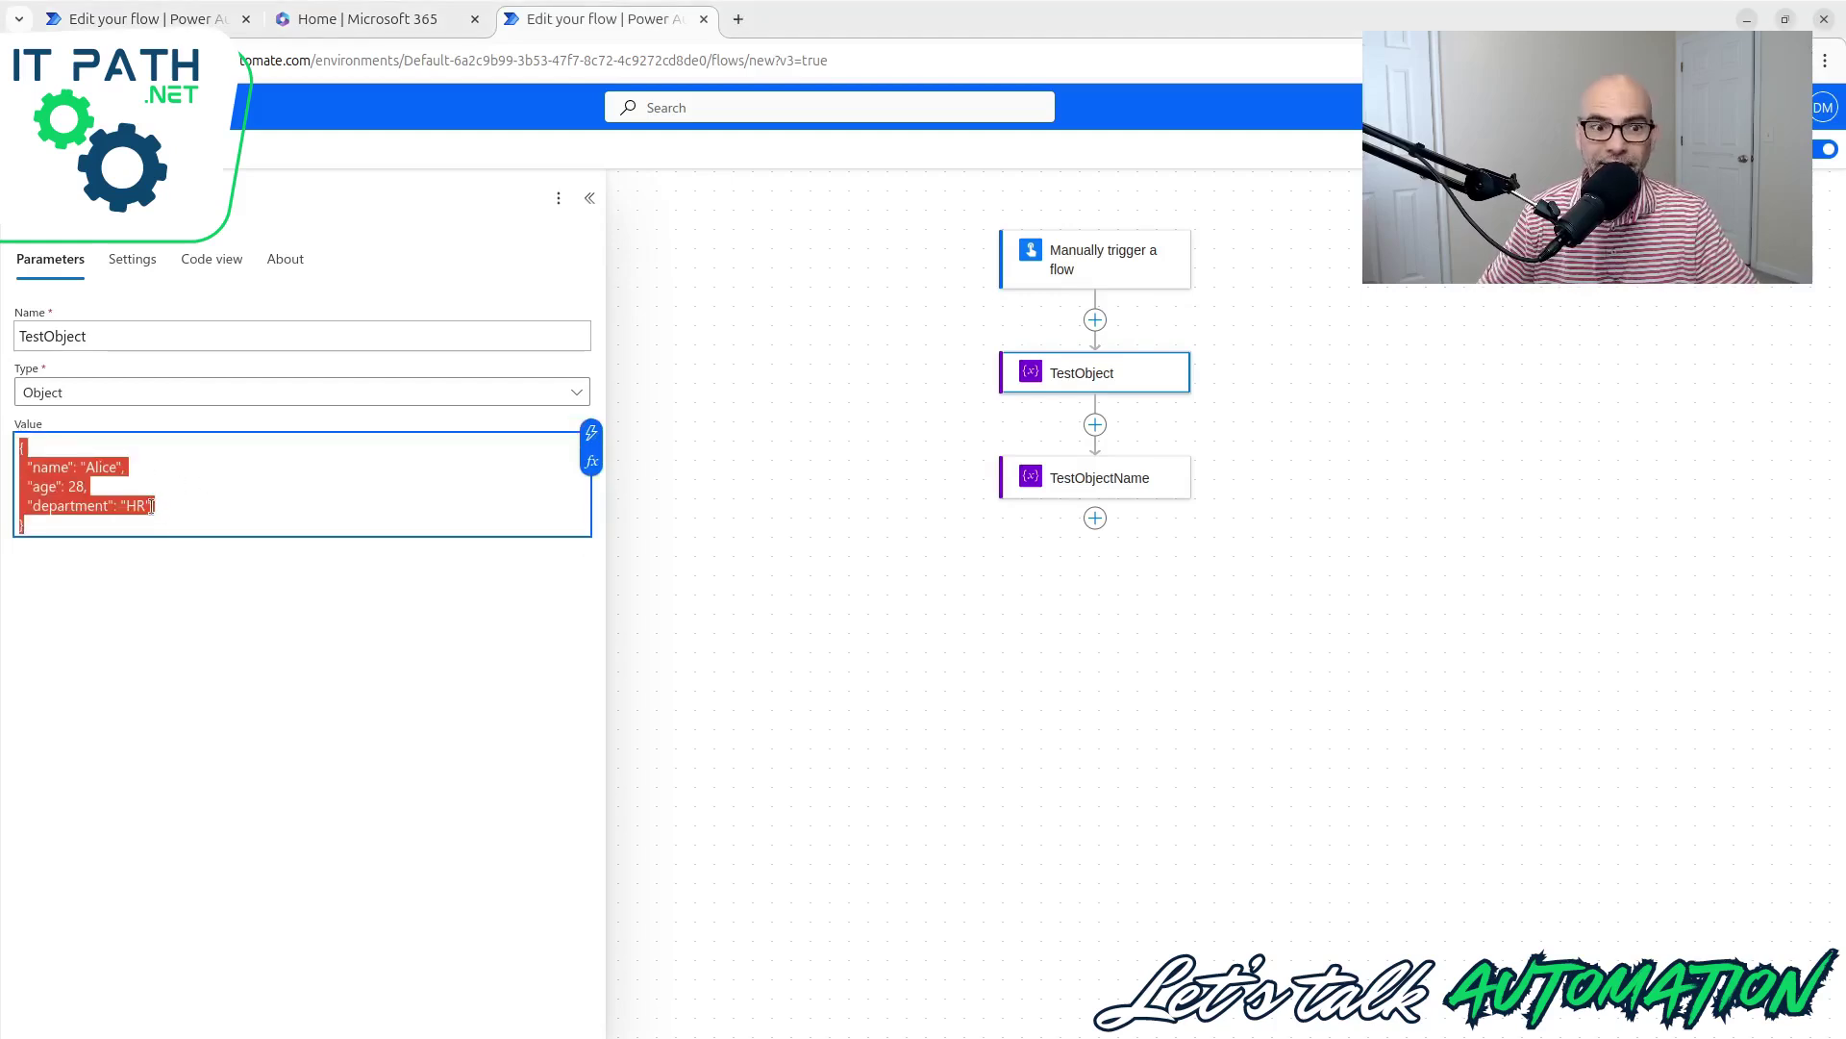
pyautogui.write('{     "employee1": { "name": "Alice", "age": 28, "department": "HR" },     "employee2": { "name": "Bob", "age": 34, "department": "Finance" },     "employee3": { "name": "Charlie", "age": 45, "department": "IT" } }')
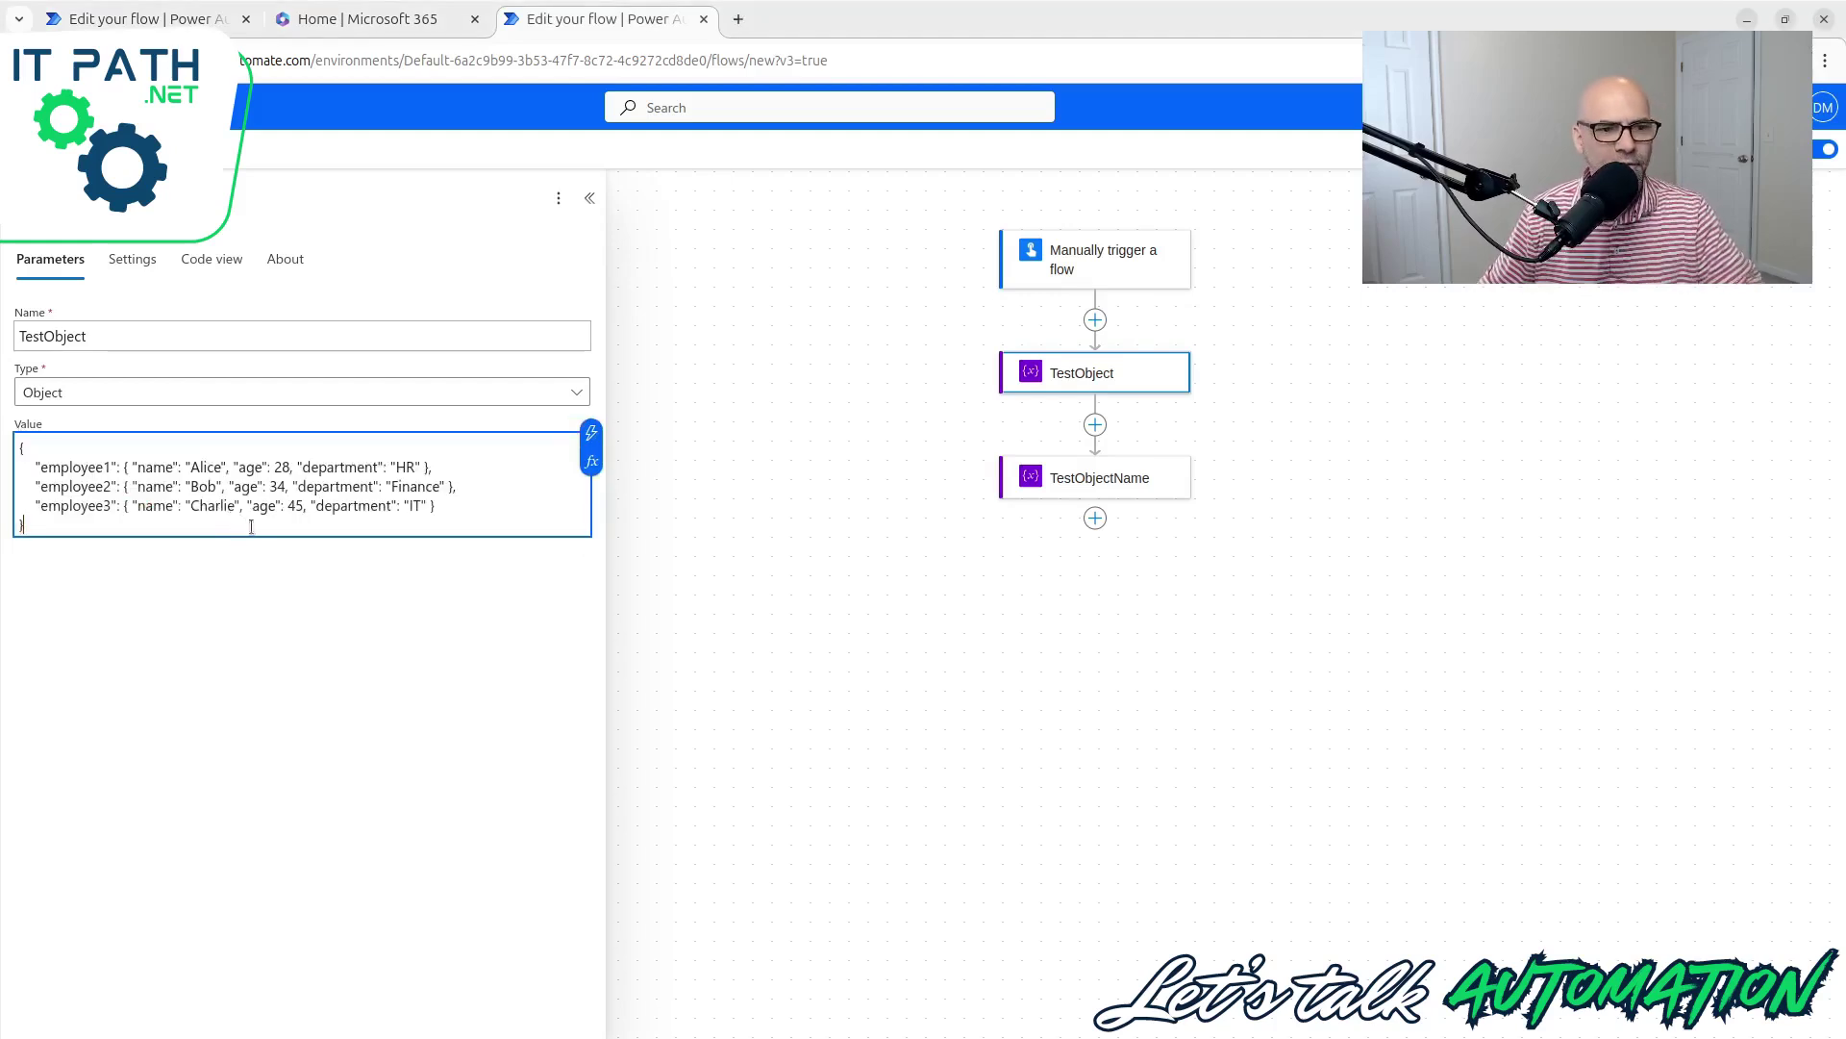
# Step: Check the employee1, employee2 and employee3 records, then reopen TestObject to see the formatted JSON
pyautogui.doubleClick(45, 467)
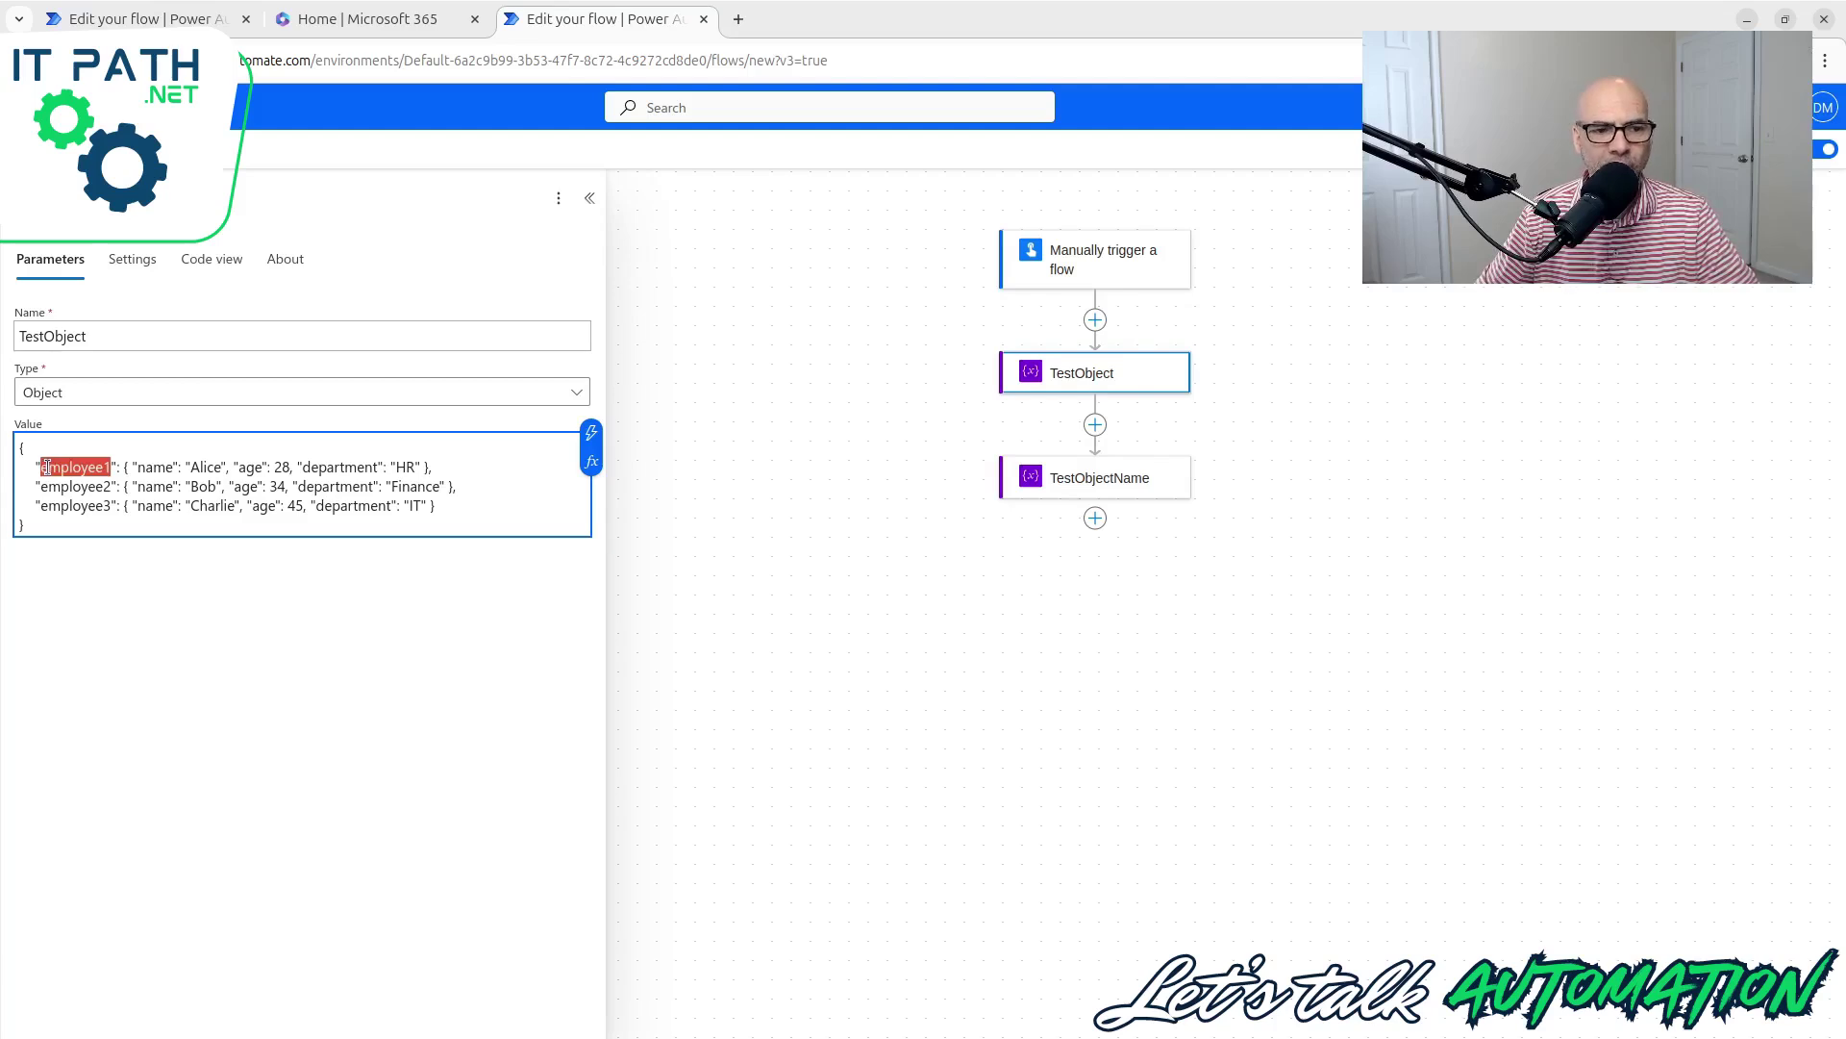
pyautogui.moveTo(129, 469); pyautogui.dragTo(499, 465)
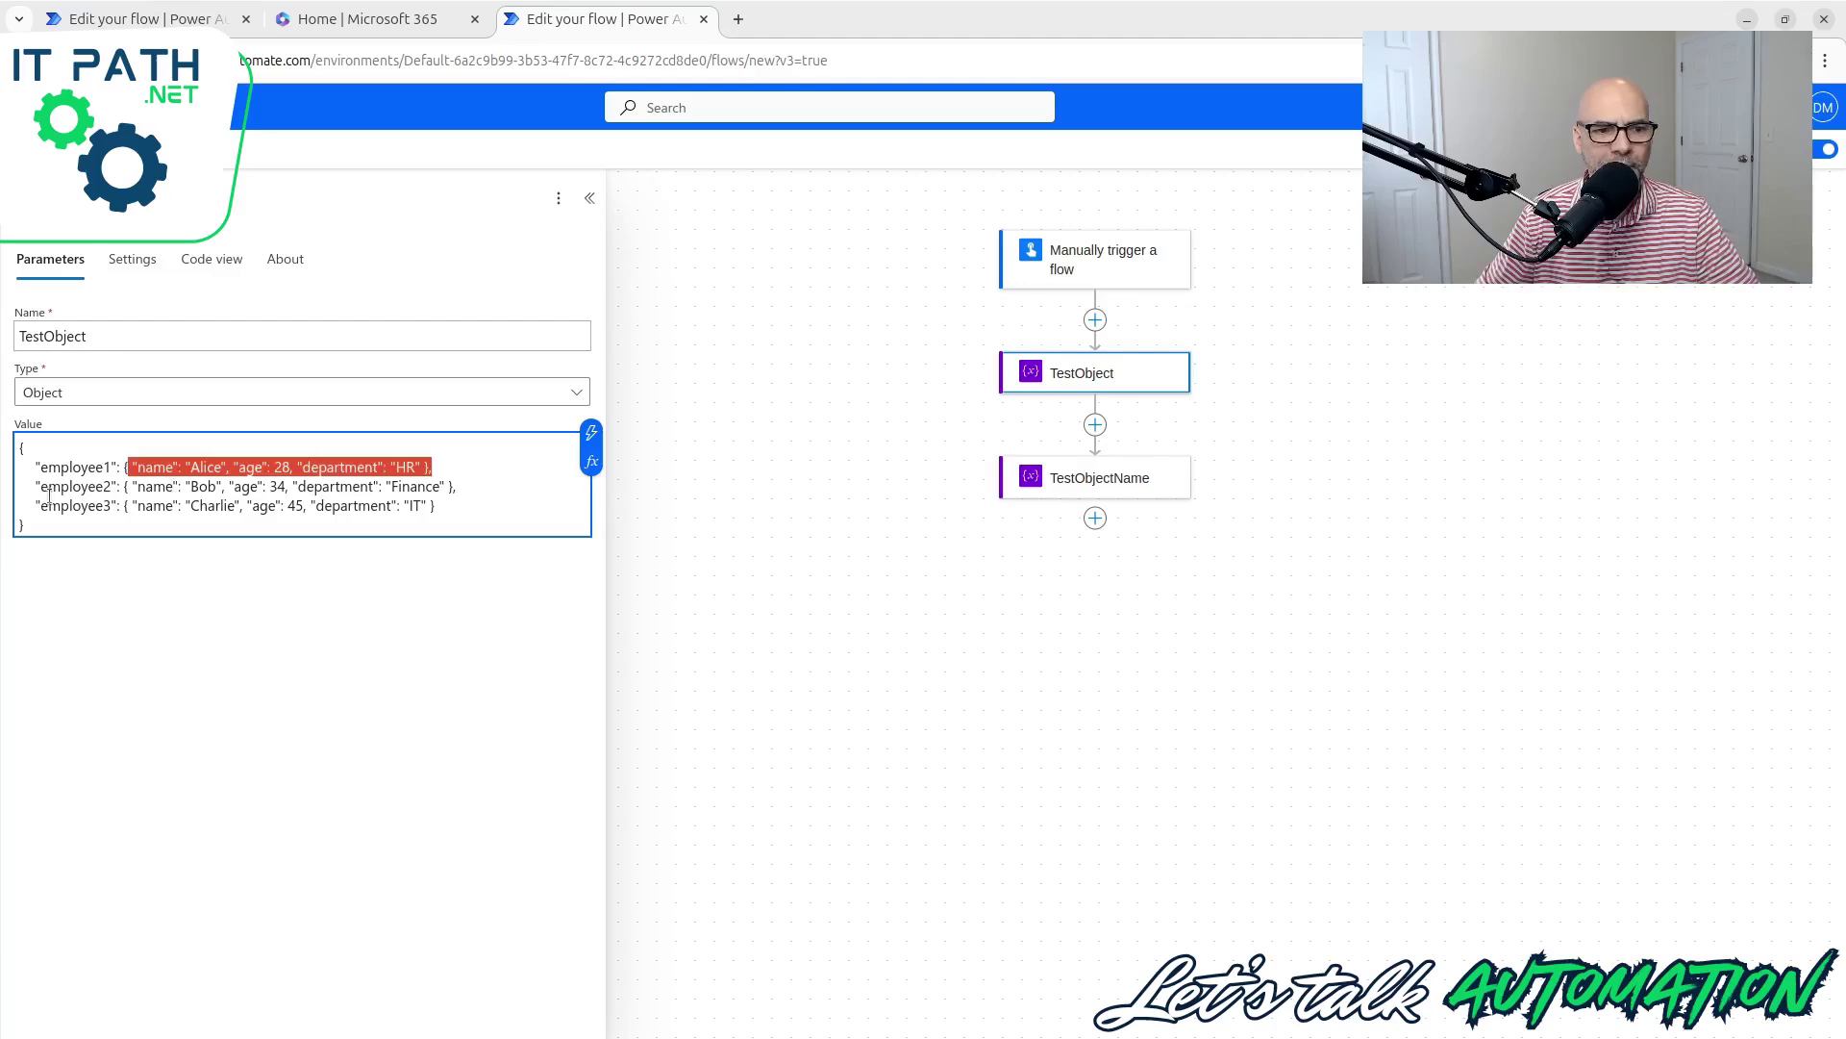
pyautogui.moveTo(125, 490); pyautogui.dragTo(420, 491)
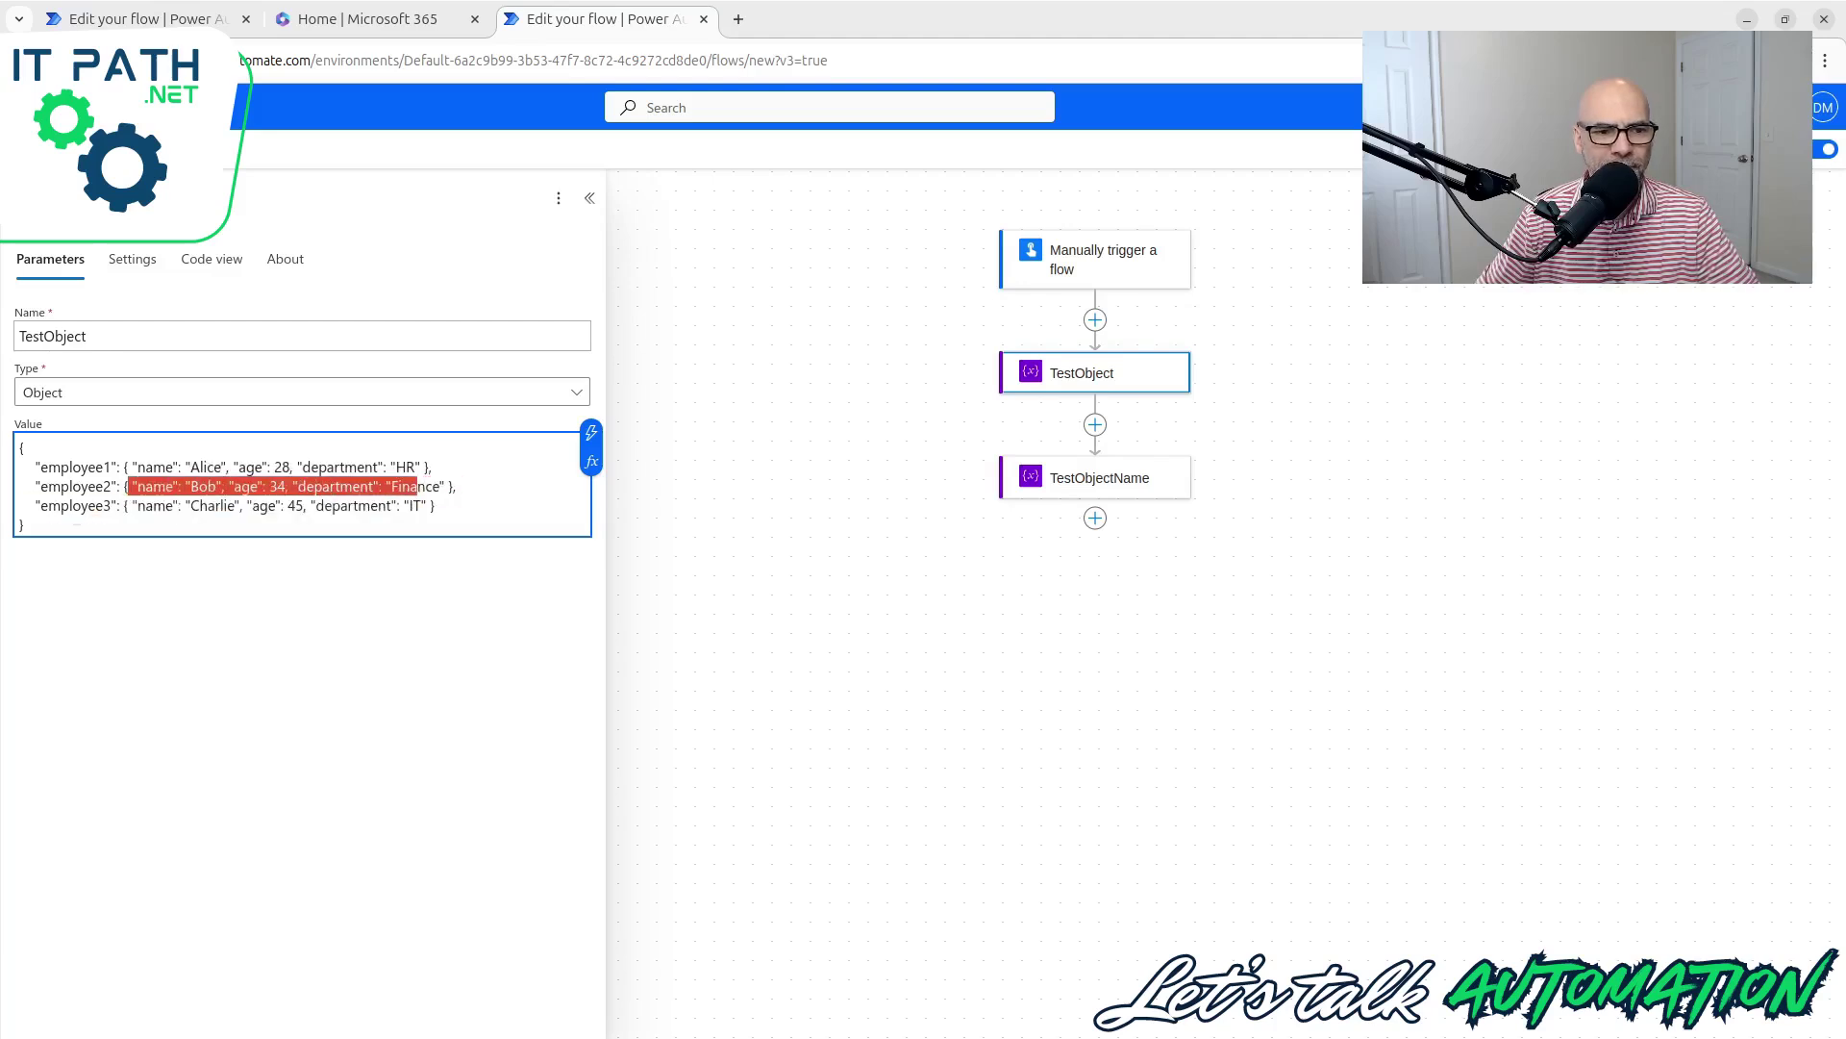
pyautogui.moveTo(57, 508); pyautogui.dragTo(543, 510)
pyautogui.click(527, 511)
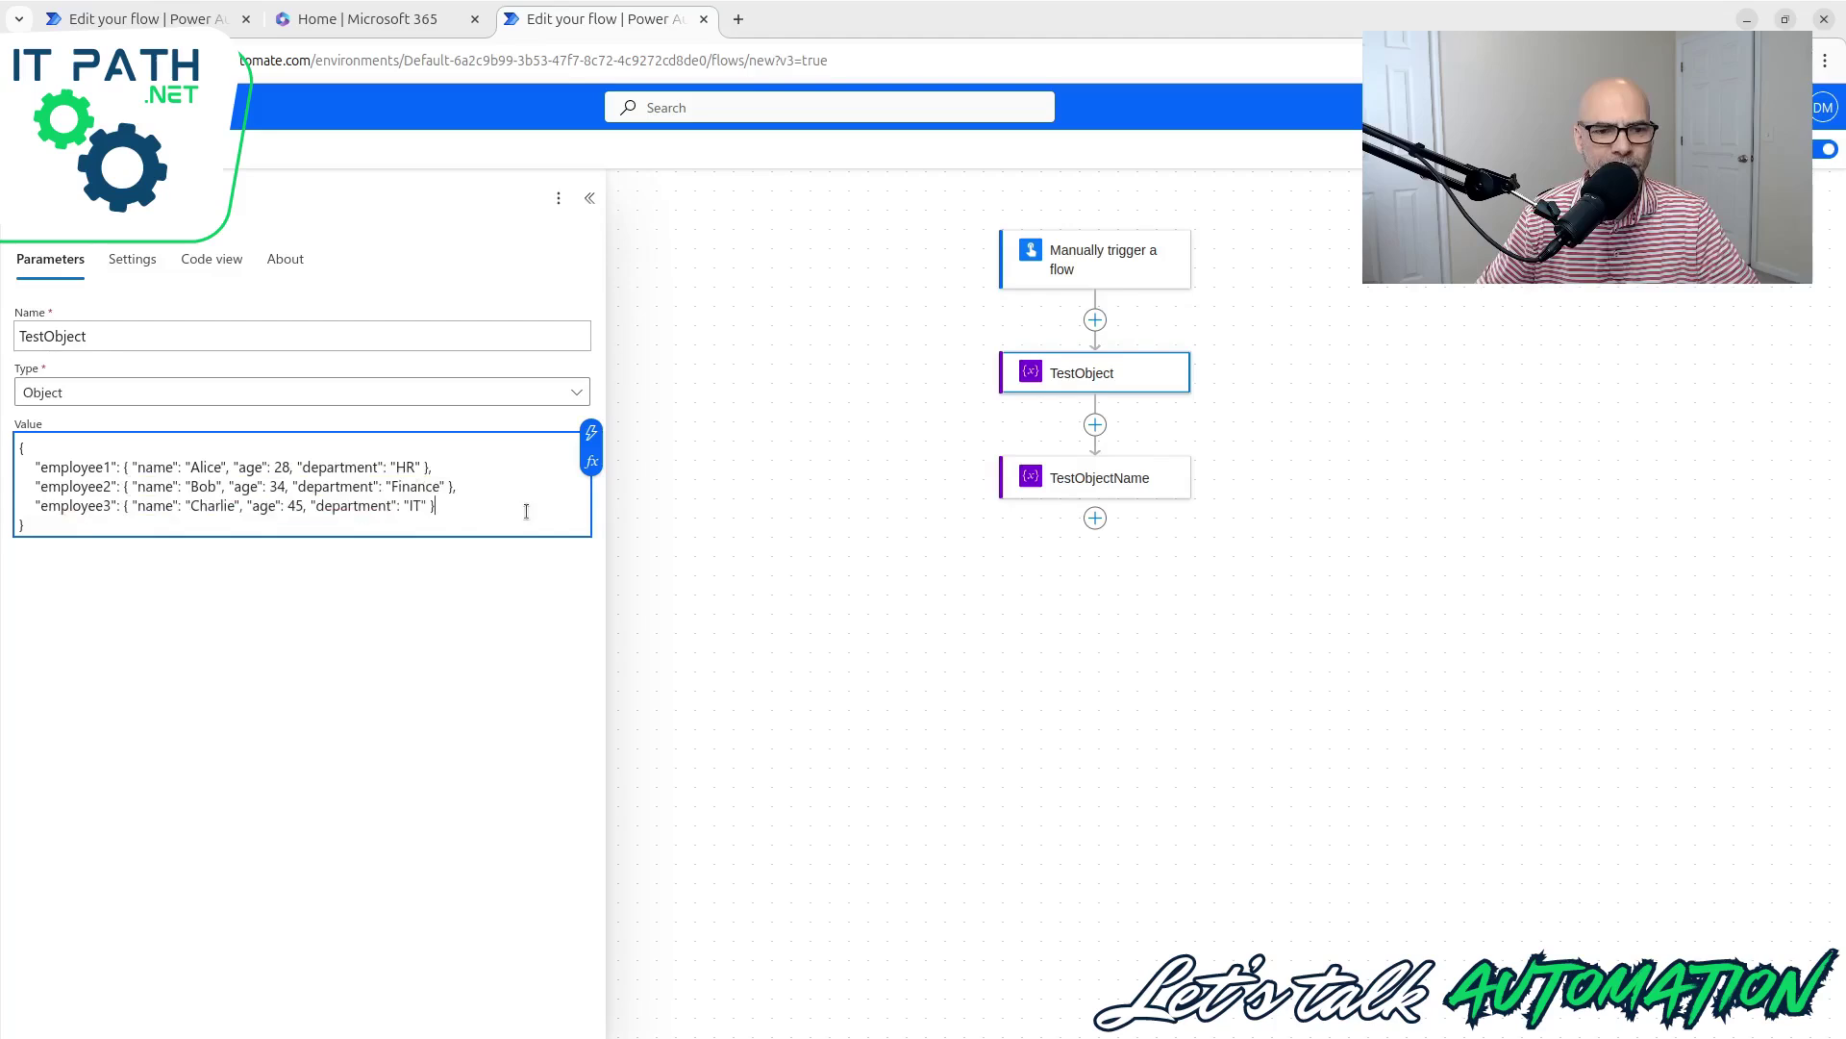
pyautogui.press('Escape')
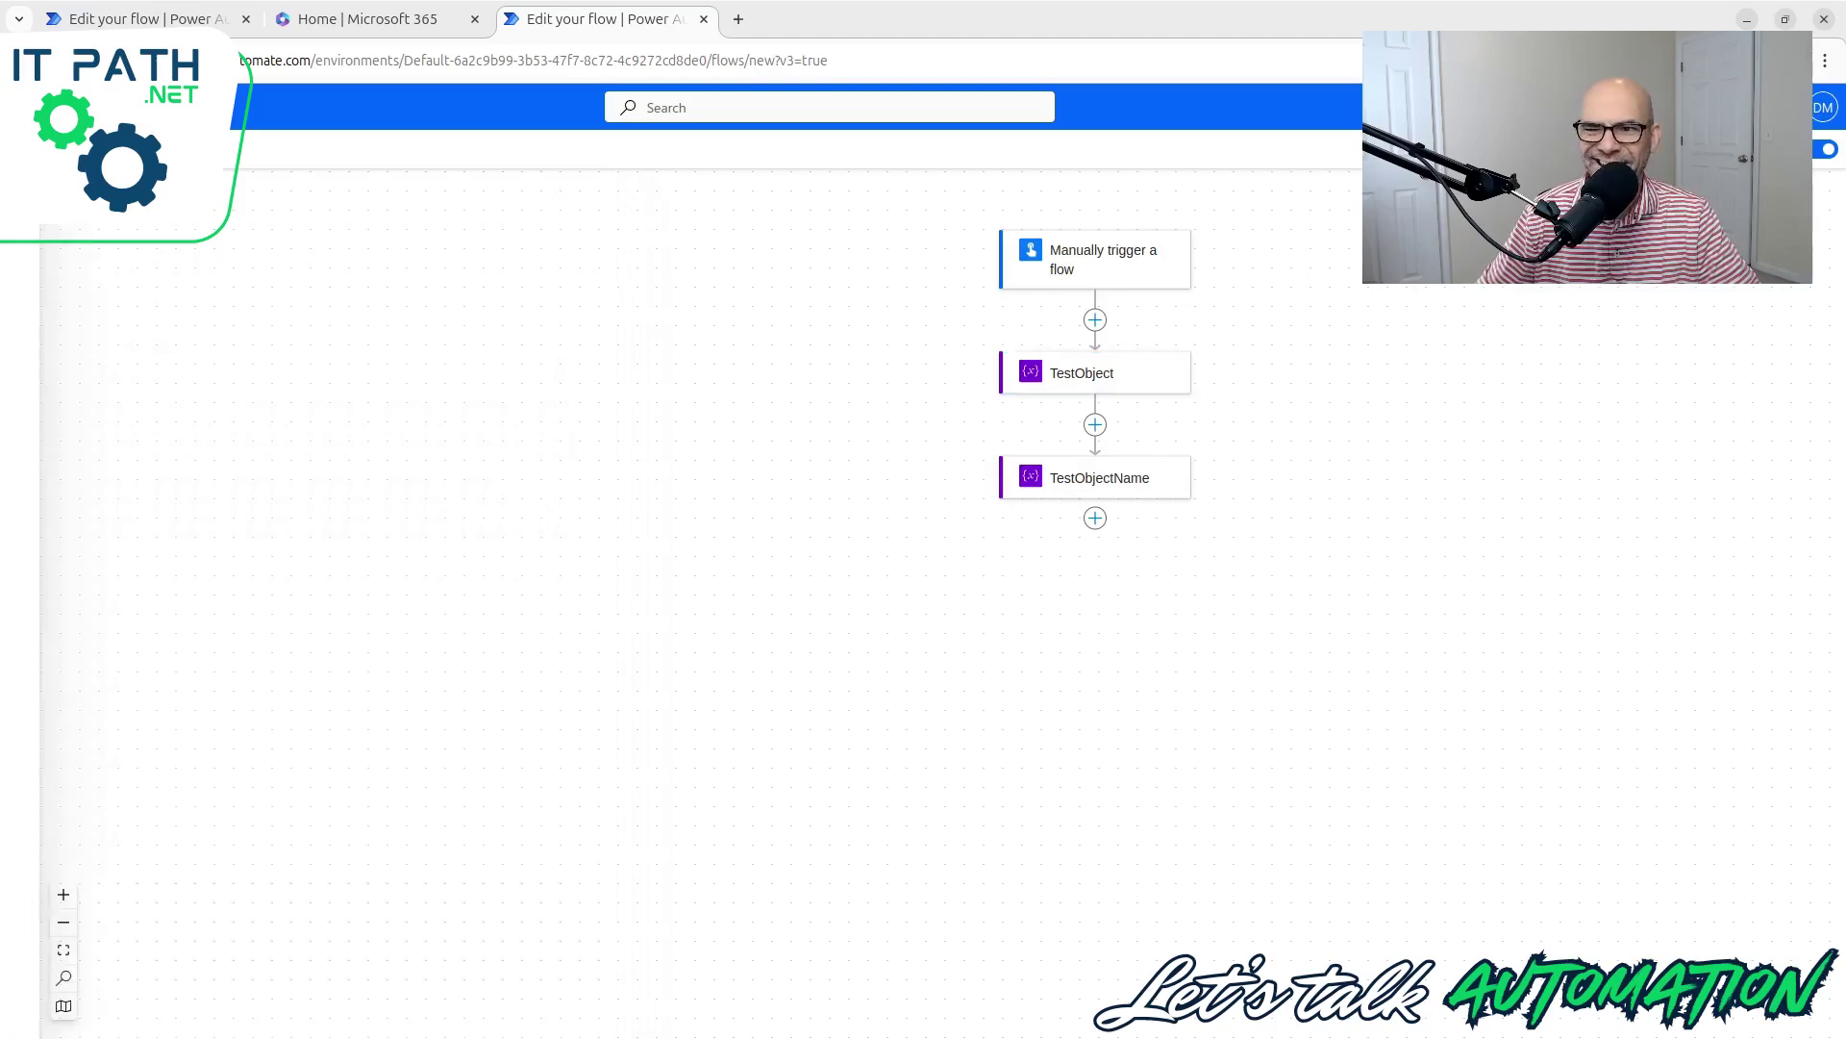
pyautogui.click(1091, 365)
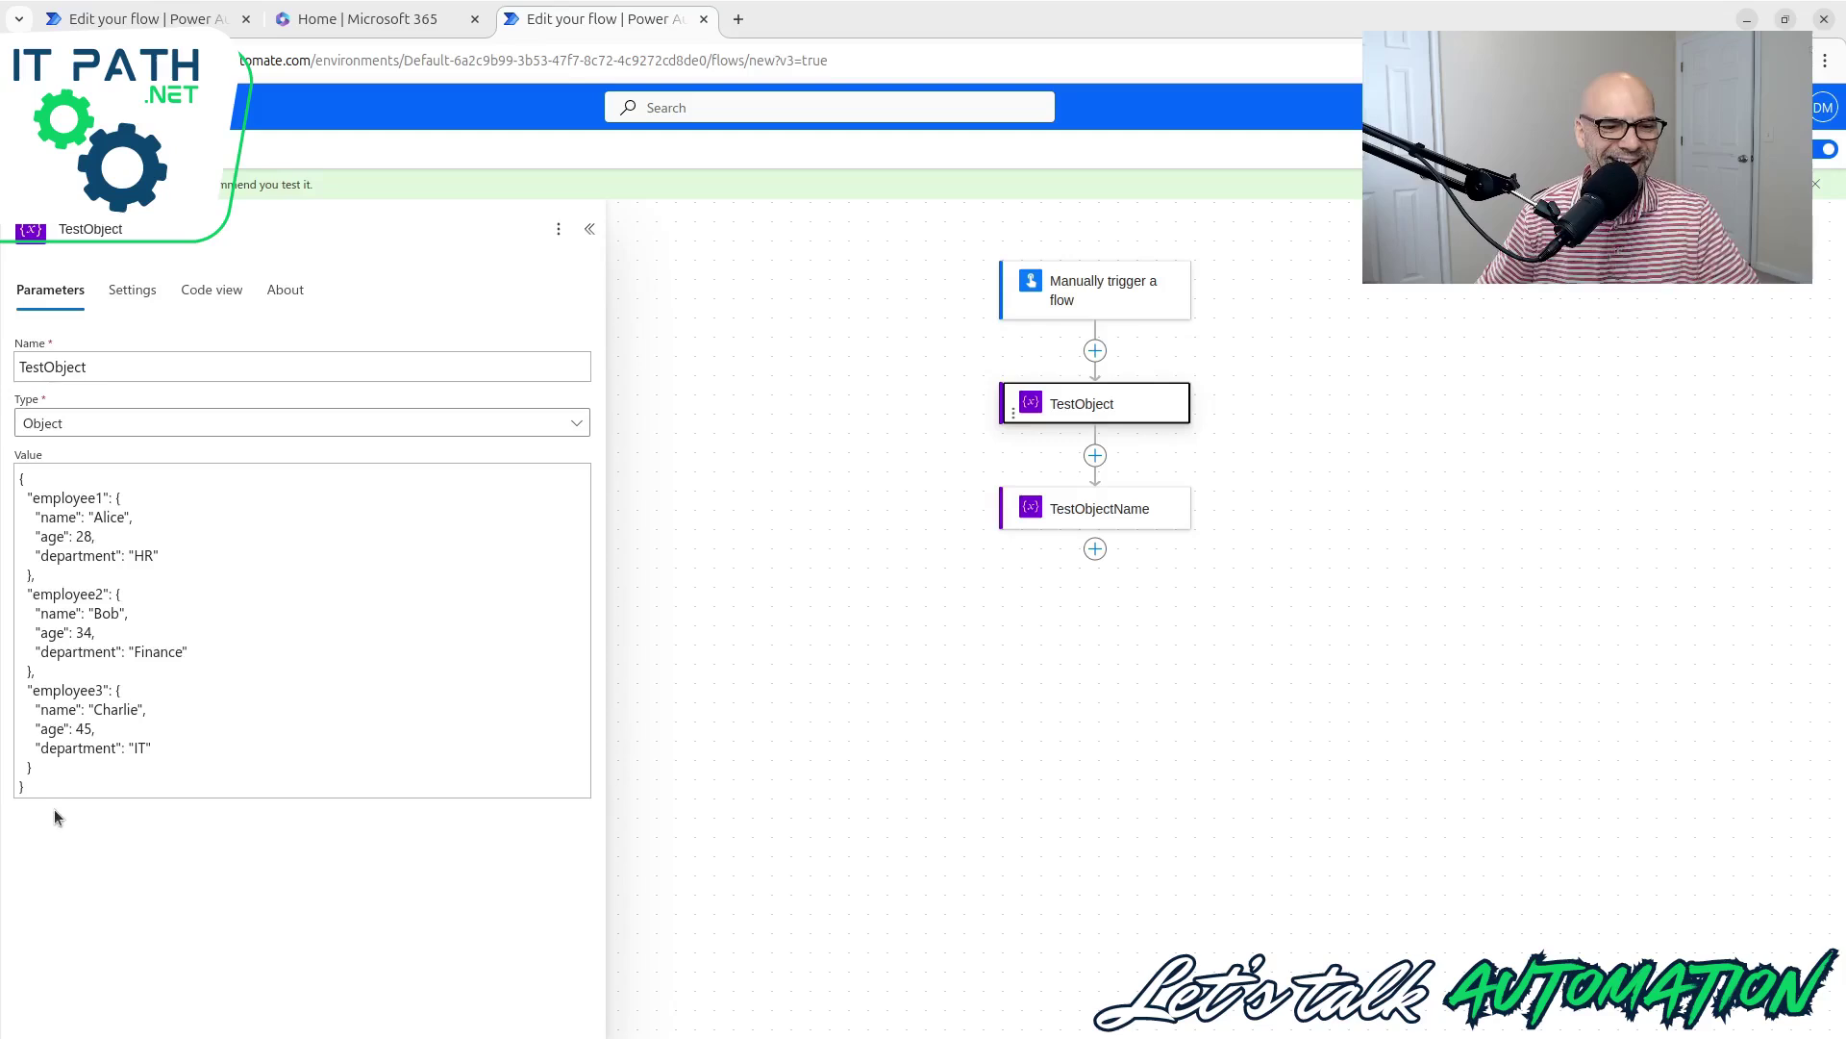
# Step: Compare TestObject's JSON with TestObjectName's current expression variables('TestObject')?['name']
pyautogui.moveTo(40, 789); pyautogui.dragTo(20, 476)
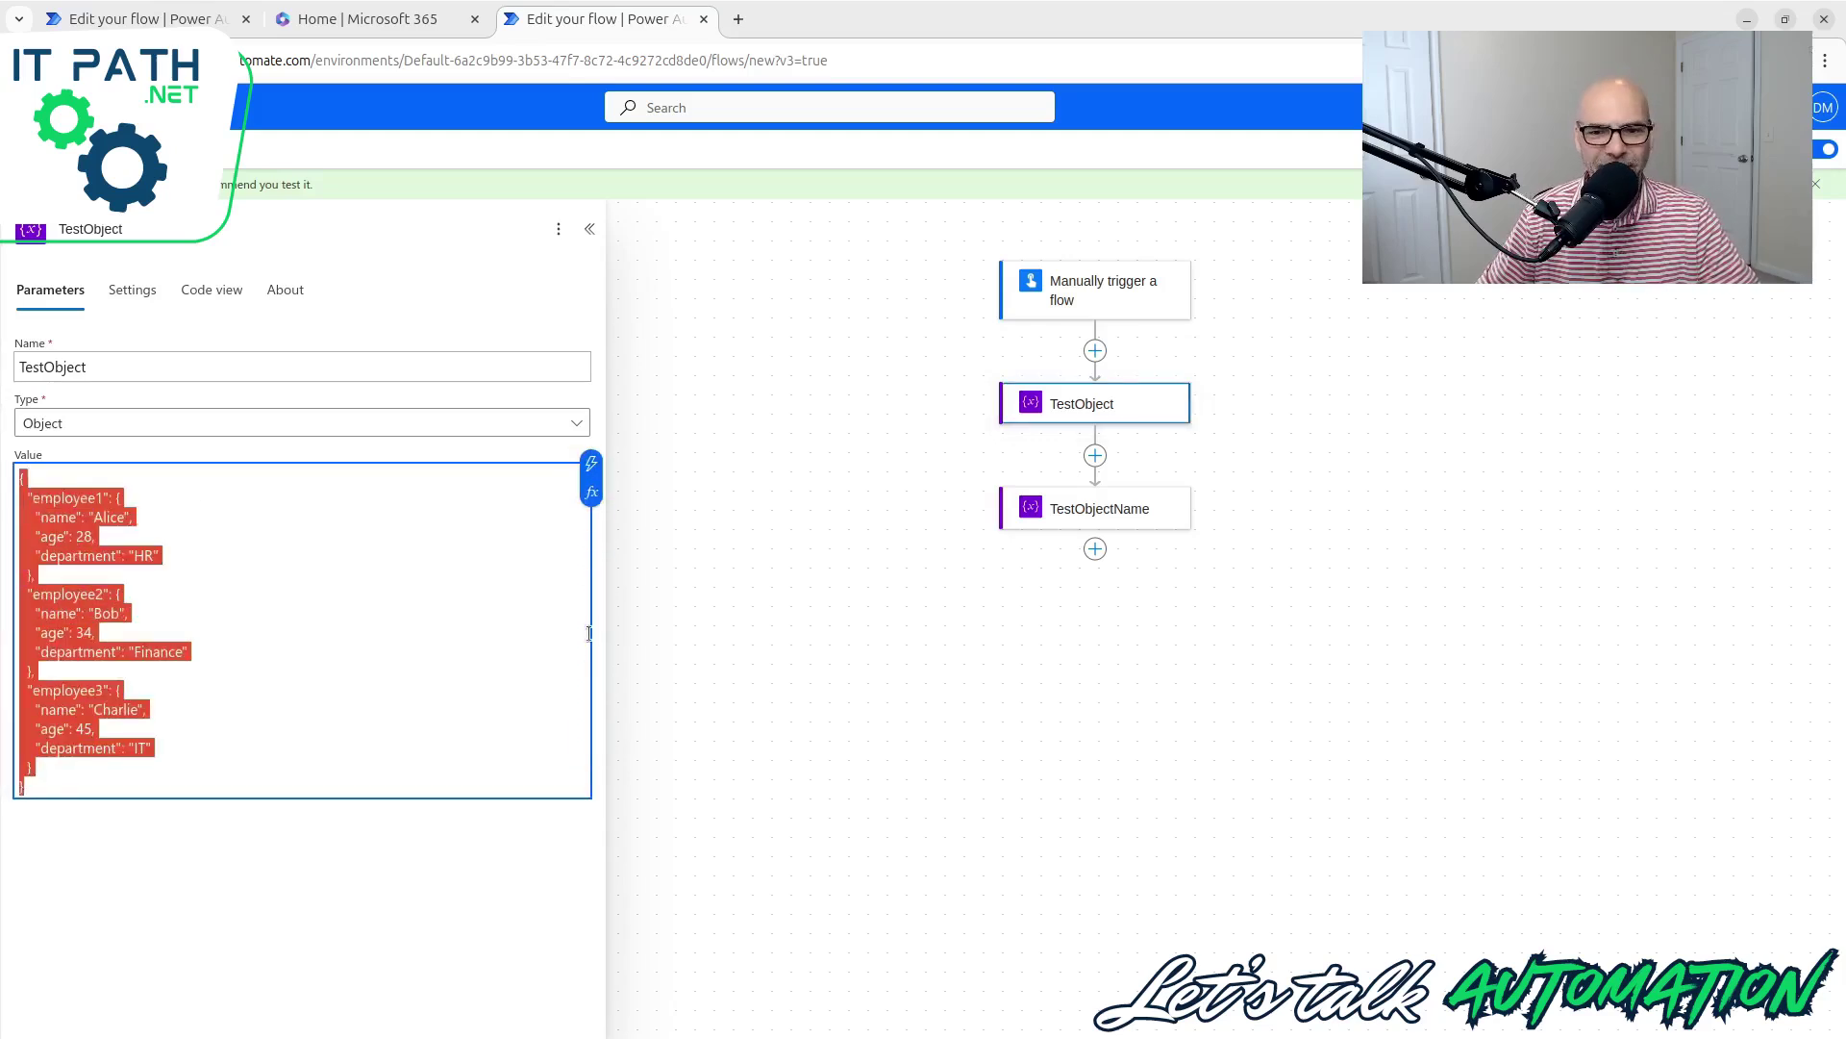
pyautogui.click(412, 639)
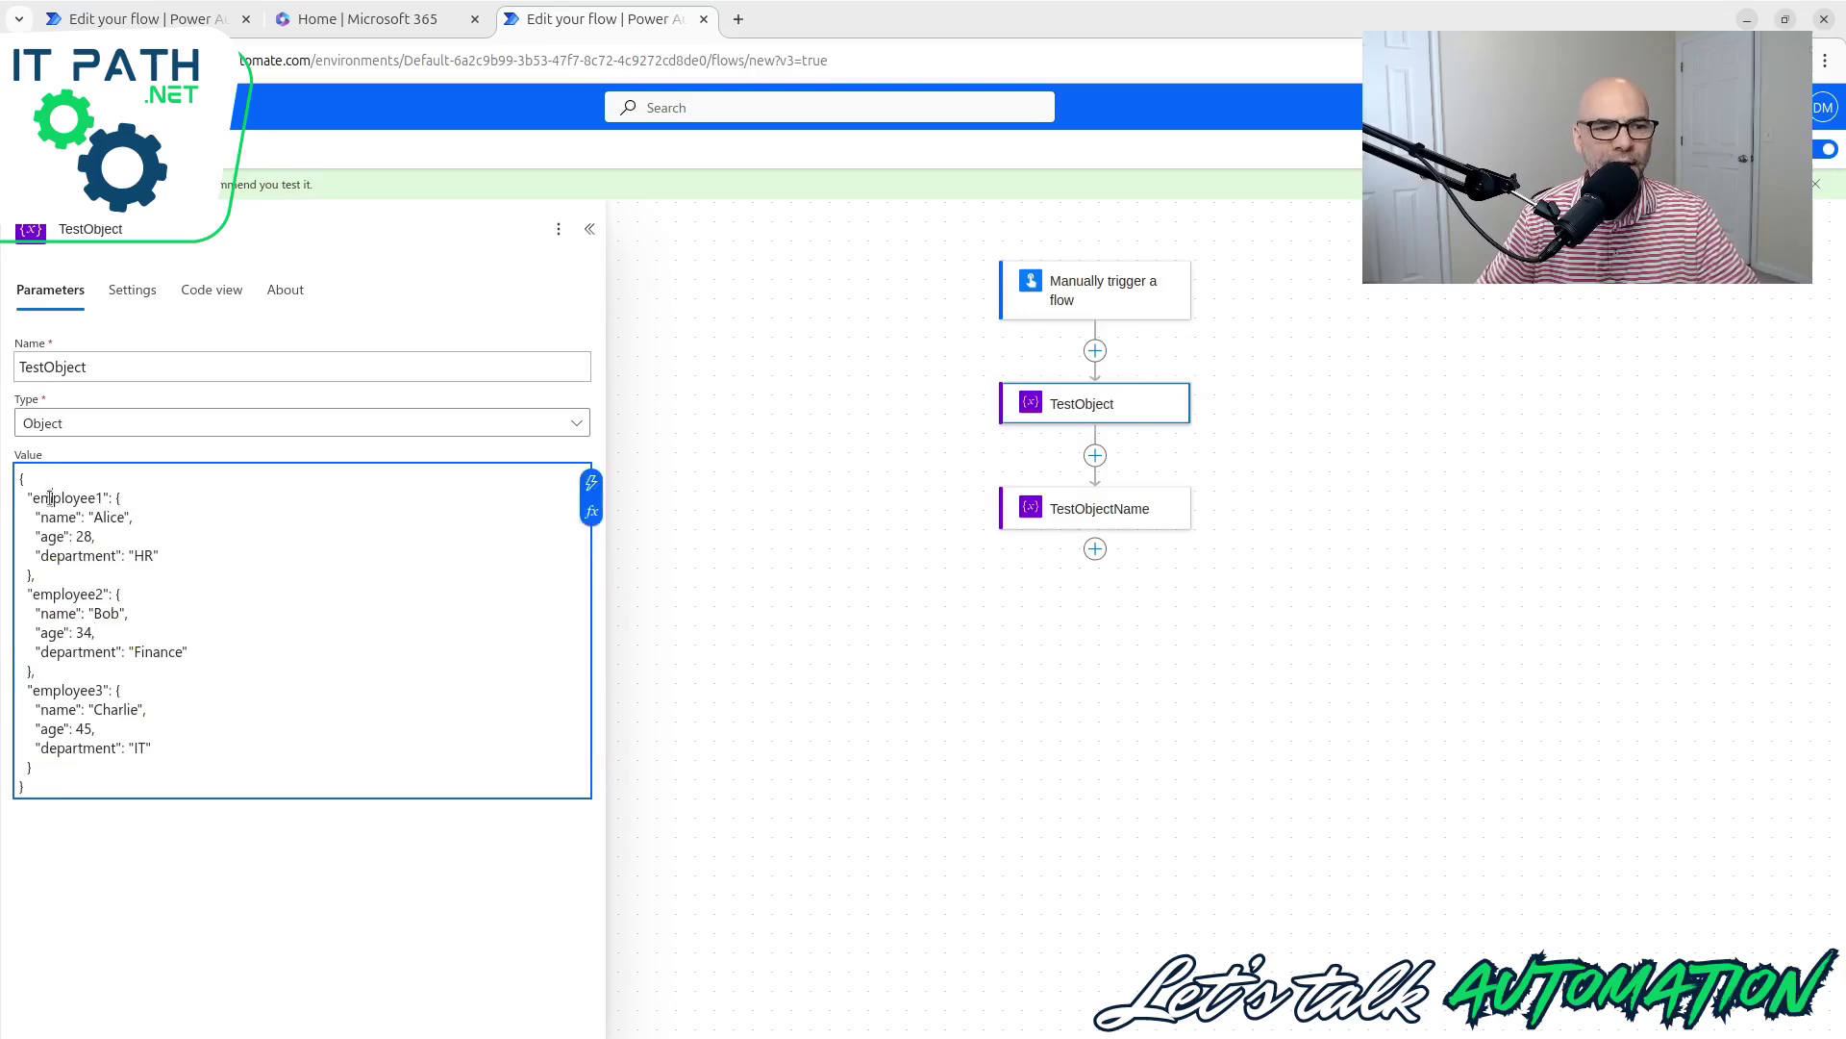
pyautogui.click(1048, 517)
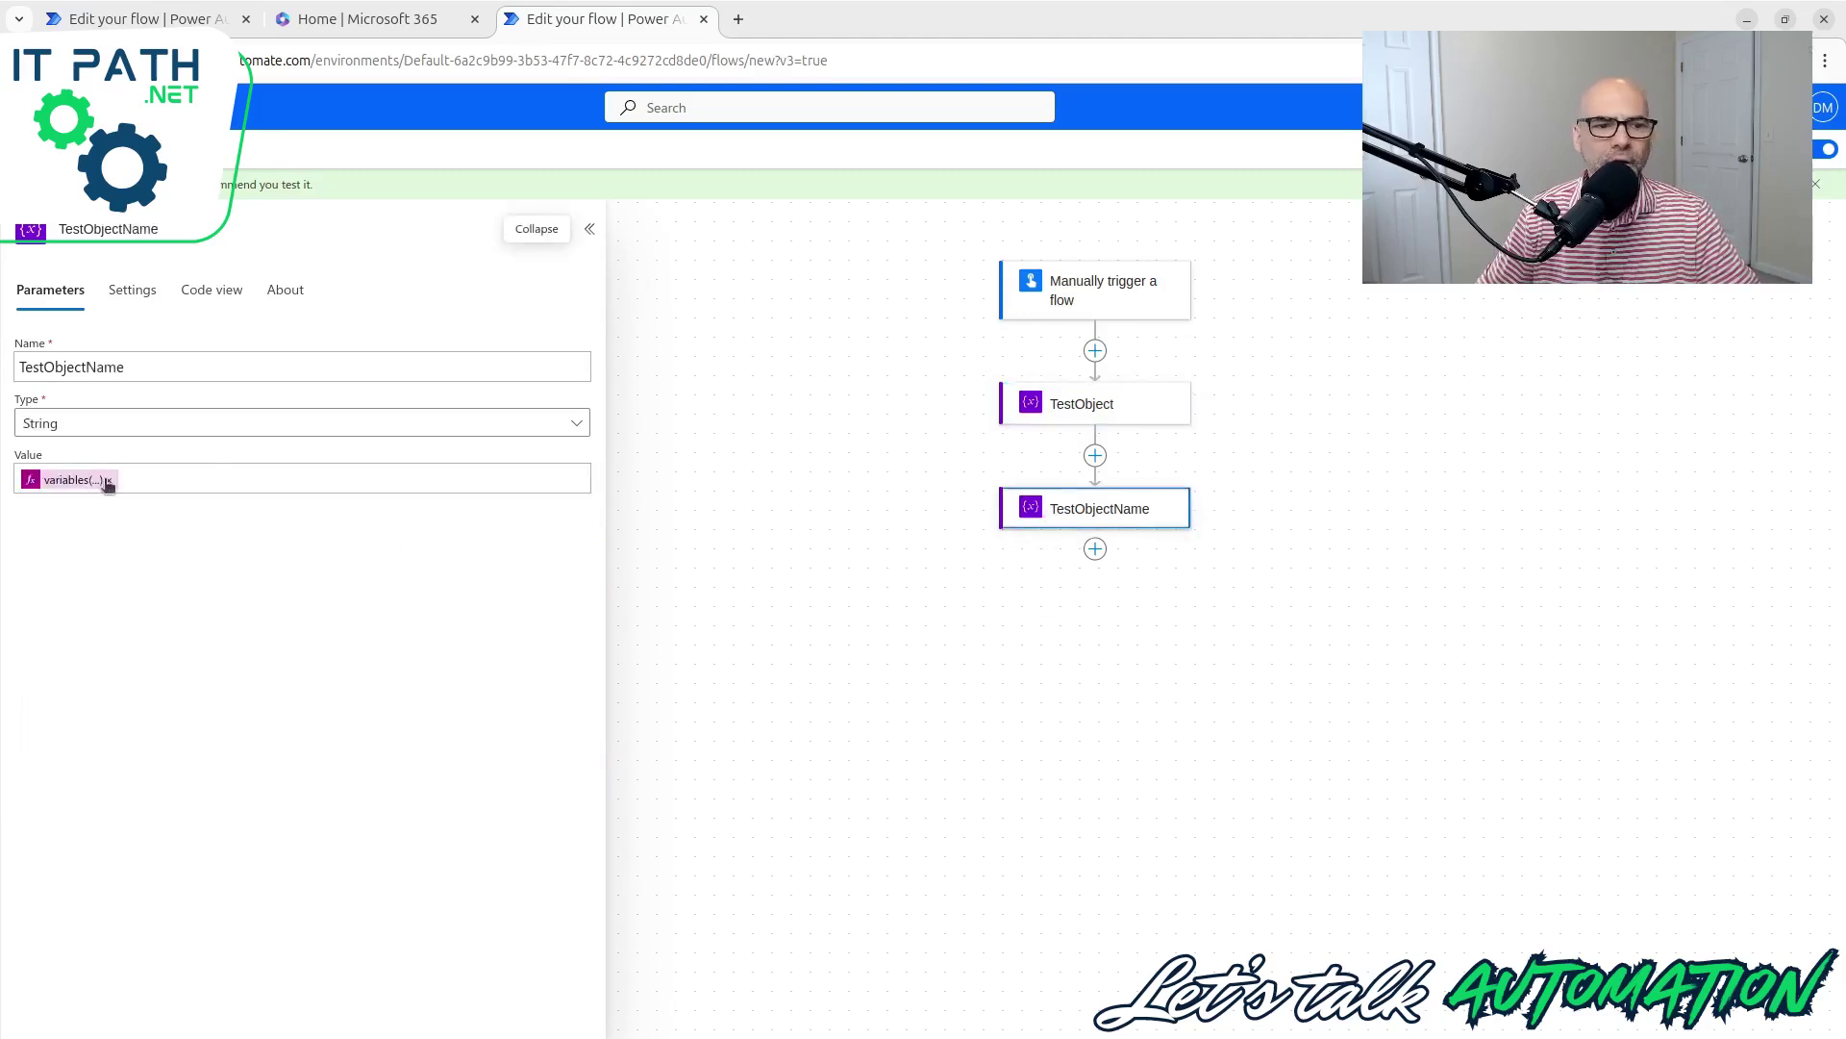
pyautogui.click(48, 486)
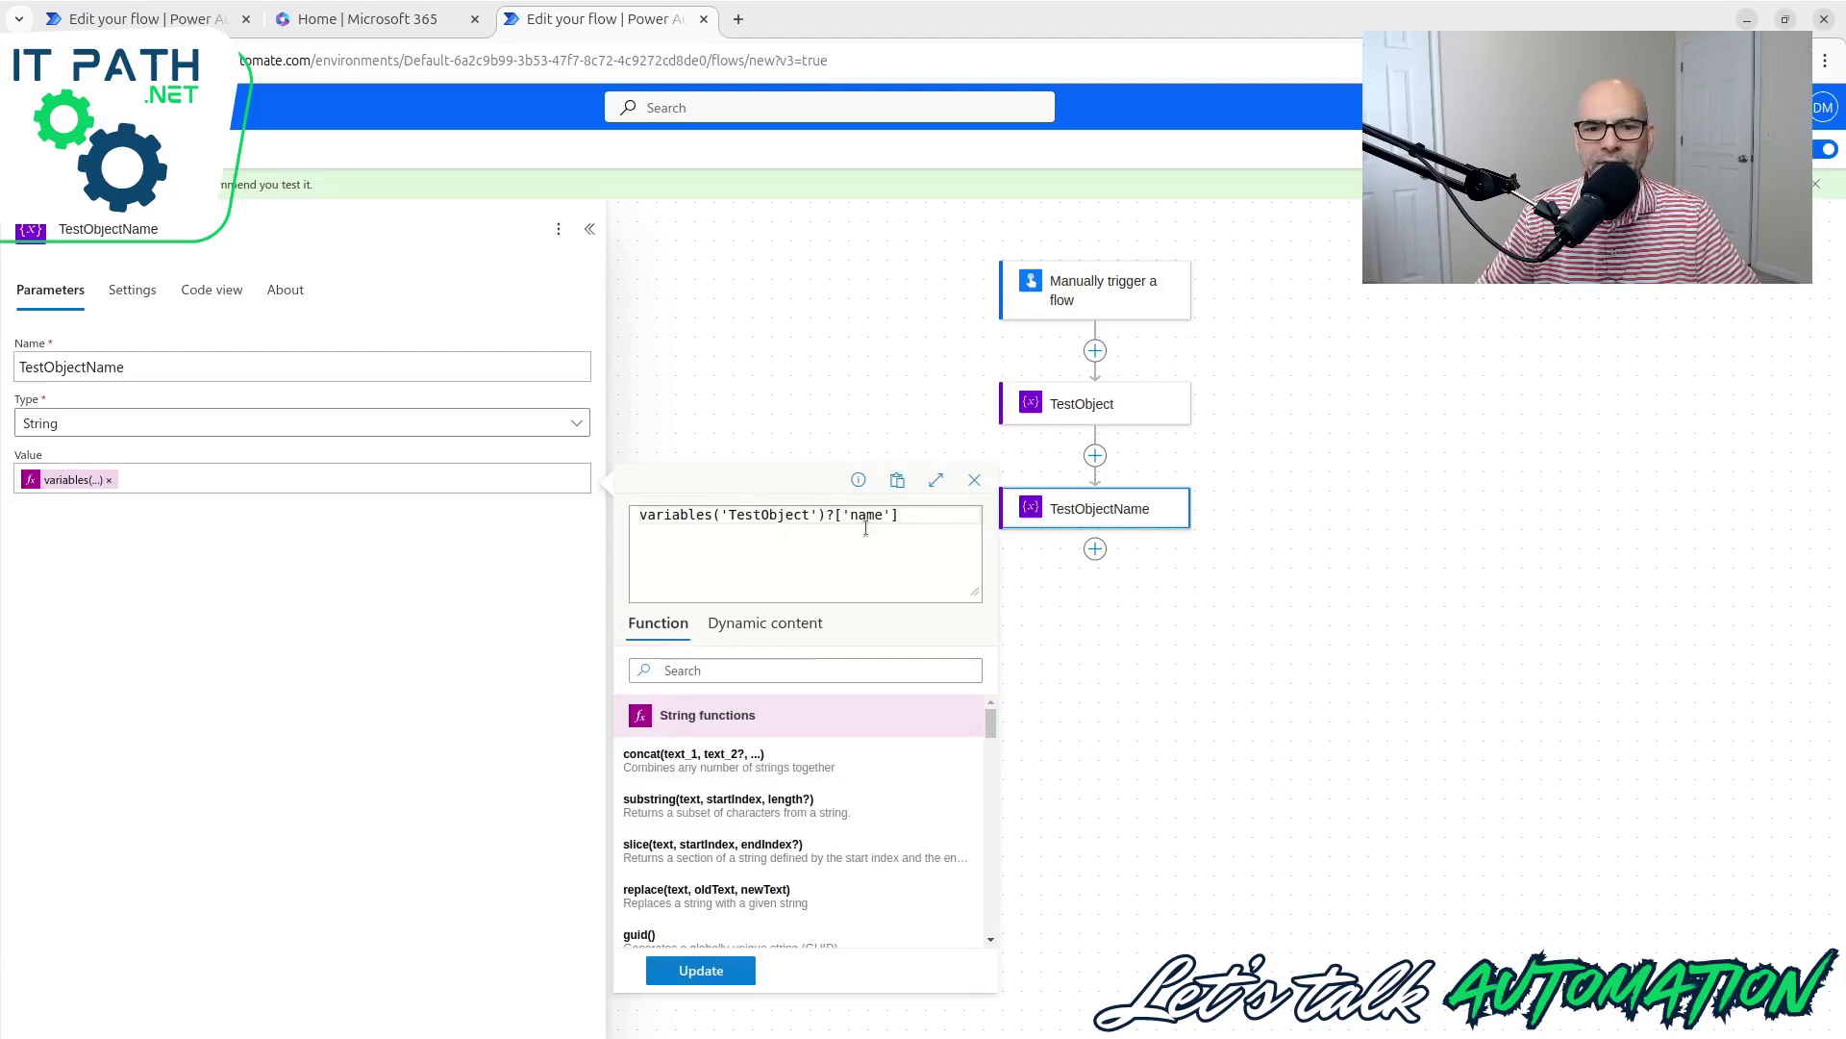
pyautogui.click(1109, 415)
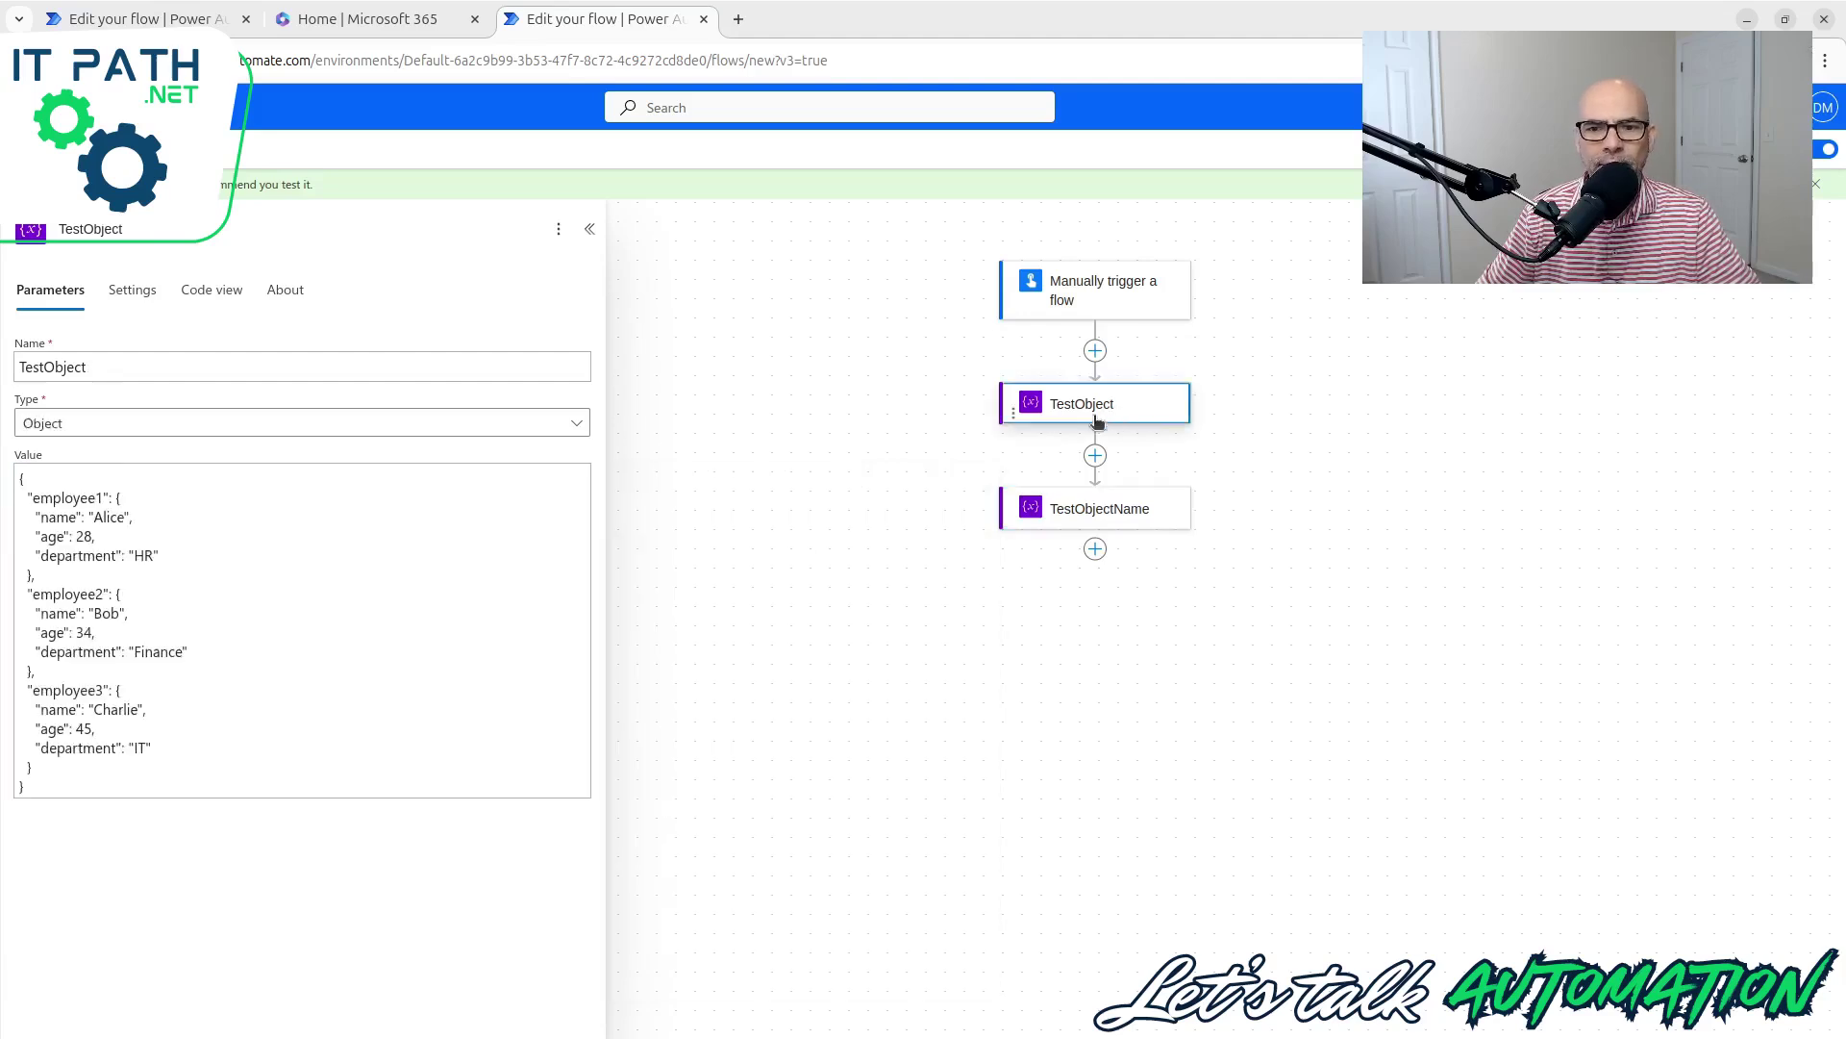
# Step: Locate the employee1 and employee2 keys and Bob's name, then return to TestObjectName's value
pyautogui.doubleClick(57, 497)
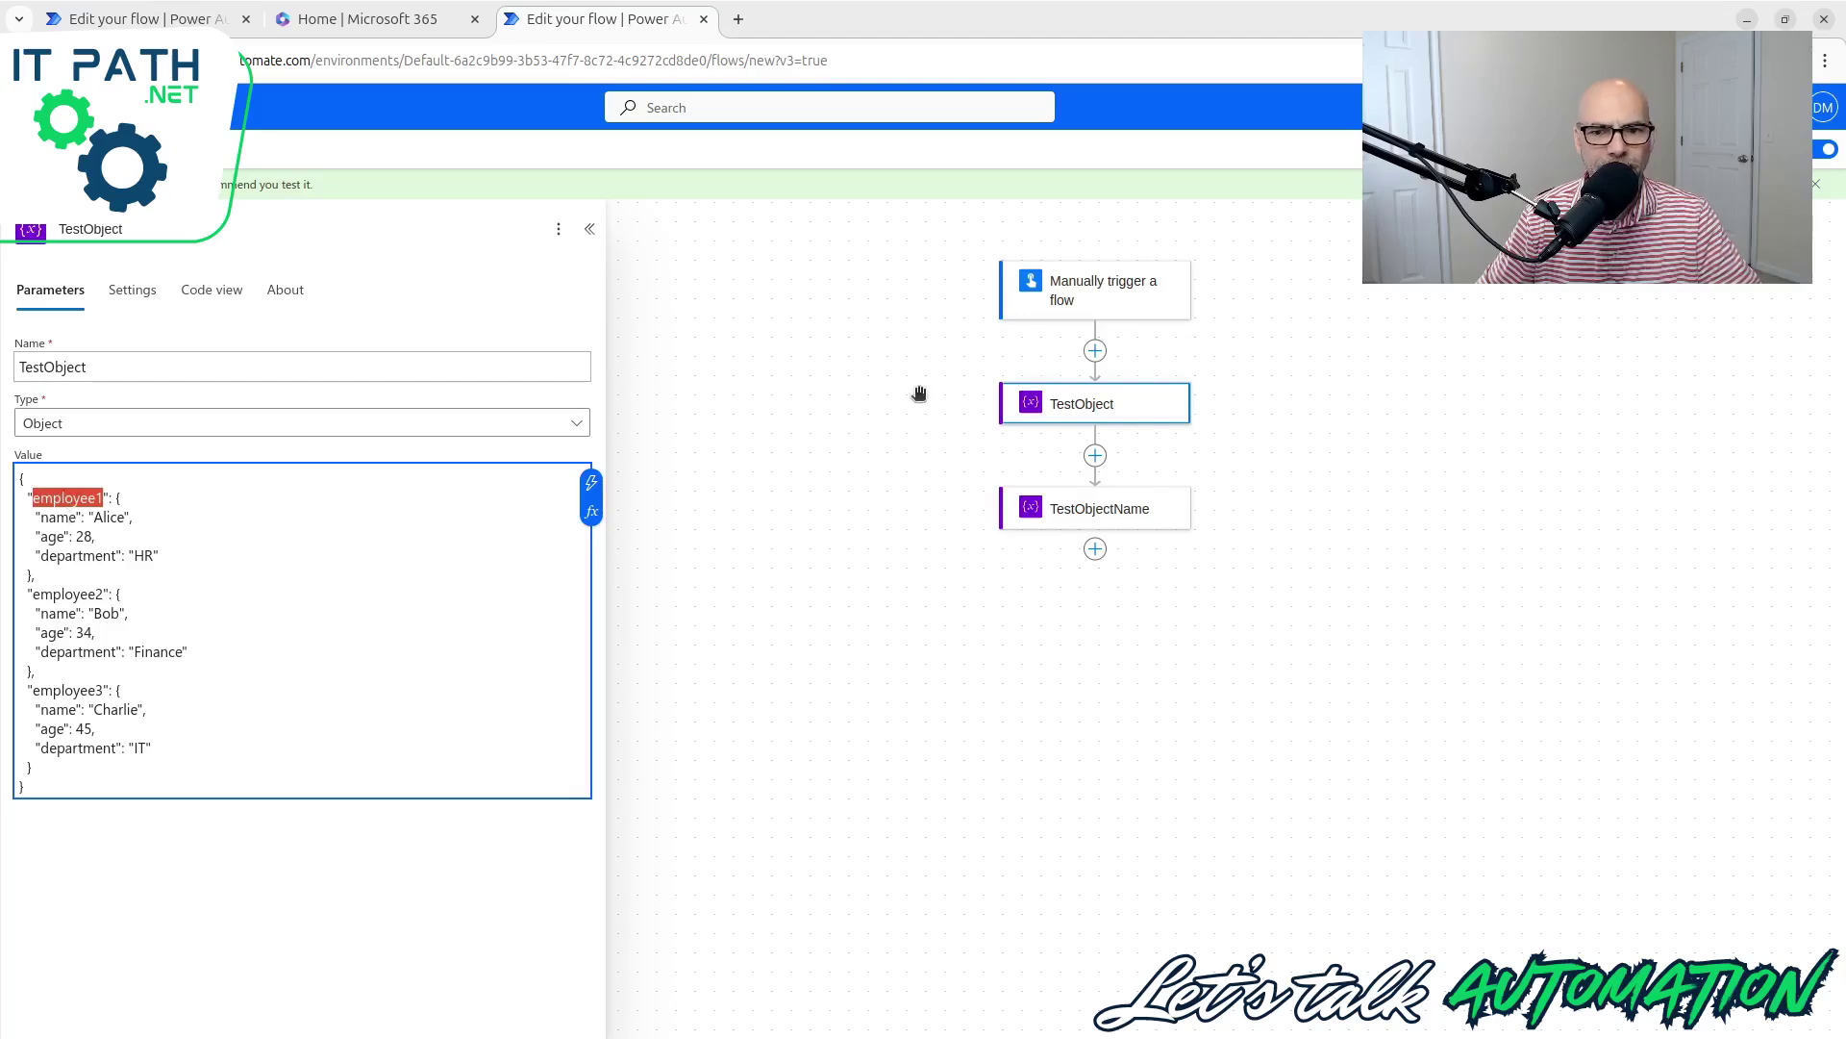
pyautogui.click(87, 521)
pyautogui.doubleClick(72, 497)
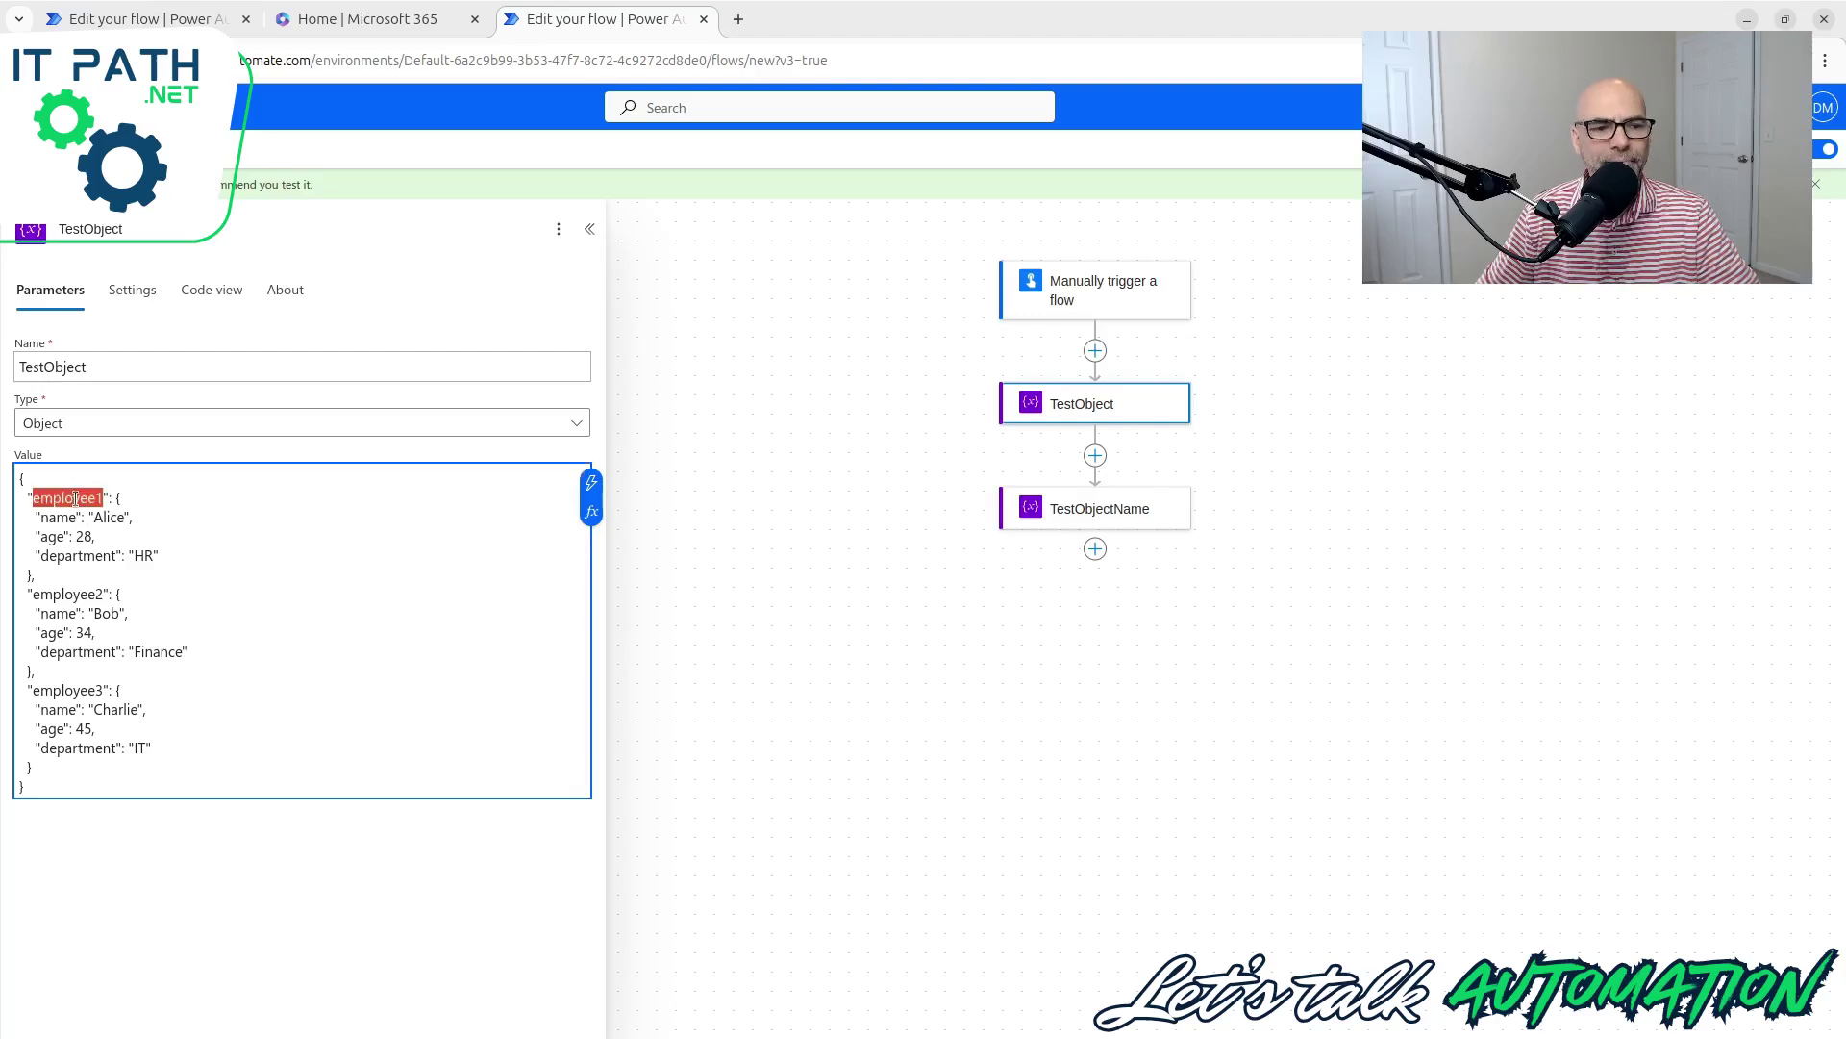
pyautogui.doubleClick(70, 595)
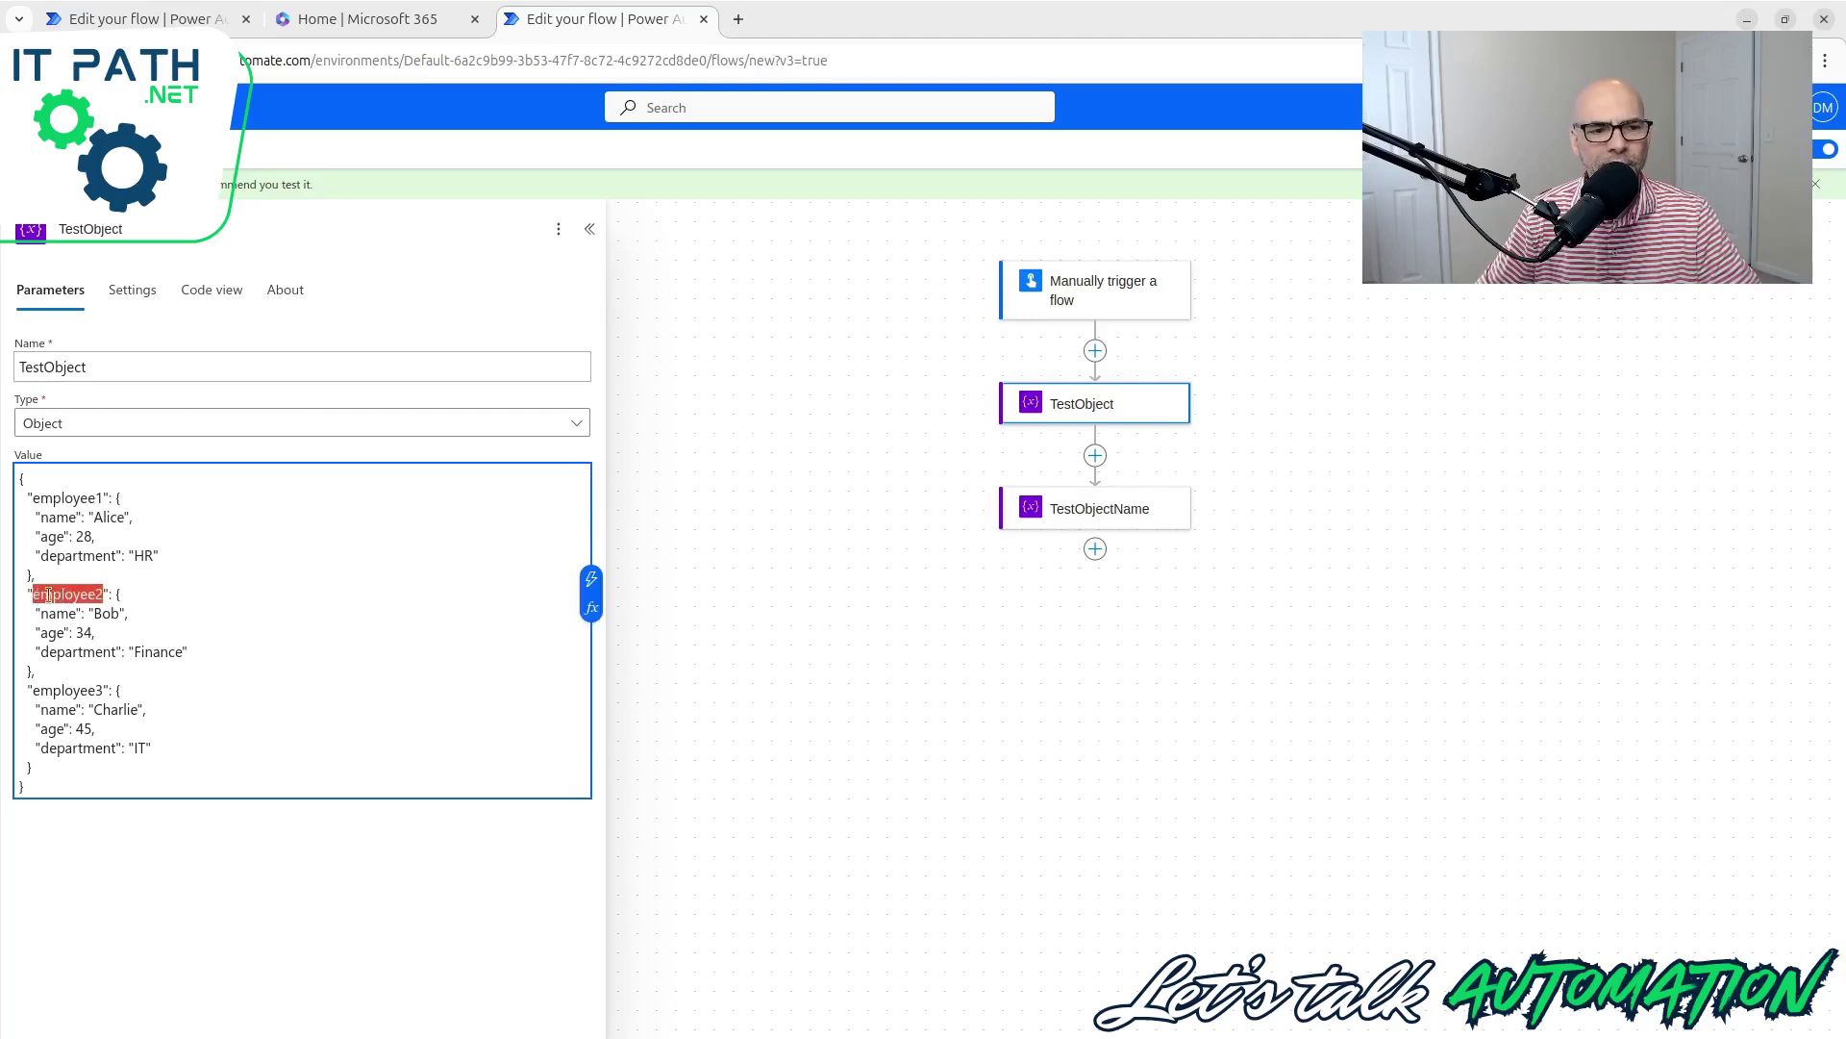
pyautogui.doubleClick(92, 613)
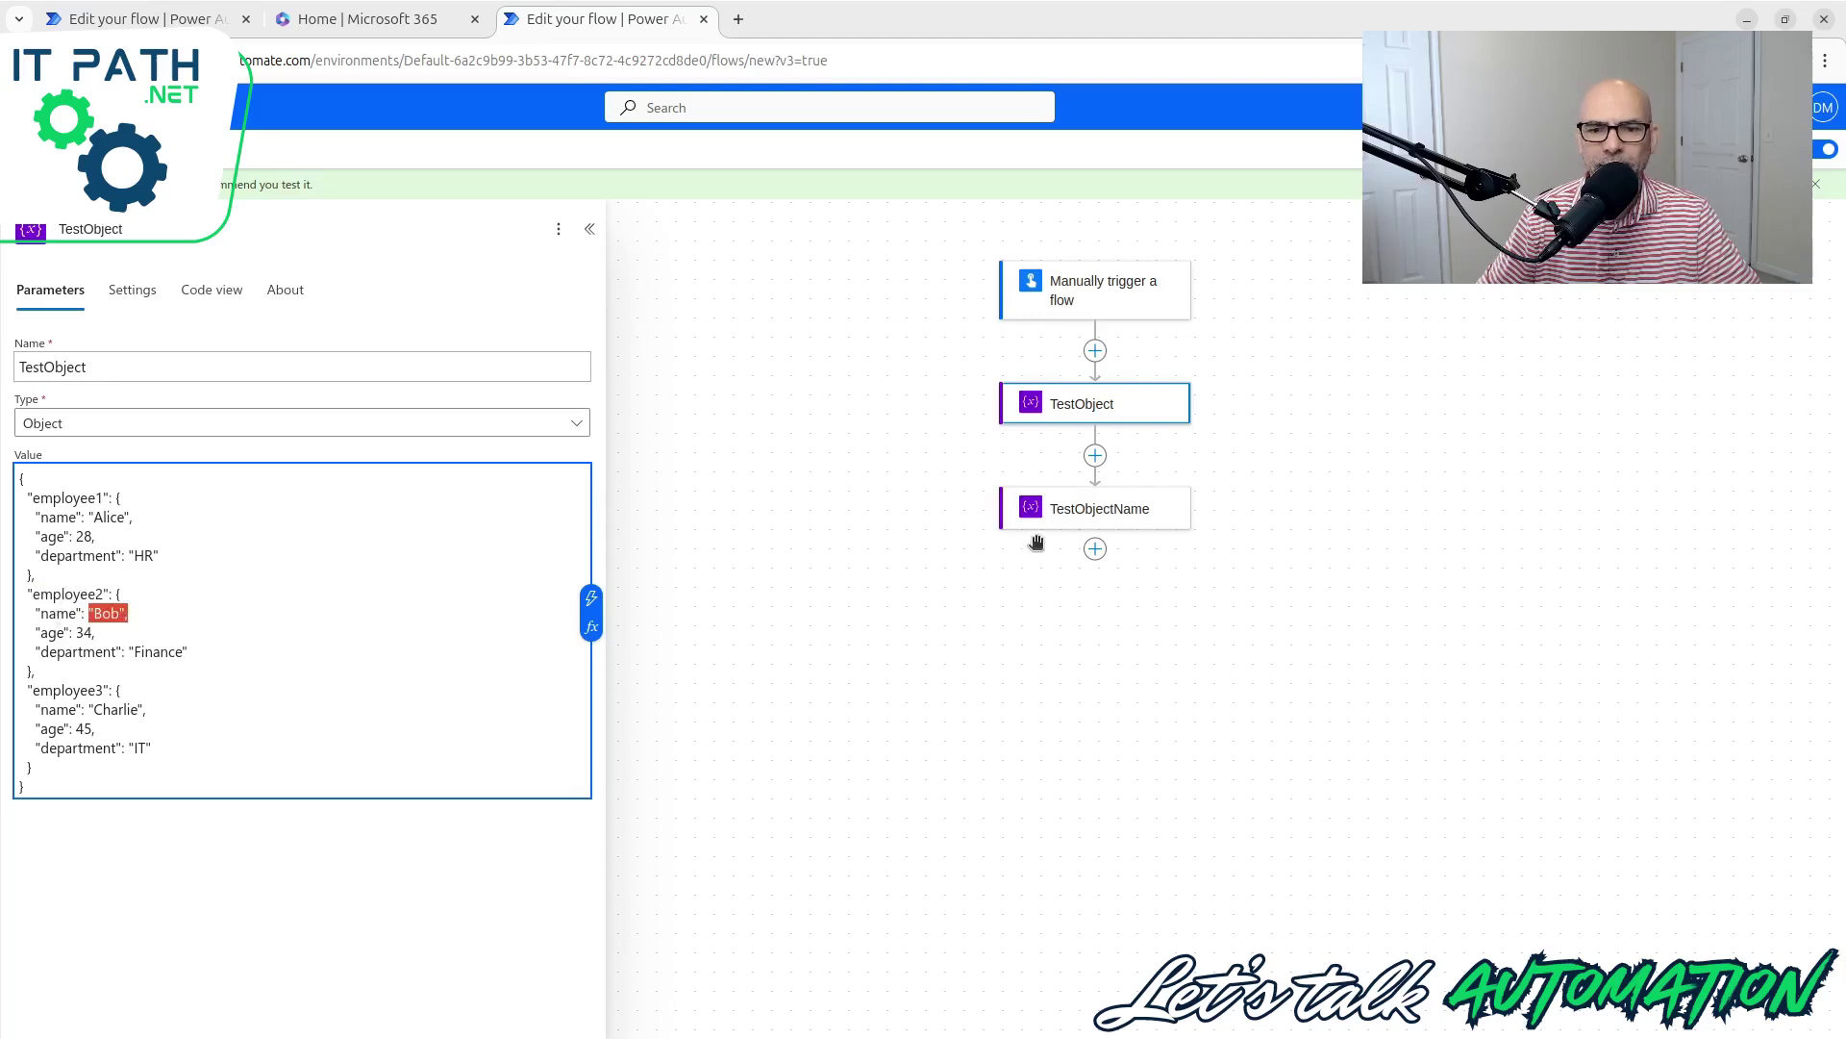
pyautogui.click(1053, 510)
pyautogui.click(68, 487)
# Step: Change TestObjectName's expression to variables('TestObject')?['employee2']?['name'] and save the flow
pyautogui.click(67, 481)
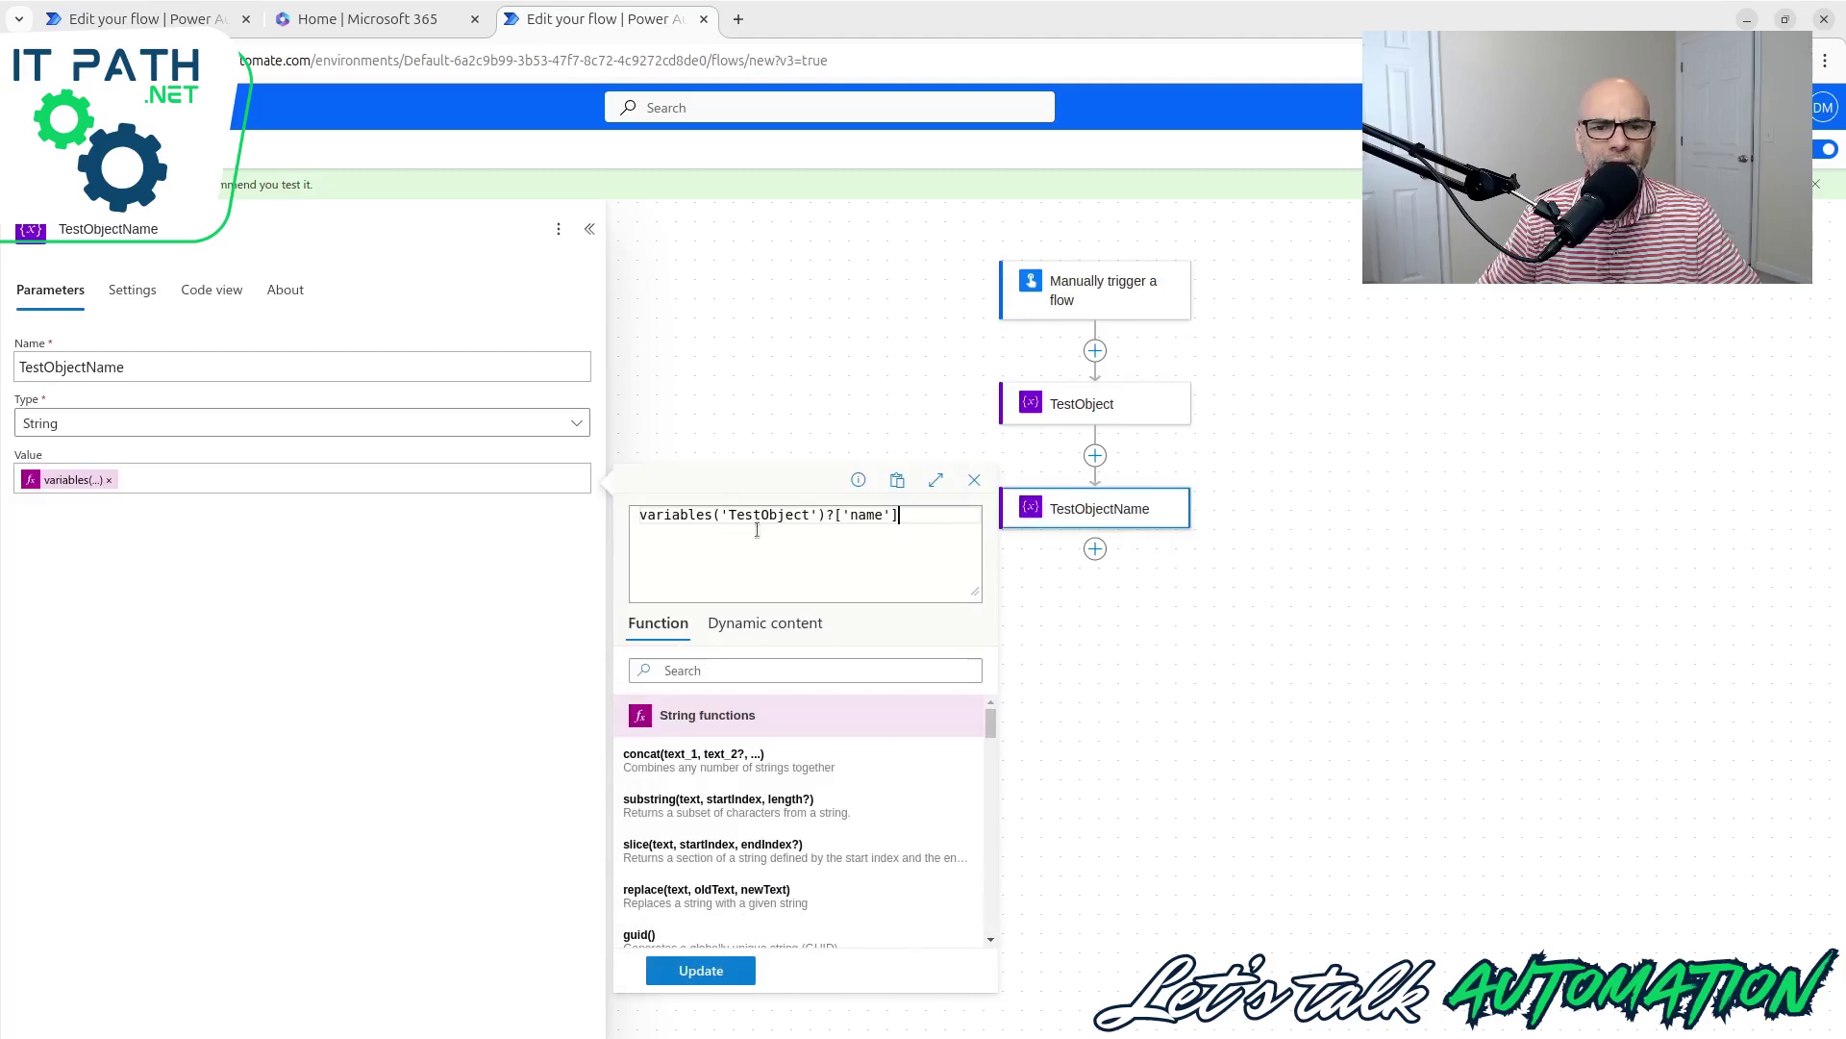
pyautogui.doubleClick(865, 514)
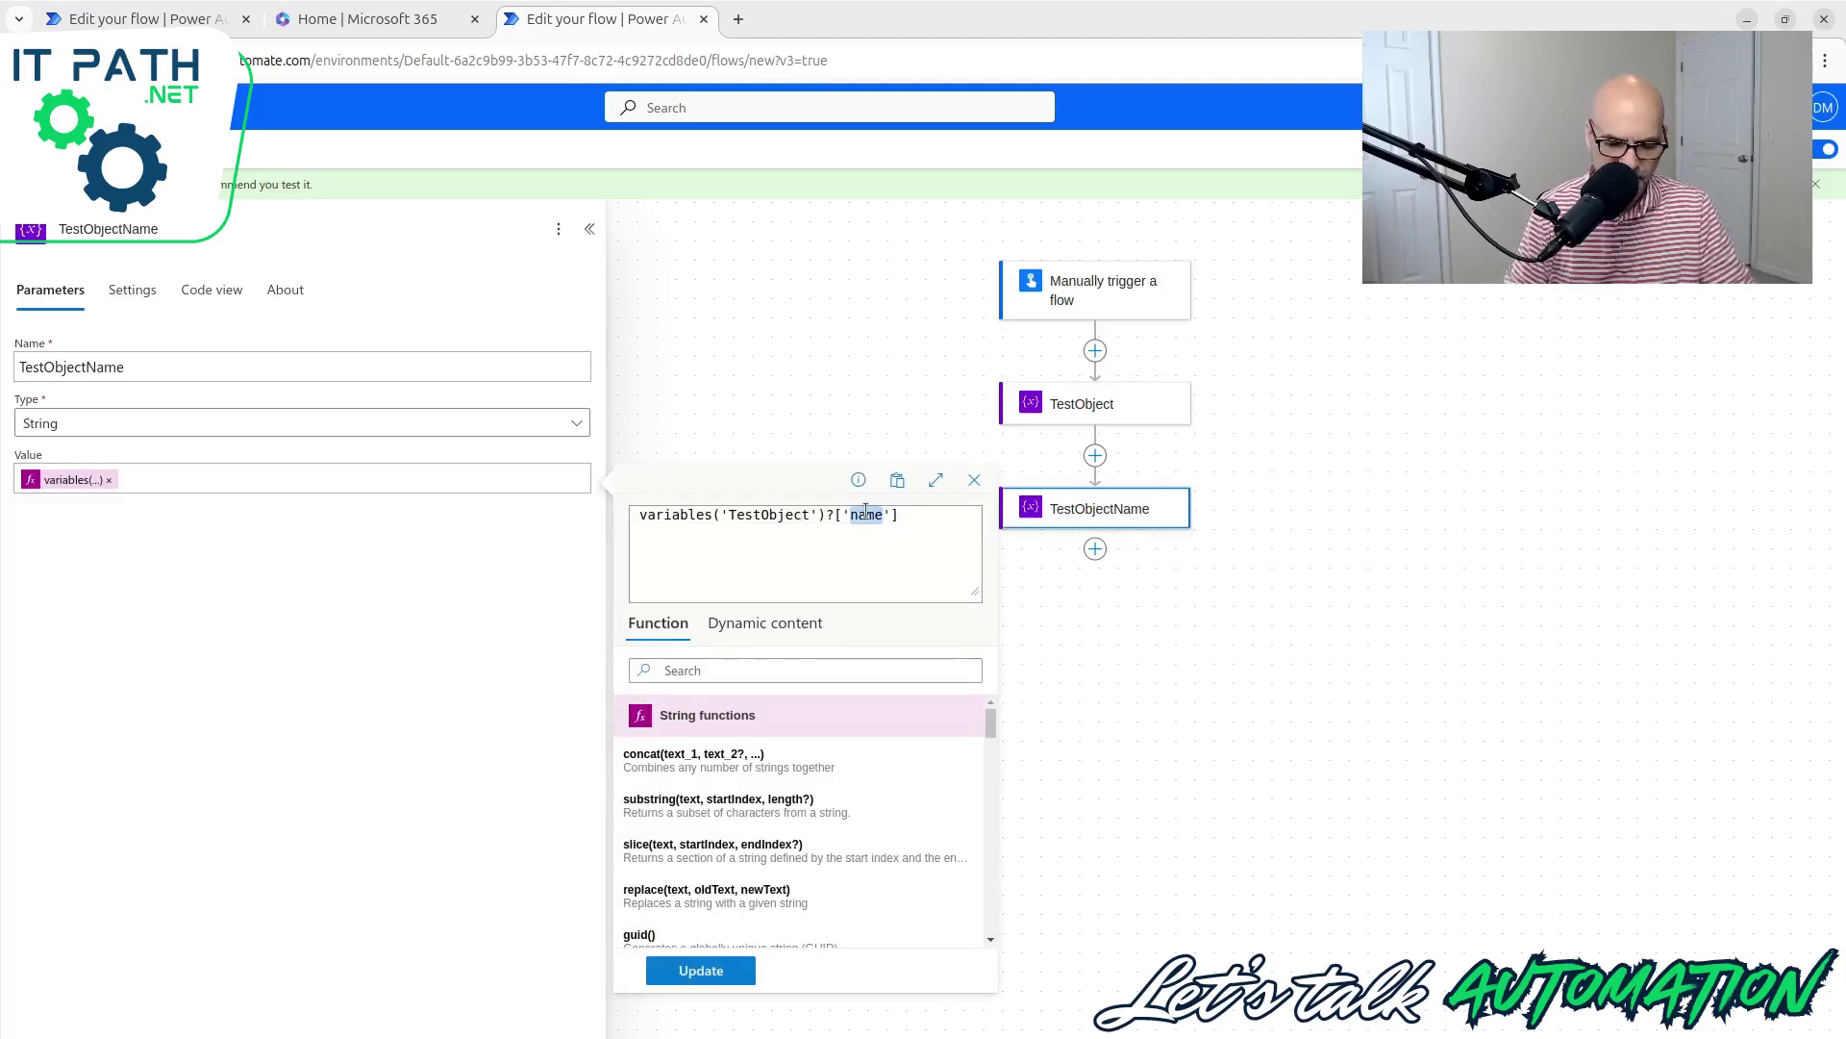
pyautogui.write('employee')
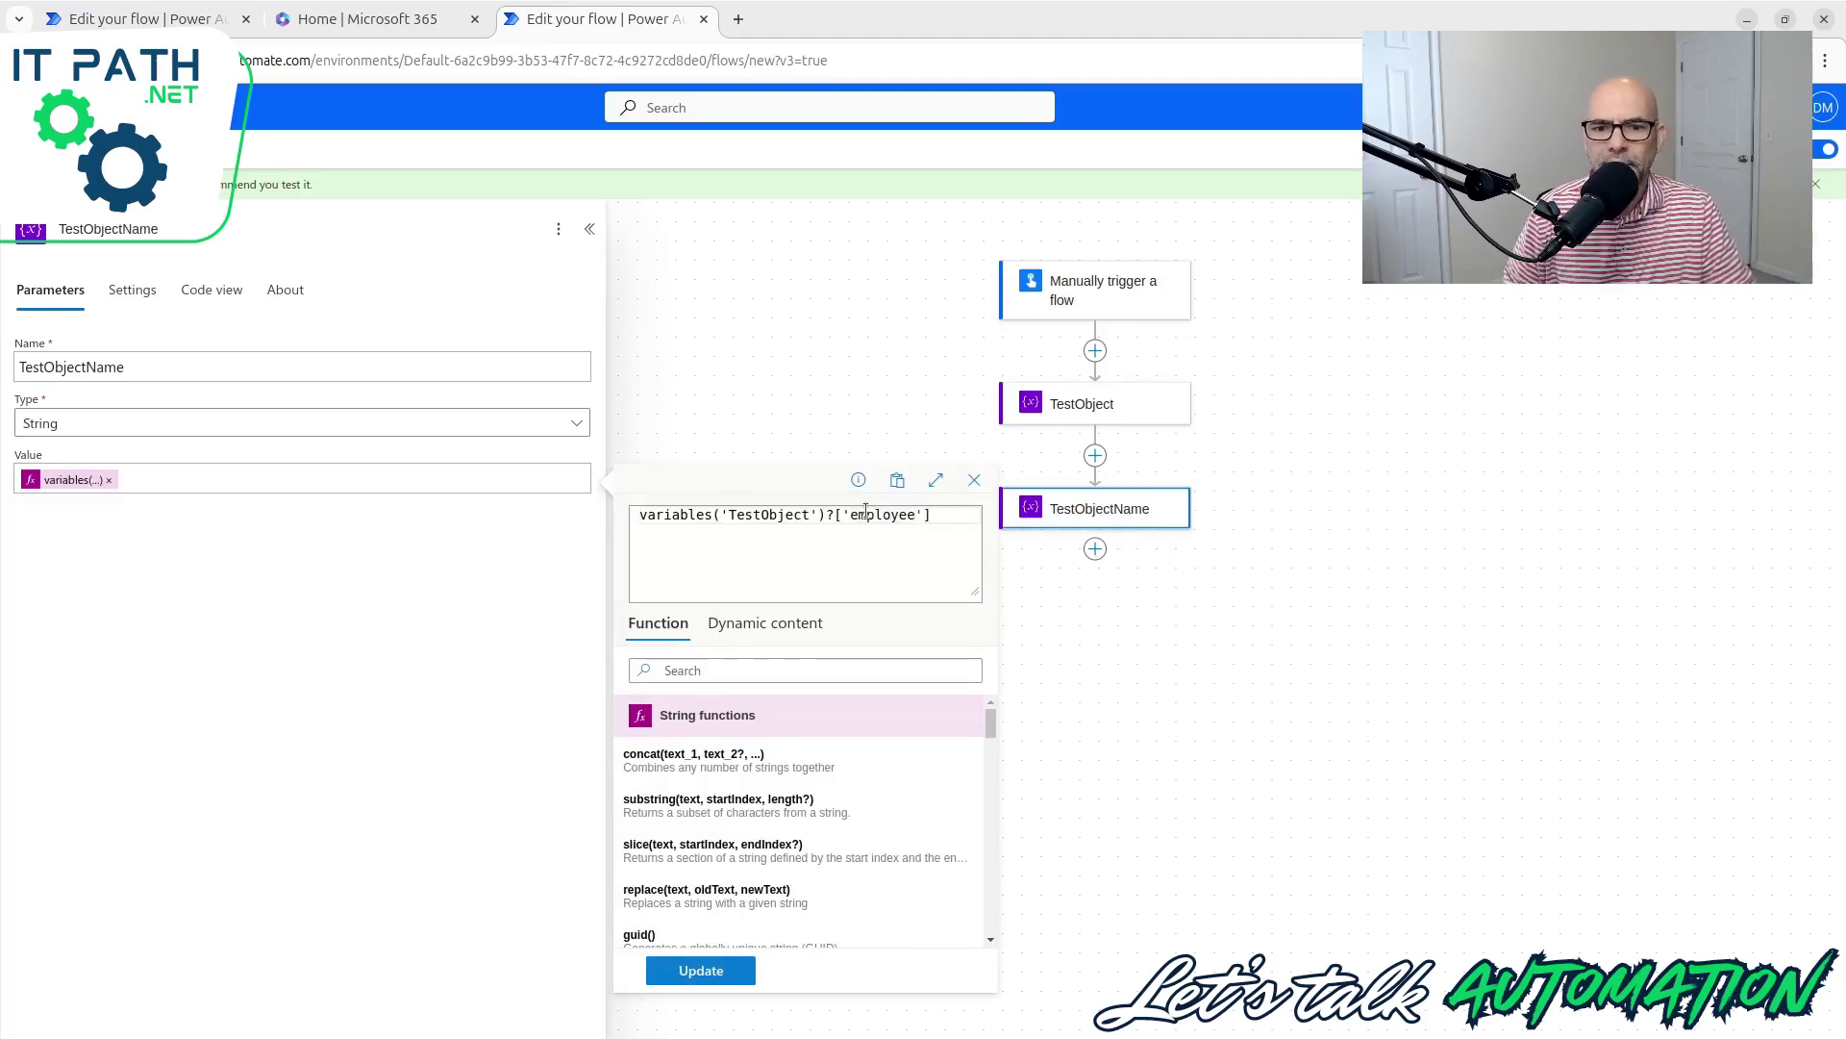
pyautogui.write("2']?")
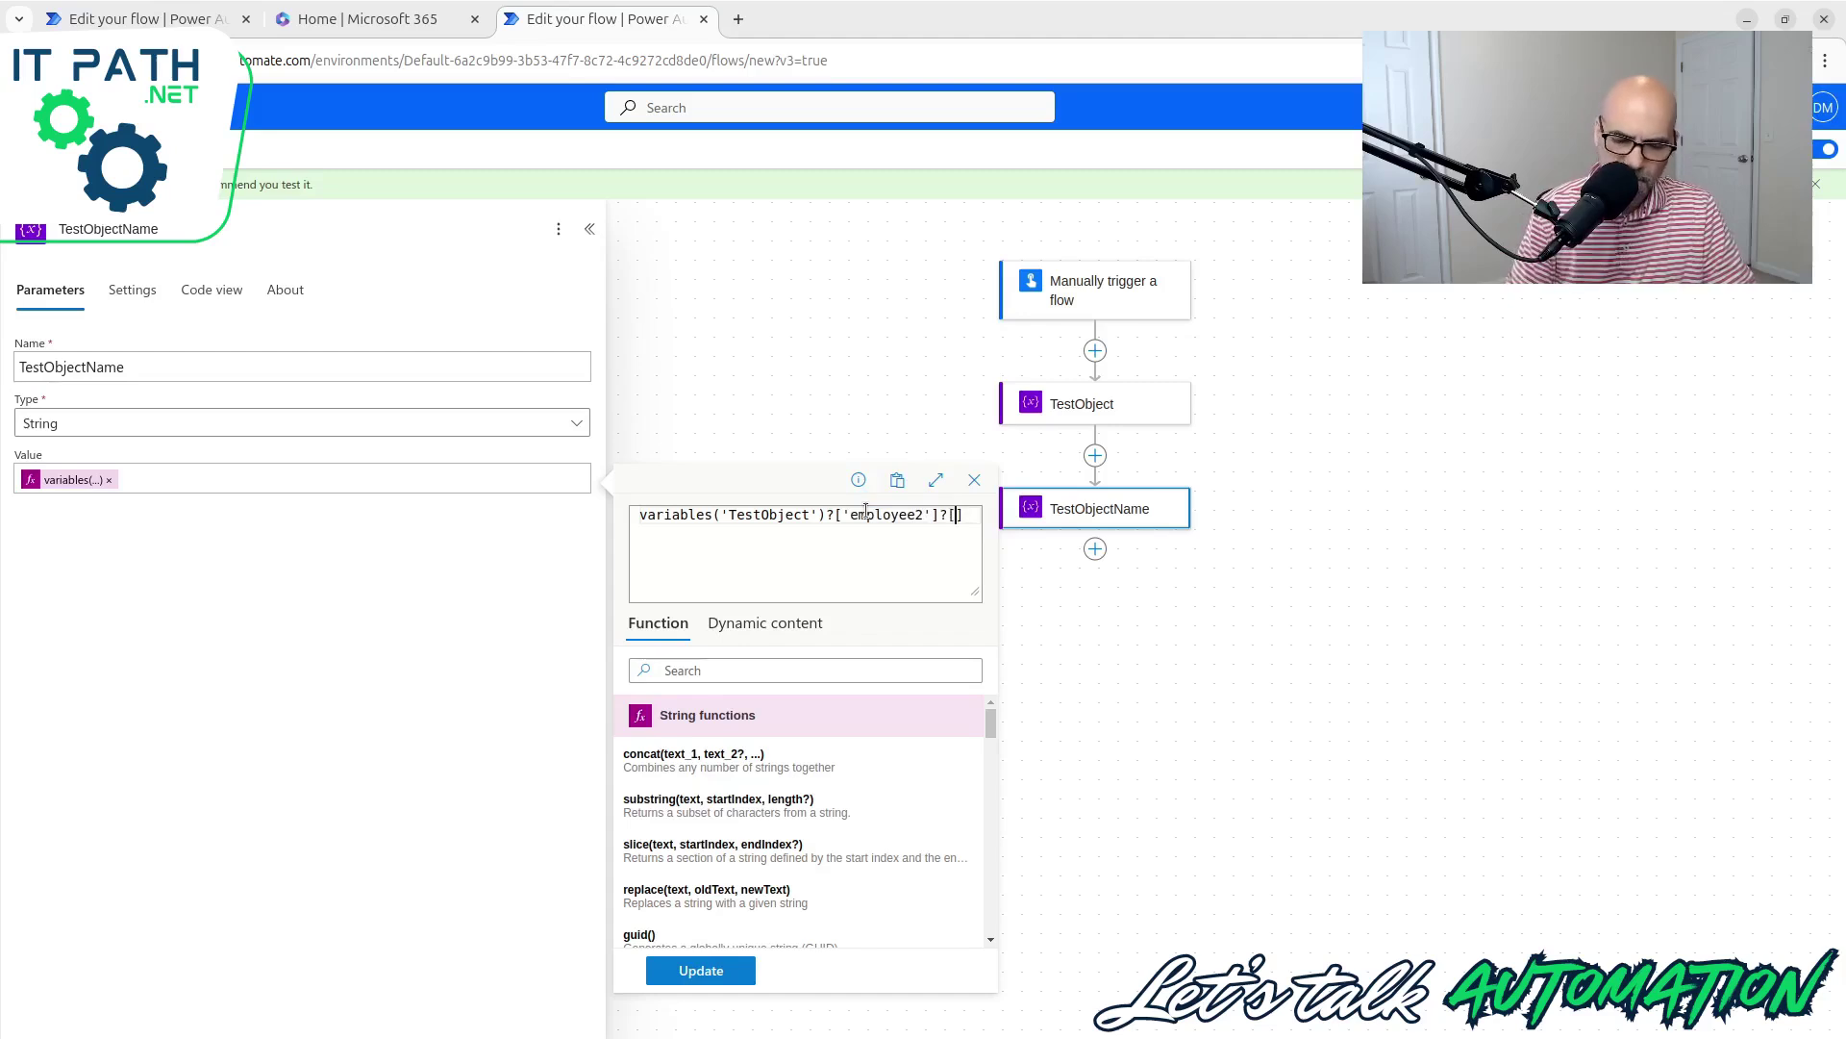
pyautogui.write('[na')
pyautogui.press('BackSpace')
pyautogui.press('BackSpace')
pyautogui.write("'name'")
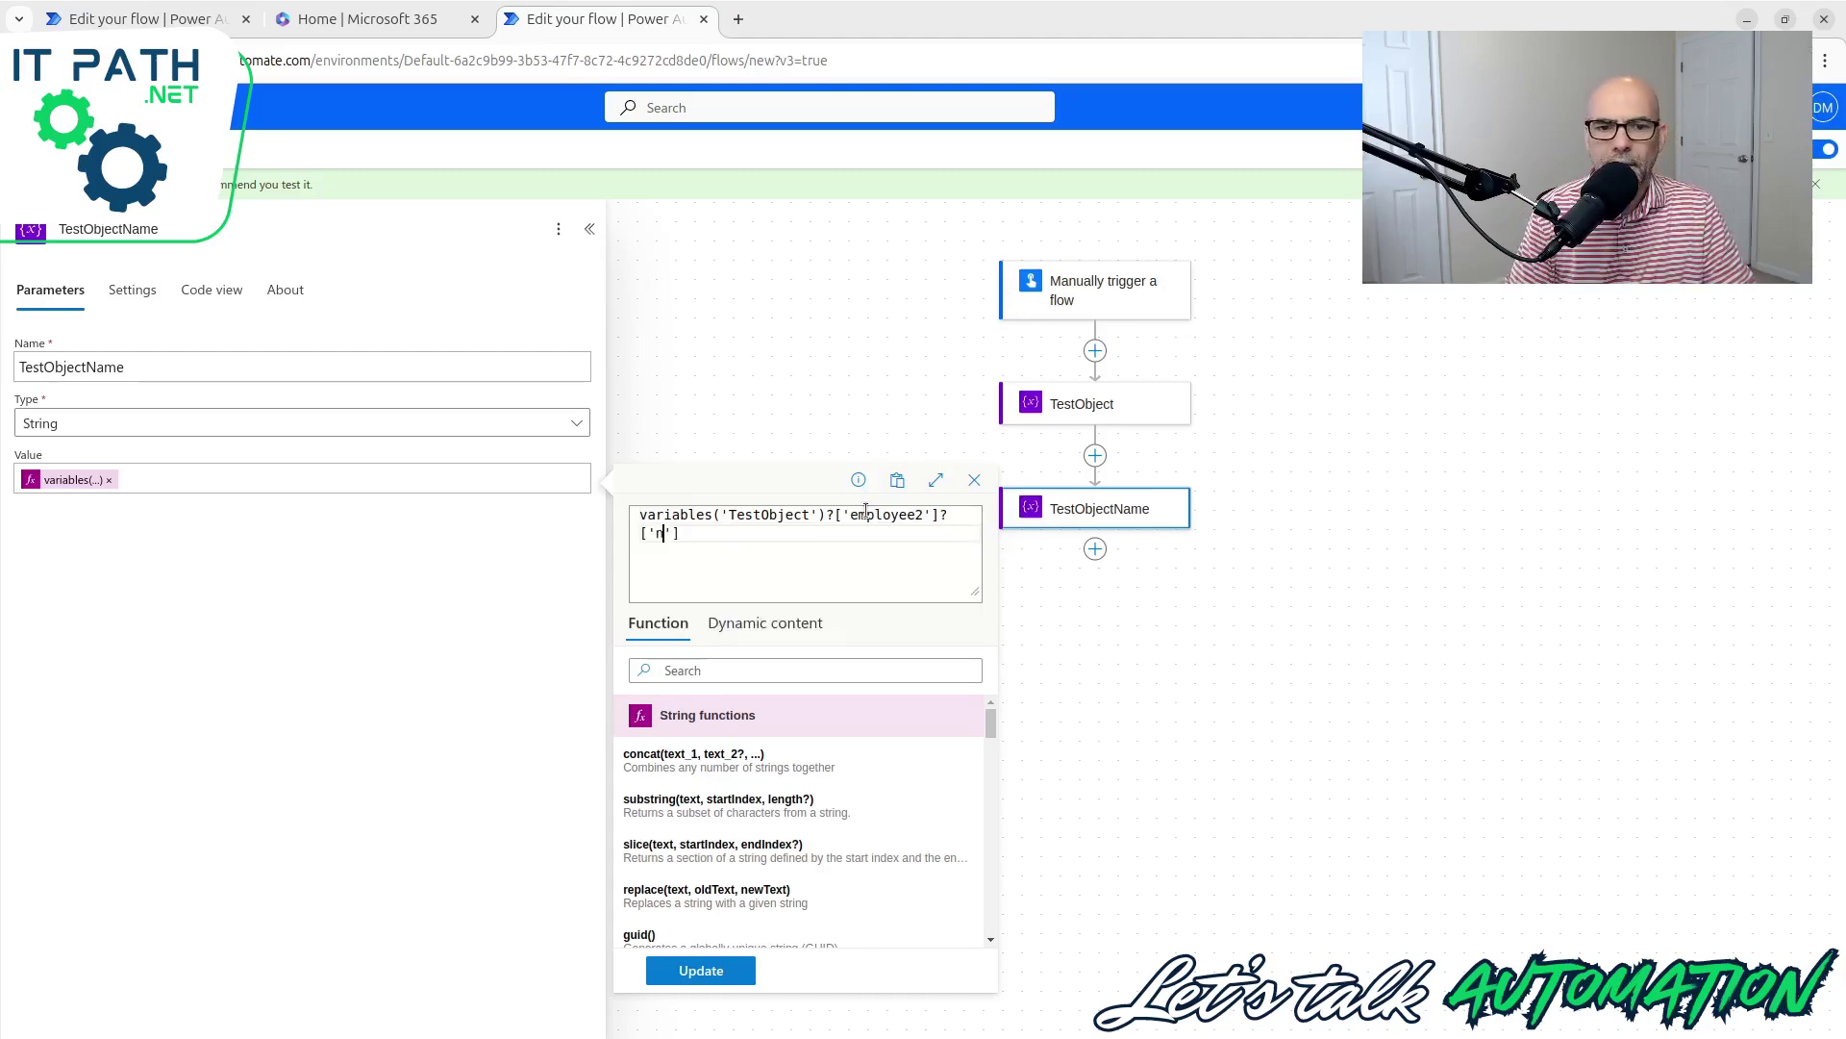
pyautogui.click(739, 969)
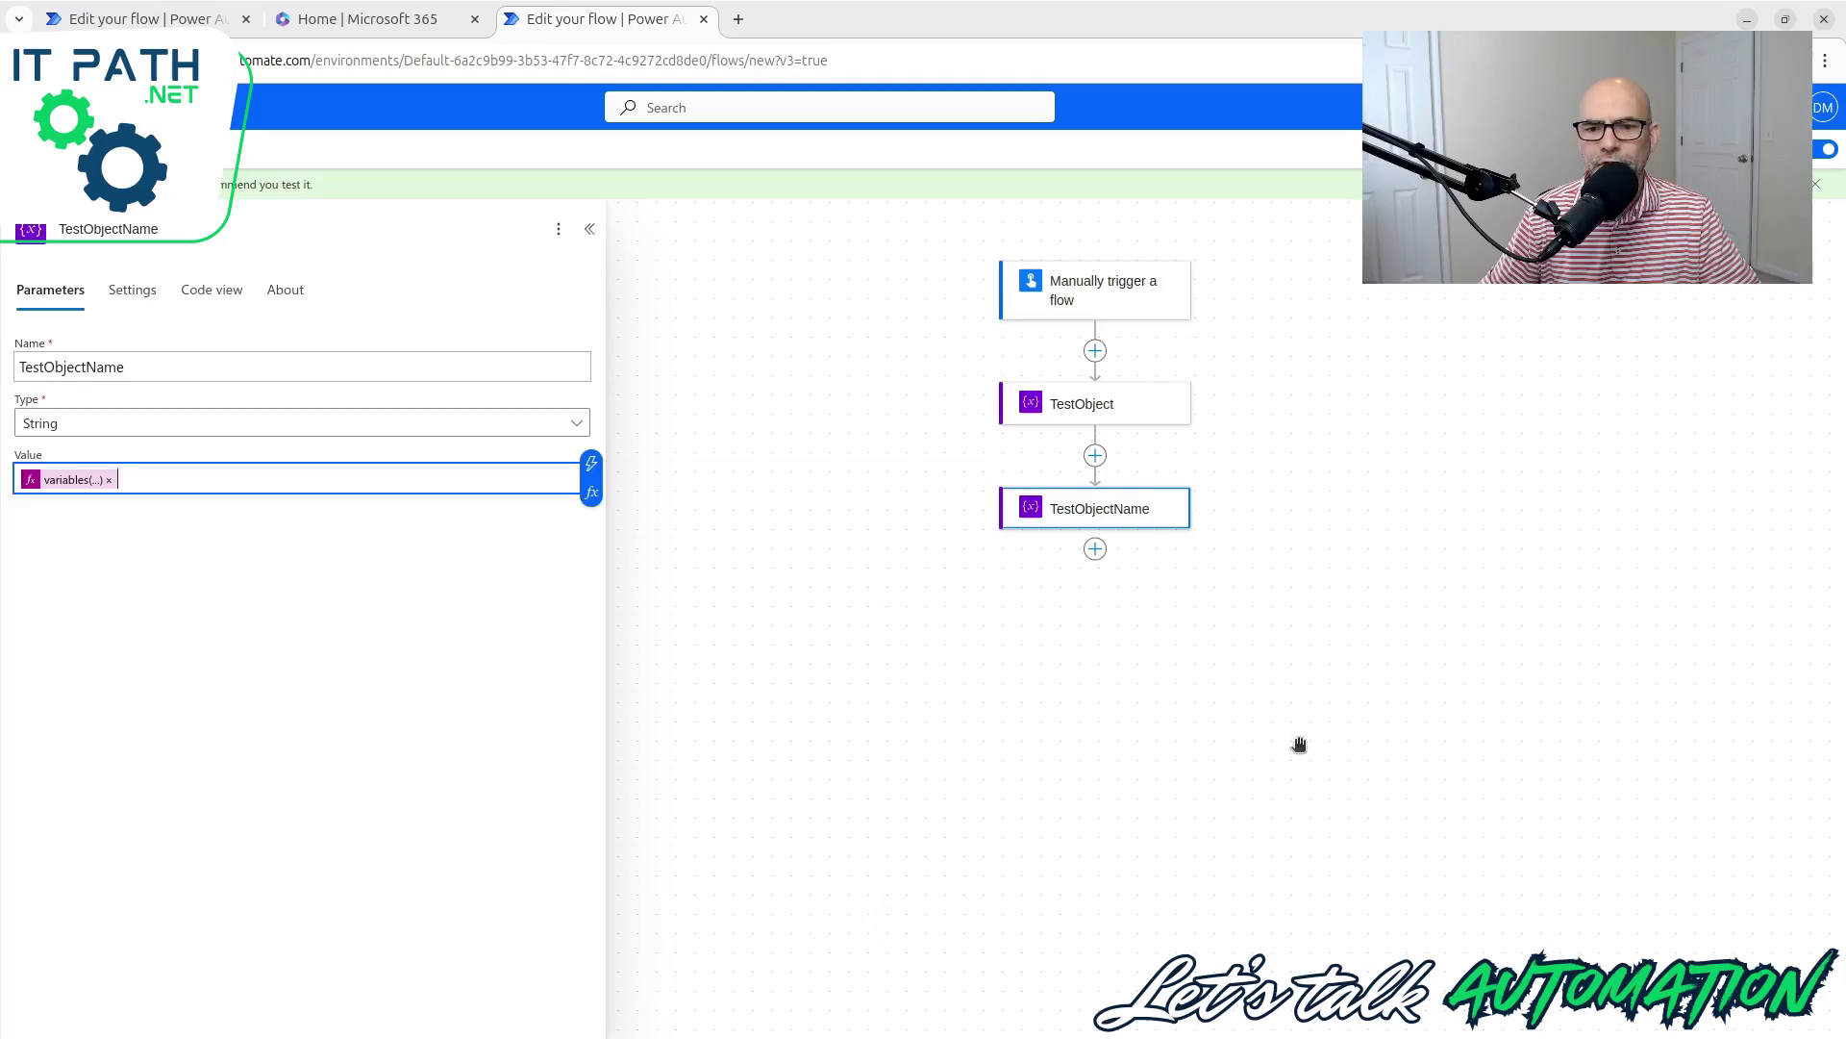
pyautogui.hotkey('ctrl', 's')
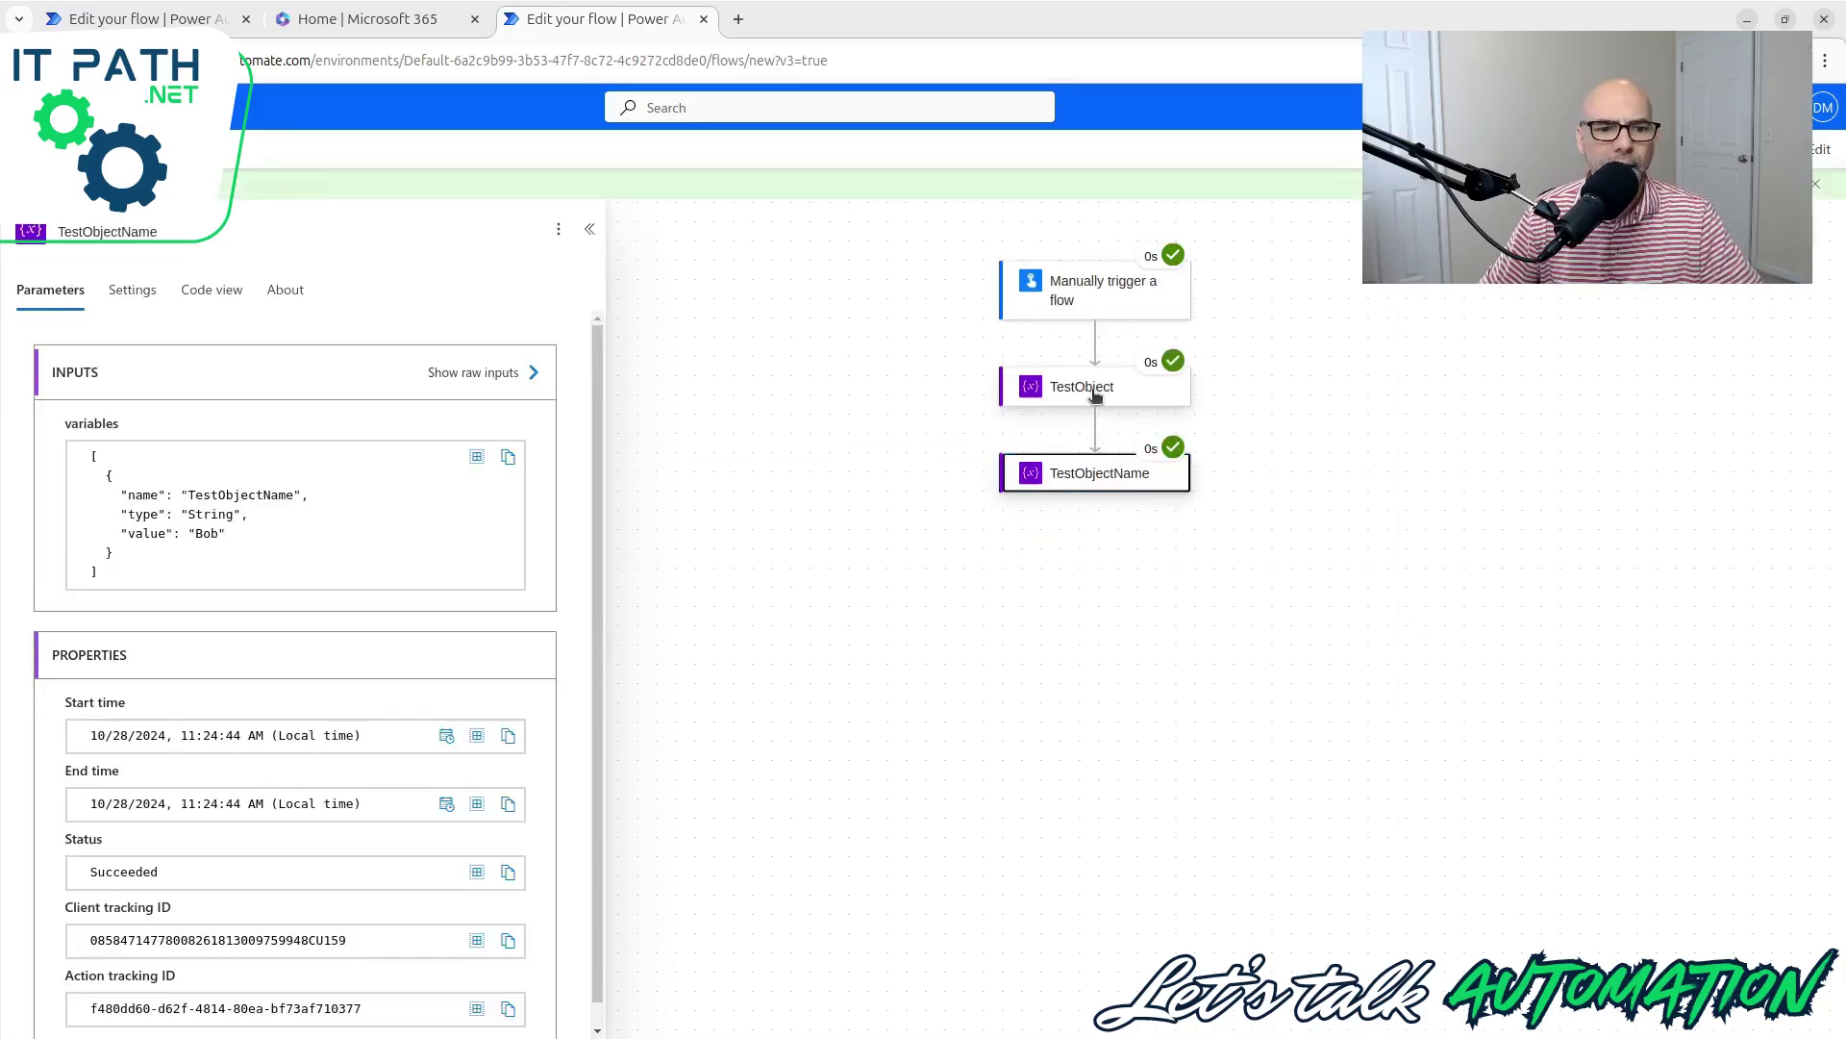
# Step: Check the new run's output, confirming TestObjectName returns 'Bob', then go back to editing
pyautogui.click(1094, 389)
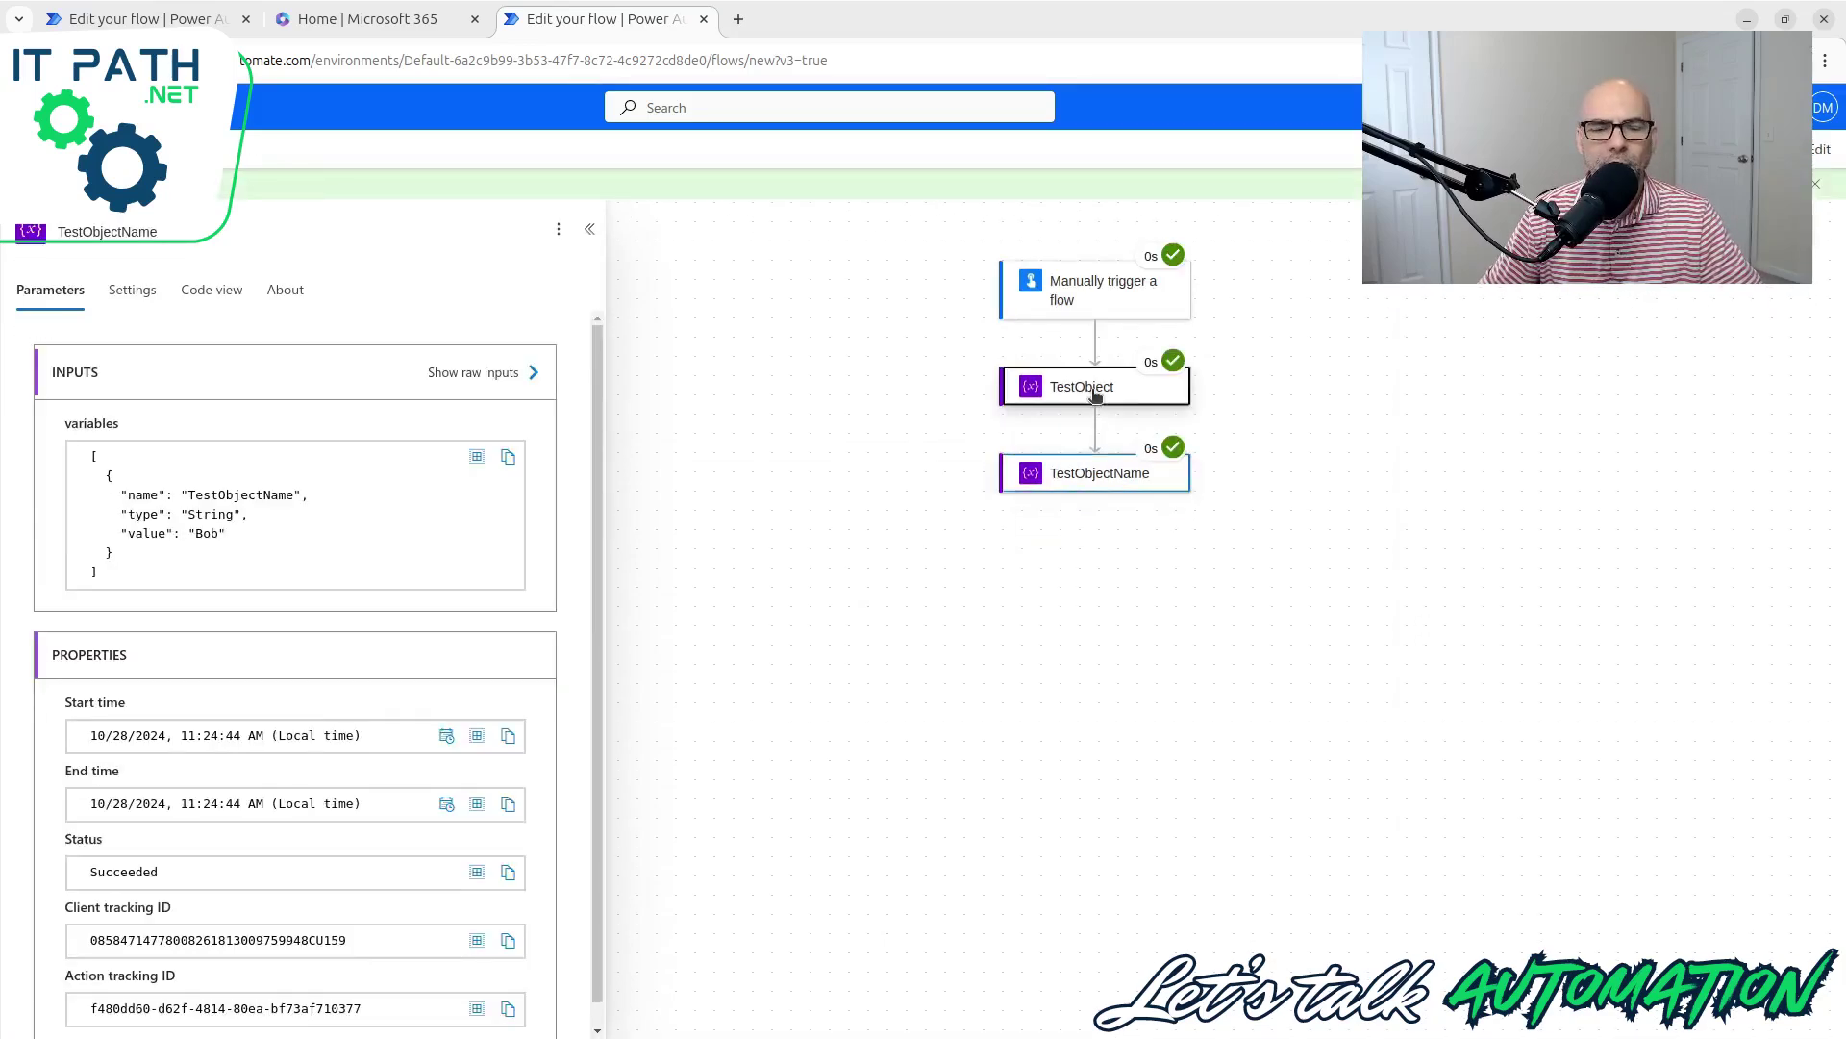
pyautogui.click(1099, 486)
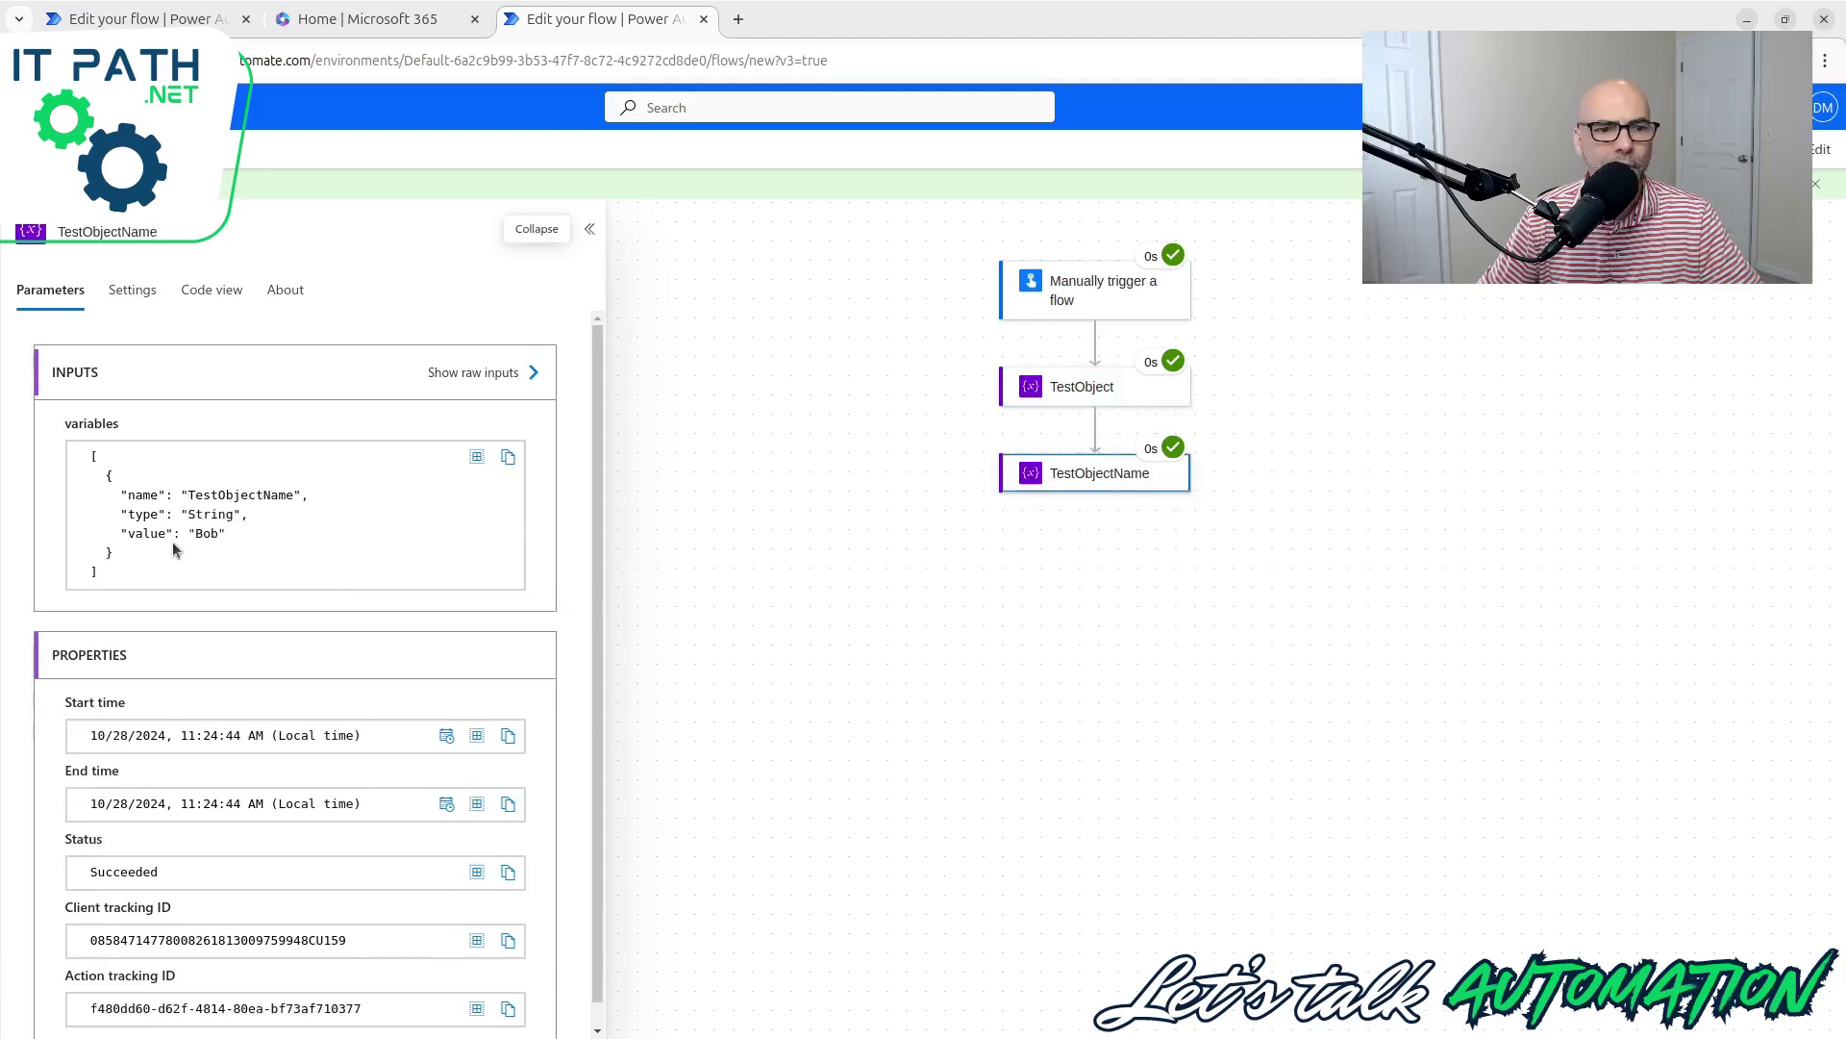
pyautogui.doubleClick(207, 532)
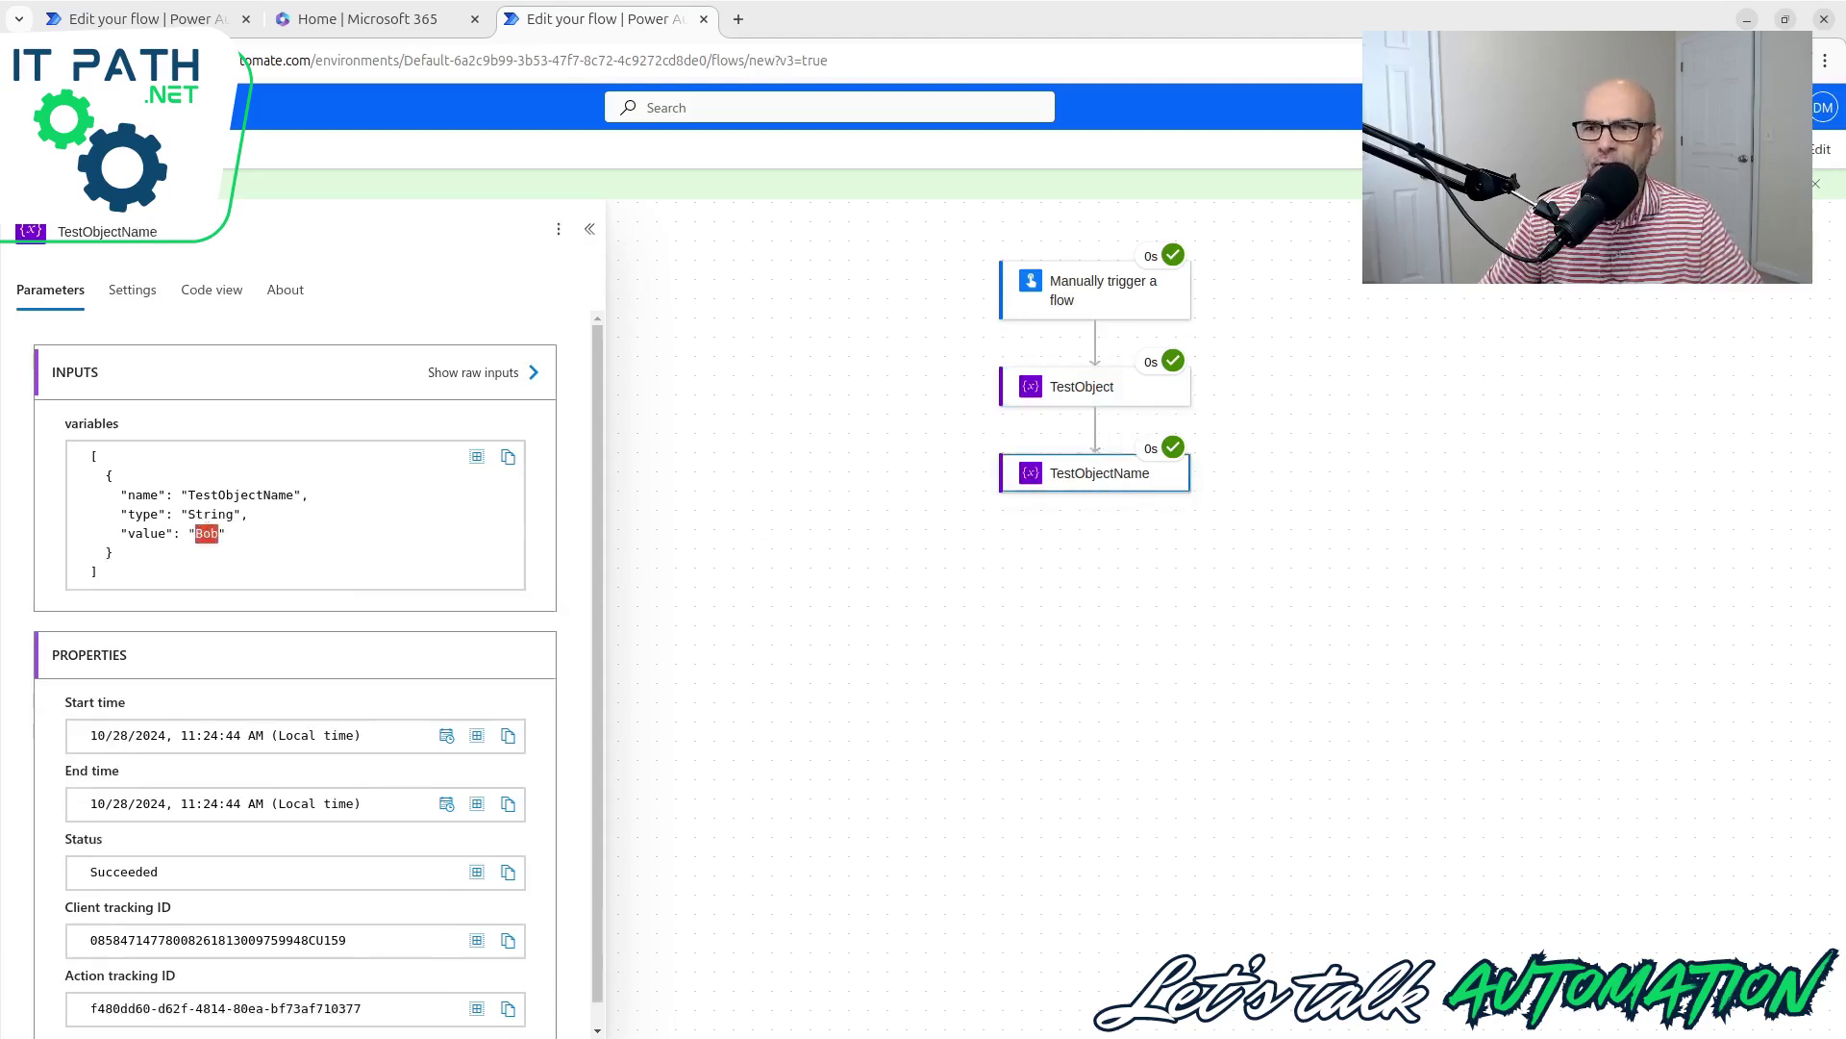
pyautogui.click(1822, 150)
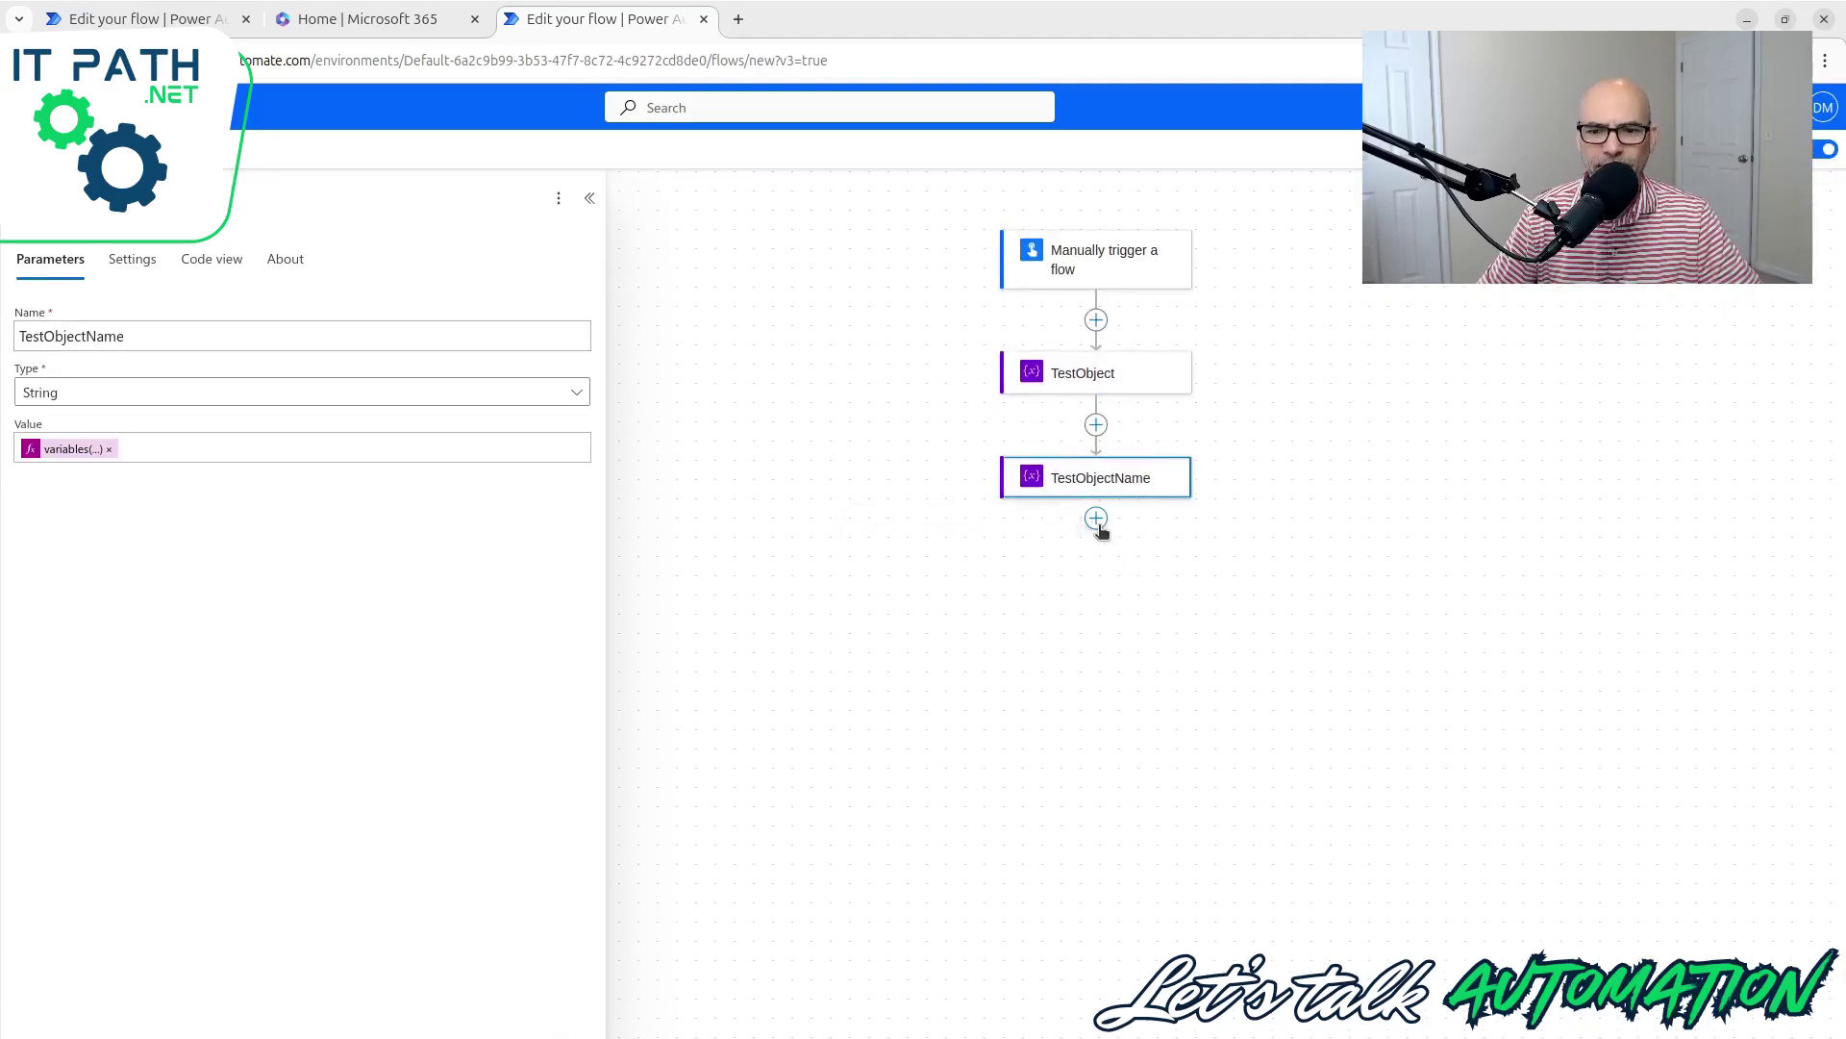
# Step: Add an Apply to each loop from the Control actions after TestObjectName
pyautogui.click(1097, 520)
pyautogui.click(1163, 527)
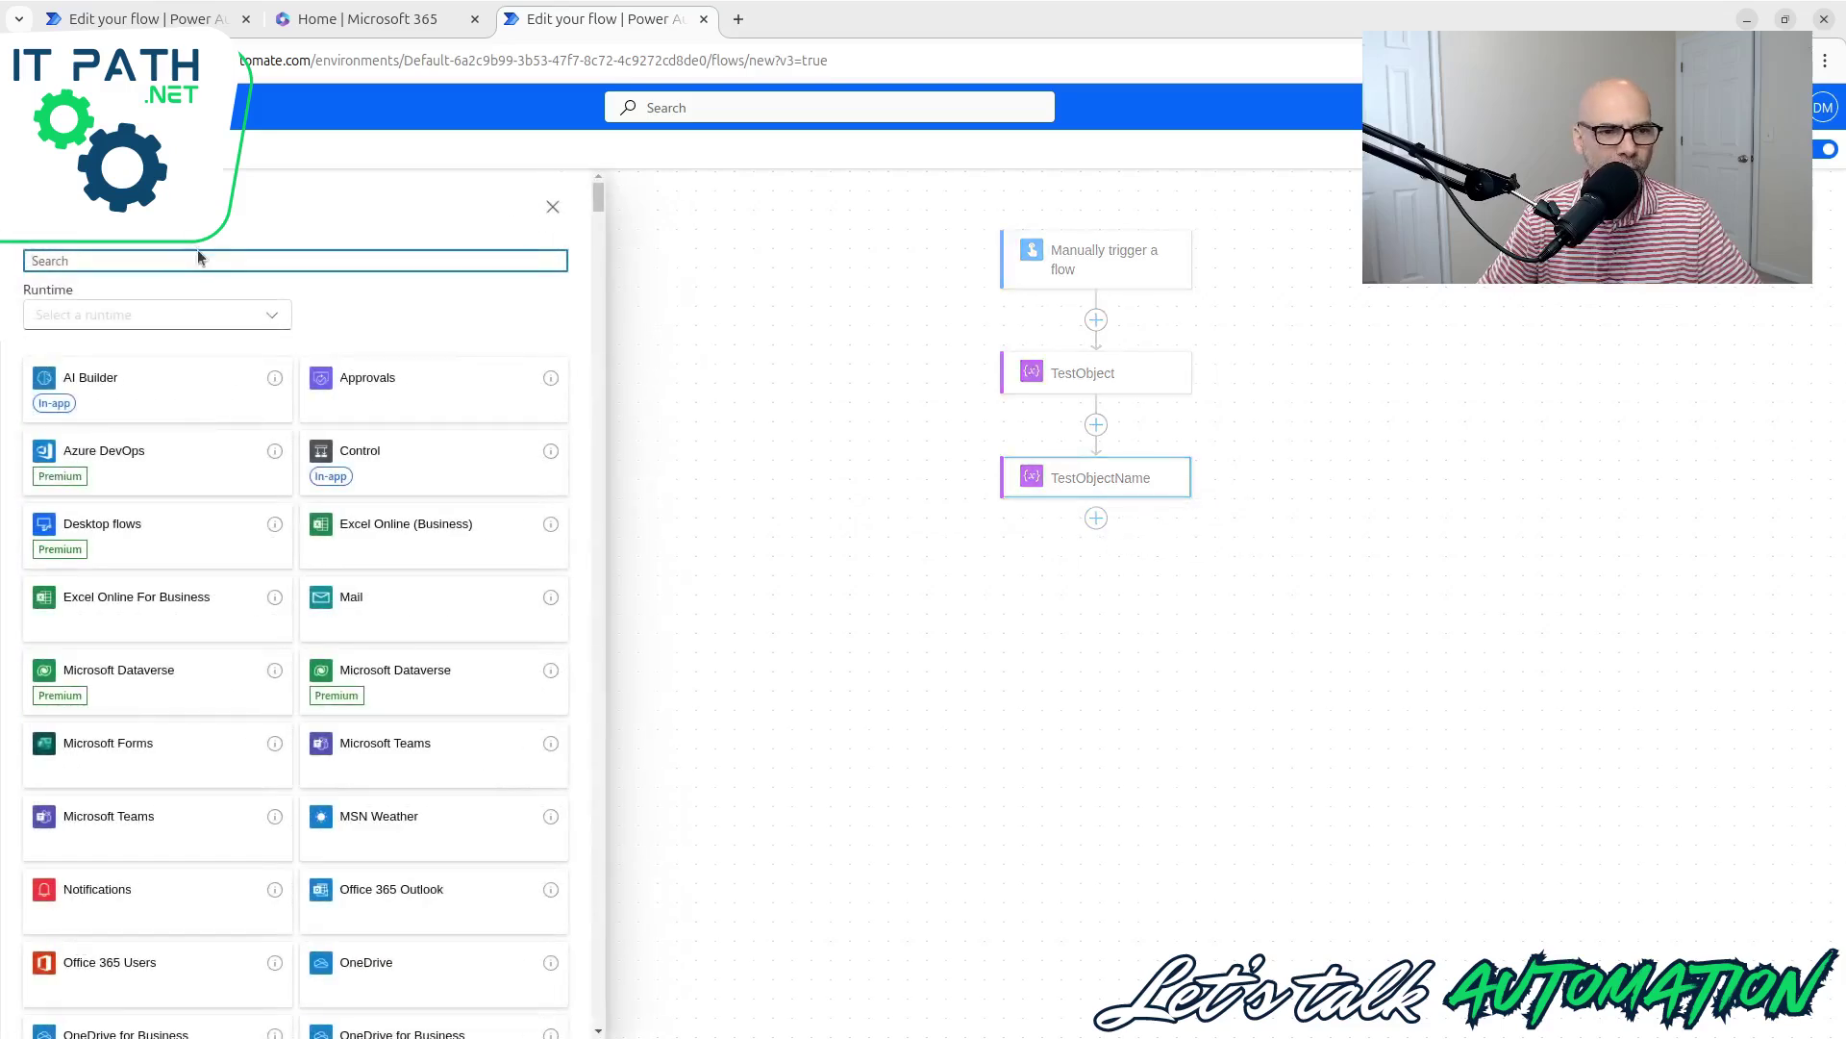
pyautogui.write('for')
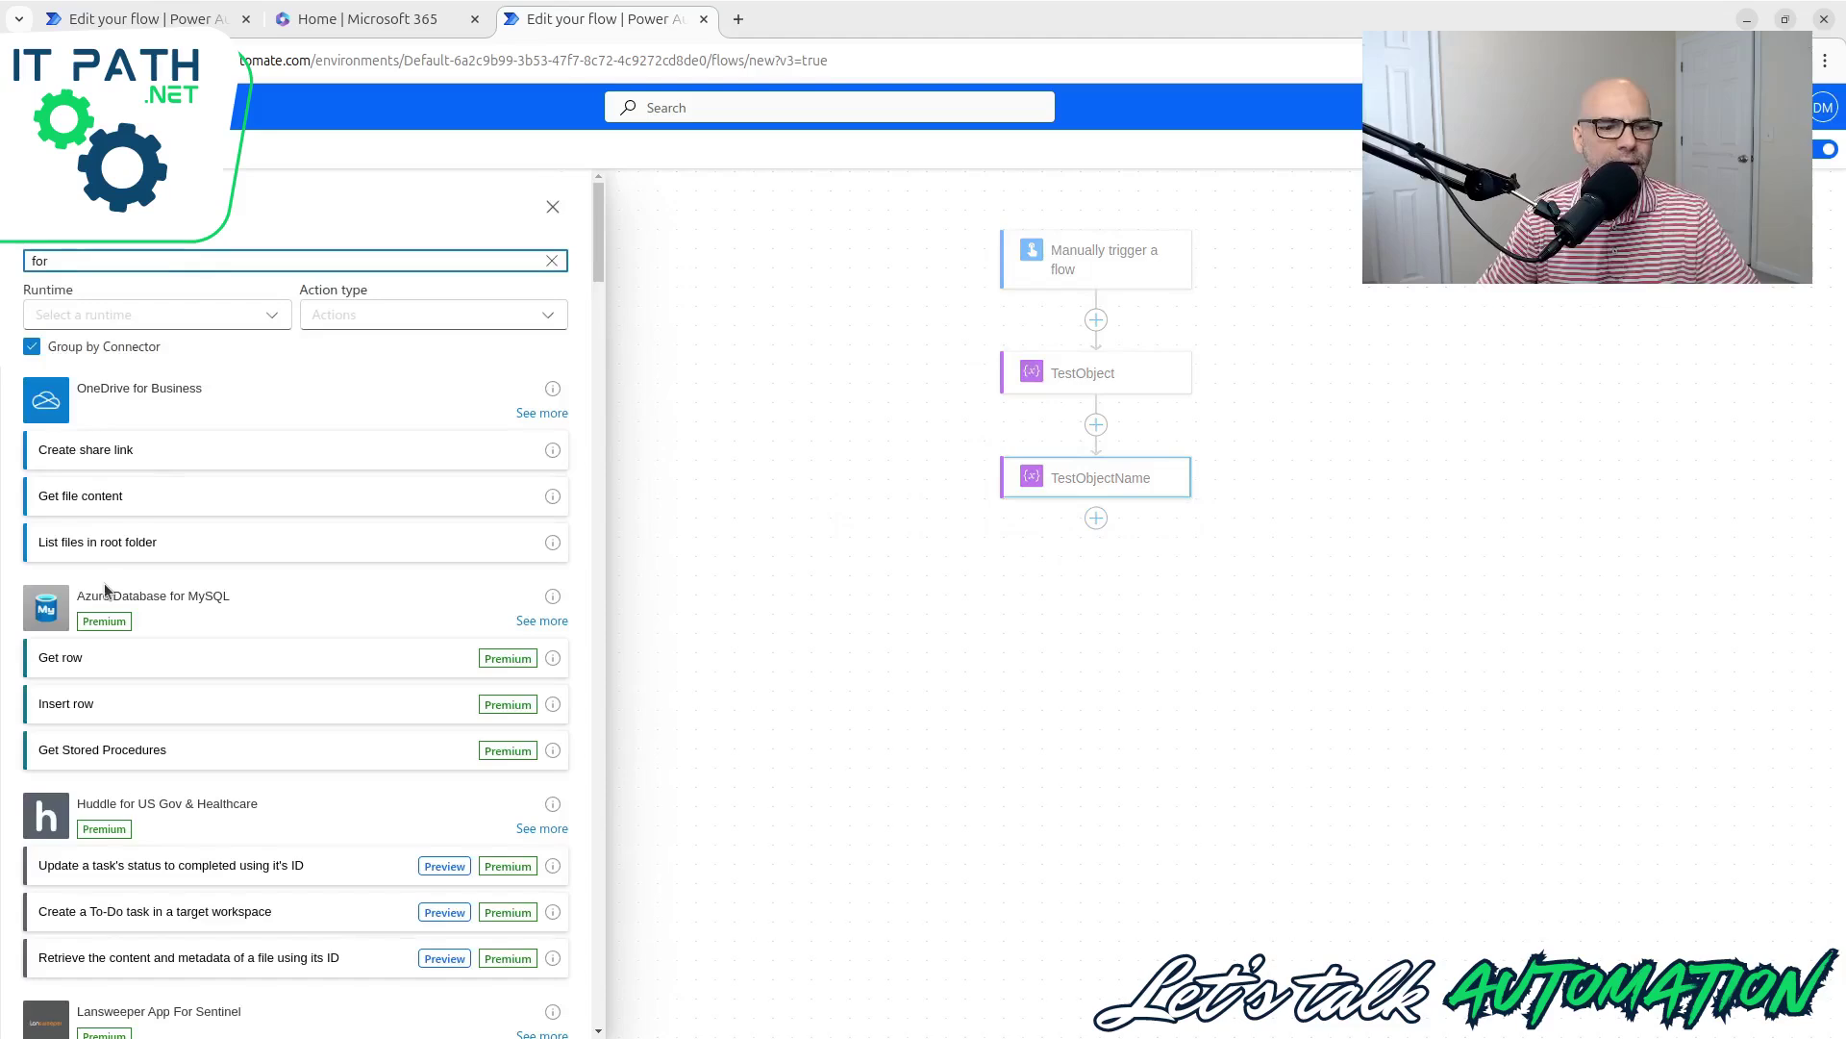
pyautogui.write(' each')
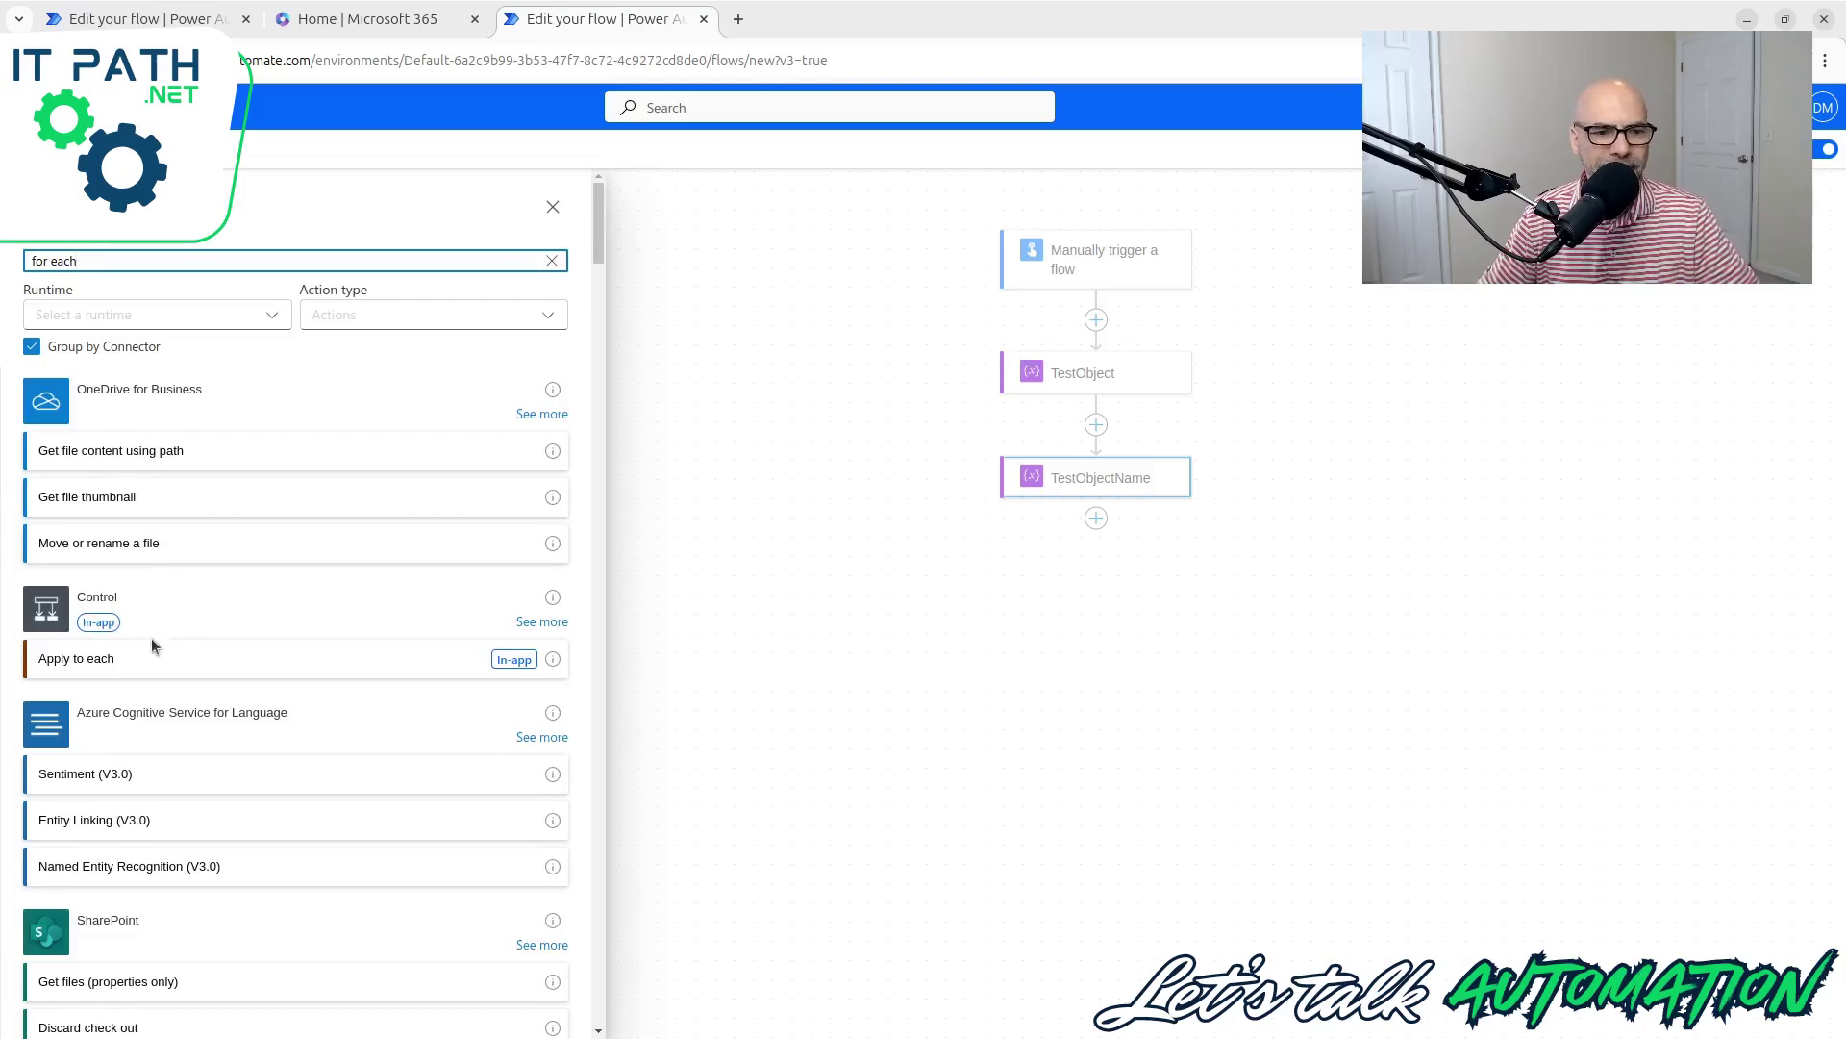
pyautogui.click(538, 622)
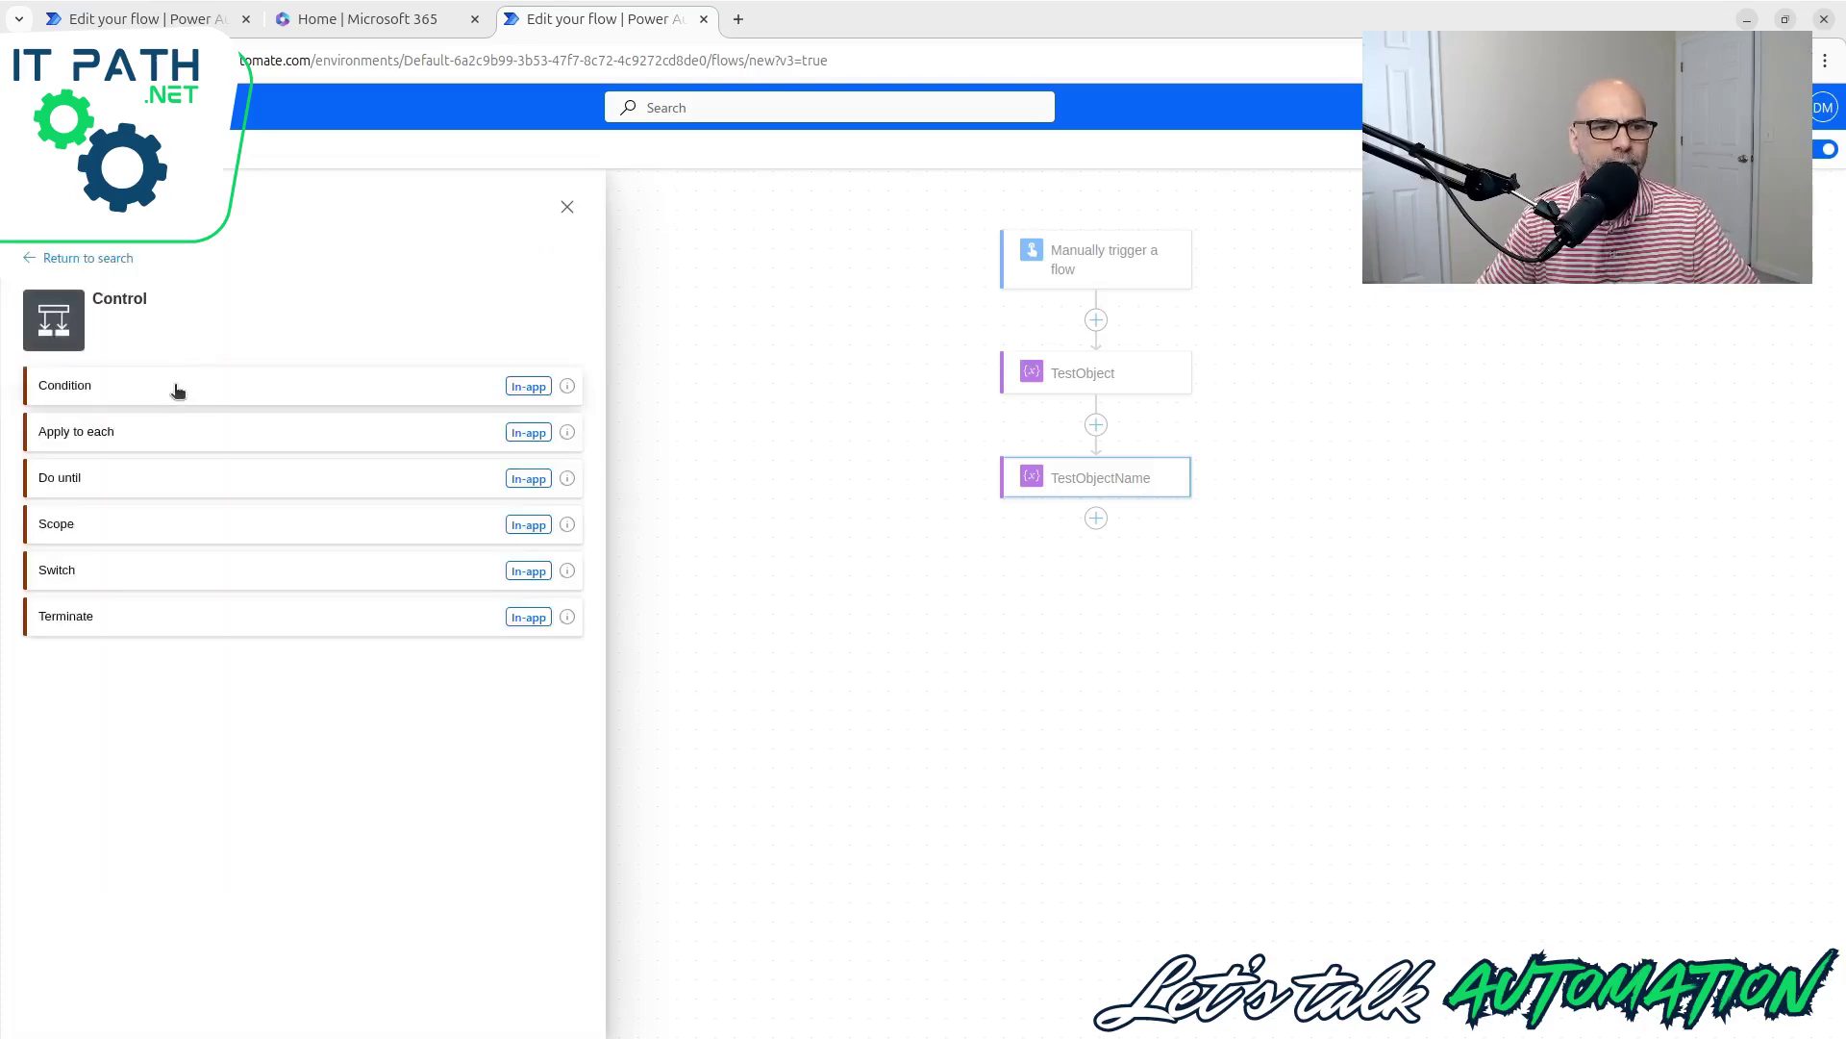
pyautogui.click(89, 431)
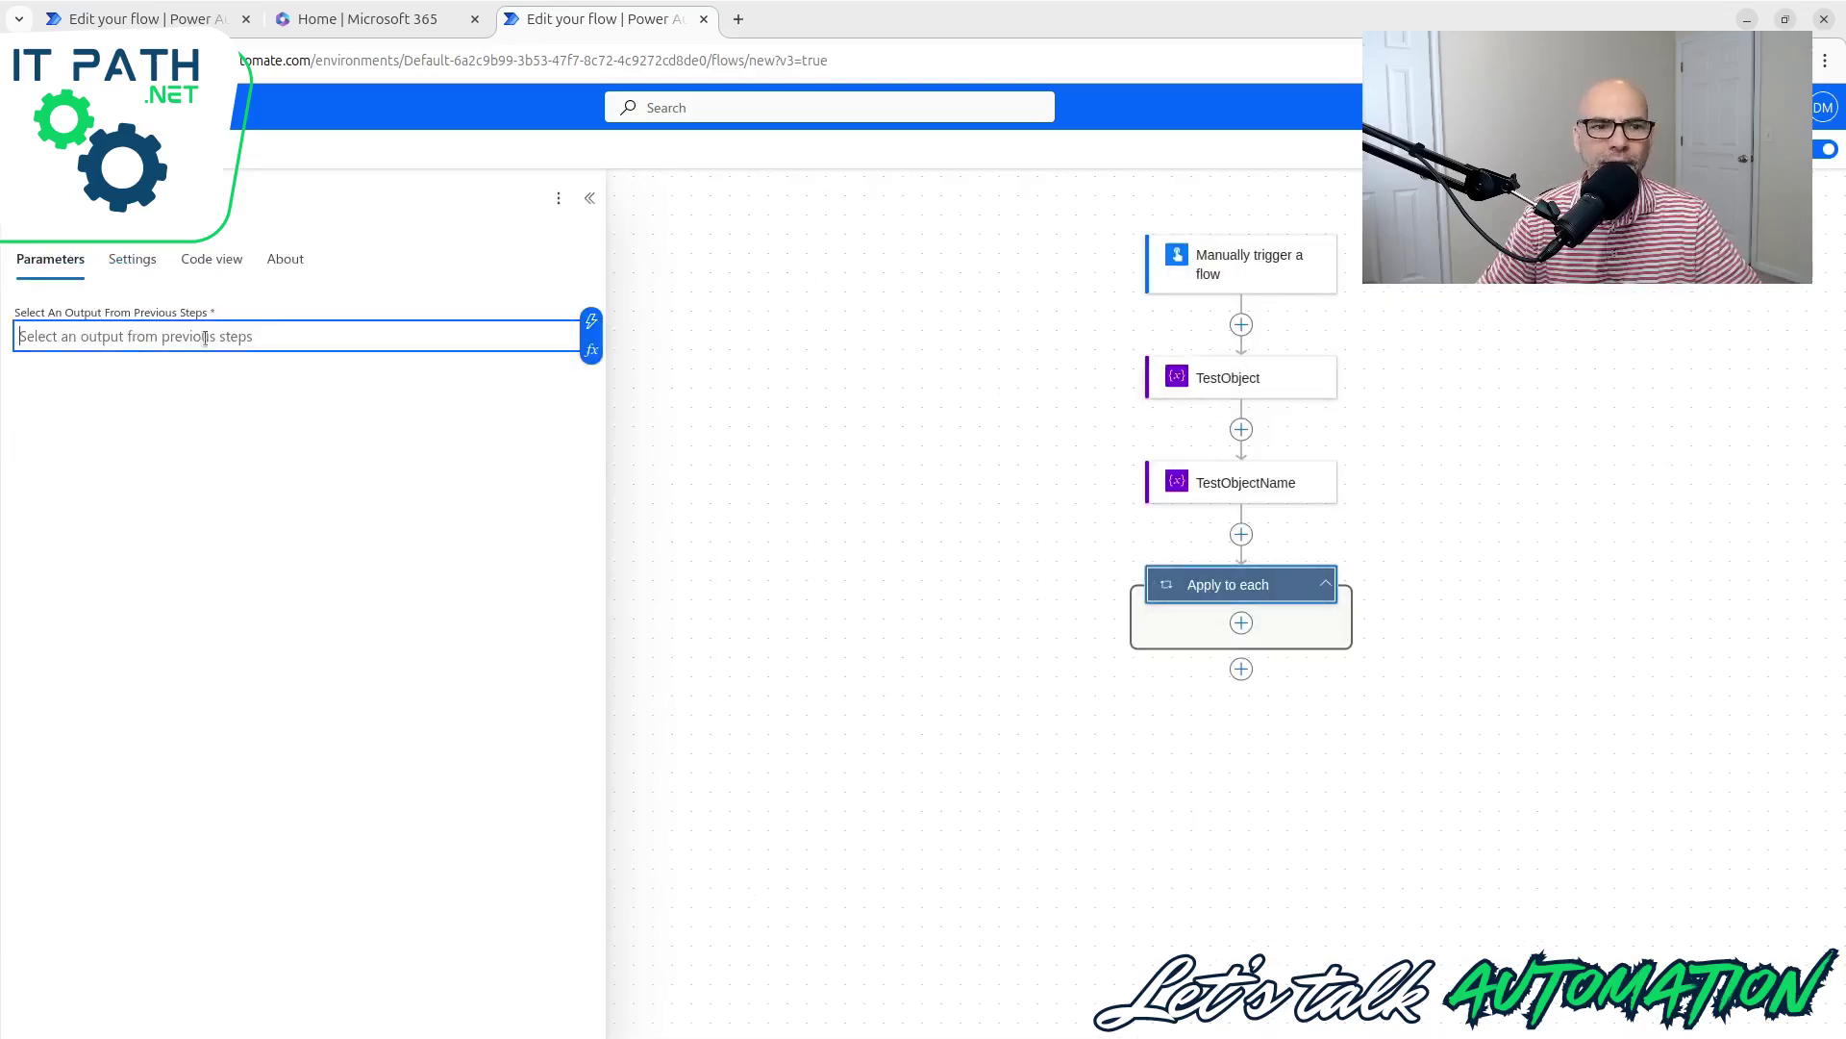
# Step: Look at the dynamic content available for the loop input and review the TestObject JSON value
pyautogui.click(592, 352)
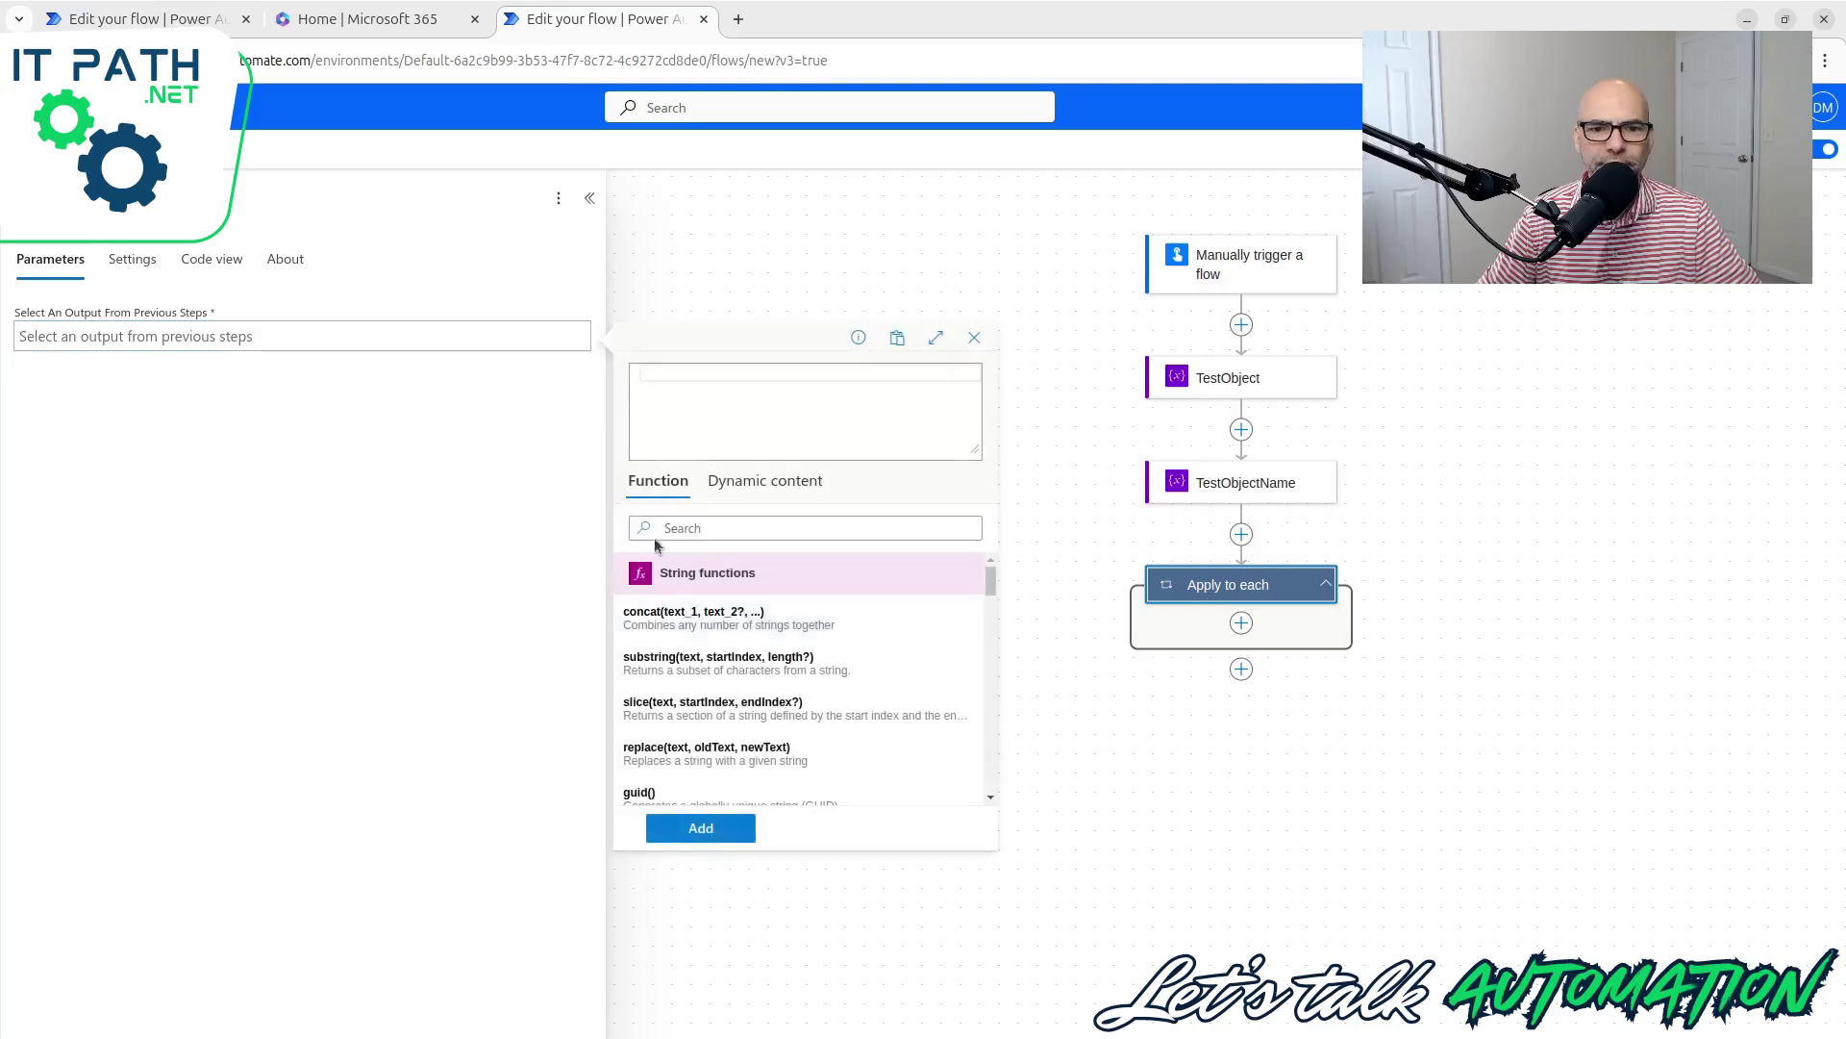
pyautogui.click(742, 481)
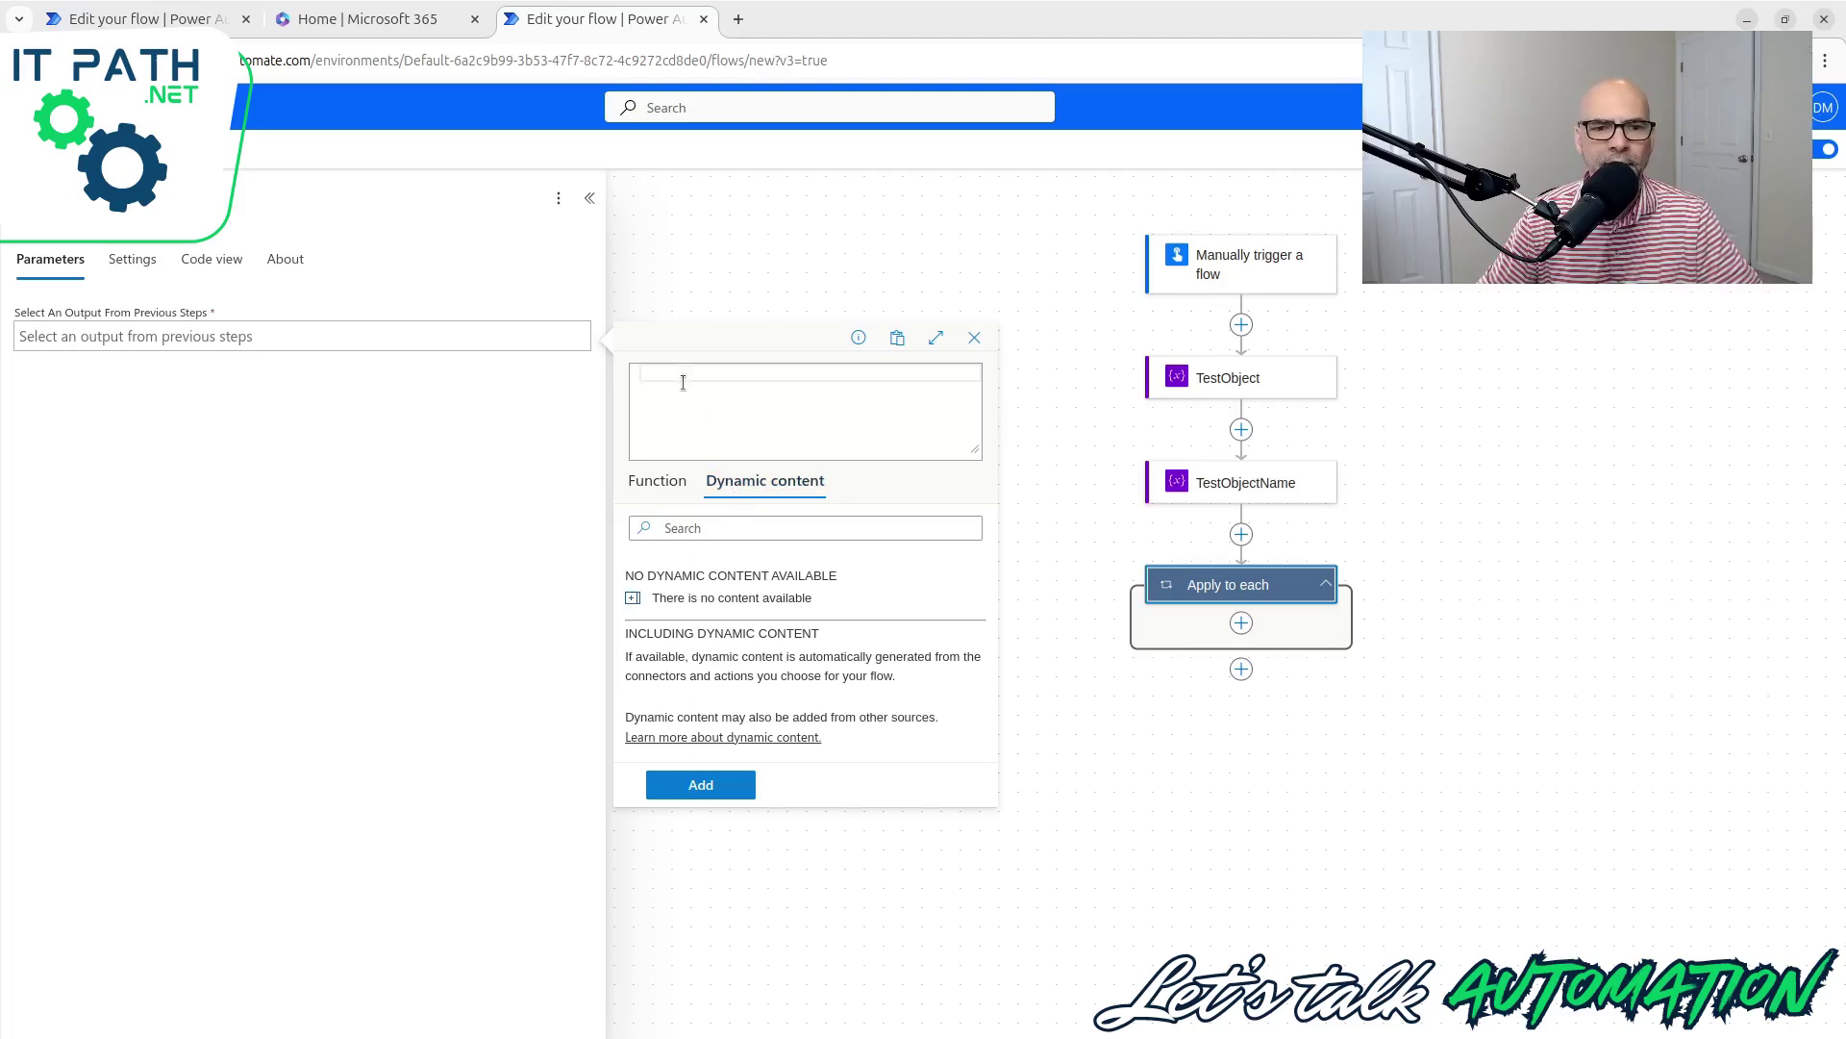
pyautogui.click(1111, 401)
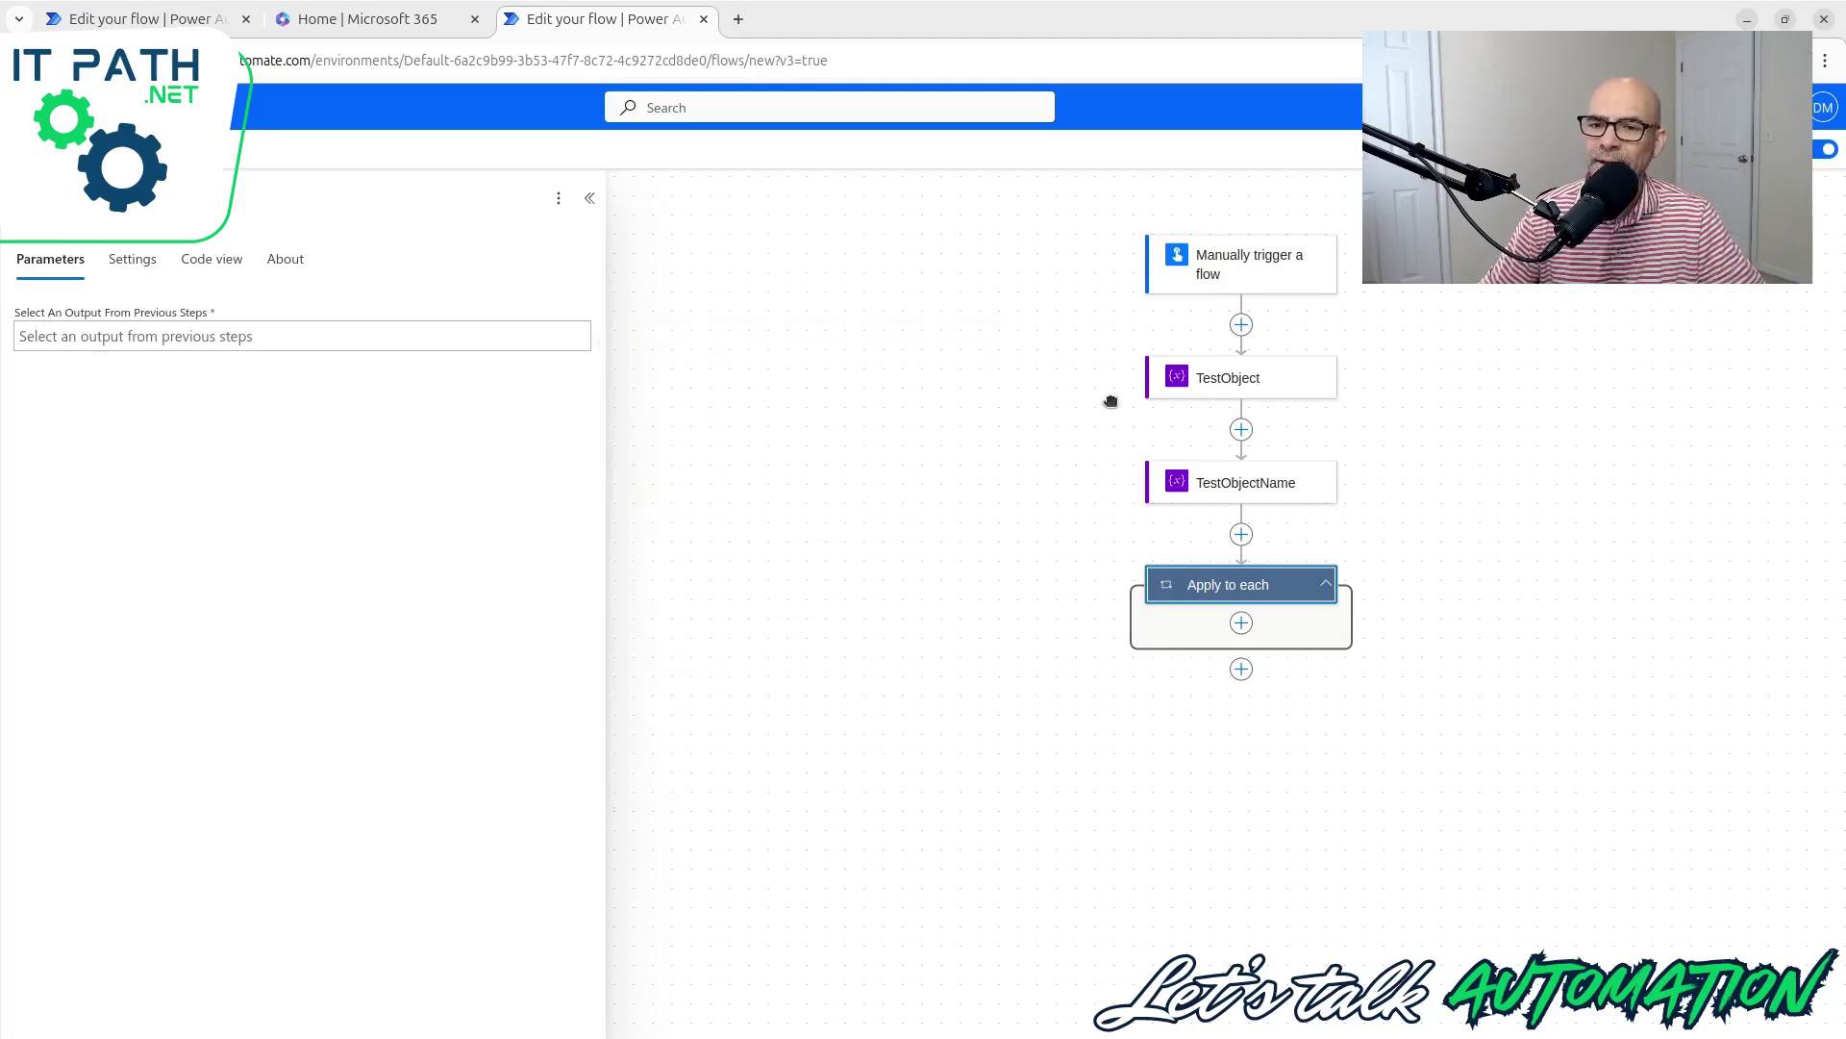
pyautogui.click(1164, 390)
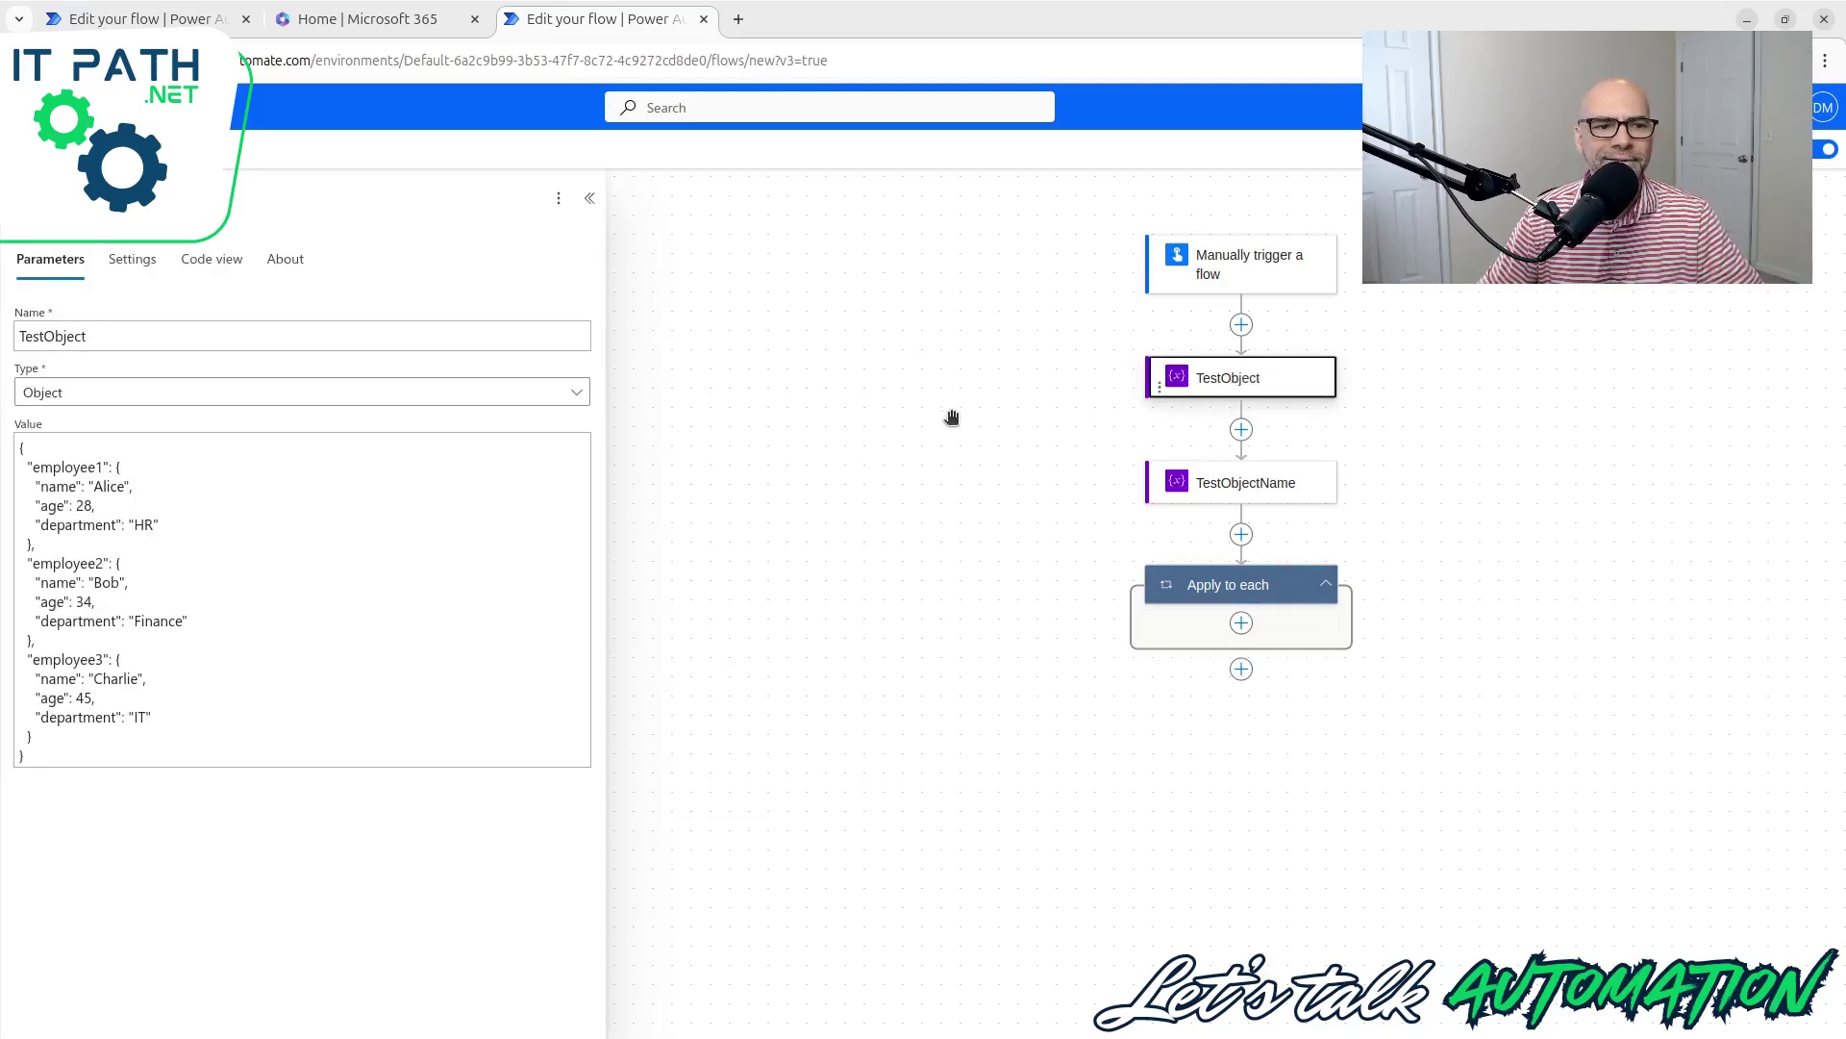
pyautogui.moveTo(21, 451); pyautogui.dragTo(107, 758)
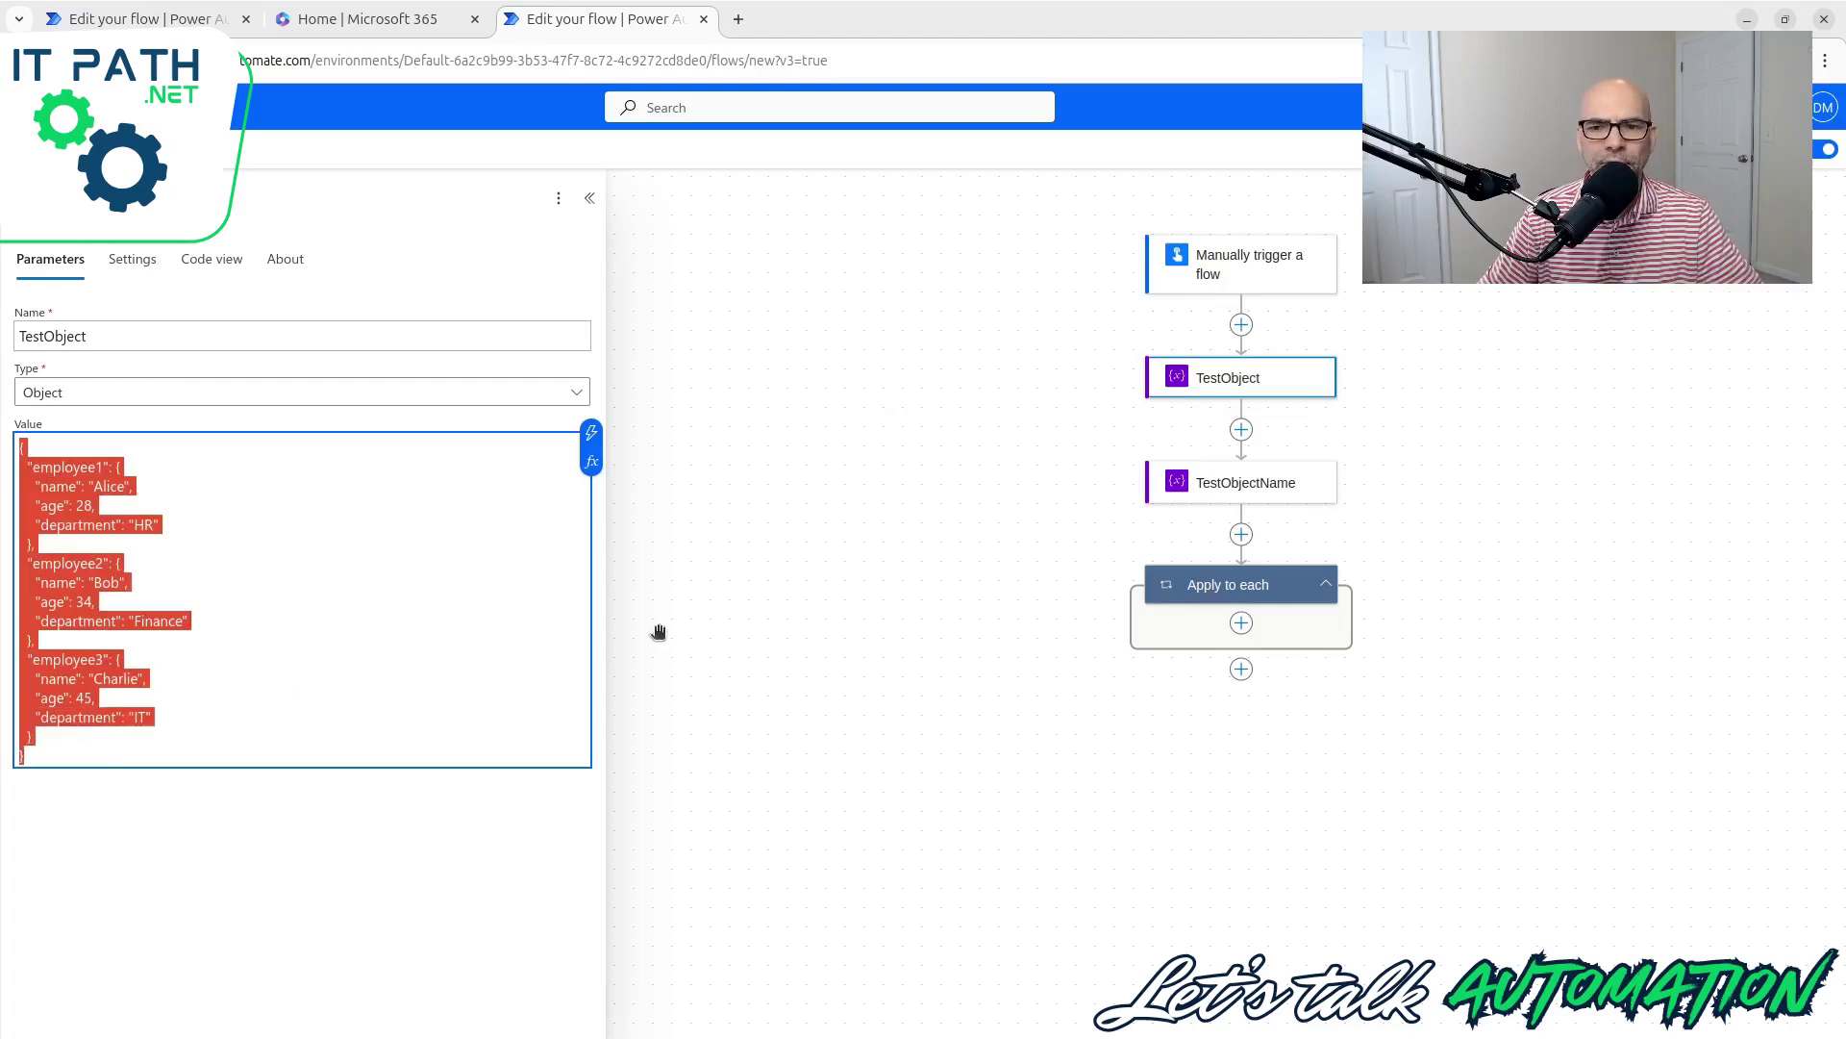
pyautogui.click(735, 565)
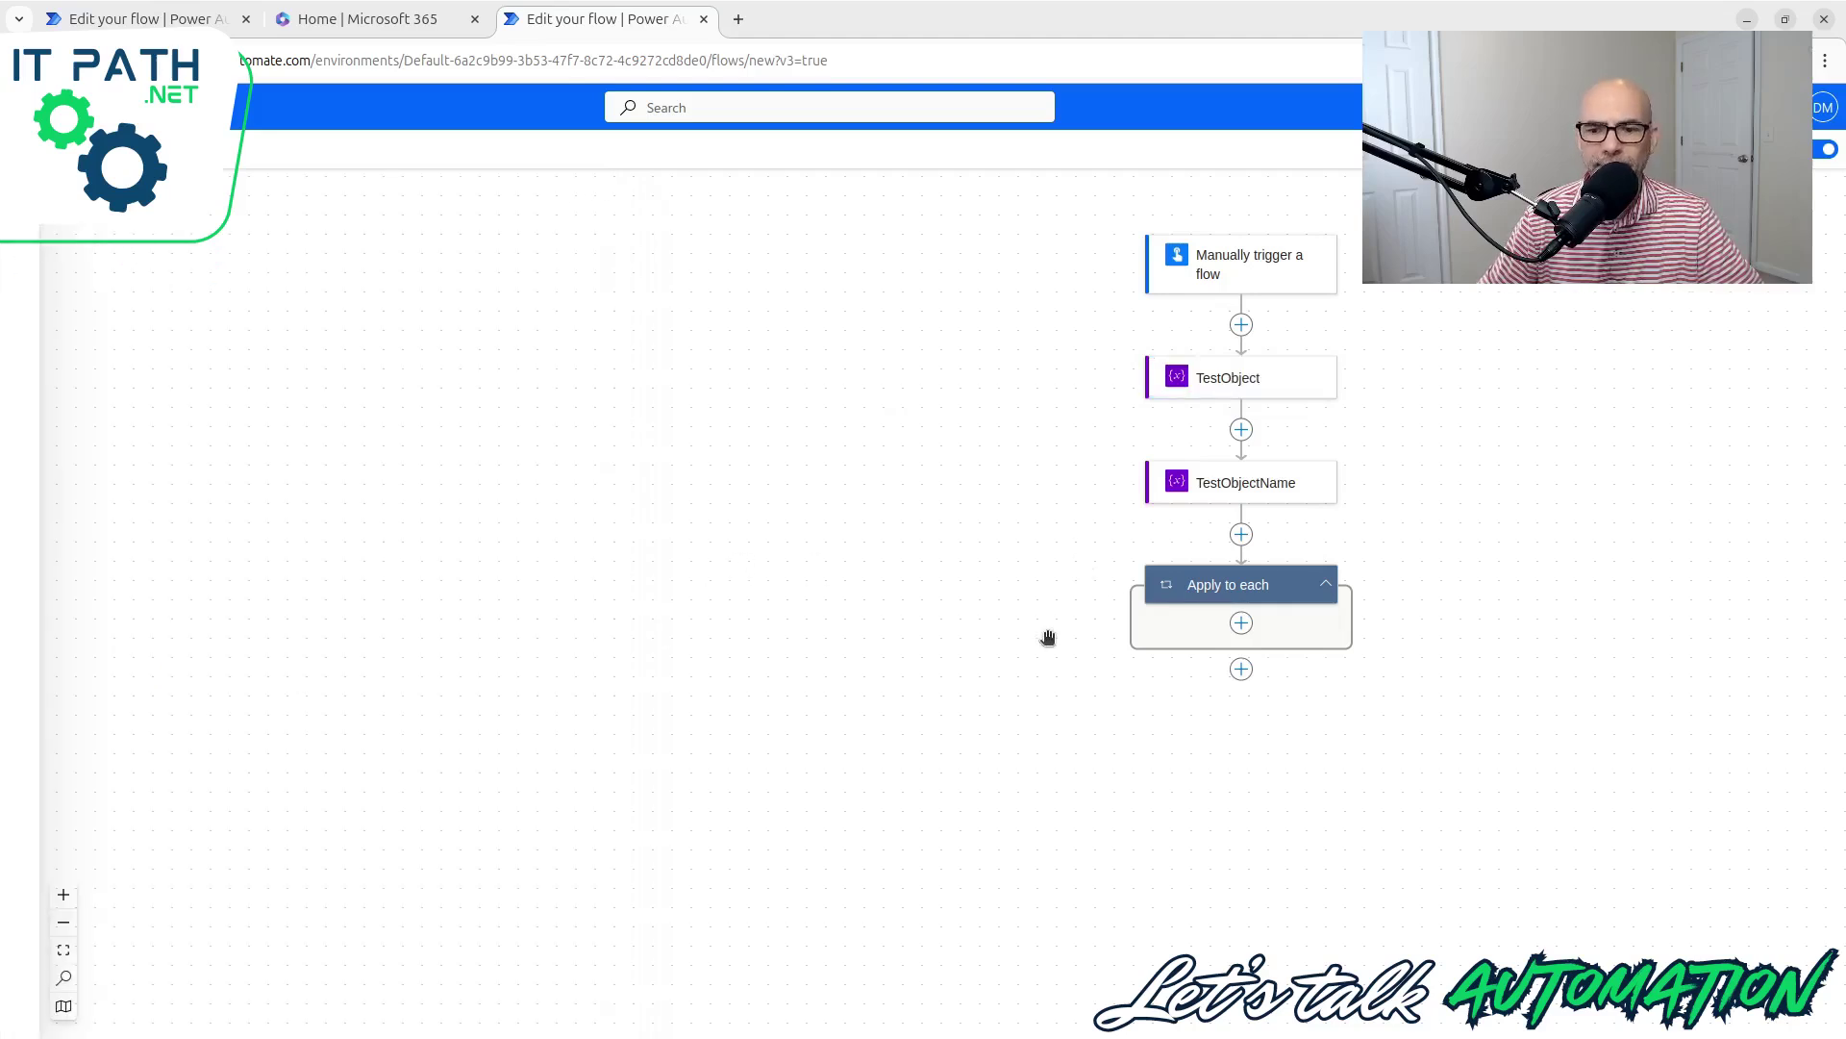
# Step: Delete the Apply to each loop and insert an Initialize variable step after TestObjectName
pyautogui.rightClick(1189, 577)
pyautogui.click(1226, 590)
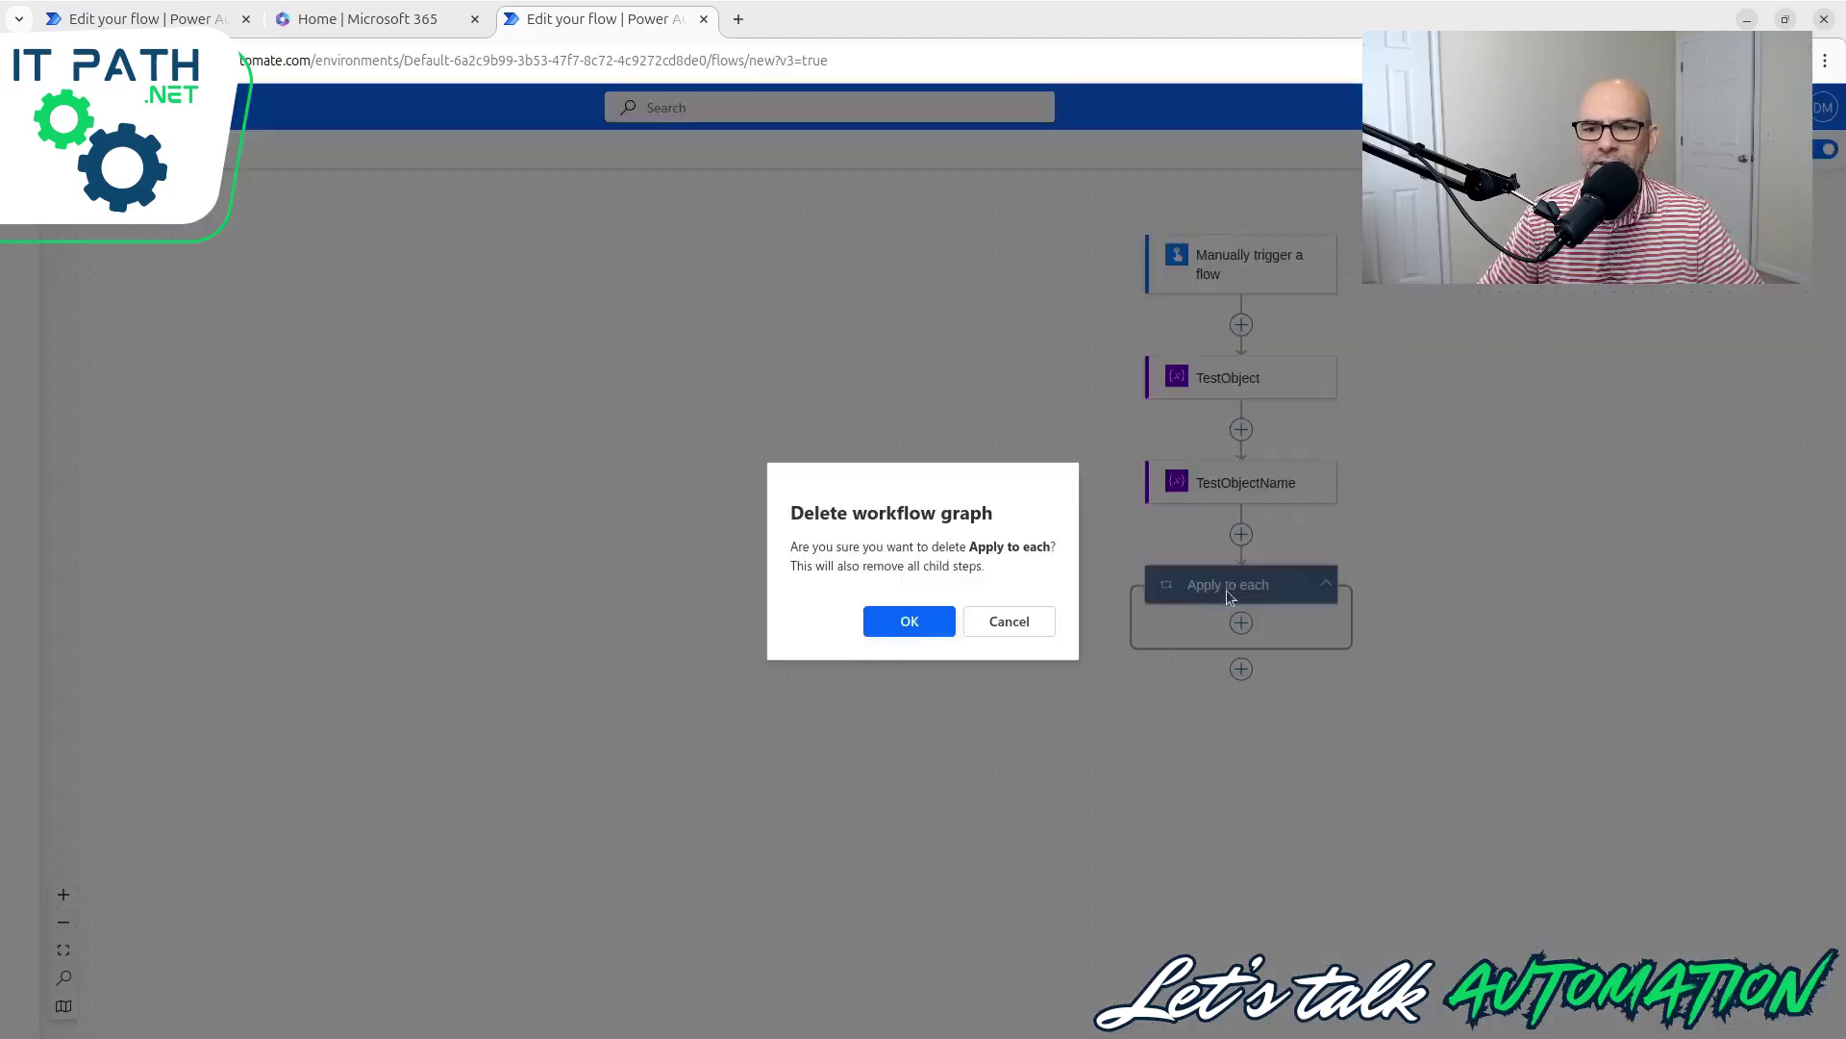
pyautogui.click(923, 630)
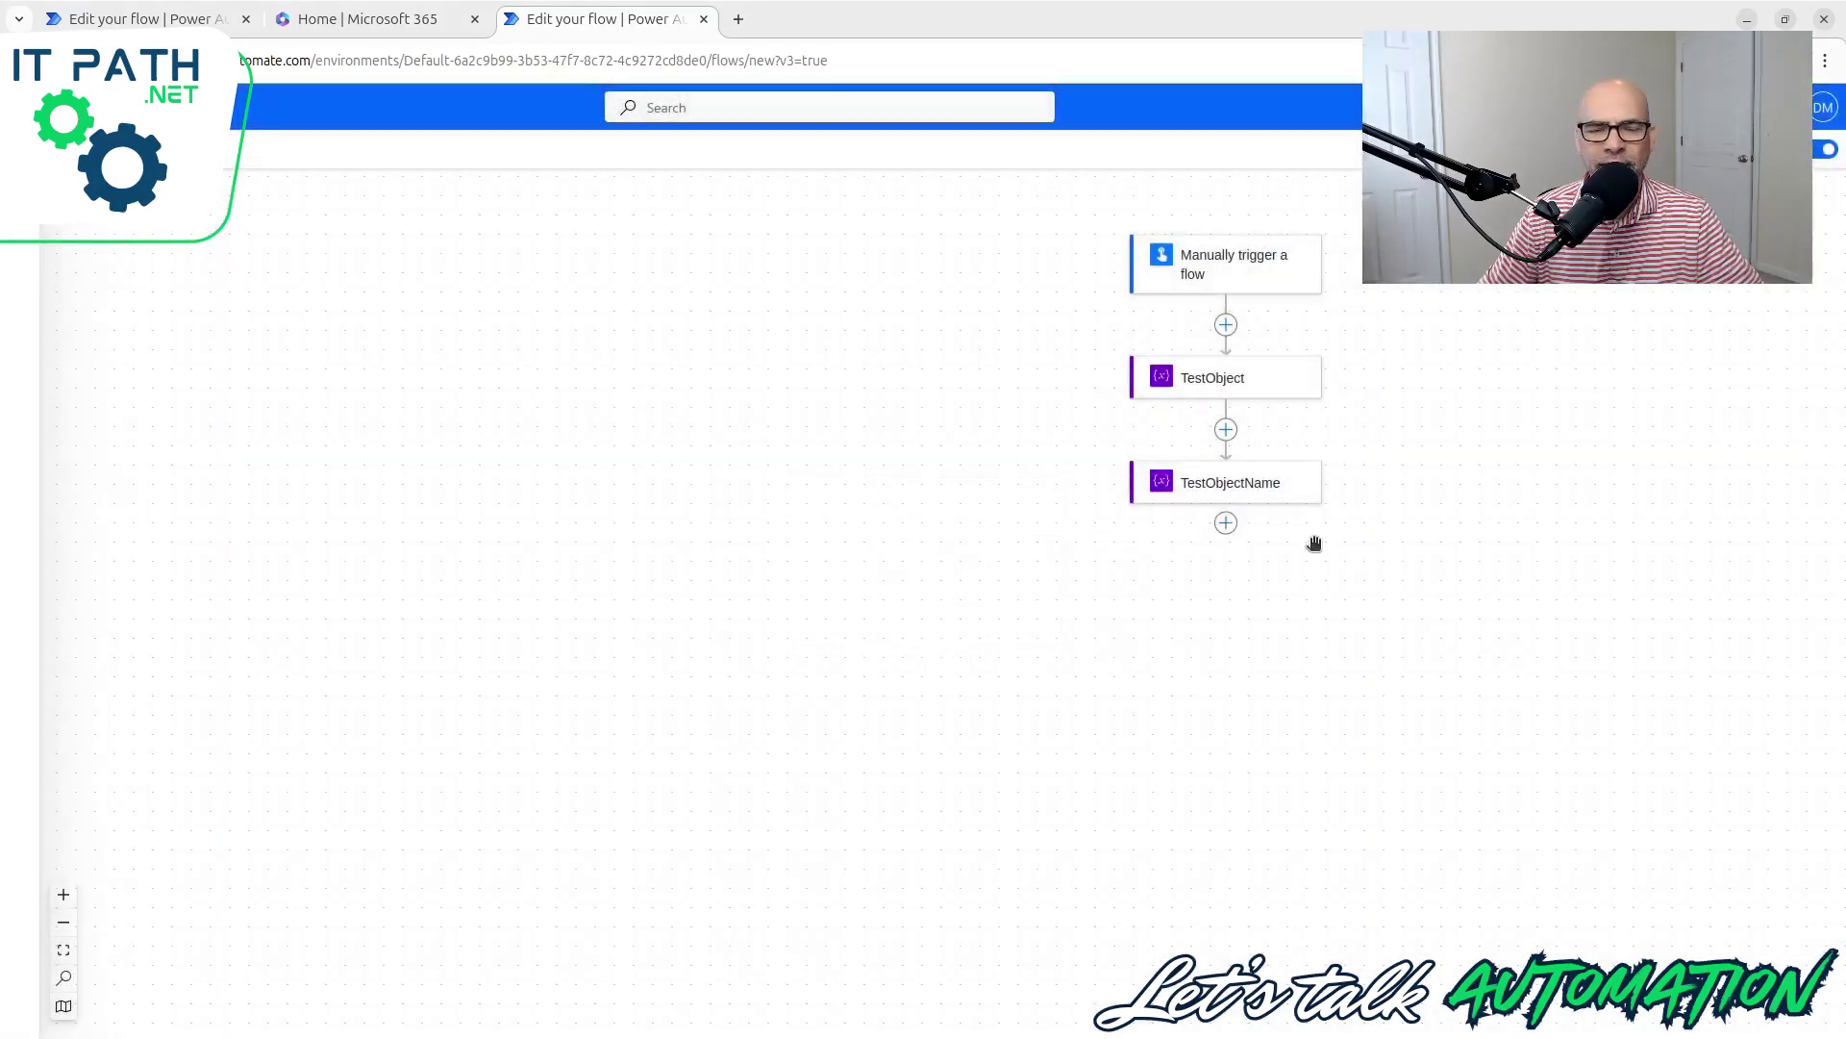
pyautogui.click(1226, 523)
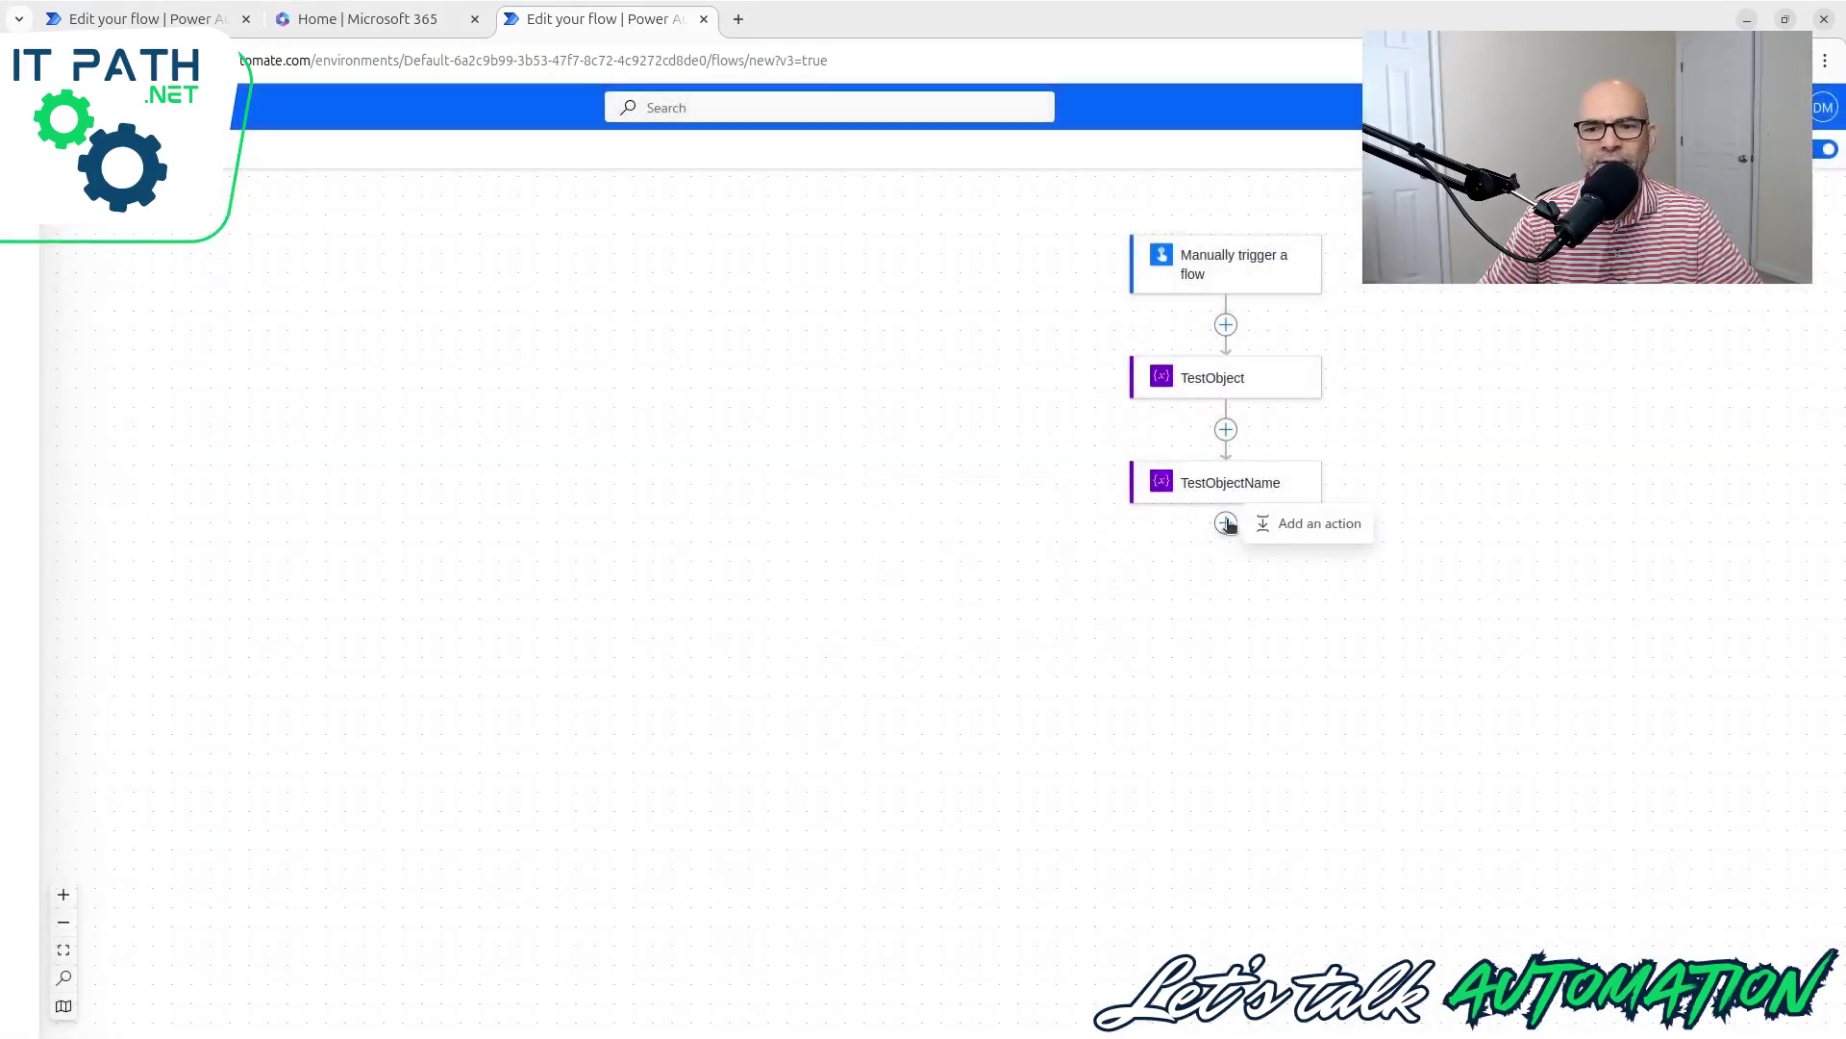
pyautogui.click(1306, 525)
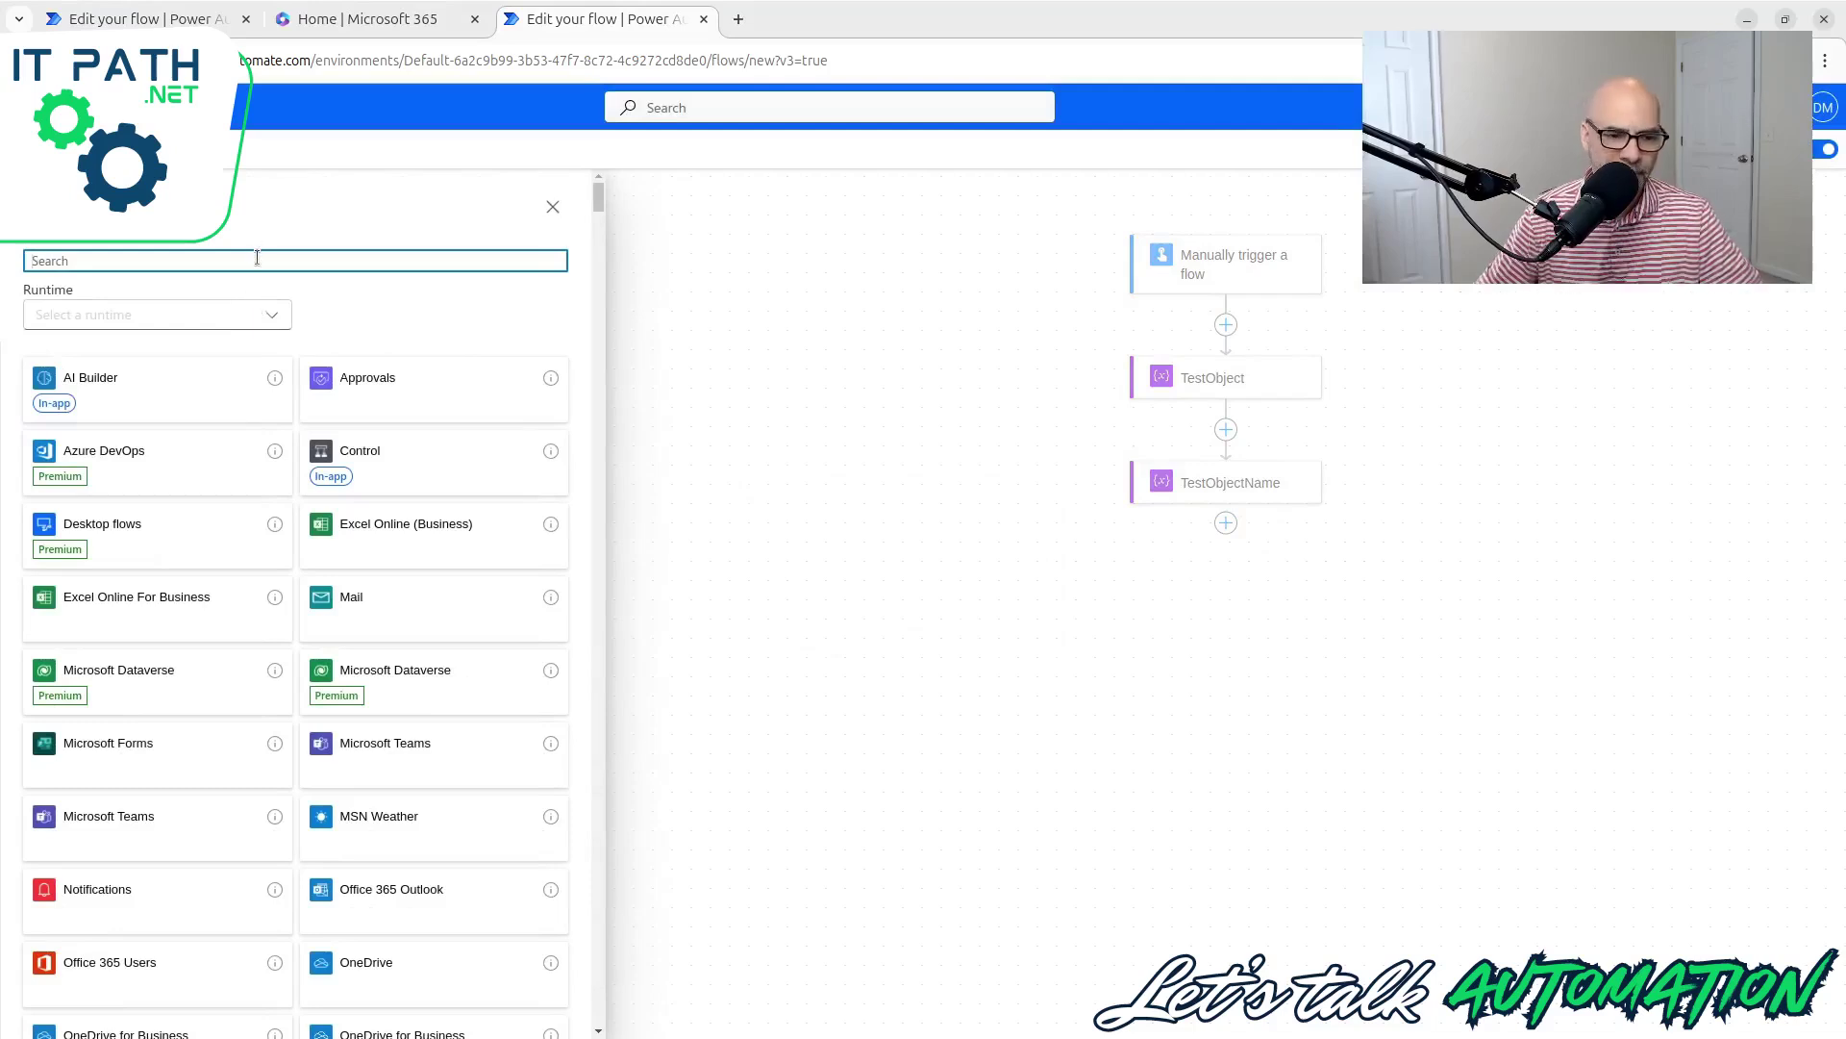
pyautogui.write('init')
pyautogui.click(194, 555)
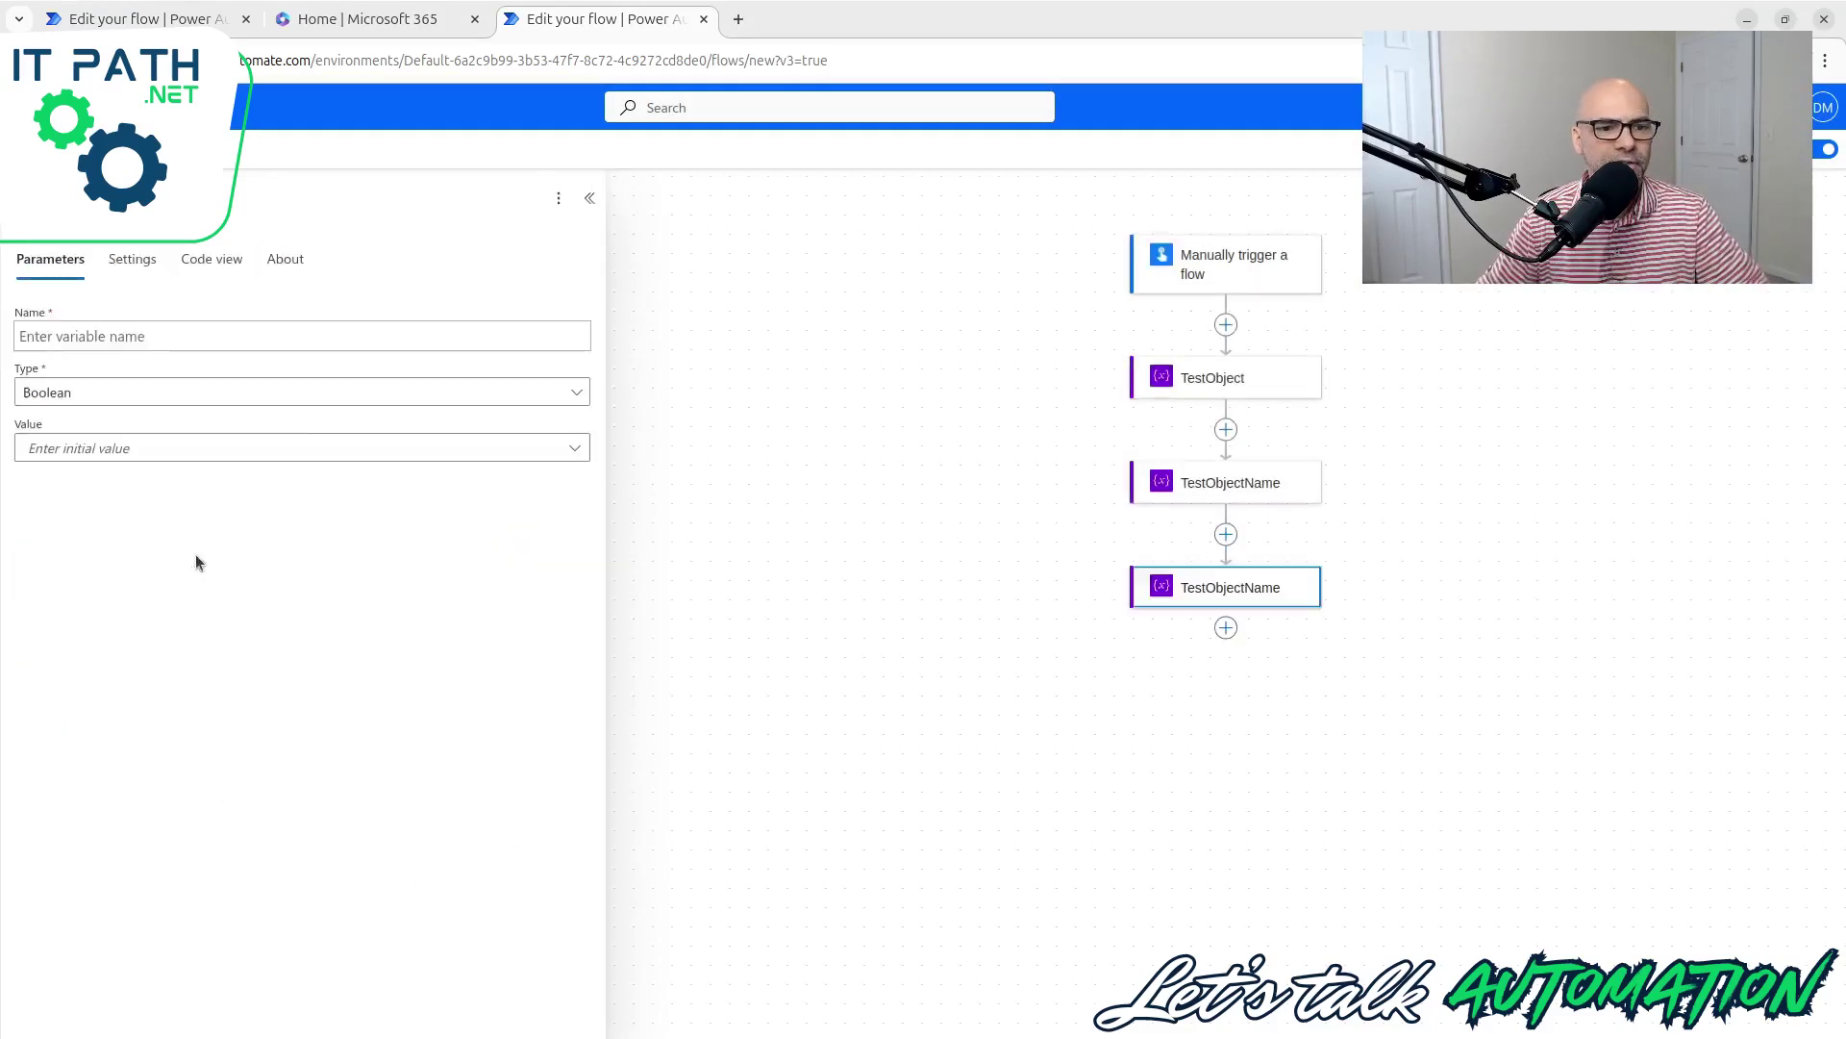
# Step: Name the variable TestArray with type Array, and rename the step TestArray
pyautogui.click(236, 339)
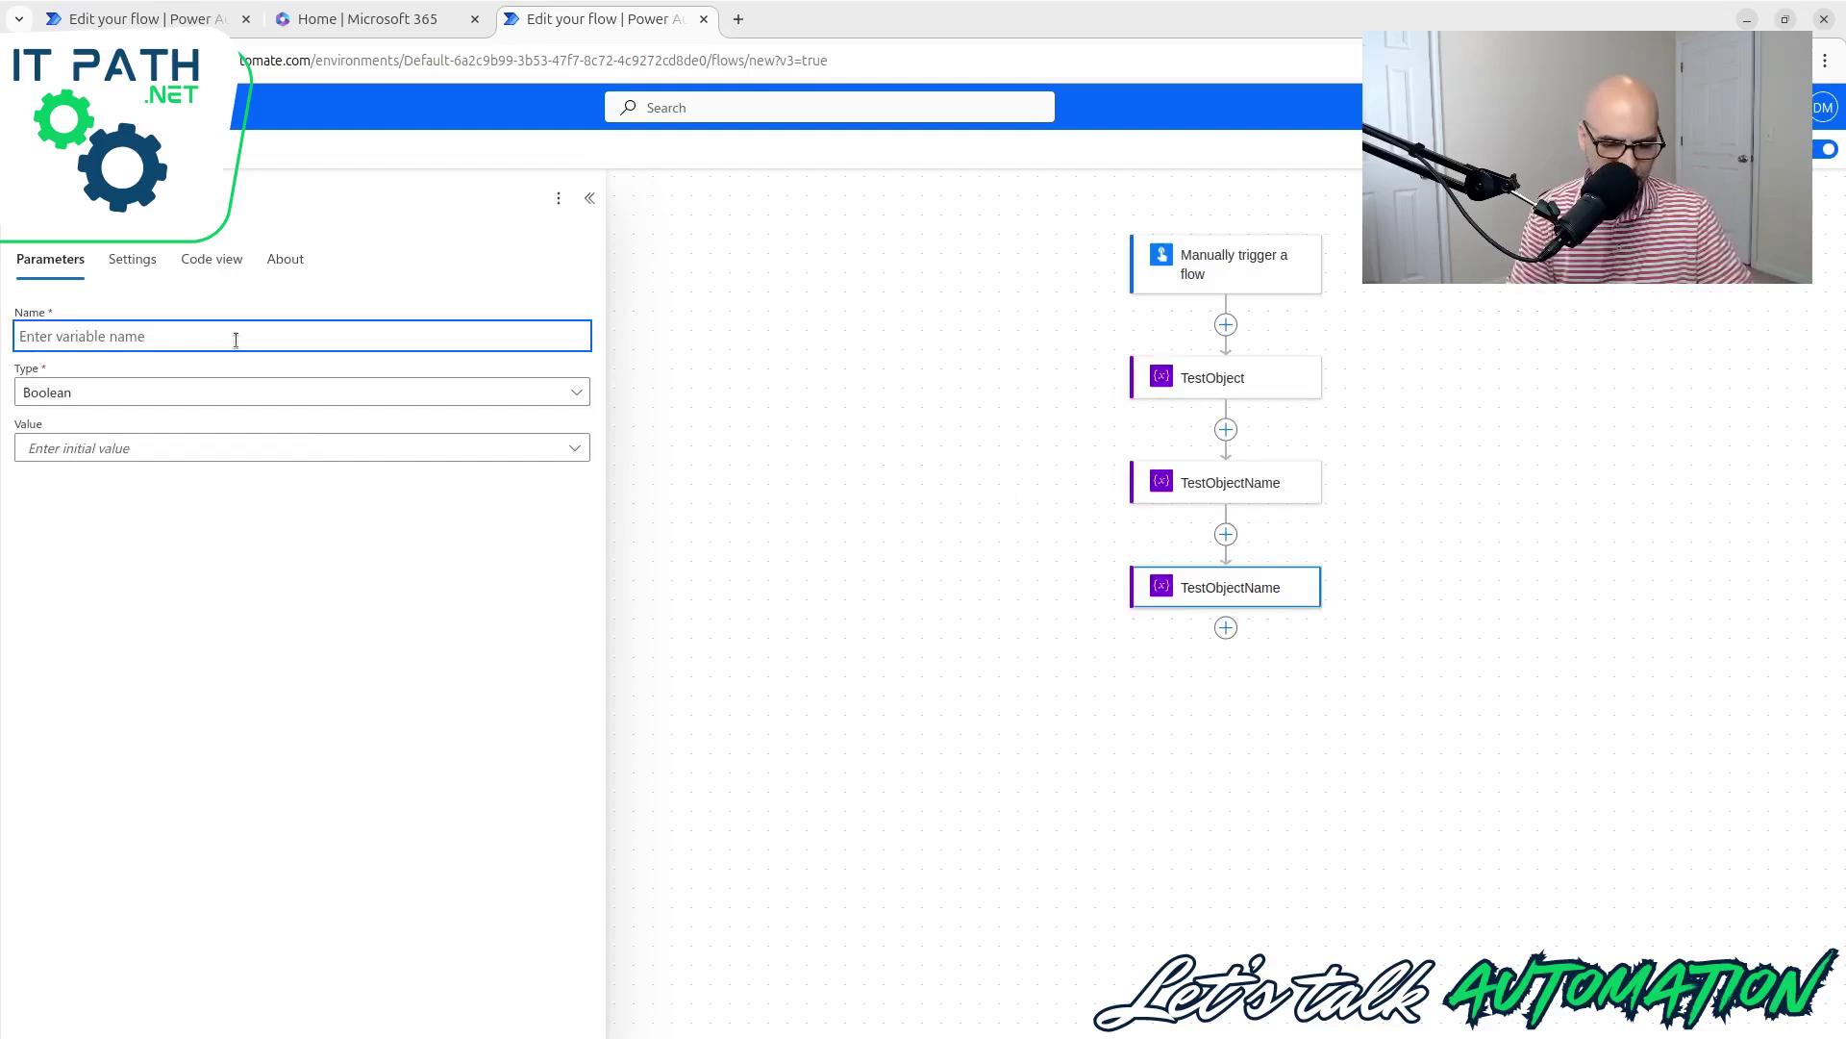
pyautogui.write('Test')
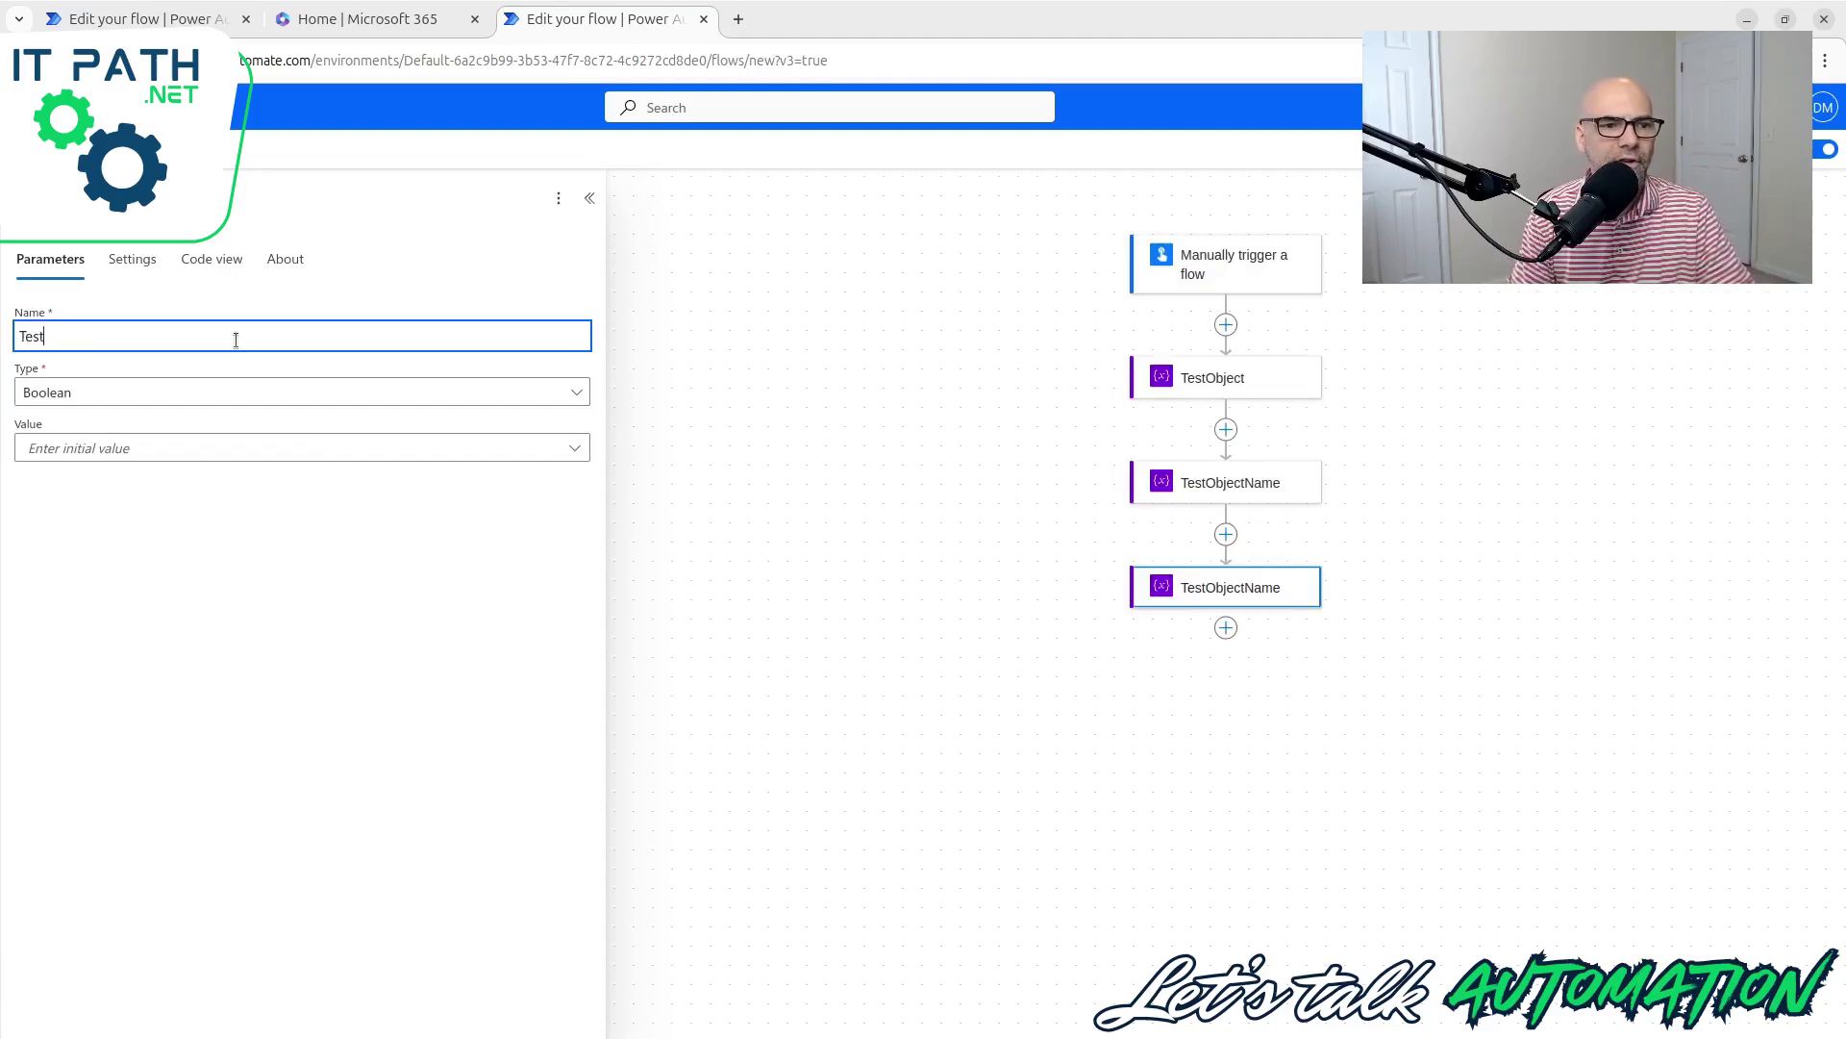
pyautogui.write('Array')
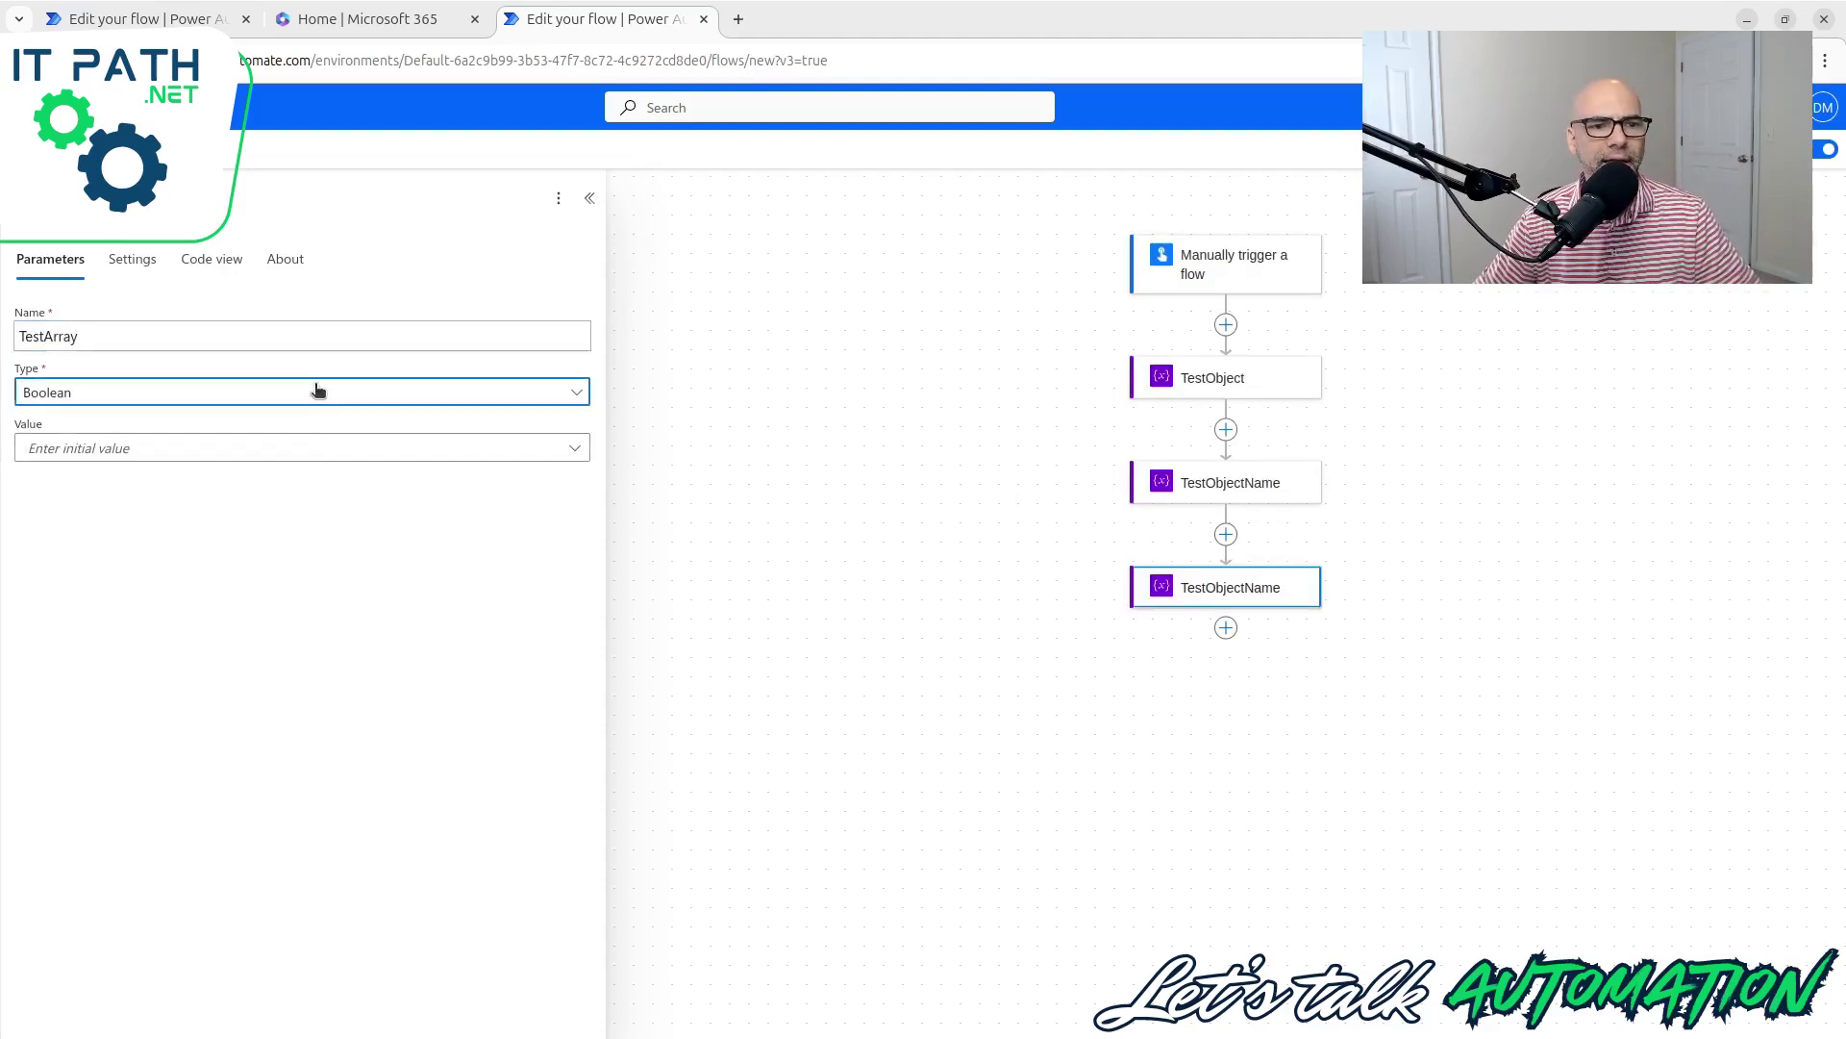
pyautogui.click(317, 391)
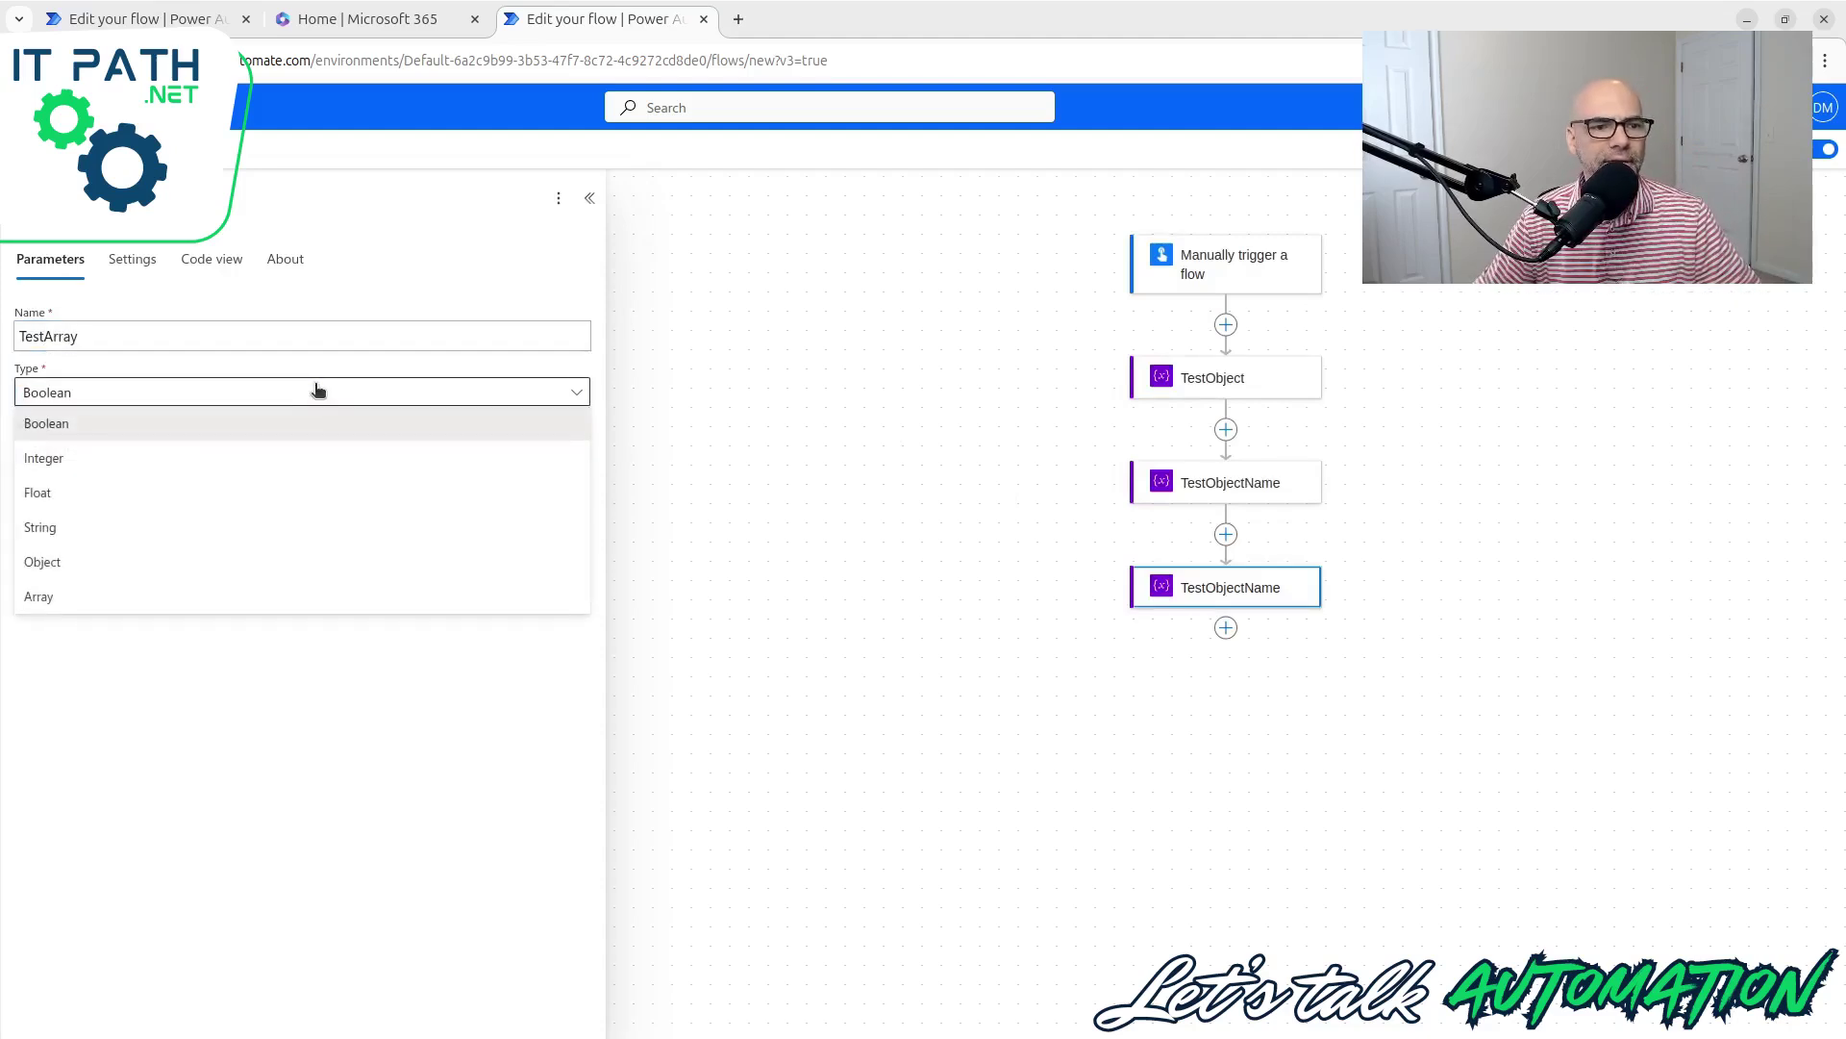
pyautogui.click(247, 597)
pyautogui.click(134, 445)
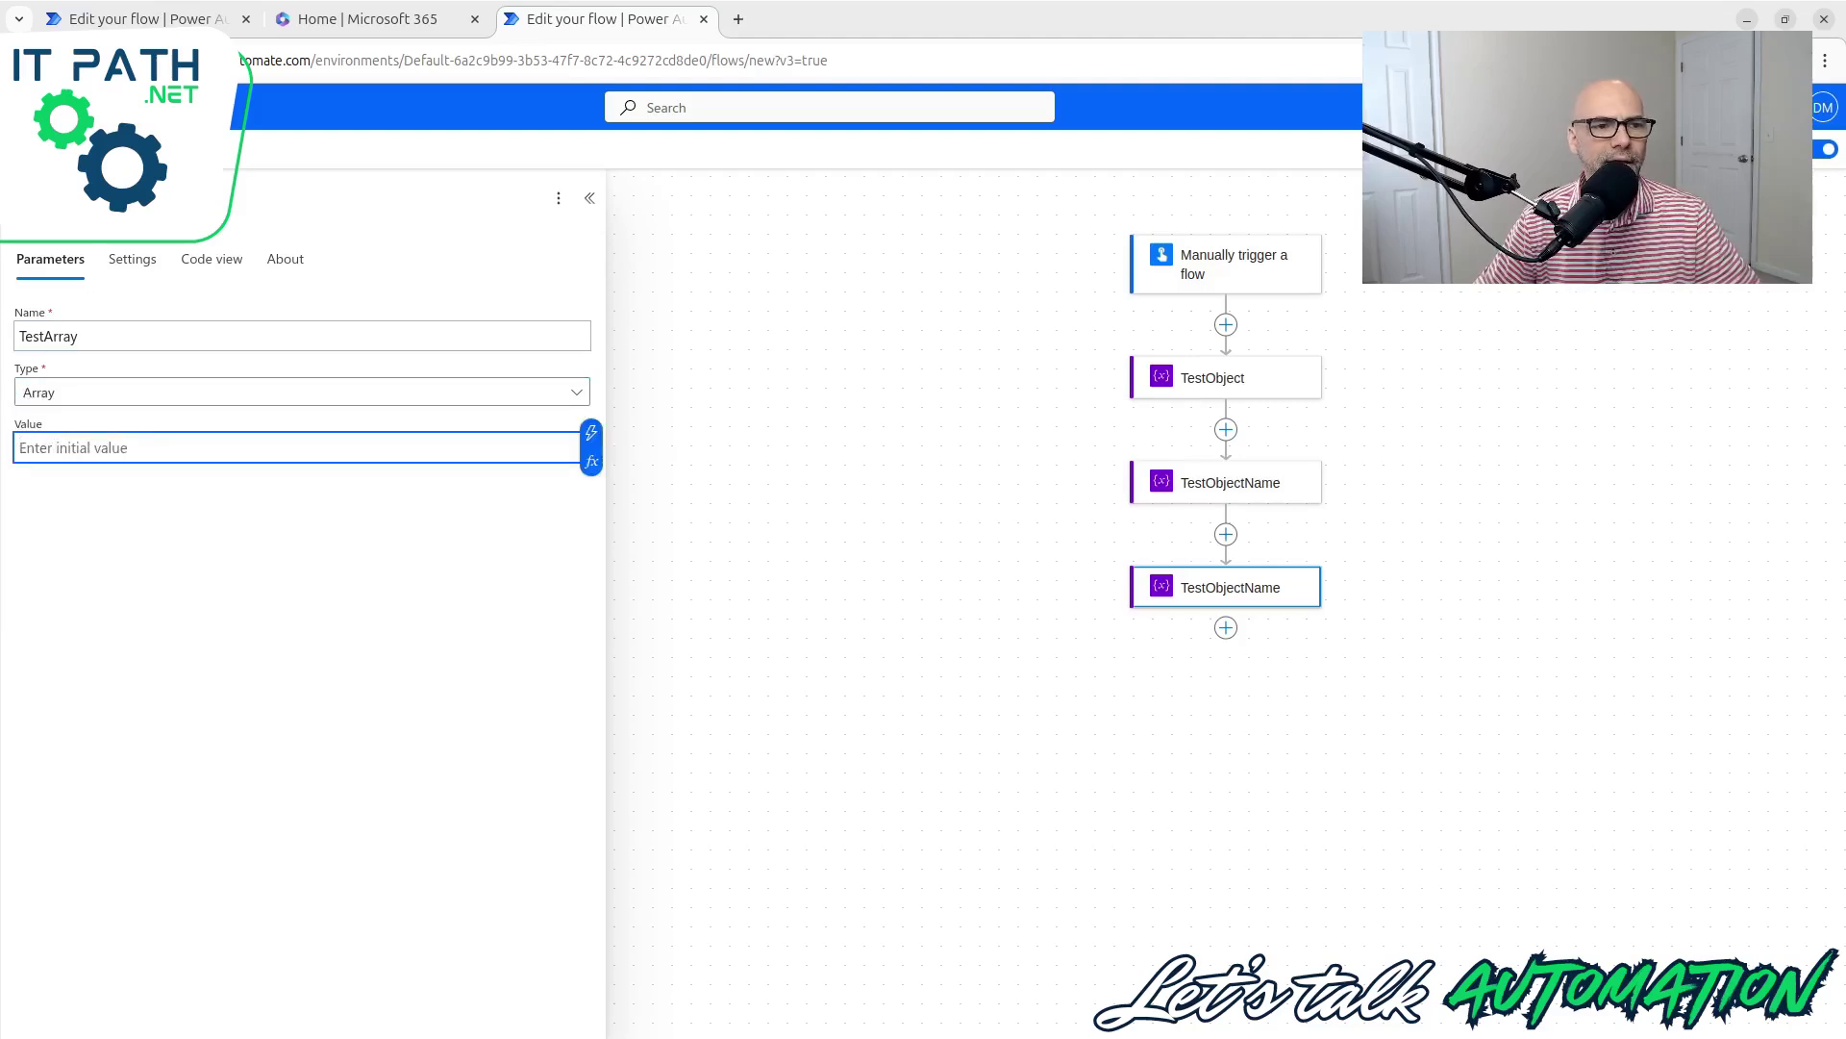
pyautogui.click(125, 198)
pyautogui.write('TestArray')
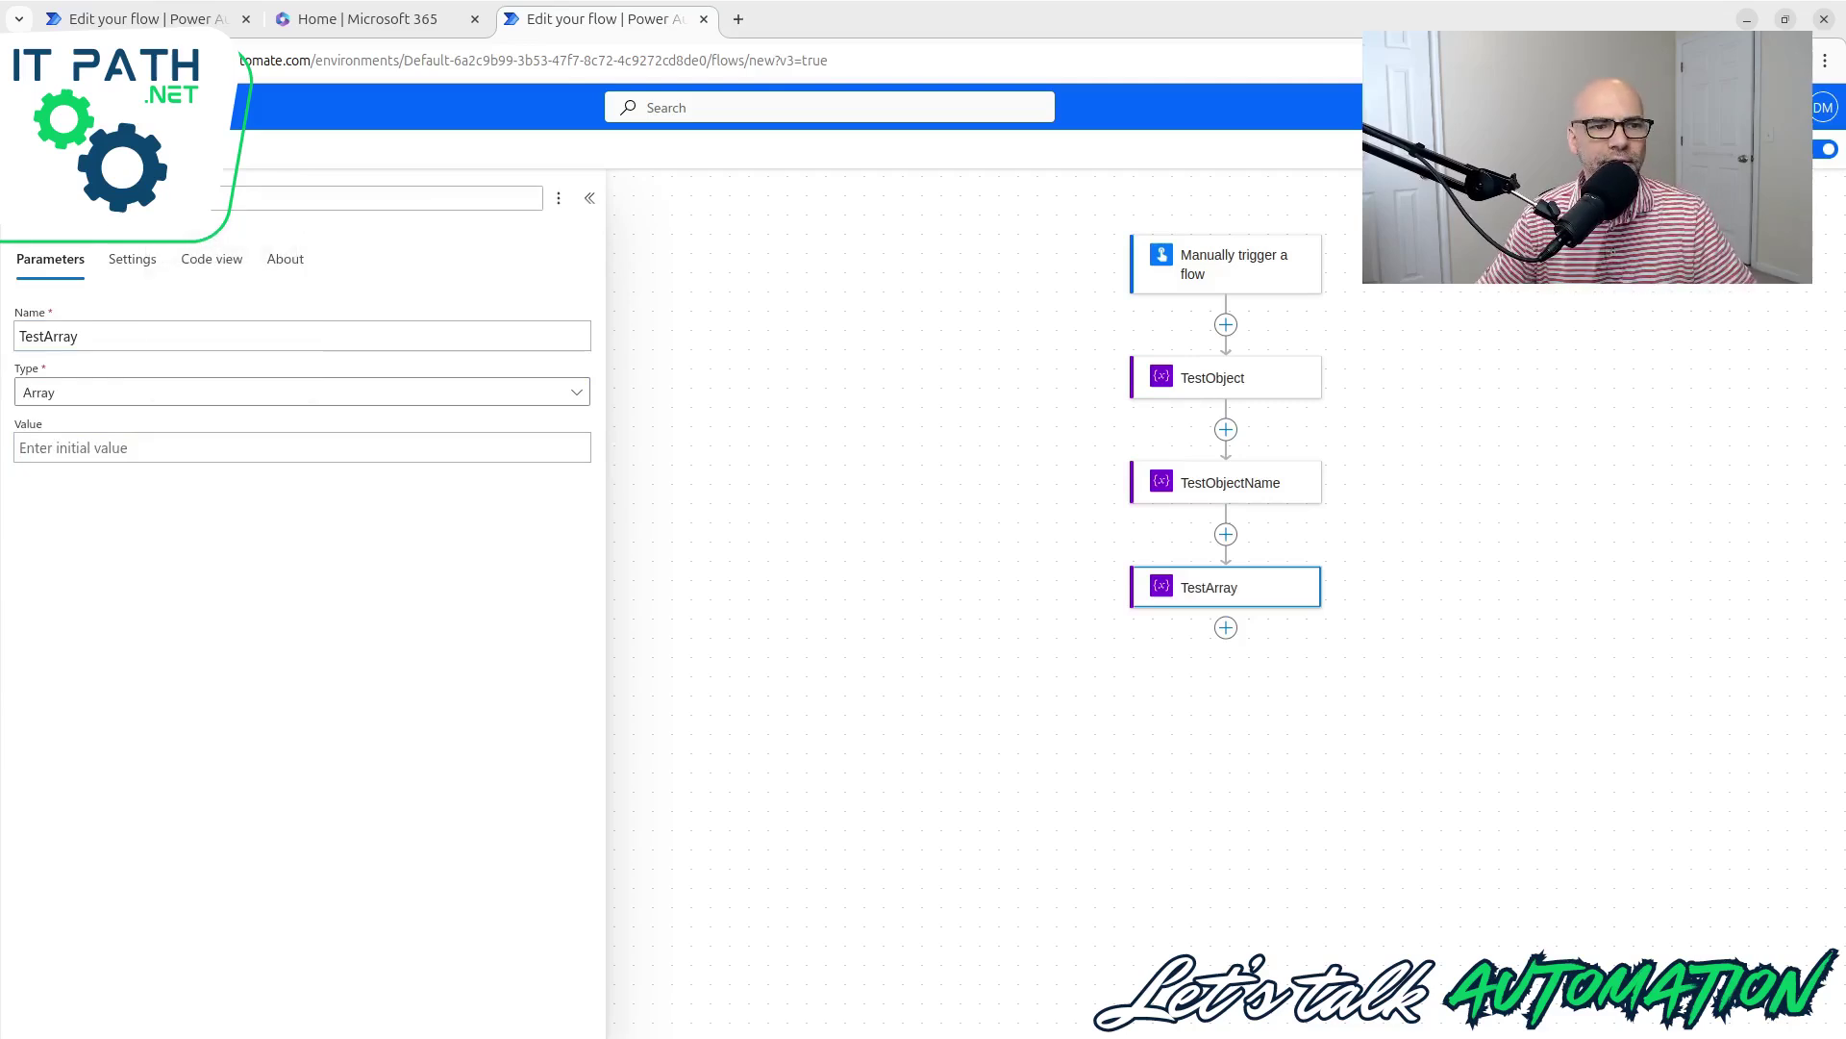
pyautogui.click(436, 295)
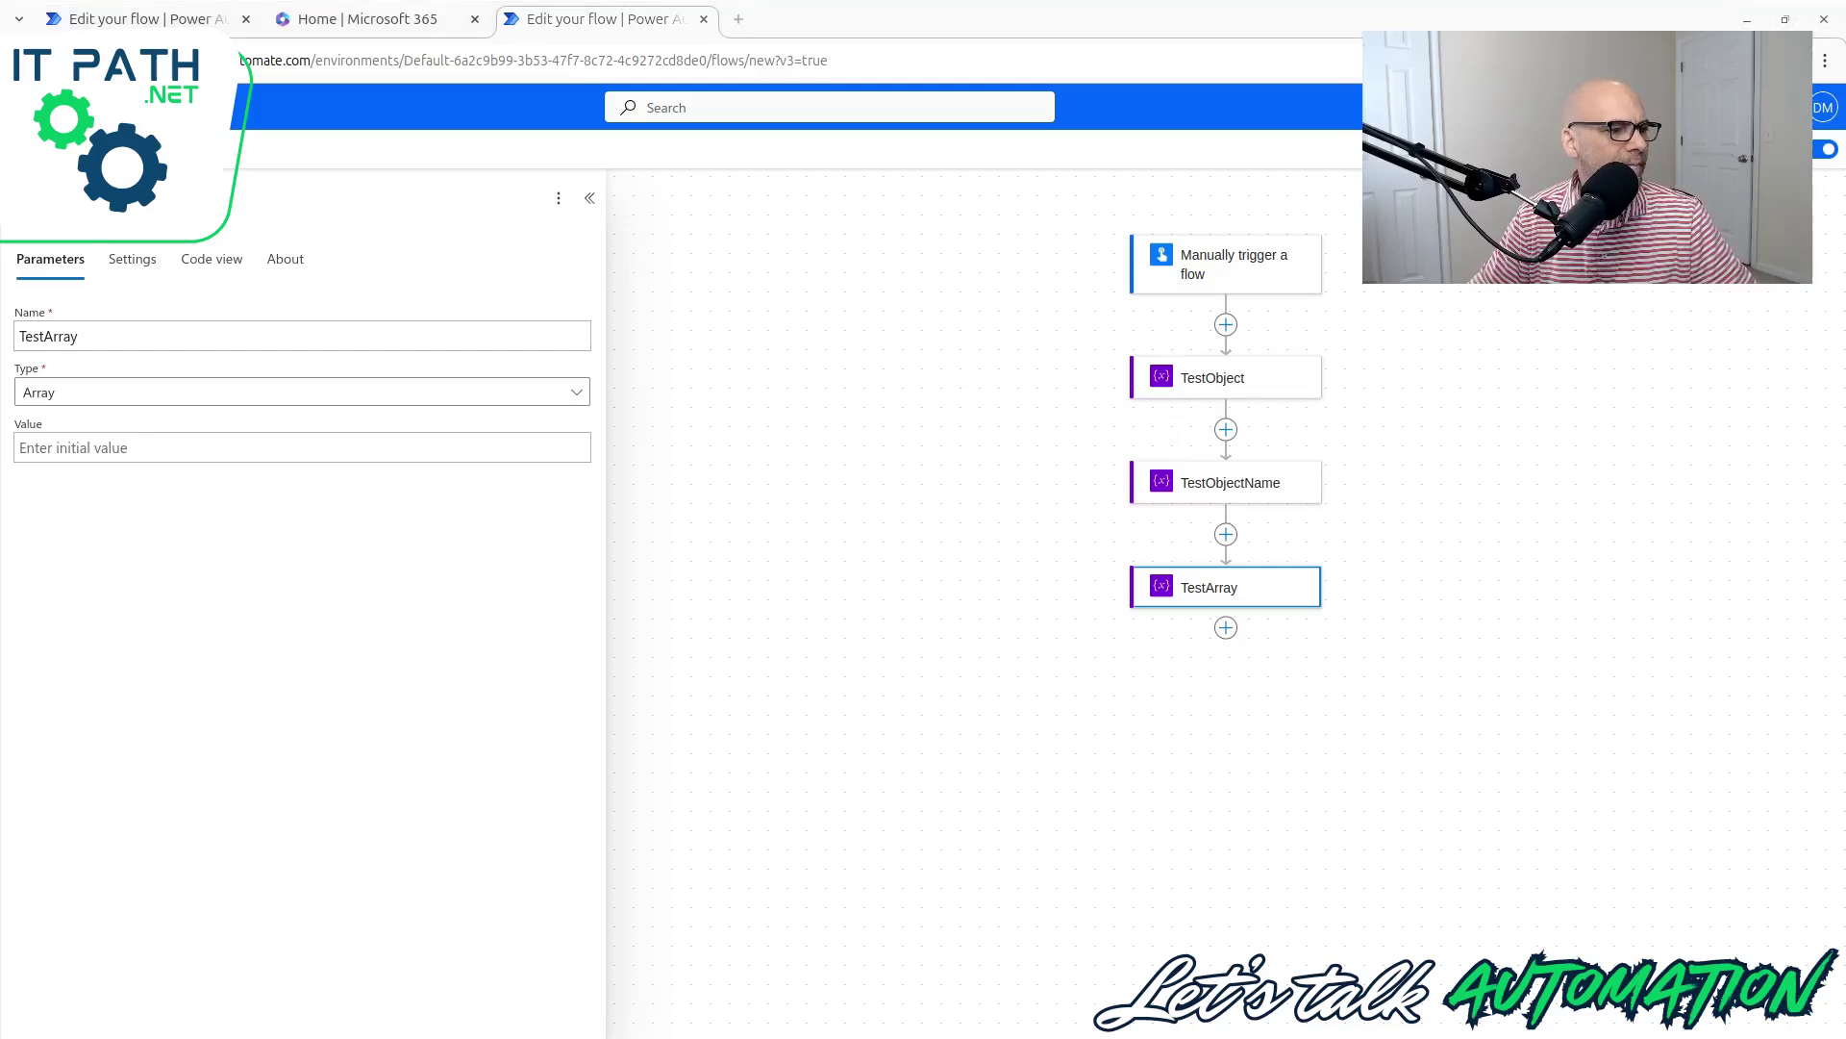
pyautogui.click(255, 453)
pyautogui.write('[     { "name": "Alice", "age": 28, "department": "HR" },     { "name": "Bob", "age": 34, "department": "Finance" },     { "name": "Charlie", "age": 45, "department": "IT" } ]')
pyautogui.click(812, 467)
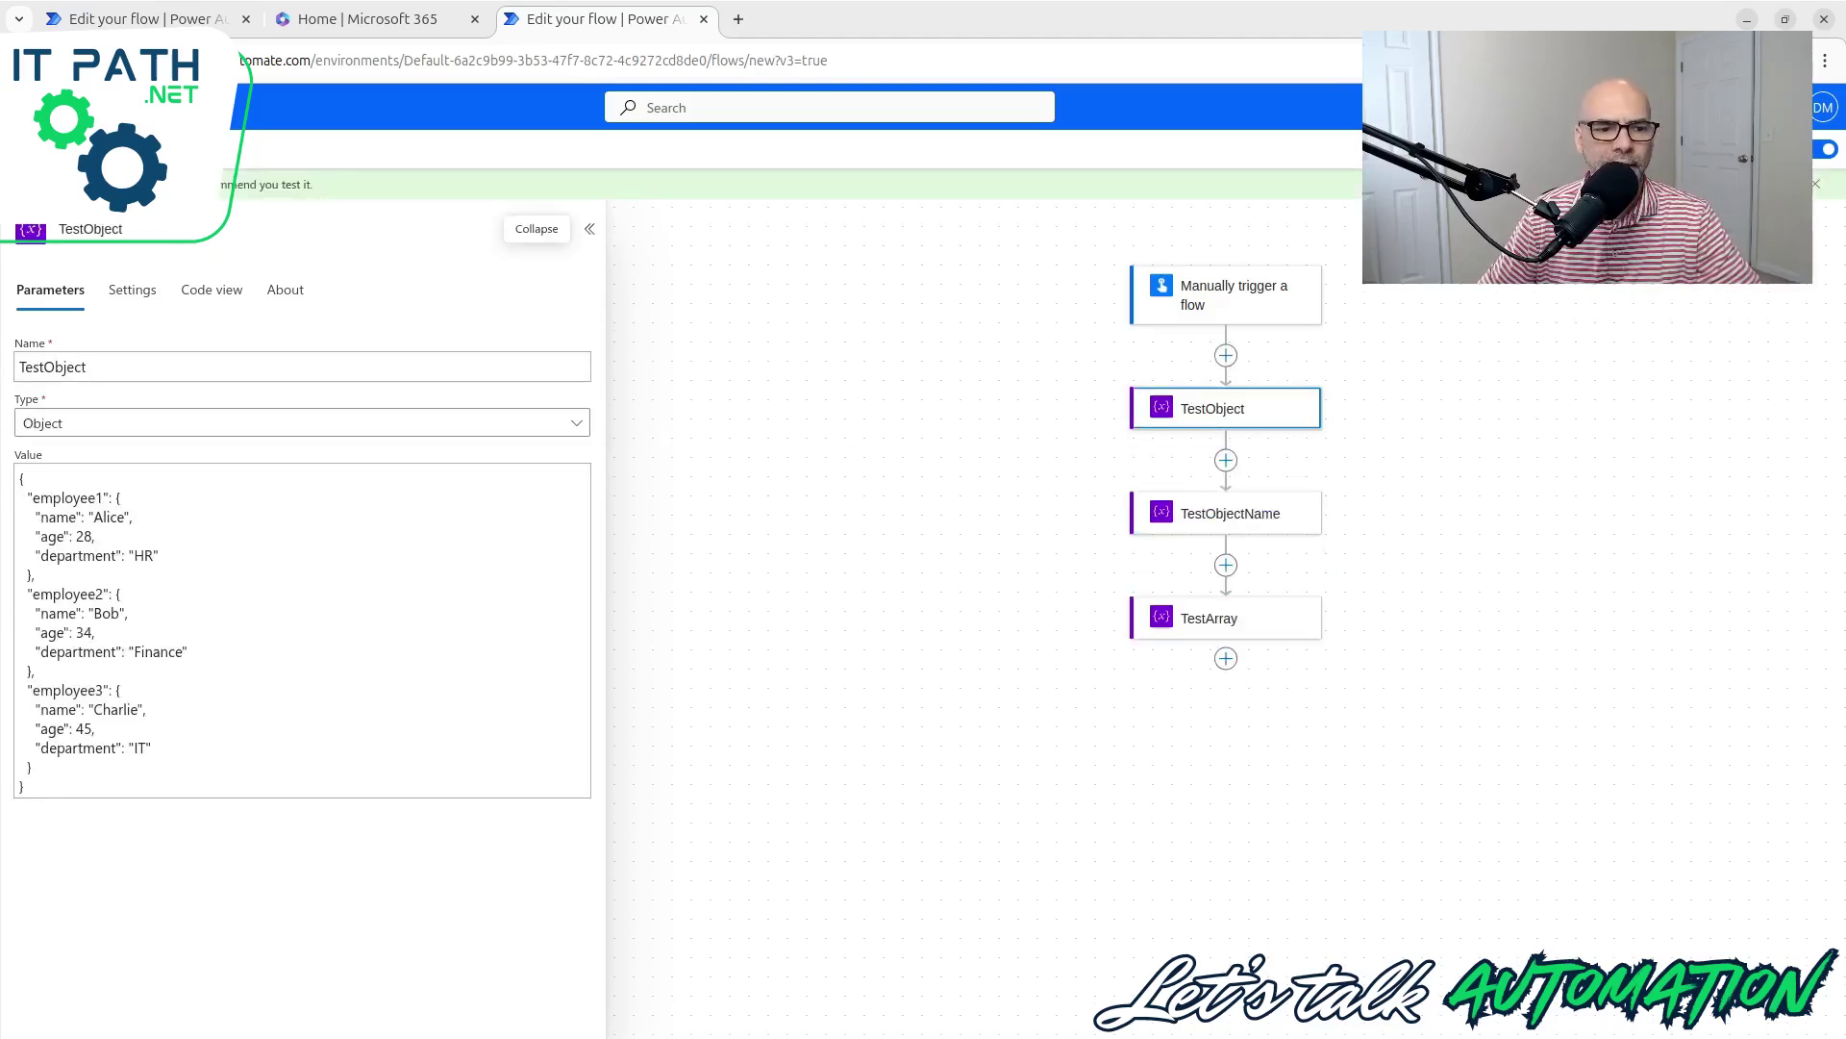
pyautogui.moveTo(32, 789); pyautogui.dragTo(19, 649)
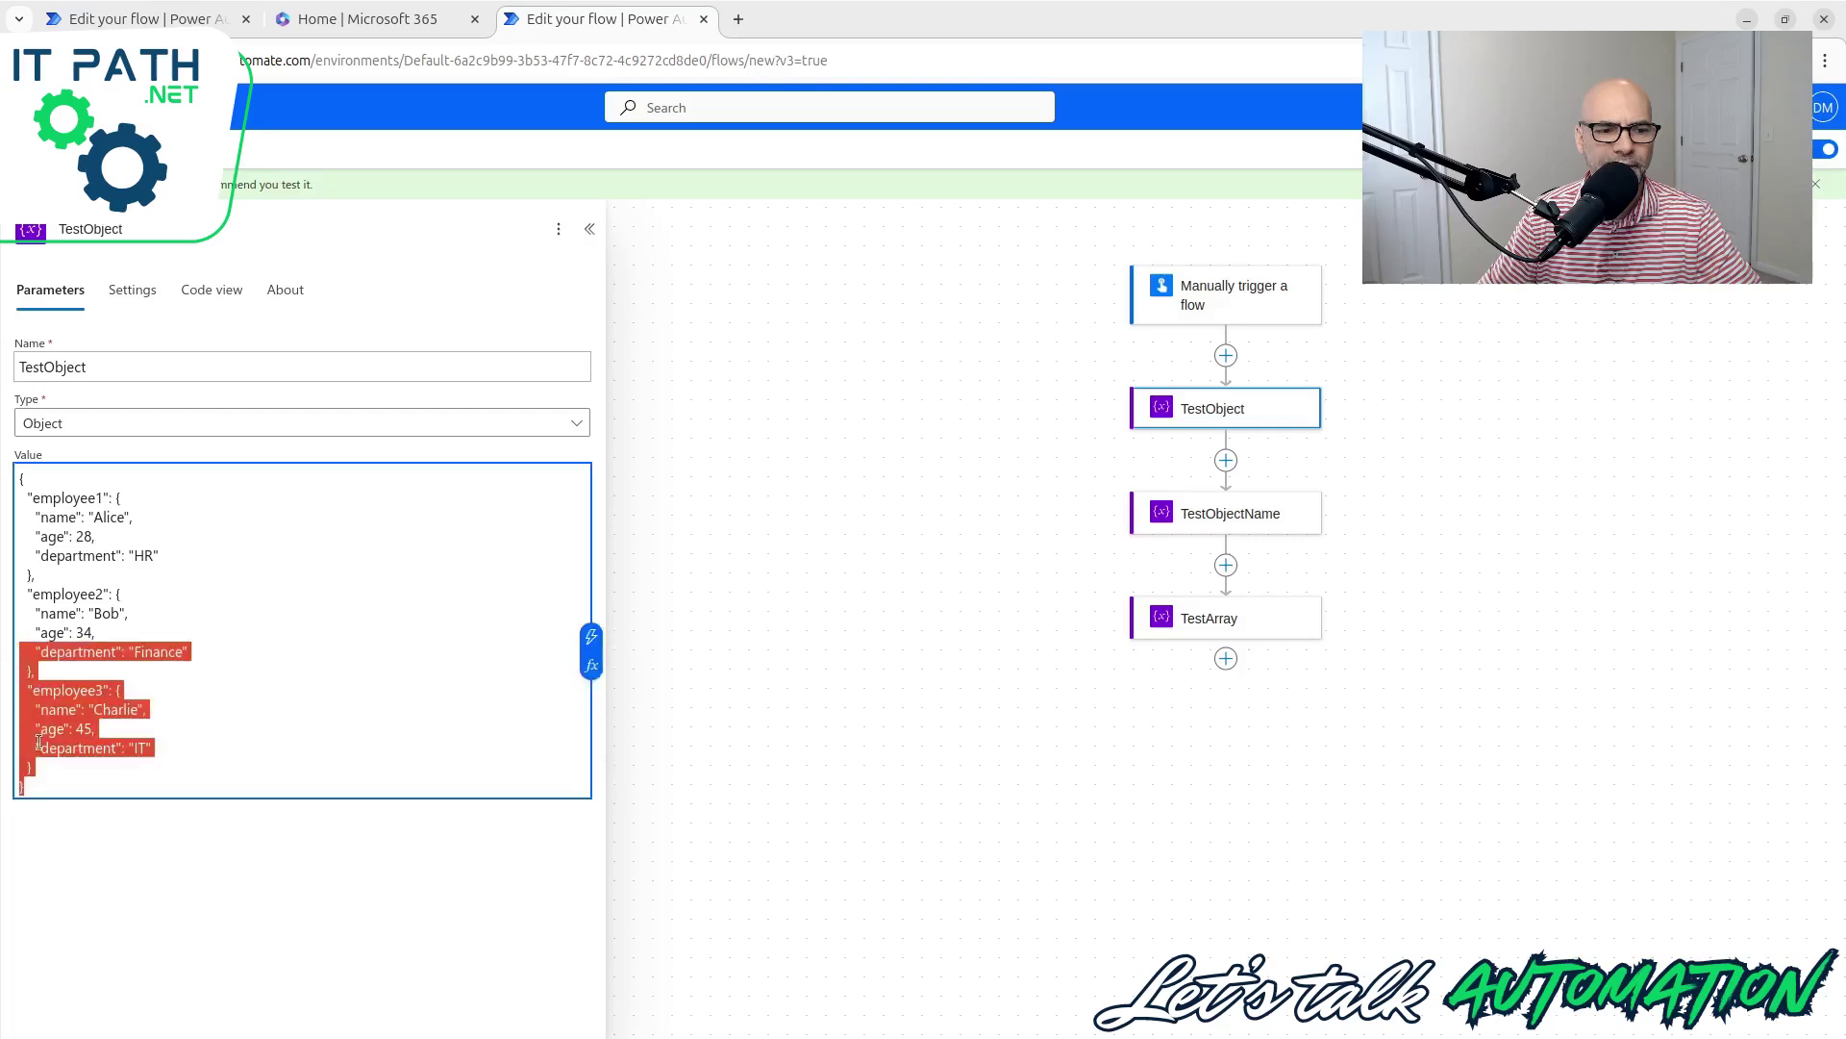
pyautogui.click(32, 784)
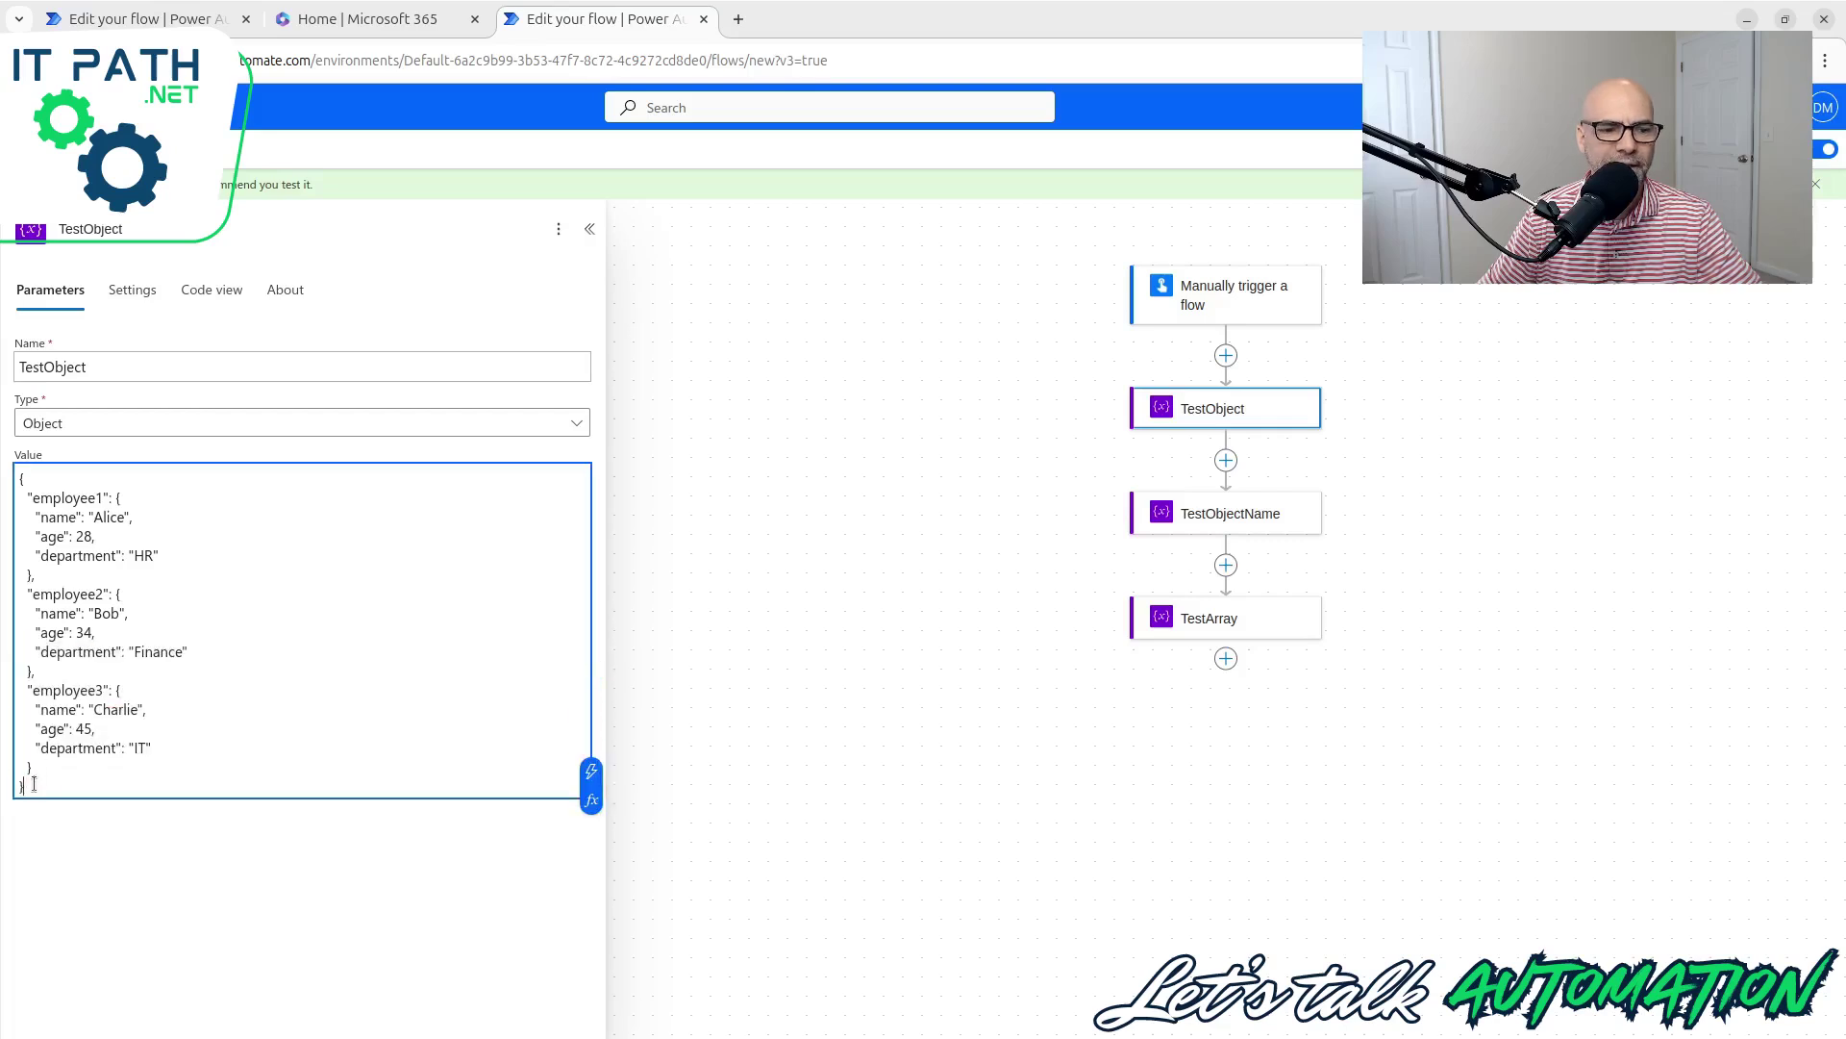
pyautogui.moveTo(32, 788); pyautogui.dragTo(21, 478)
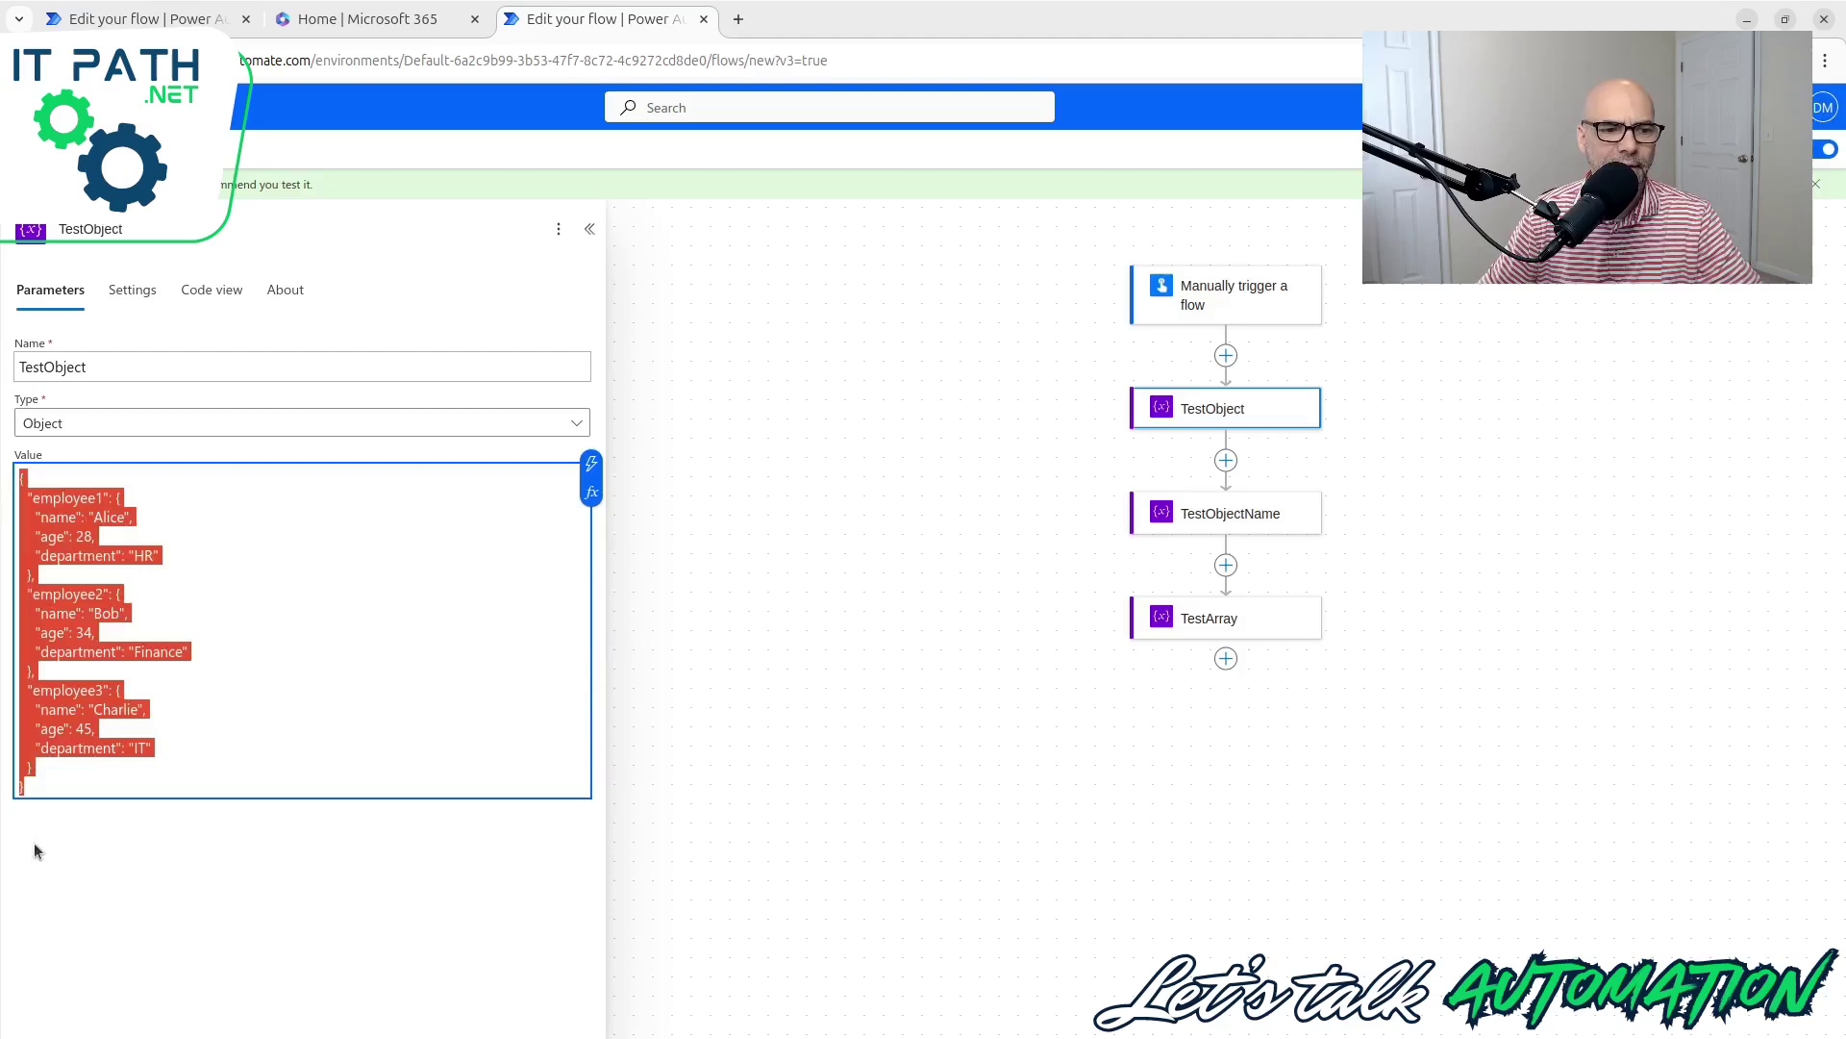
pyautogui.click(39, 784)
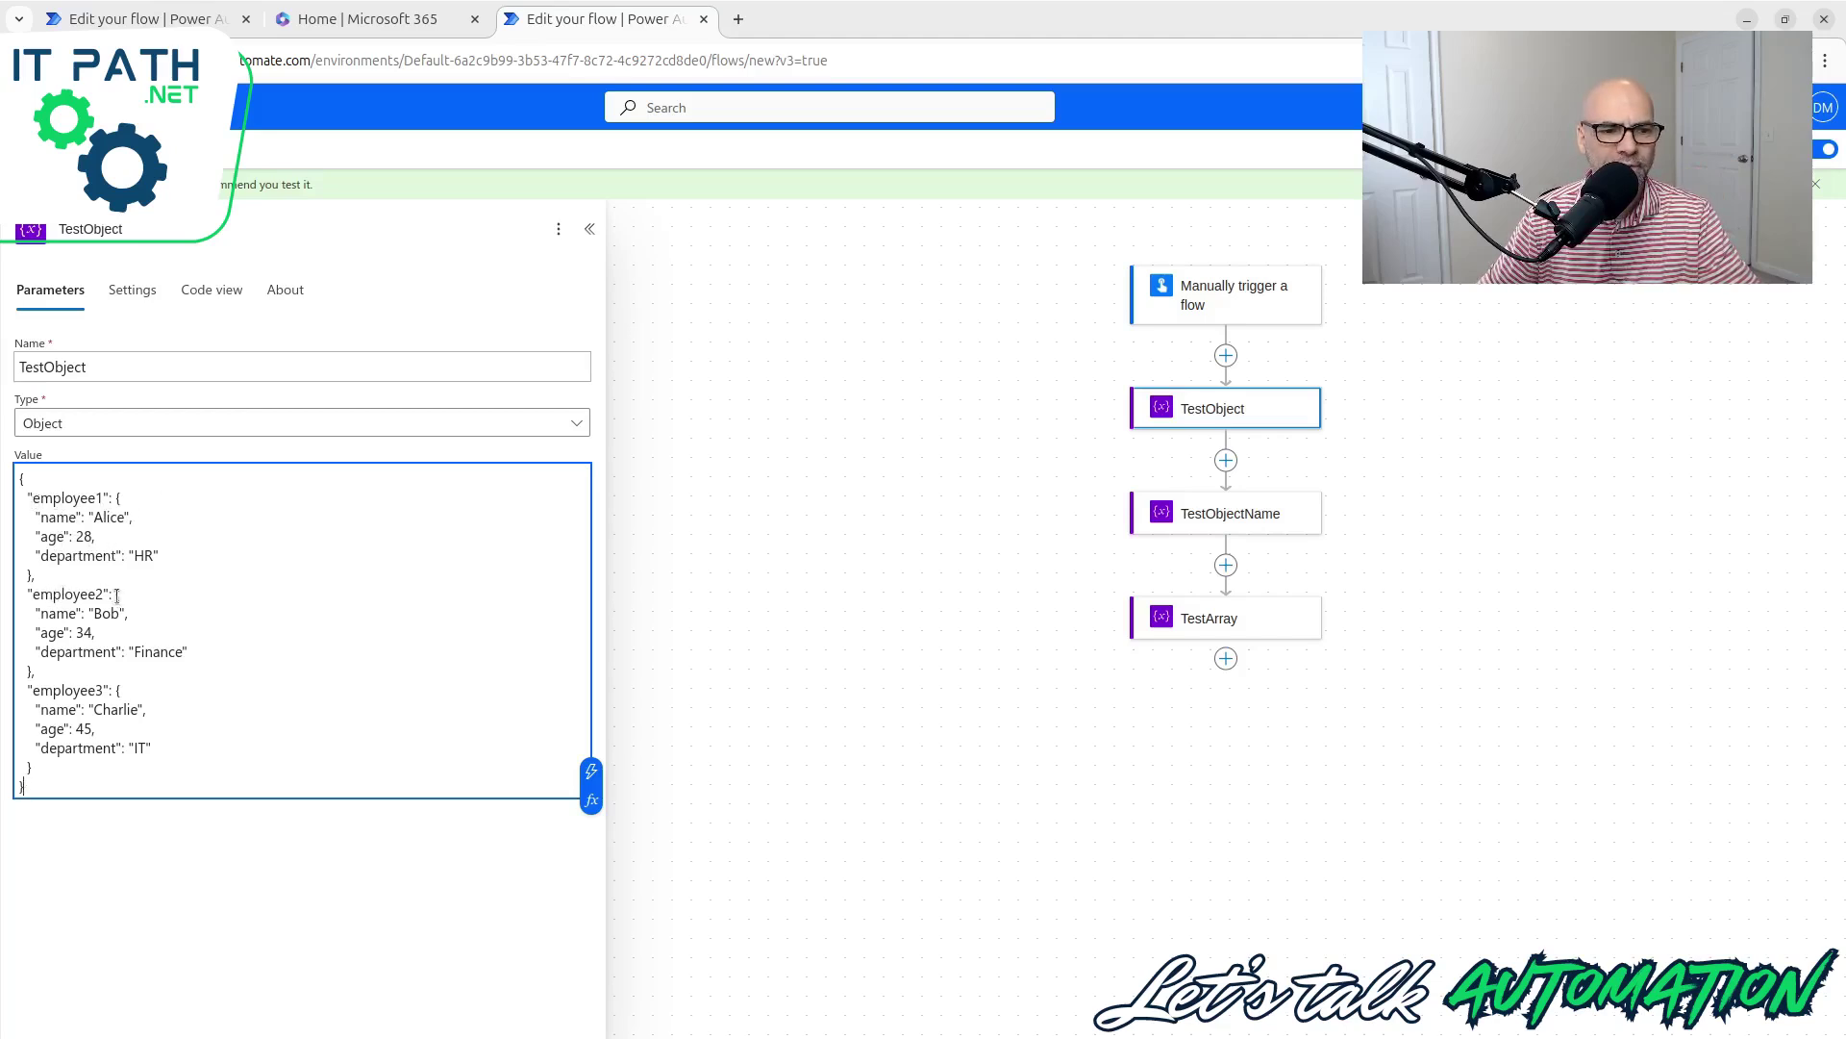
pyautogui.moveTo(118, 596); pyautogui.dragTo(181, 747)
pyautogui.click(195, 760)
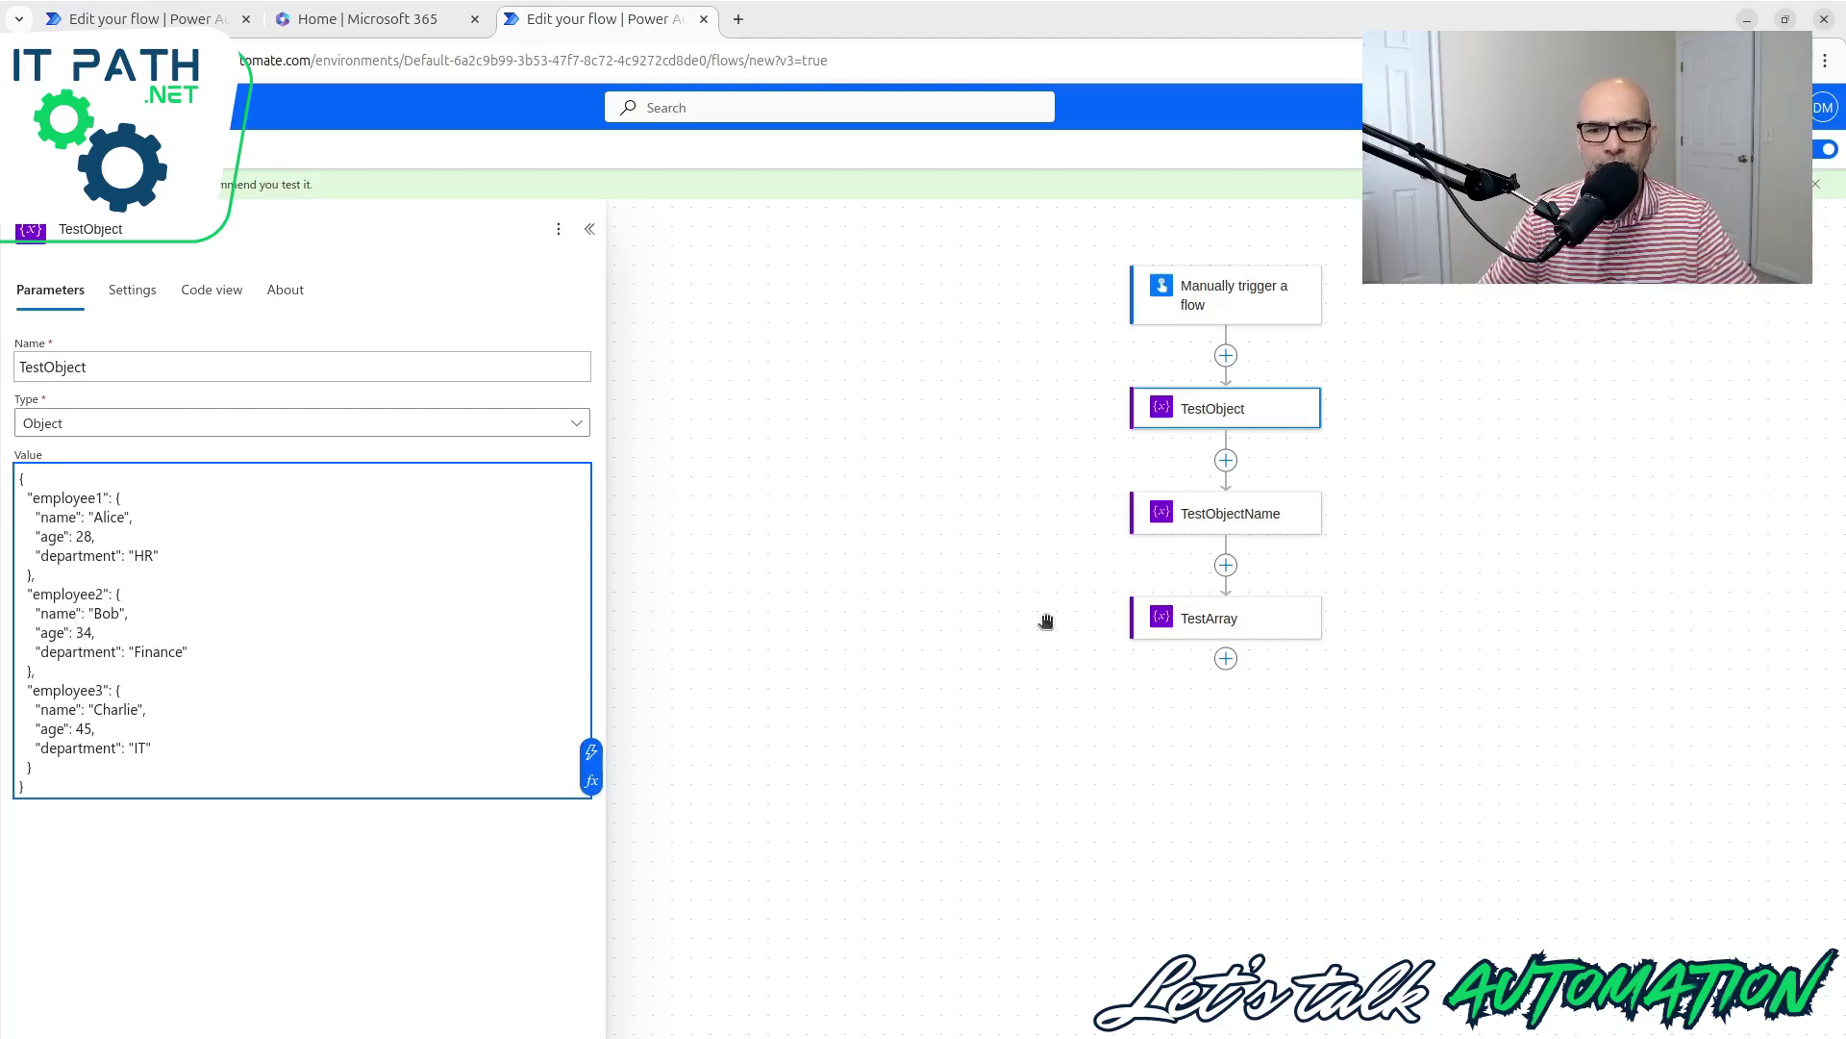
pyautogui.click(1238, 617)
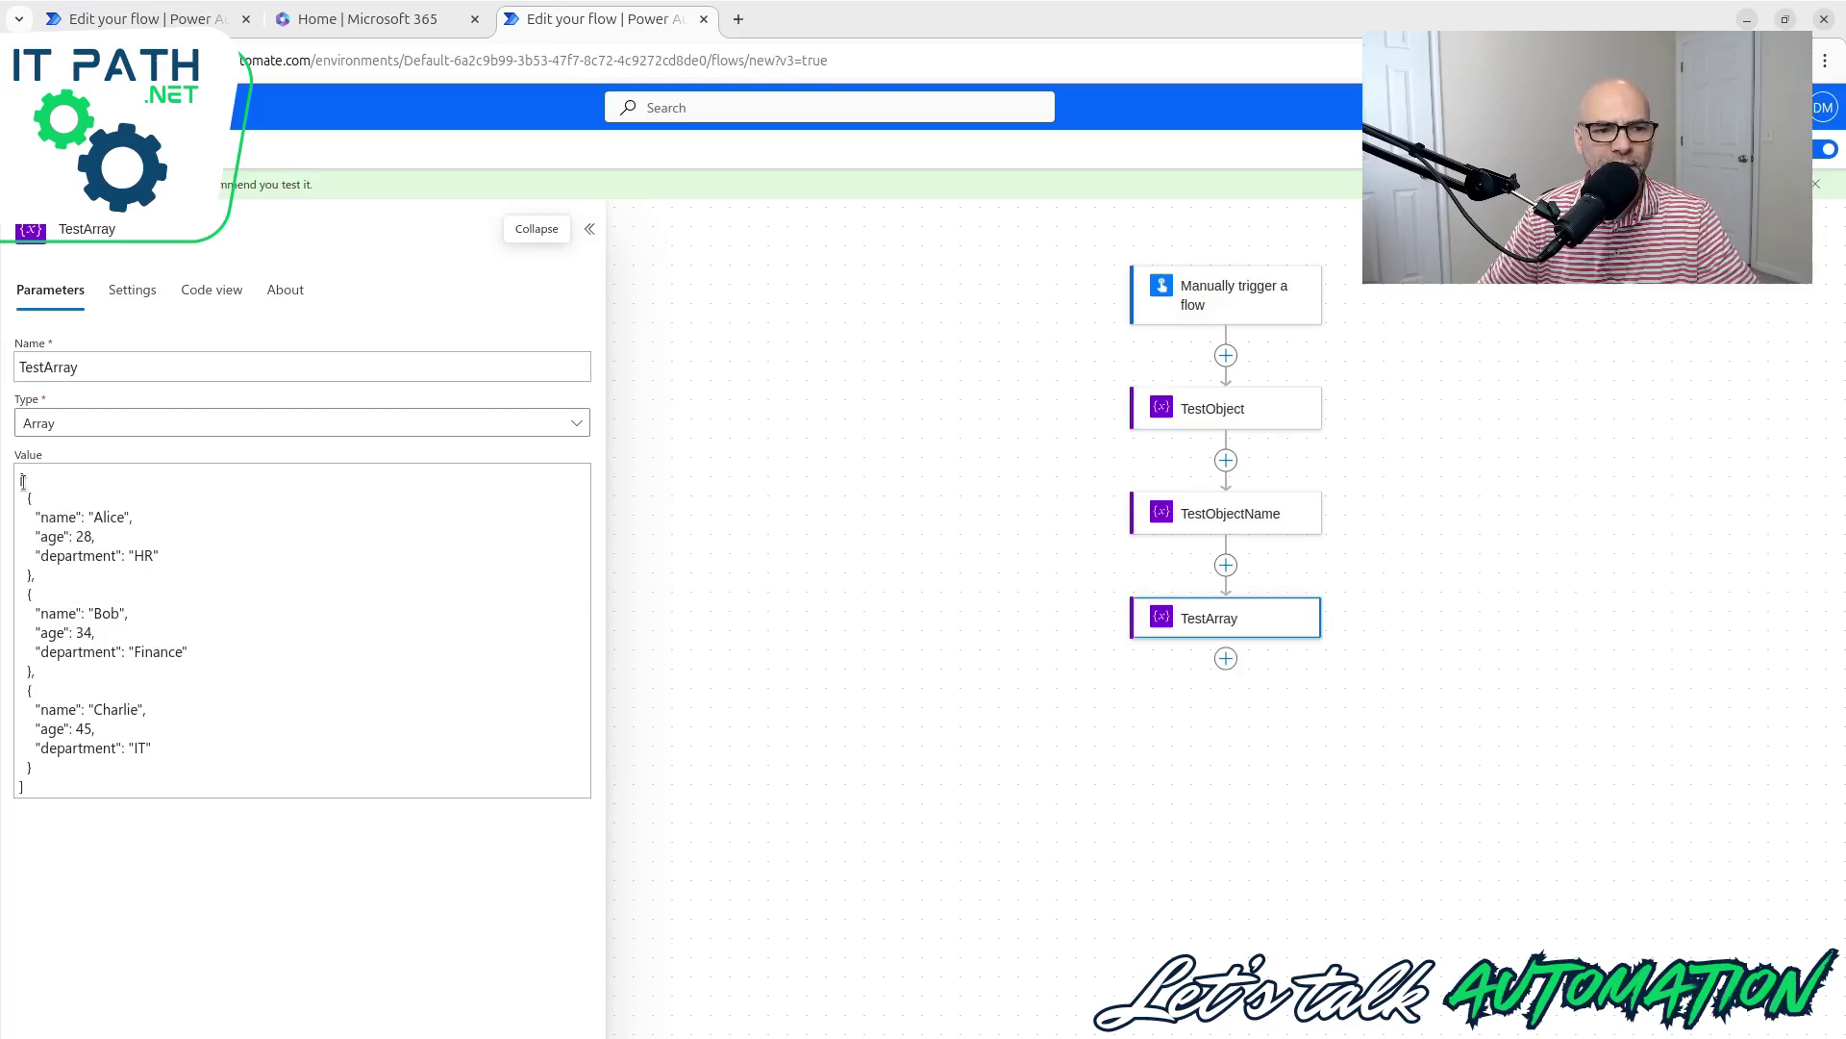
pyautogui.moveTo(29, 497); pyautogui.dragTo(43, 692)
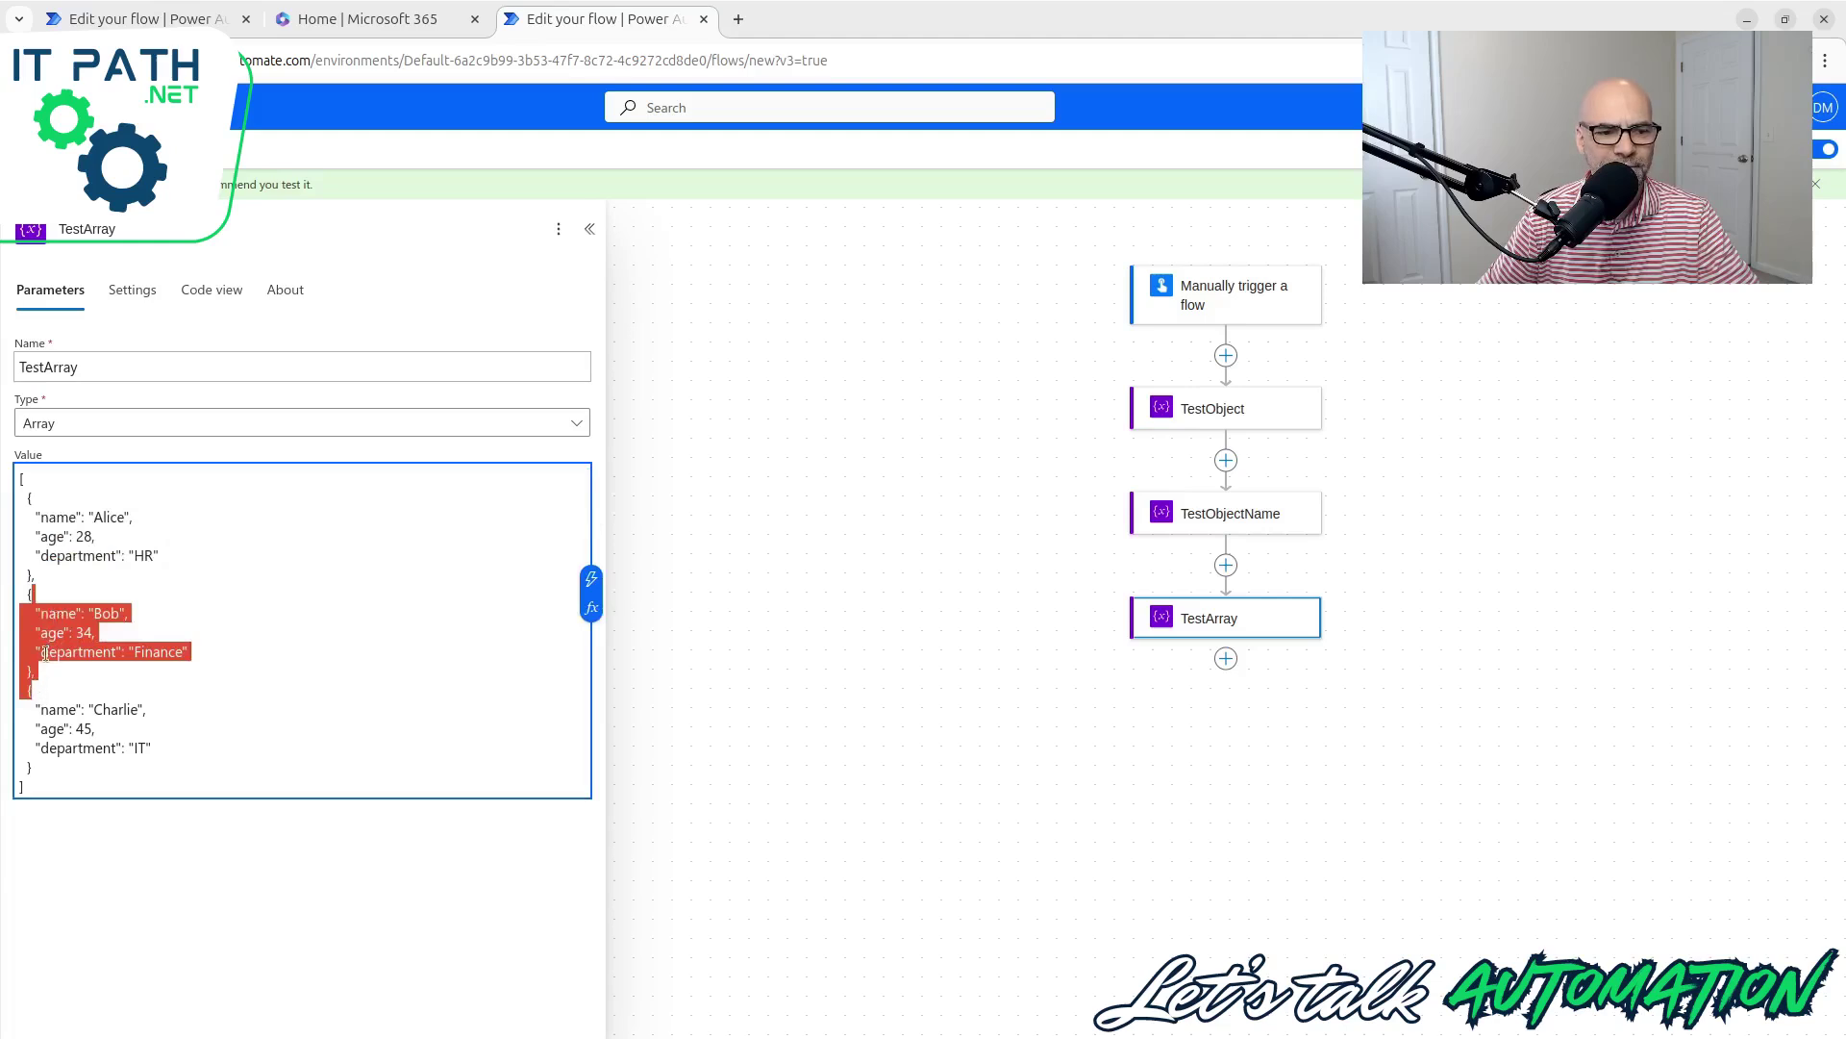
pyautogui.moveTo(29, 690); pyautogui.dragTo(40, 769)
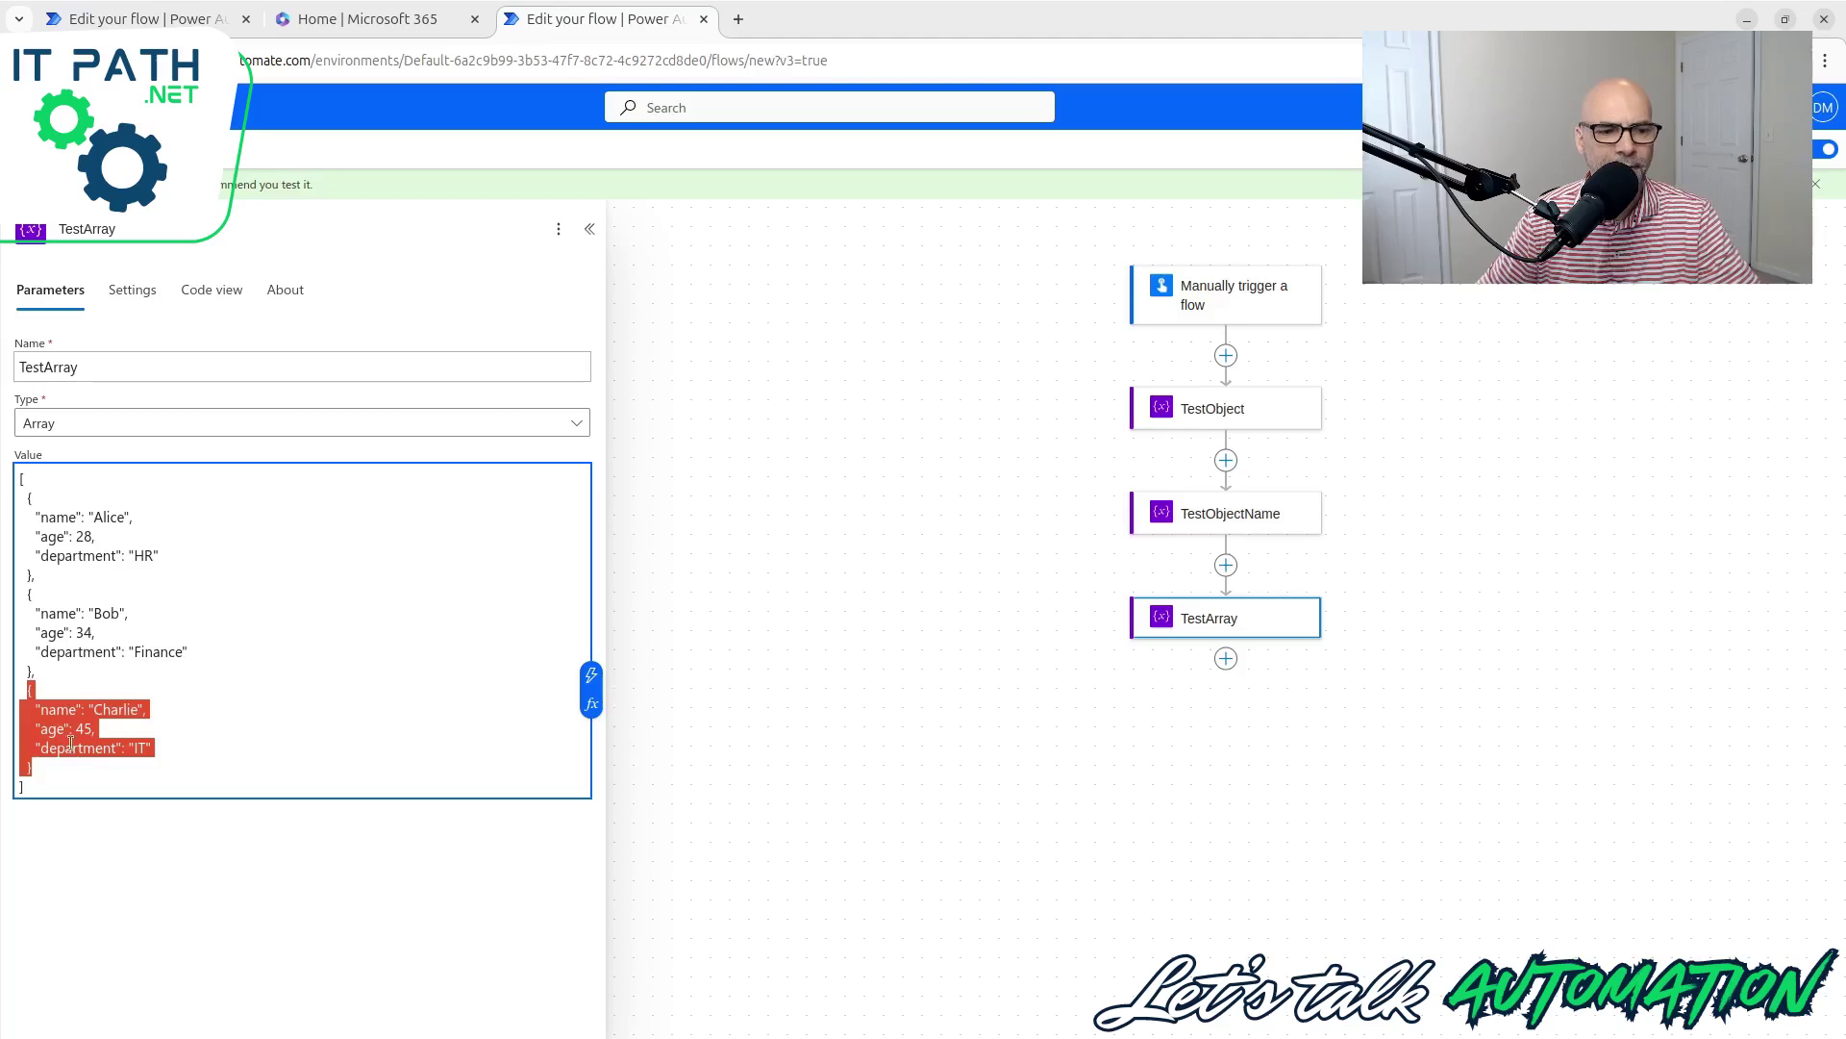
pyautogui.click(40, 478)
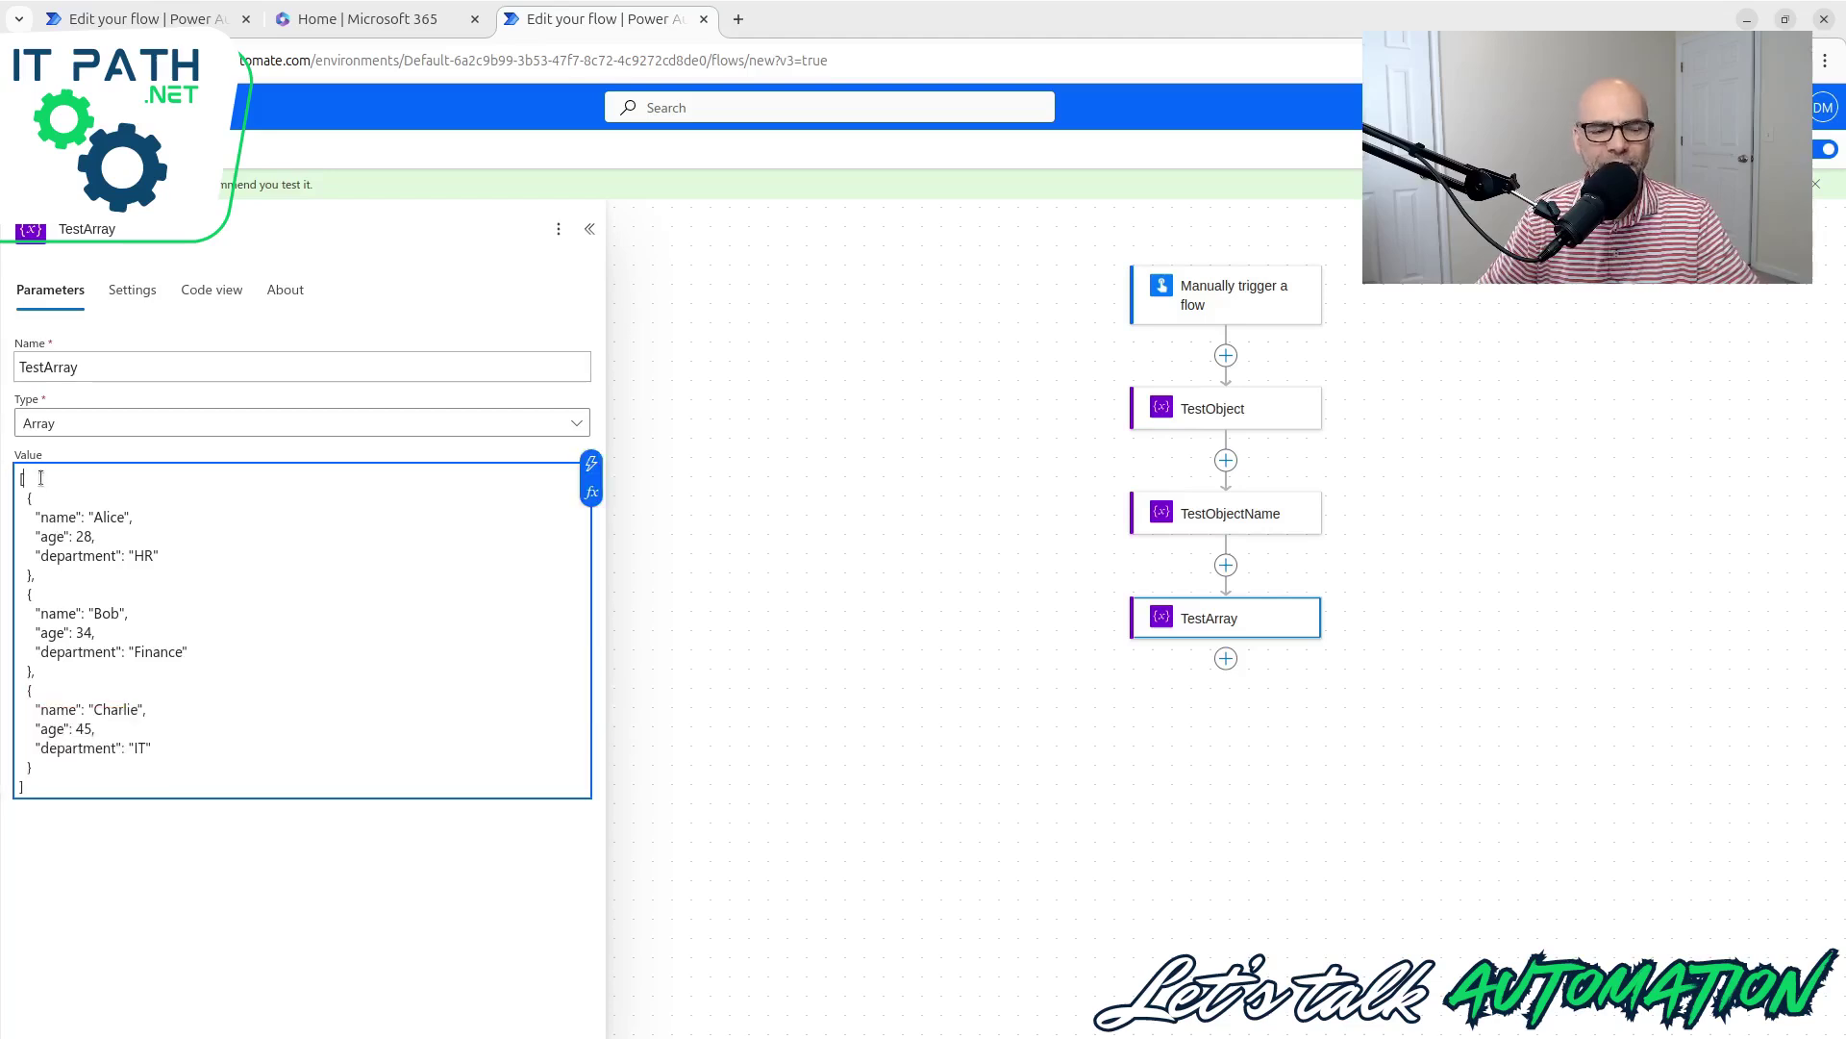
# Step: Add an Apply to each loop from the Control connector after TestArray
pyautogui.click(1226, 662)
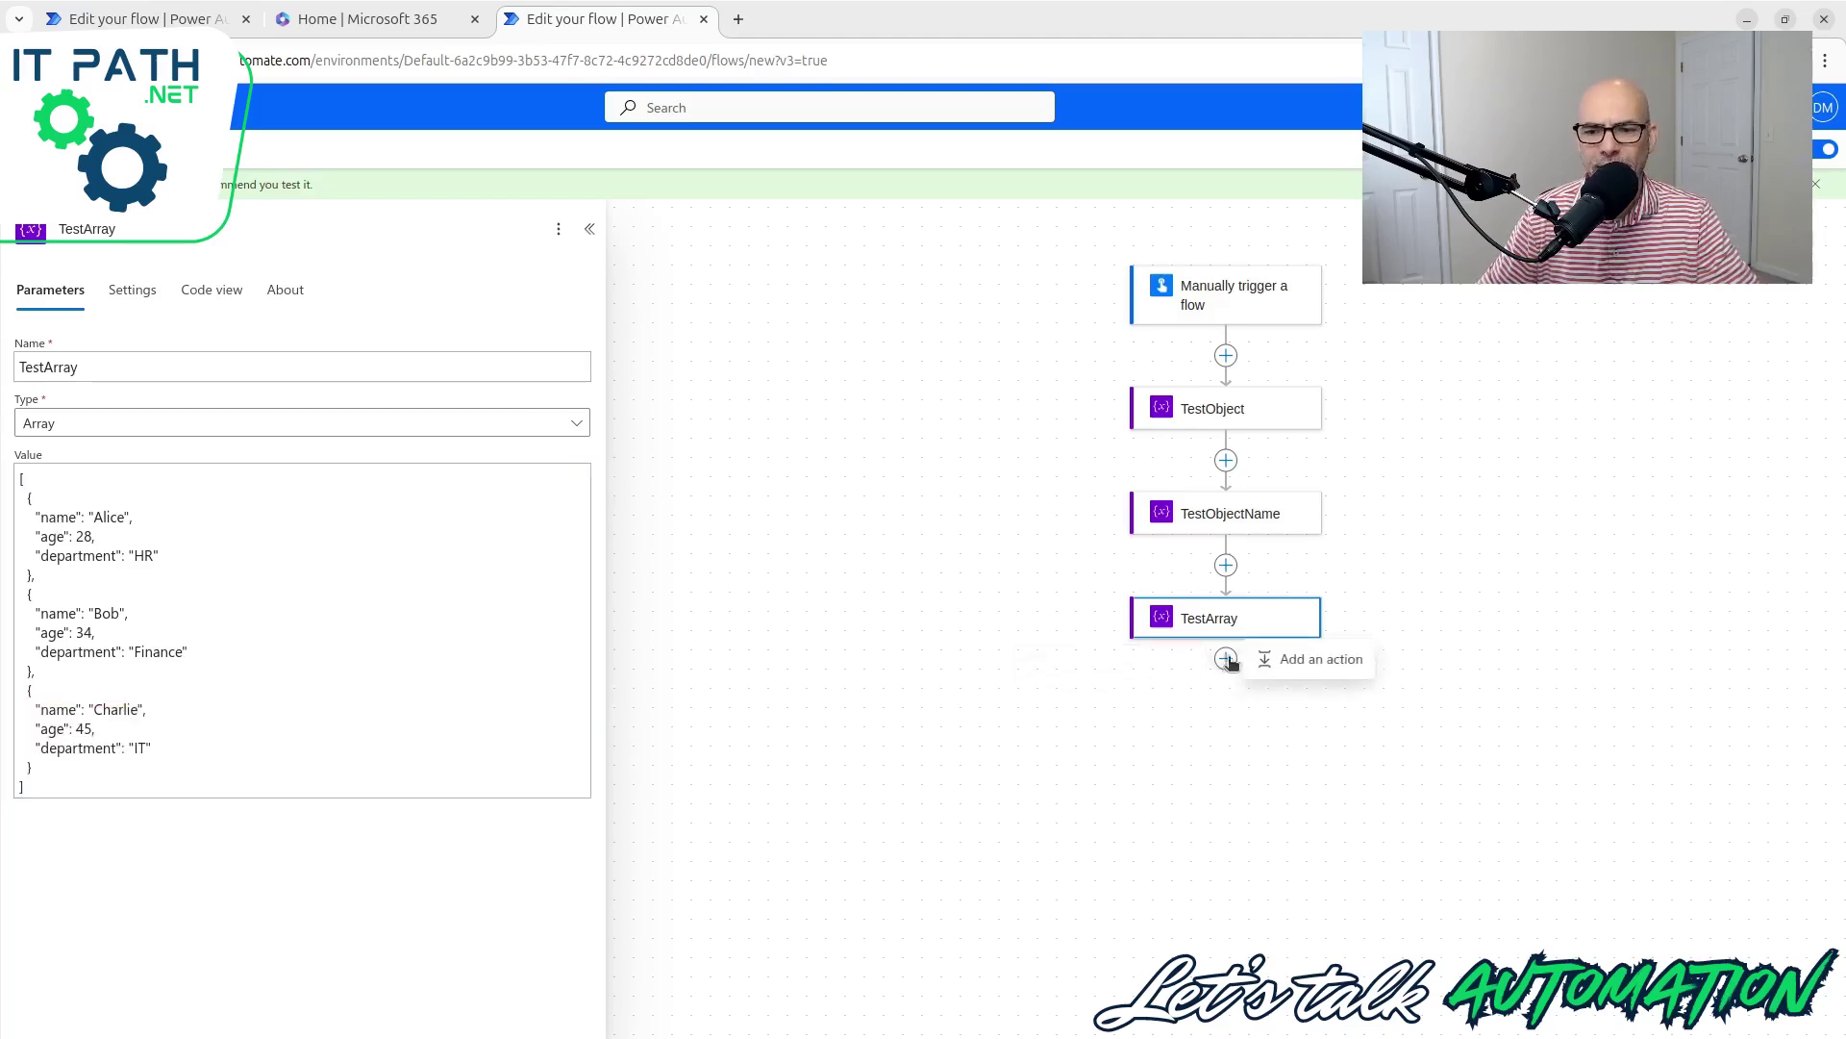
pyautogui.click(1268, 660)
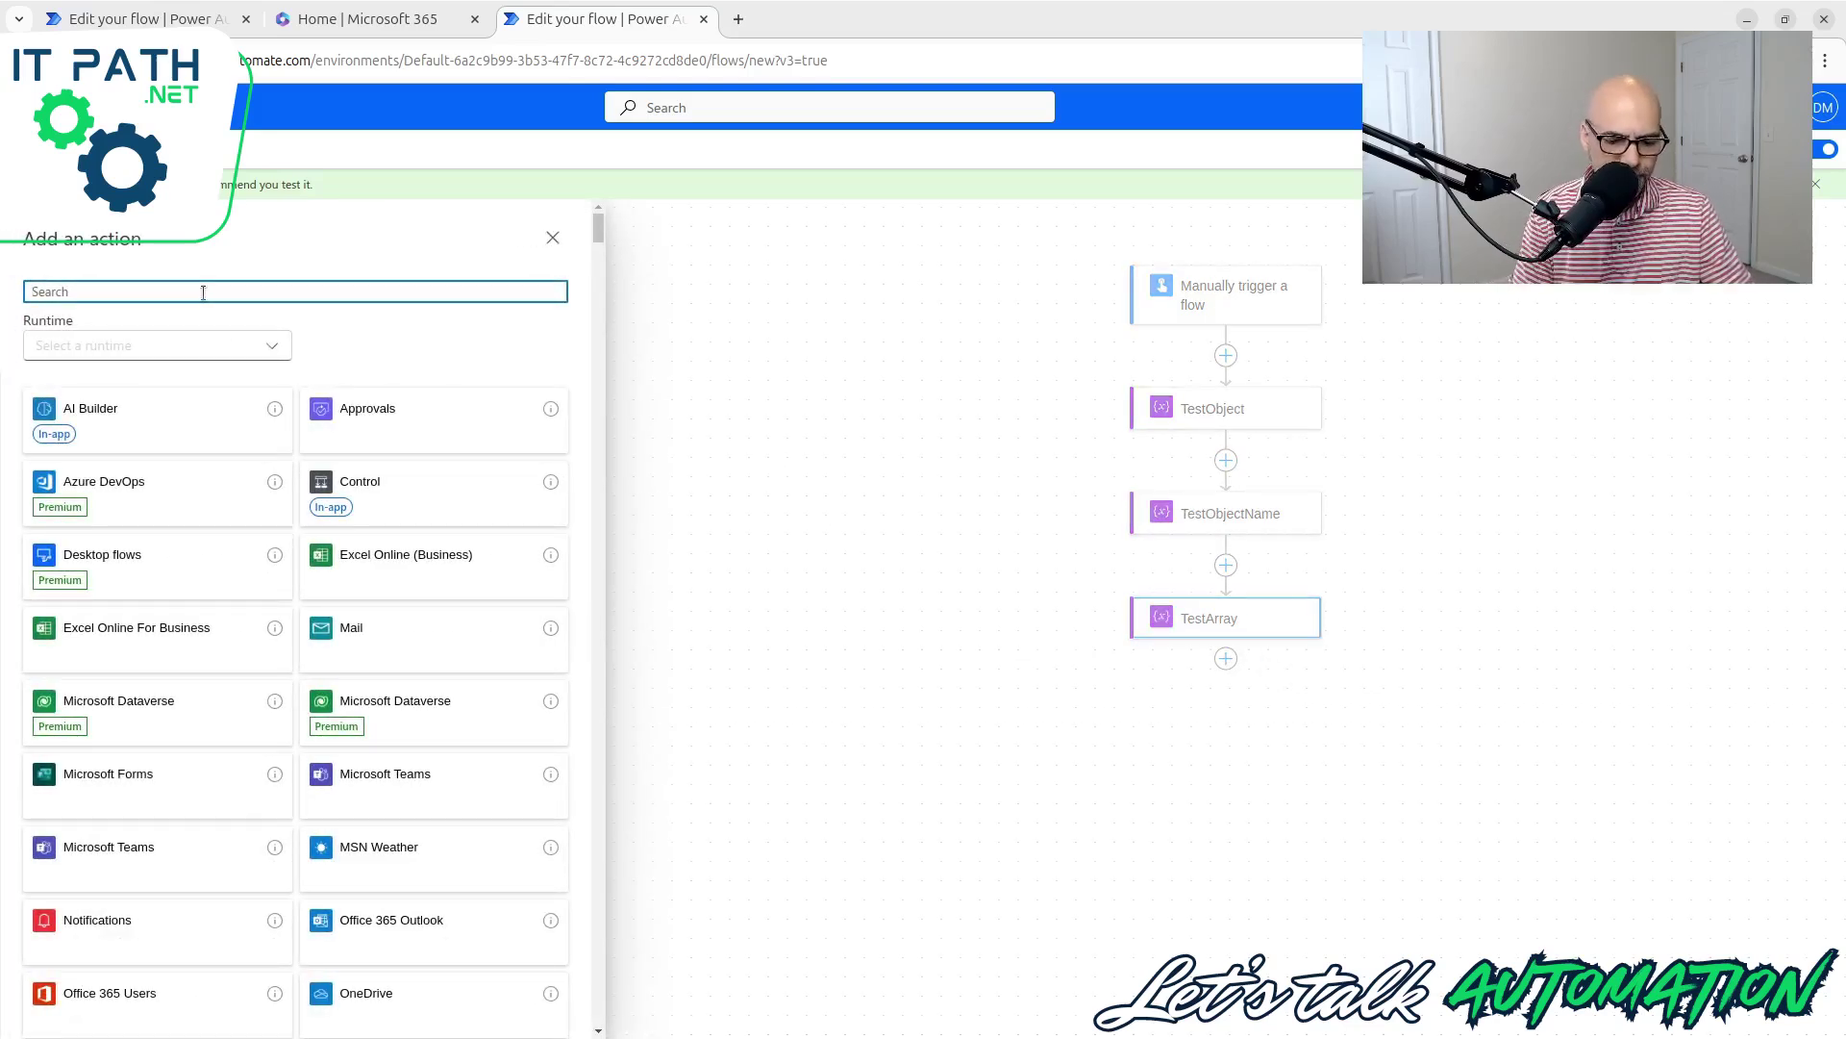
pyautogui.write('apply name')
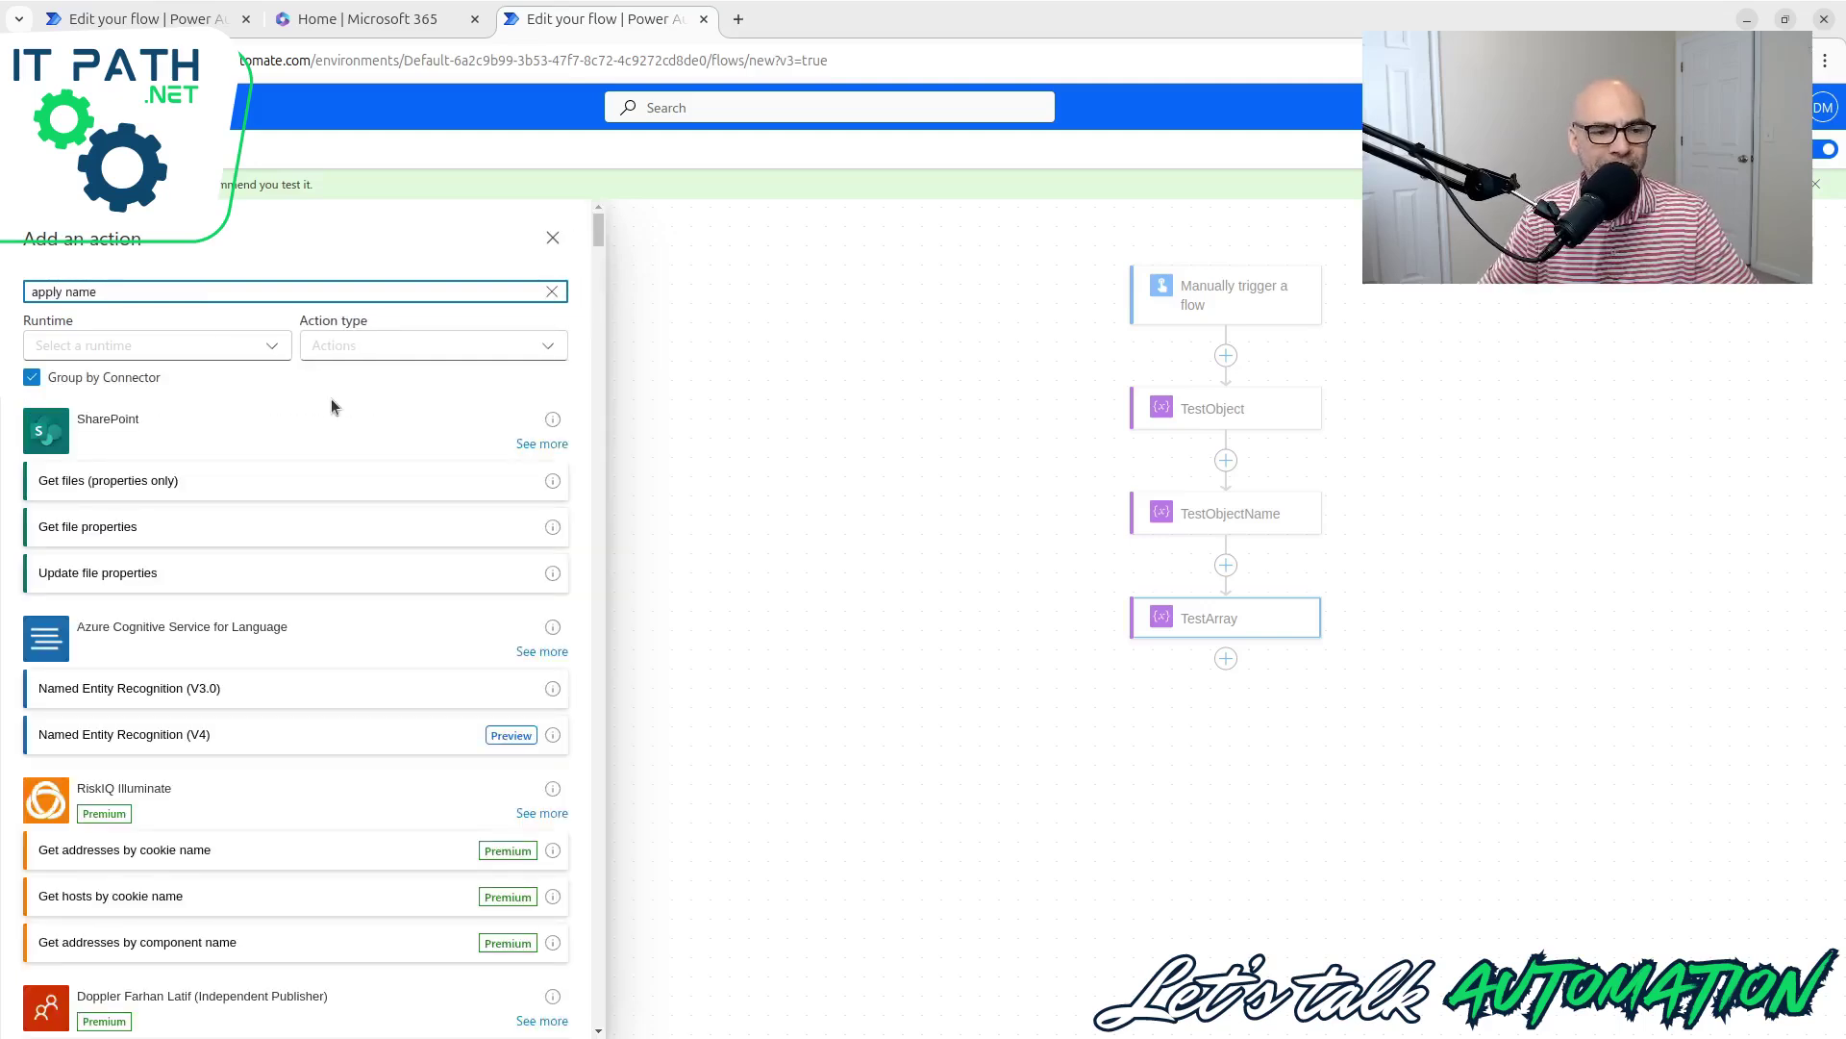
pyautogui.doubleClick(261, 294)
pyautogui.write('to each')
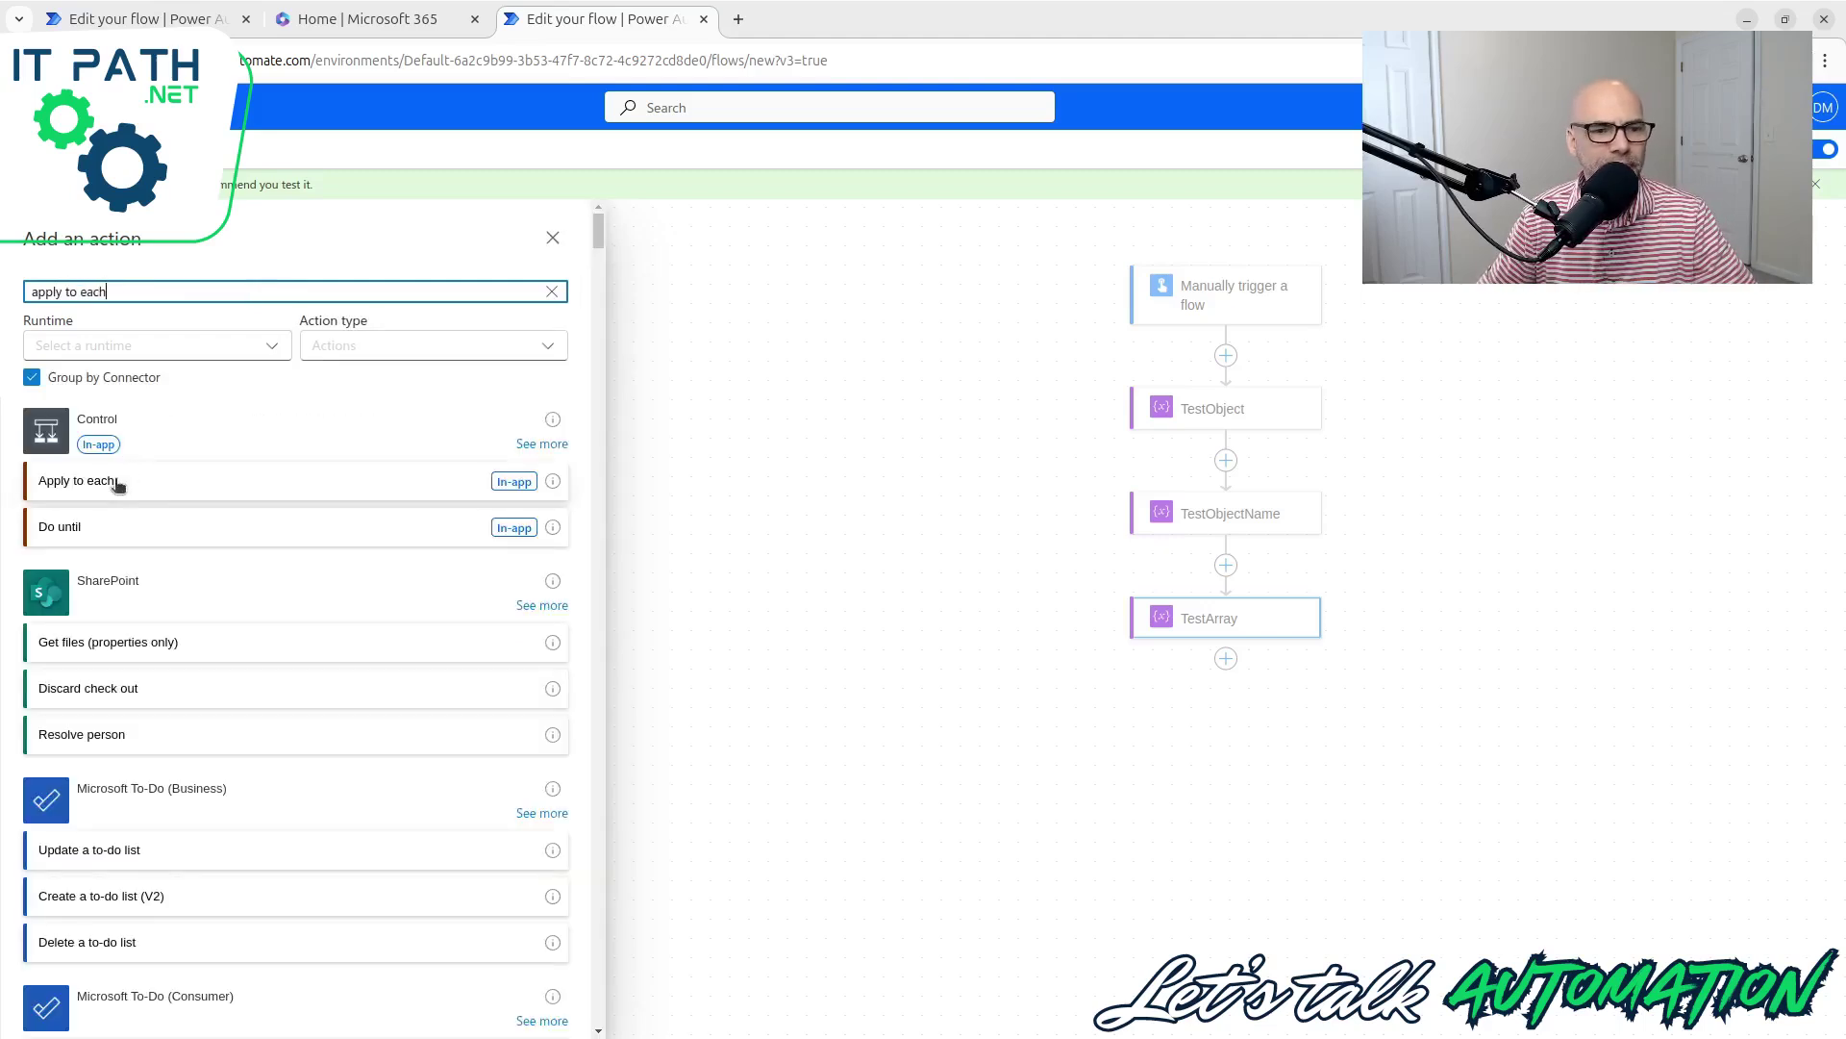
pyautogui.tripleClick(110, 296)
pyautogui.write('control')
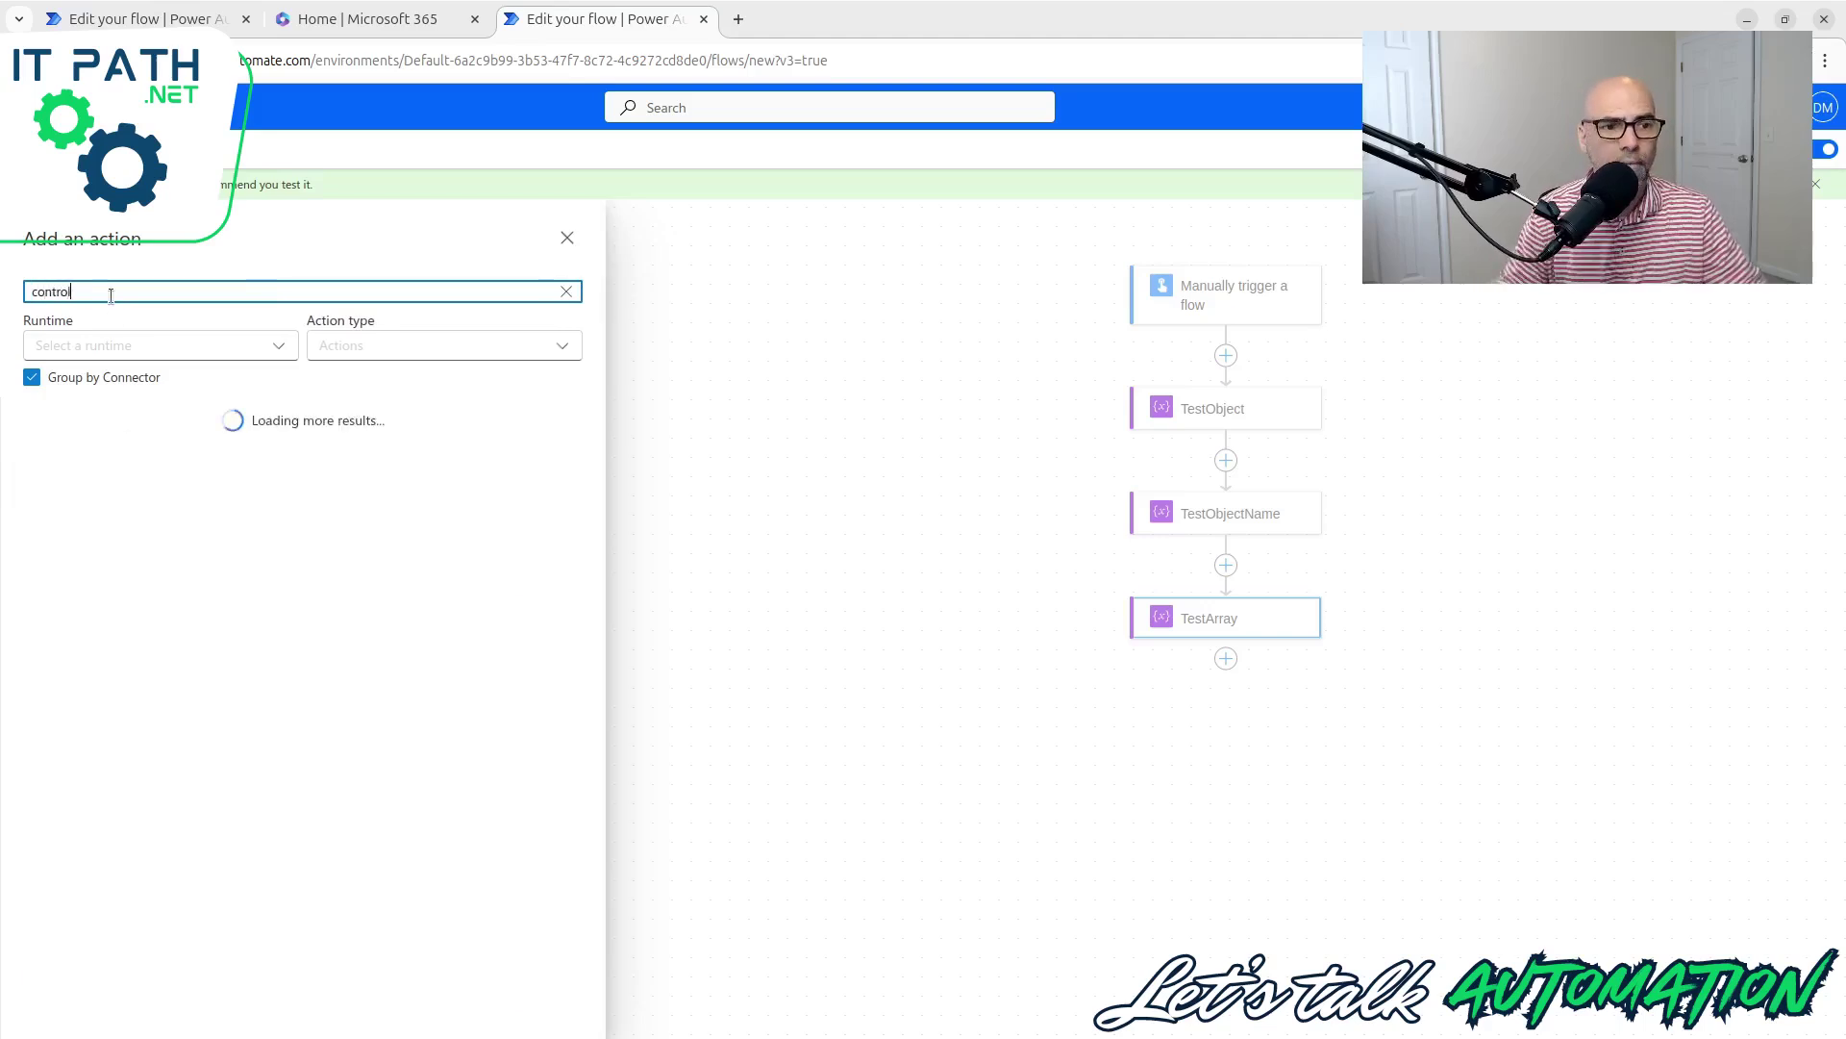
pyautogui.click(554, 445)
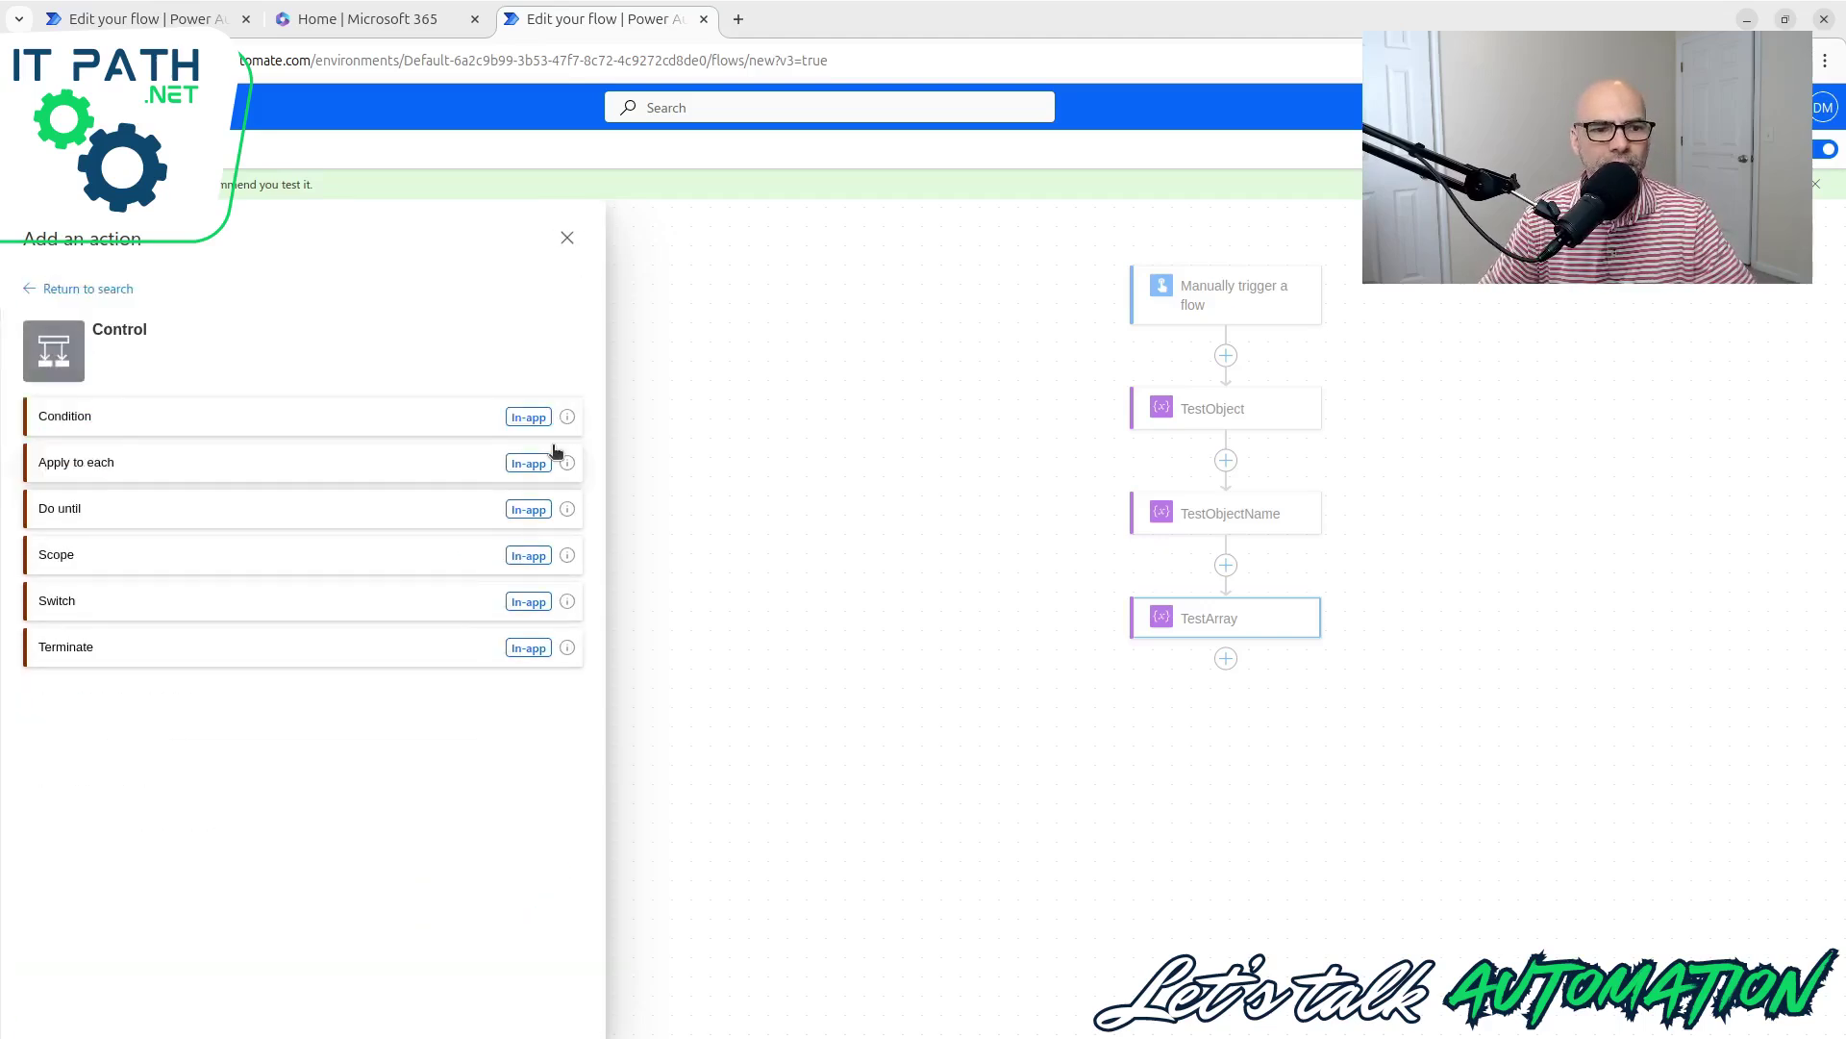
pyautogui.click(206, 466)
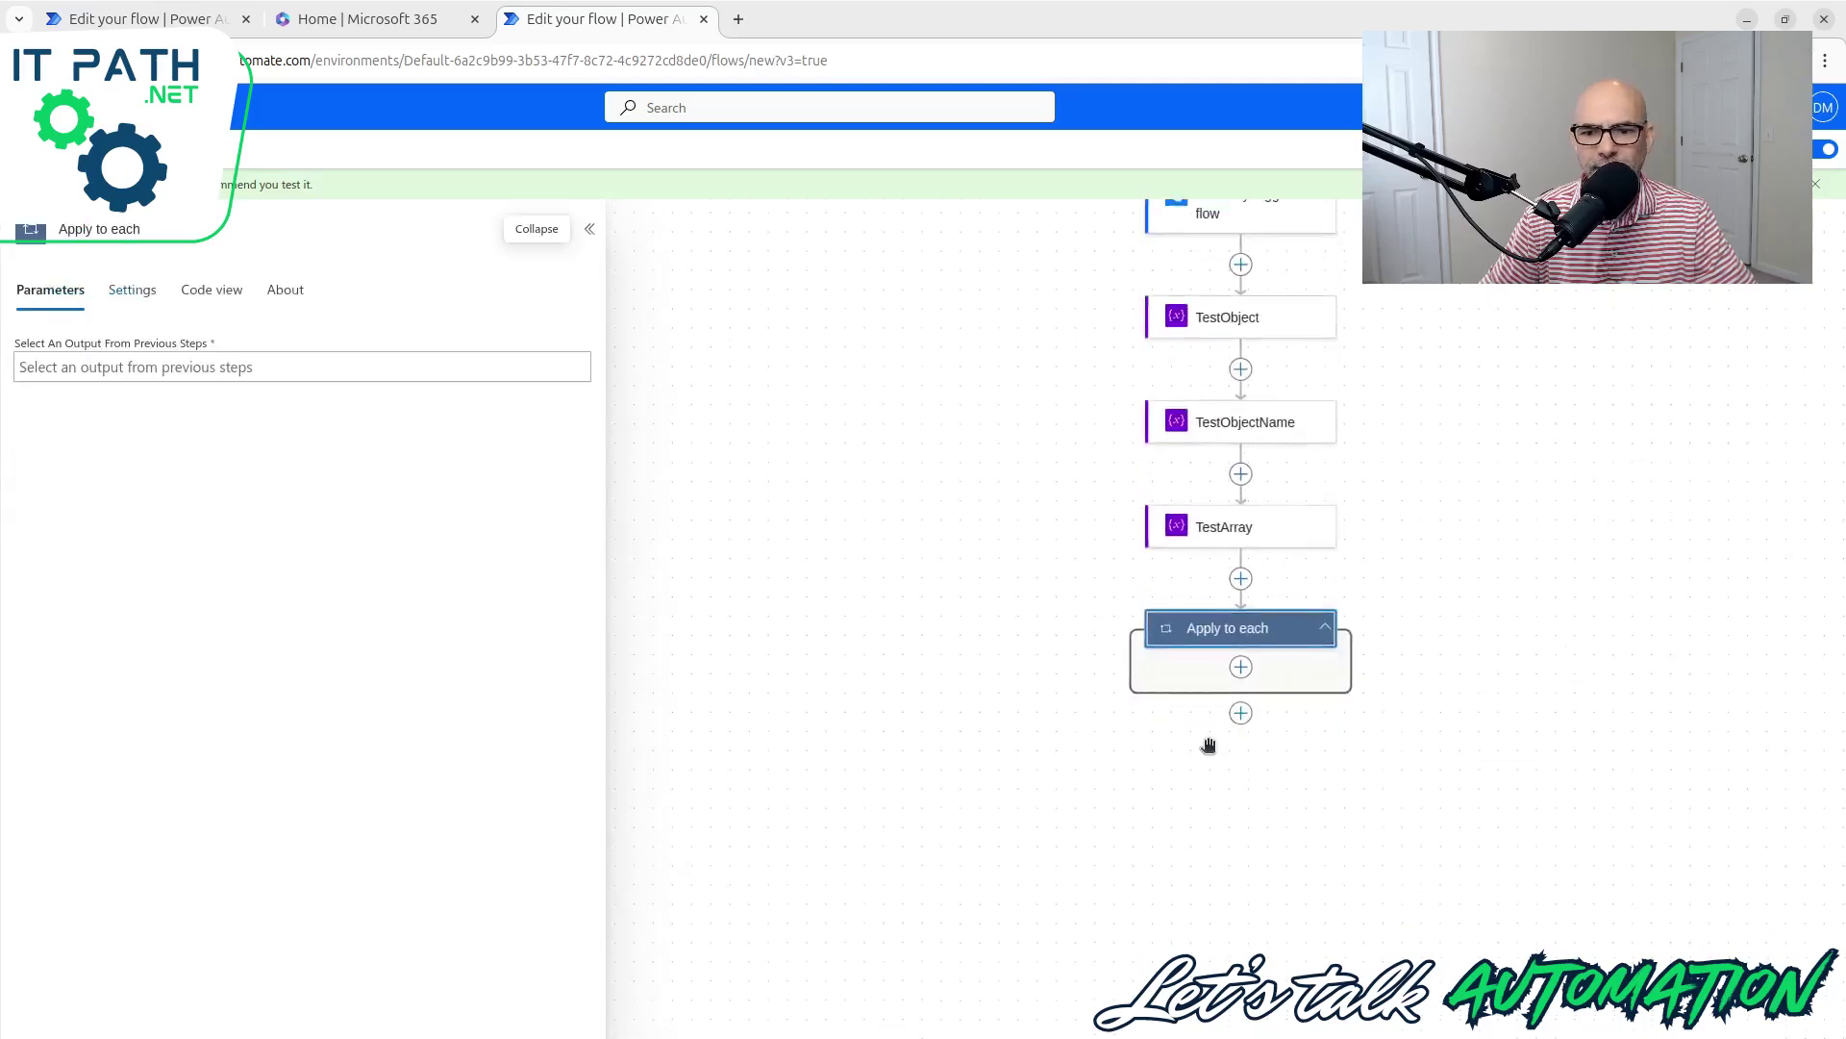
# Step: Set the loop's input to the TestArray variable from dynamic content
pyautogui.click(165, 370)
pyautogui.click(585, 385)
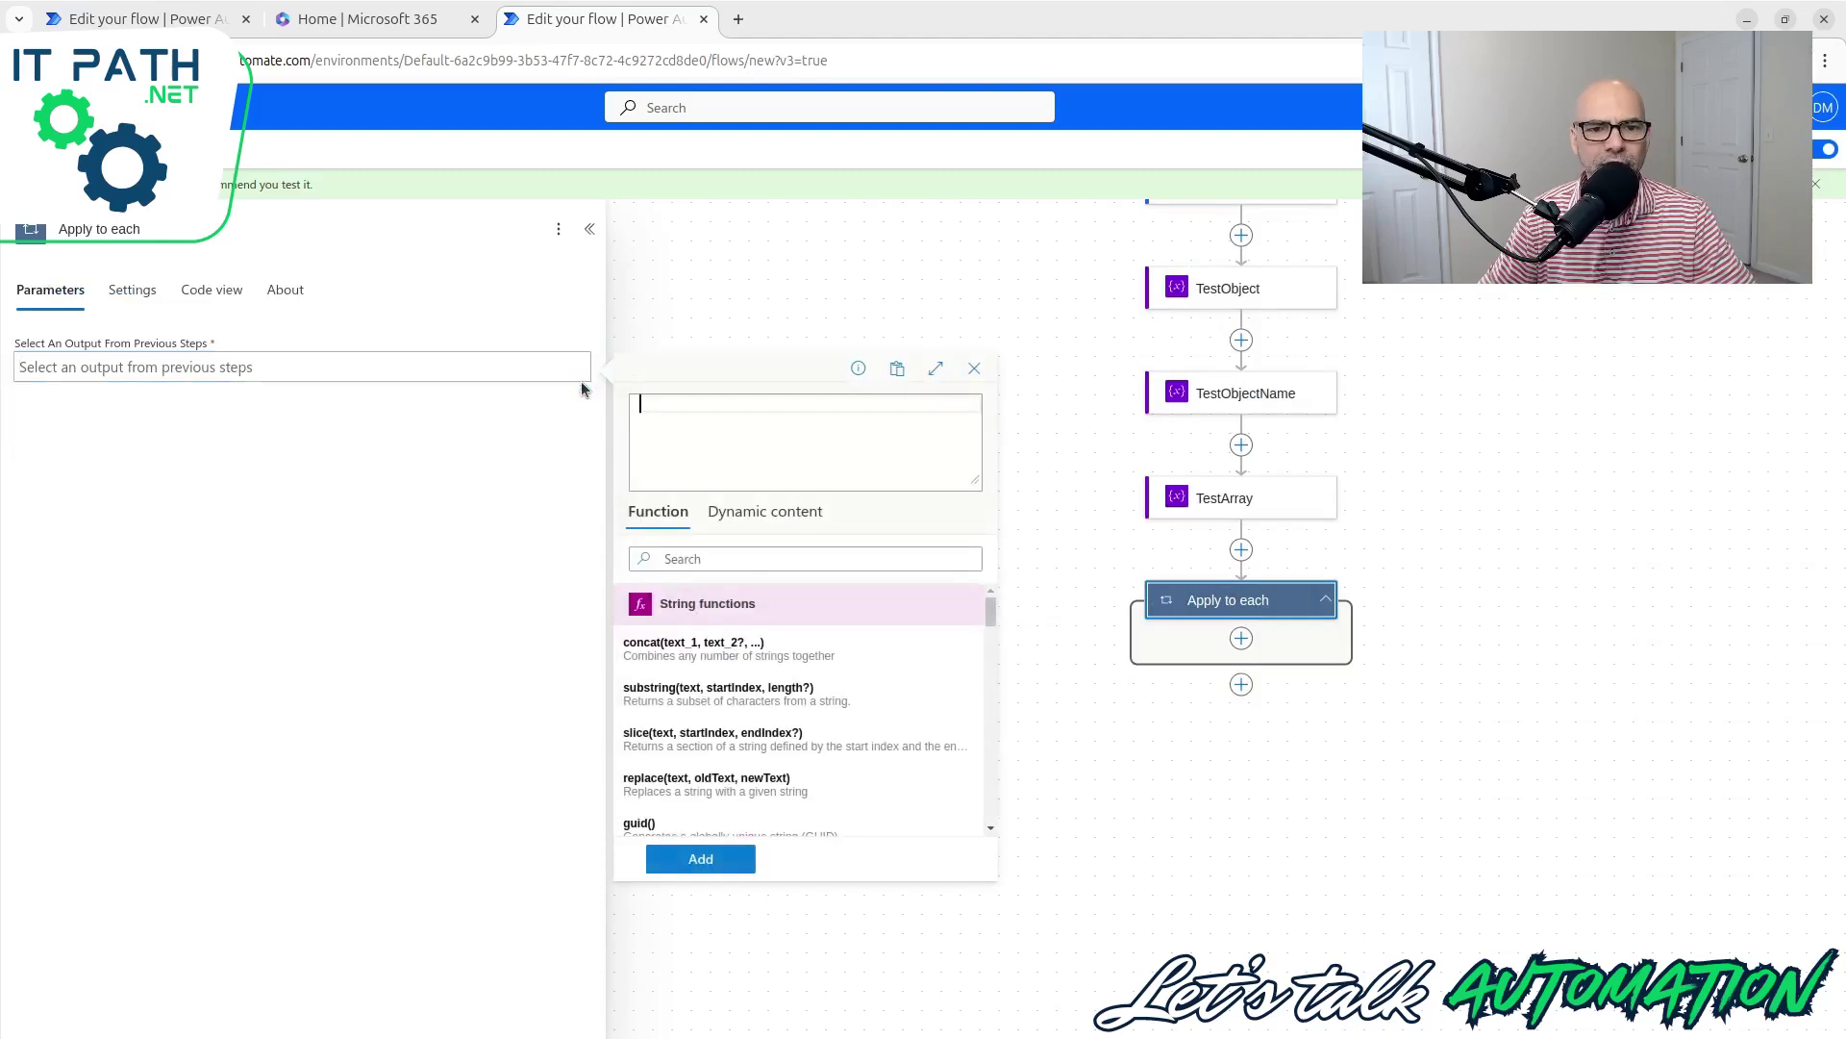
pyautogui.click(804, 520)
pyautogui.click(783, 648)
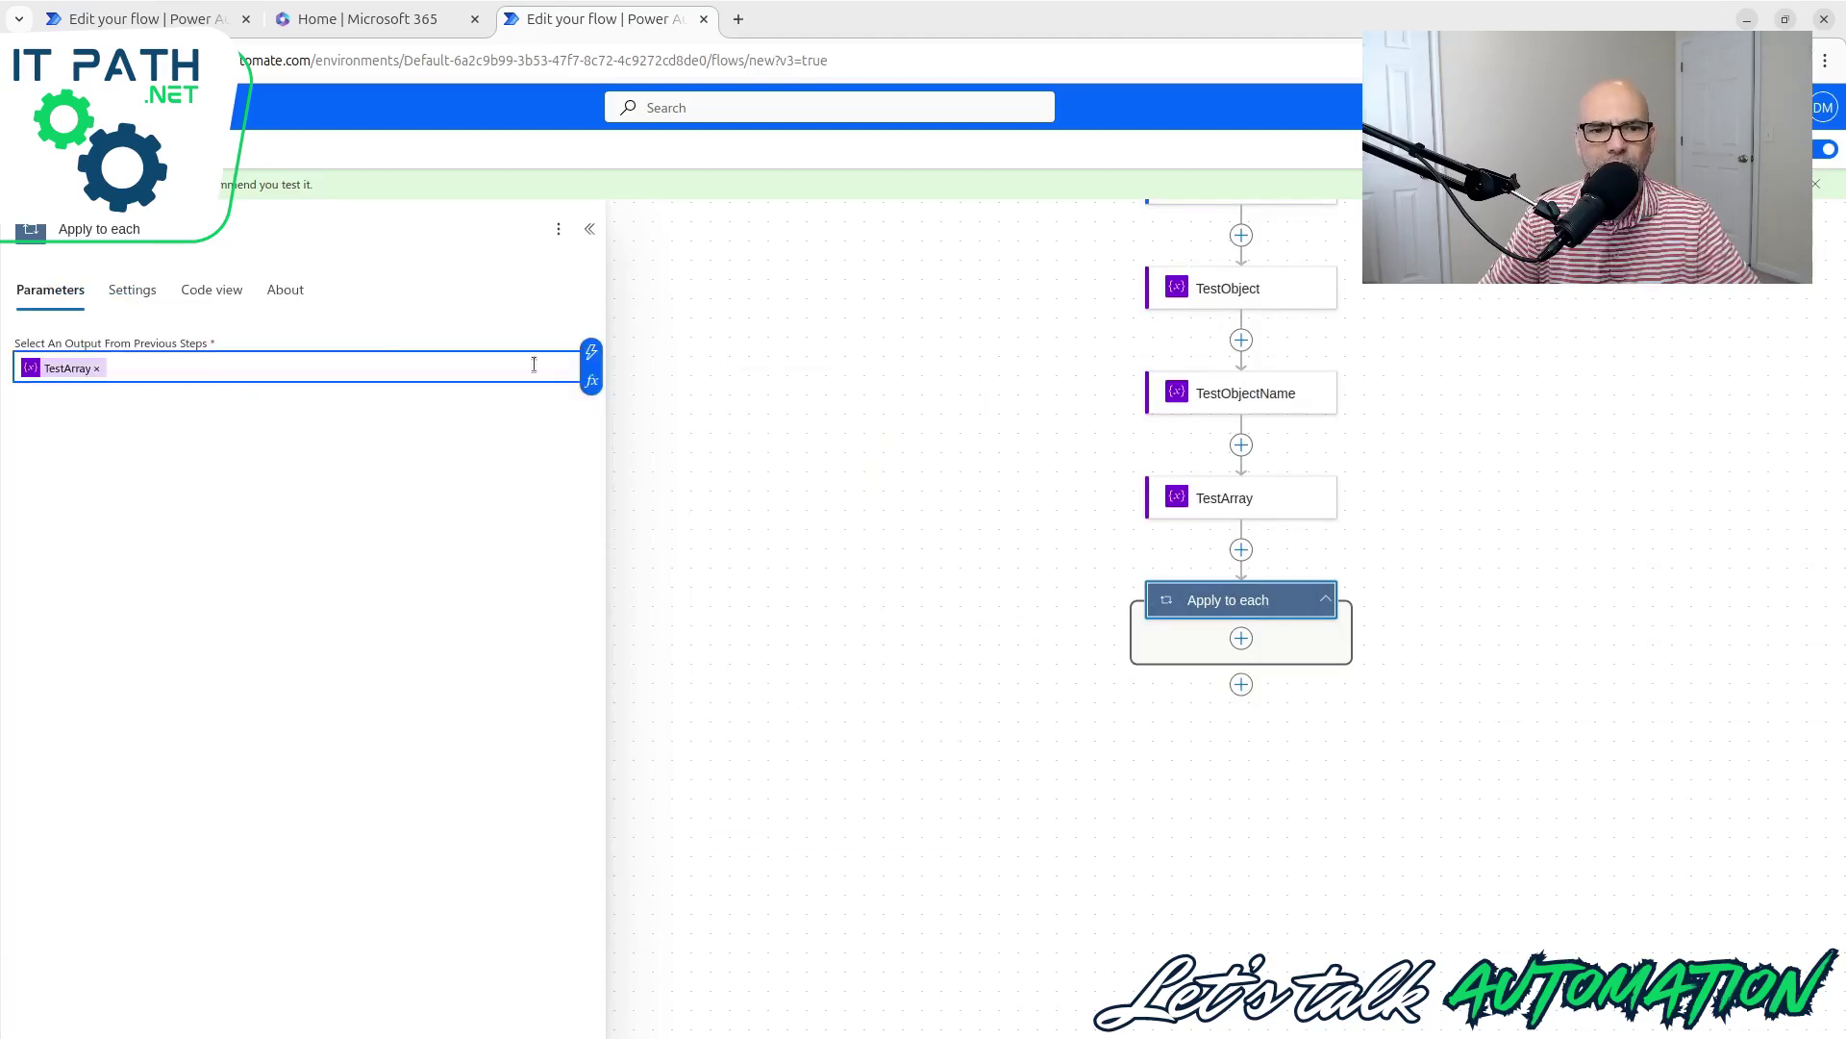
pyautogui.click(582, 370)
pyautogui.click(590, 385)
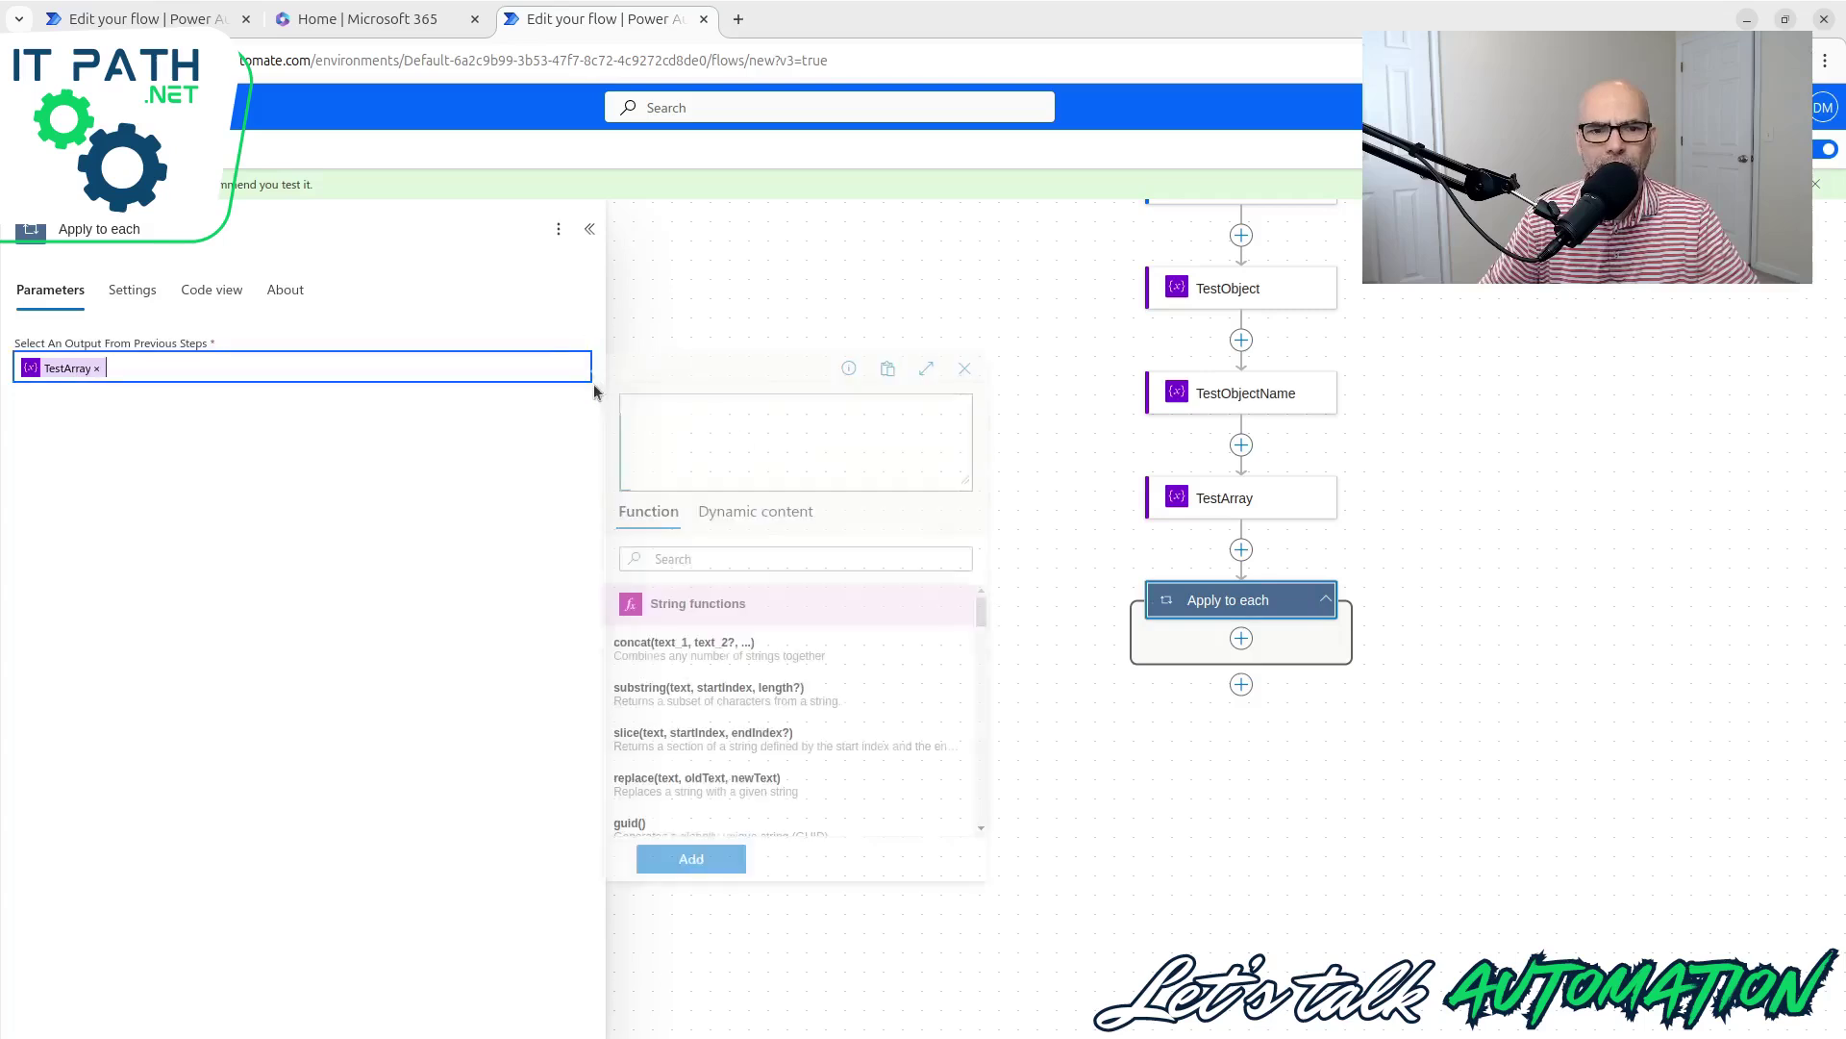
pyautogui.click(1080, 478)
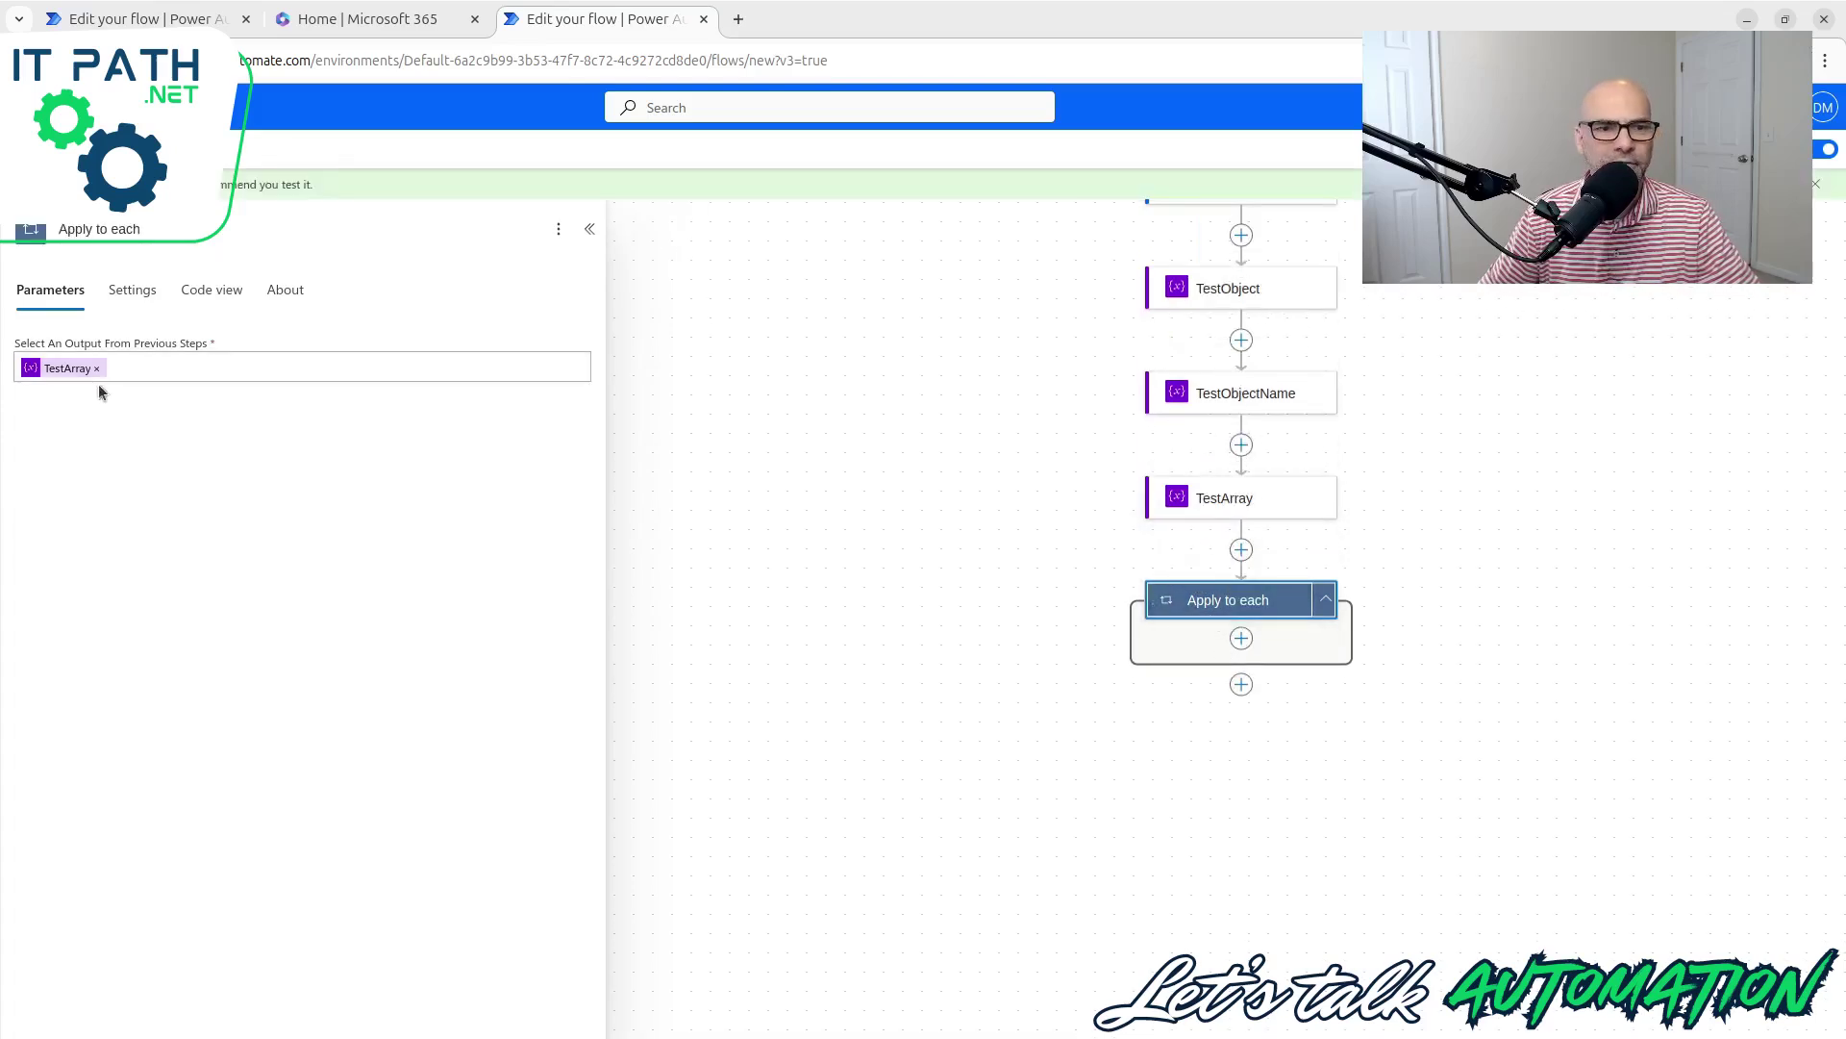
# Step: Swap the loop's input to the TestObject variable and start a test run
pyautogui.click(97, 369)
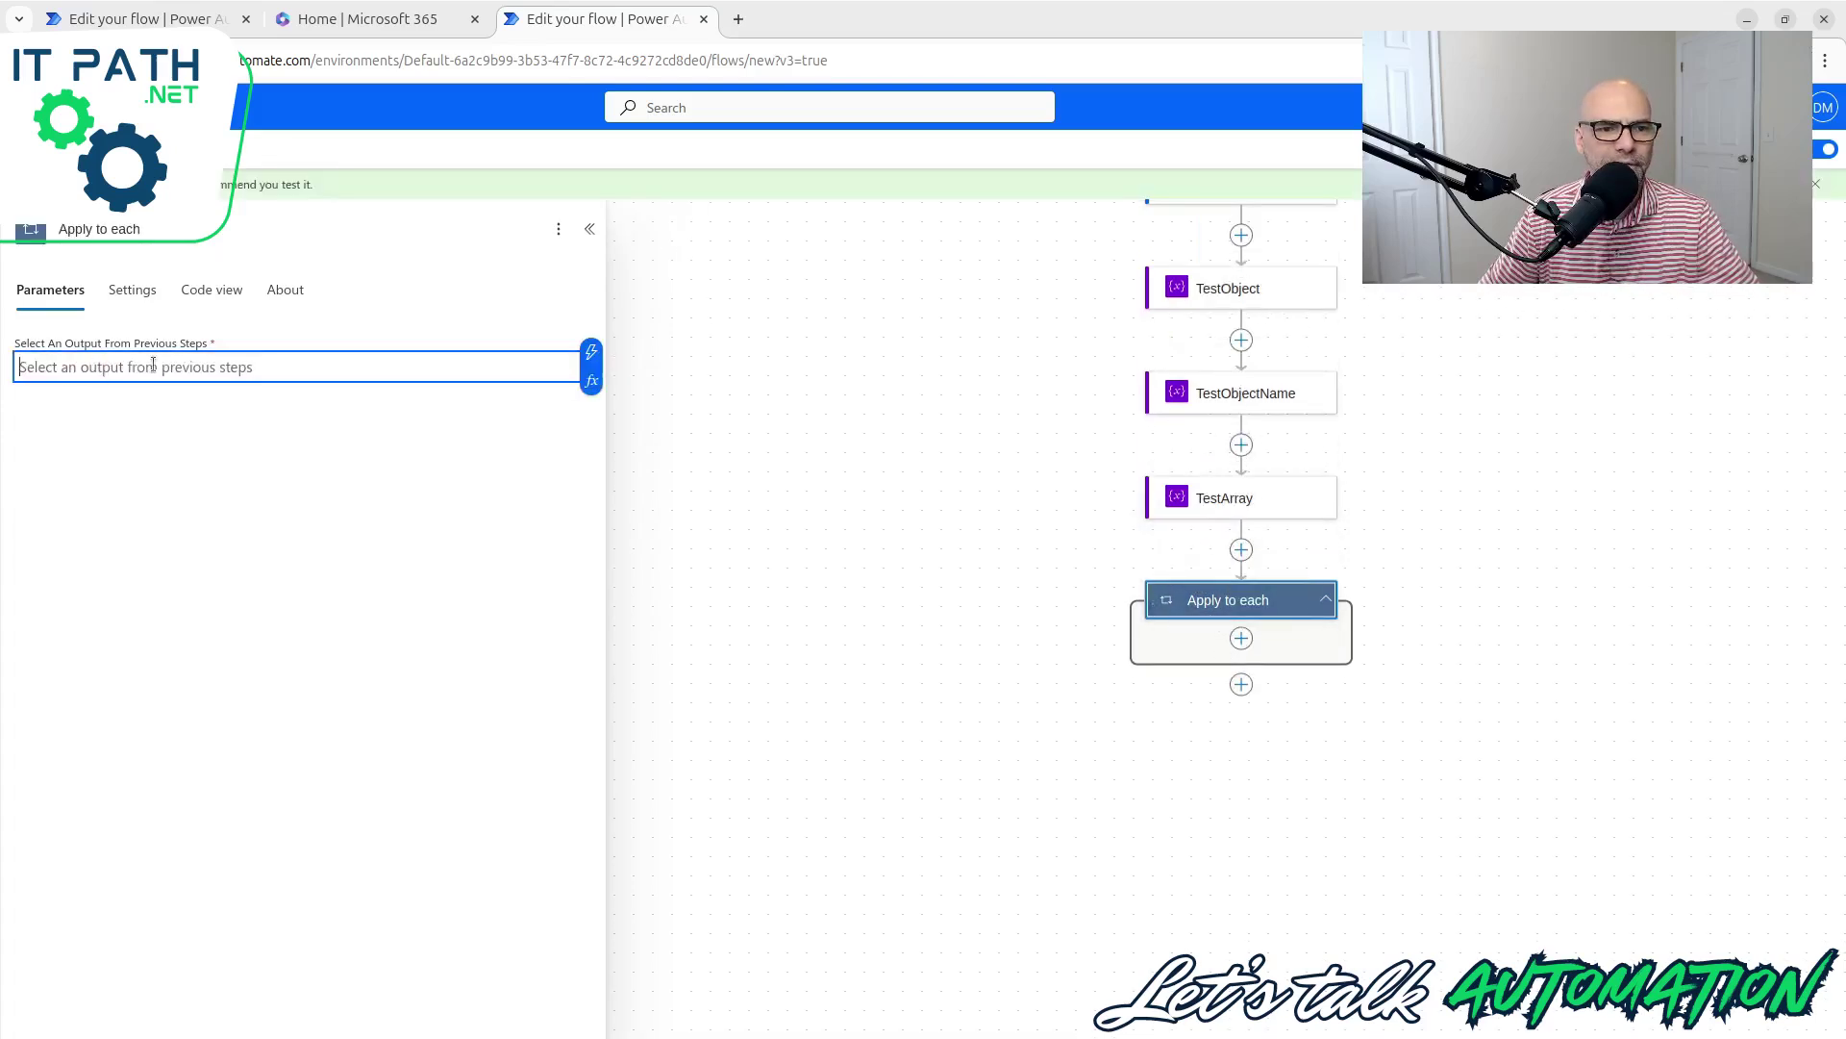
pyautogui.click(591, 381)
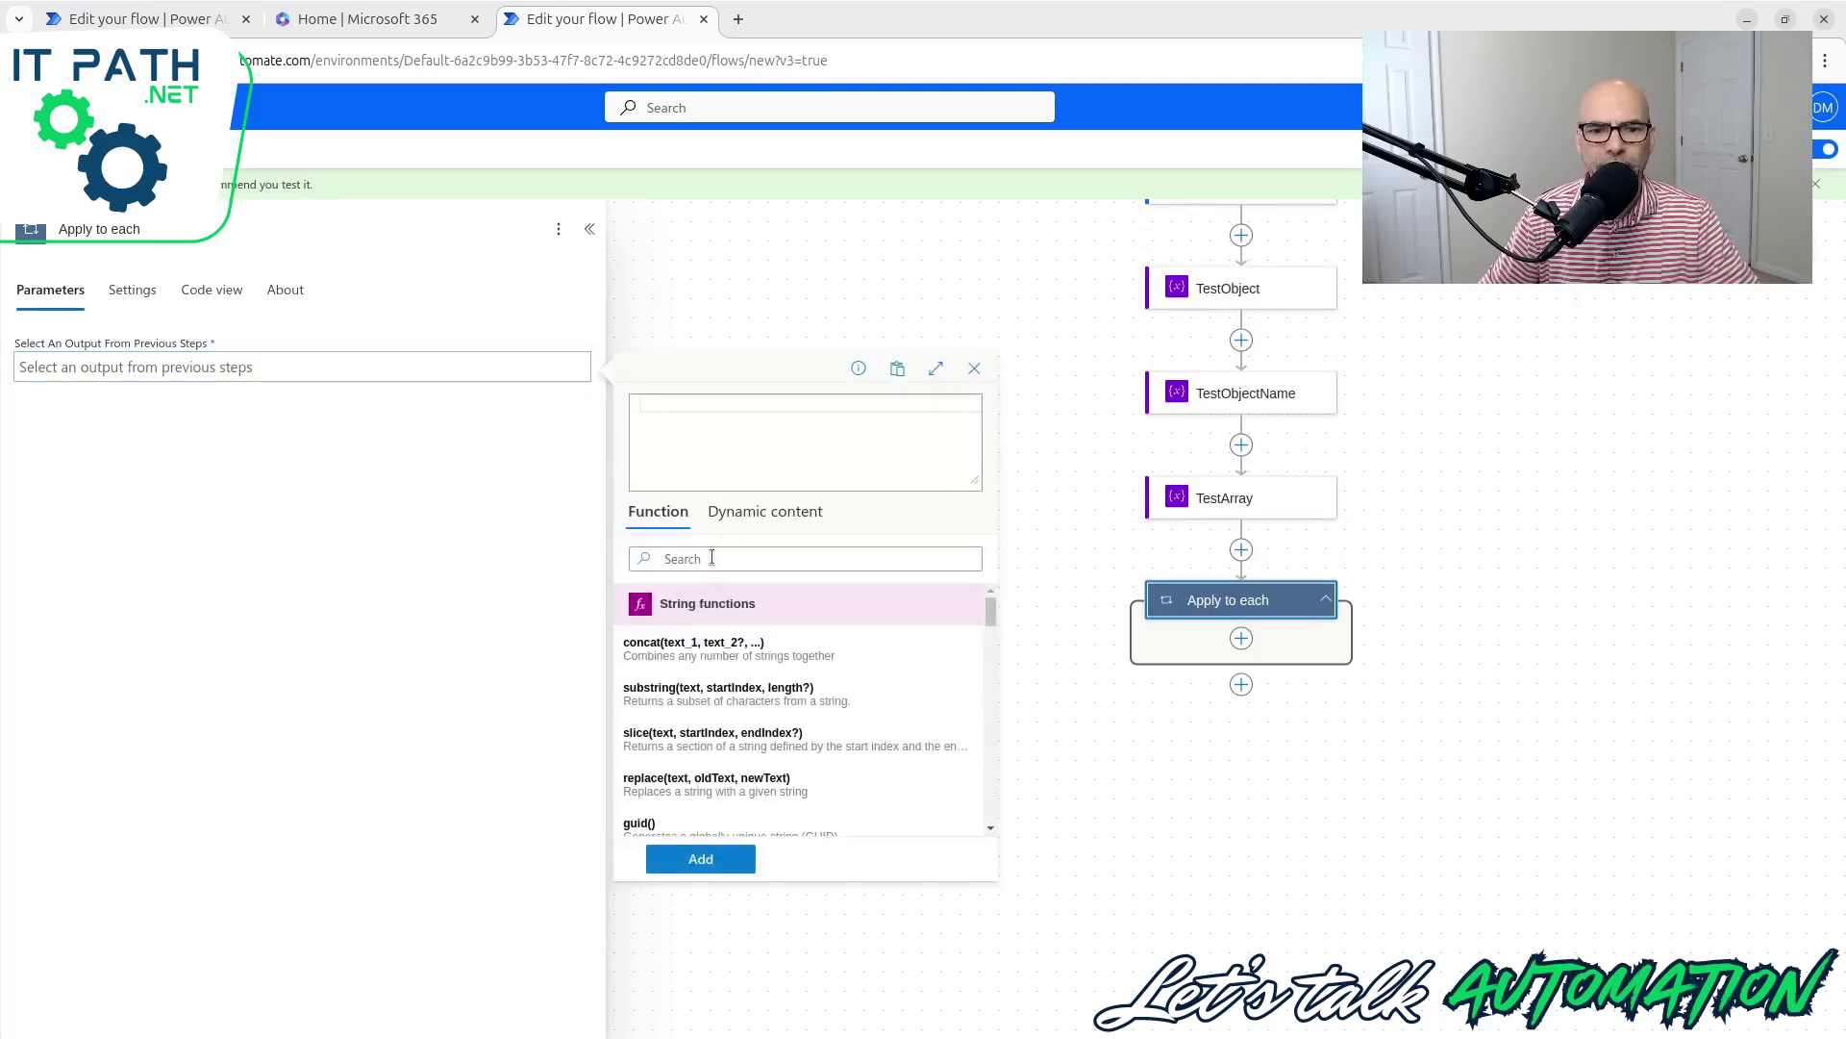
pyautogui.click(765, 511)
pyautogui.click(737, 740)
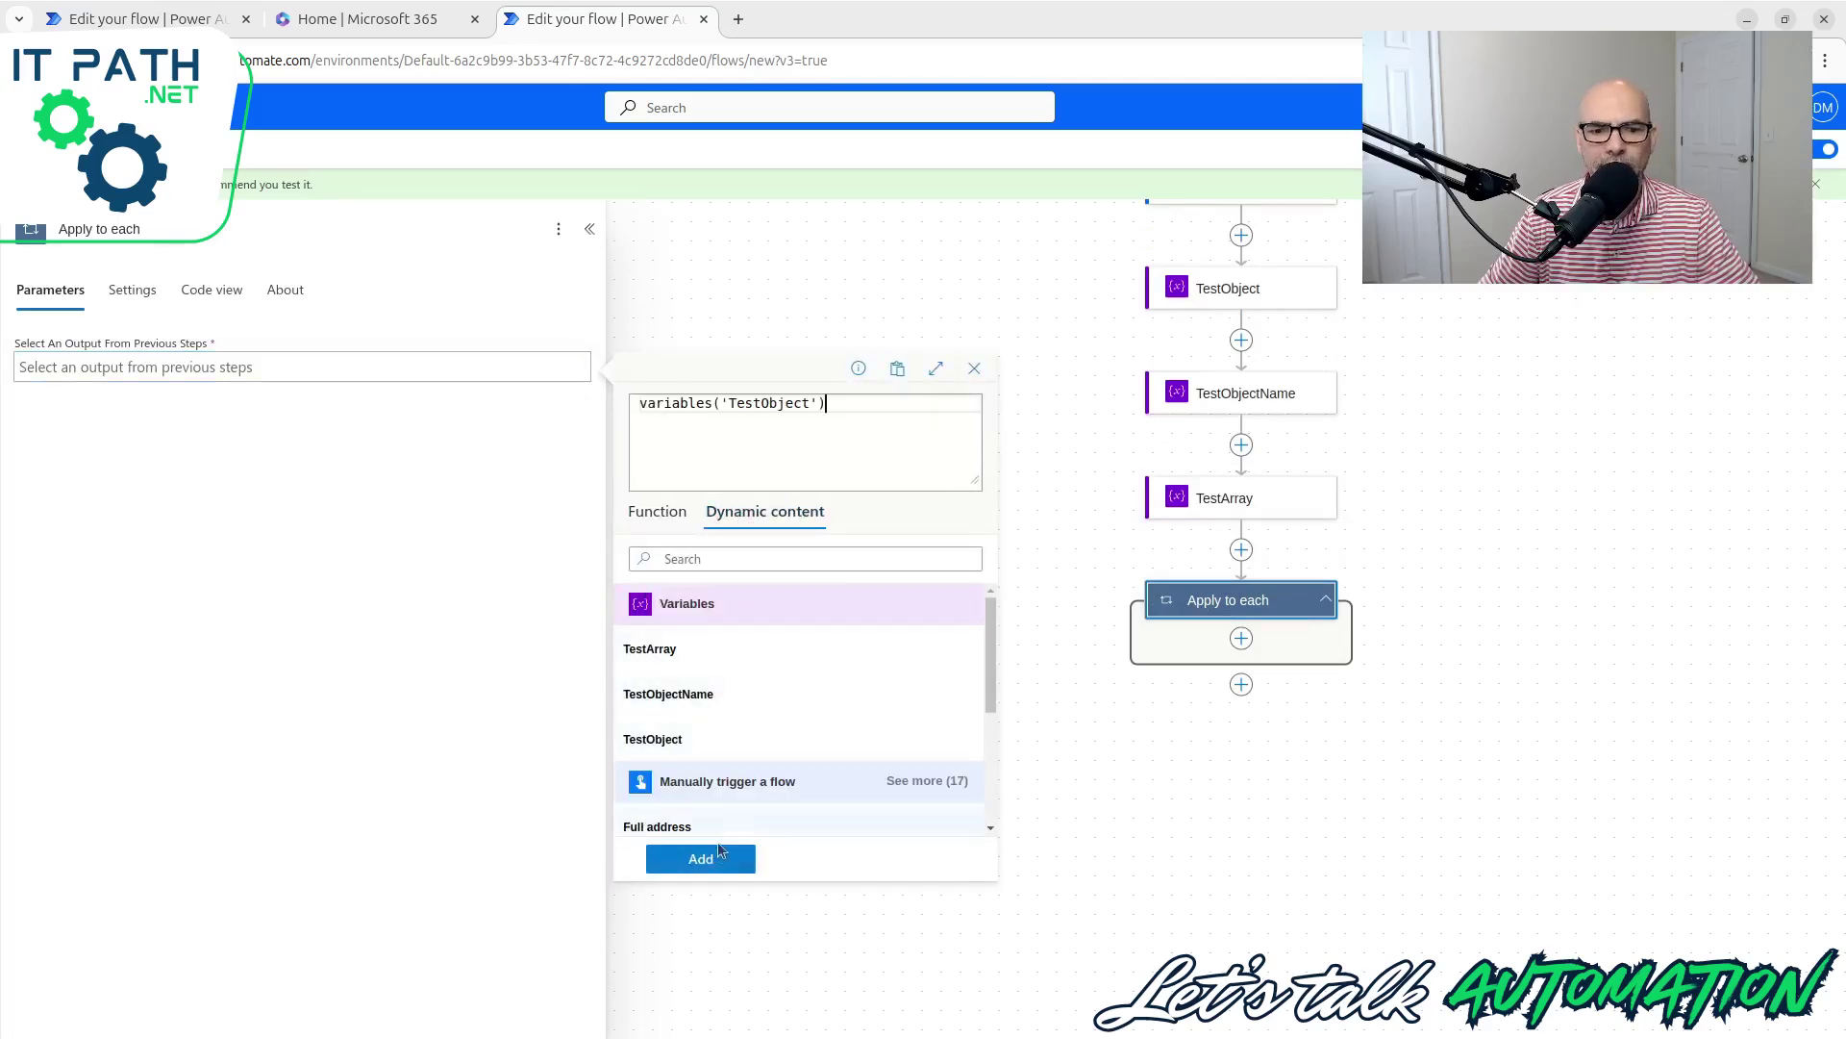
pyautogui.click(721, 856)
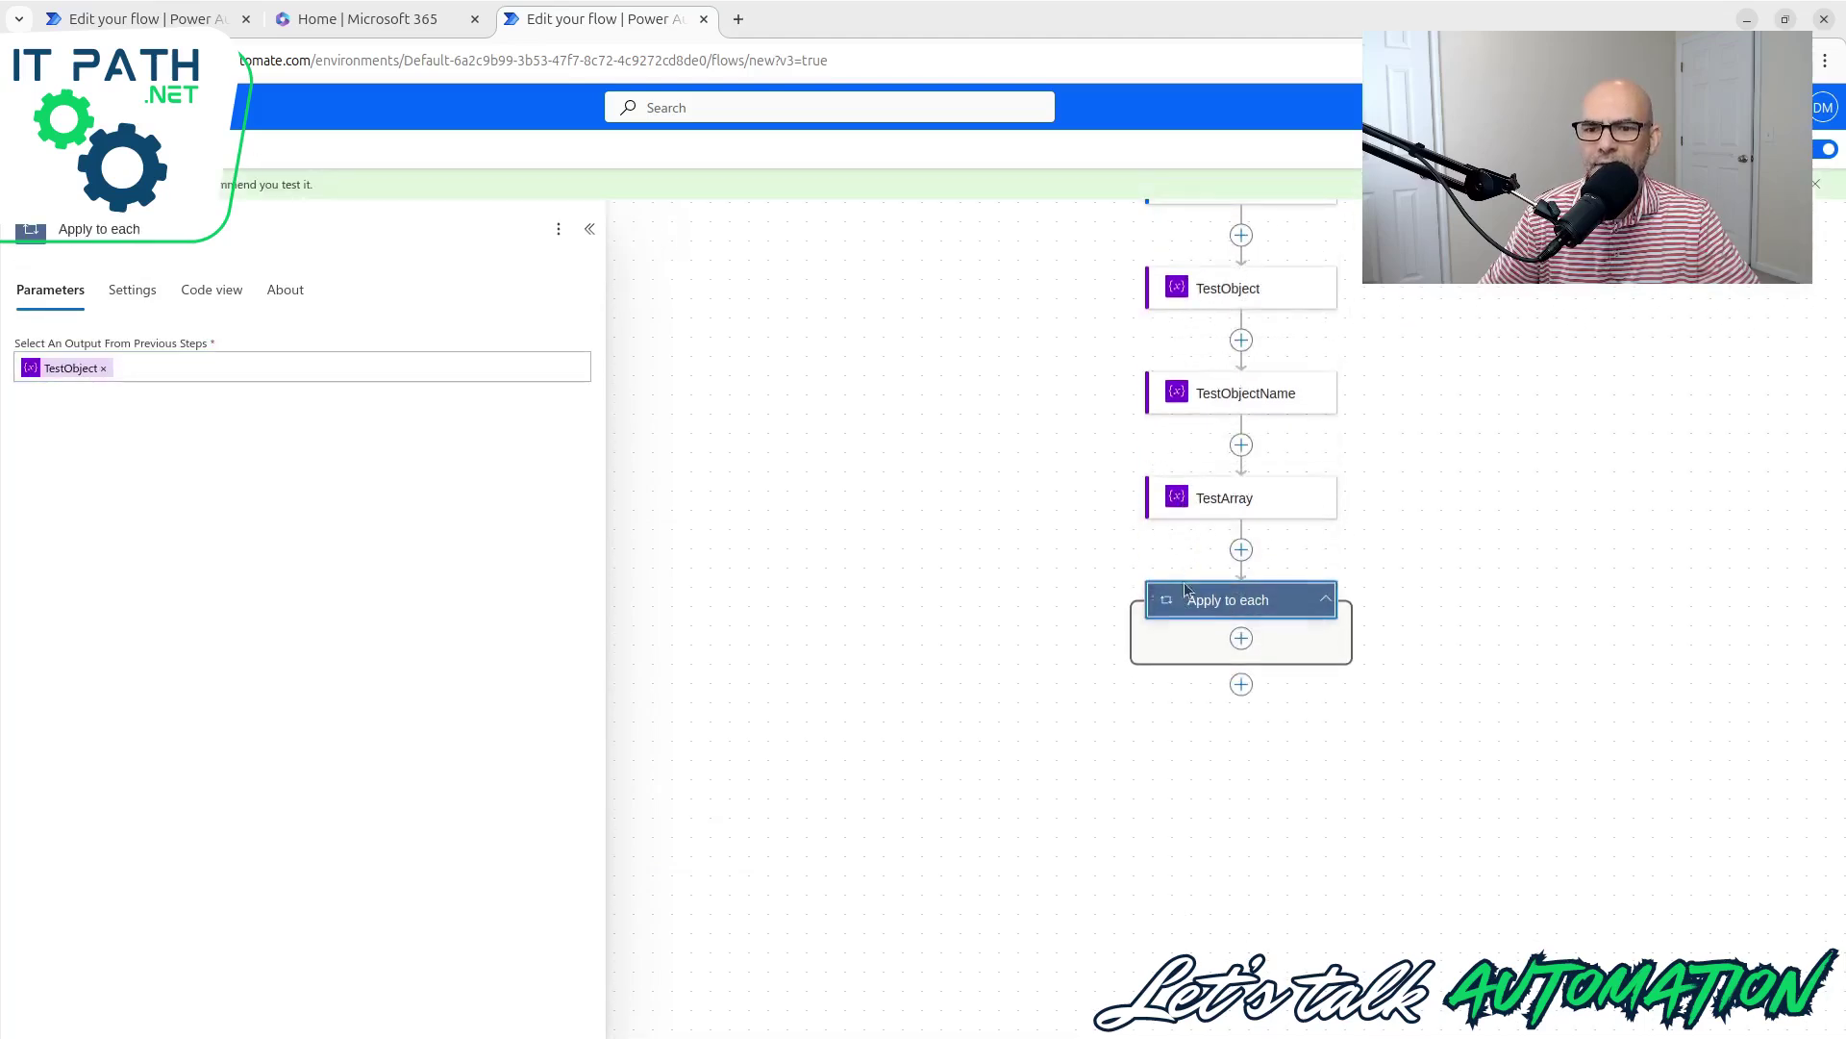
pyautogui.click(1653, 149)
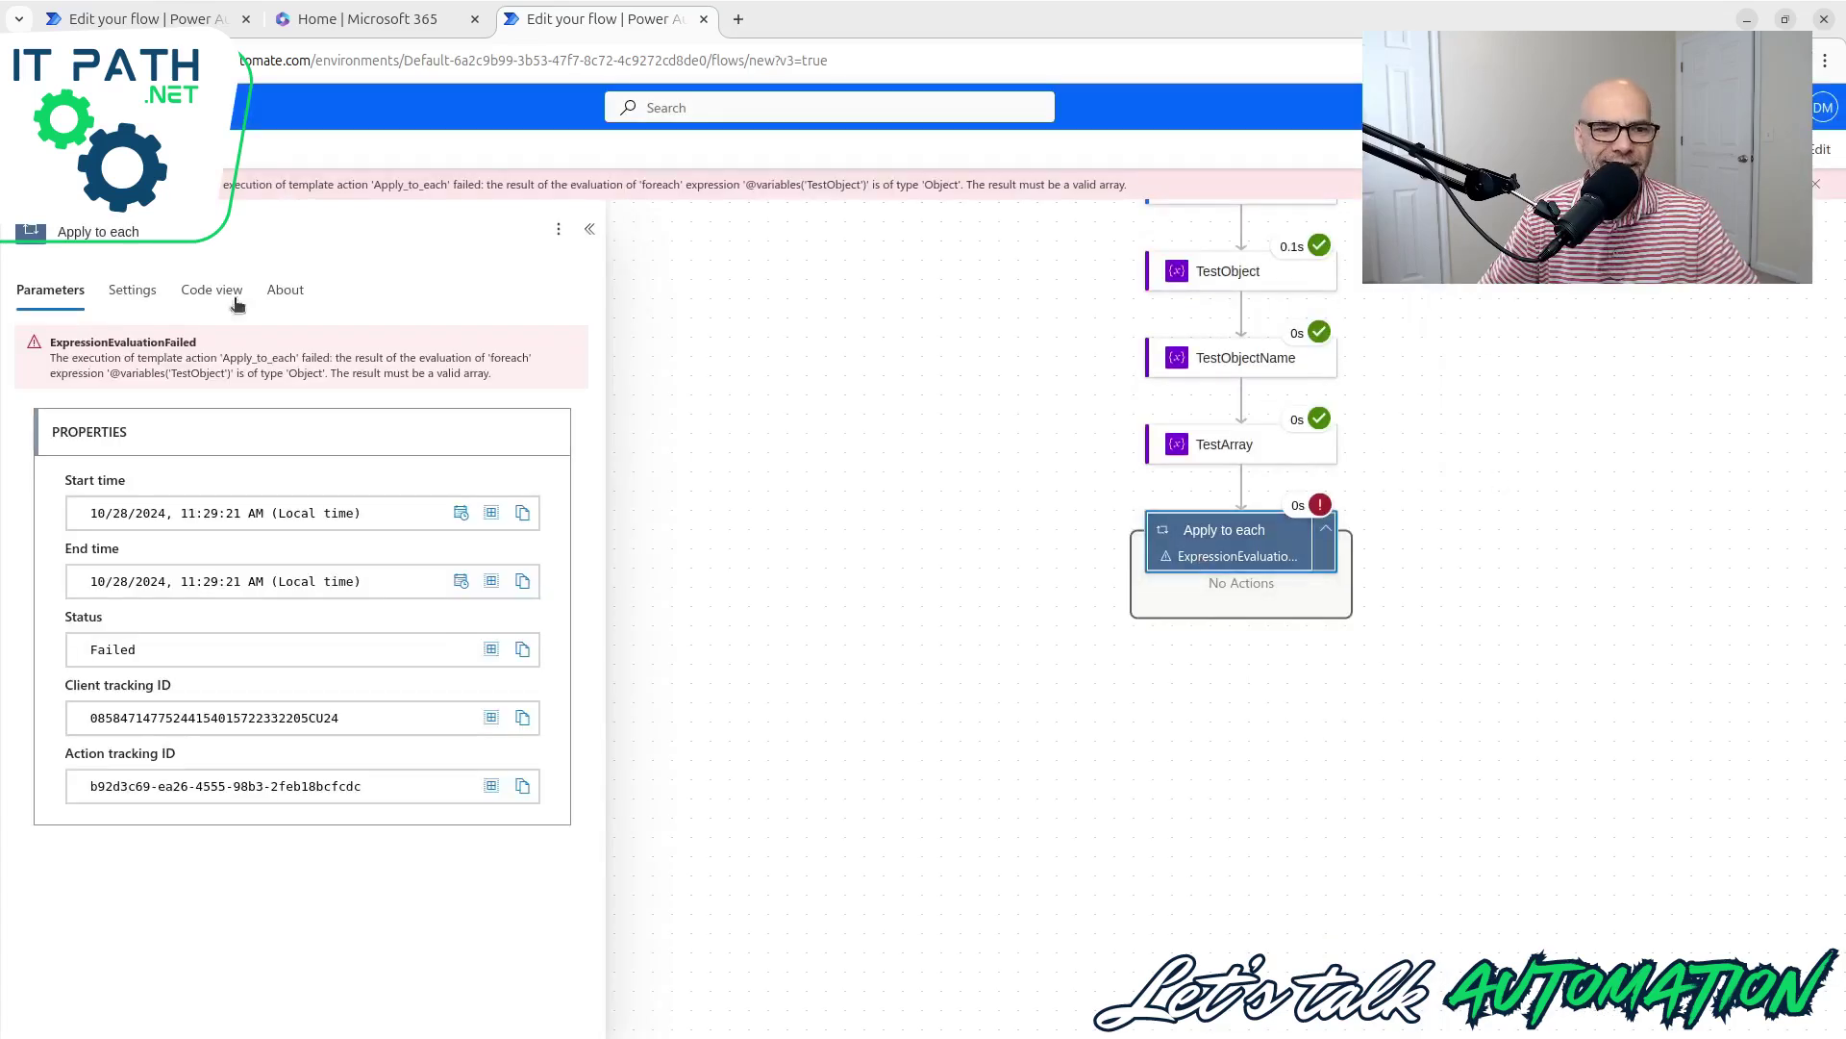
# Step: Highlight the ExpressionEvaluationFailed error showing TestObject is type Object, then return to editing
pyautogui.moveTo(54, 358); pyautogui.dragTo(487, 357)
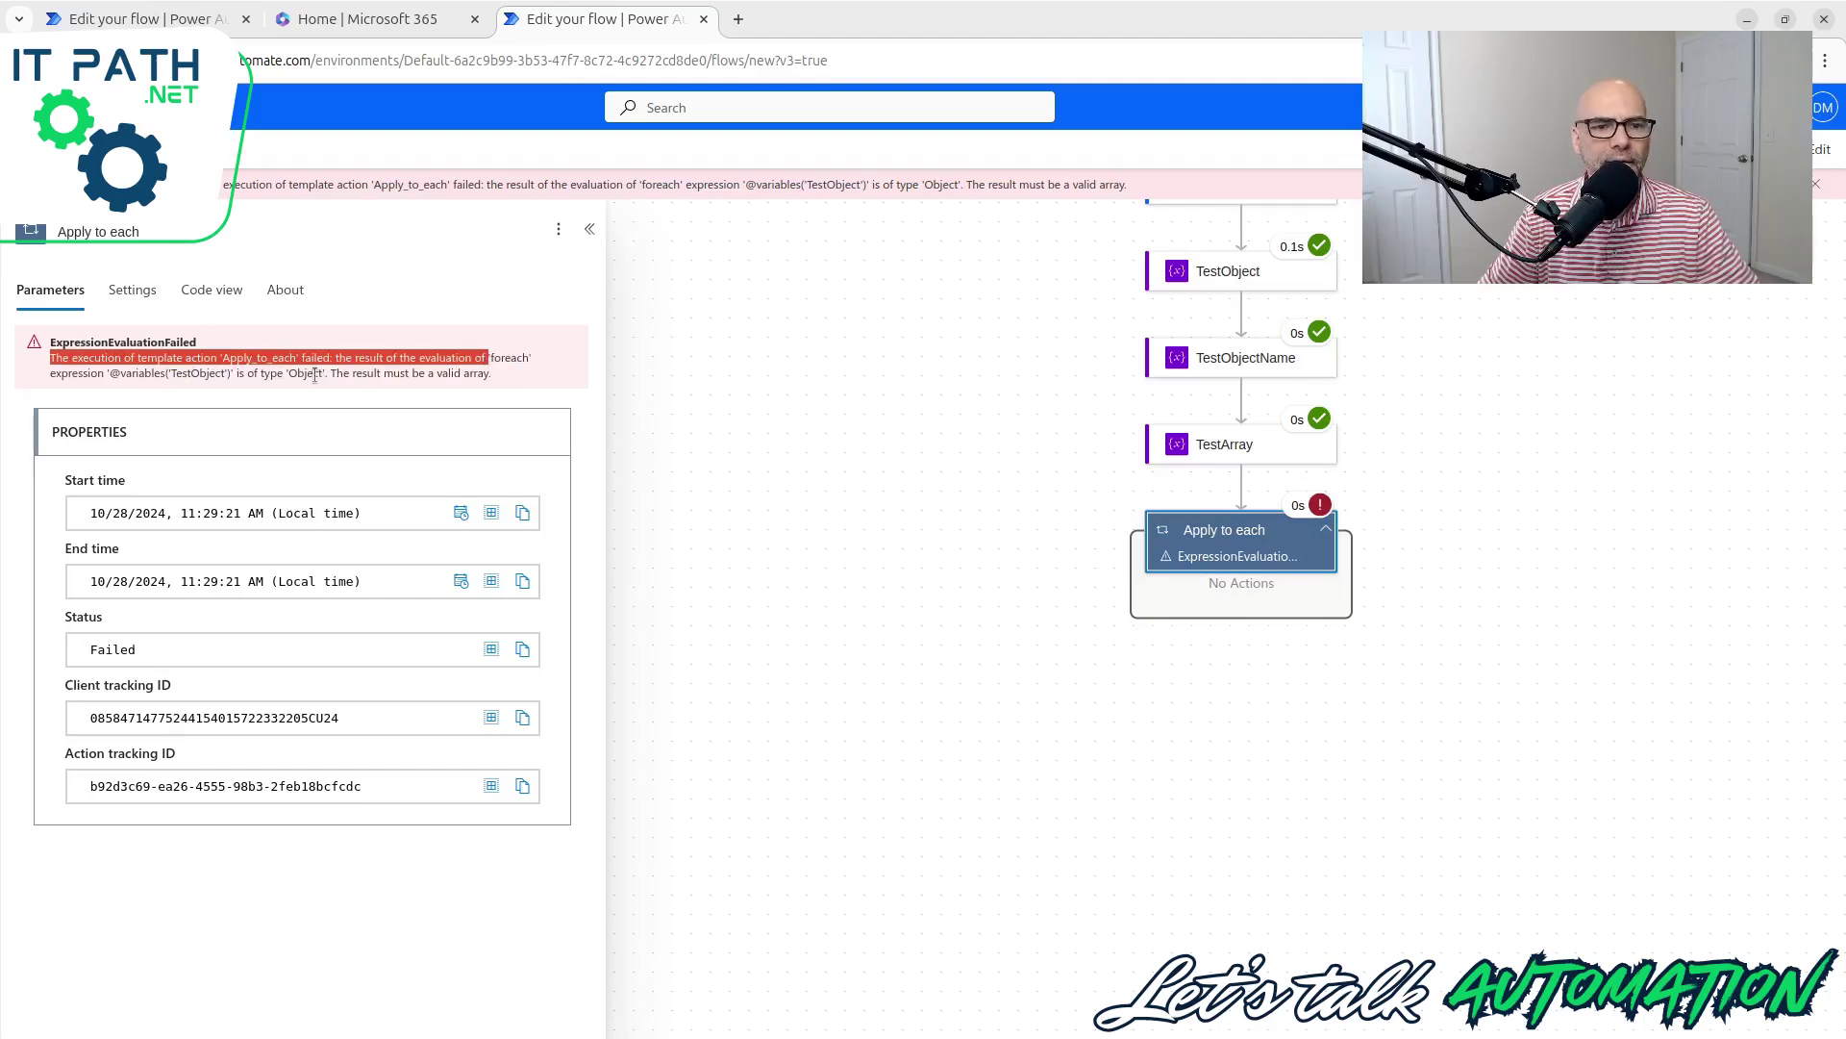
pyautogui.moveTo(237, 374); pyautogui.dragTo(329, 375)
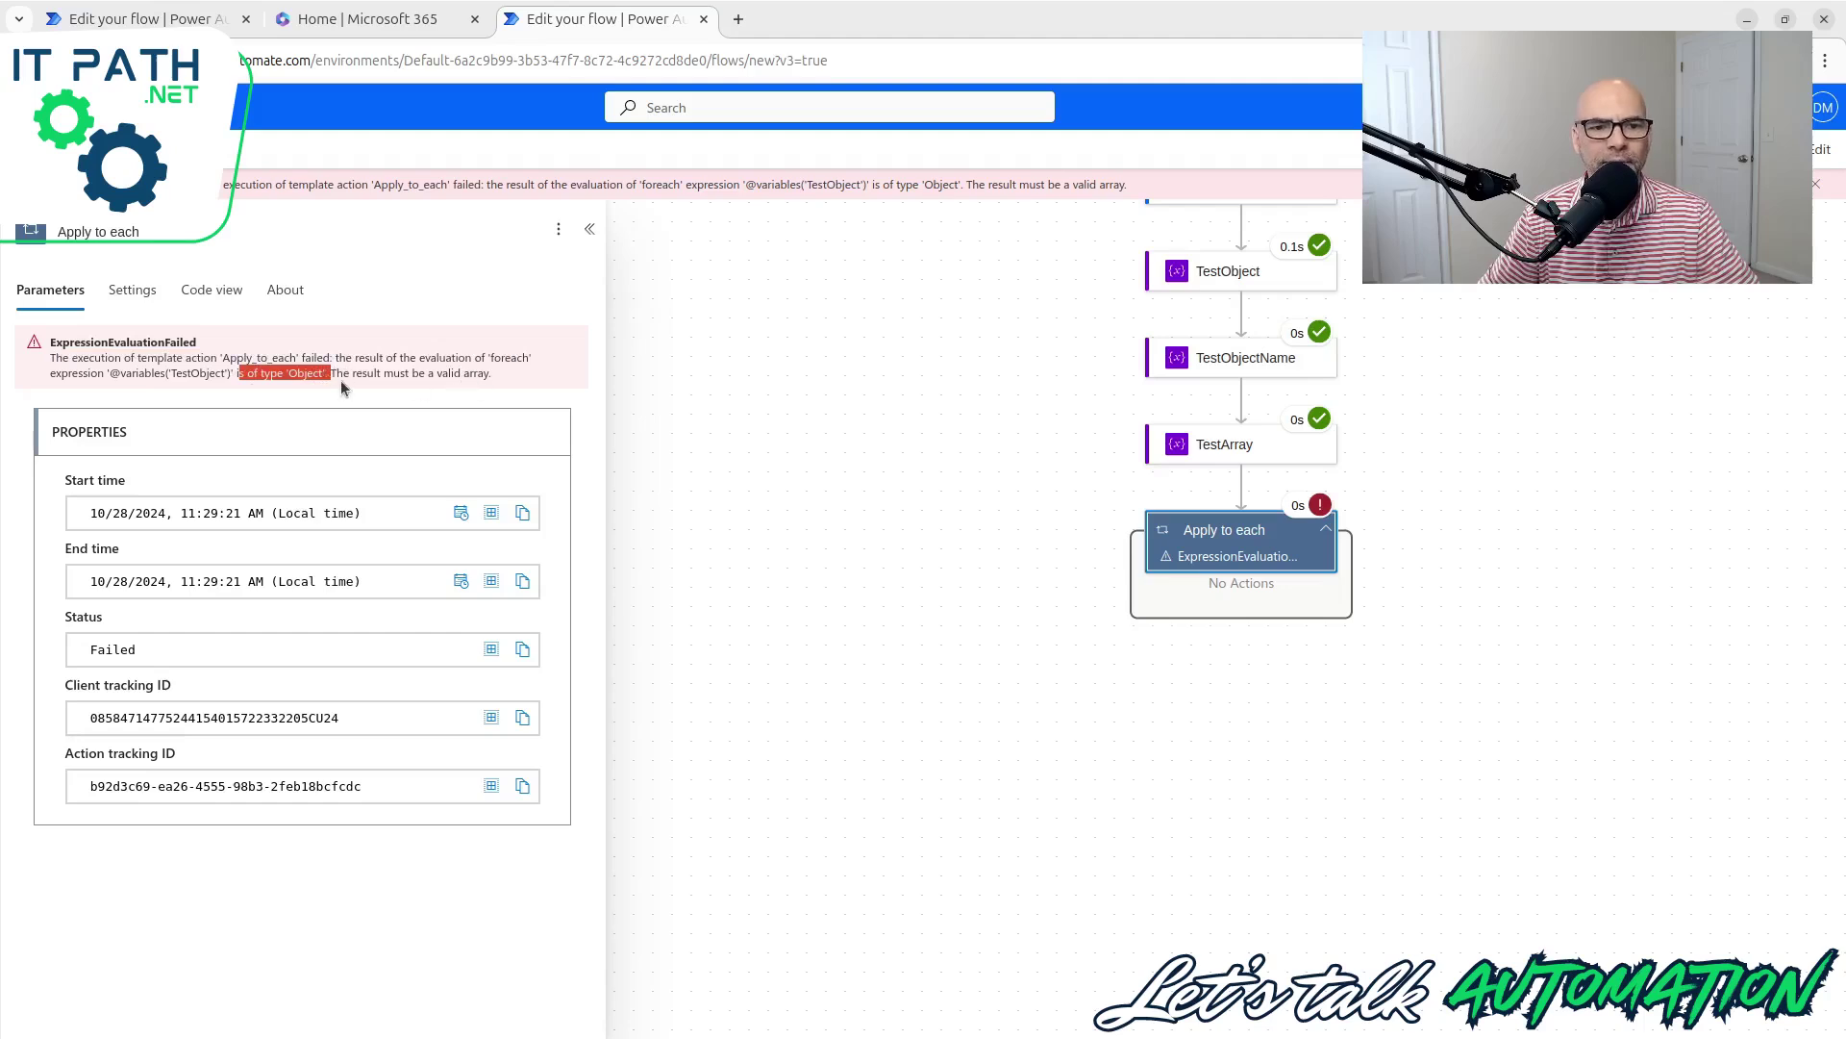
pyautogui.click(344, 388)
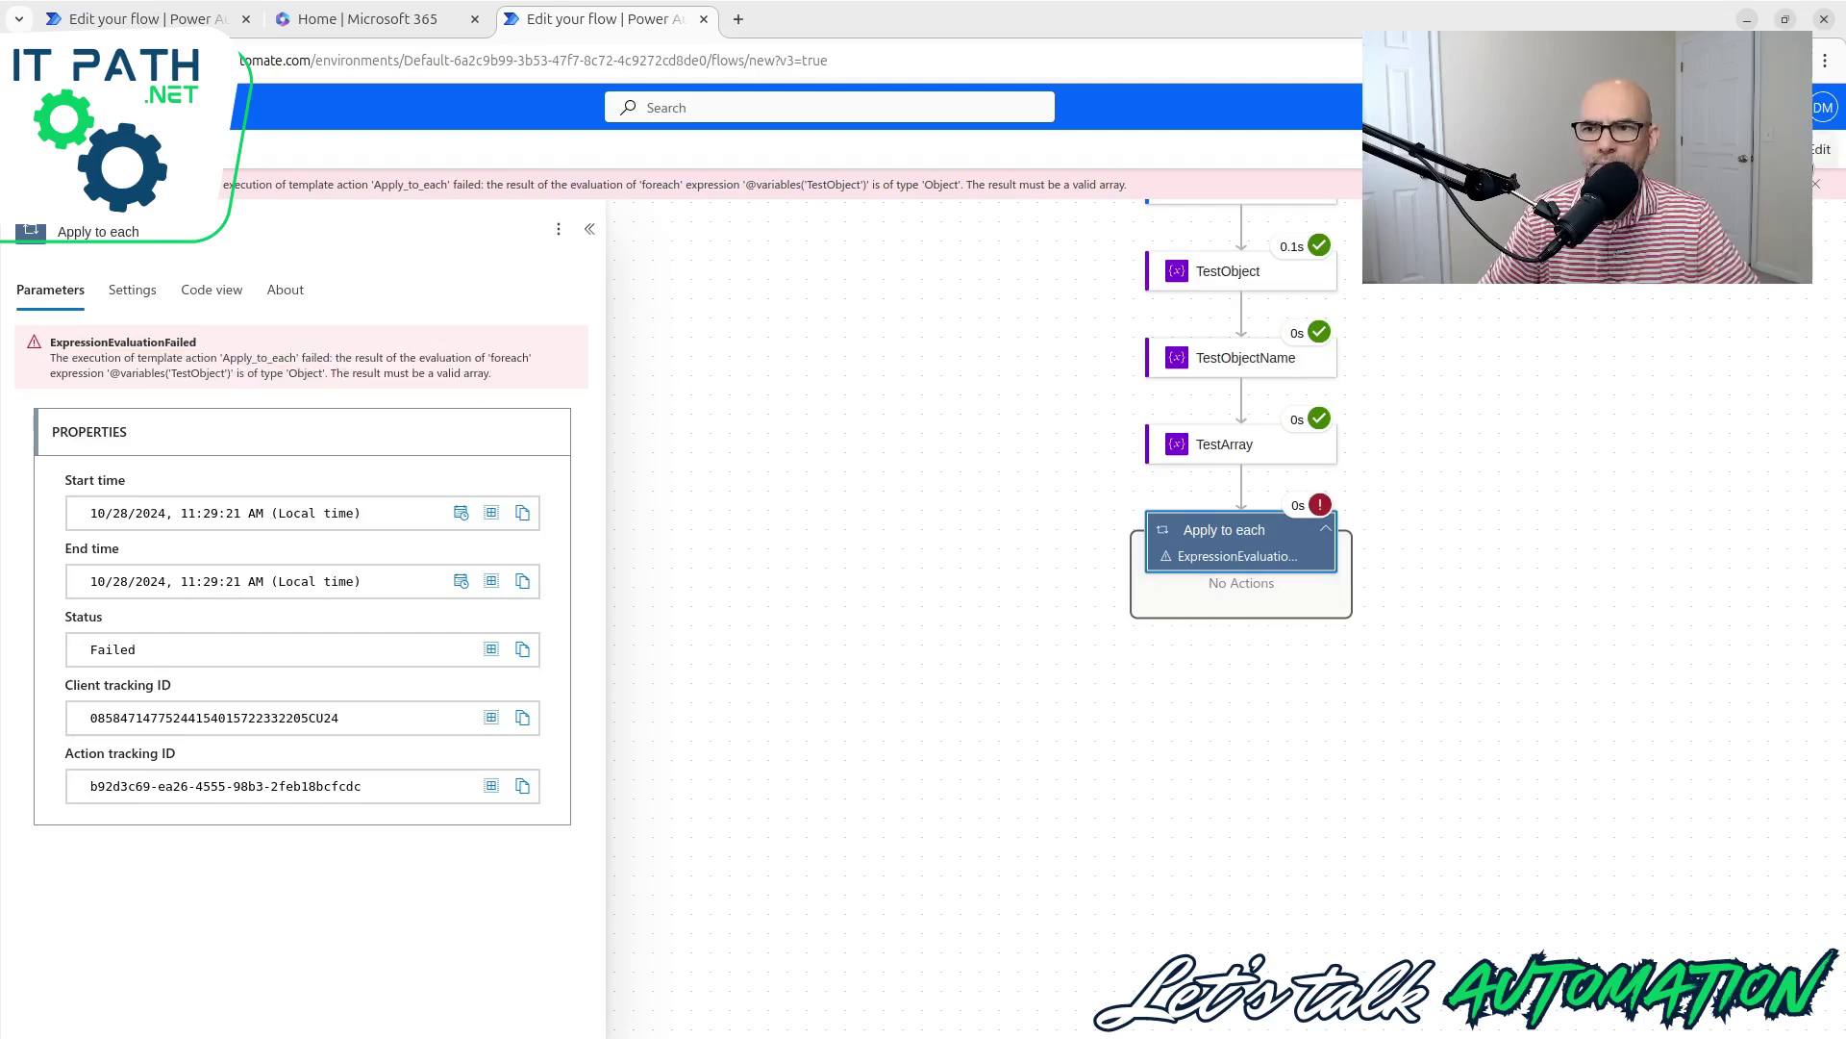
pyautogui.click(1820, 149)
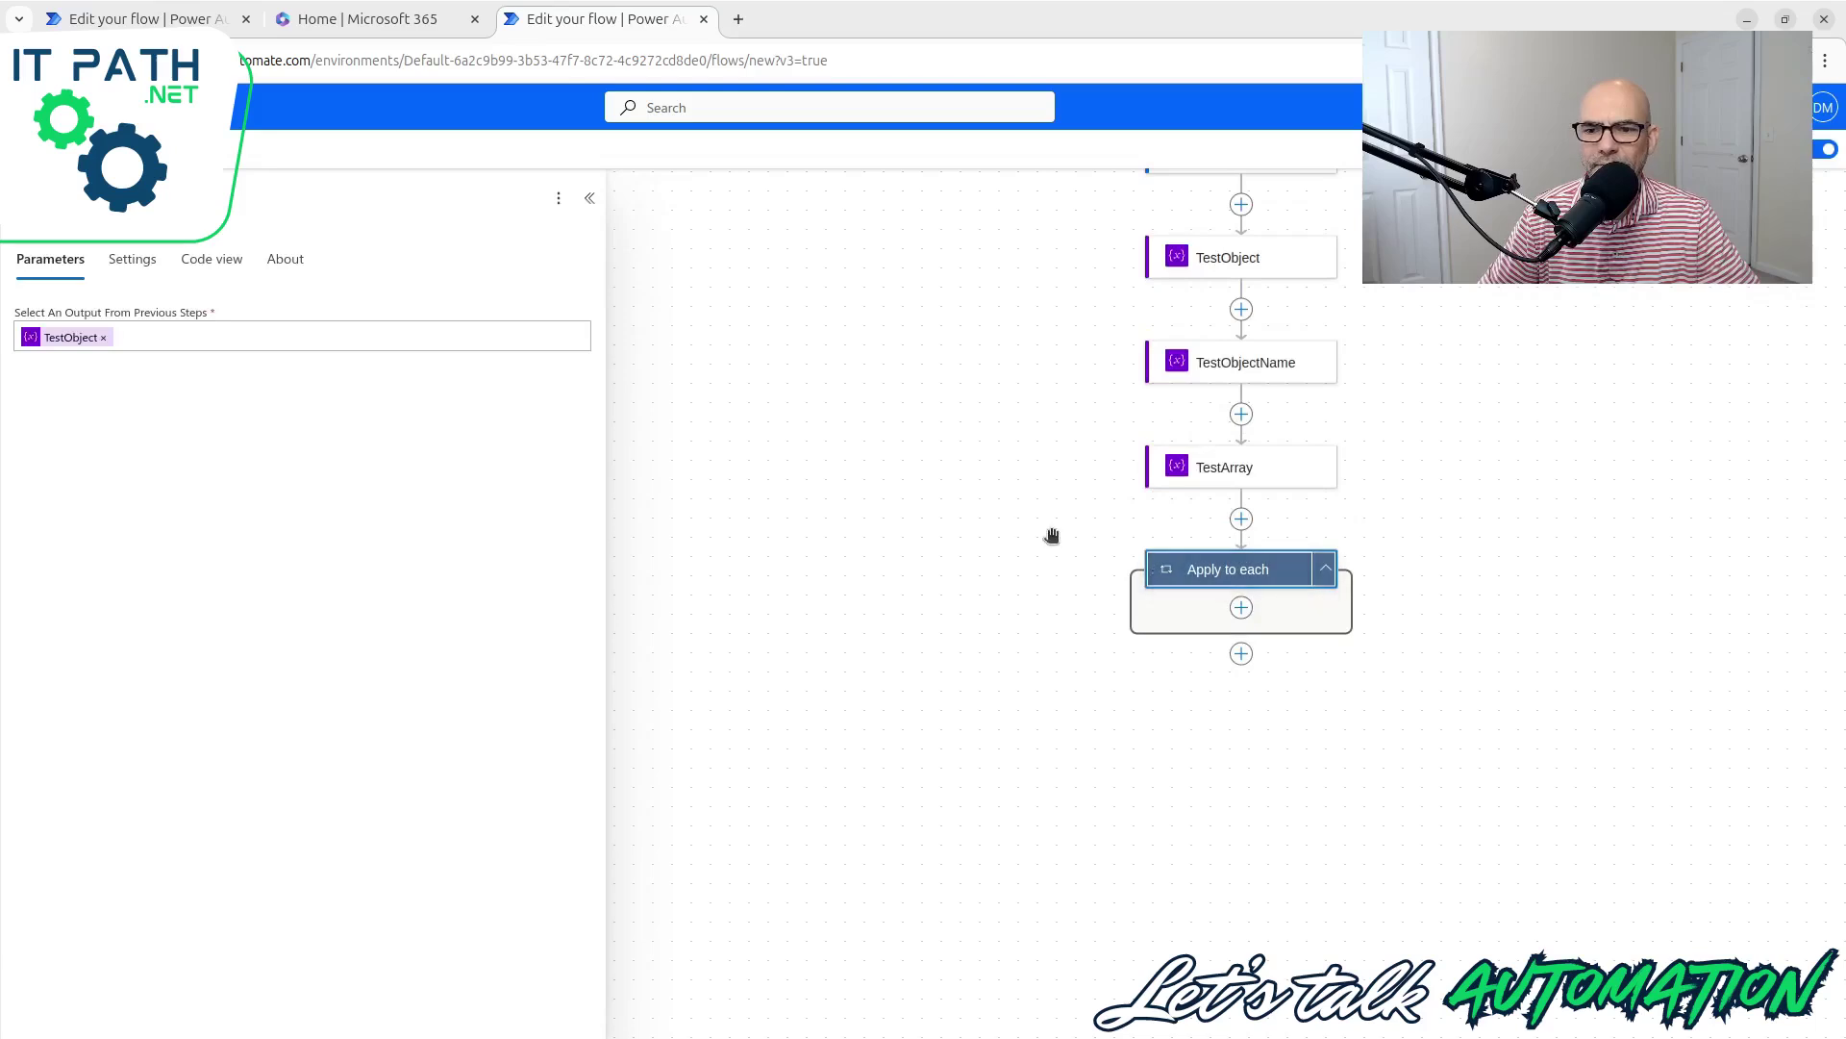
# Step: Replace the TestObject token in the loop's input with the TestArray variable
pyautogui.click(103, 338)
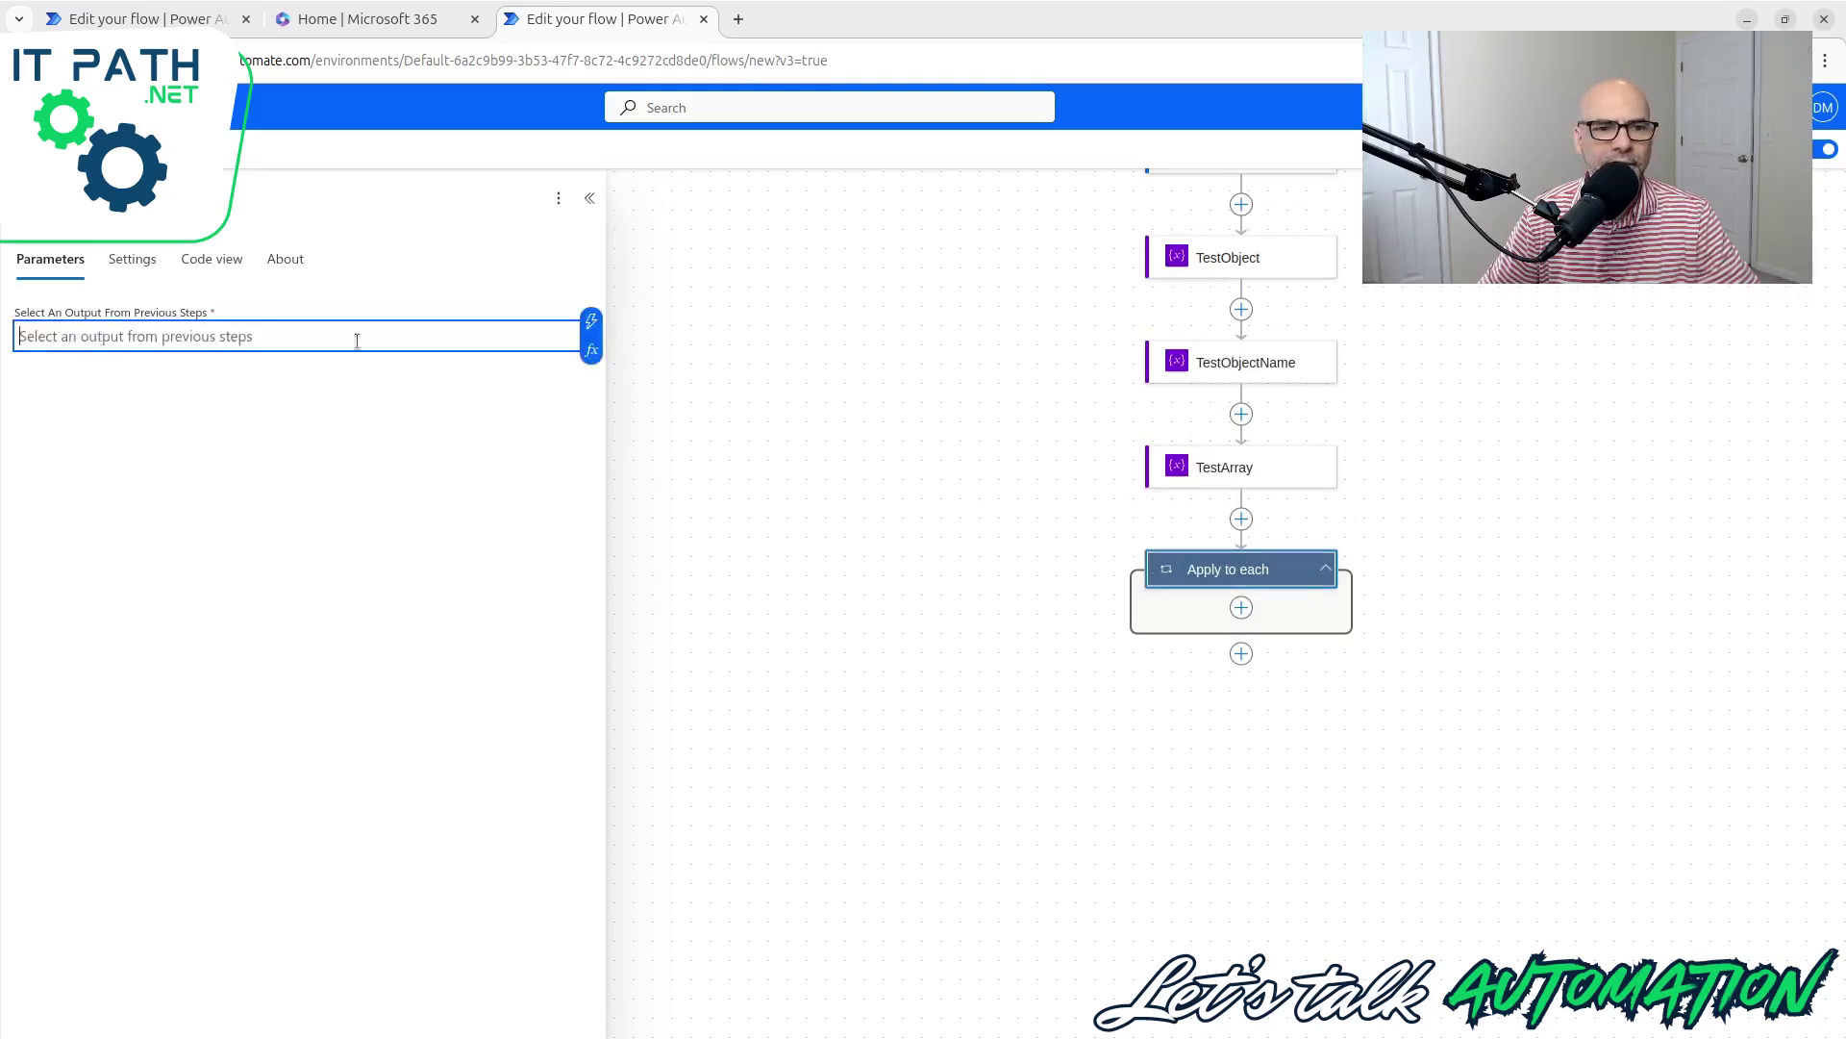
pyautogui.click(593, 352)
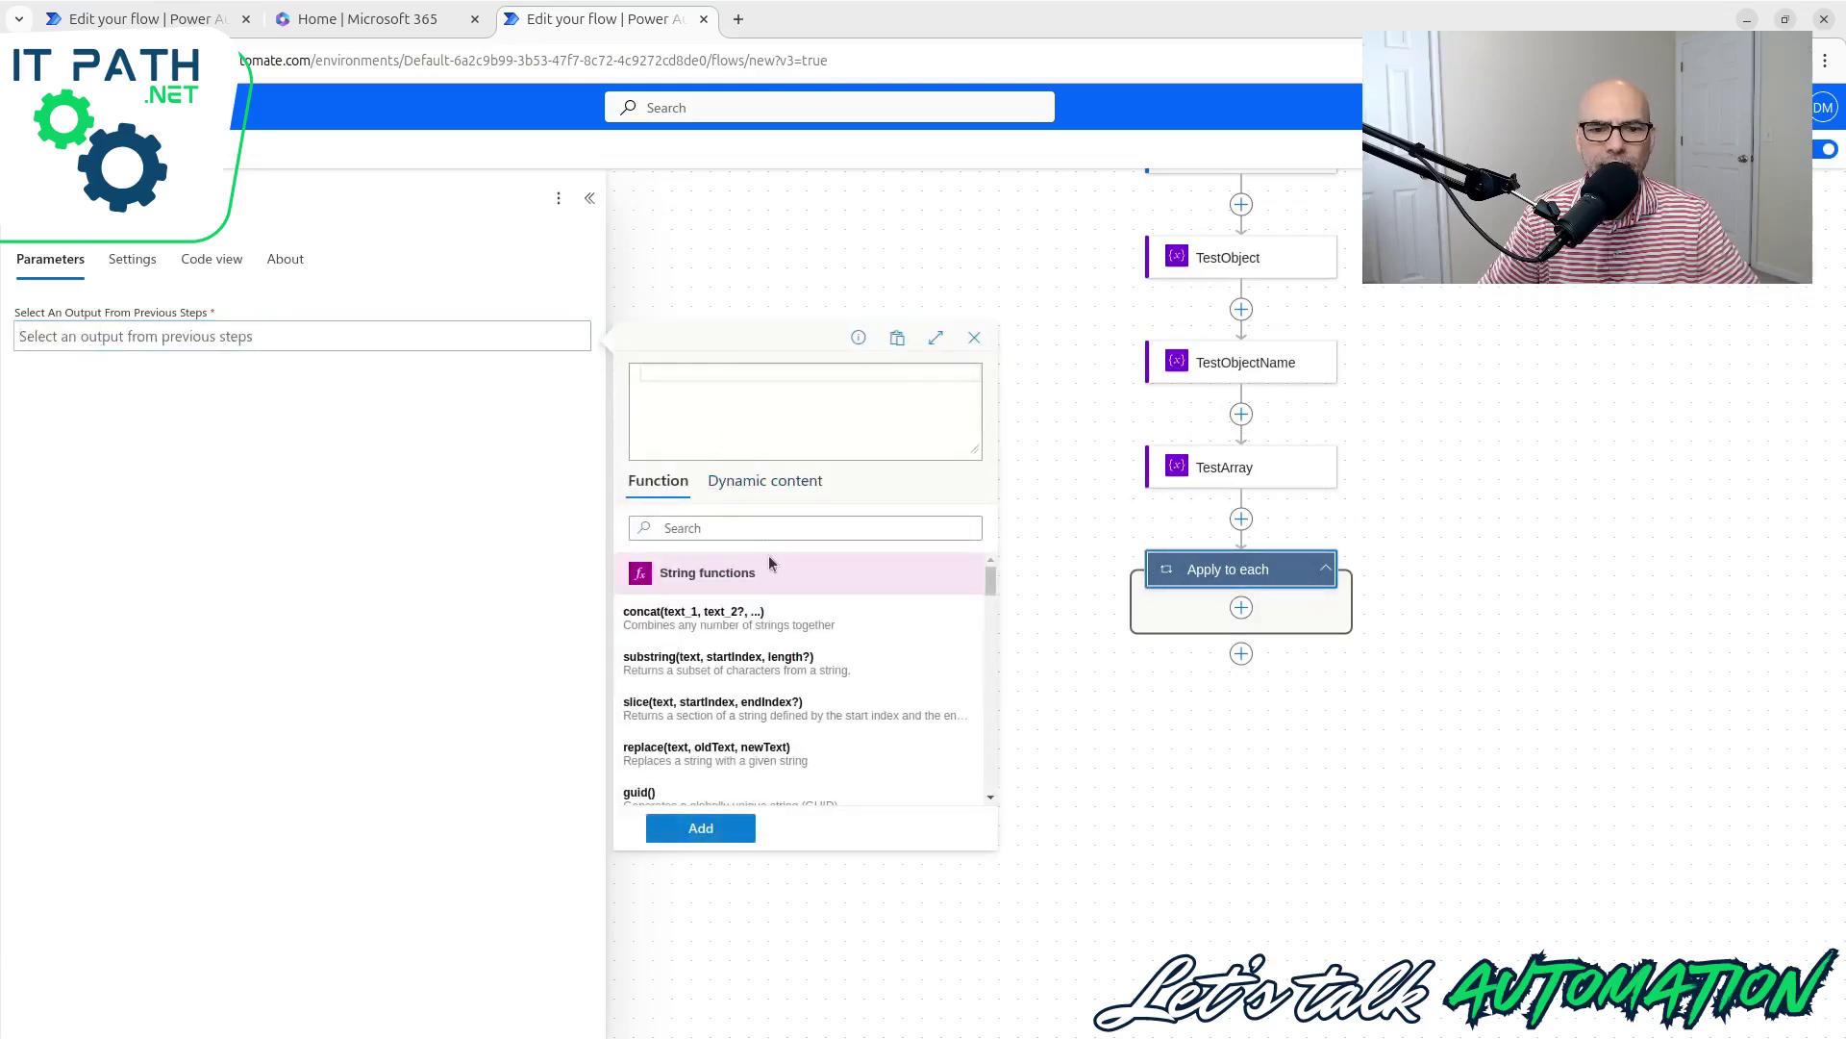
pyautogui.click(746, 484)
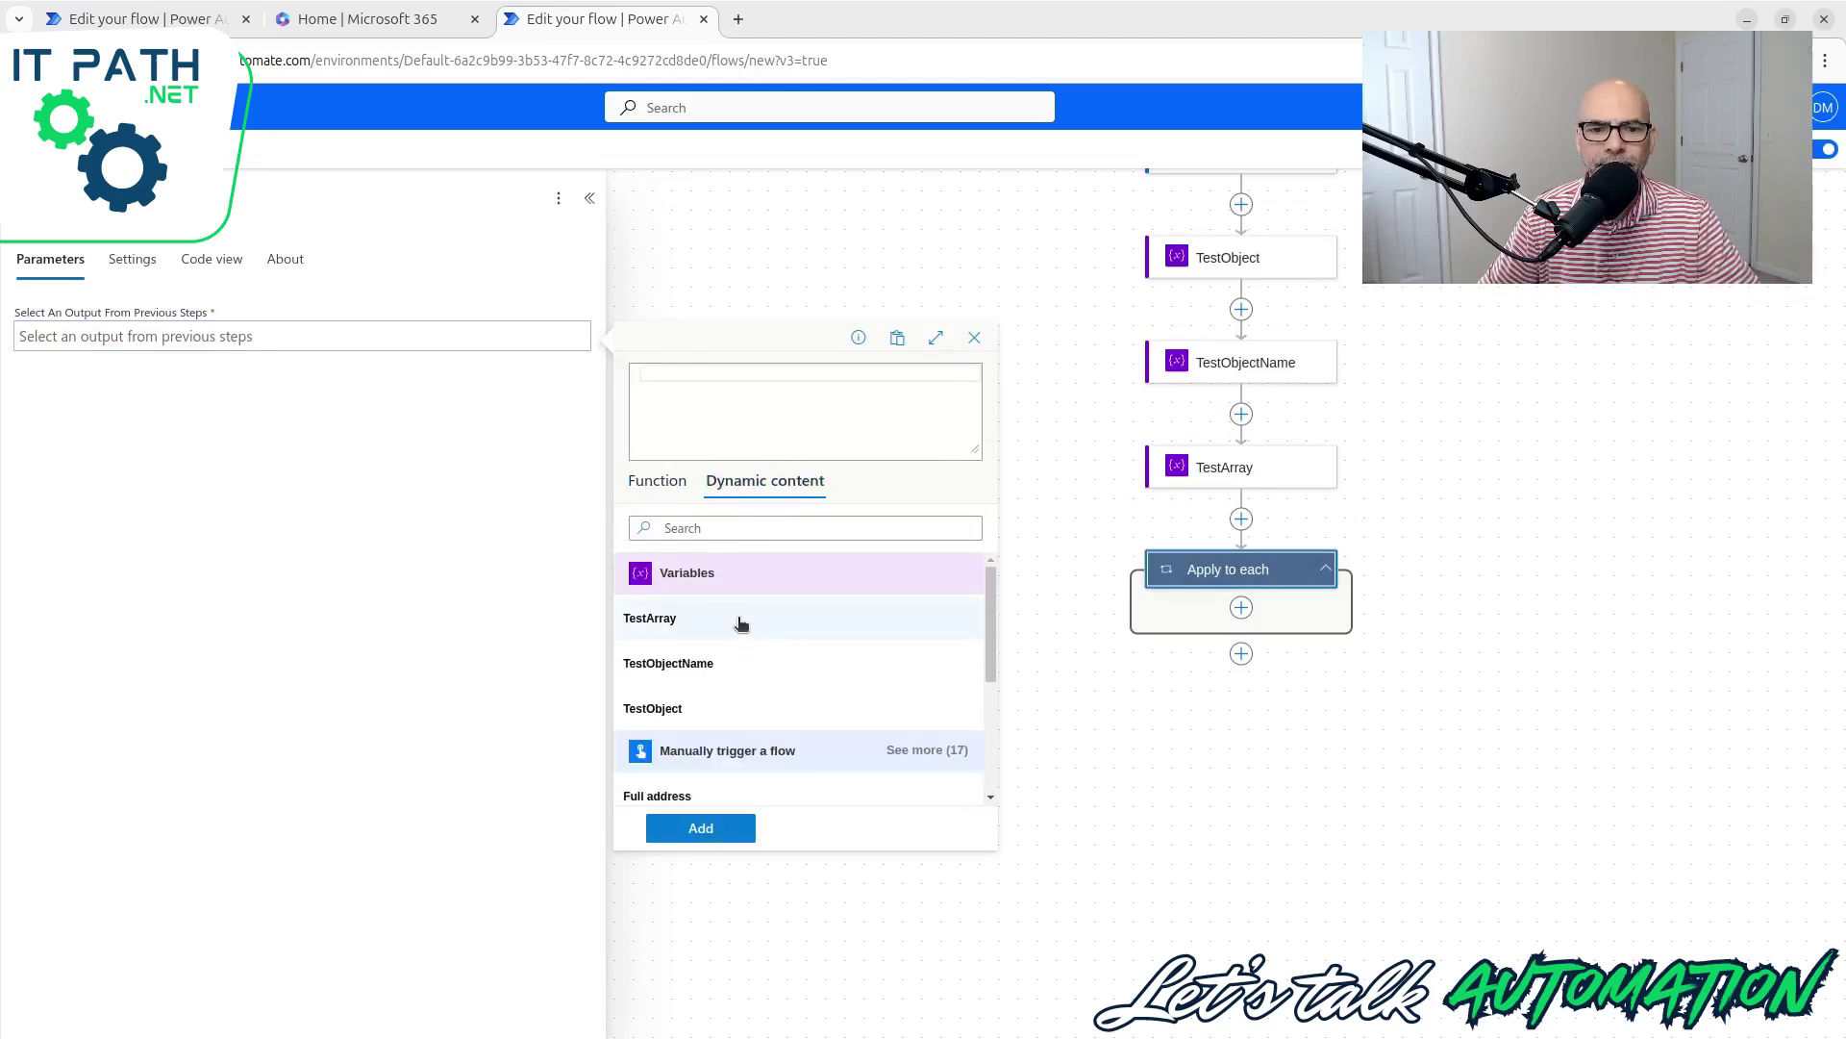
pyautogui.click(743, 619)
pyautogui.click(741, 831)
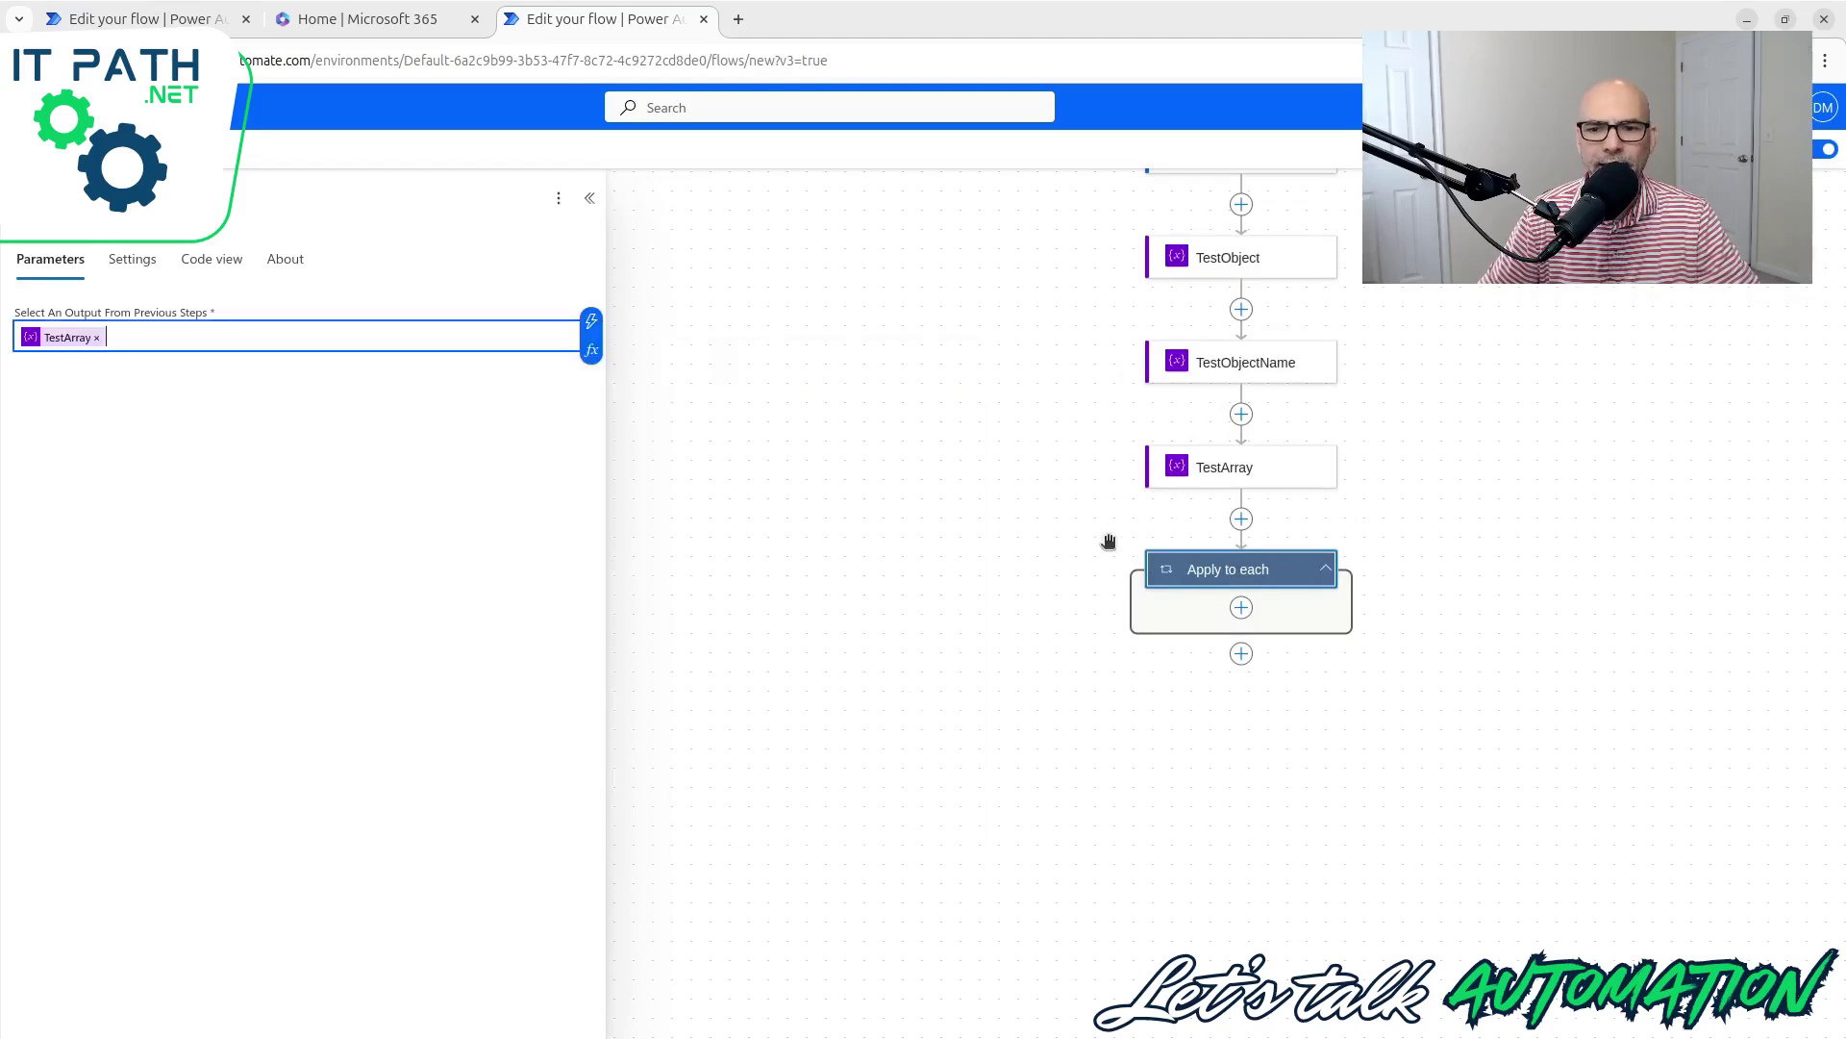
pyautogui.click(1284, 592)
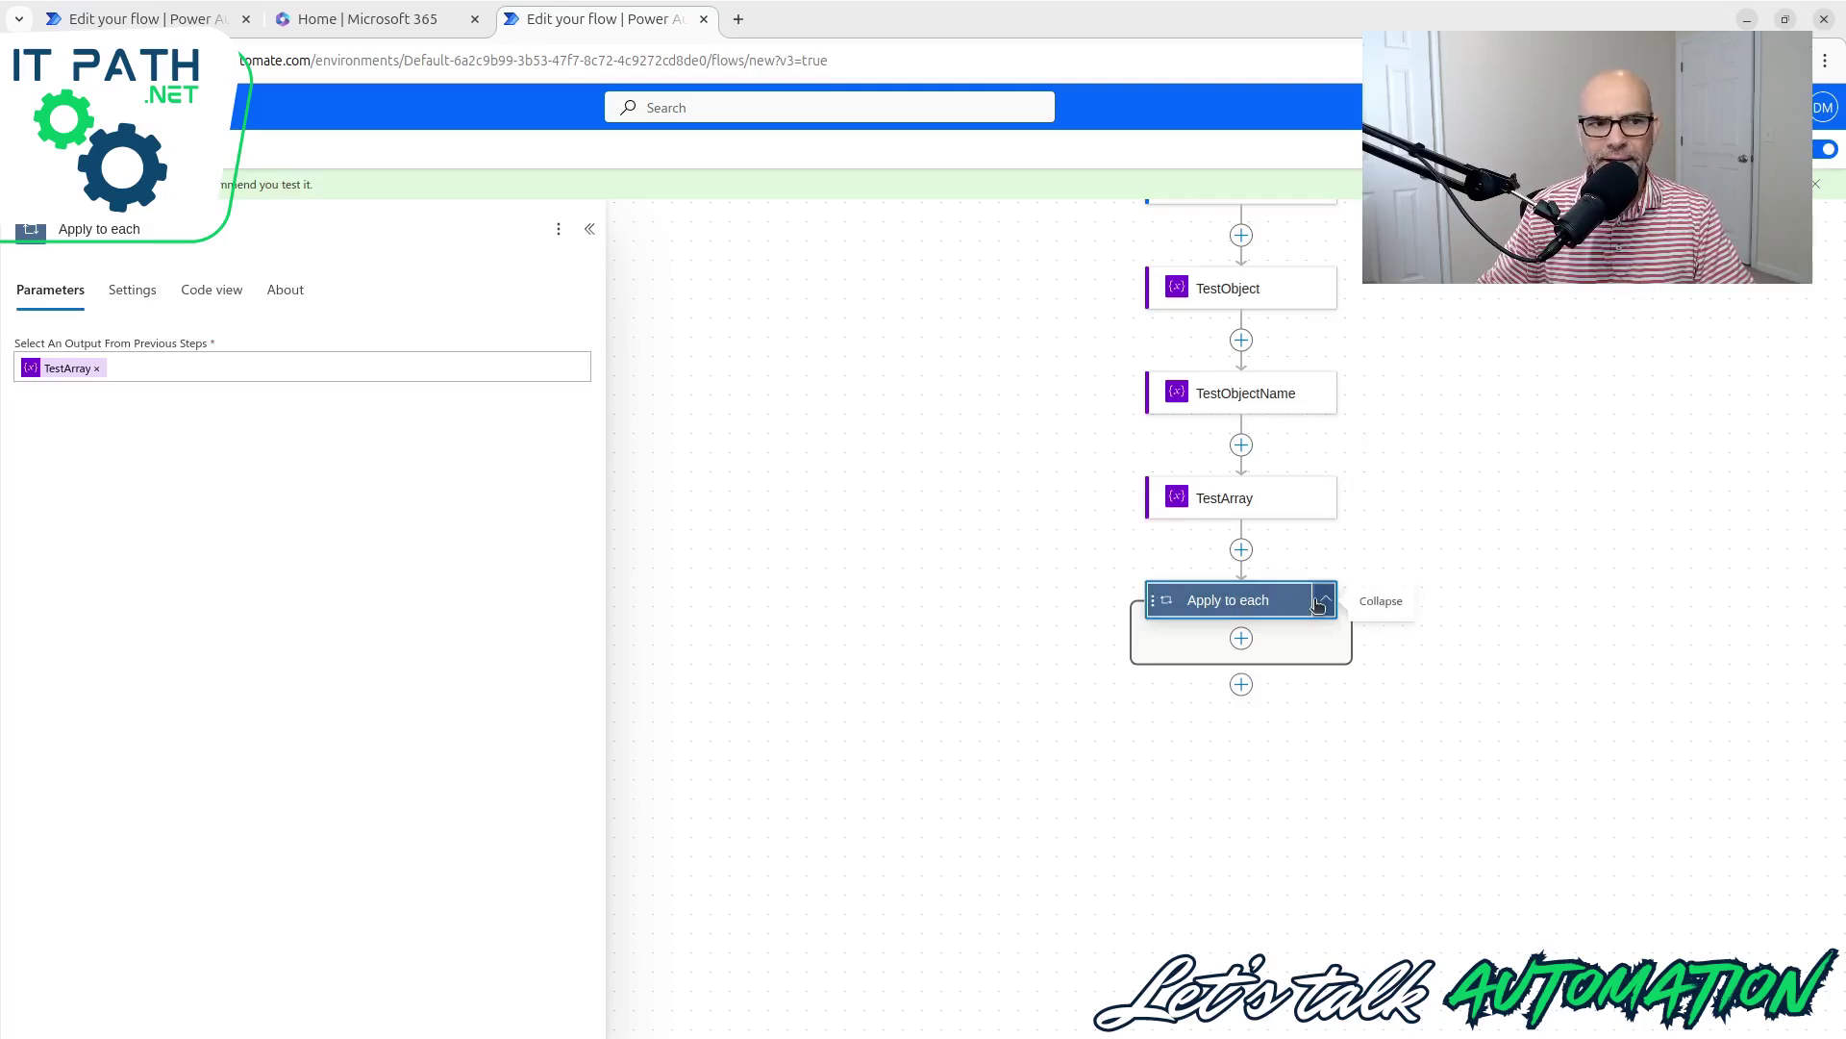
# Step: Turn on the loop's concurrency control with parallelism 1 and save the flow
pyautogui.click(123, 291)
pyautogui.click(68, 465)
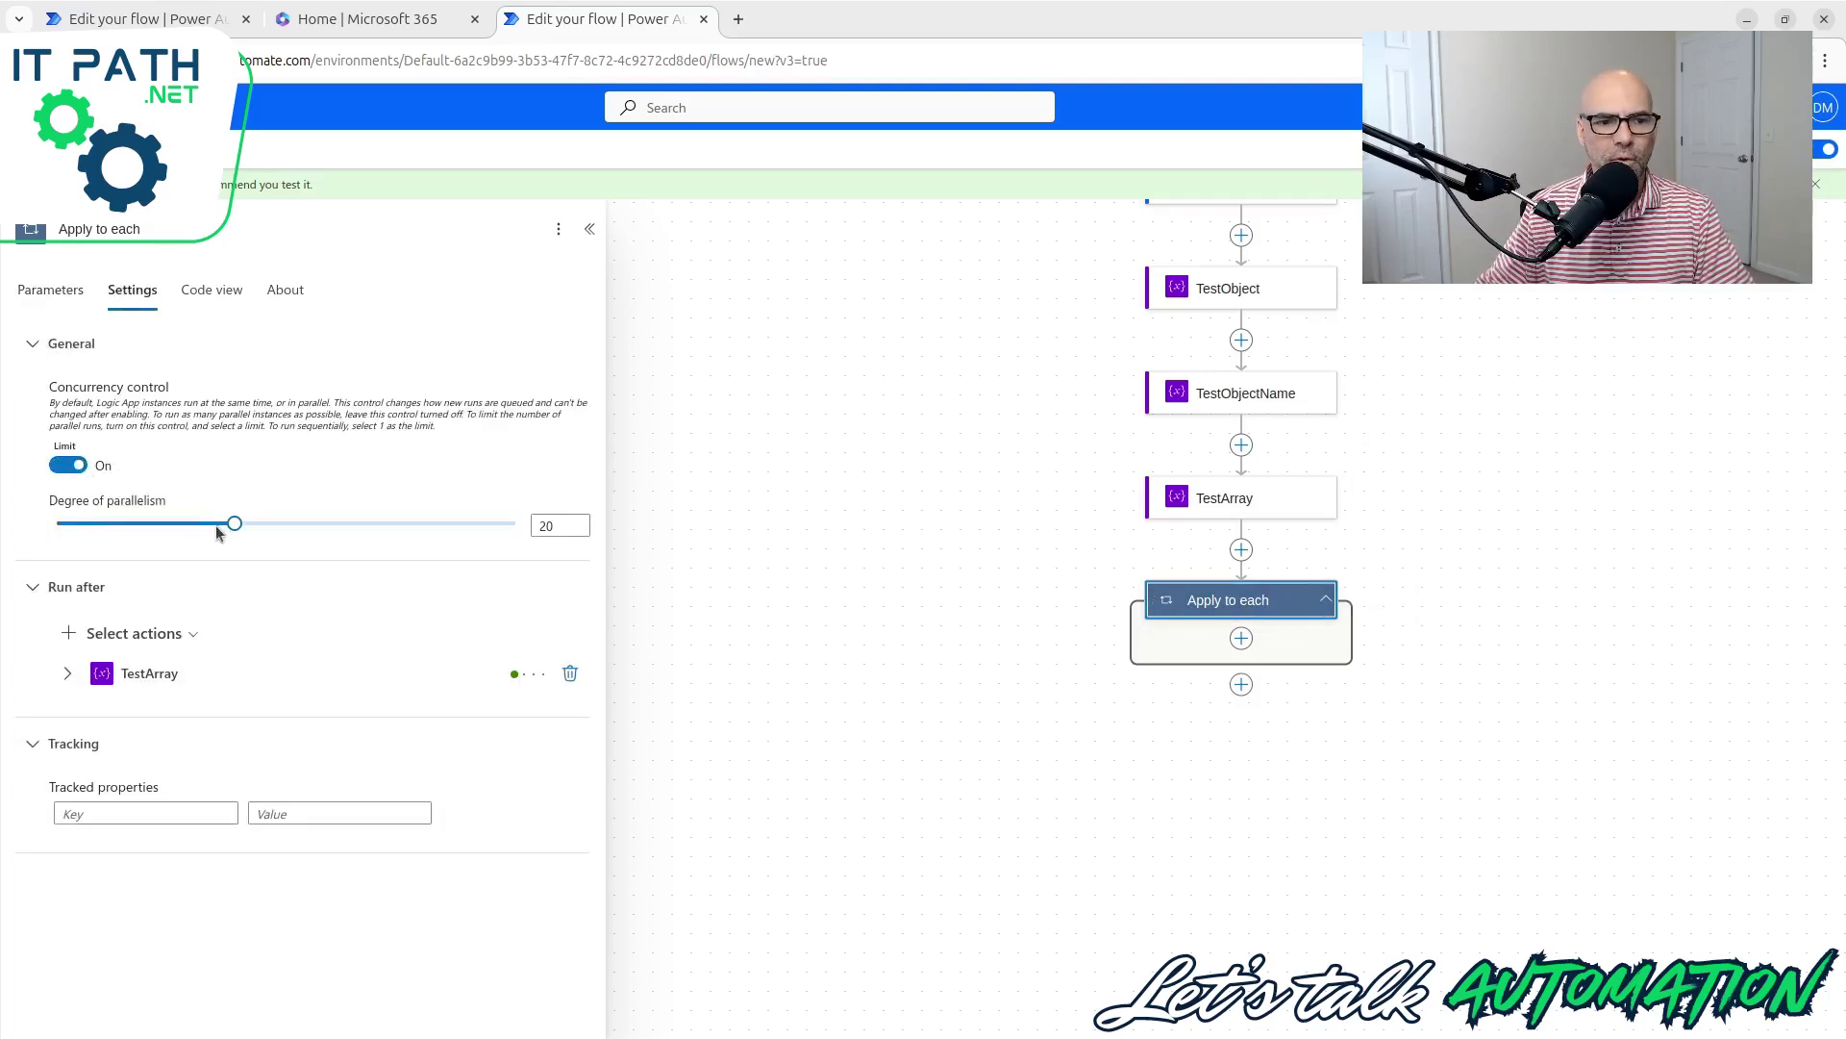
pyautogui.moveTo(235, 524); pyautogui.dragTo(16, 516)
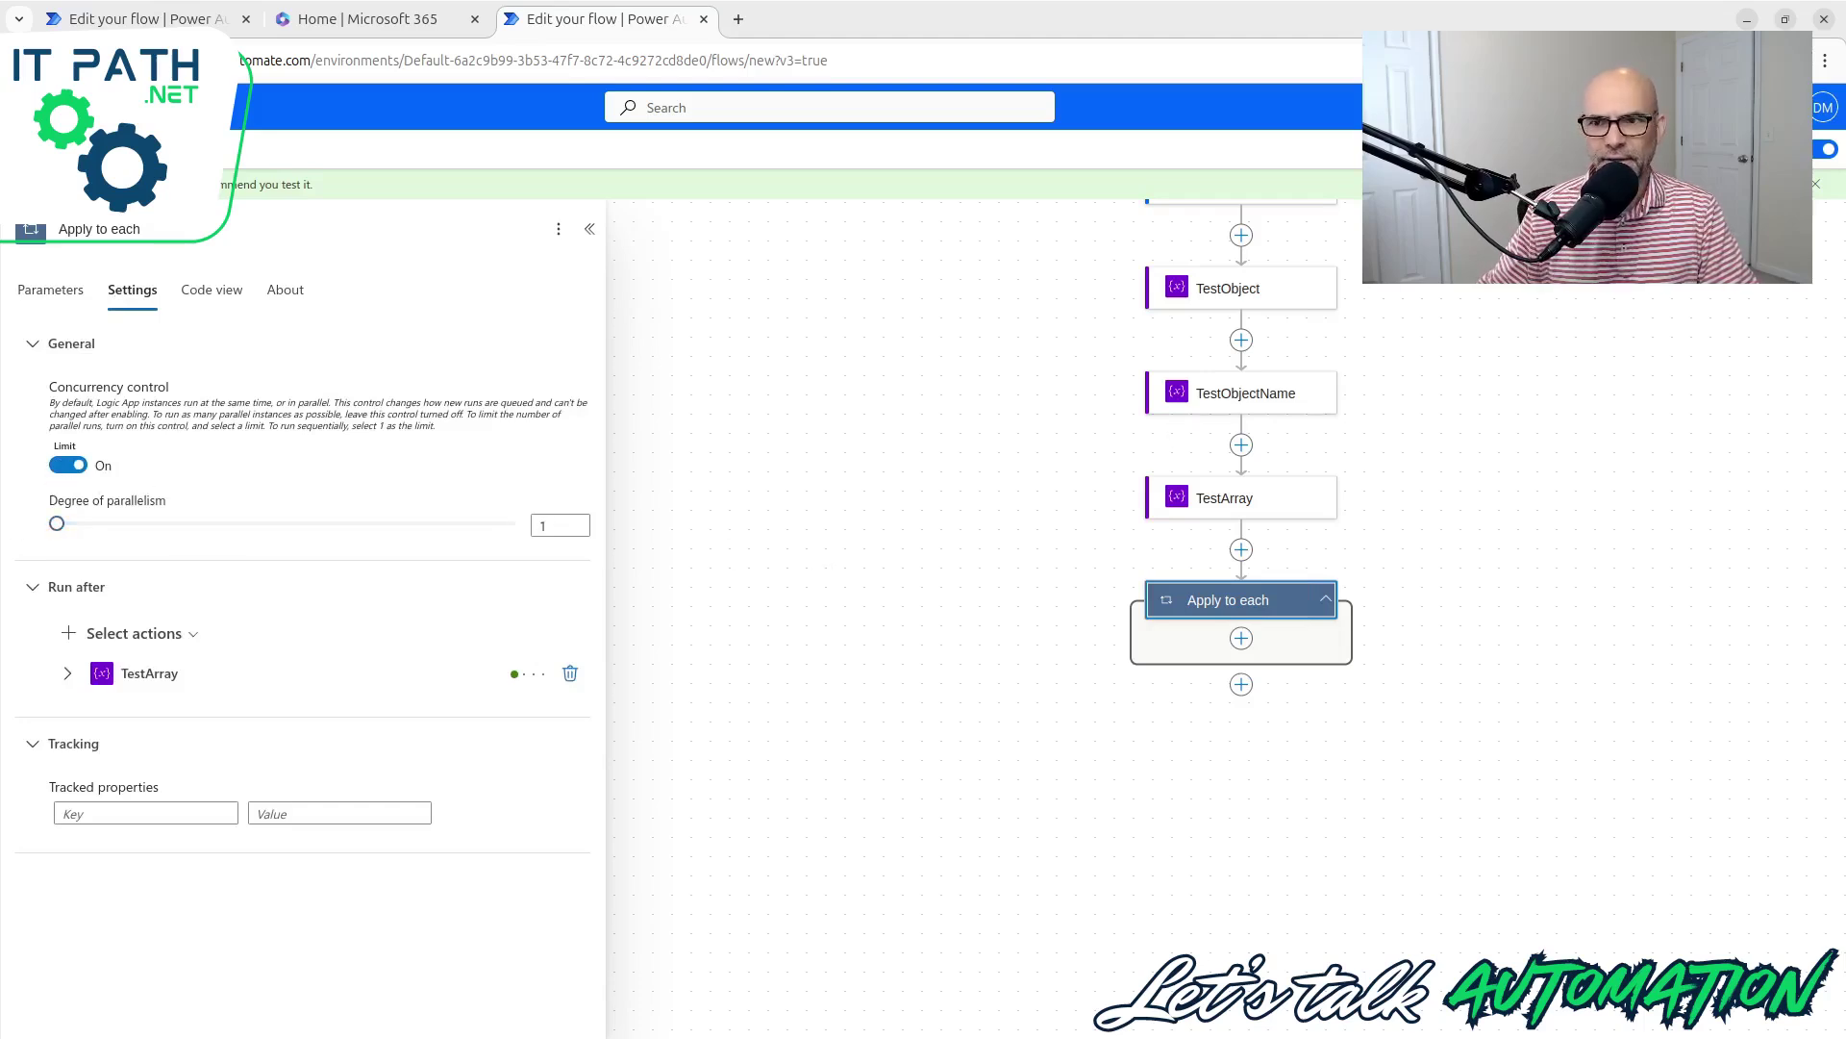
pyautogui.click(1615, 149)
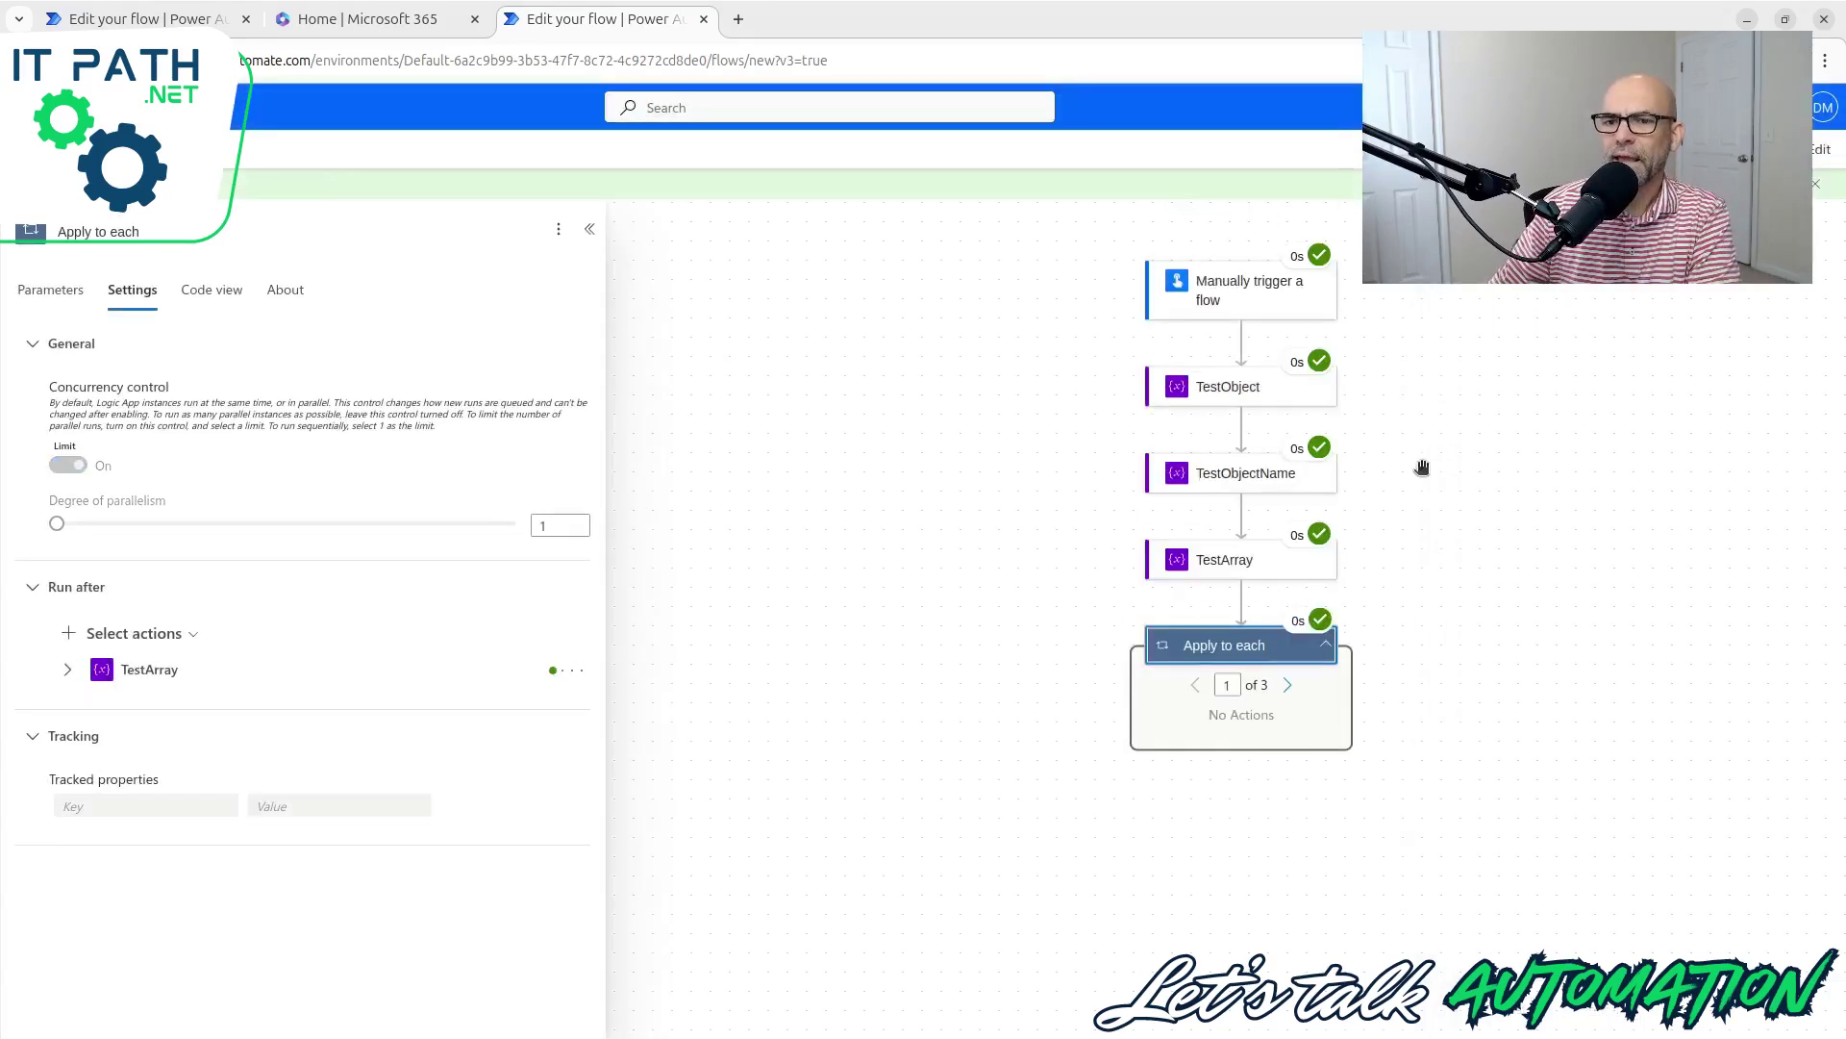
# Step: Review the loop's run details, return to editing, and add an action between TestArray and Apply to each
pyautogui.click(1179, 827)
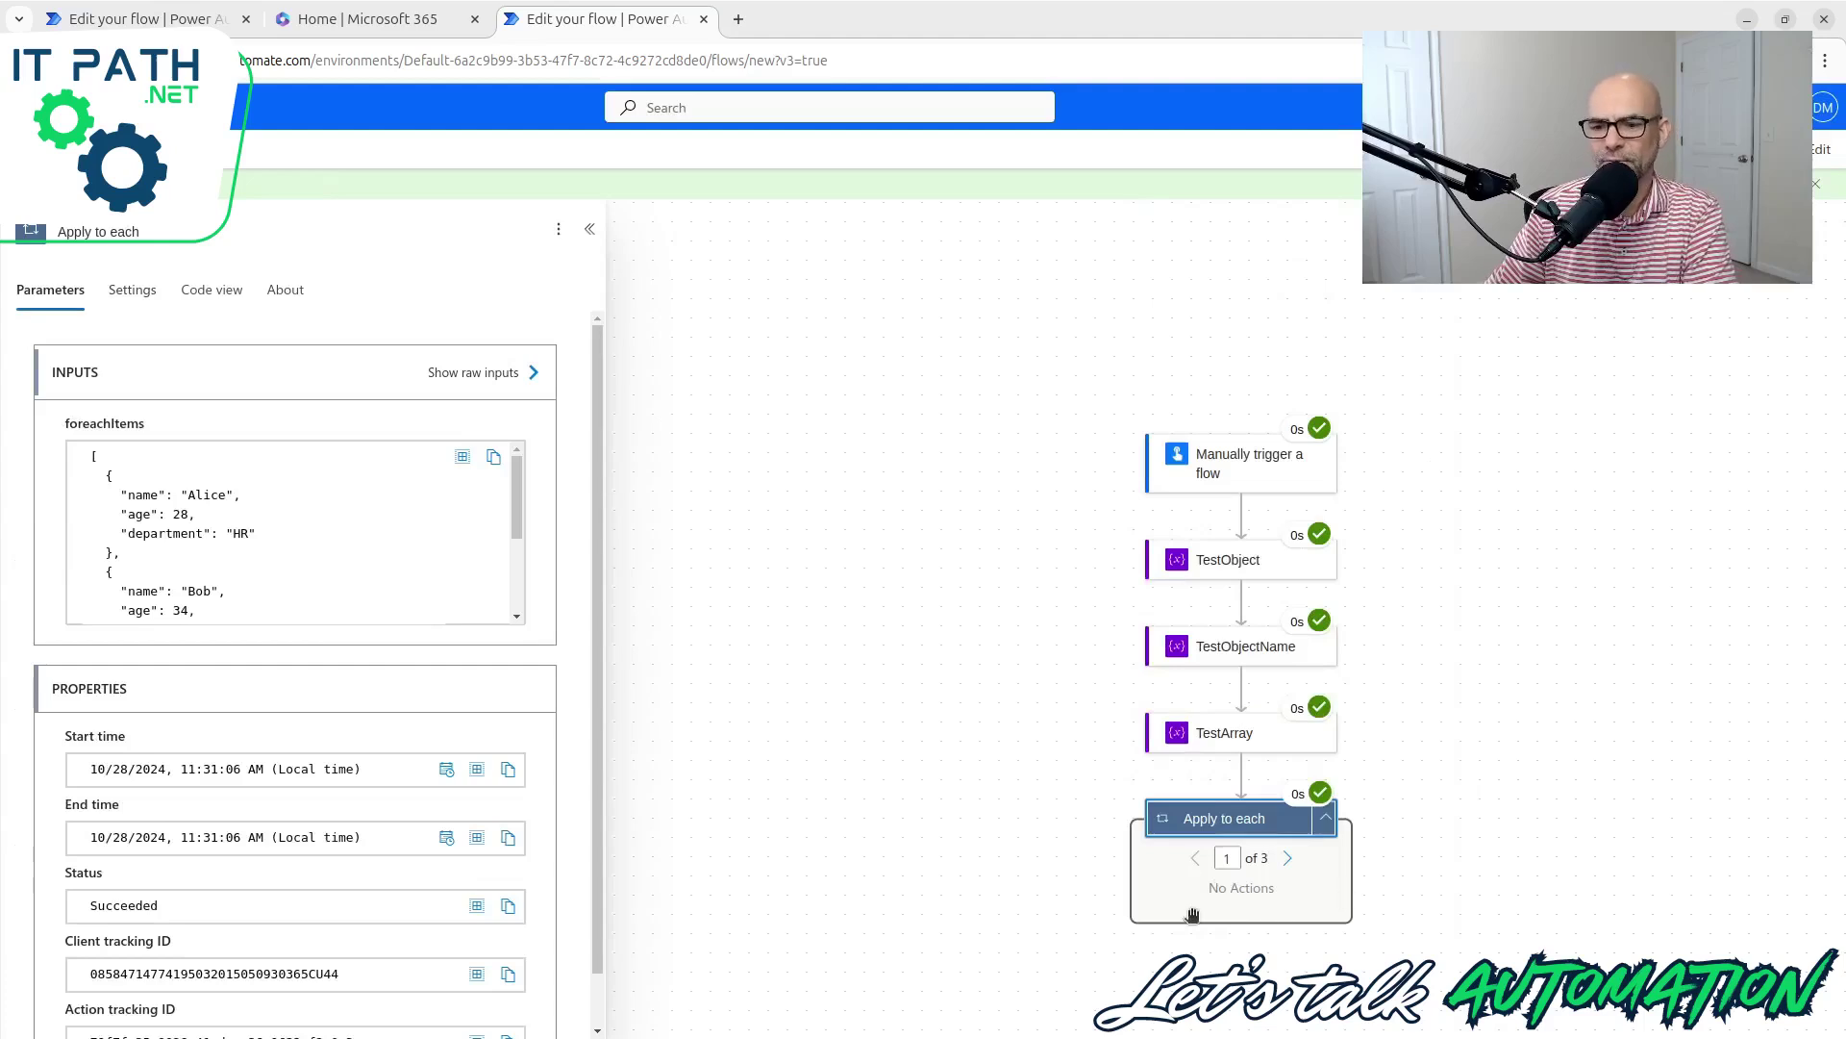
pyautogui.click(1507, 841)
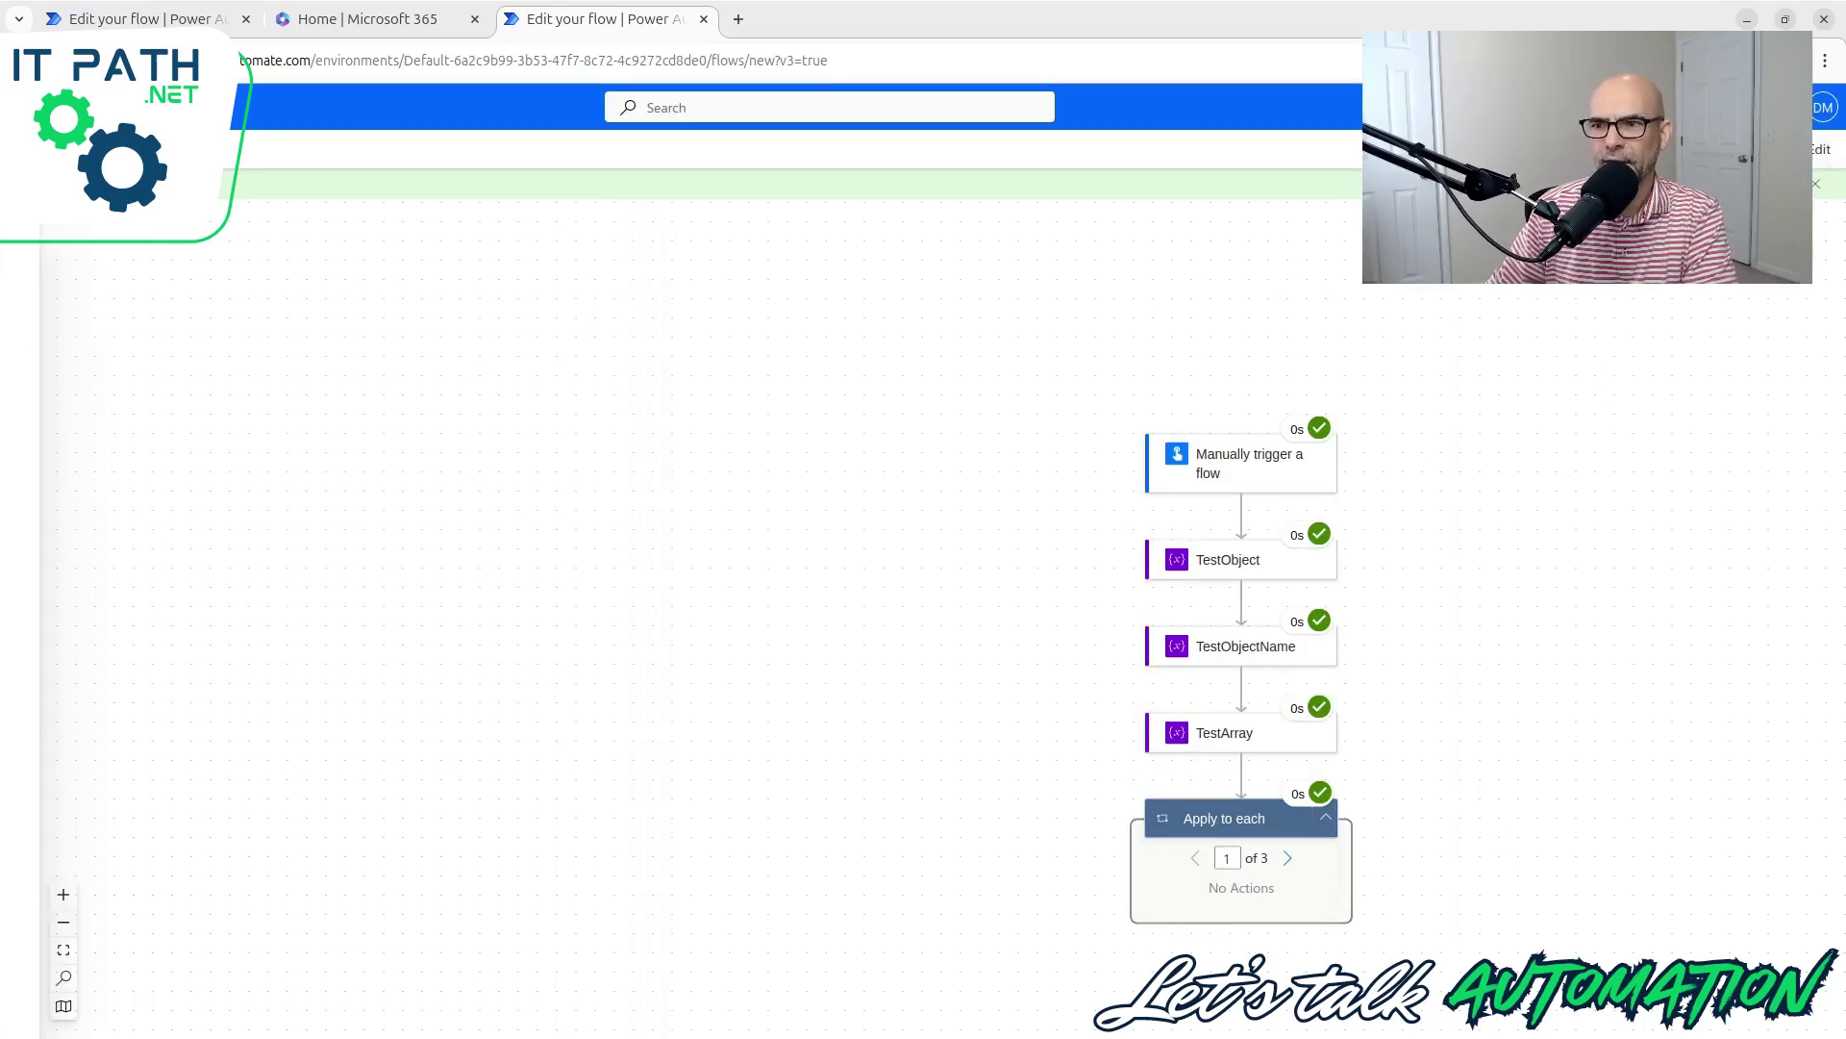
pyautogui.click(1822, 149)
pyautogui.scroll(-5, 1539, 490)
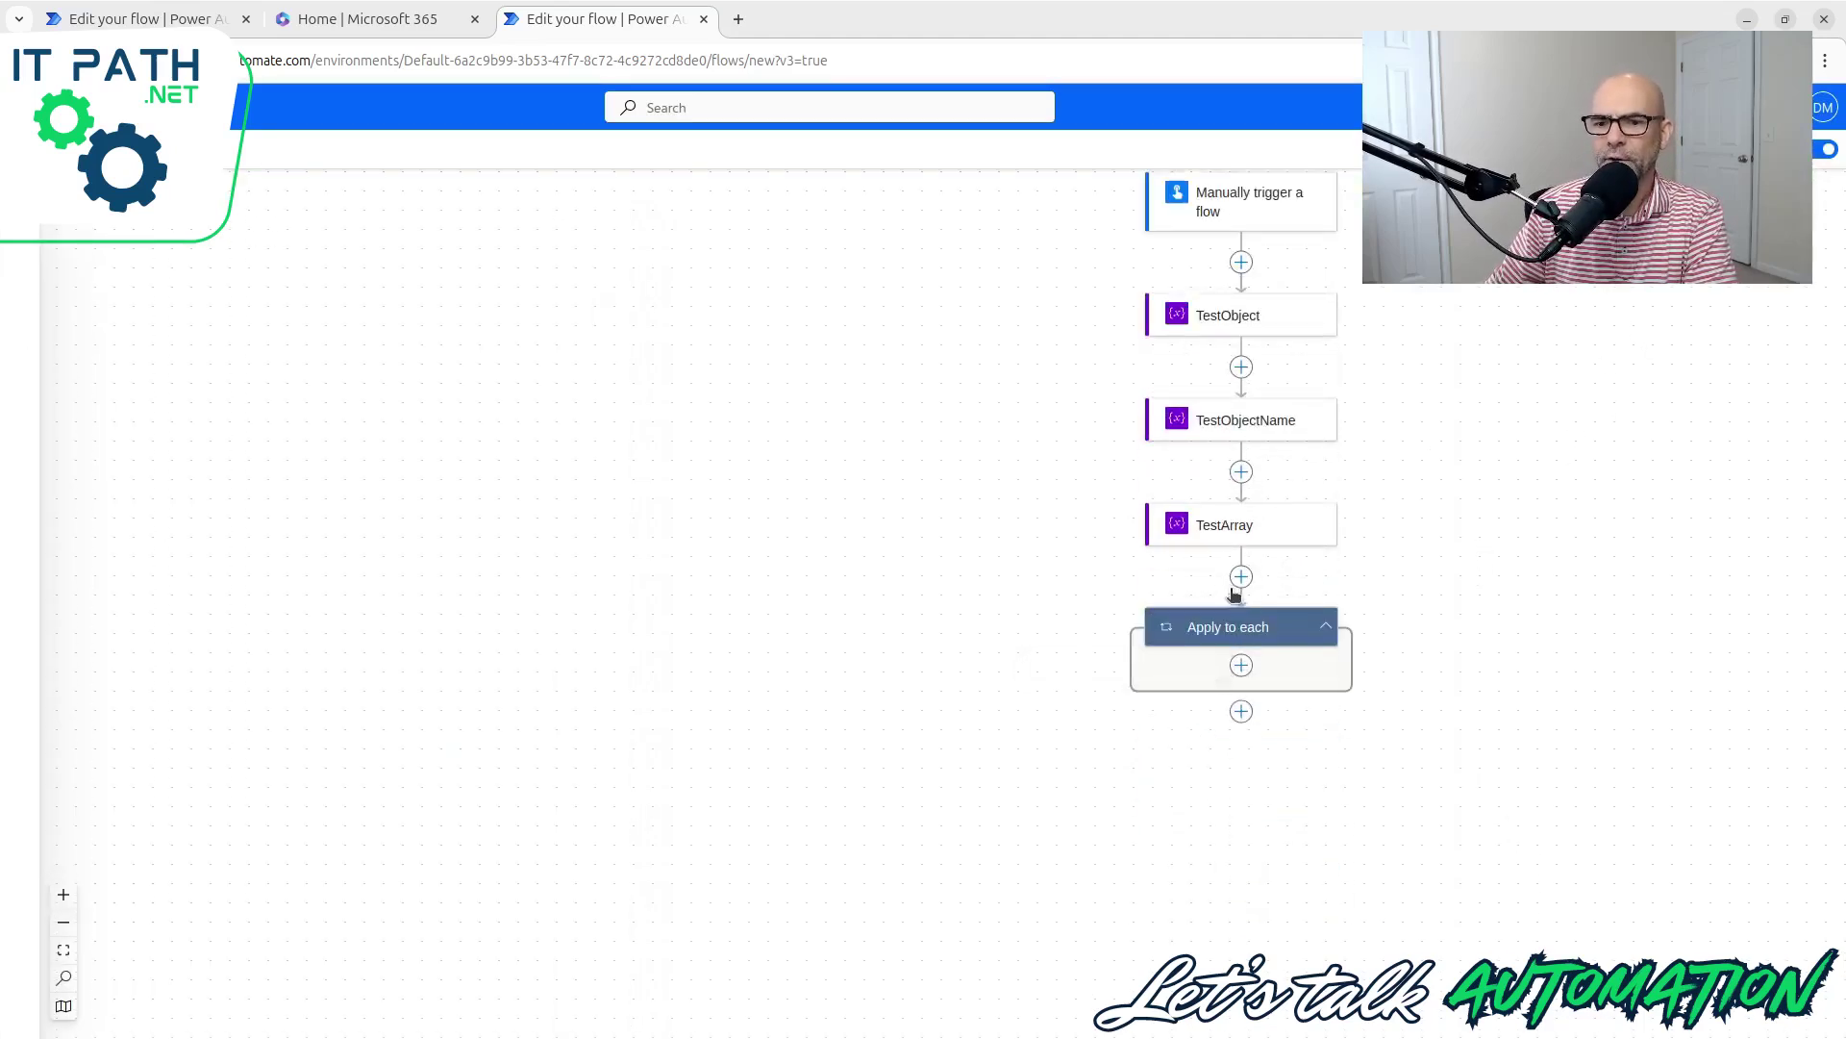
pyautogui.click(1242, 577)
pyautogui.click(1308, 559)
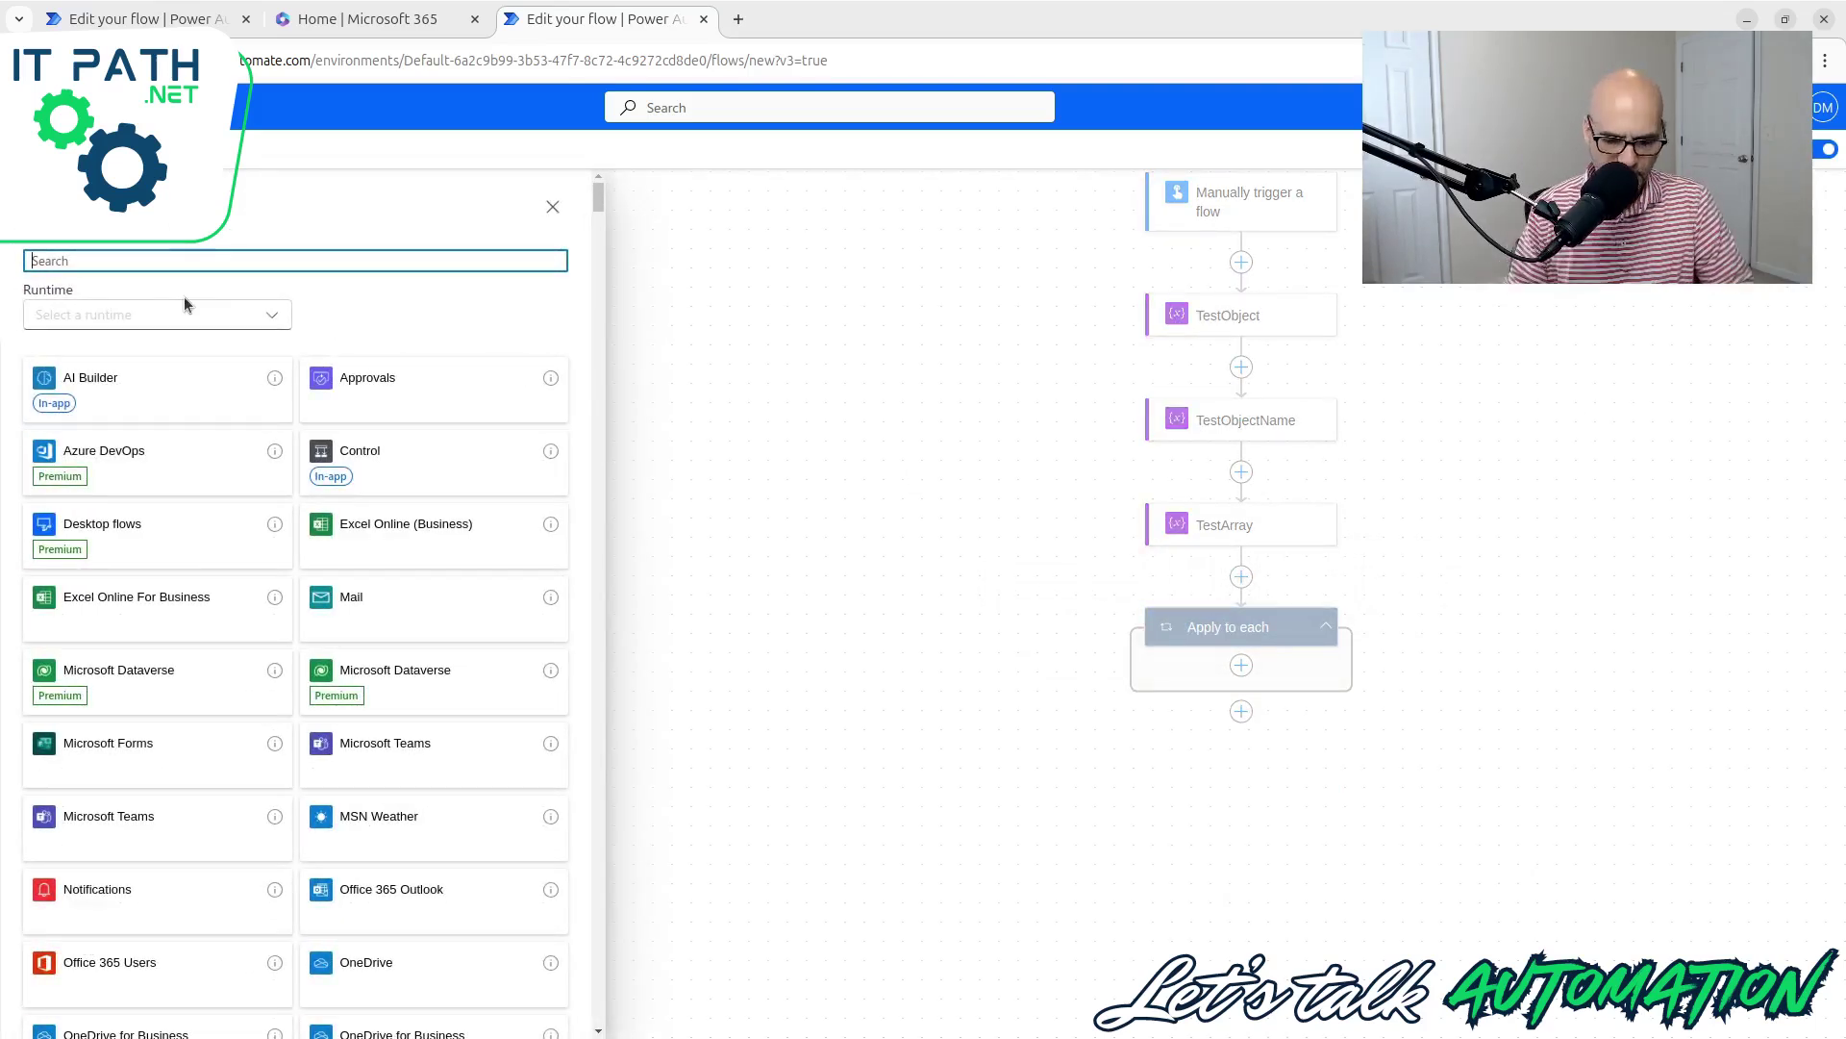
# Step: Initialize a String variable named Output
pyautogui.write('in')
pyautogui.click(187, 552)
pyautogui.click(218, 336)
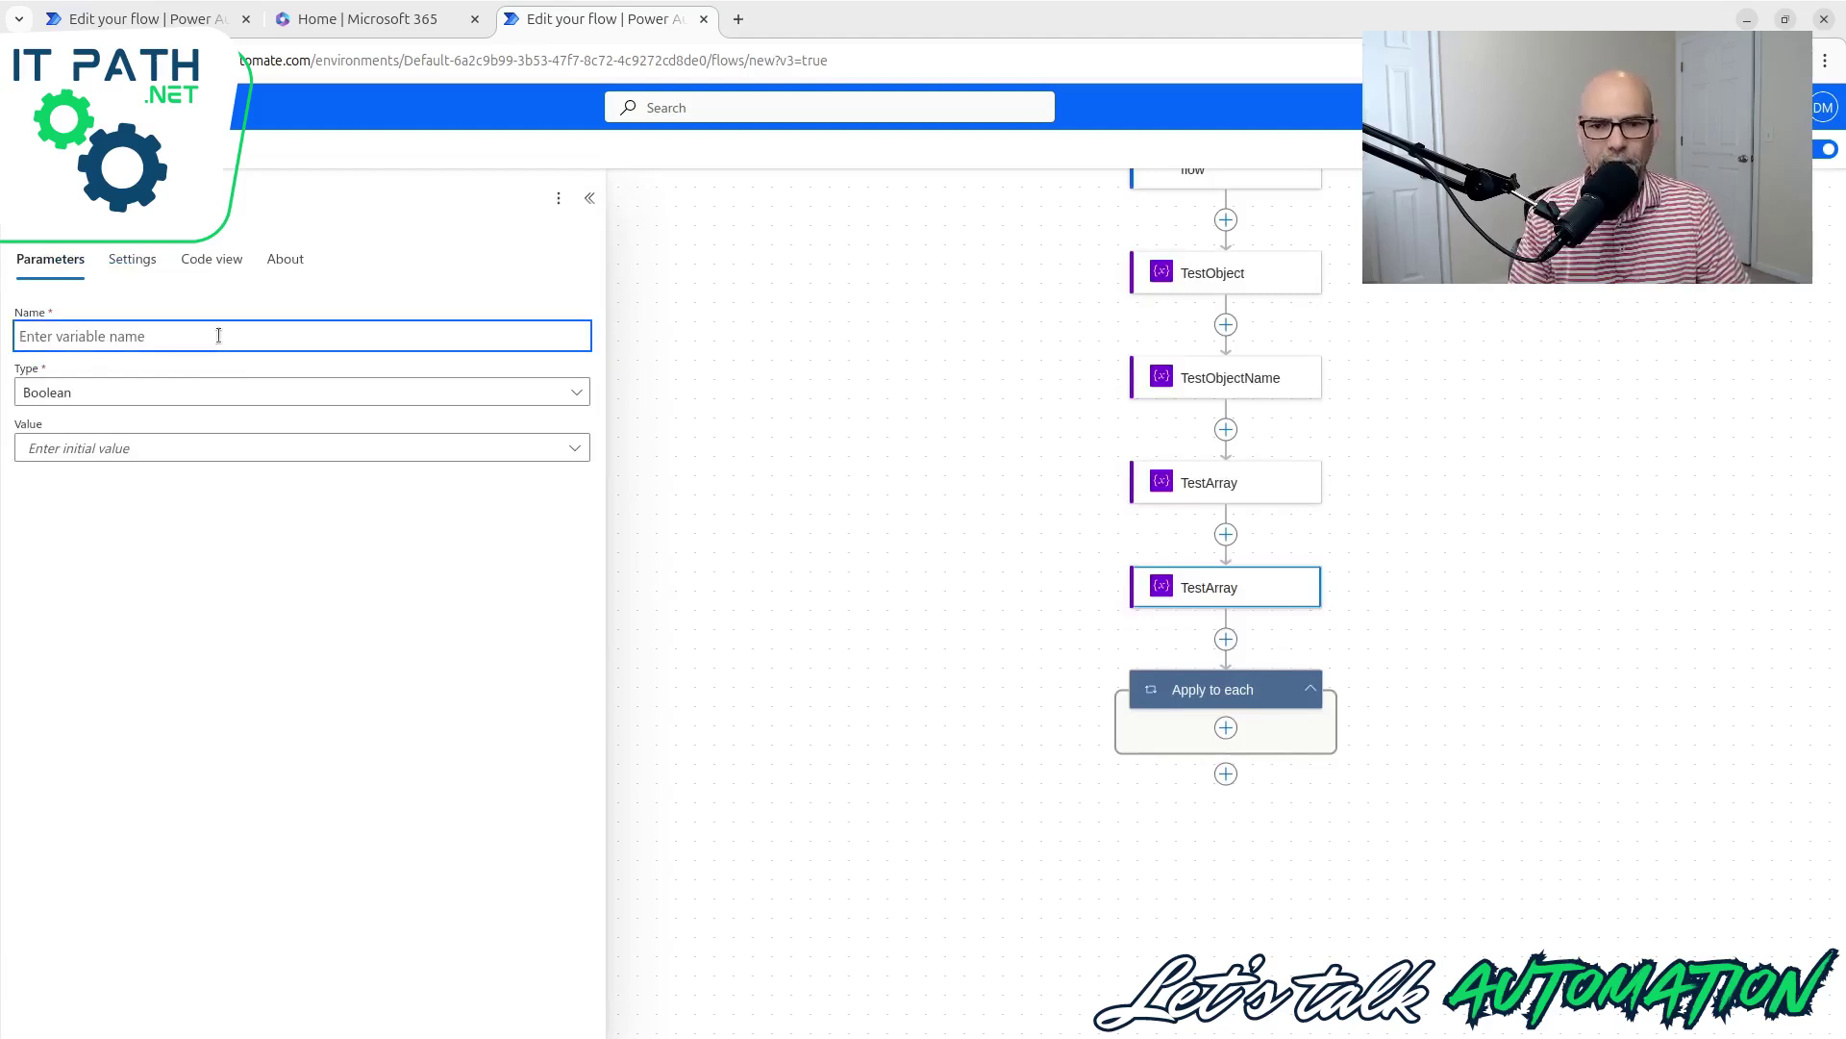
pyautogui.write('Output')
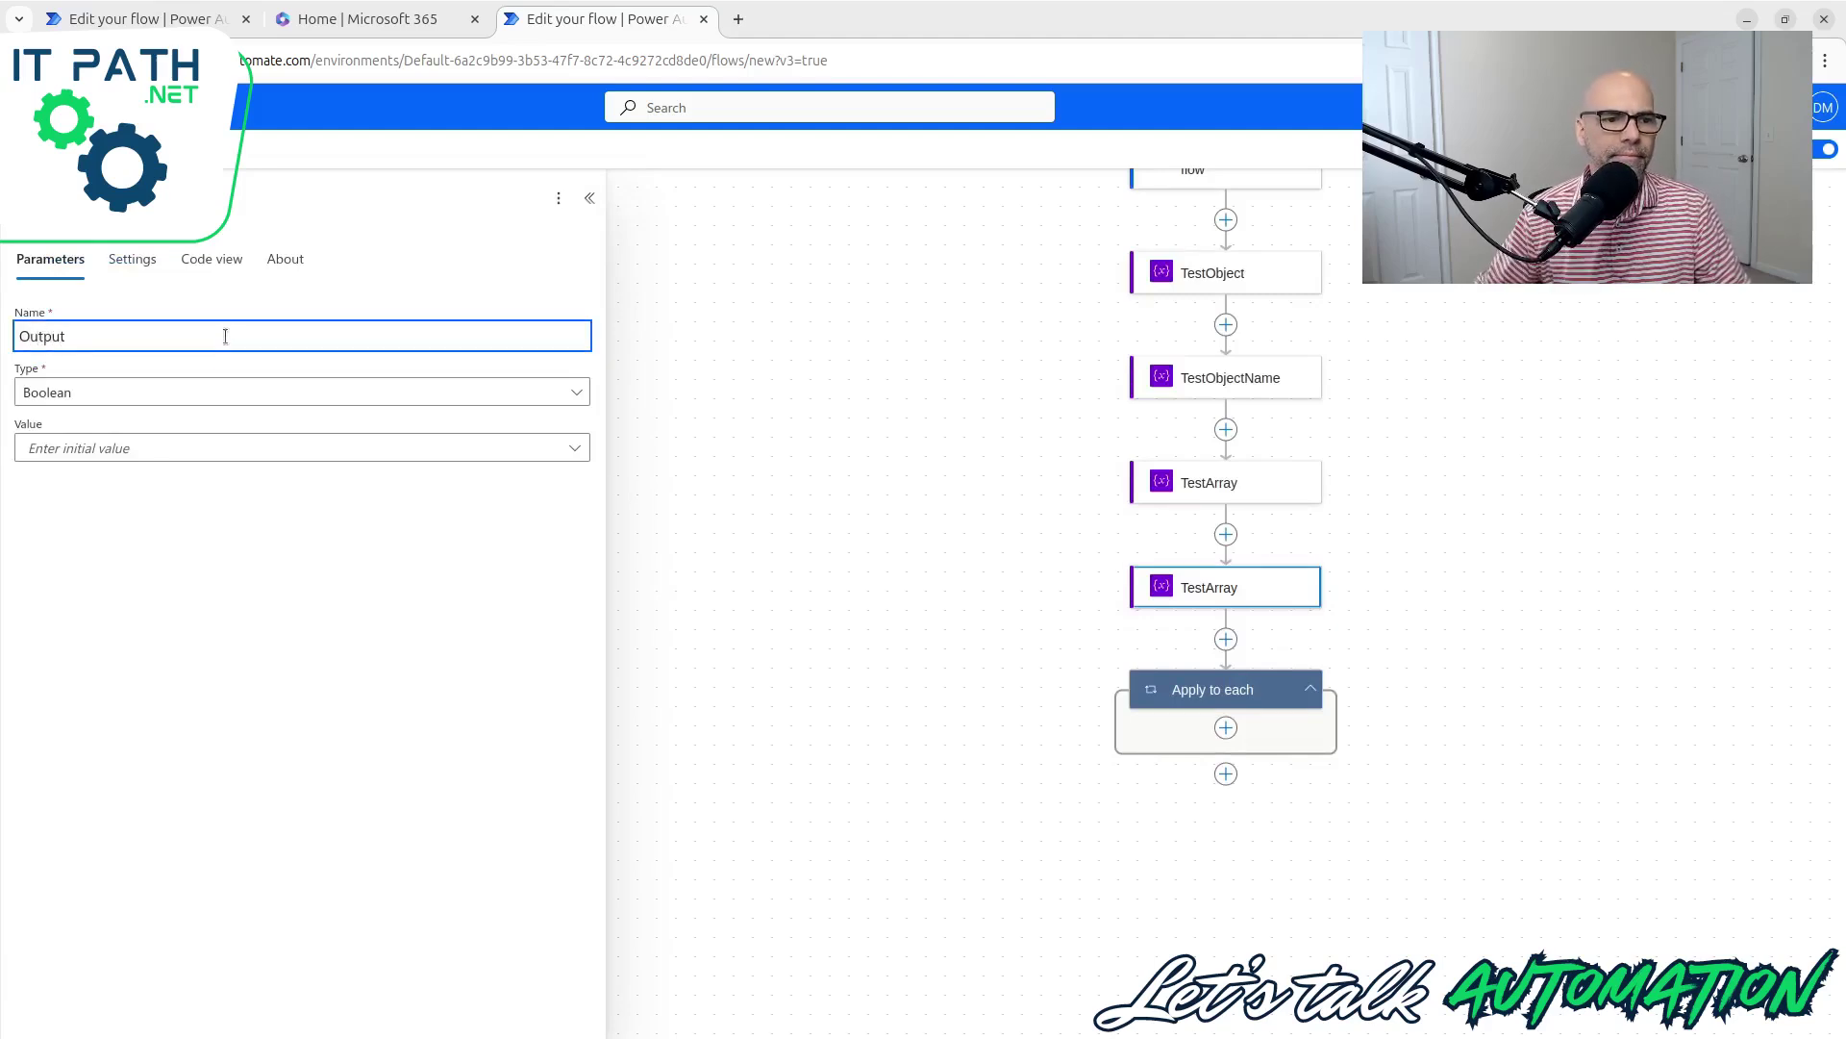
pyautogui.click(219, 392)
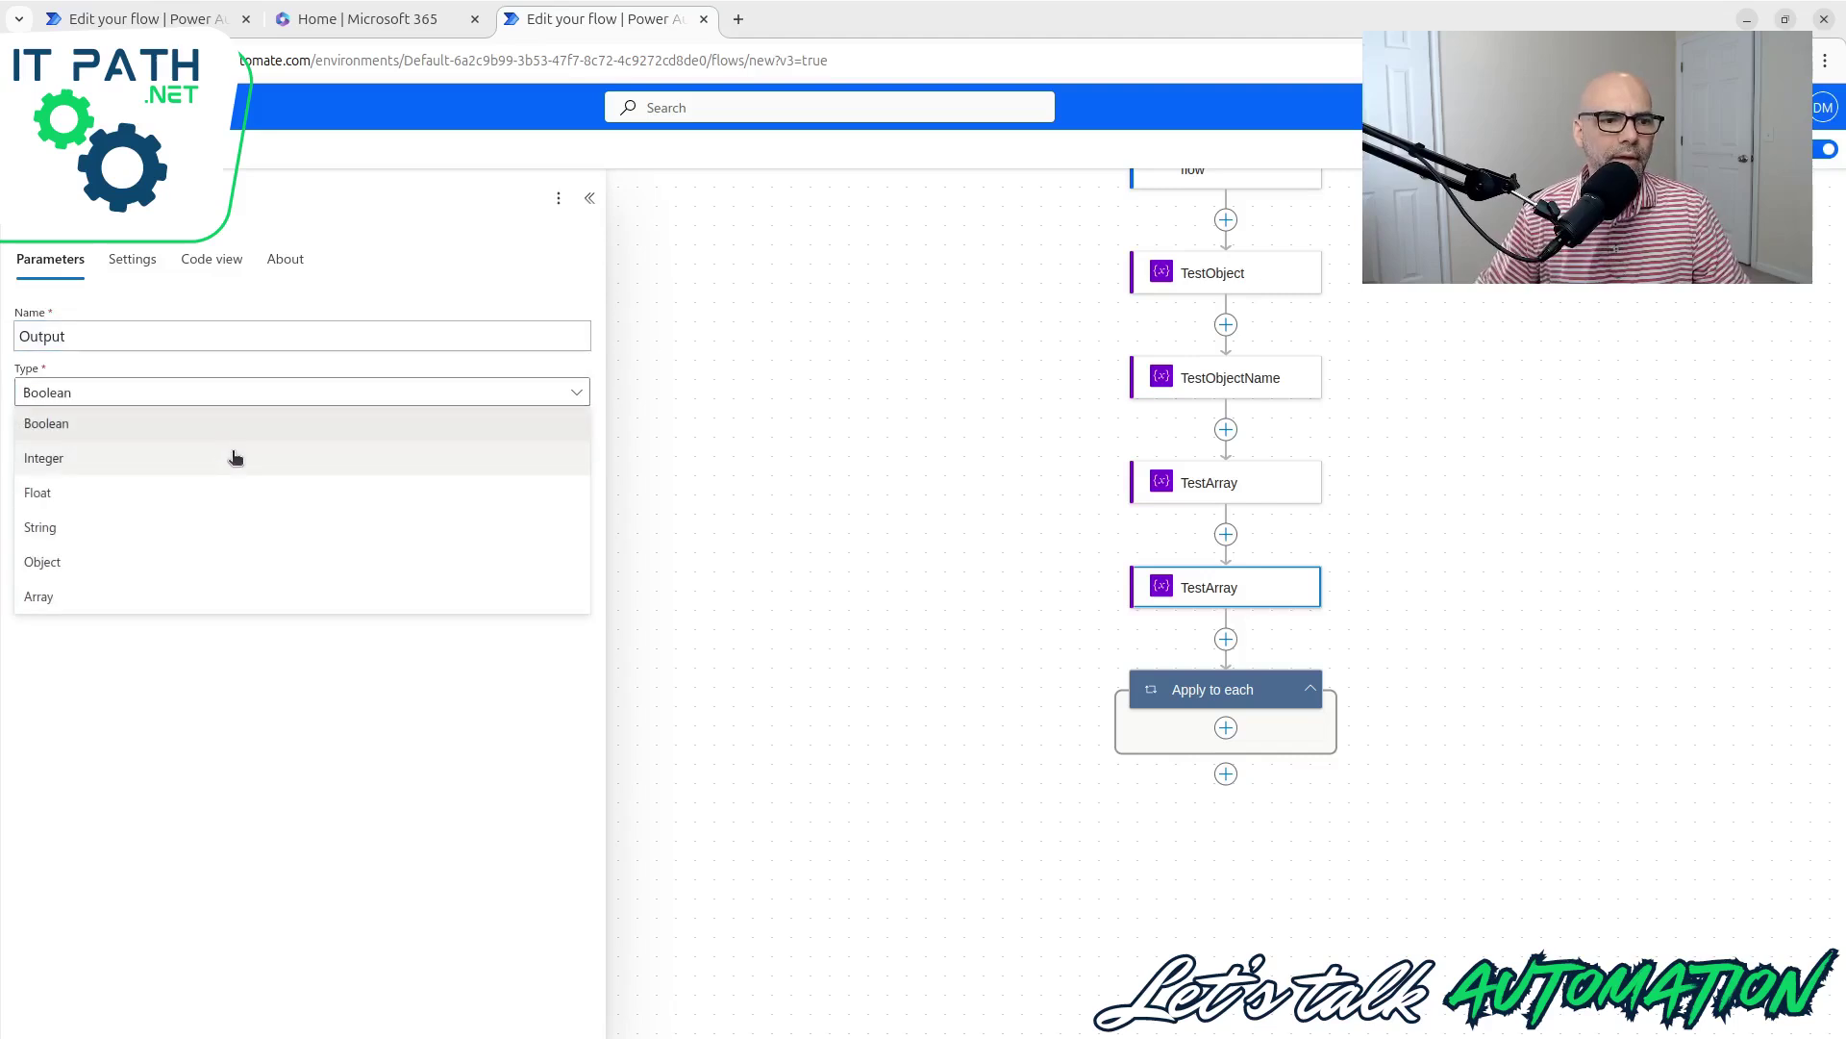
pyautogui.click(219, 539)
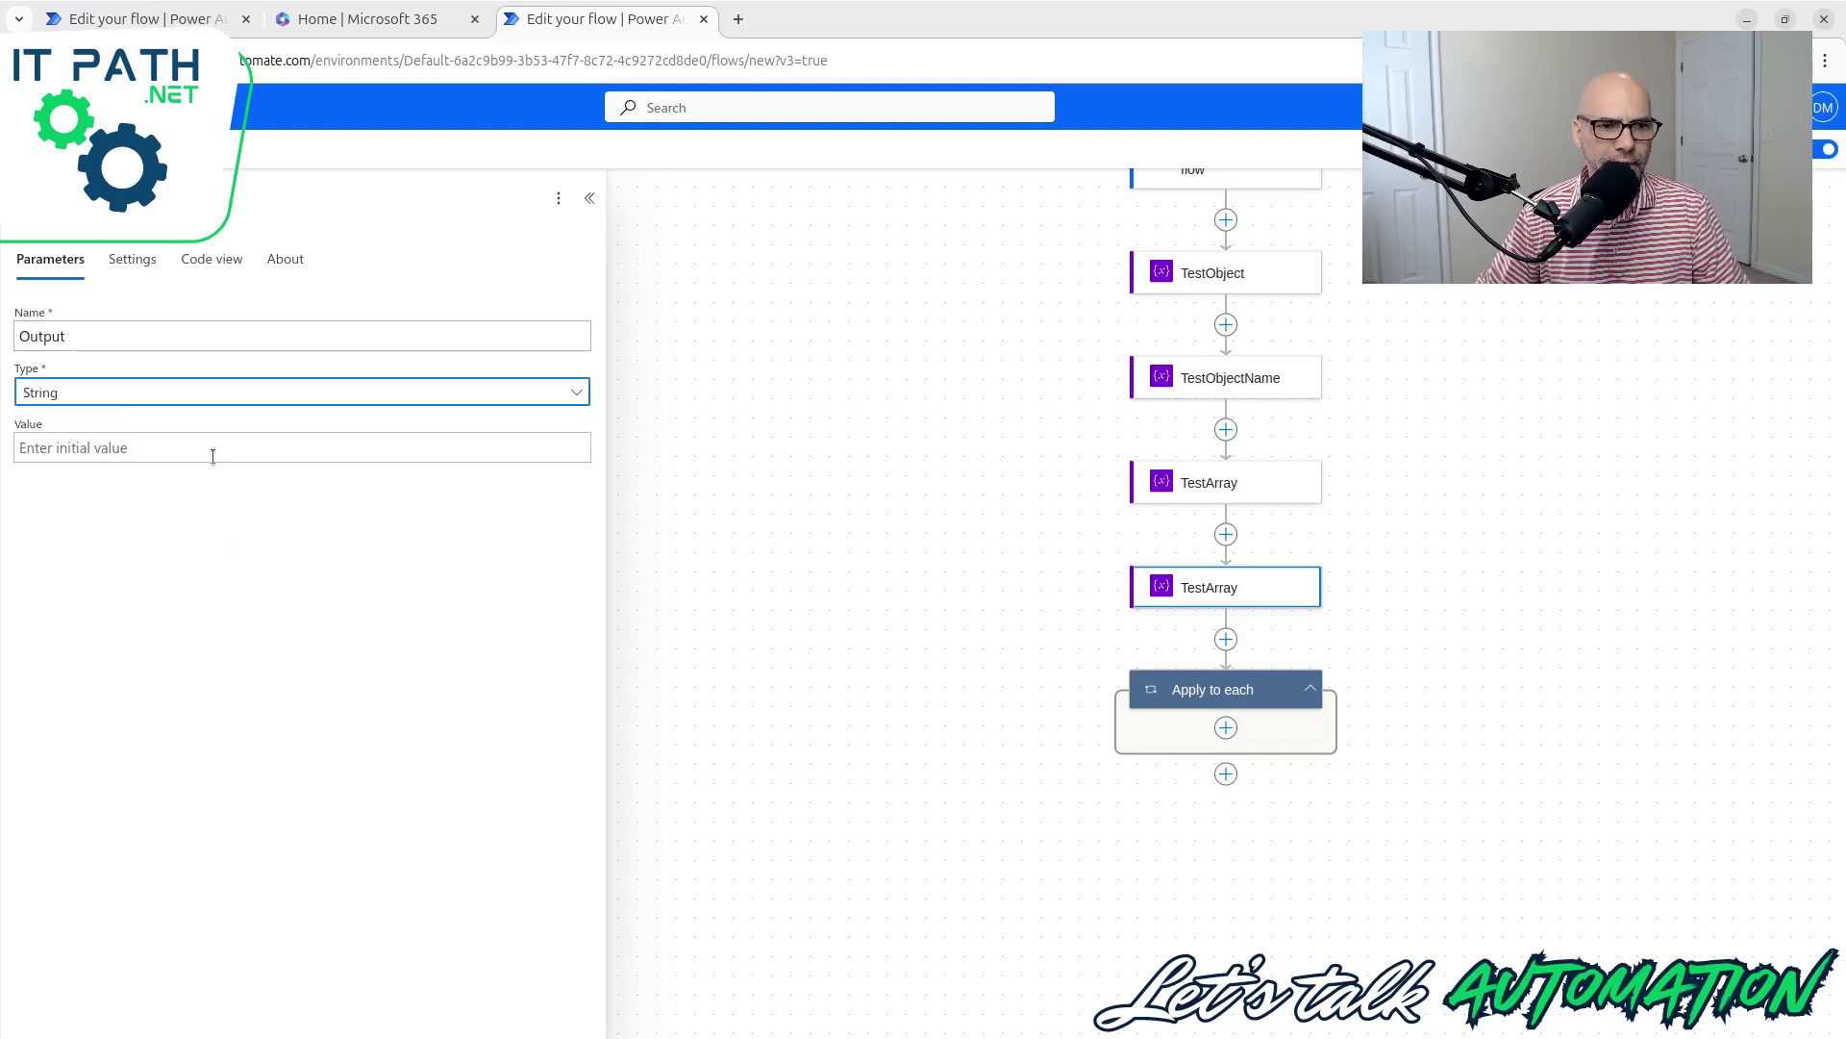
pyautogui.click(235, 197)
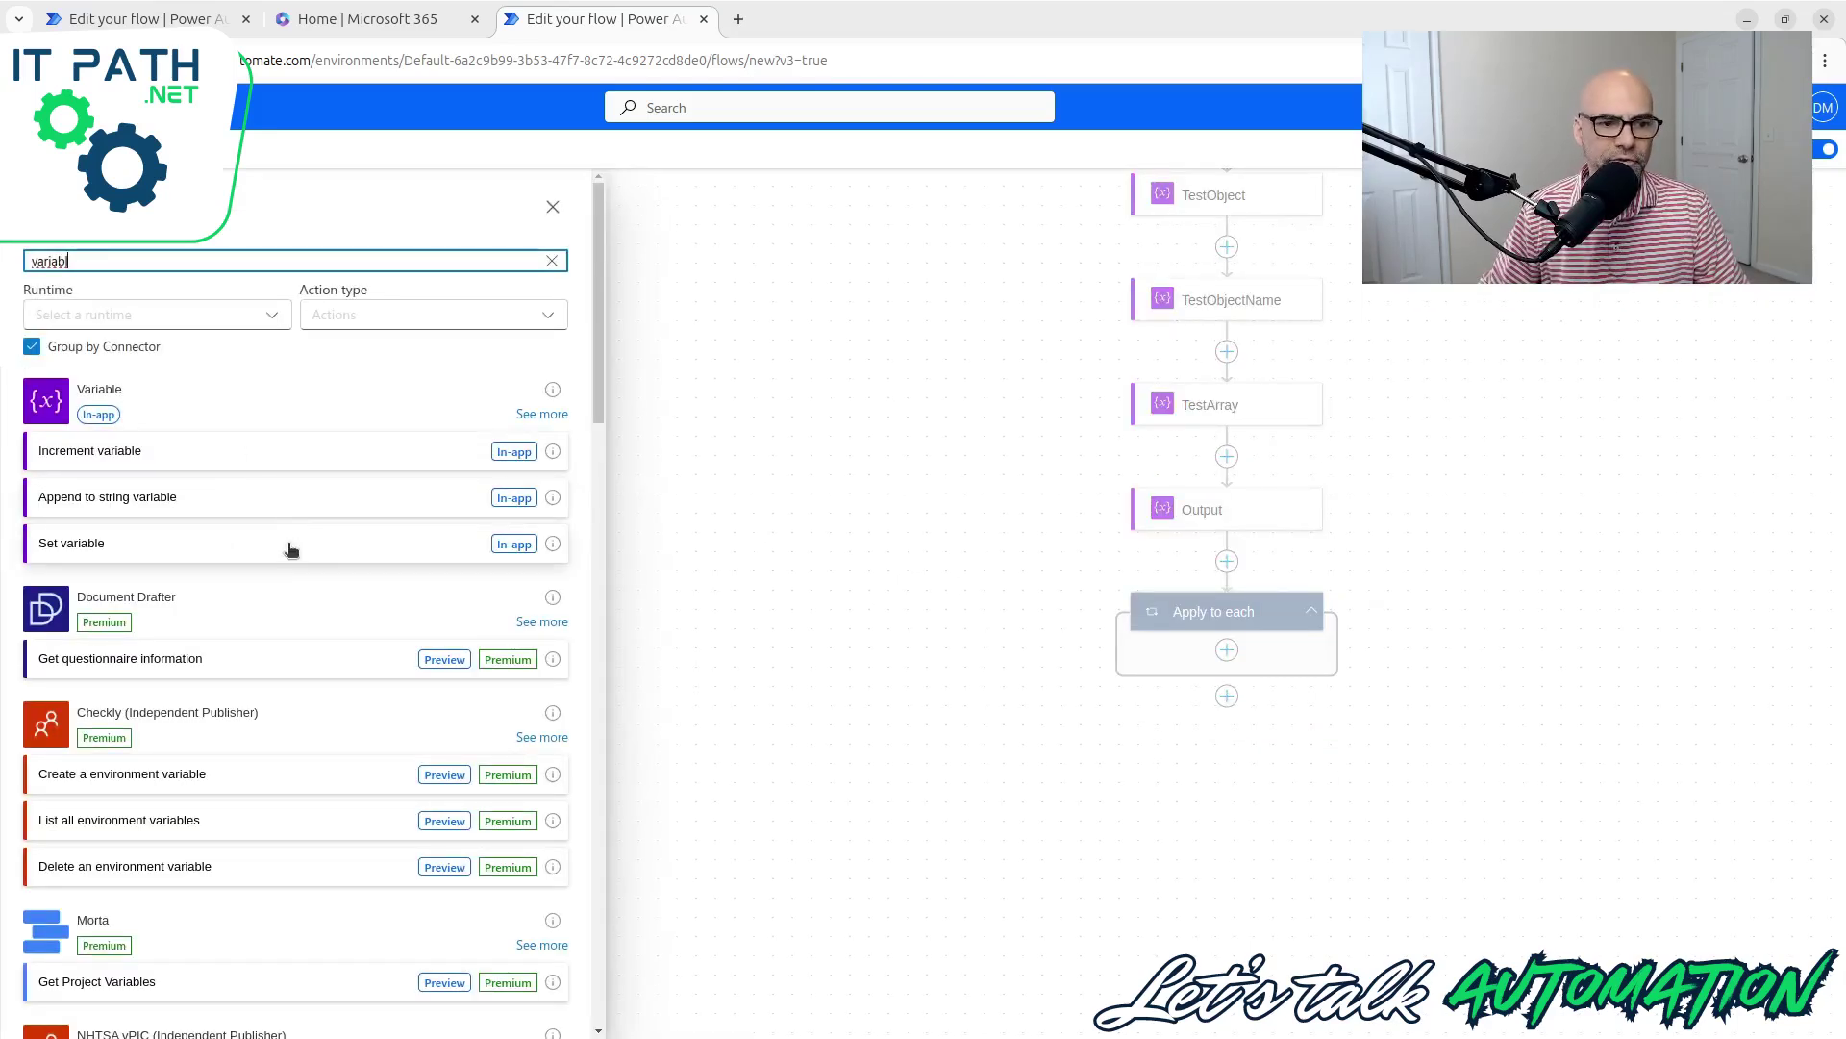
# Step: Initialize a second String variable named AppendToStringName
pyautogui.click(535, 419)
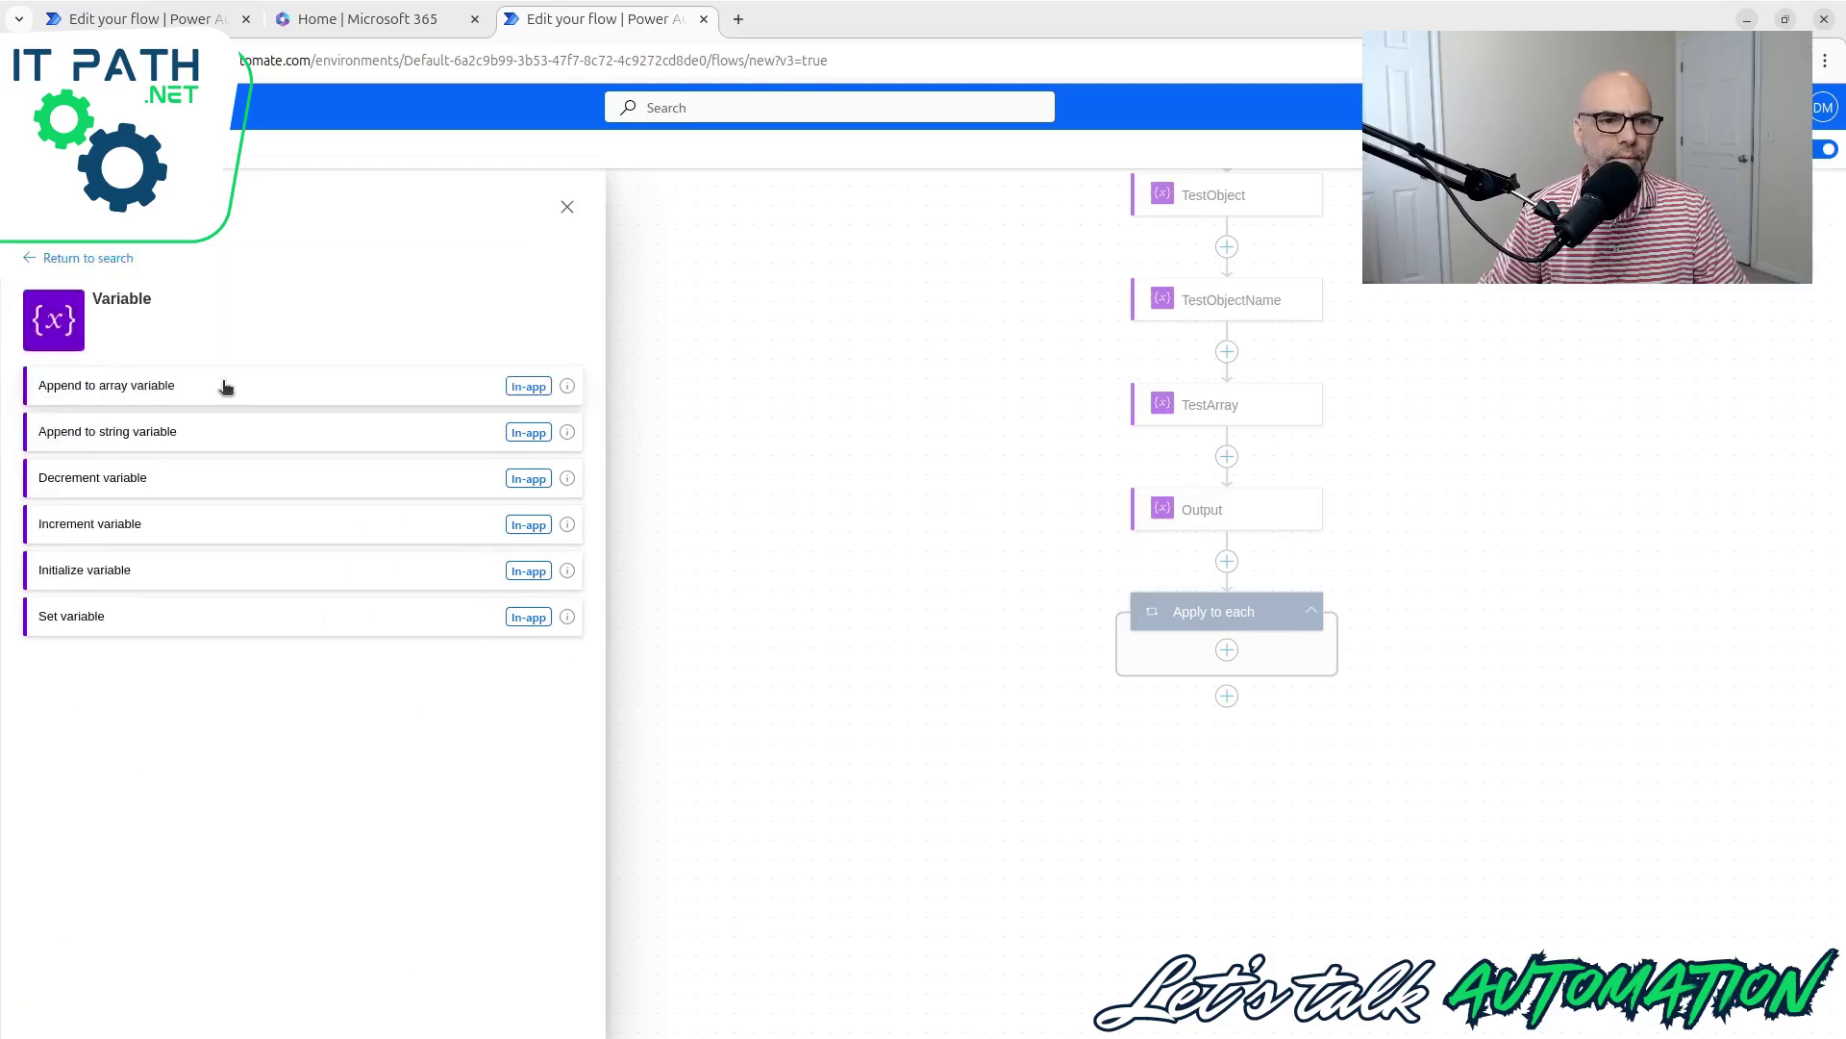
pyautogui.click(174, 575)
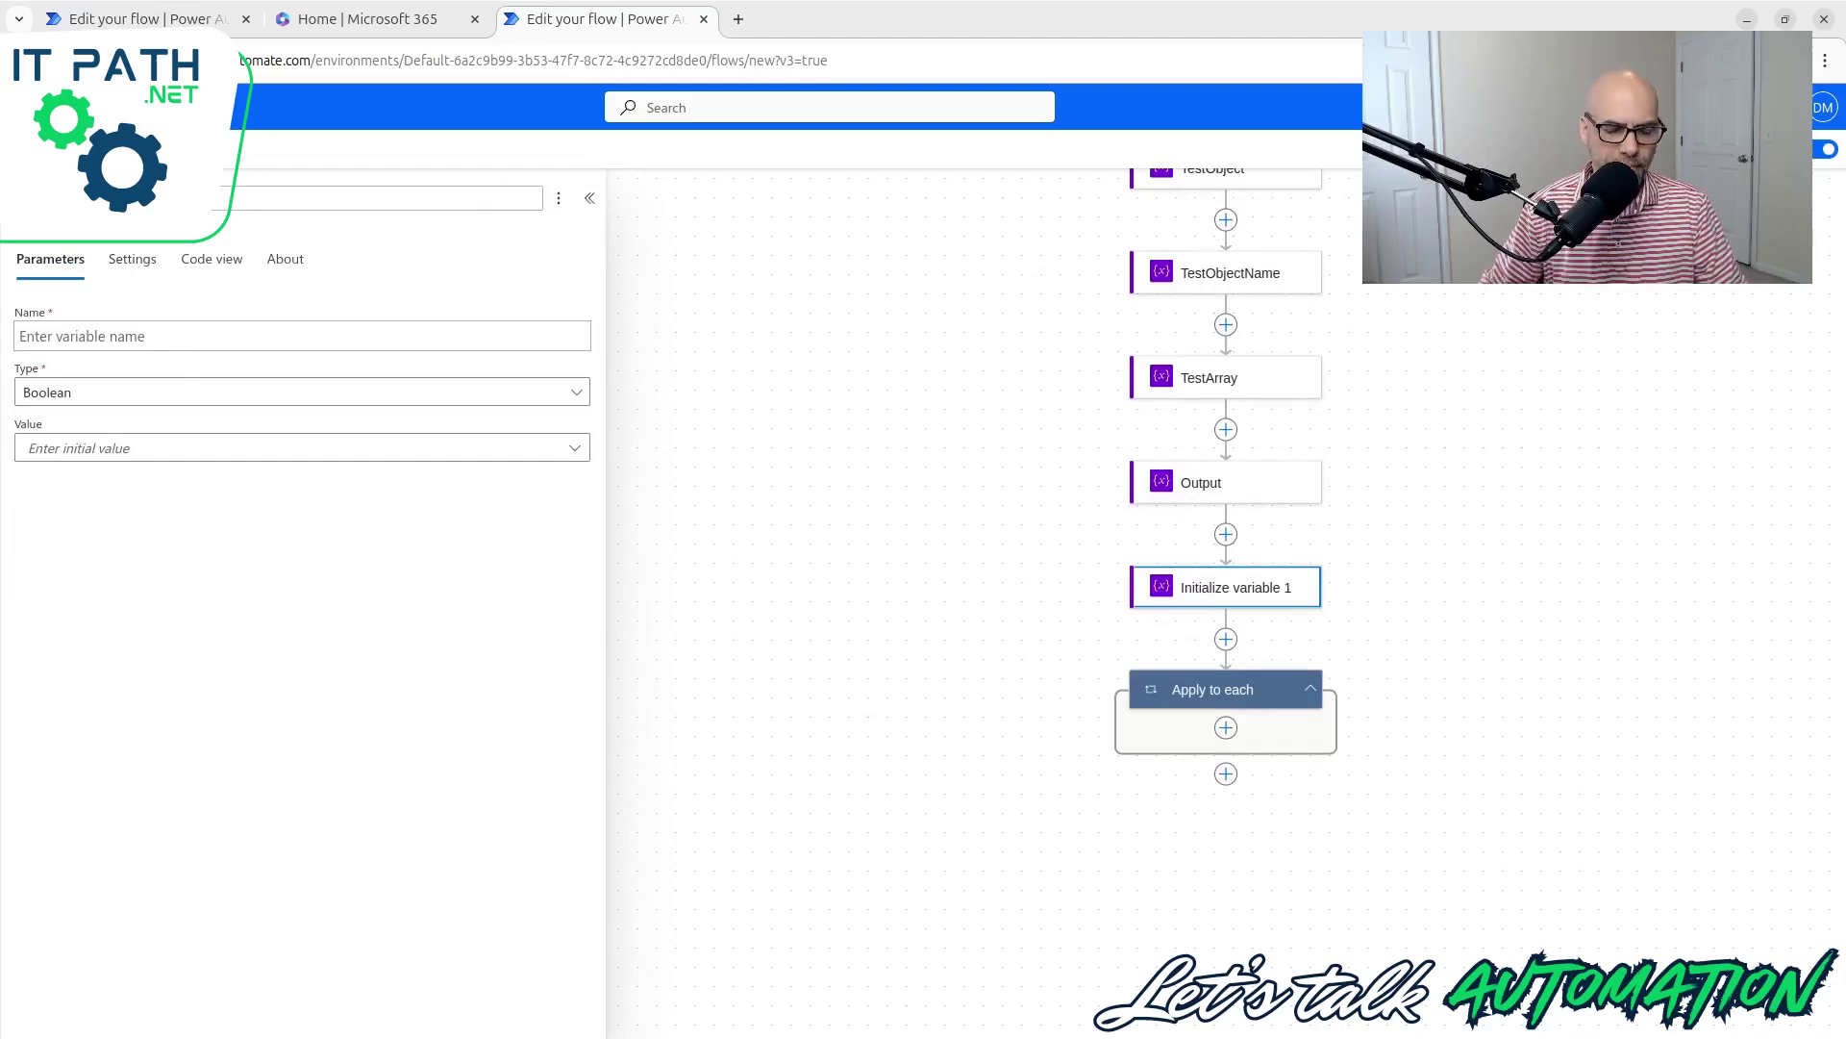
pyautogui.write('AppendToStr')
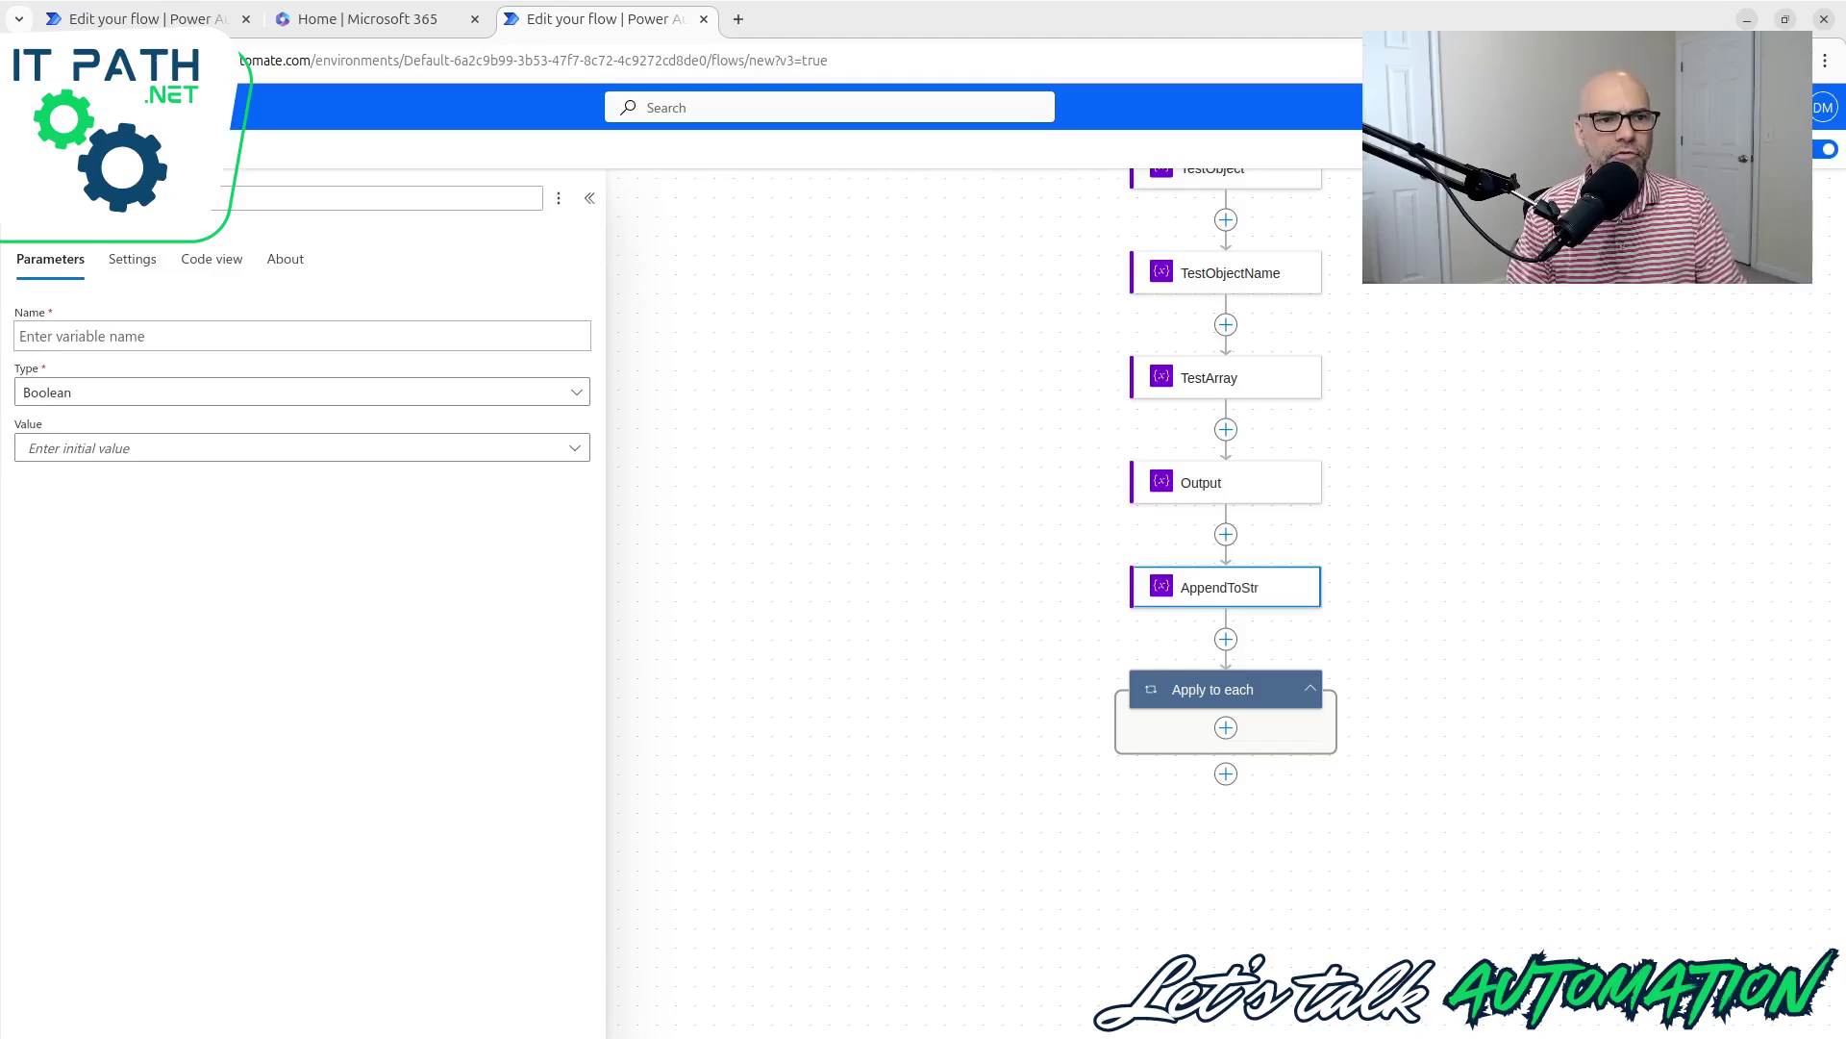
pyautogui.click(173, 326)
pyautogui.write('AppendToString')
pyautogui.click(252, 203)
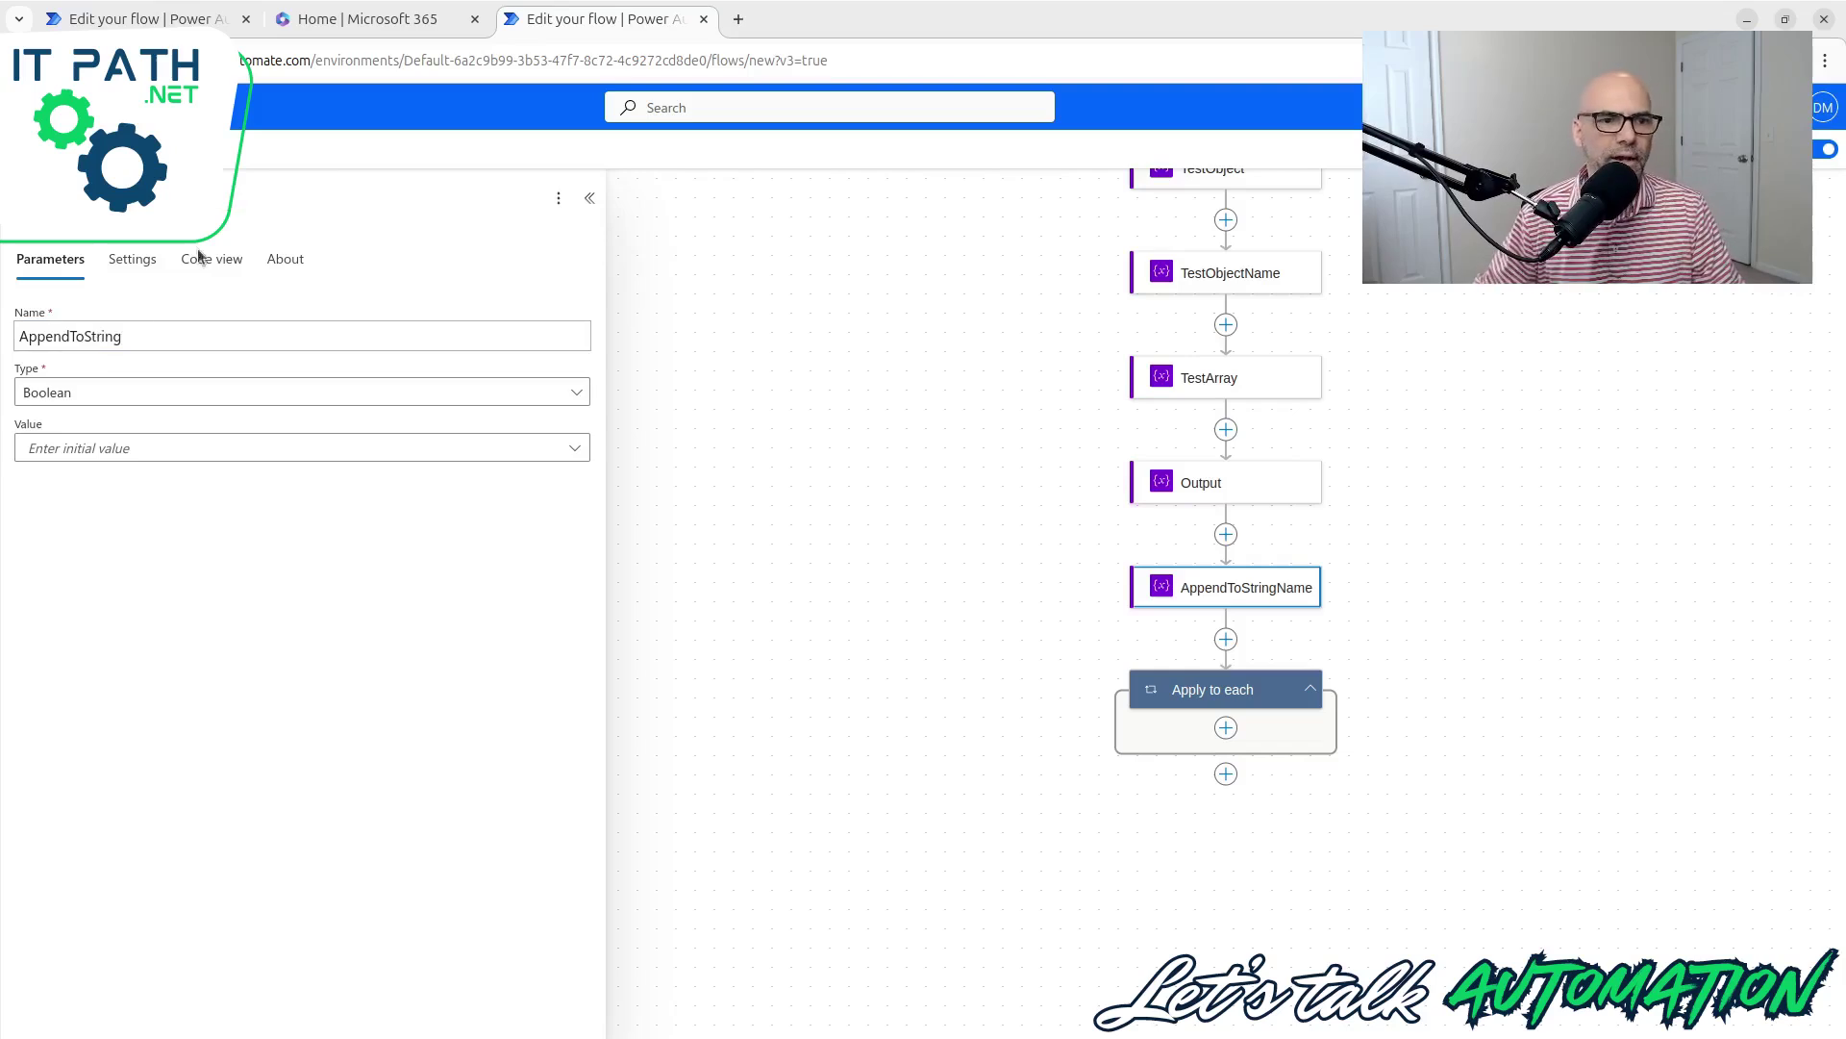
pyautogui.click(130, 332)
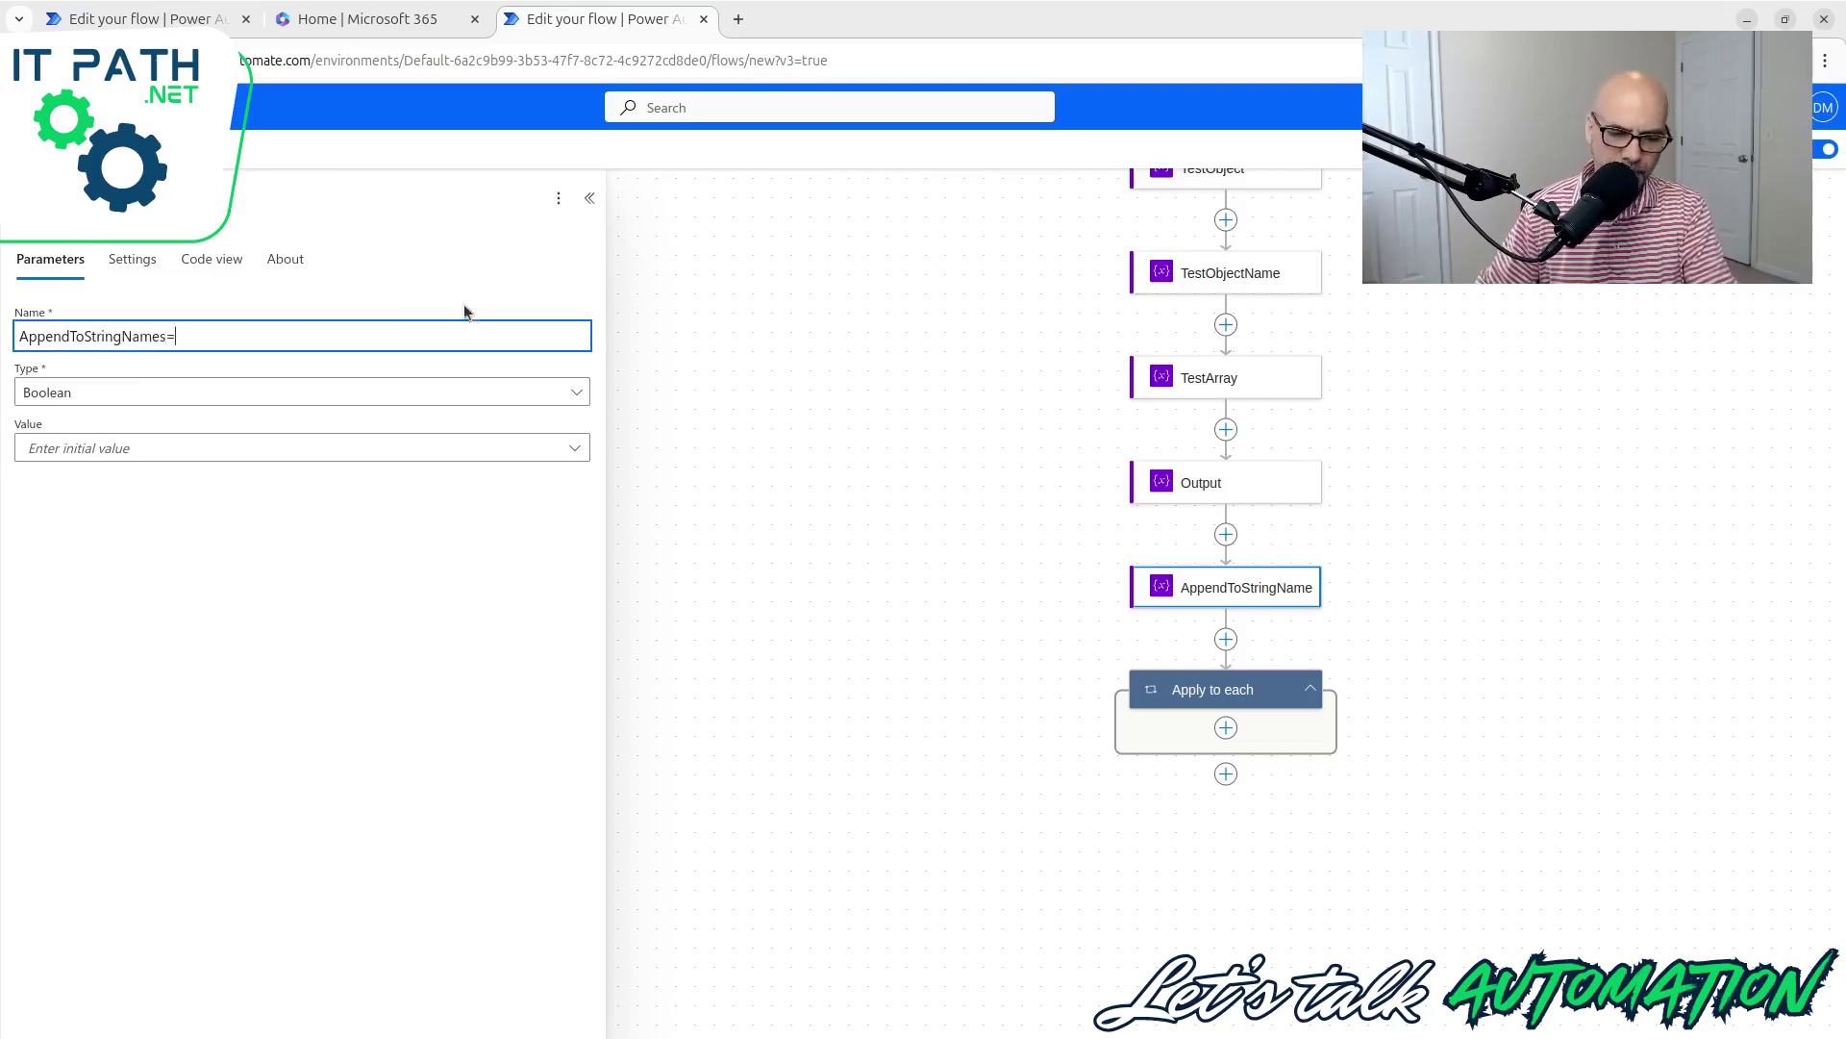
pyautogui.write('Names=')
pyautogui.press('BackSpace')
pyautogui.click(135, 395)
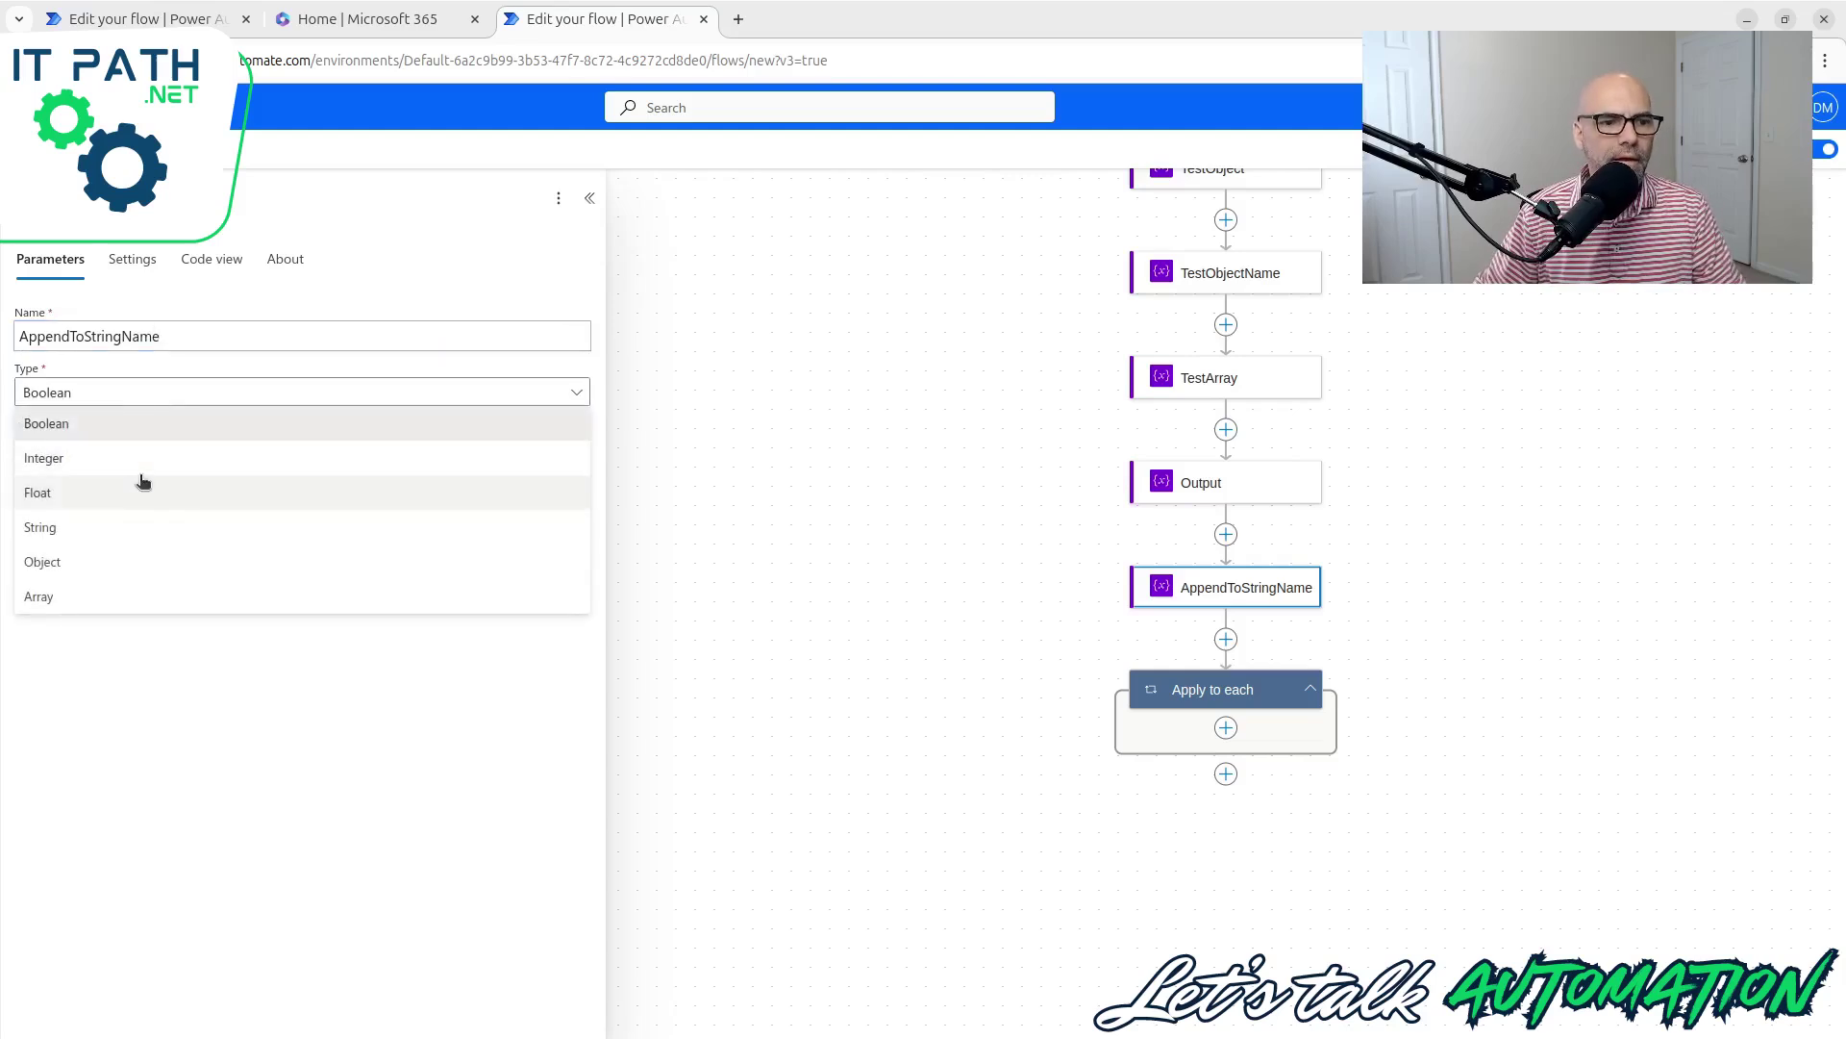
pyautogui.click(163, 530)
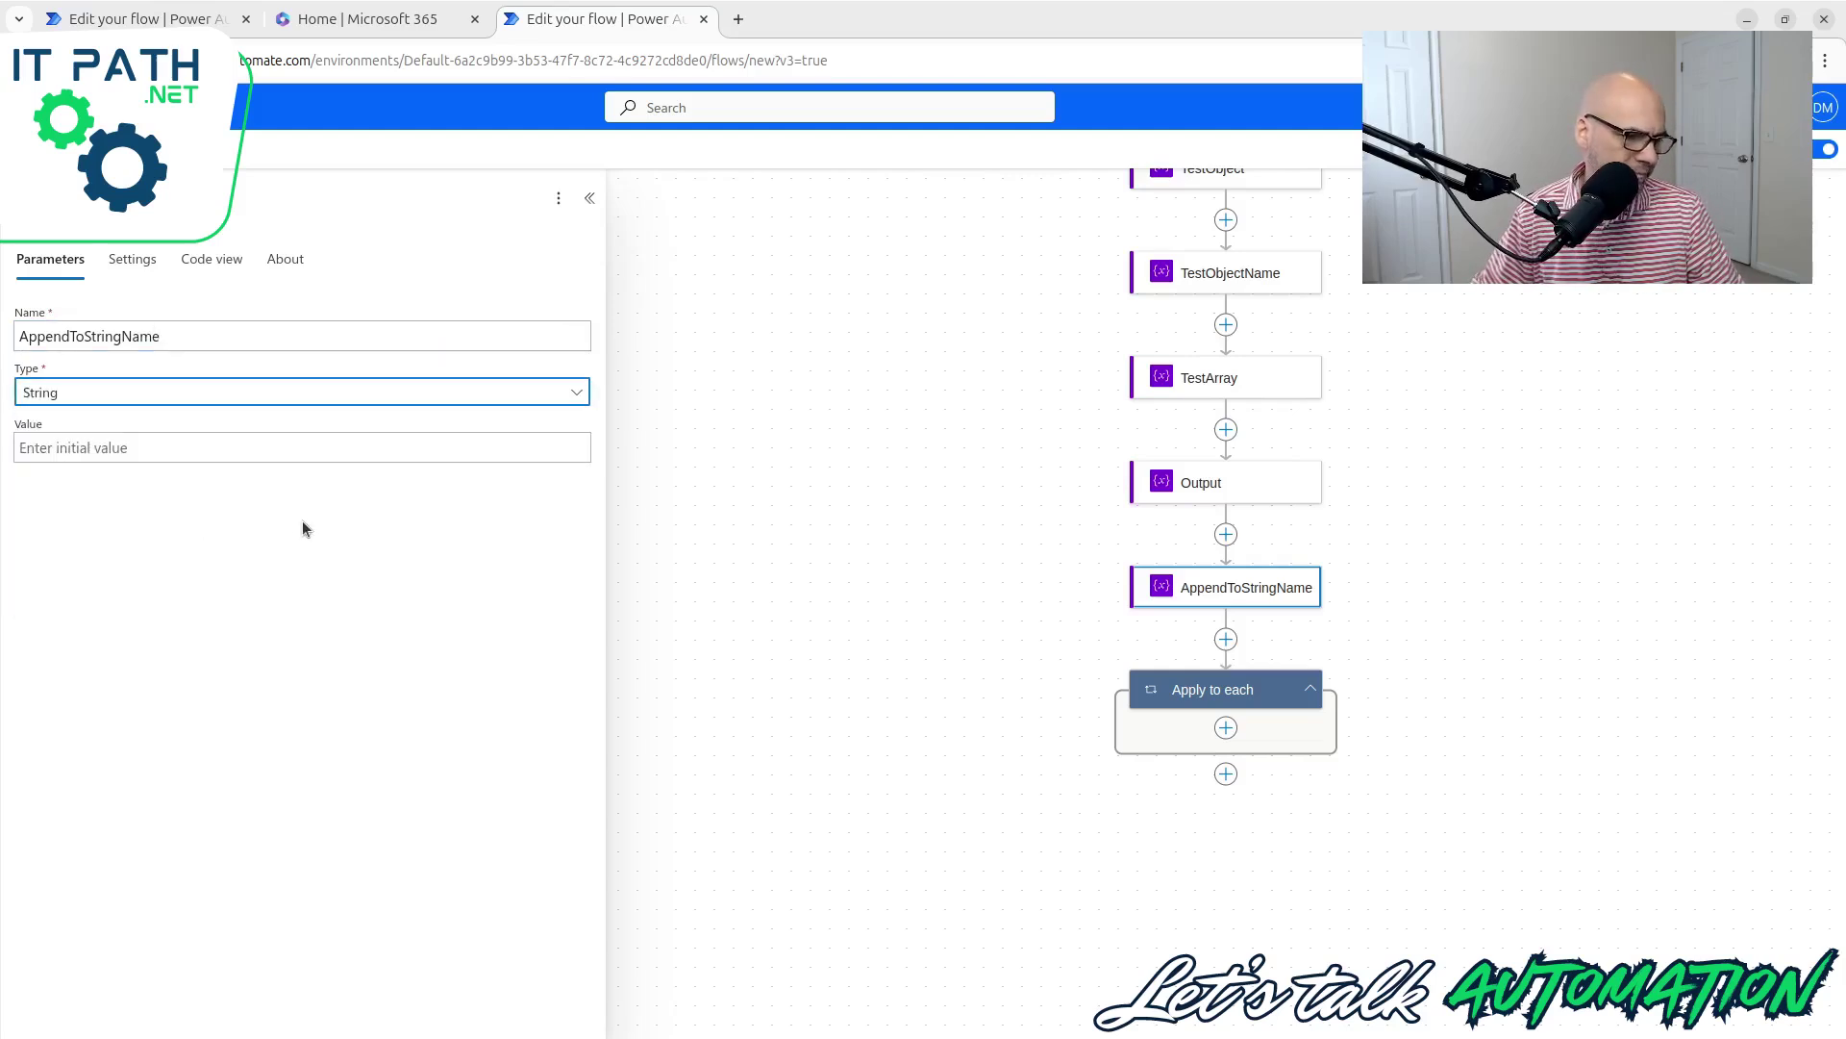
pyautogui.click(284, 448)
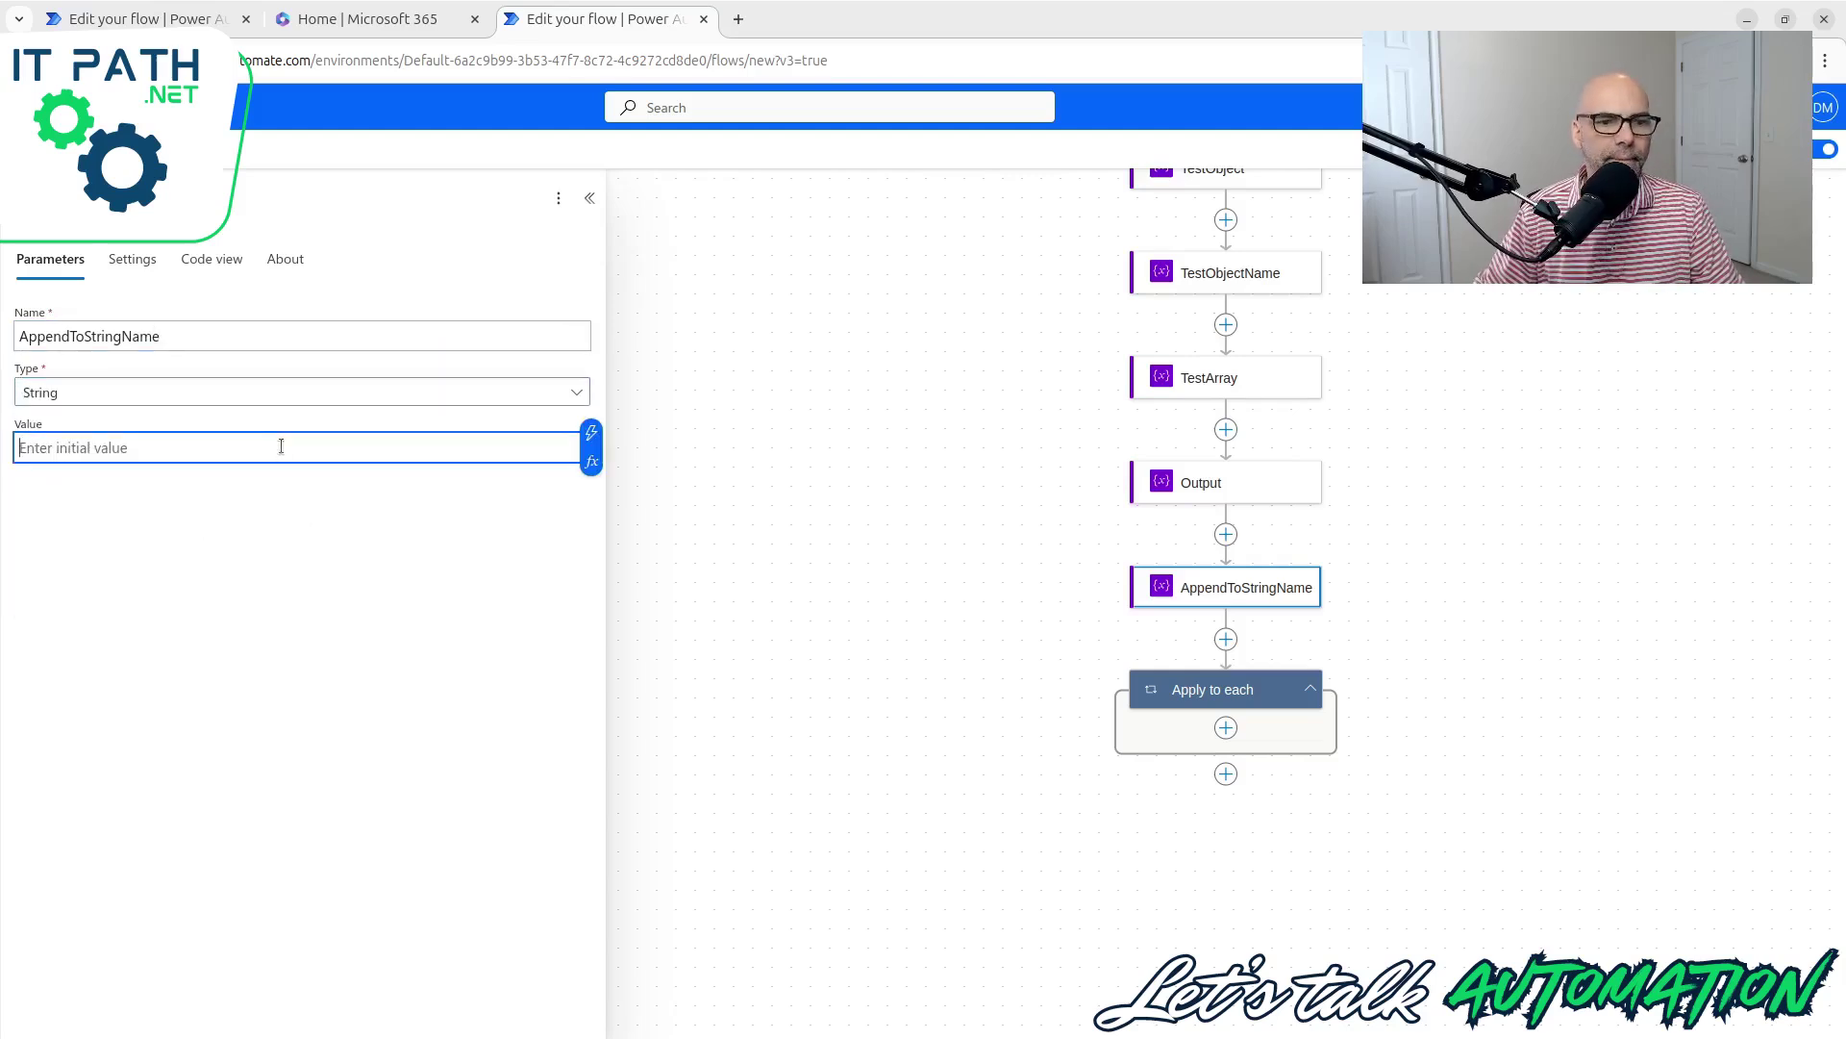
pyautogui.click(730, 471)
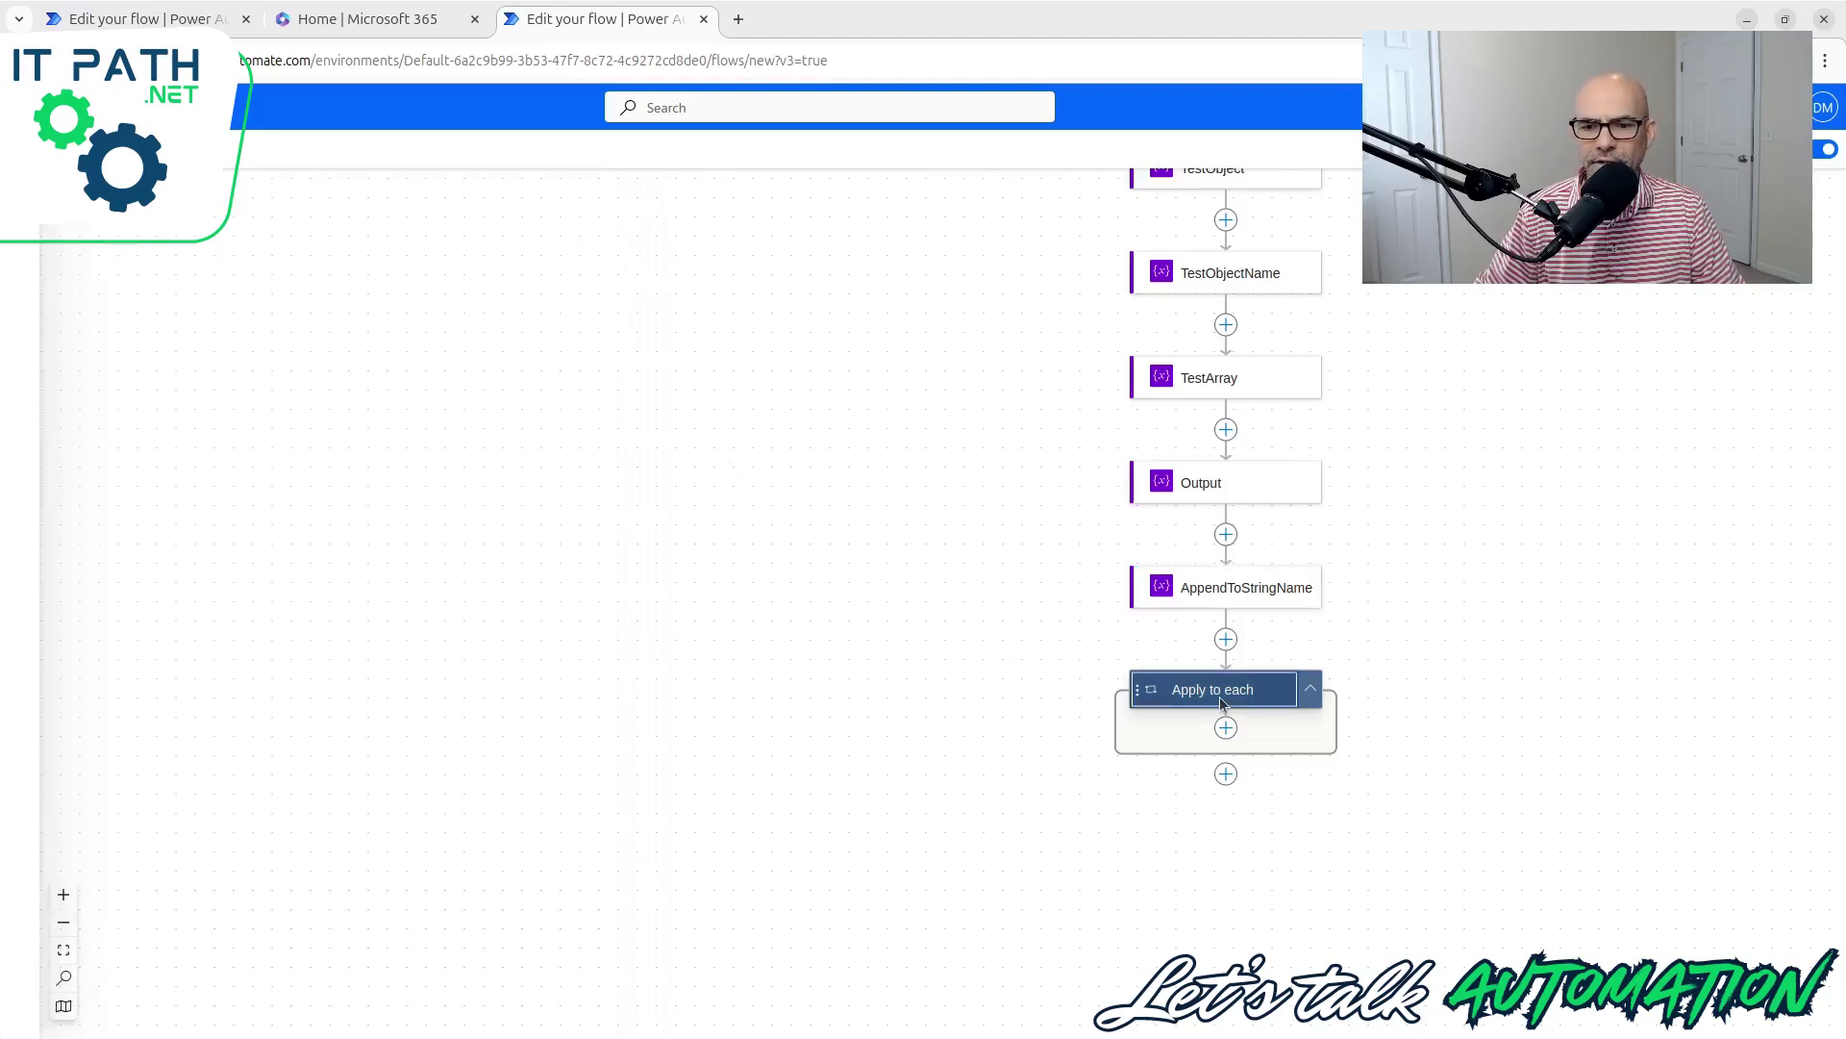
# Step: Add an Append to string variable step in the loop targeting AppendToStringName, renamed AddNametoString
pyautogui.click(1168, 689)
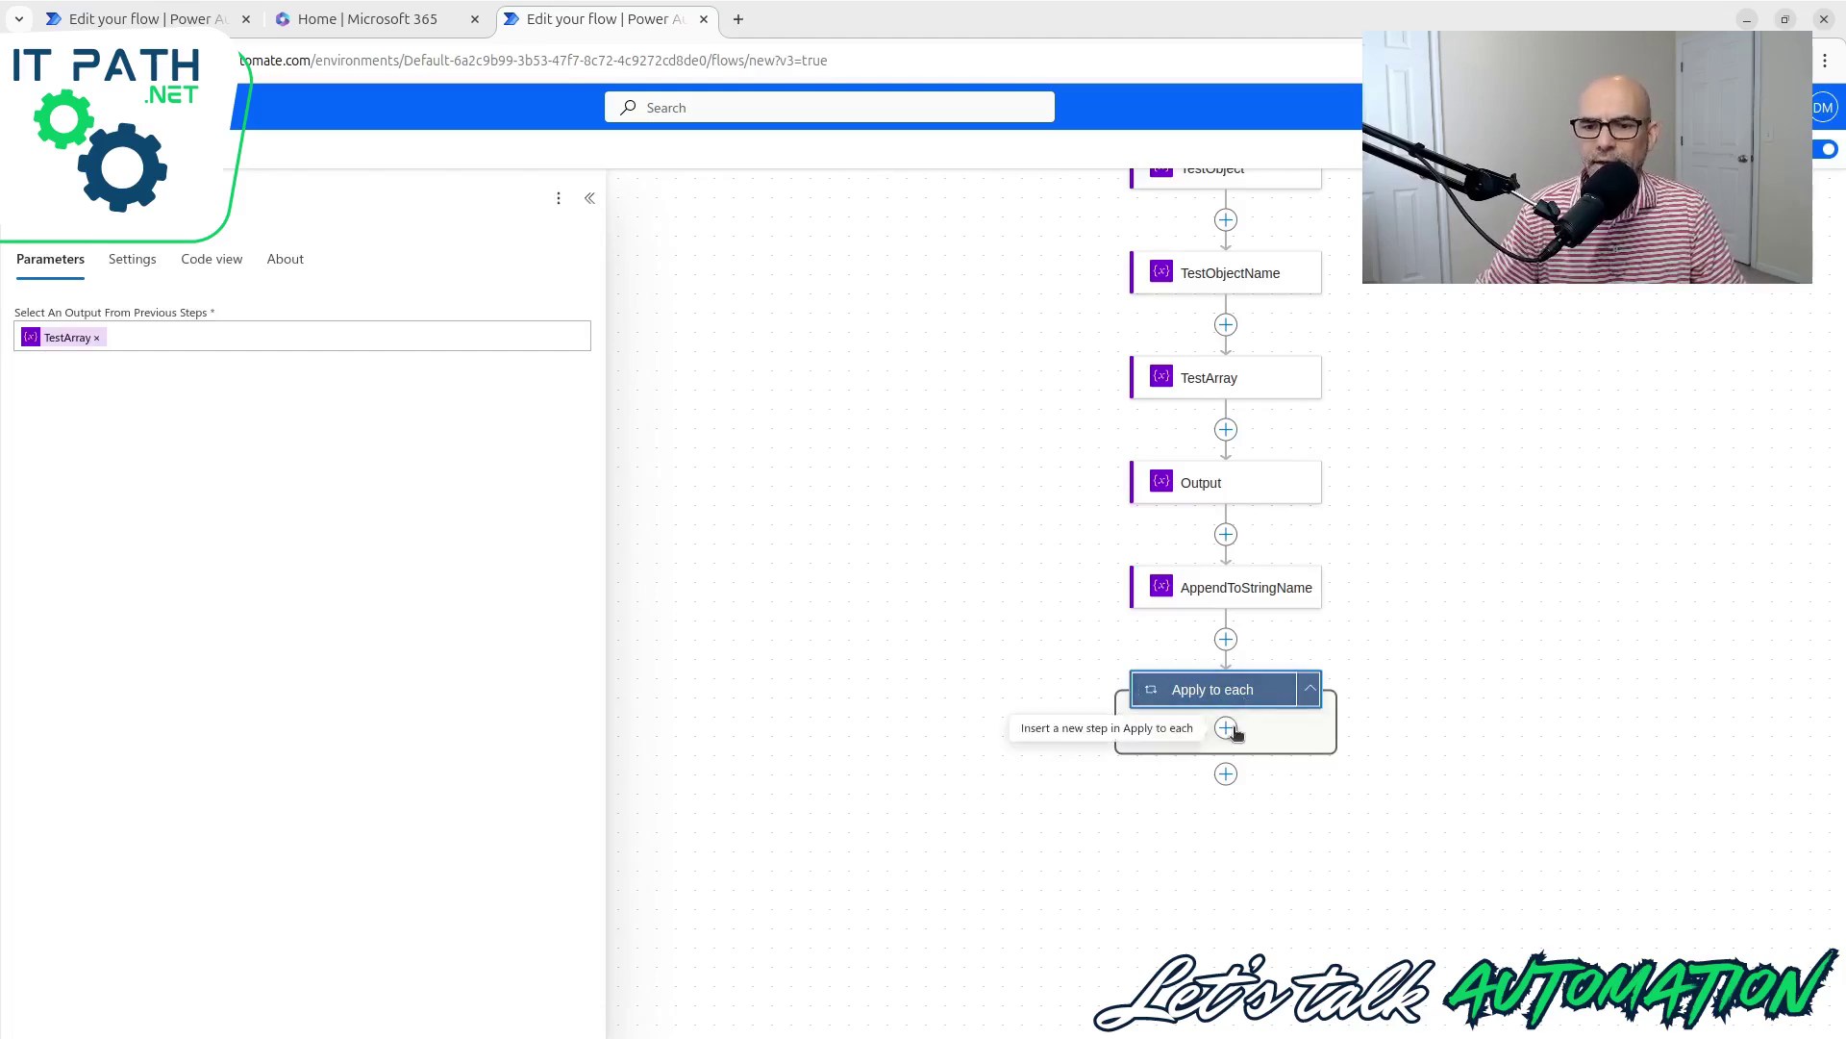
pyautogui.click(1226, 729)
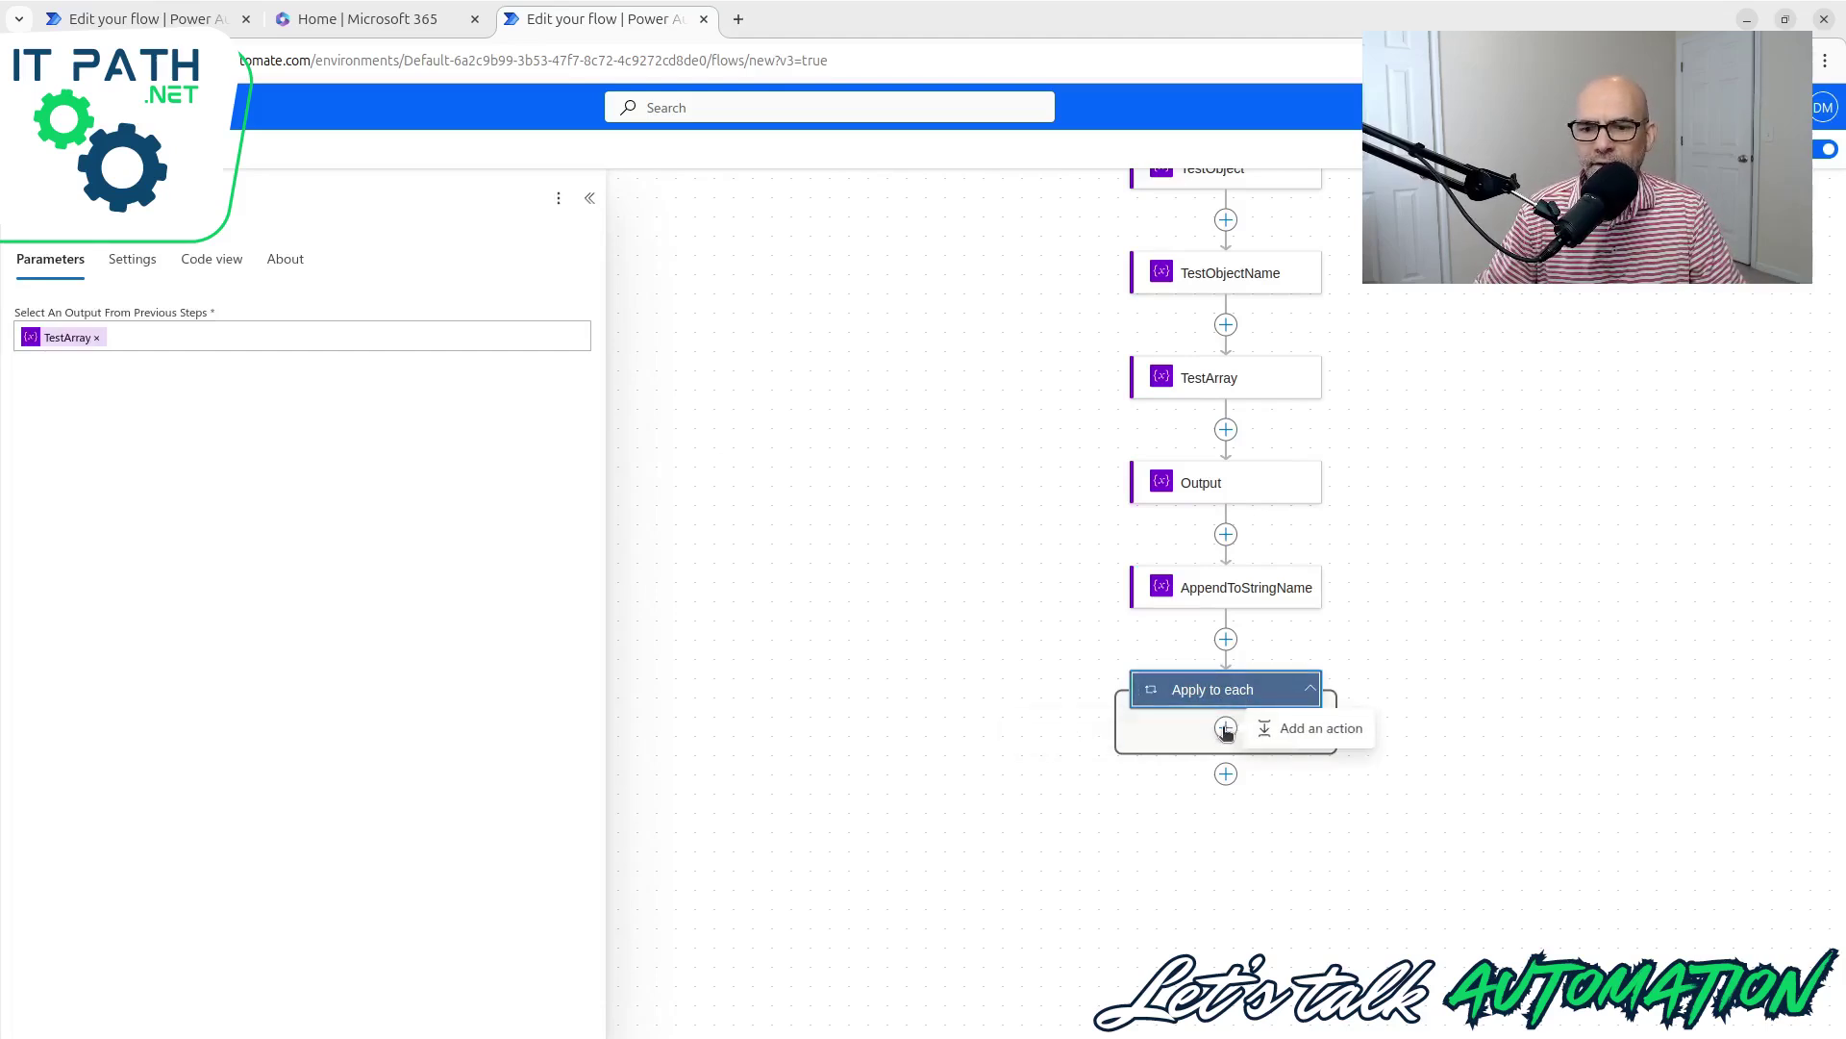
pyautogui.click(1290, 729)
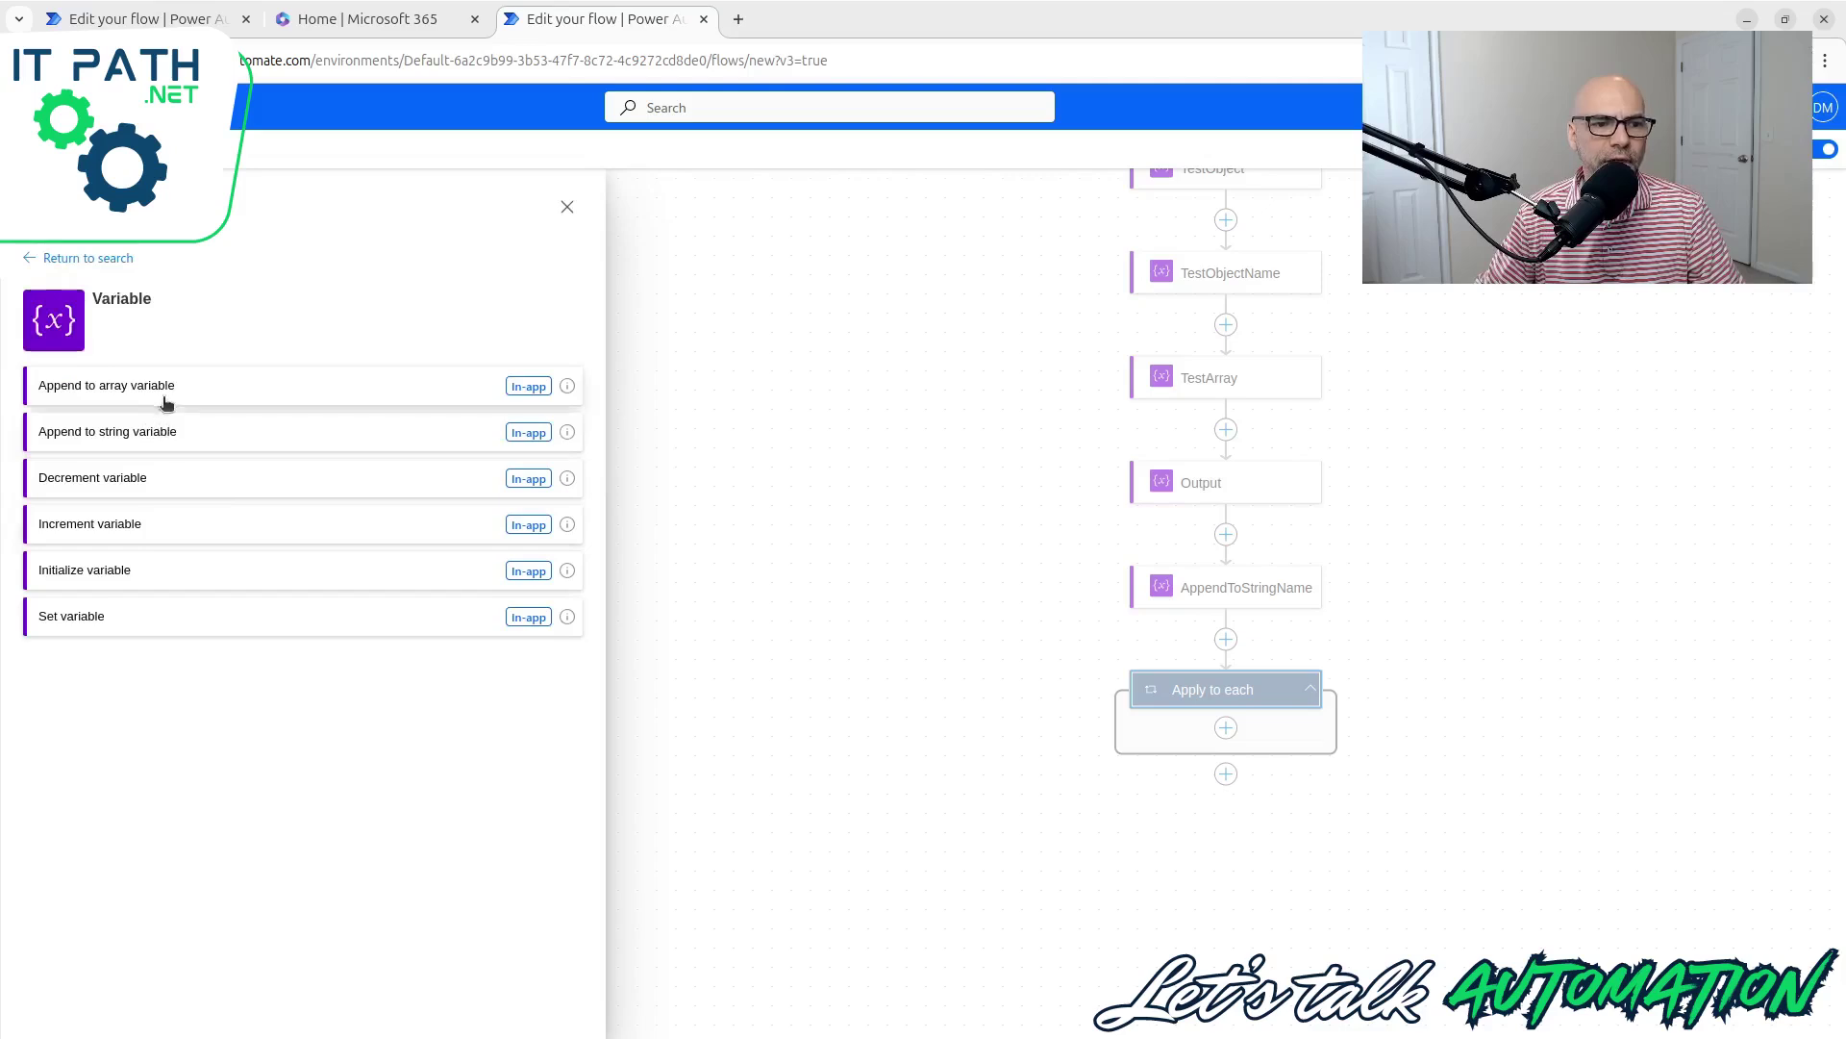
pyautogui.click(185, 439)
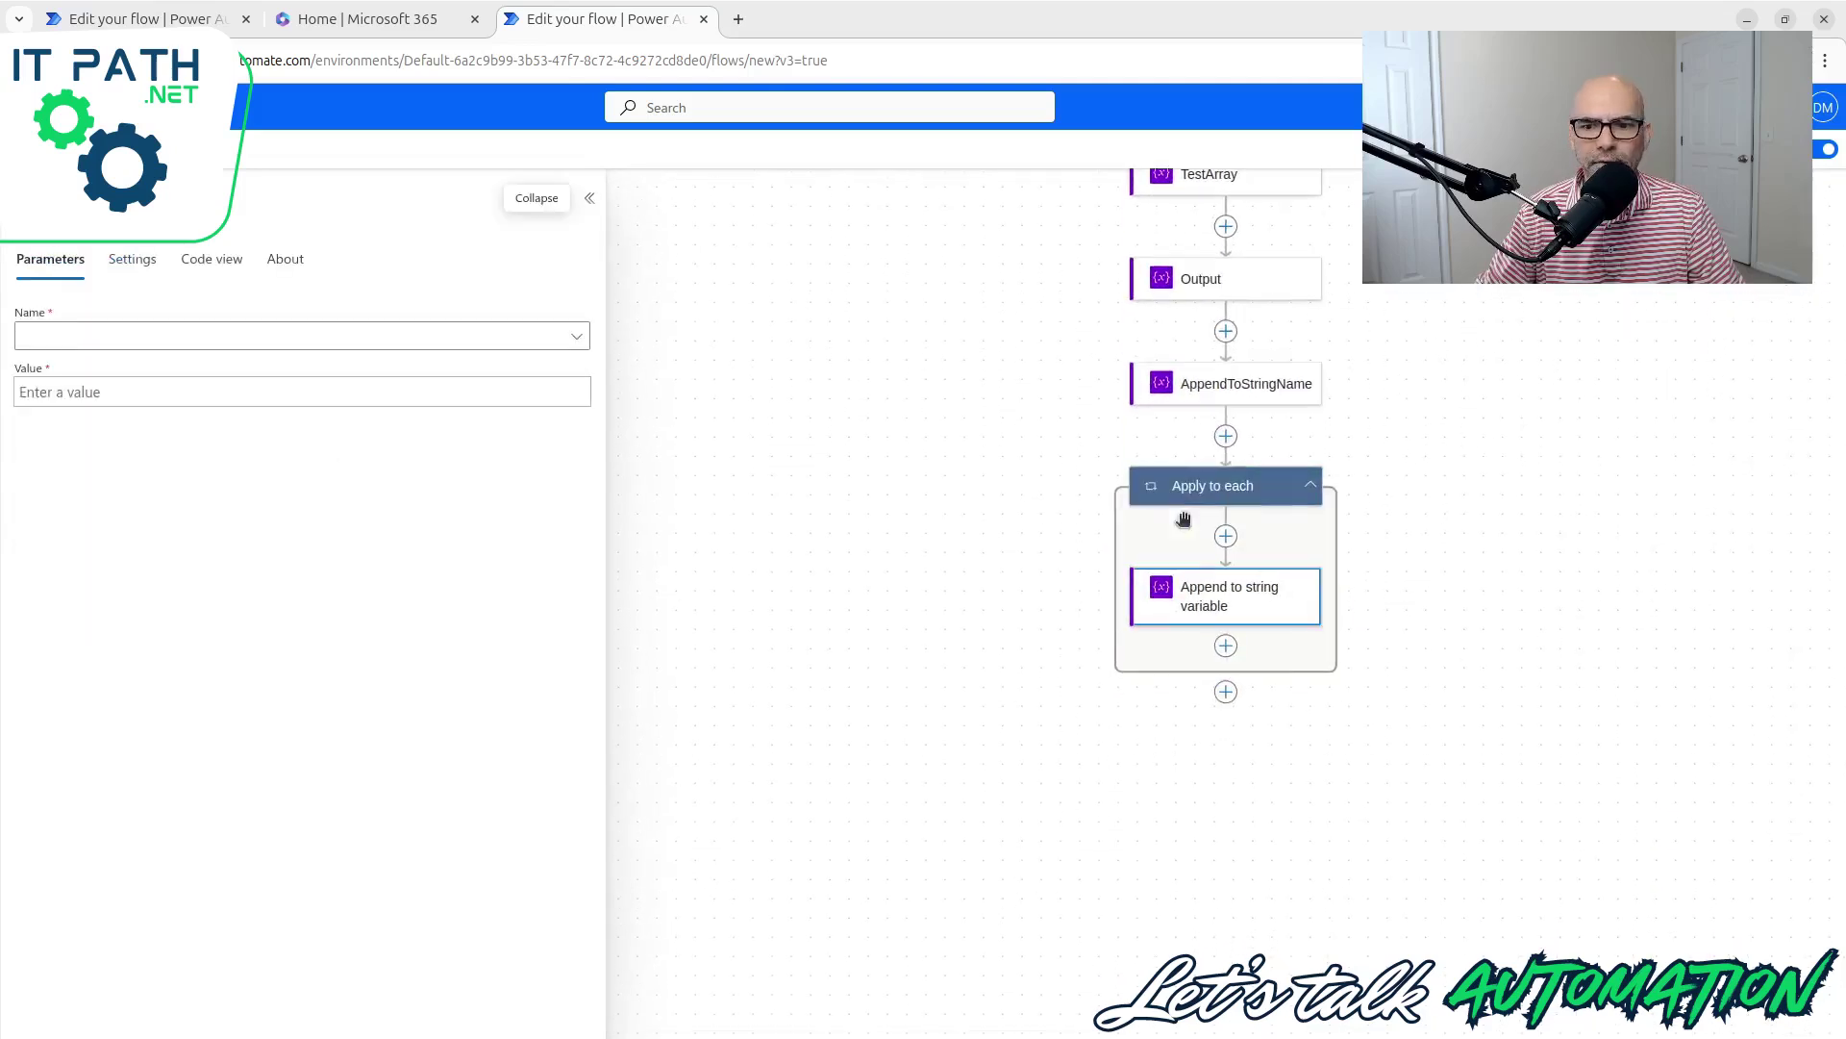
pyautogui.click(1241, 383)
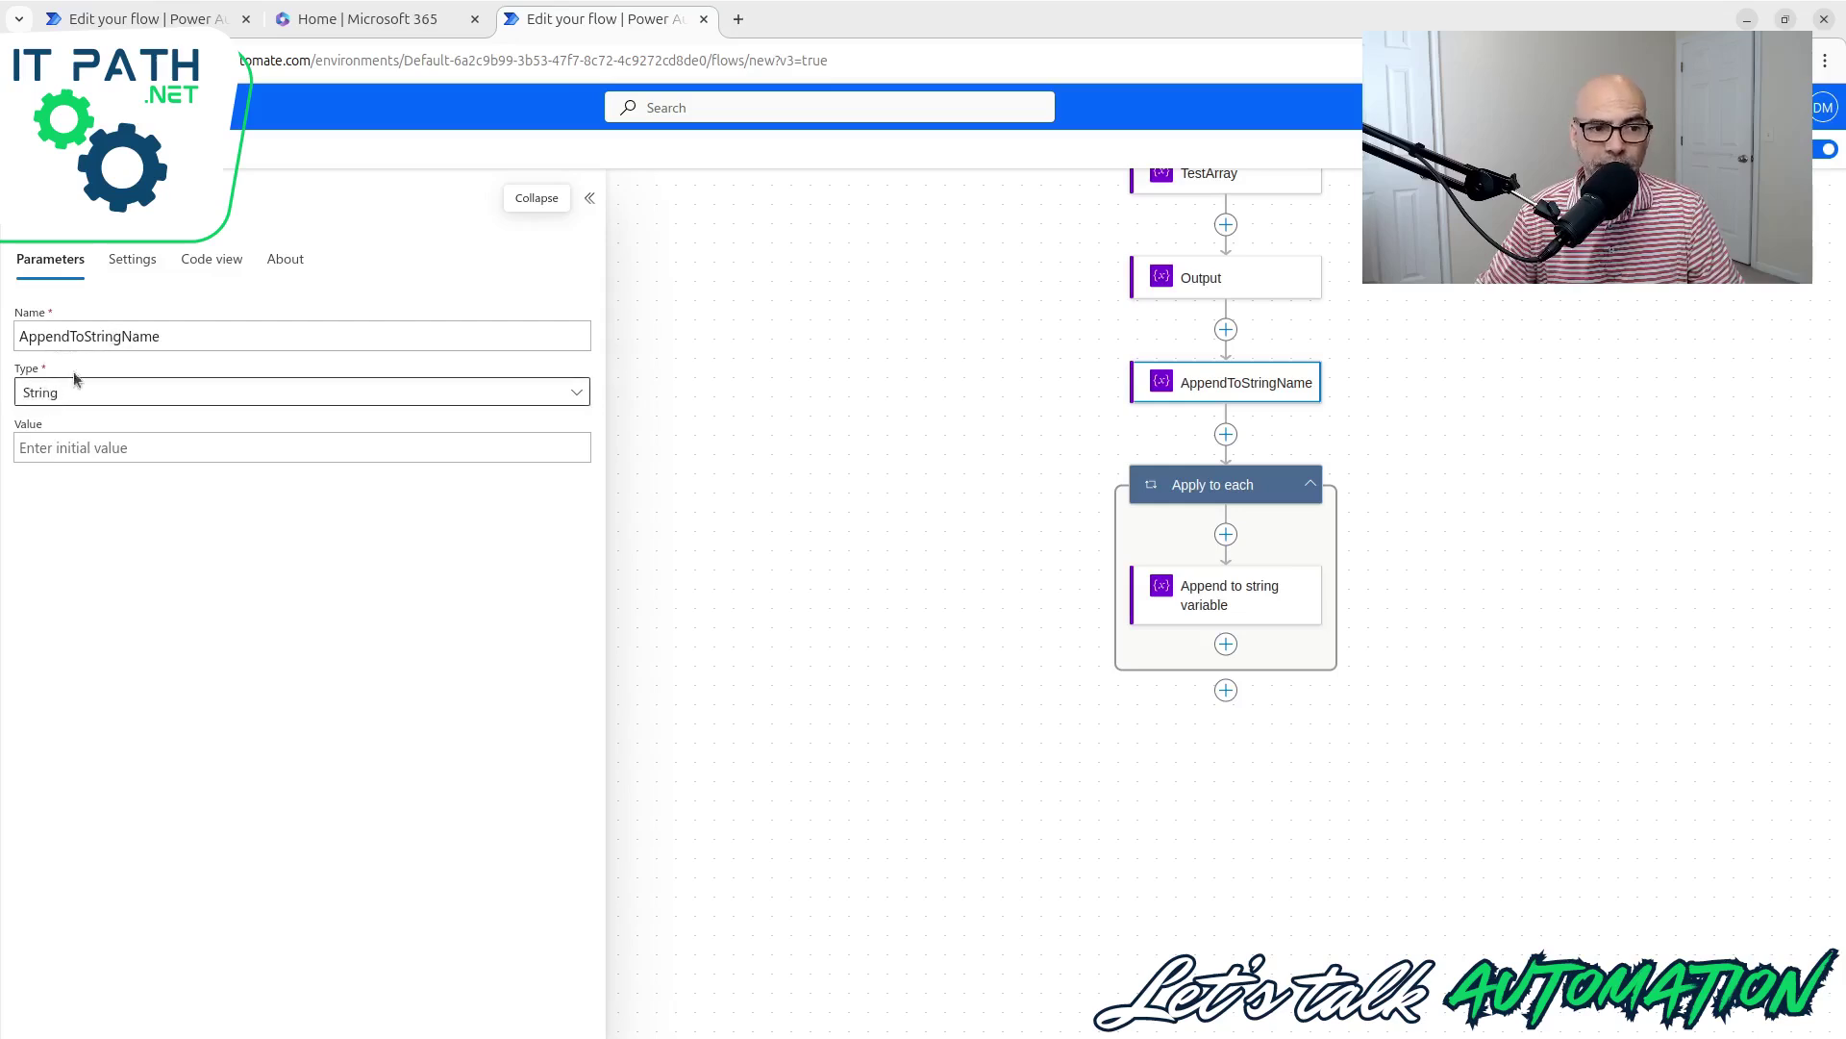
pyautogui.click(1219, 604)
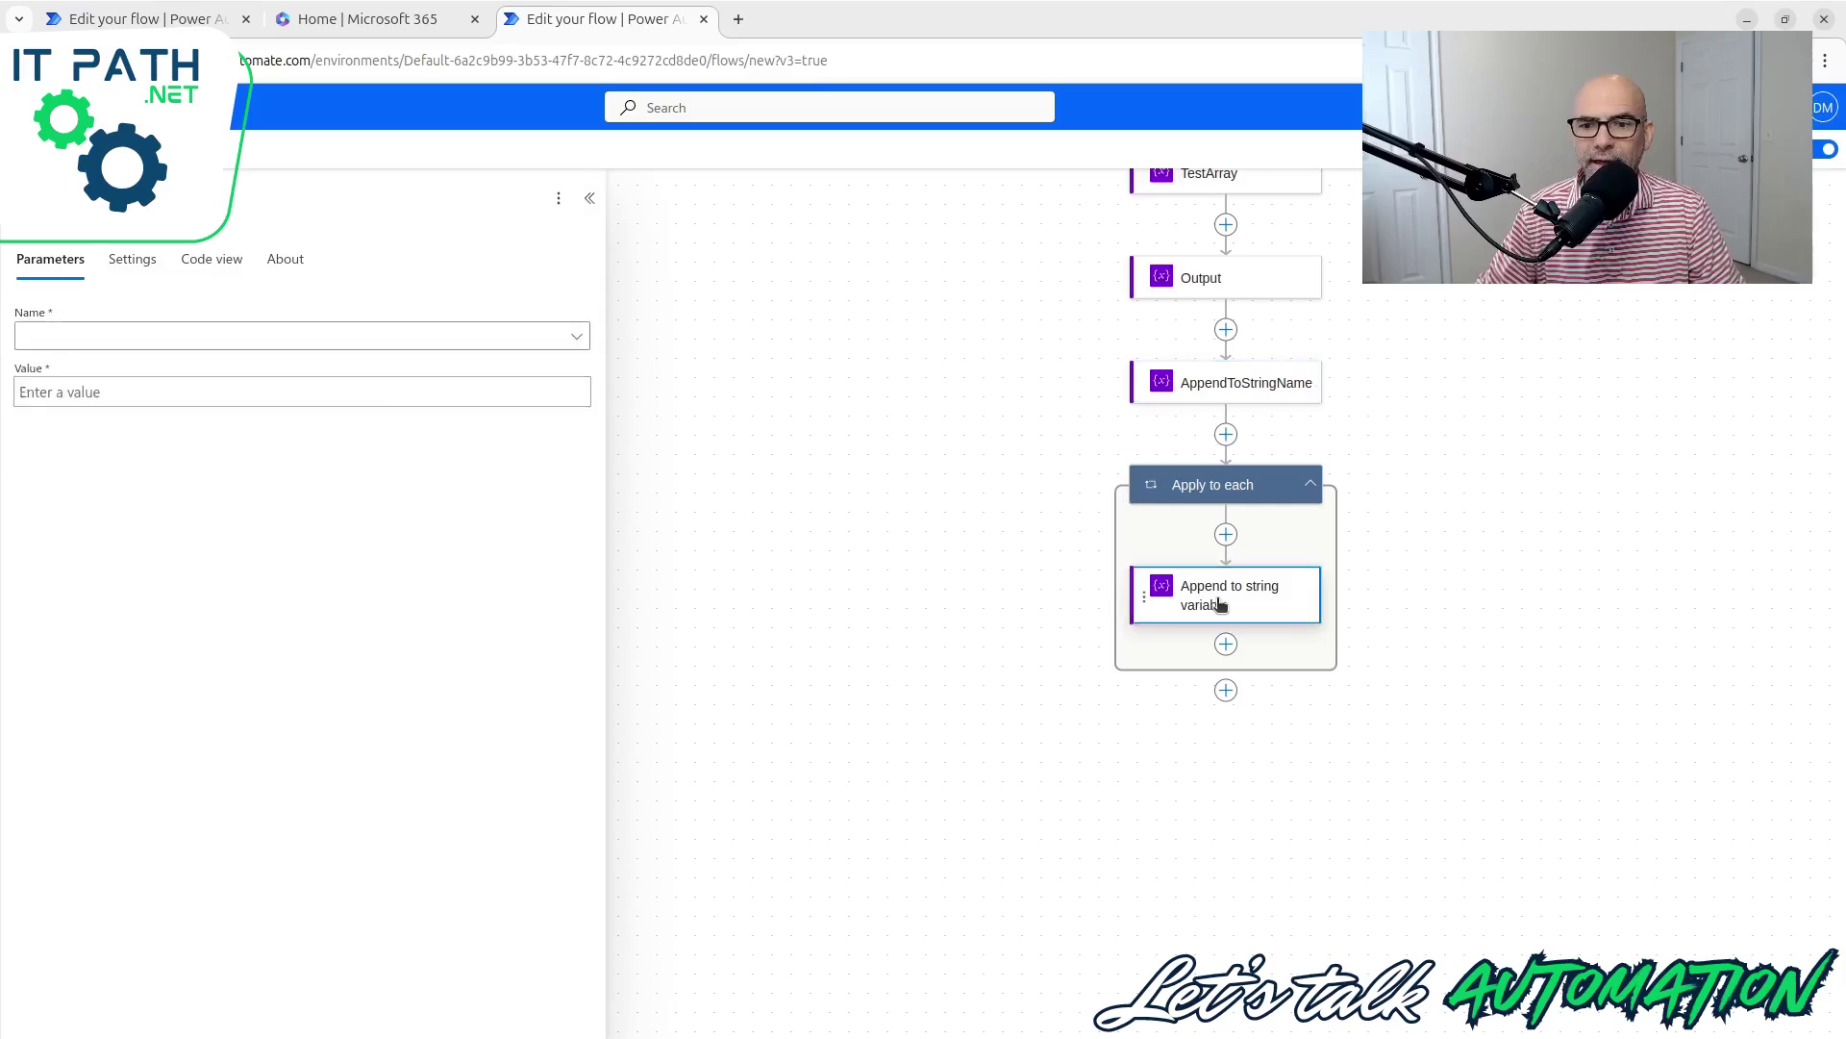
pyautogui.click(206, 336)
pyautogui.click(180, 369)
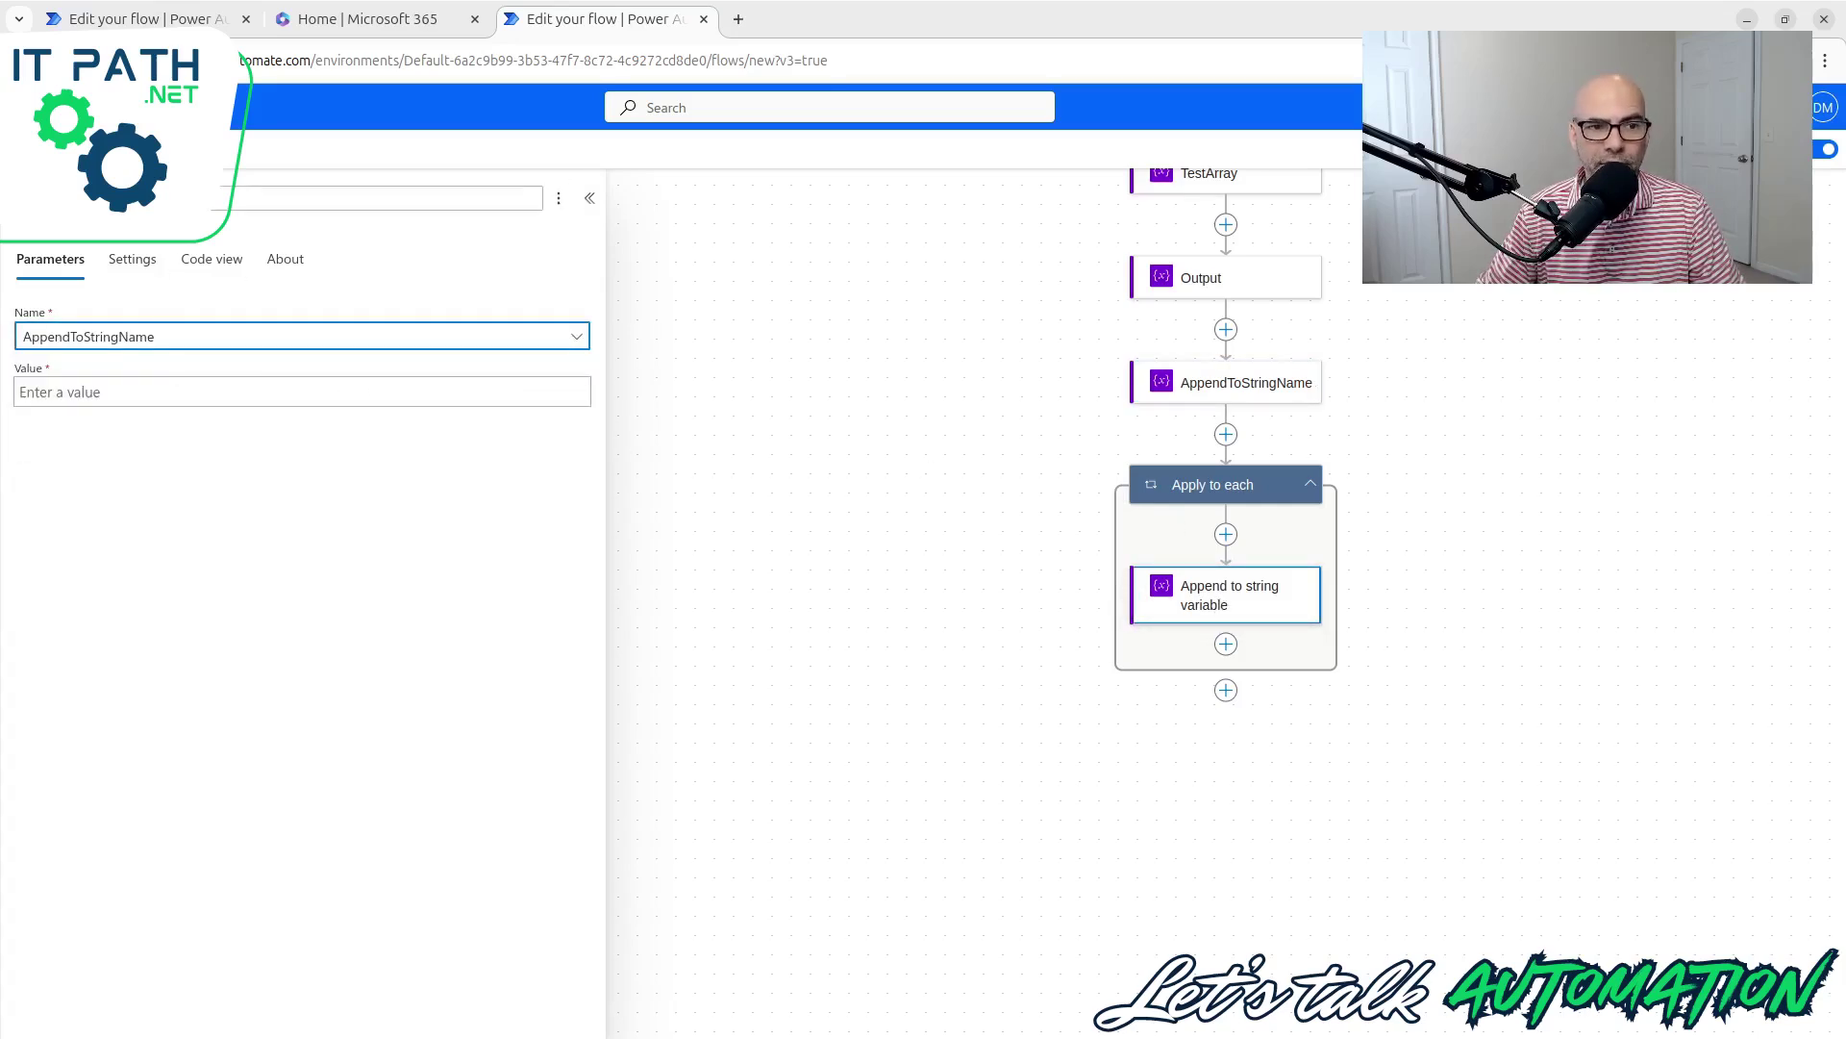
pyautogui.click(237, 203)
pyautogui.write('AddNametoString')
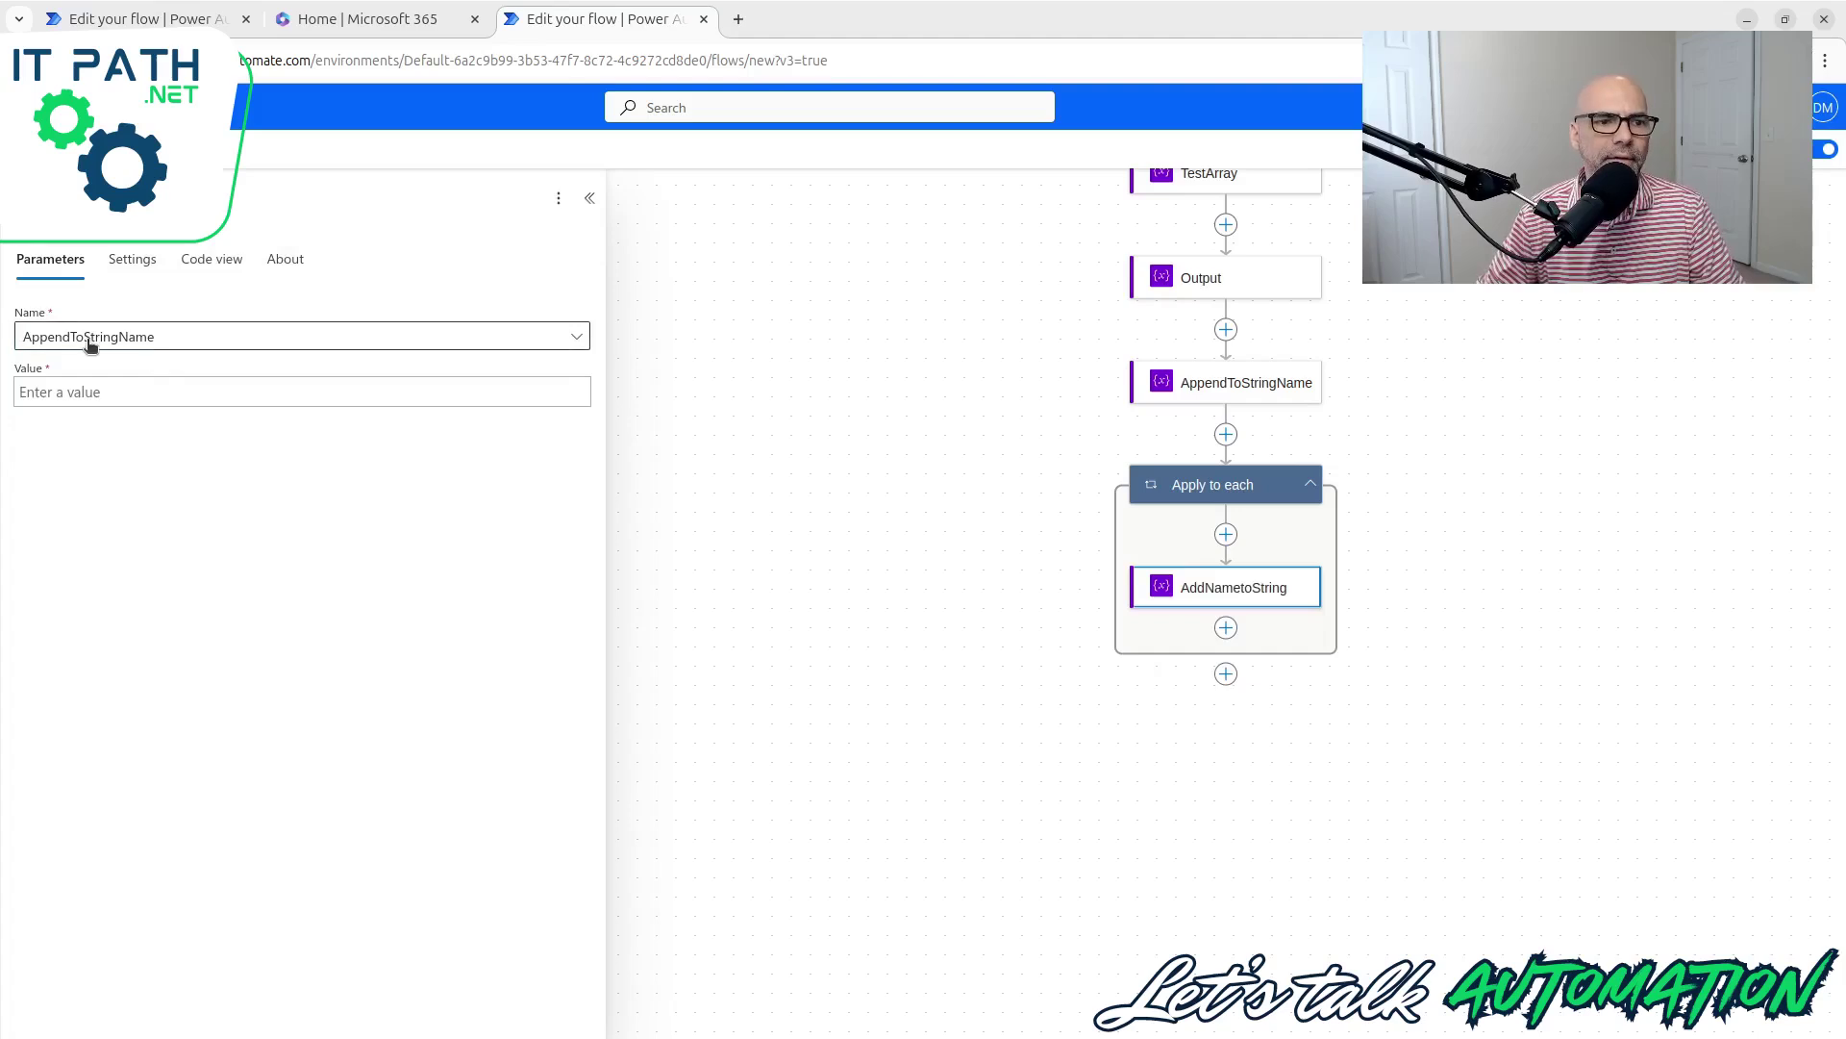
pyautogui.click(73, 394)
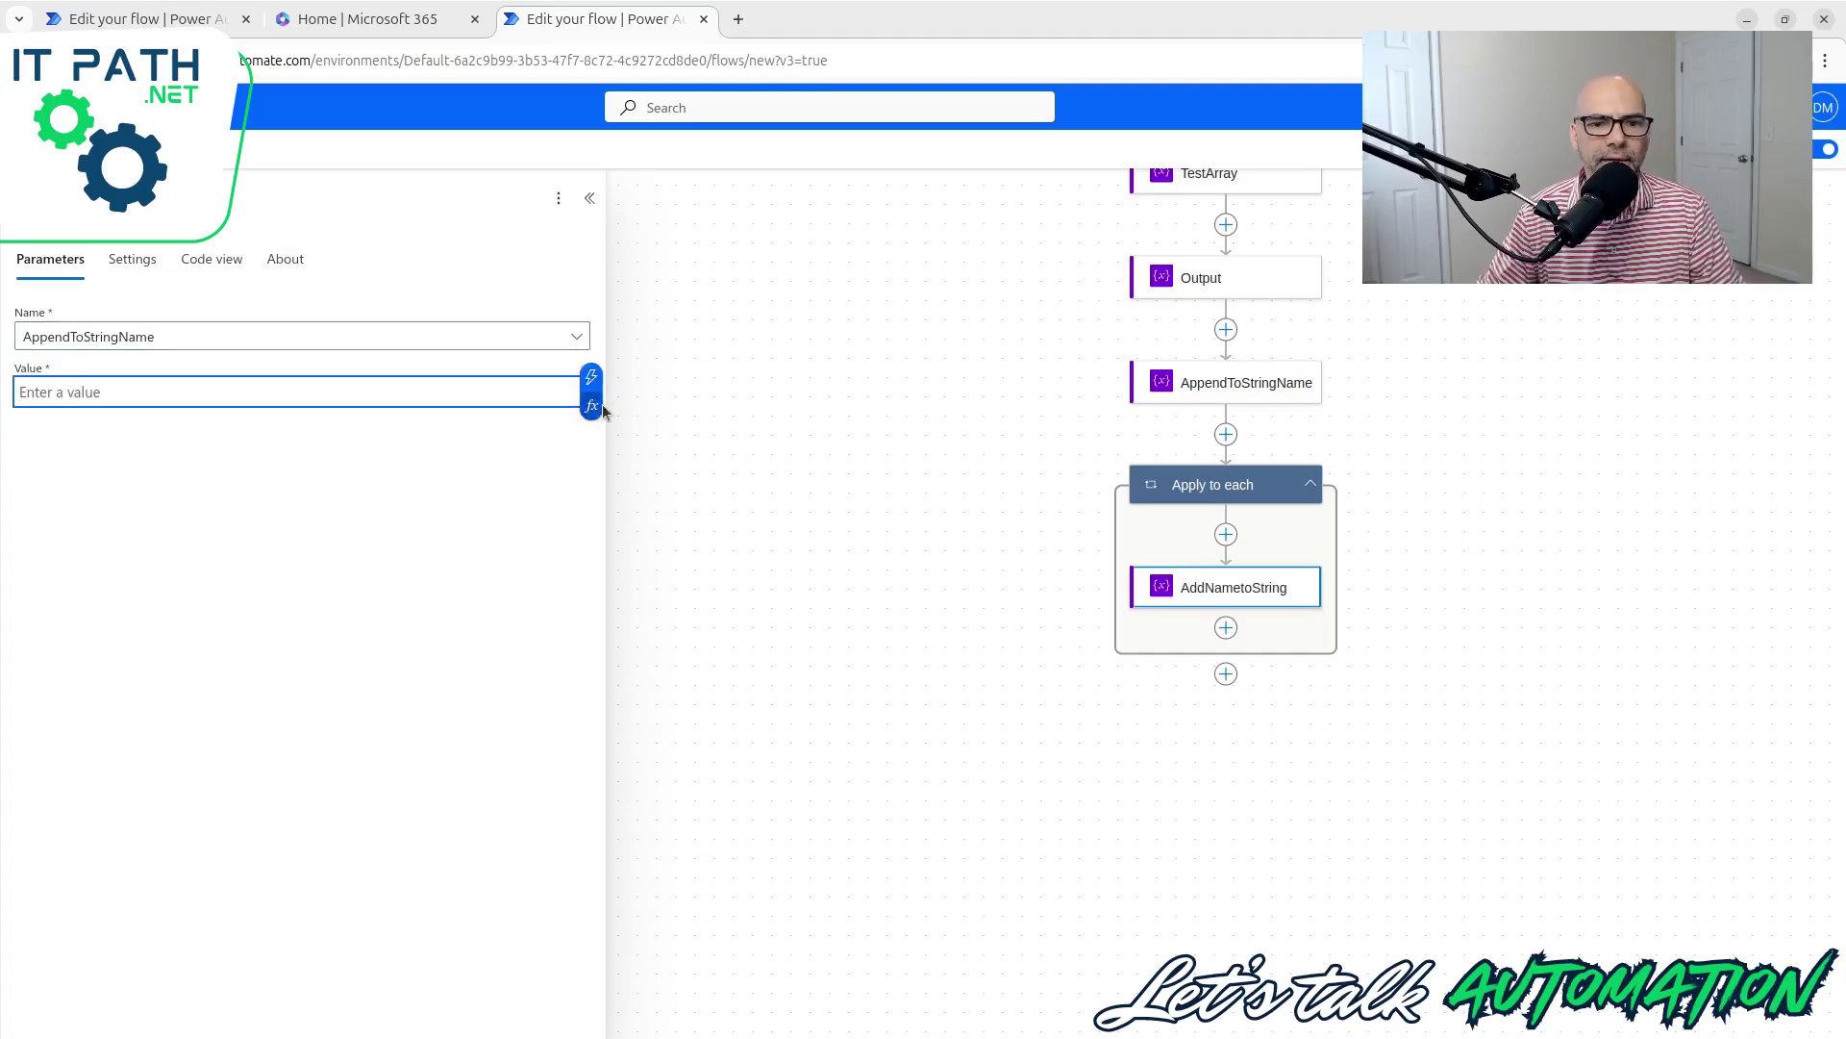
# Step: Set the append value to the loop's Current item from dynamic content
pyautogui.click(594, 407)
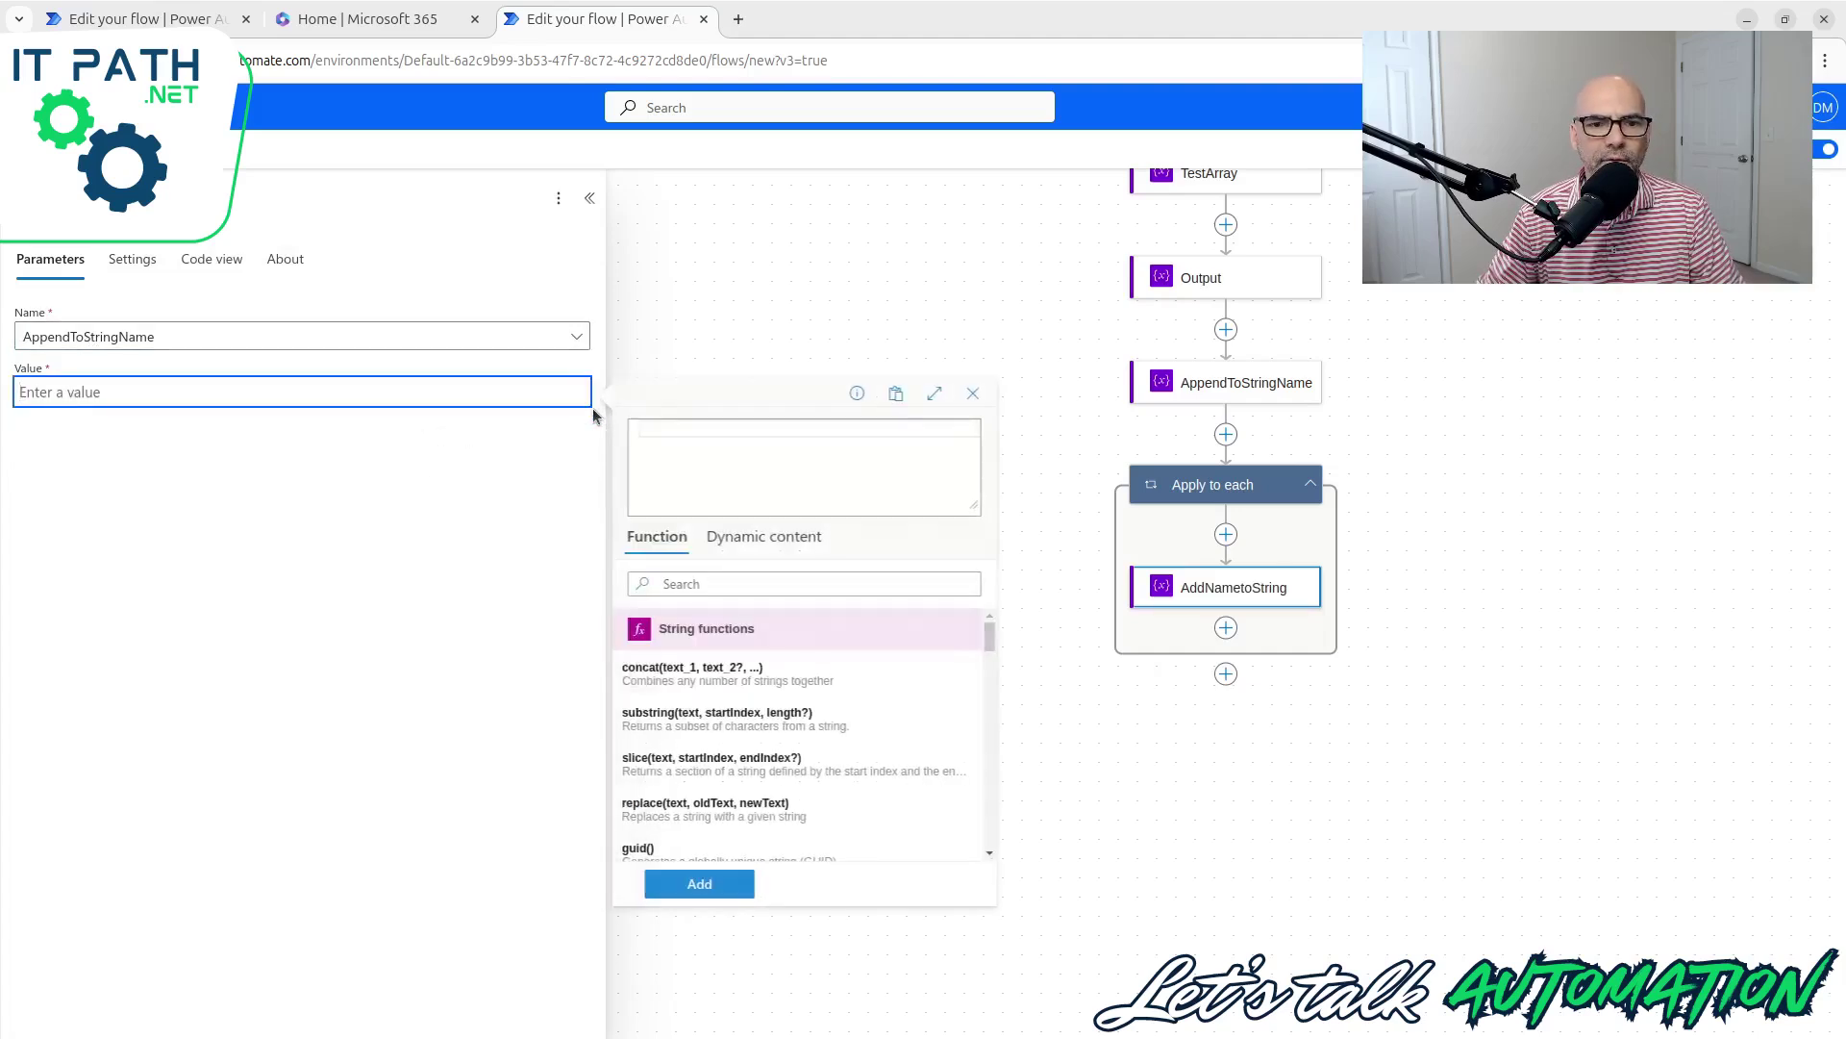
pyautogui.click(760, 536)
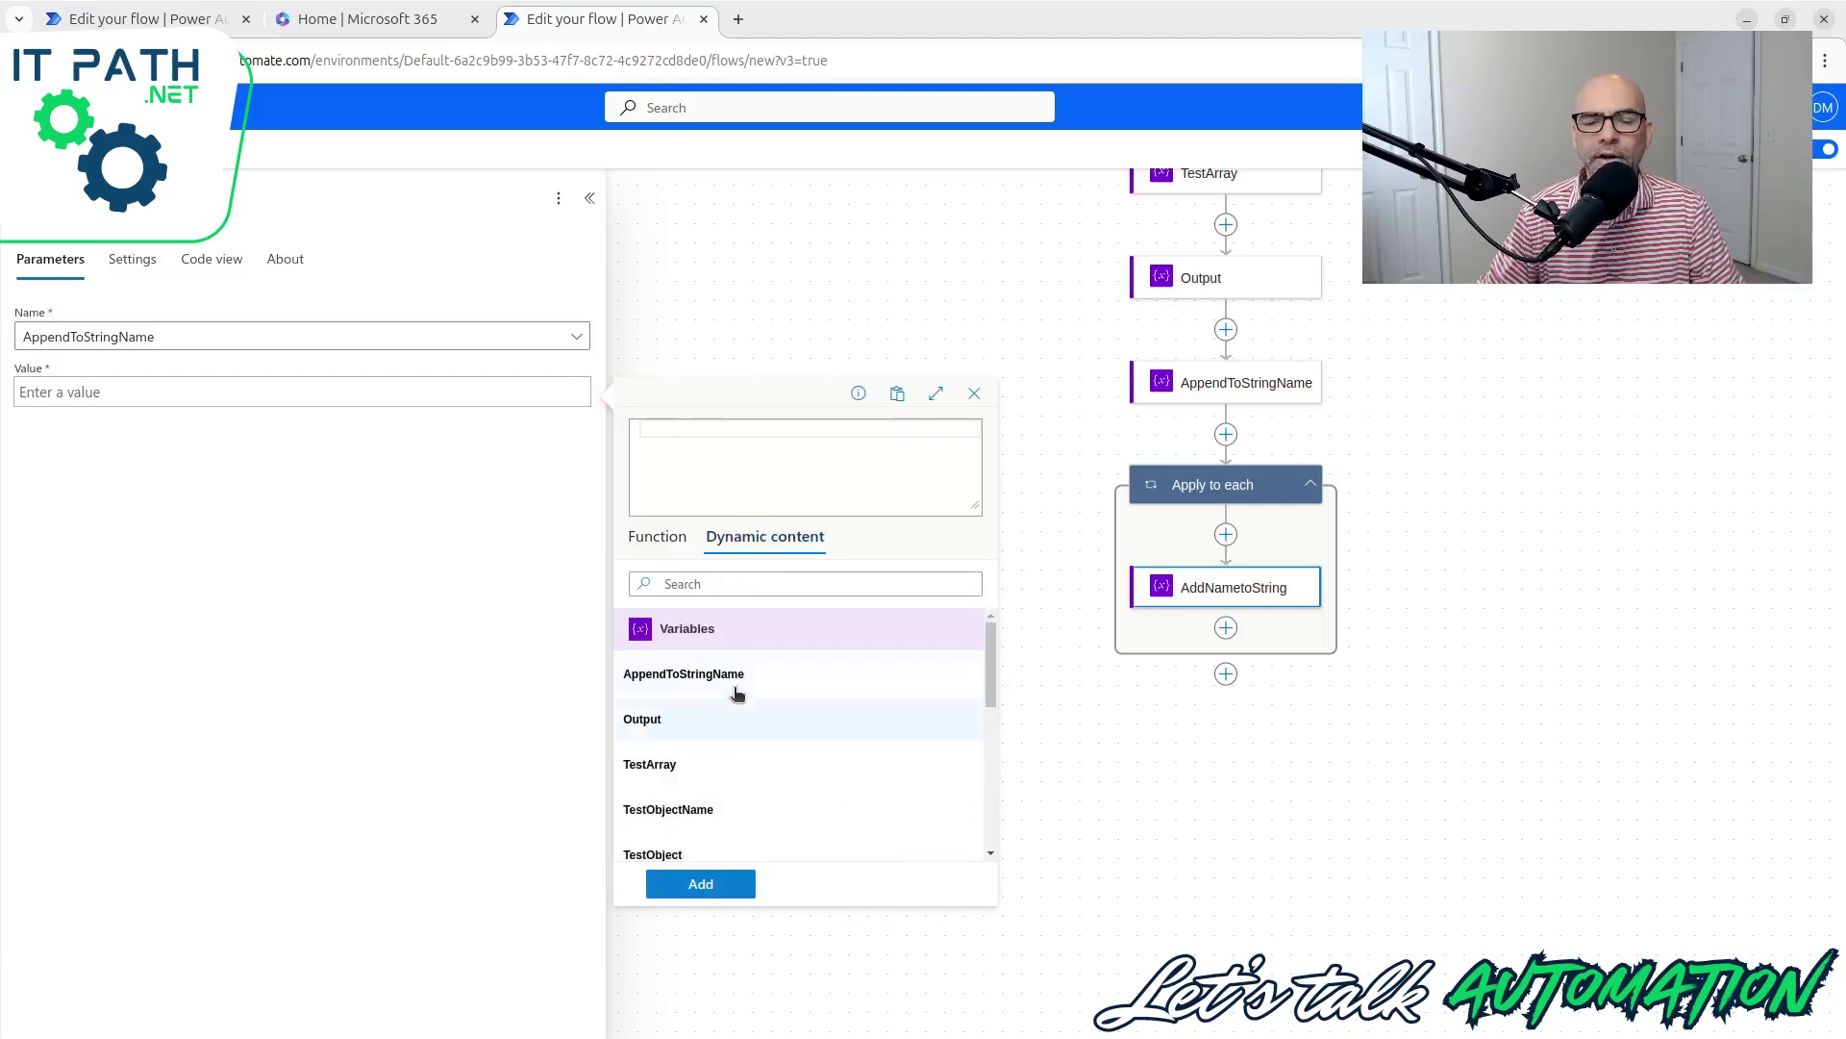
pyautogui.scroll(-6, 738, 692)
pyautogui.scroll(8, 737, 692)
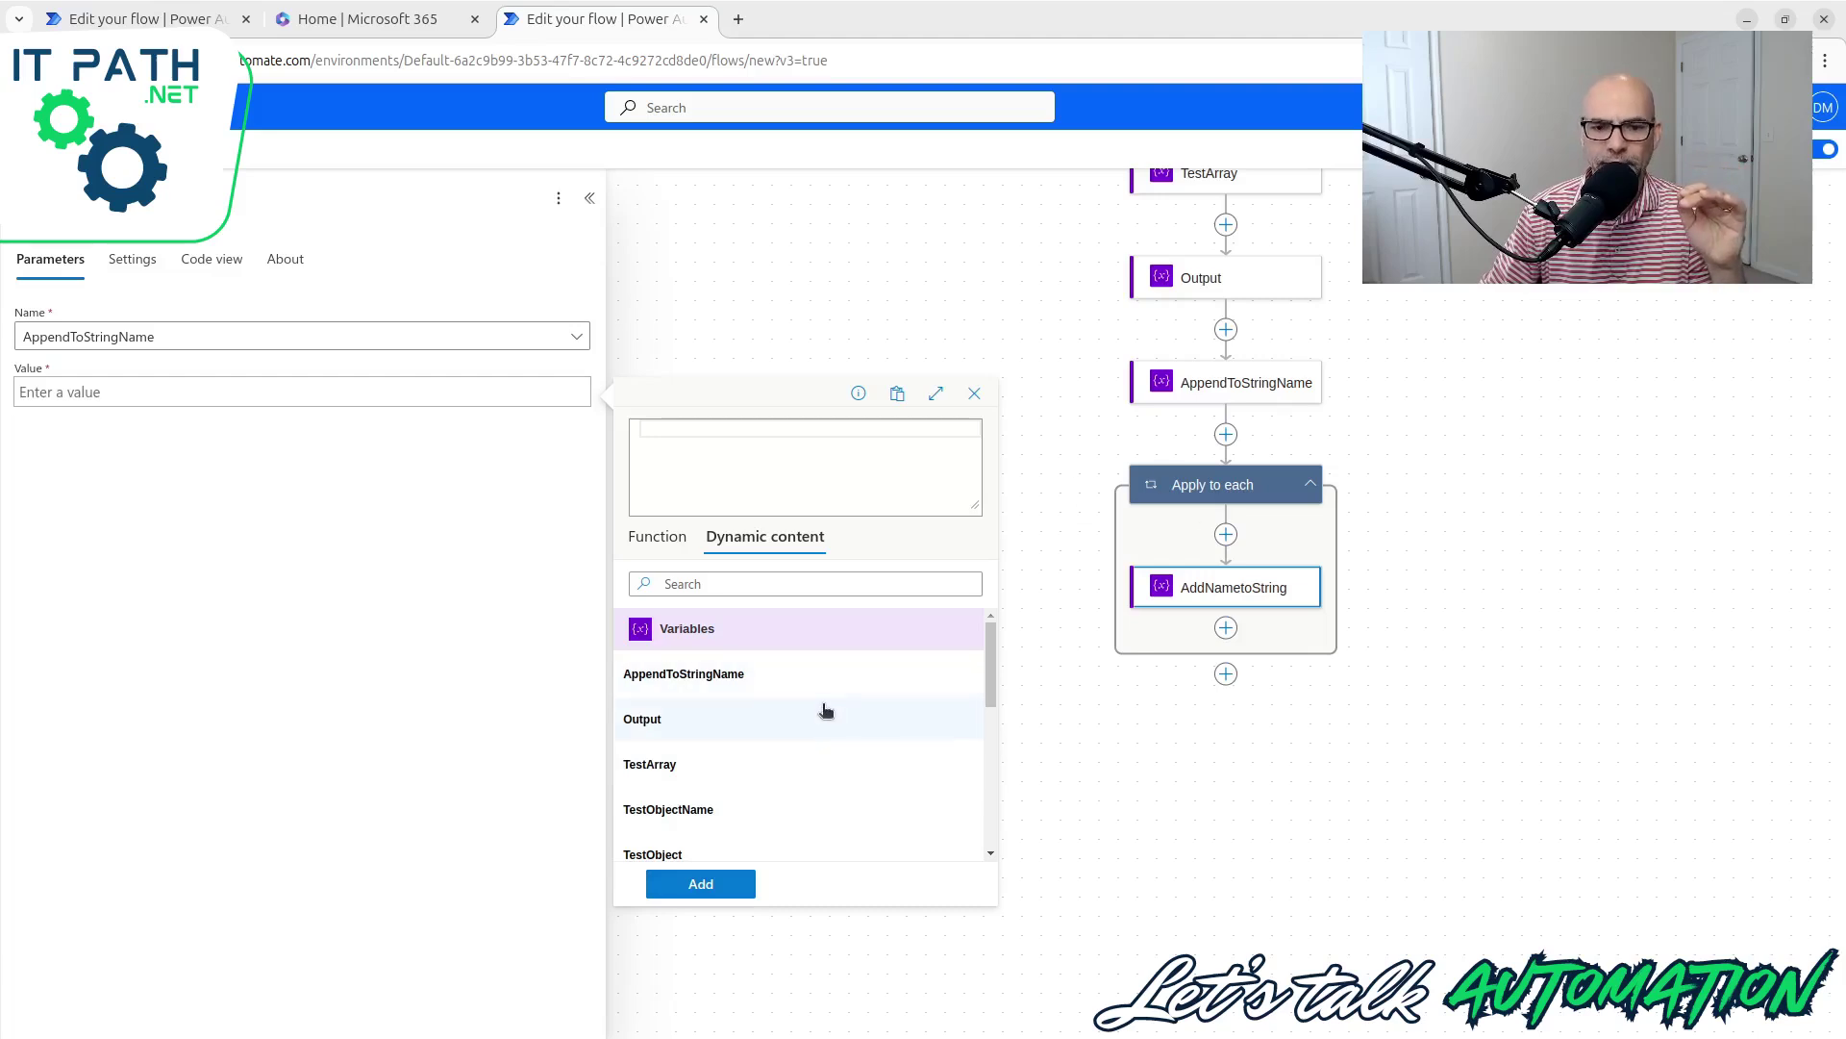
pyautogui.scroll(-5, 825, 710)
pyautogui.click(673, 842)
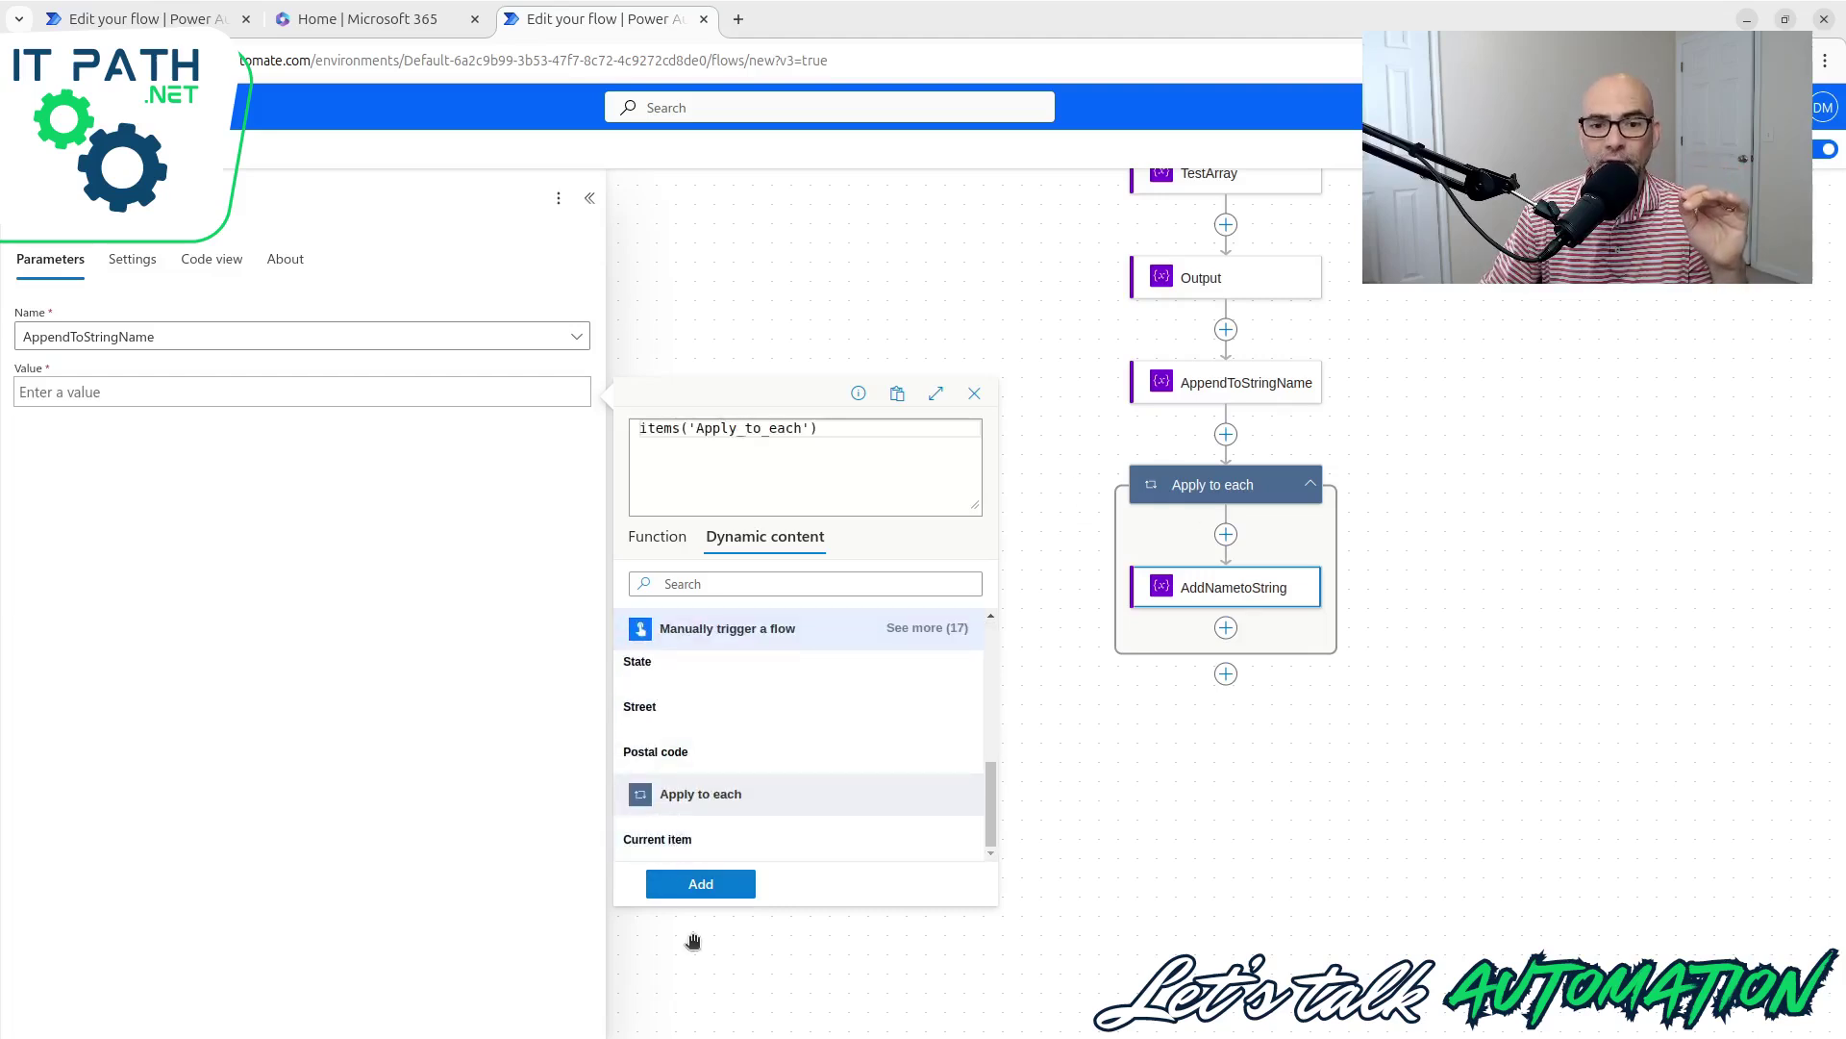
pyautogui.click(699, 884)
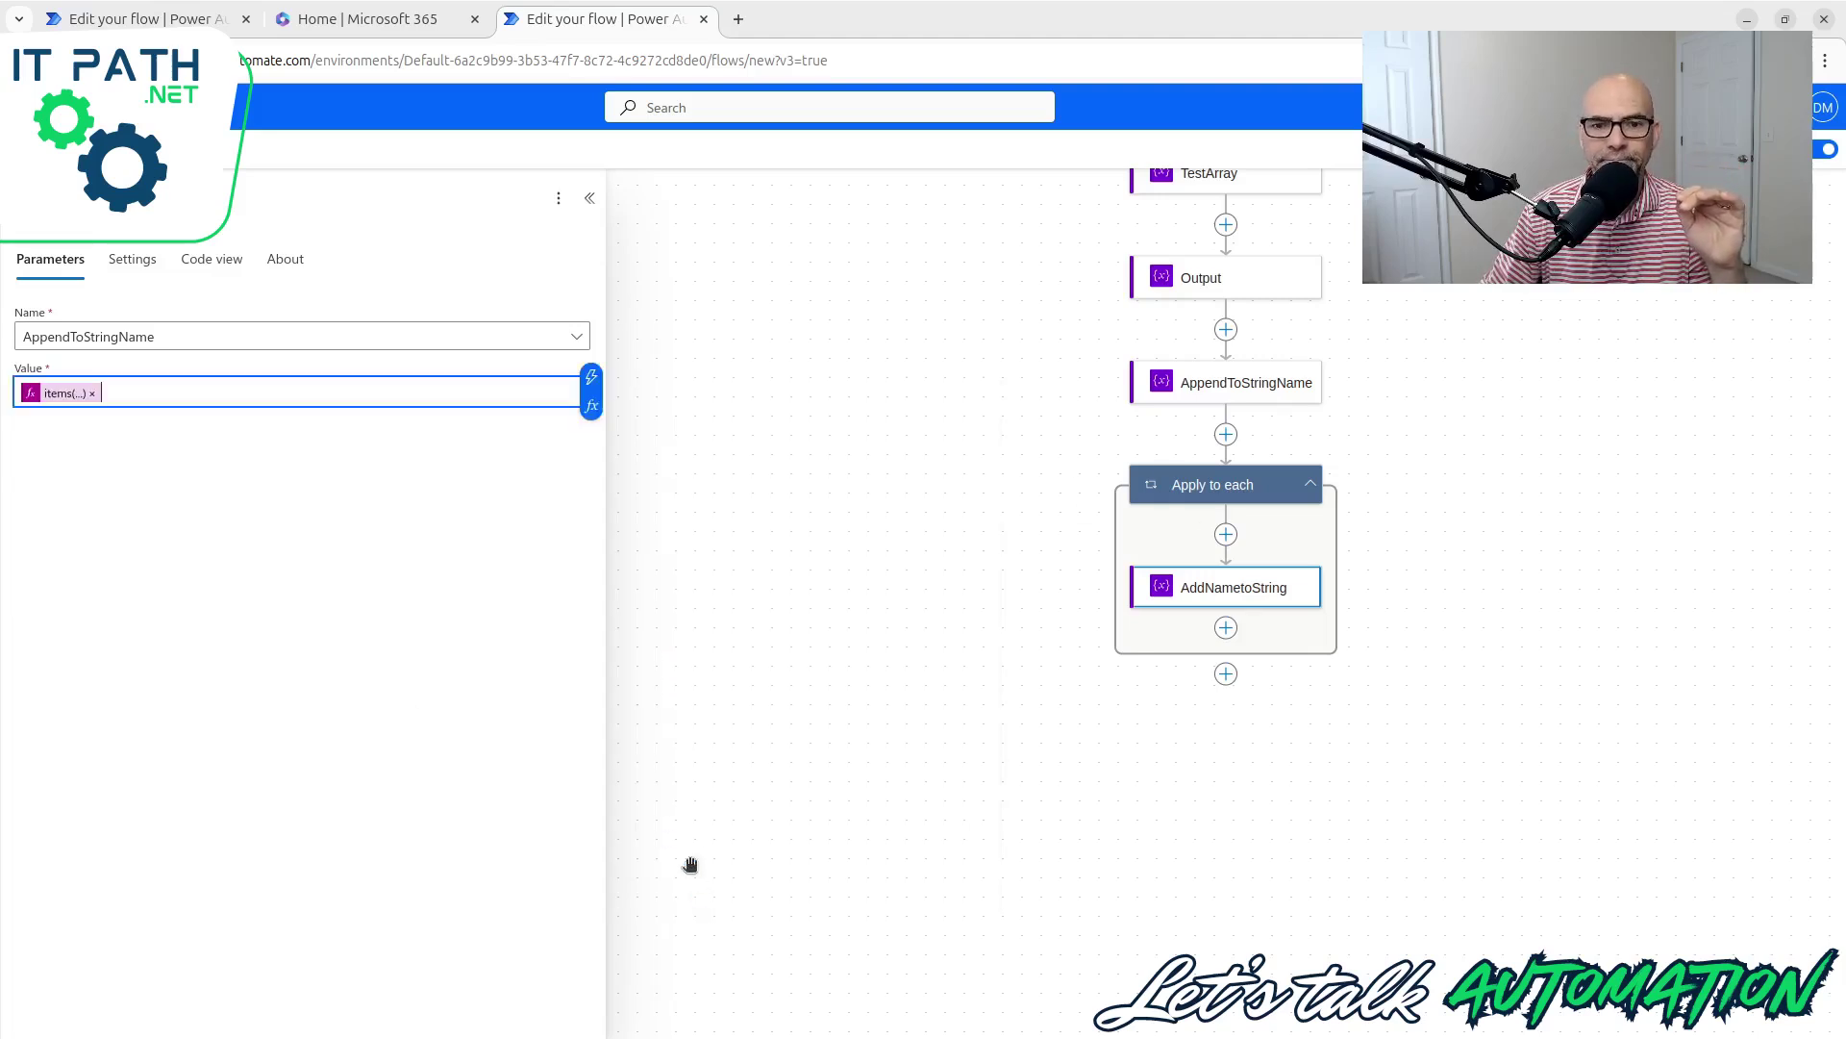
# Step: Edit the expression to items('Apply_to_each')?['name'] and save the flow
pyautogui.click(64, 394)
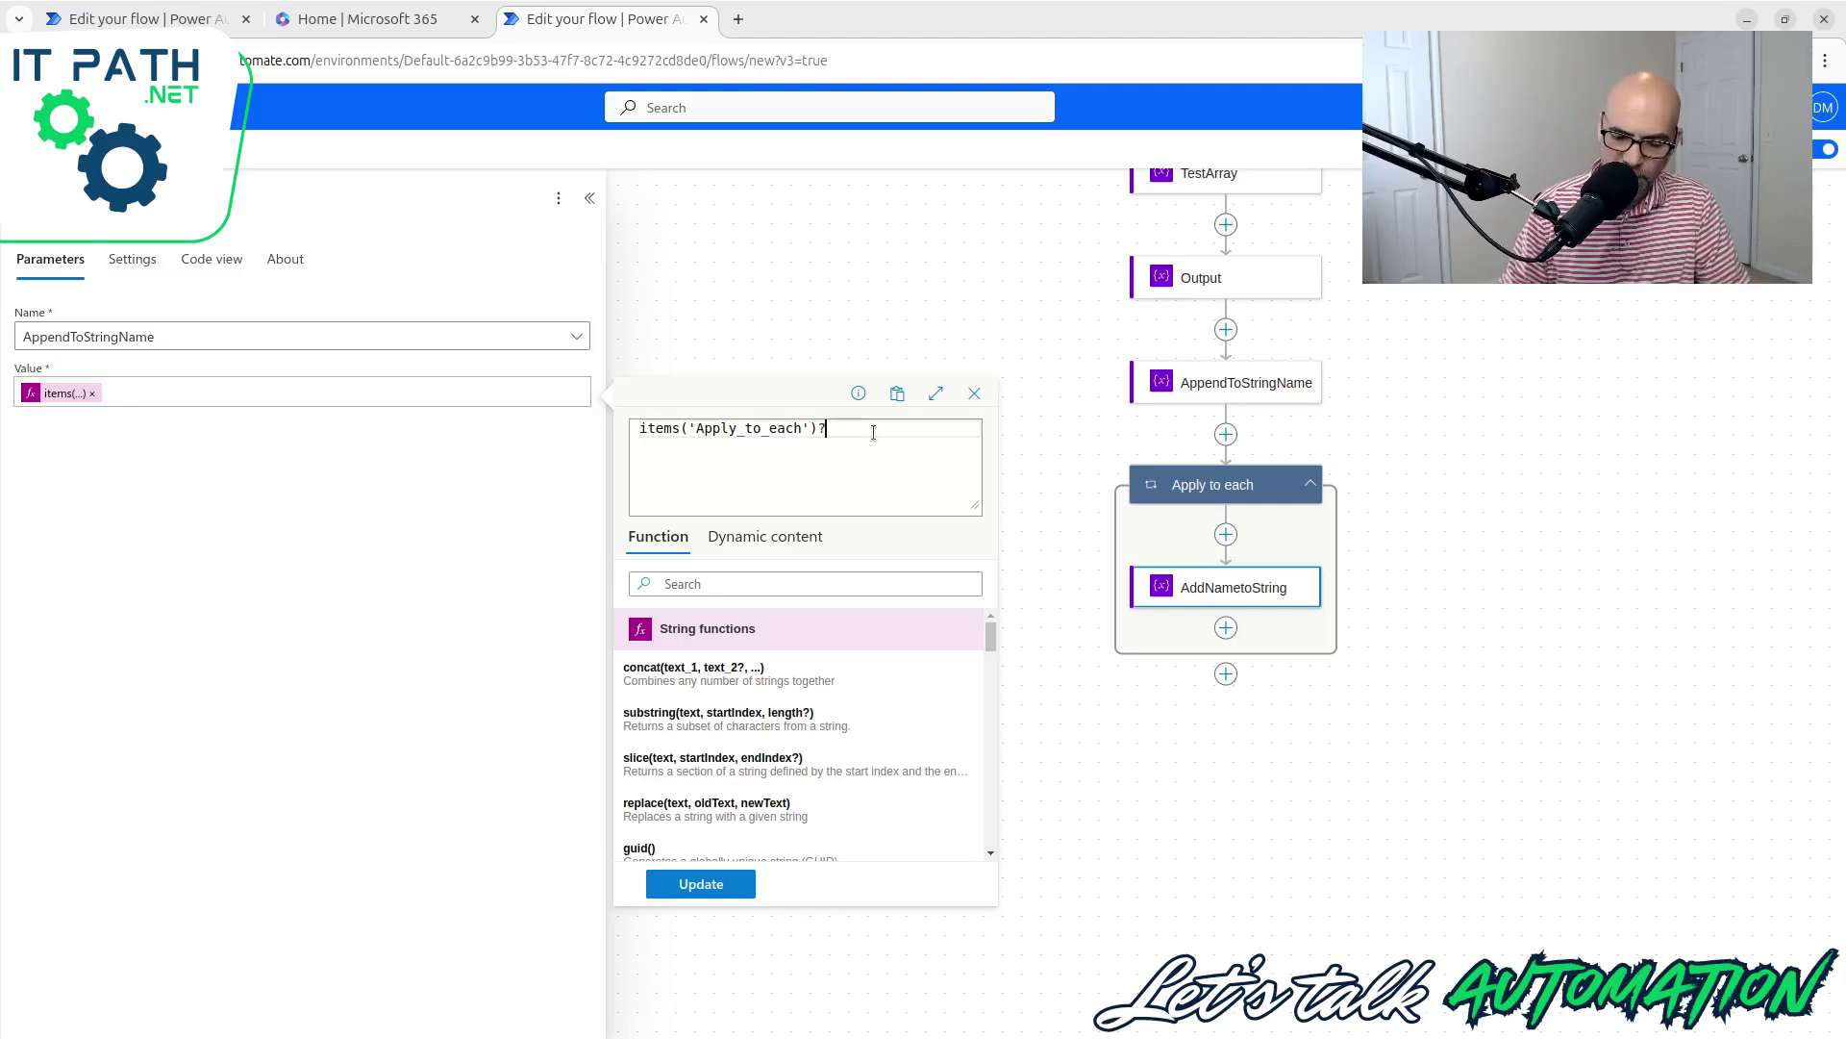
pyautogui.write('name')
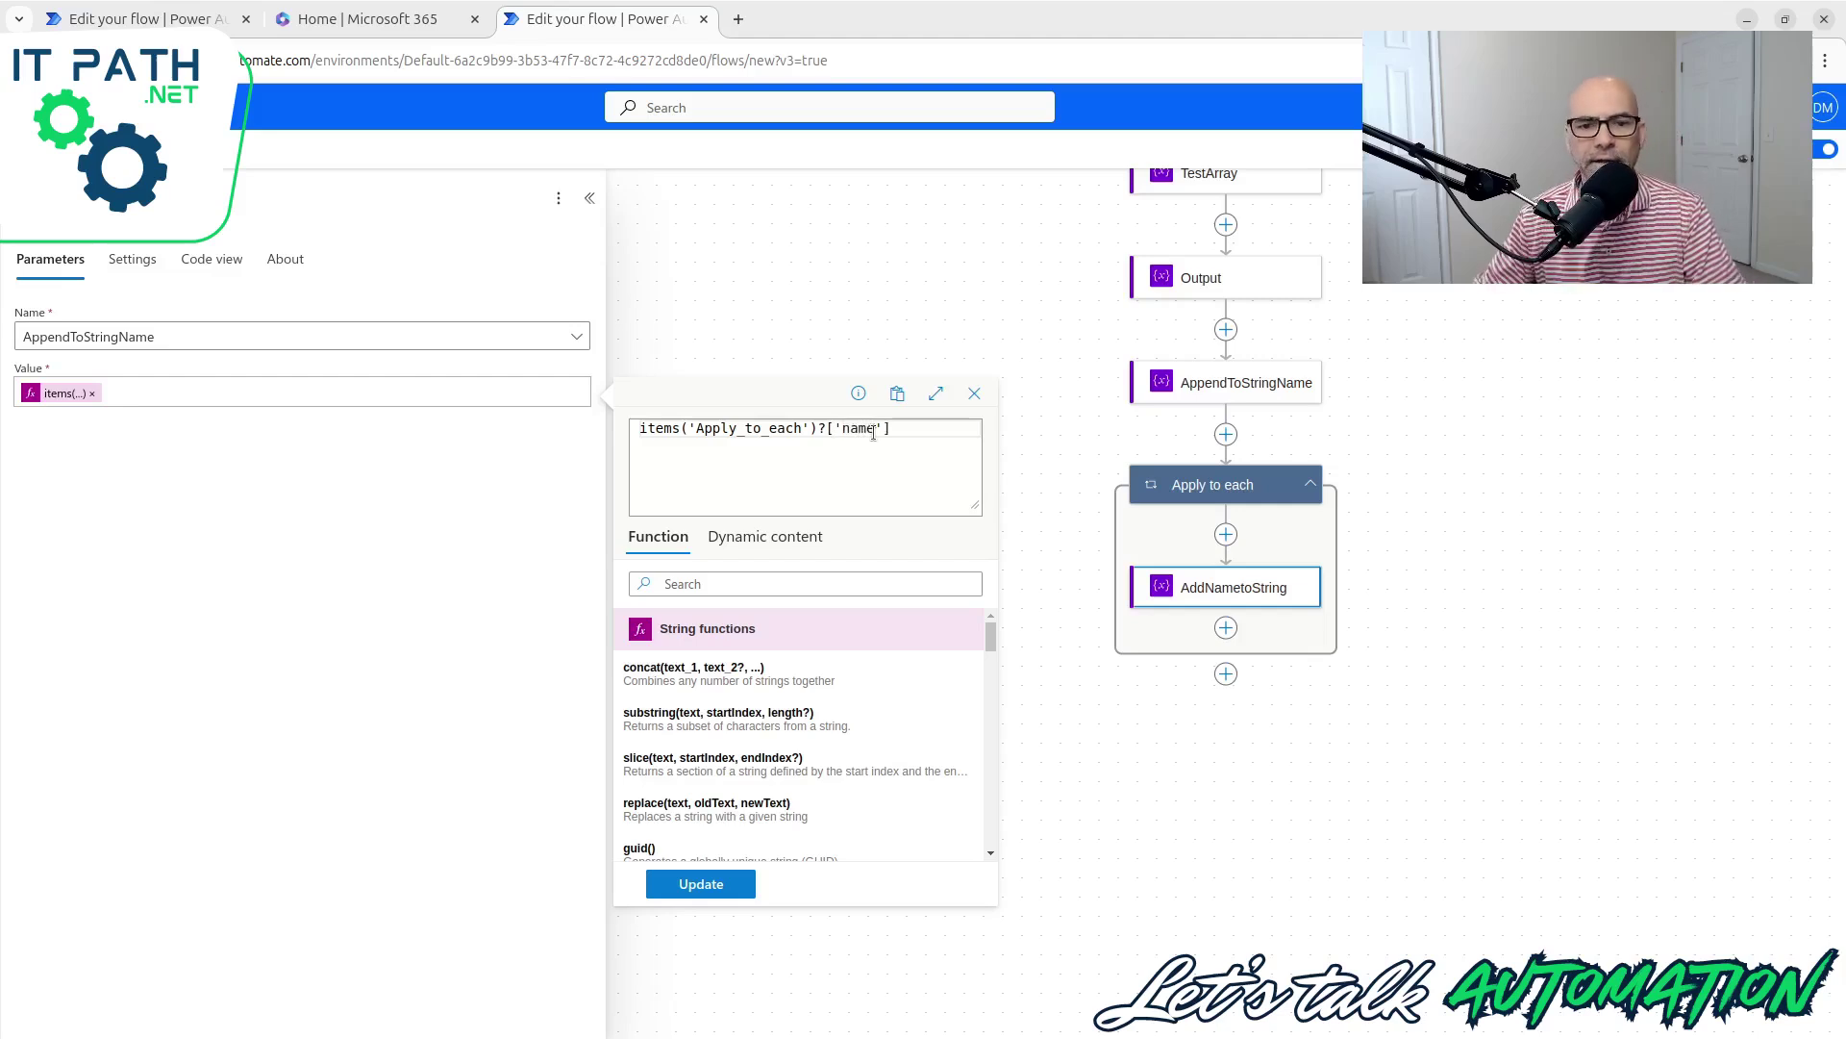
pyautogui.moveTo(820, 433); pyautogui.dragTo(827, 431)
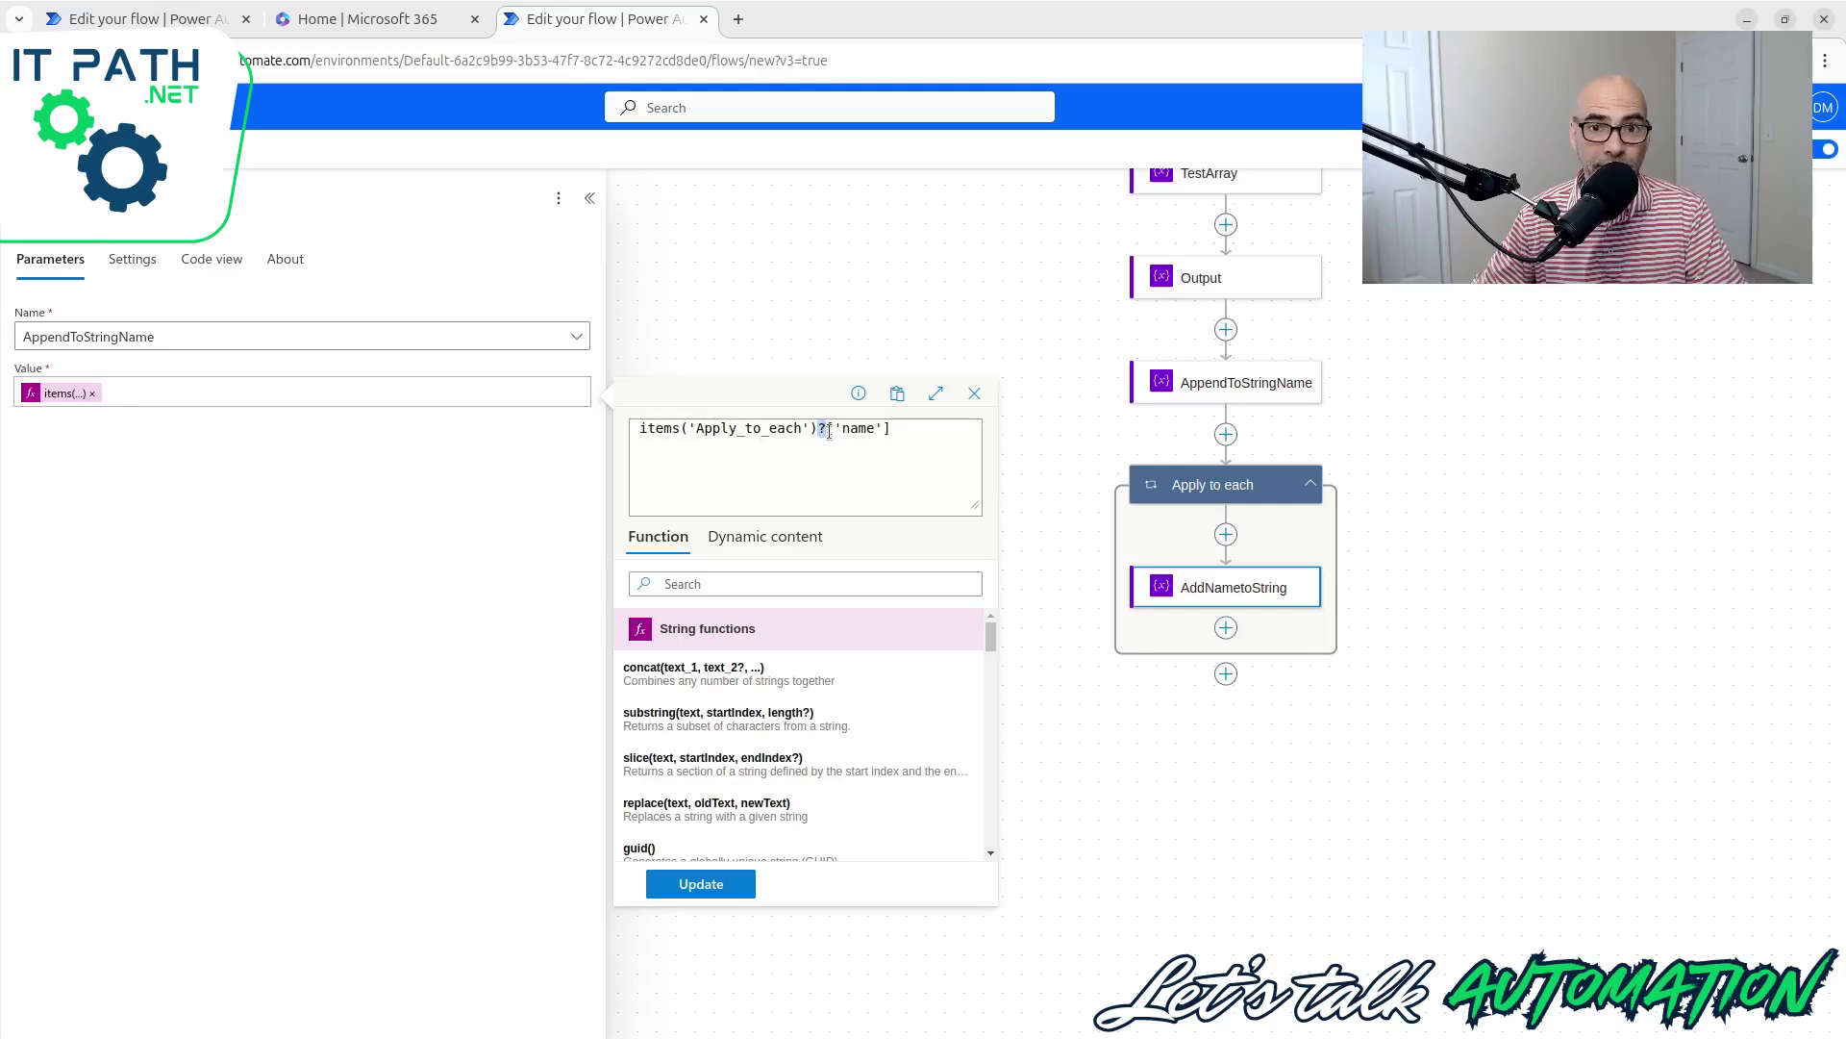
pyautogui.moveTo(830, 431); pyautogui.dragTo(834, 431)
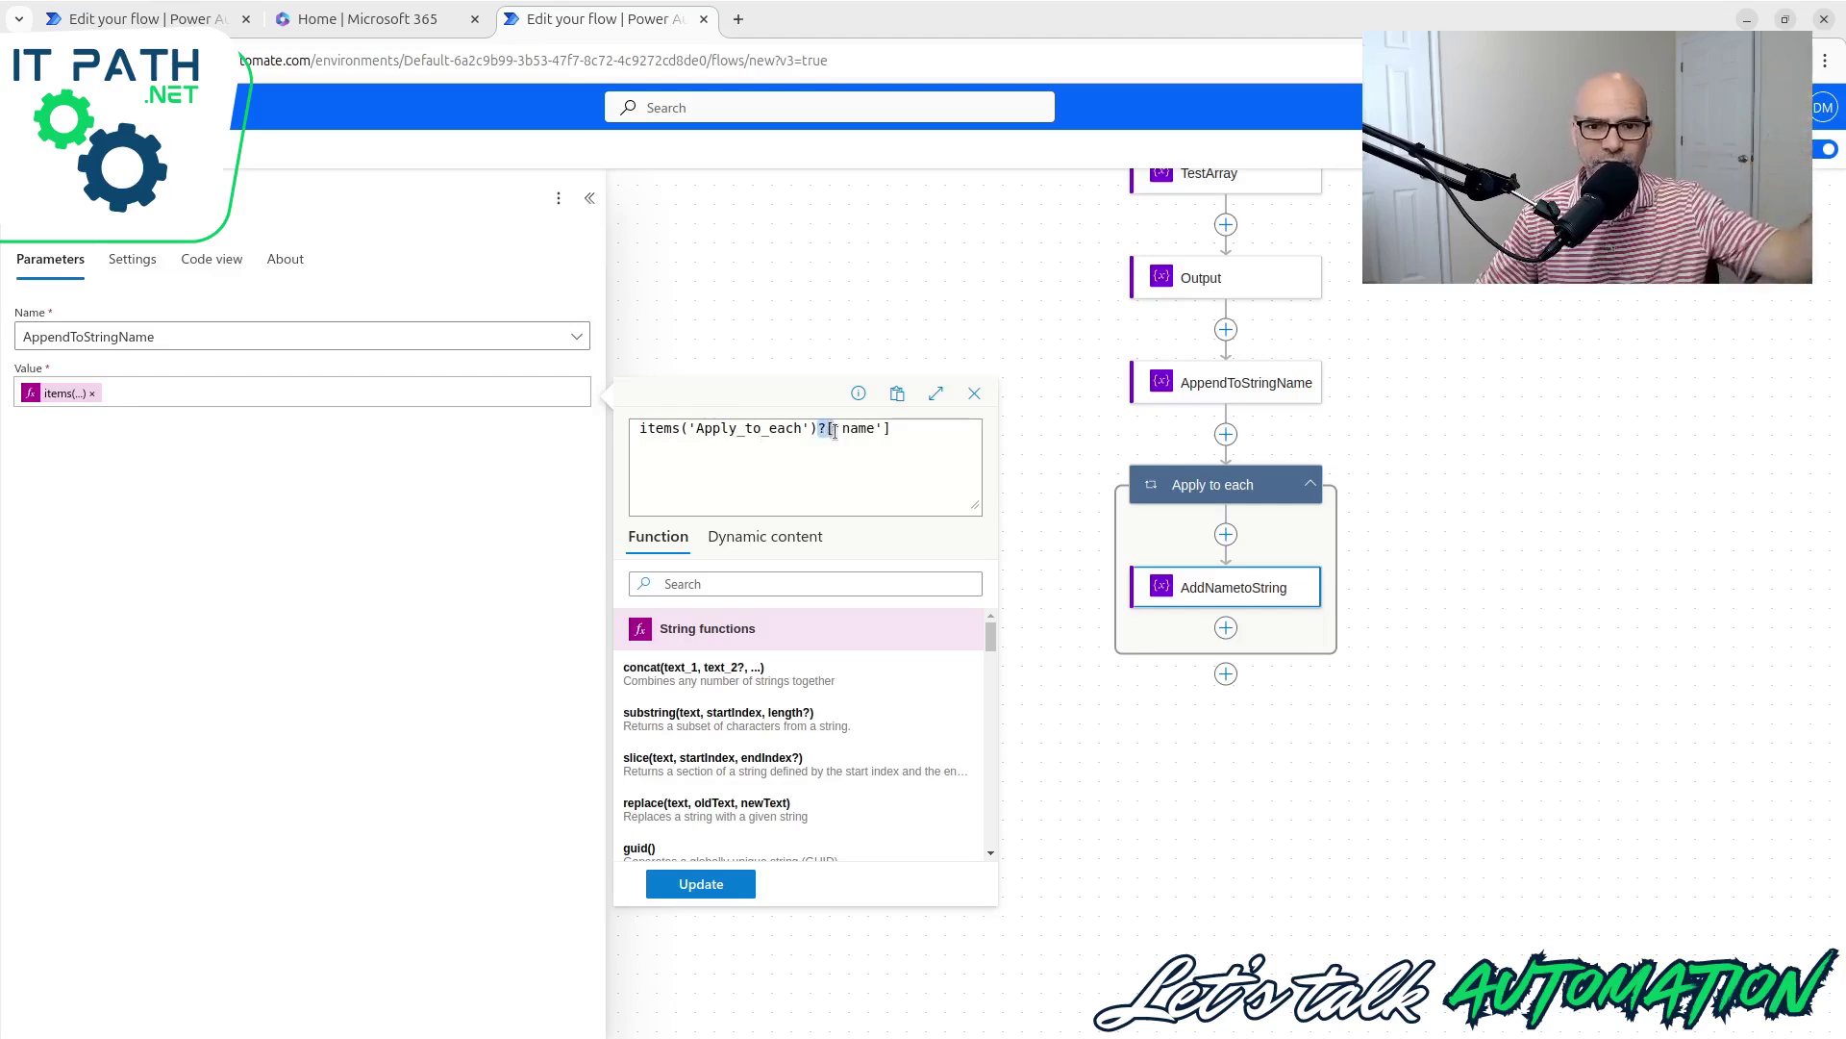
pyautogui.doubleClick(853, 430)
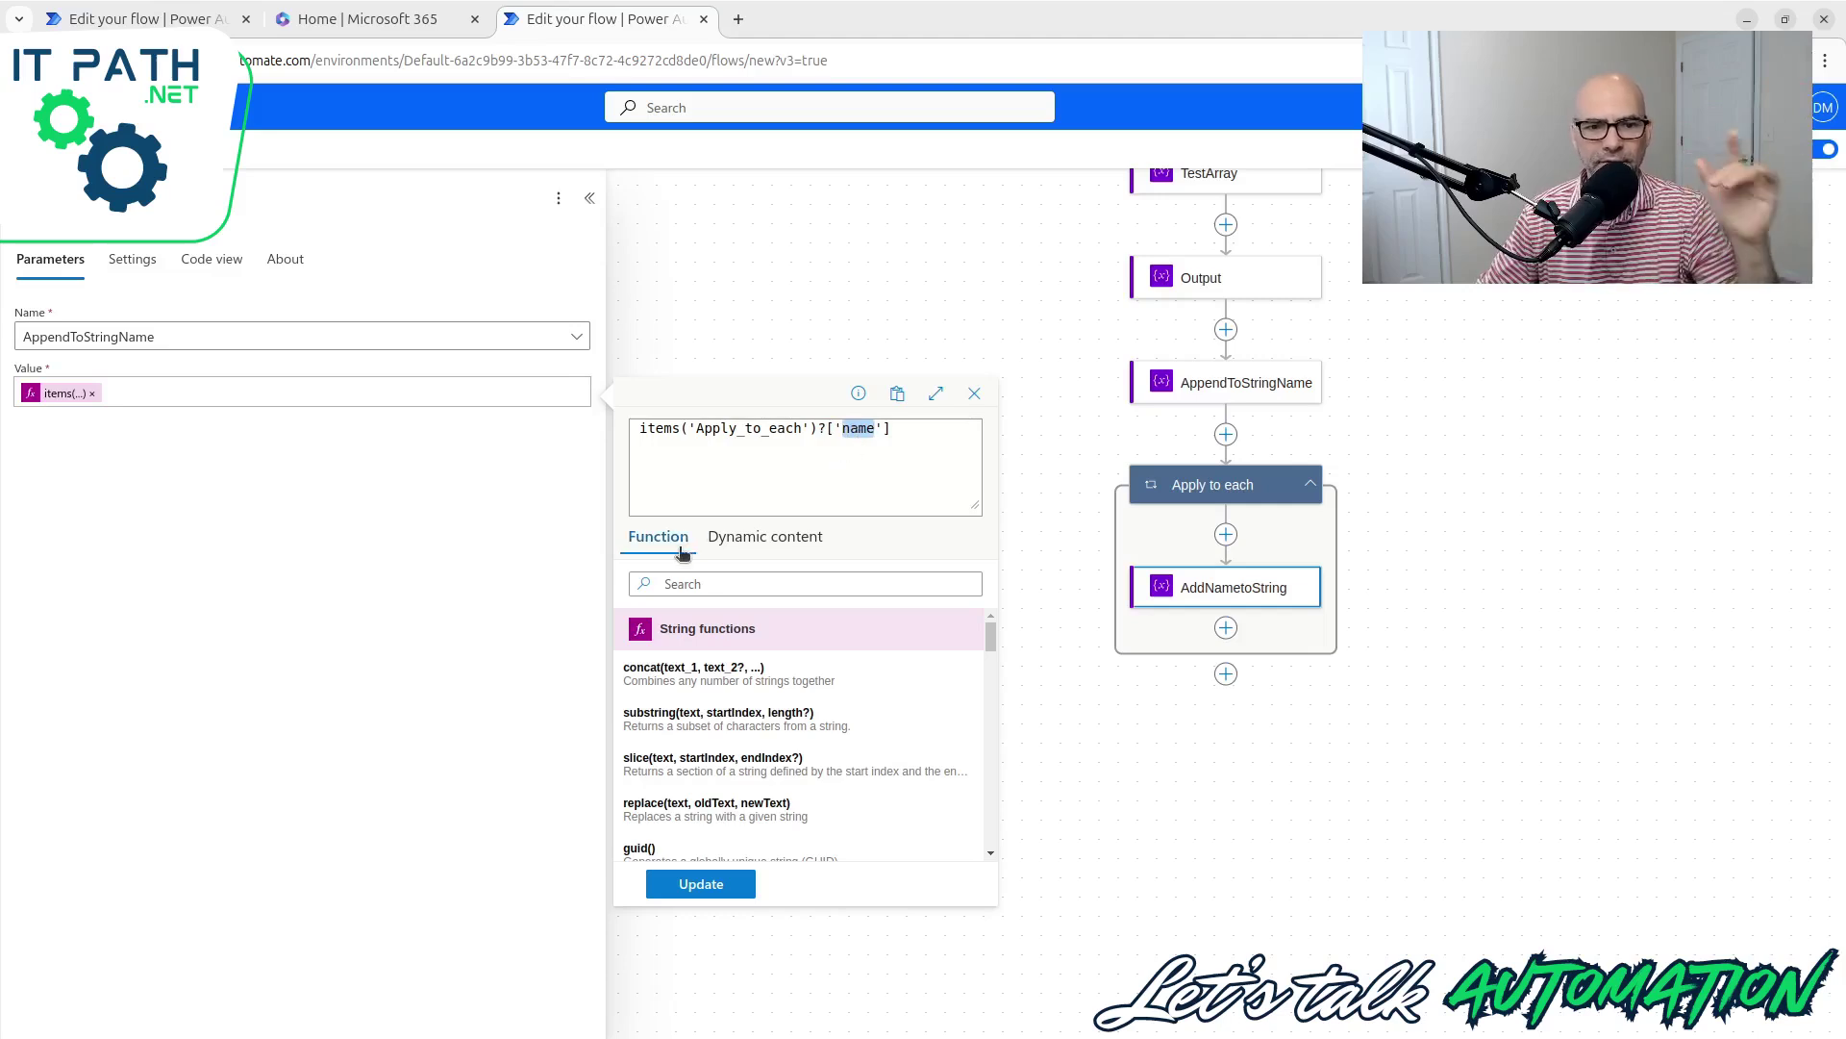
pyautogui.press('End')
pyautogui.click(701, 884)
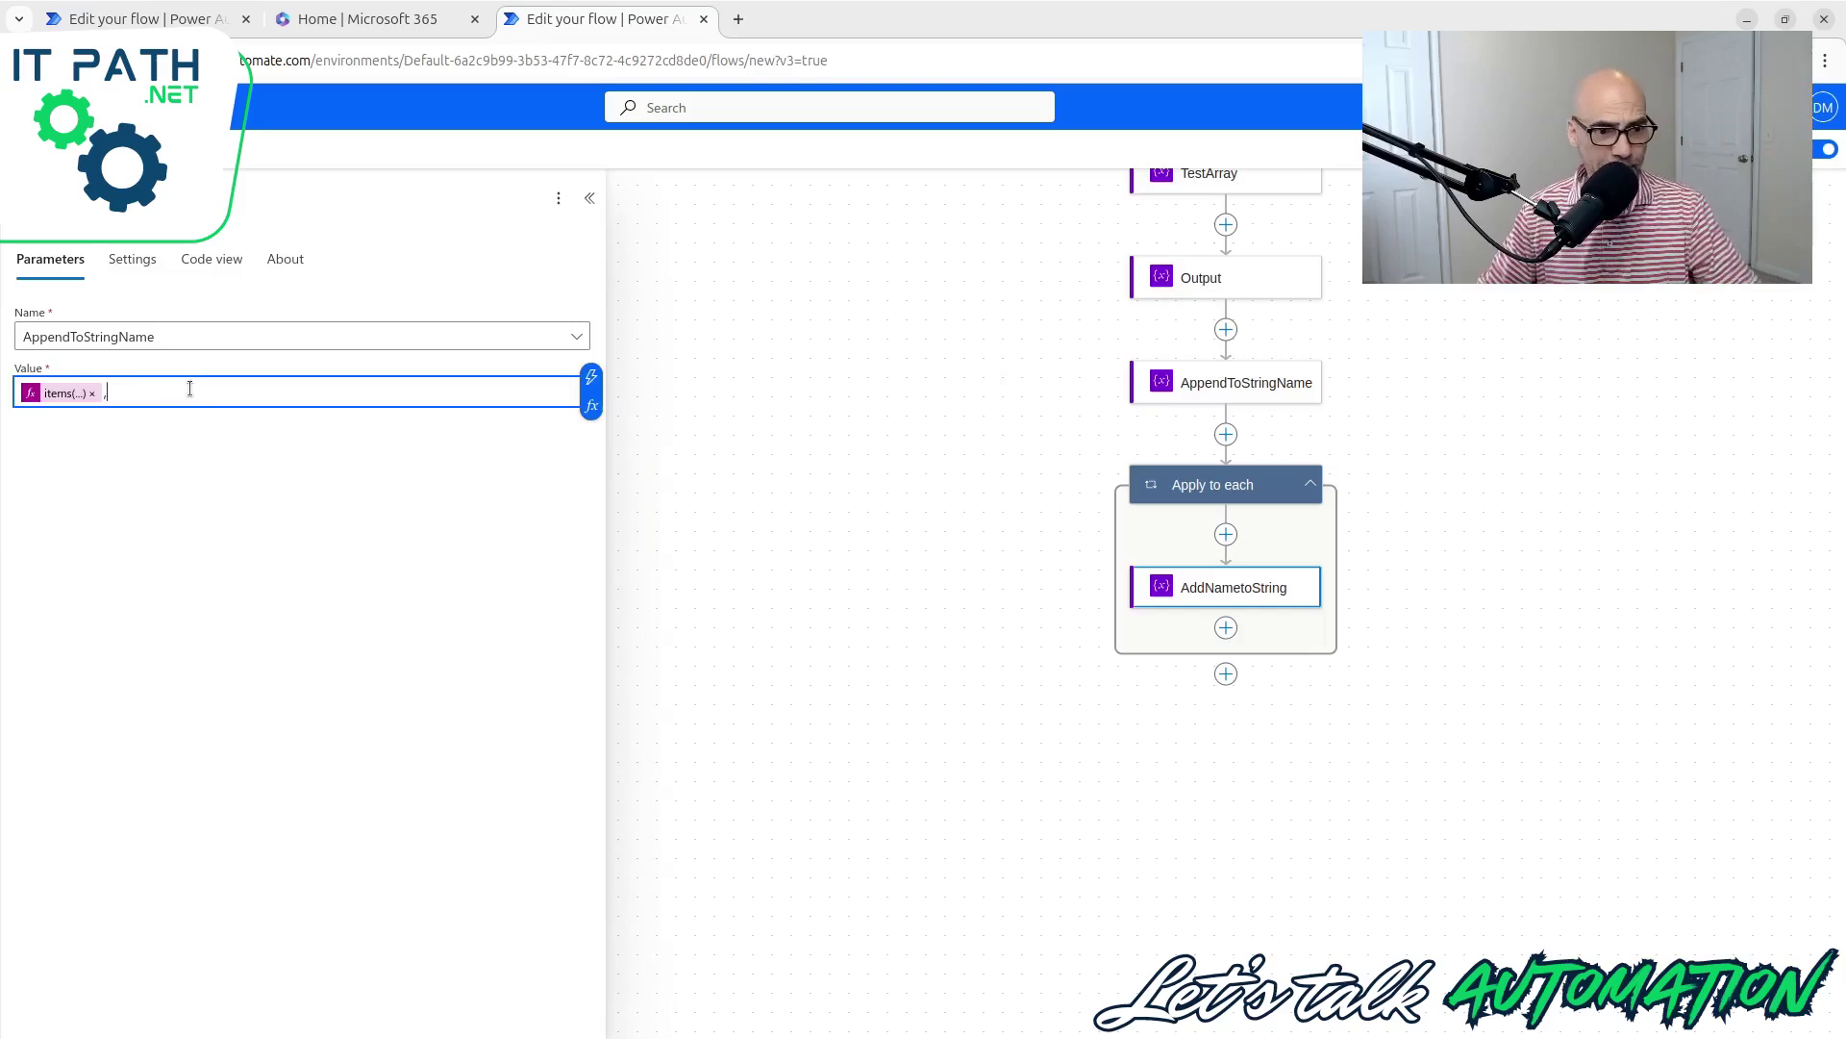
pyautogui.hotkey('ctrl', 's')
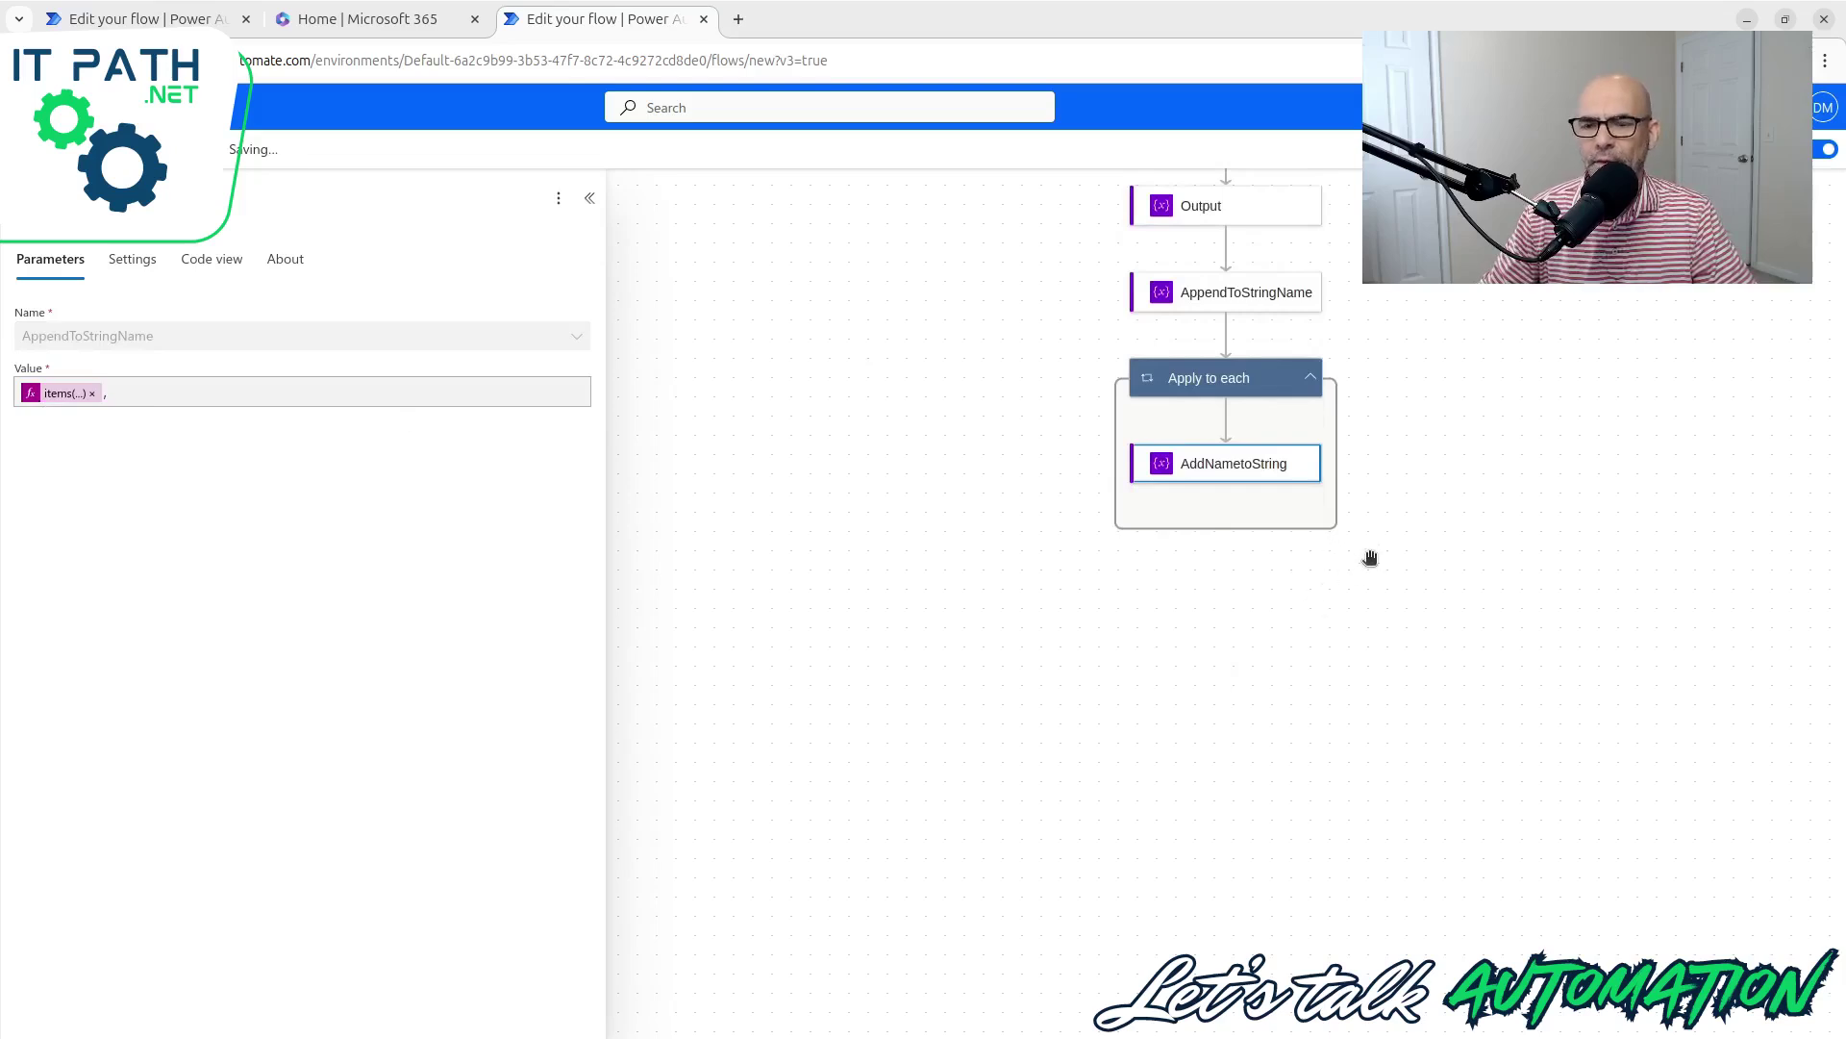
# Step: Add a Set variable action after the Apply to each loop
pyautogui.click(1225, 706)
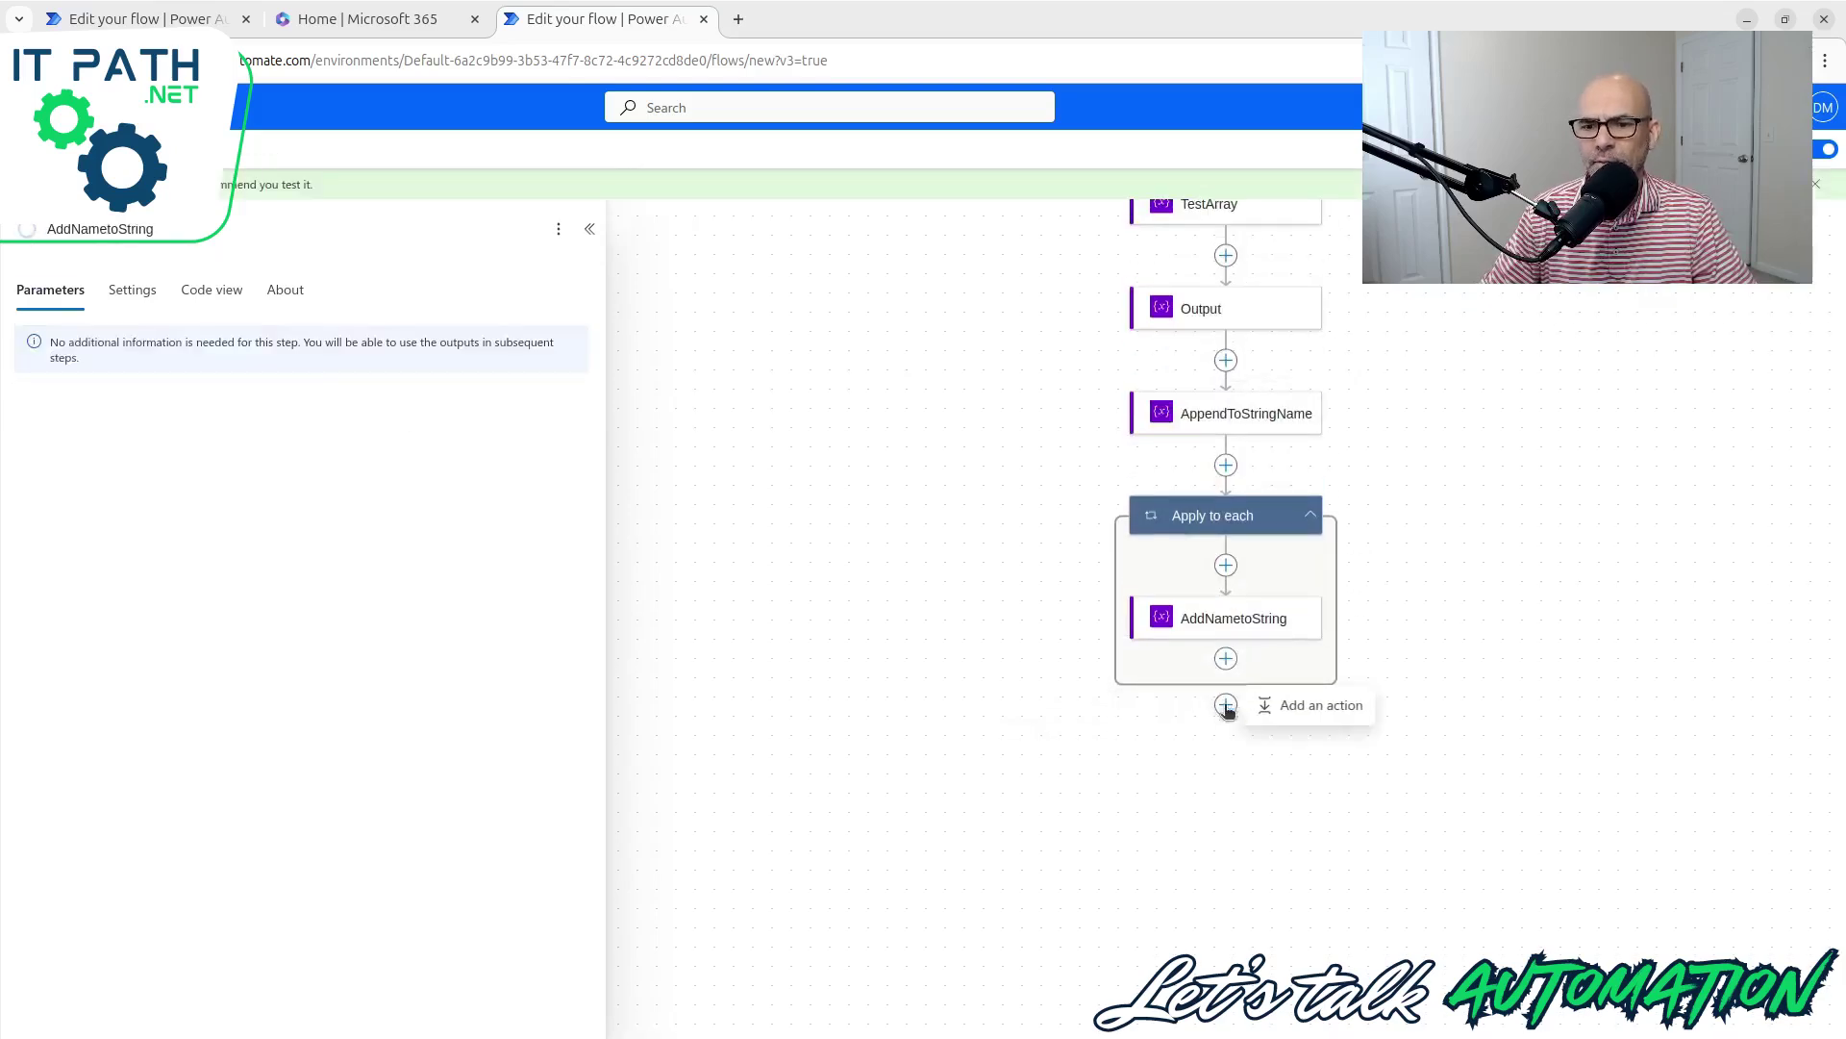
pyautogui.click(1278, 705)
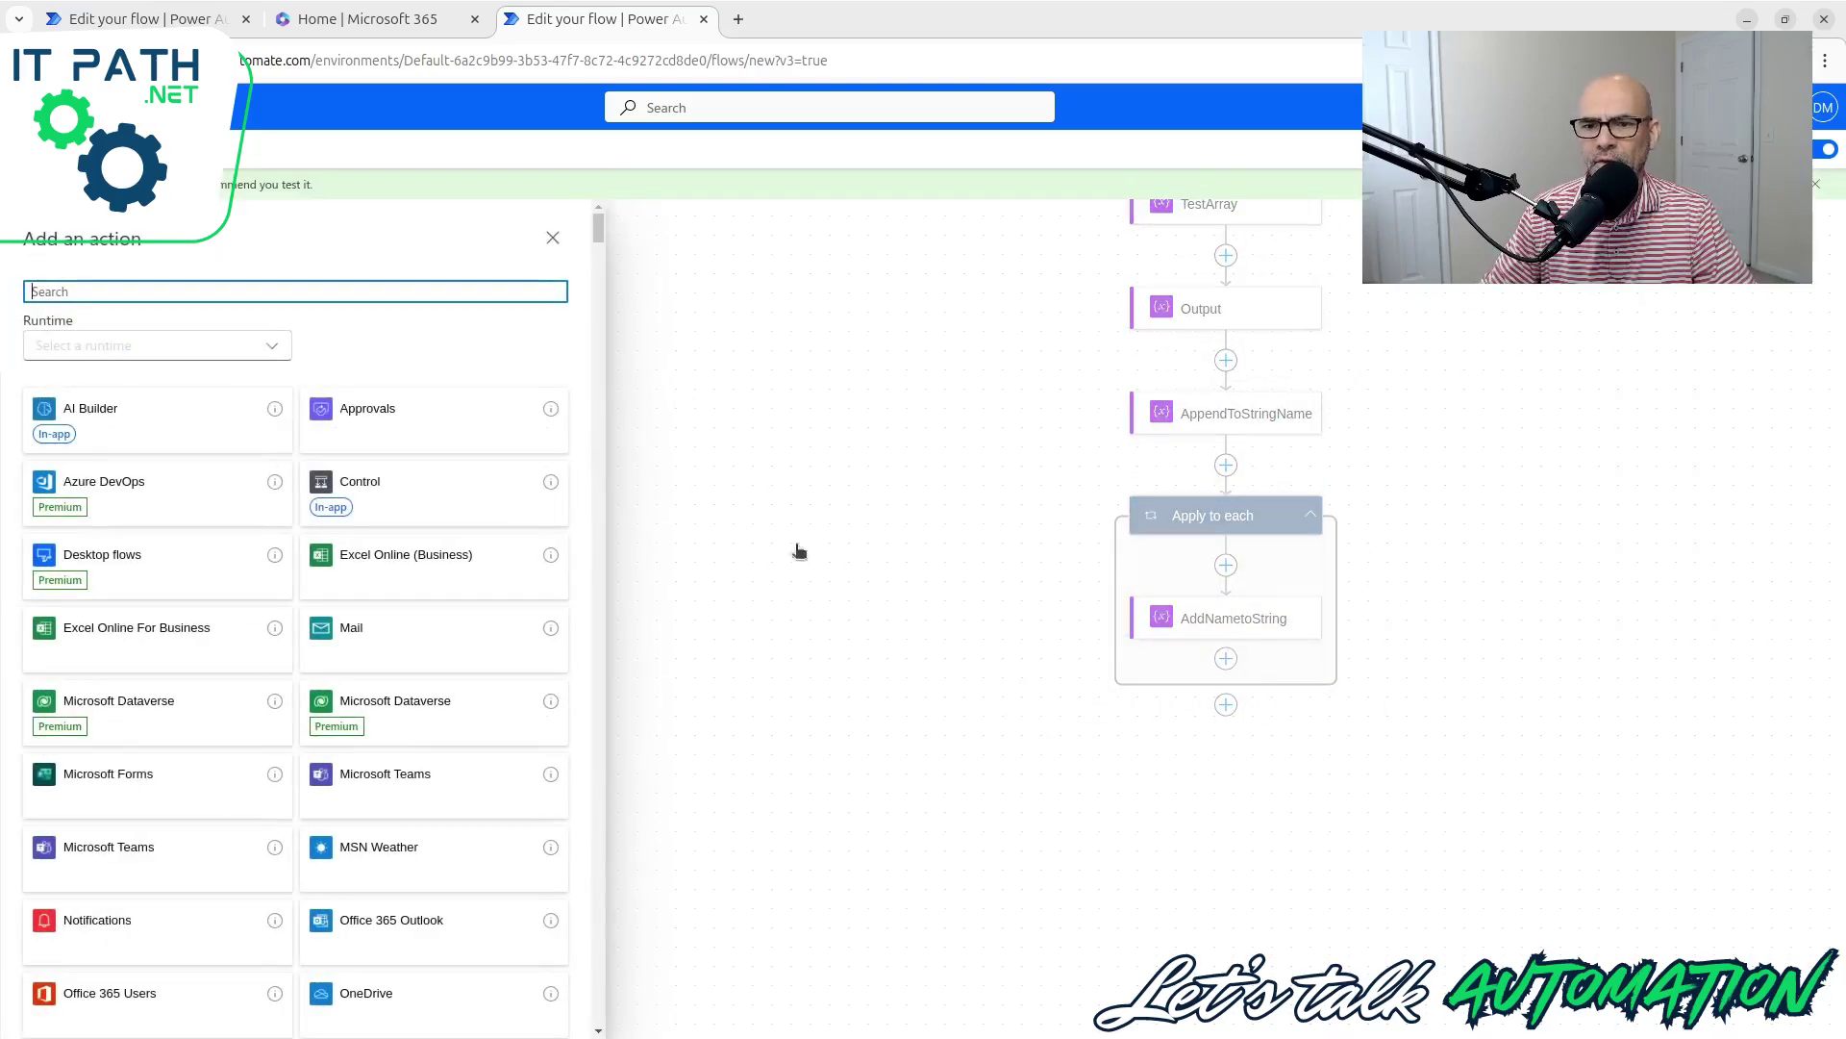
pyautogui.click(173, 292)
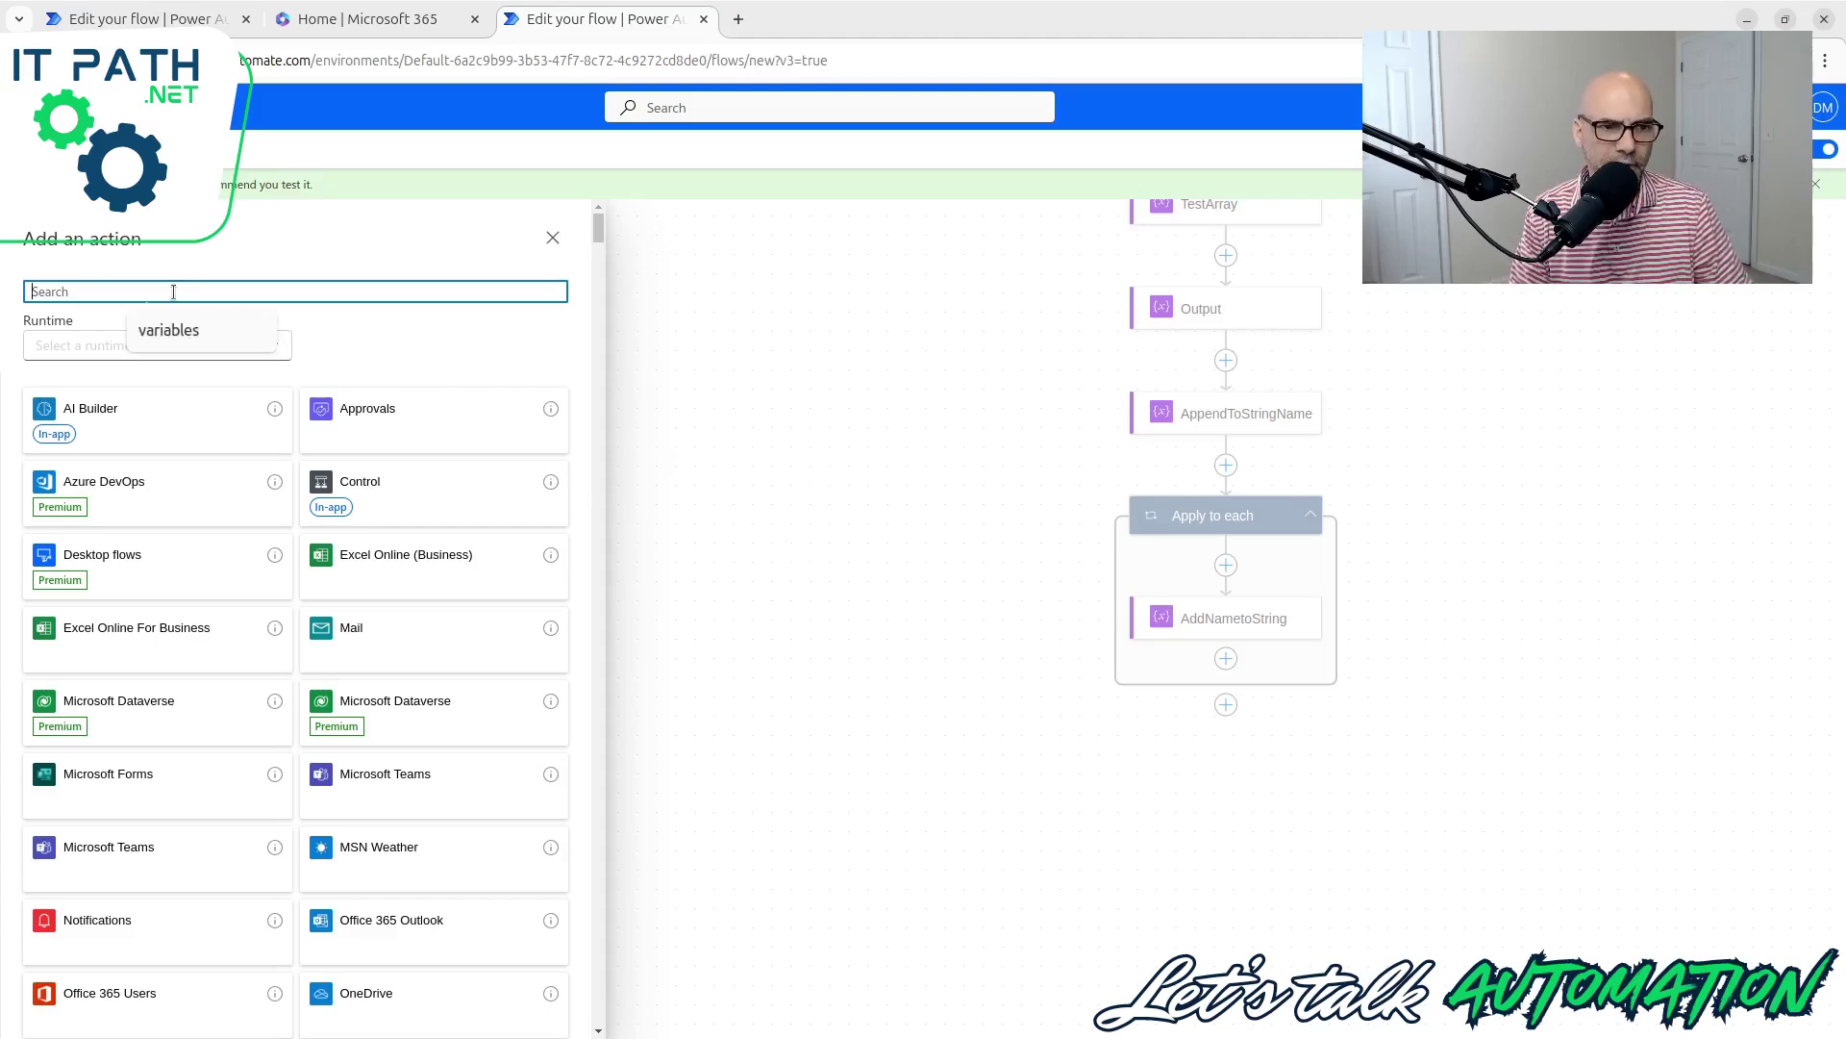
pyautogui.write('set var')
pyautogui.click(164, 379)
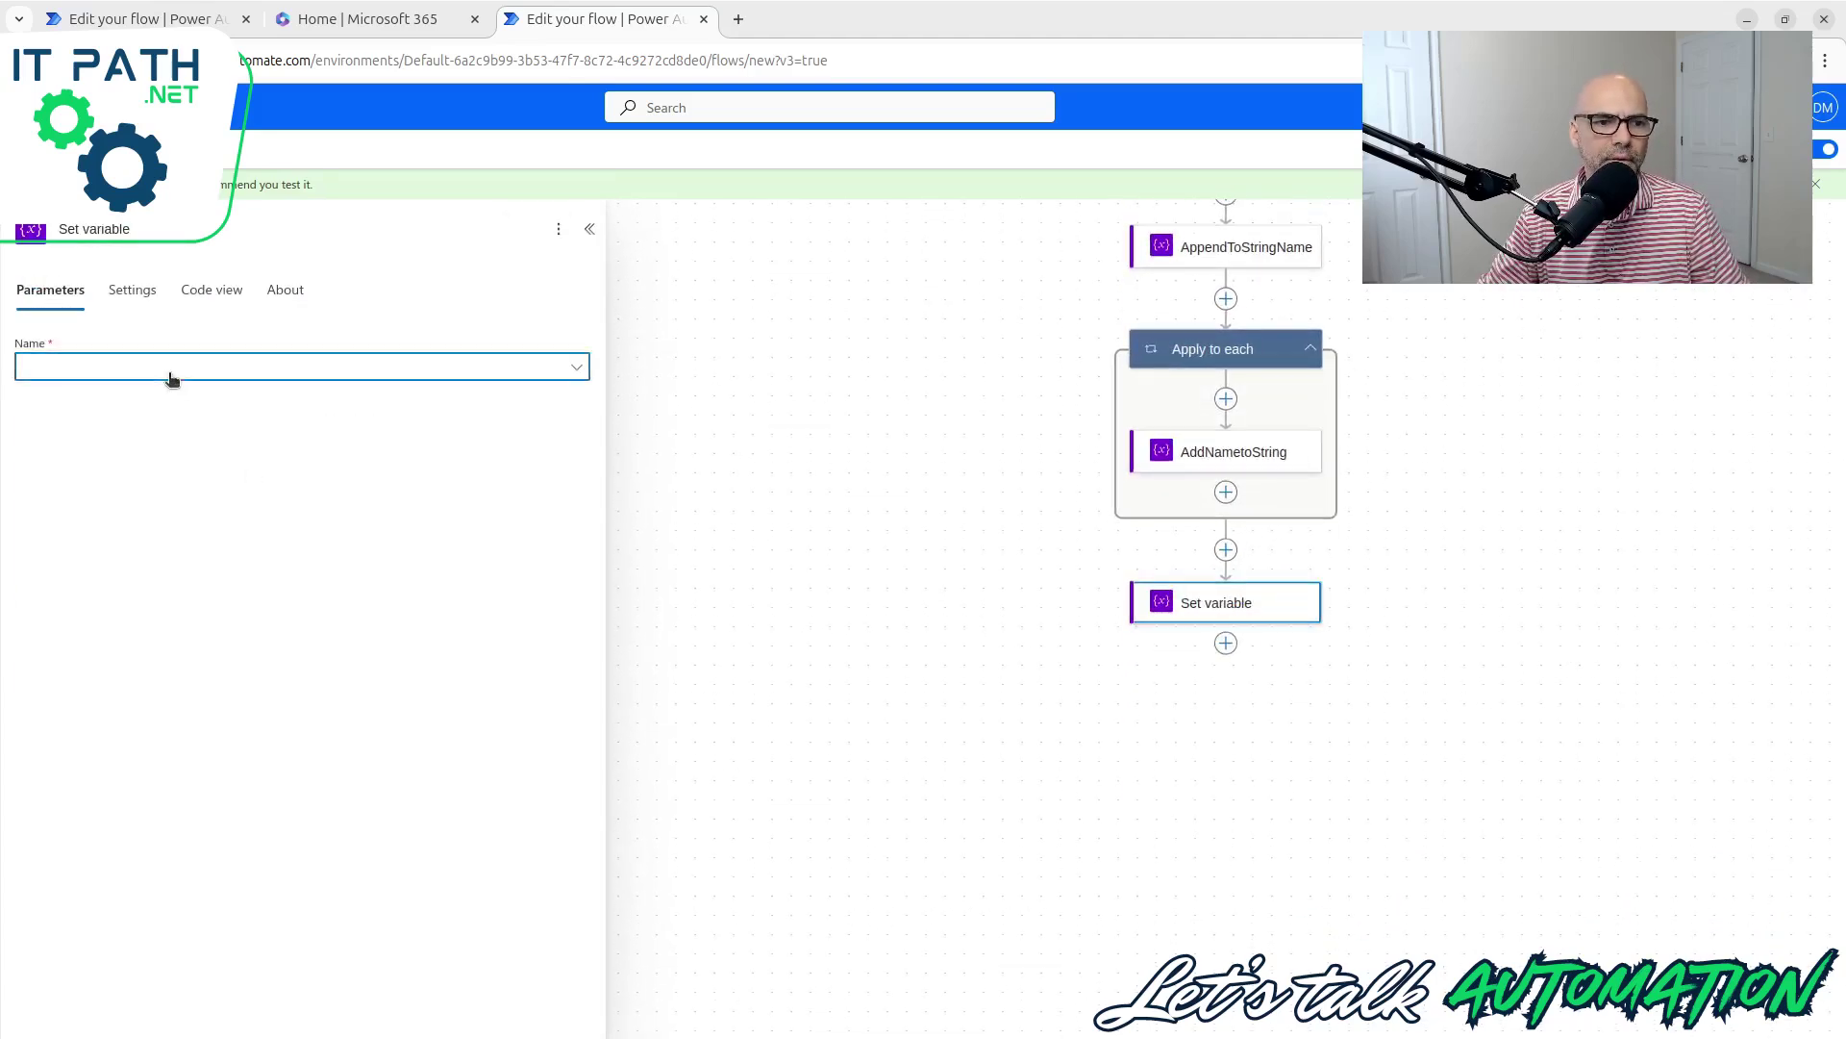
# Step: Set the Output variable's value to the AppendToStringName variable via an expression
pyautogui.click(171, 379)
pyautogui.click(139, 430)
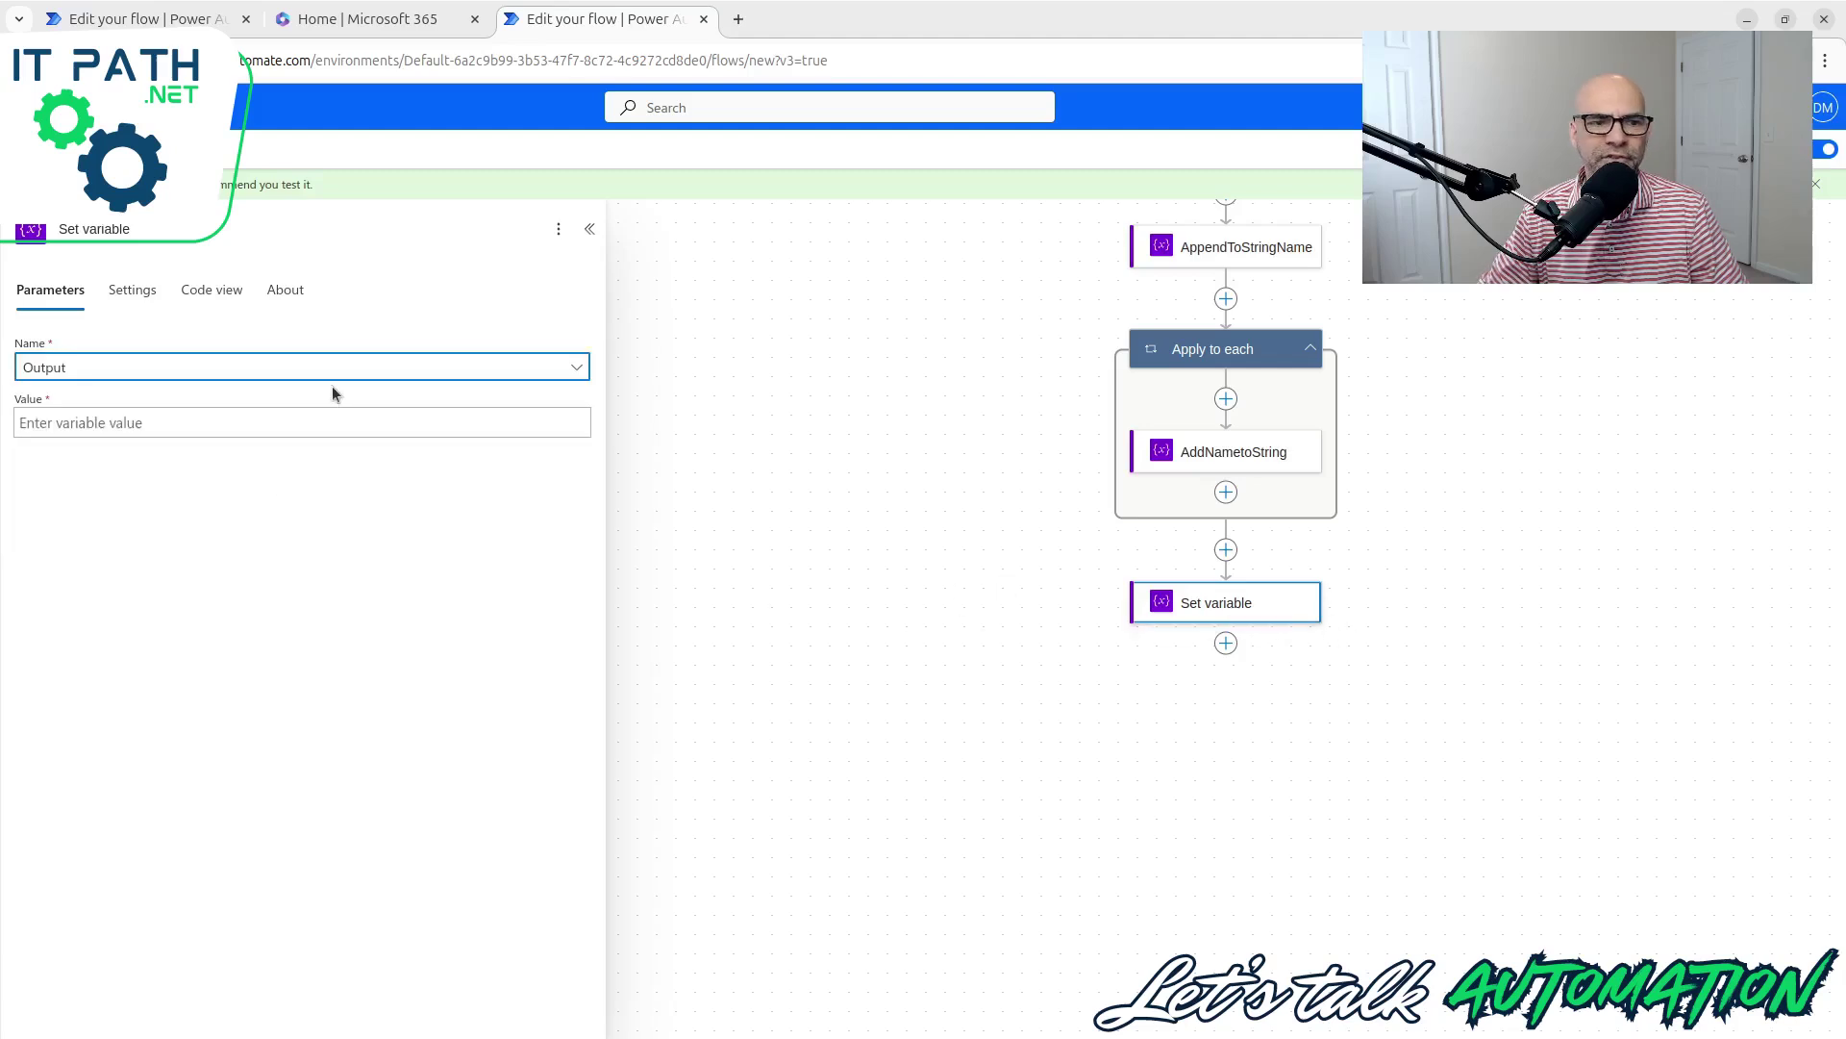
pyautogui.click(338, 419)
pyautogui.click(591, 437)
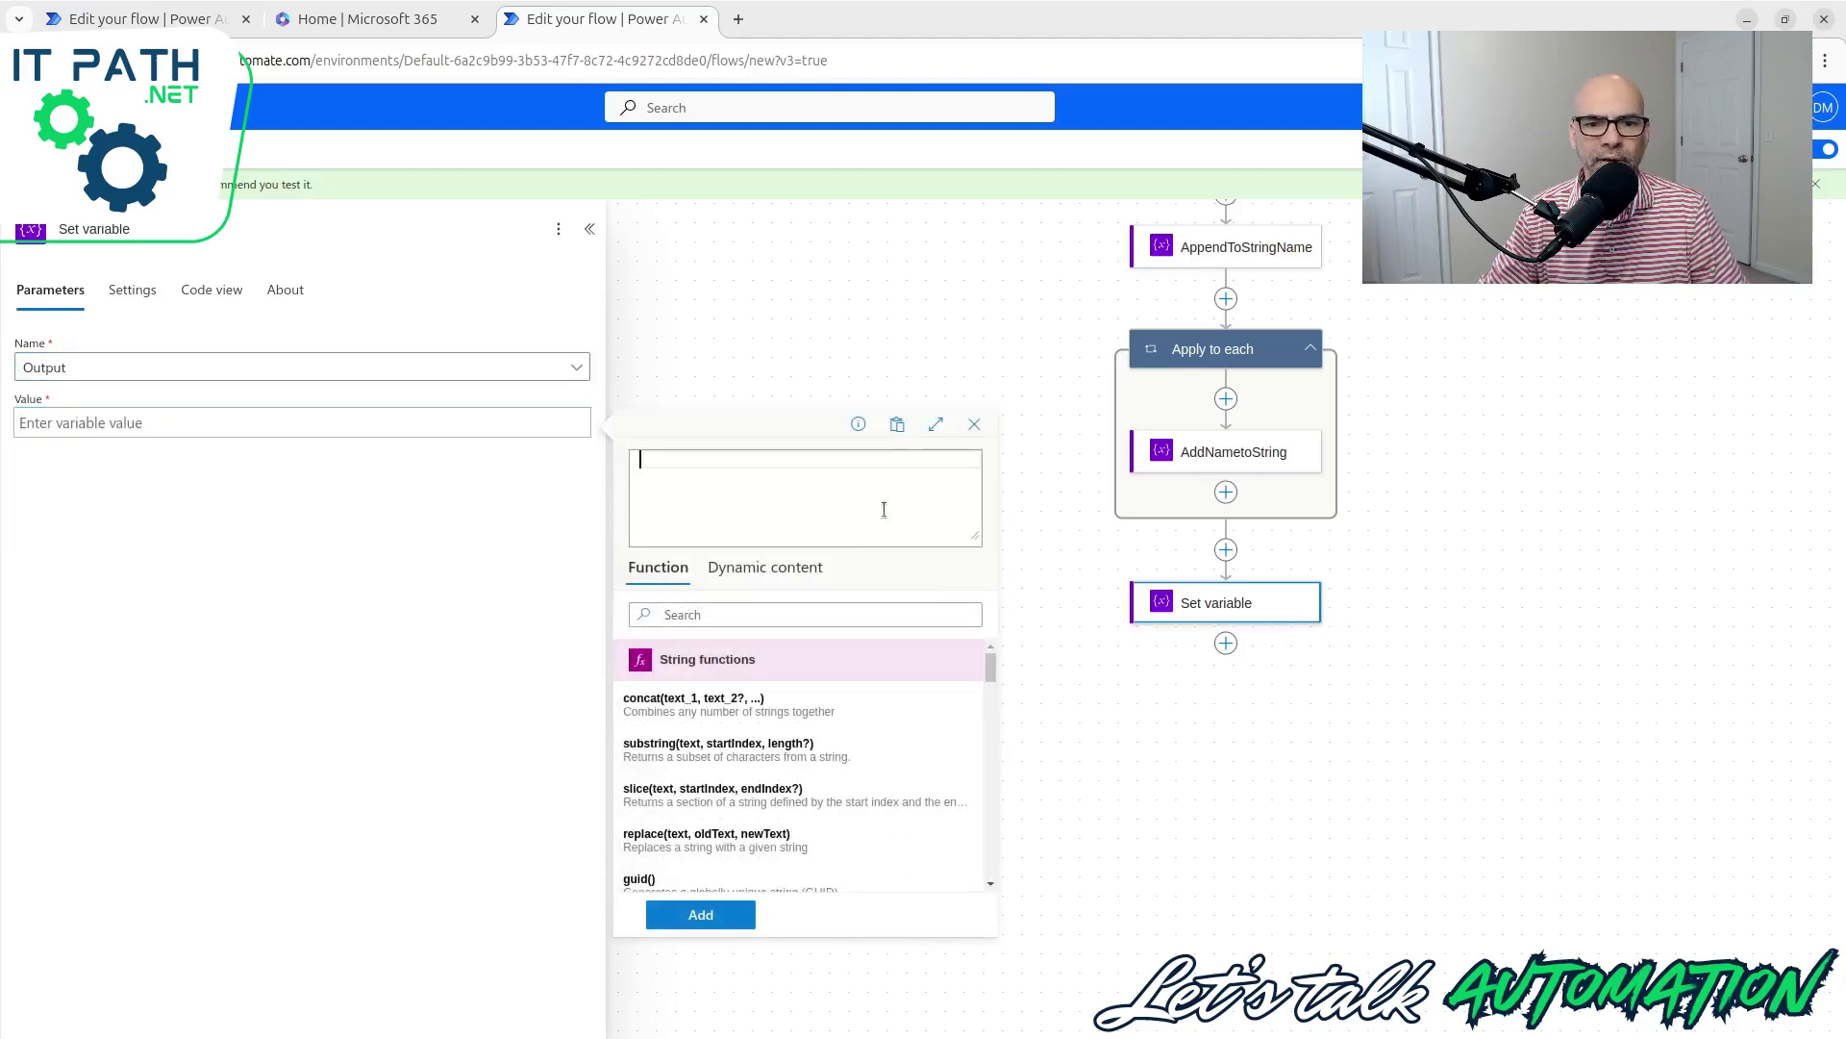
pyautogui.click(780, 568)
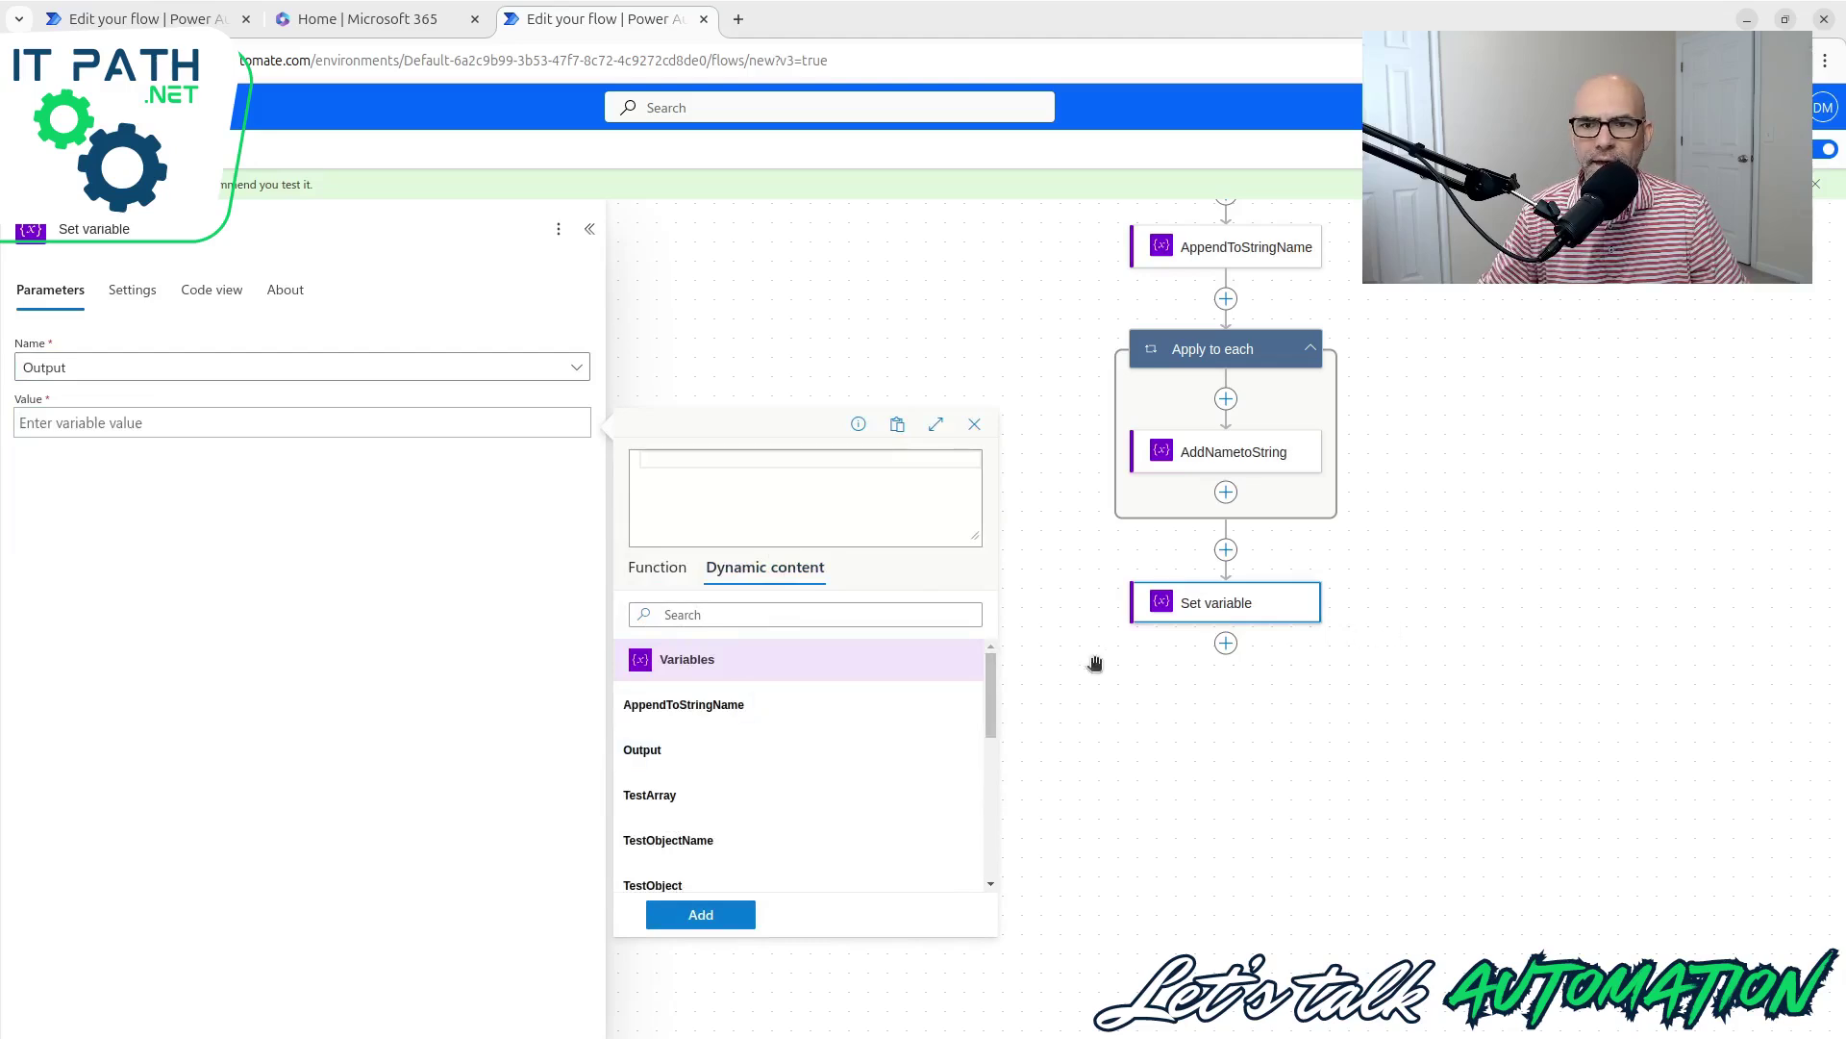
pyautogui.scroll(1, 1096, 664)
pyautogui.scroll(2, 1096, 664)
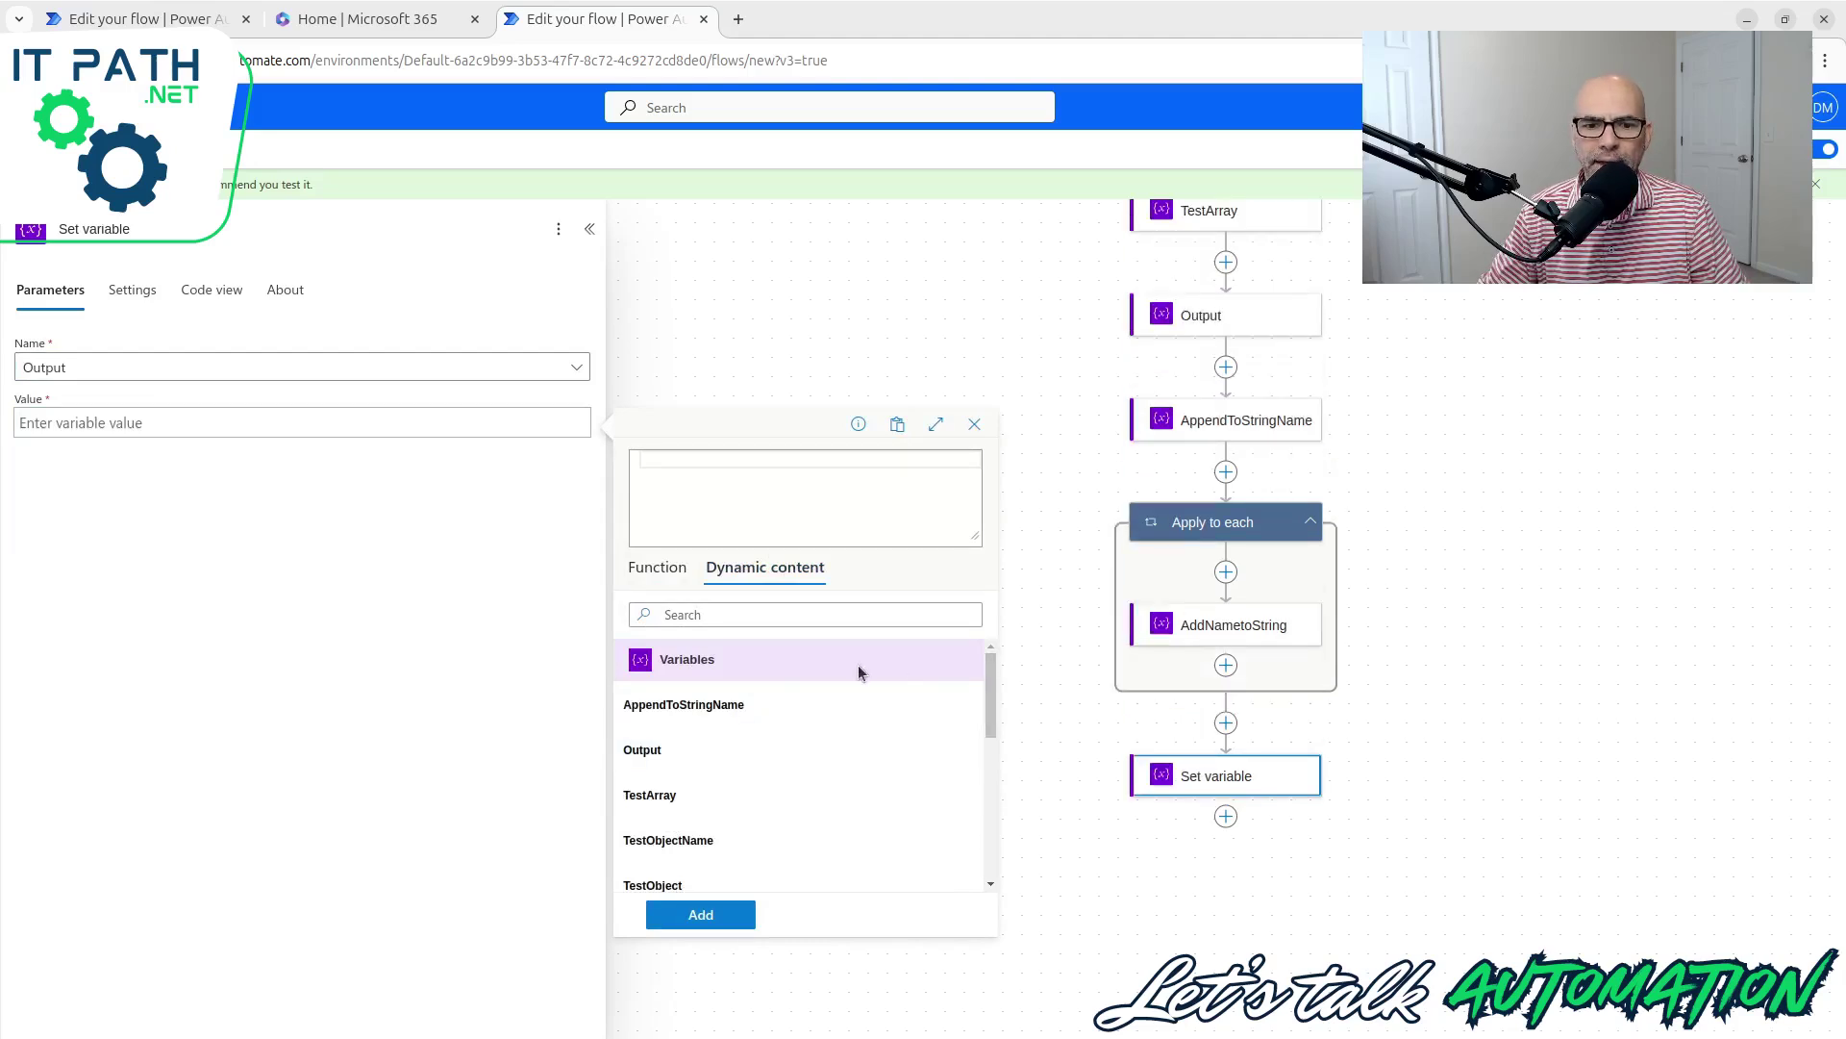
pyautogui.click(736, 705)
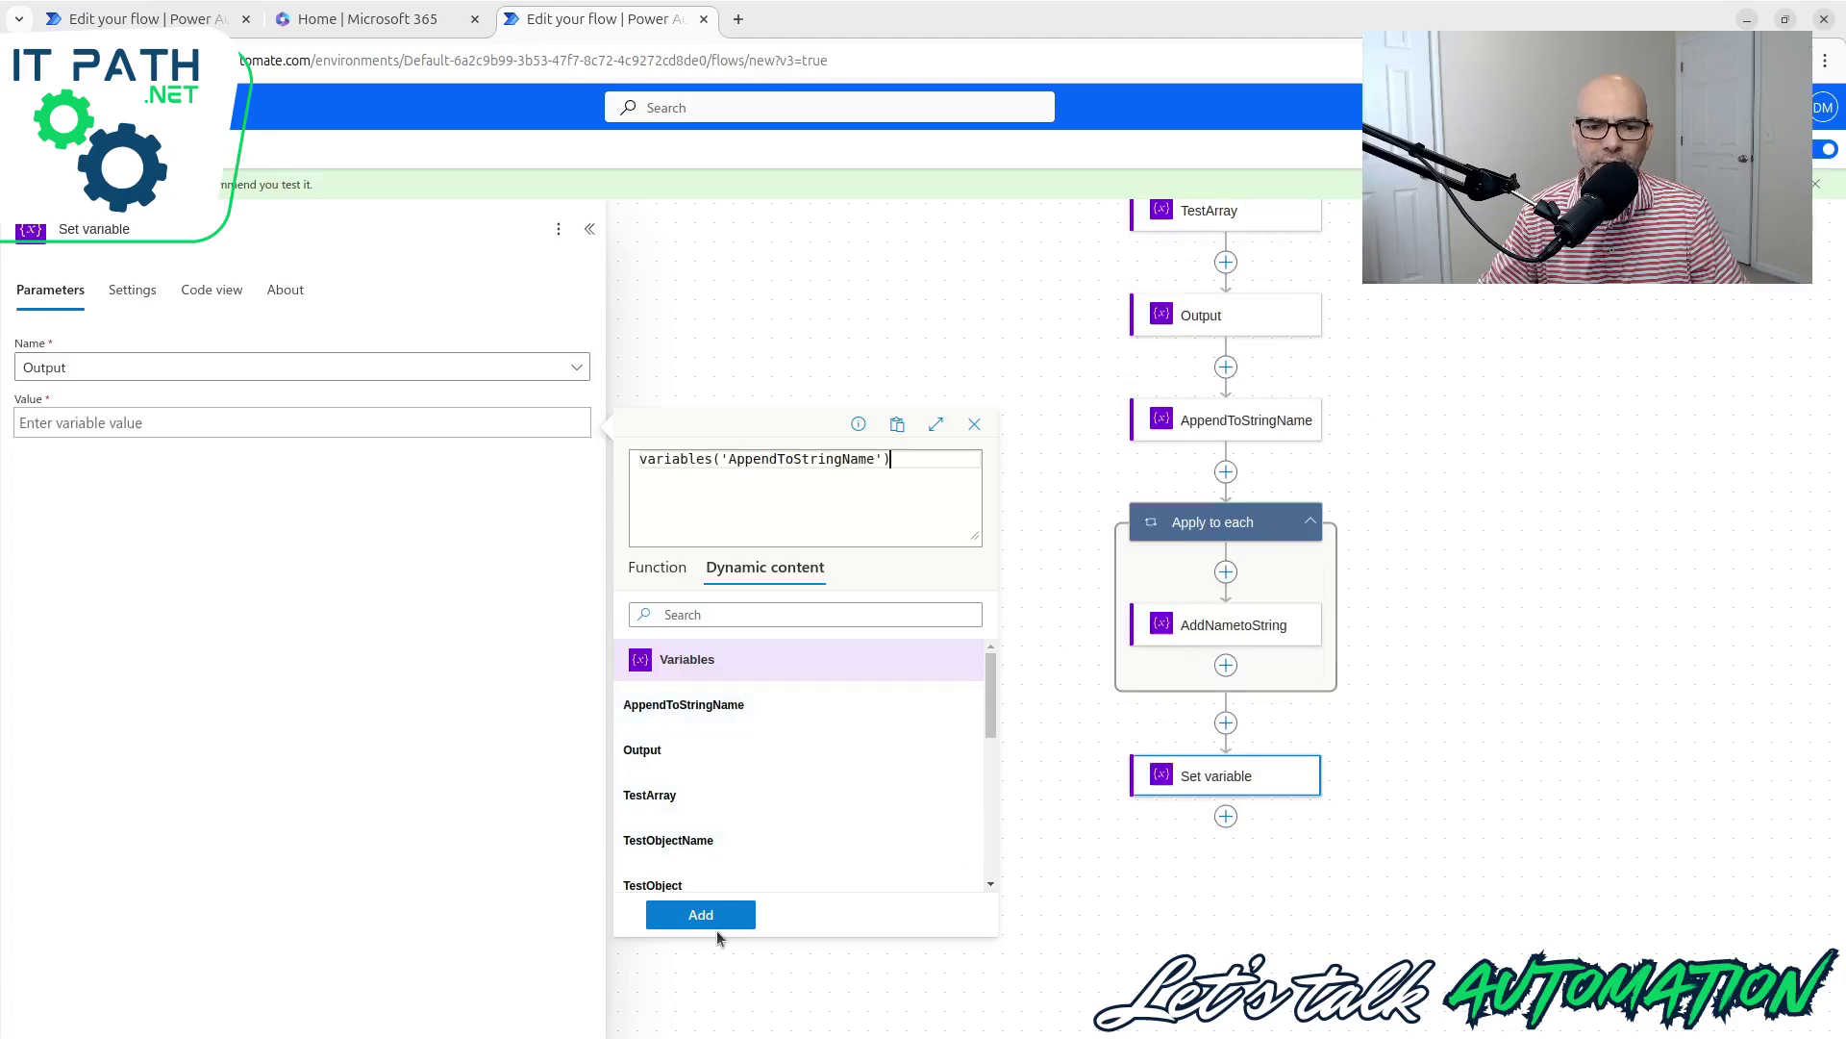
pyautogui.click(716, 919)
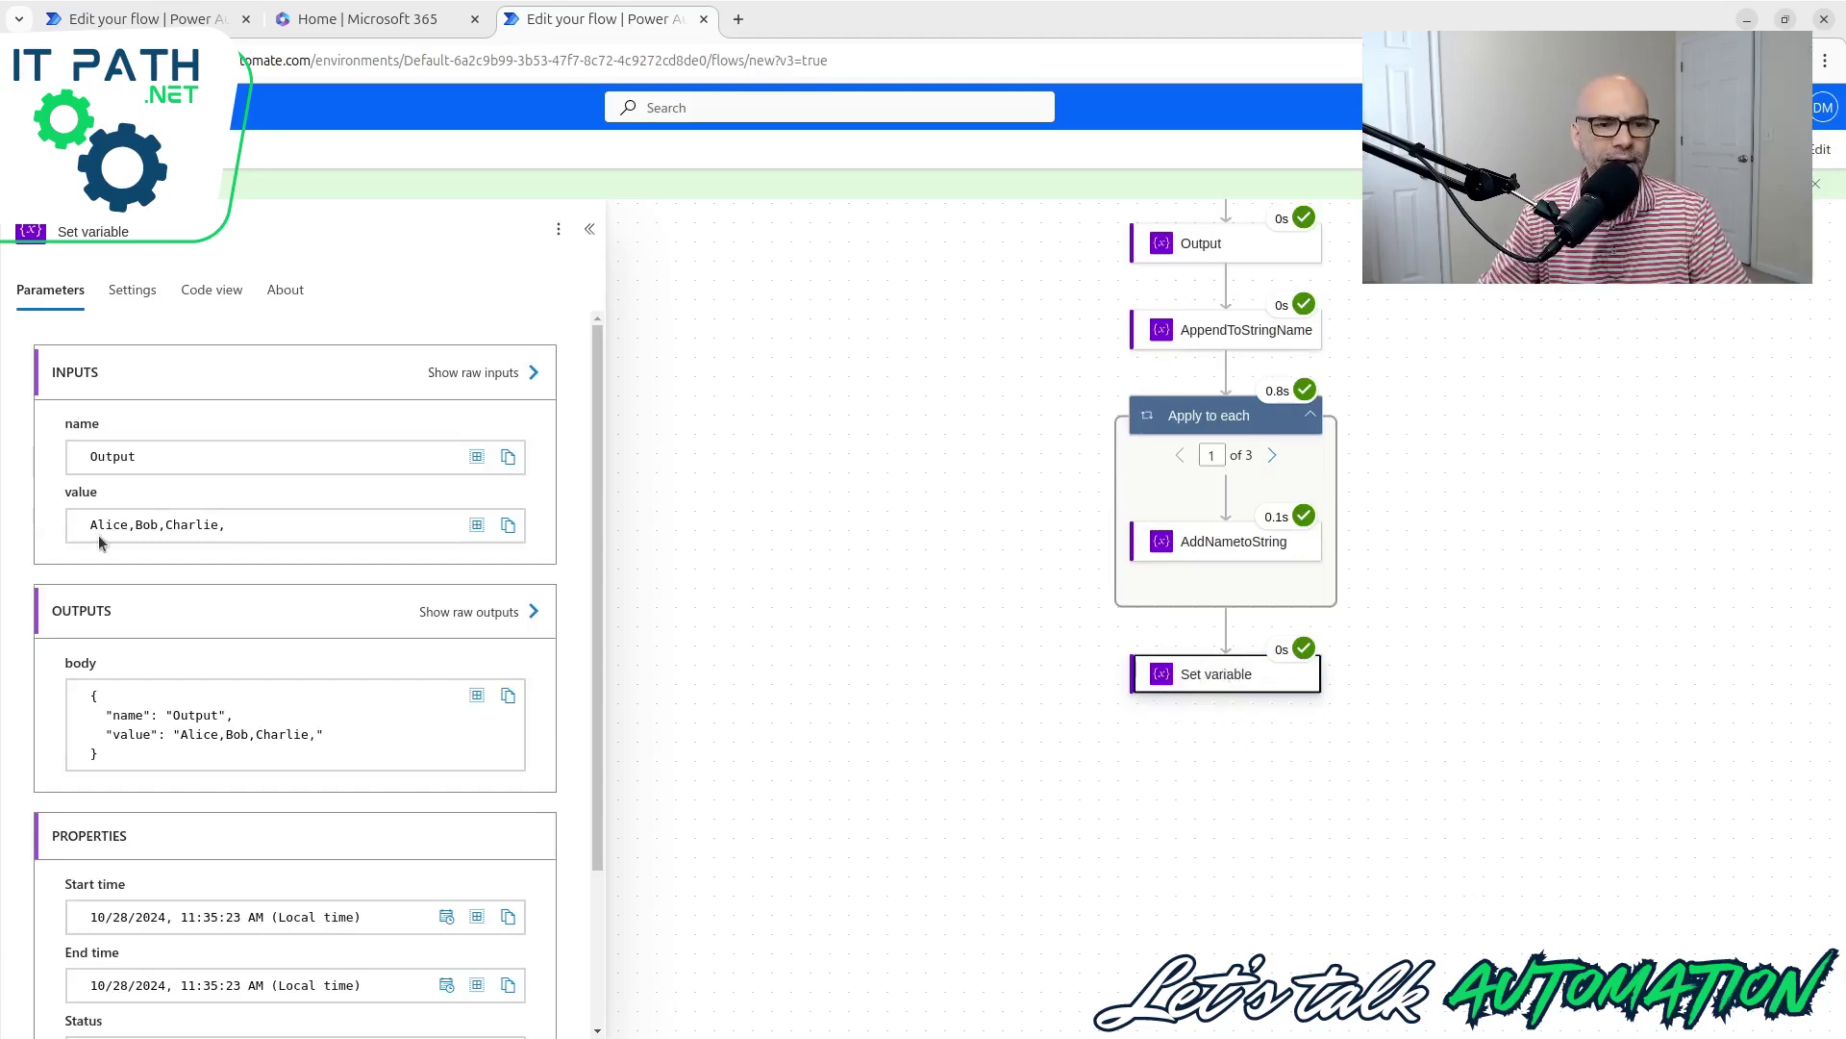
# Step: Check AddNametoString's three iterations and Set variable's Output 'Alice,Bob,Charlie,' in the test run
pyautogui.moveTo(188, 517); pyautogui.dragTo(35, 521)
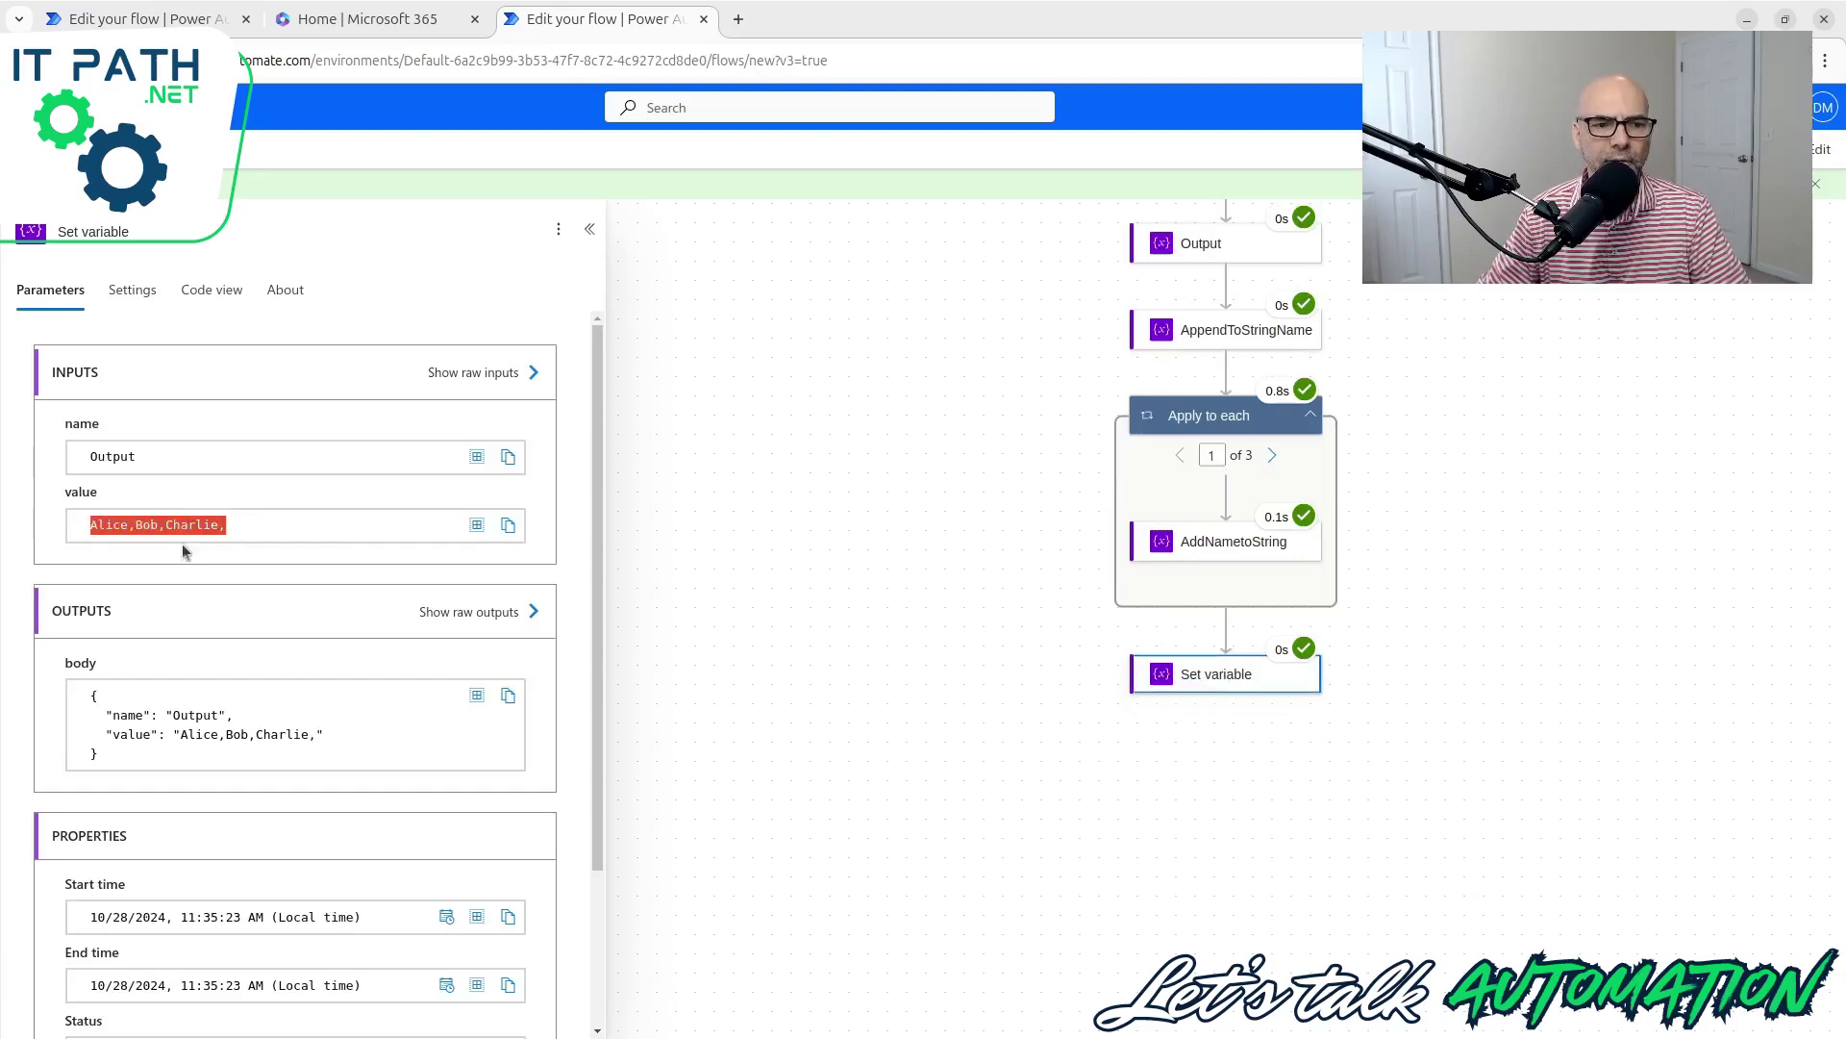
pyautogui.click(1272, 455)
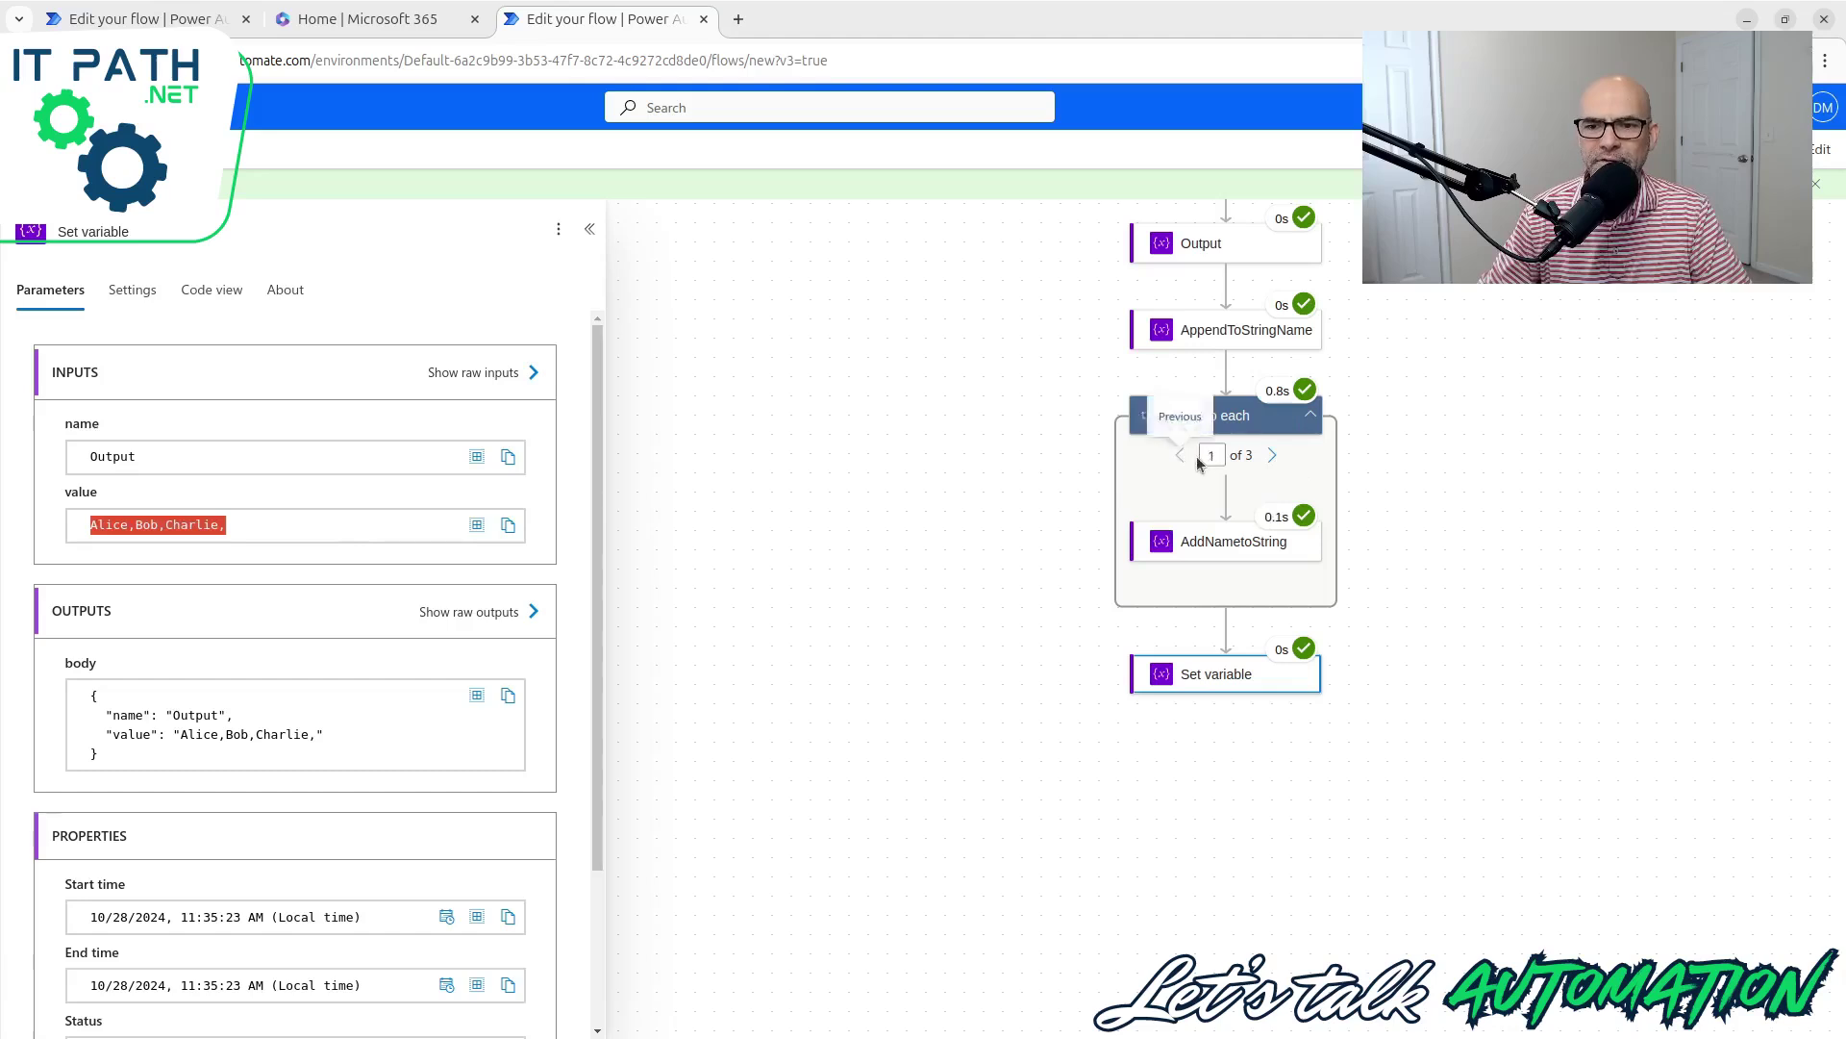
pyautogui.click(1180, 454)
pyautogui.click(1238, 561)
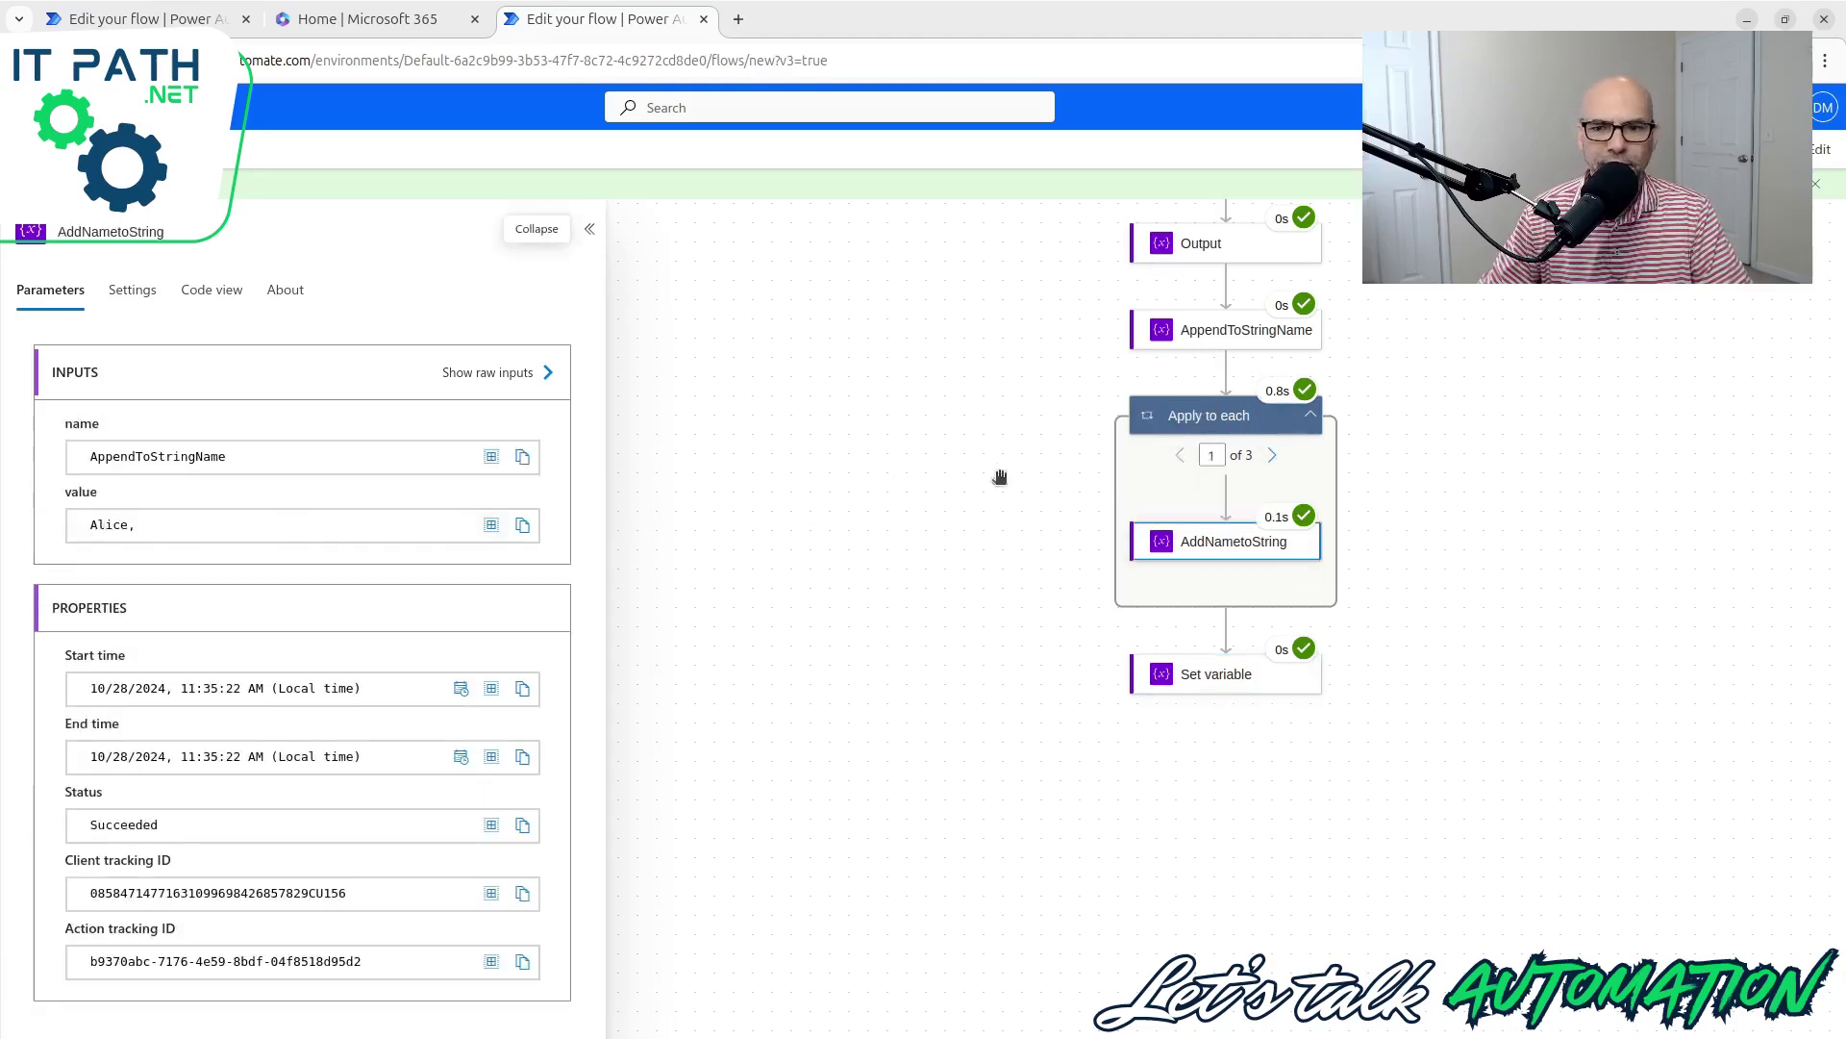
pyautogui.click(1270, 456)
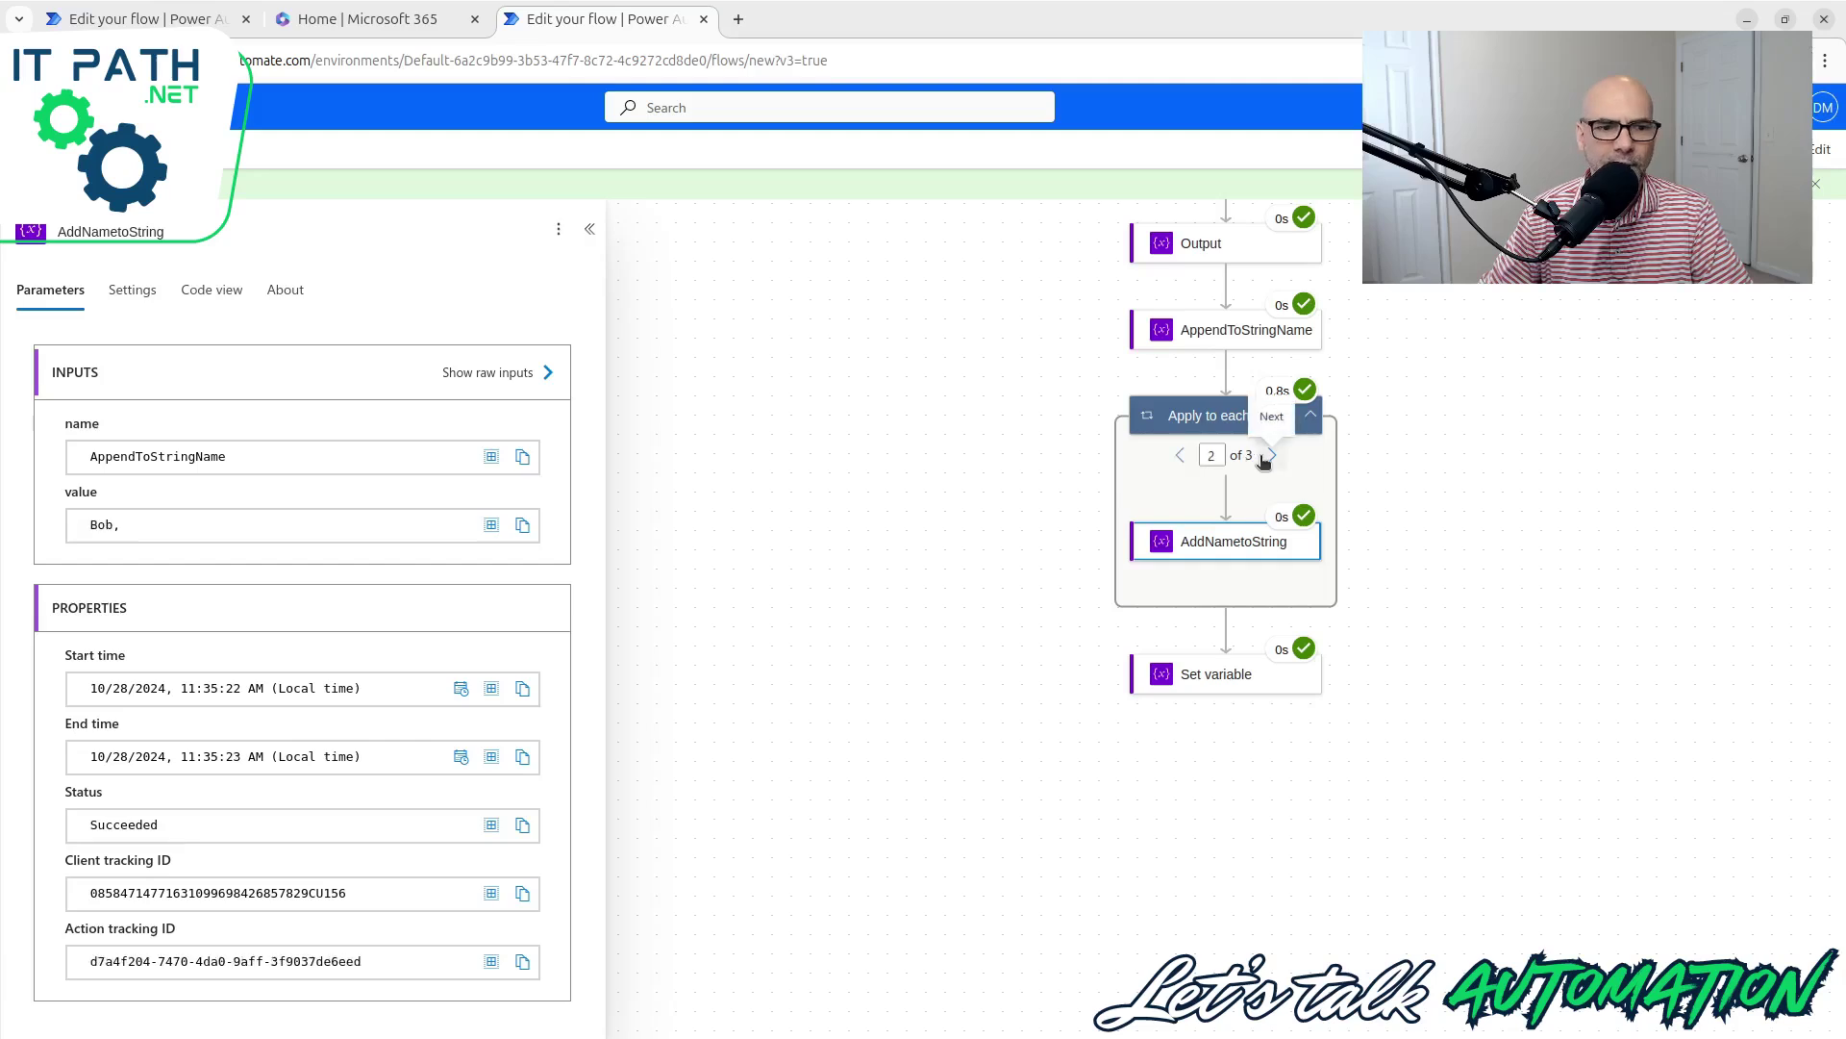
pyautogui.click(1268, 457)
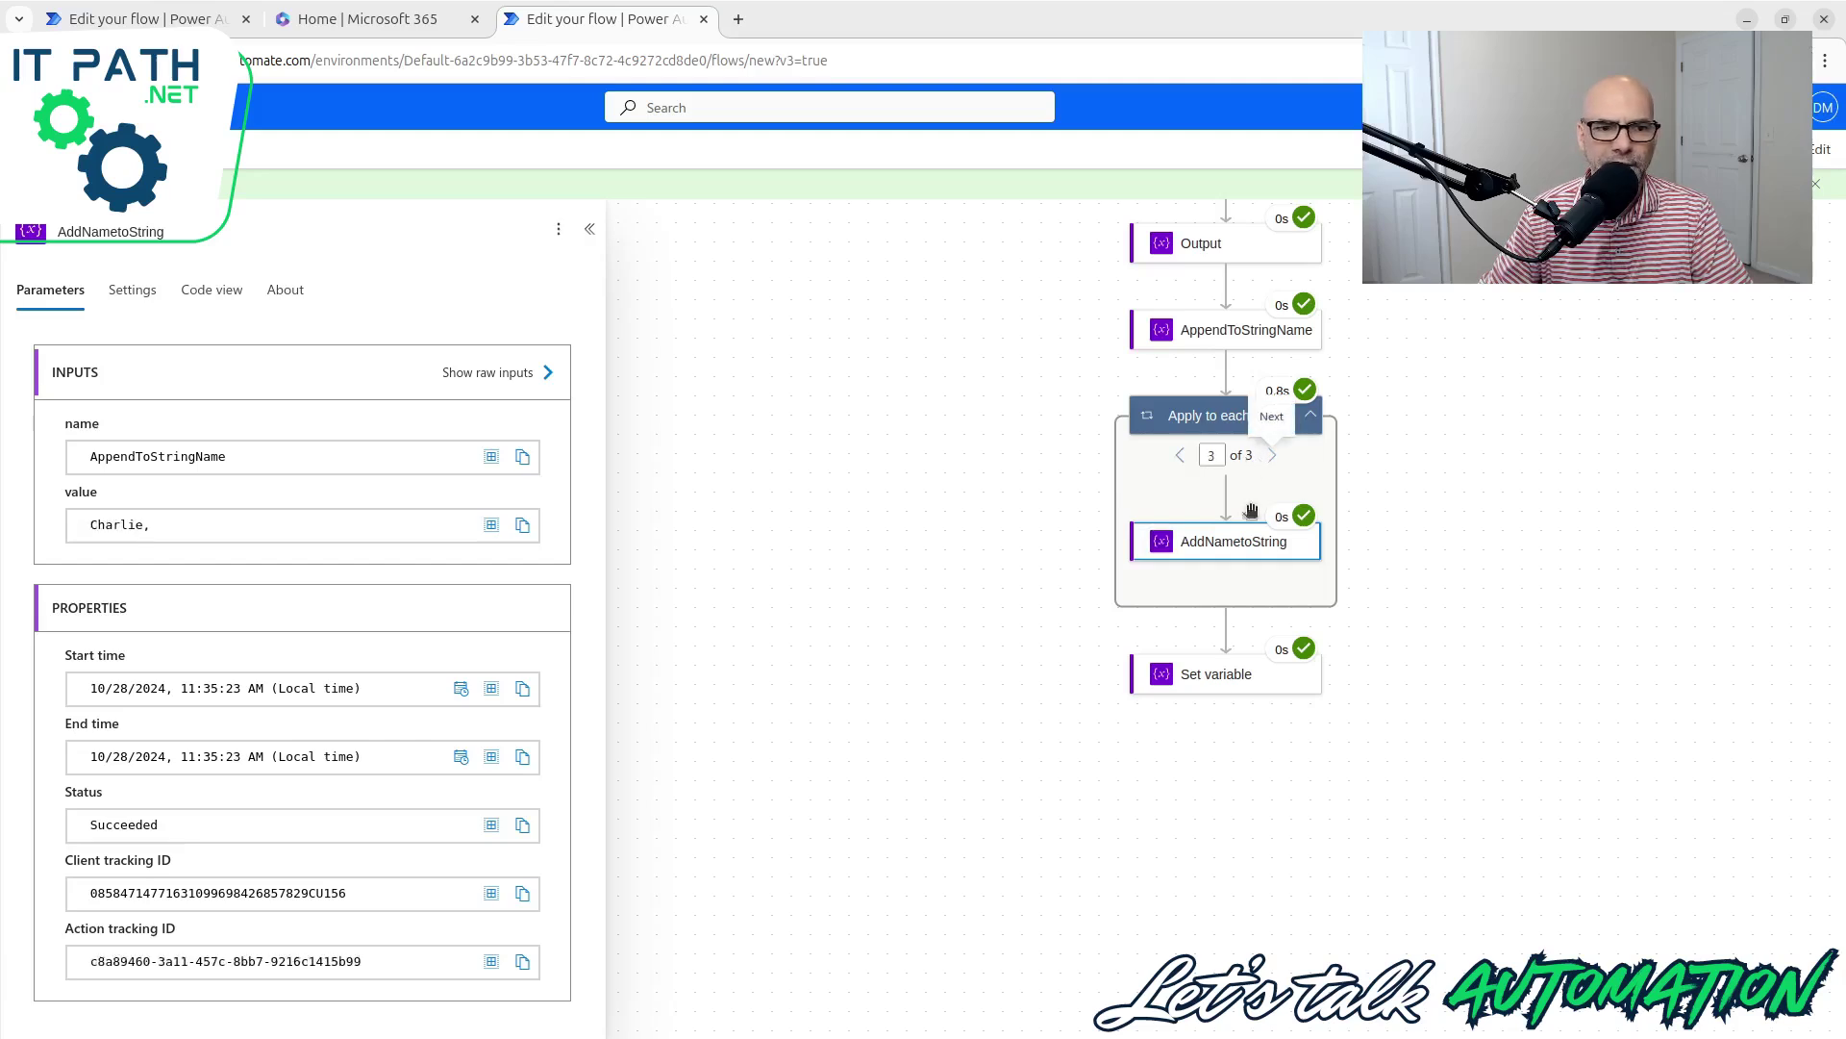
pyautogui.click(1214, 677)
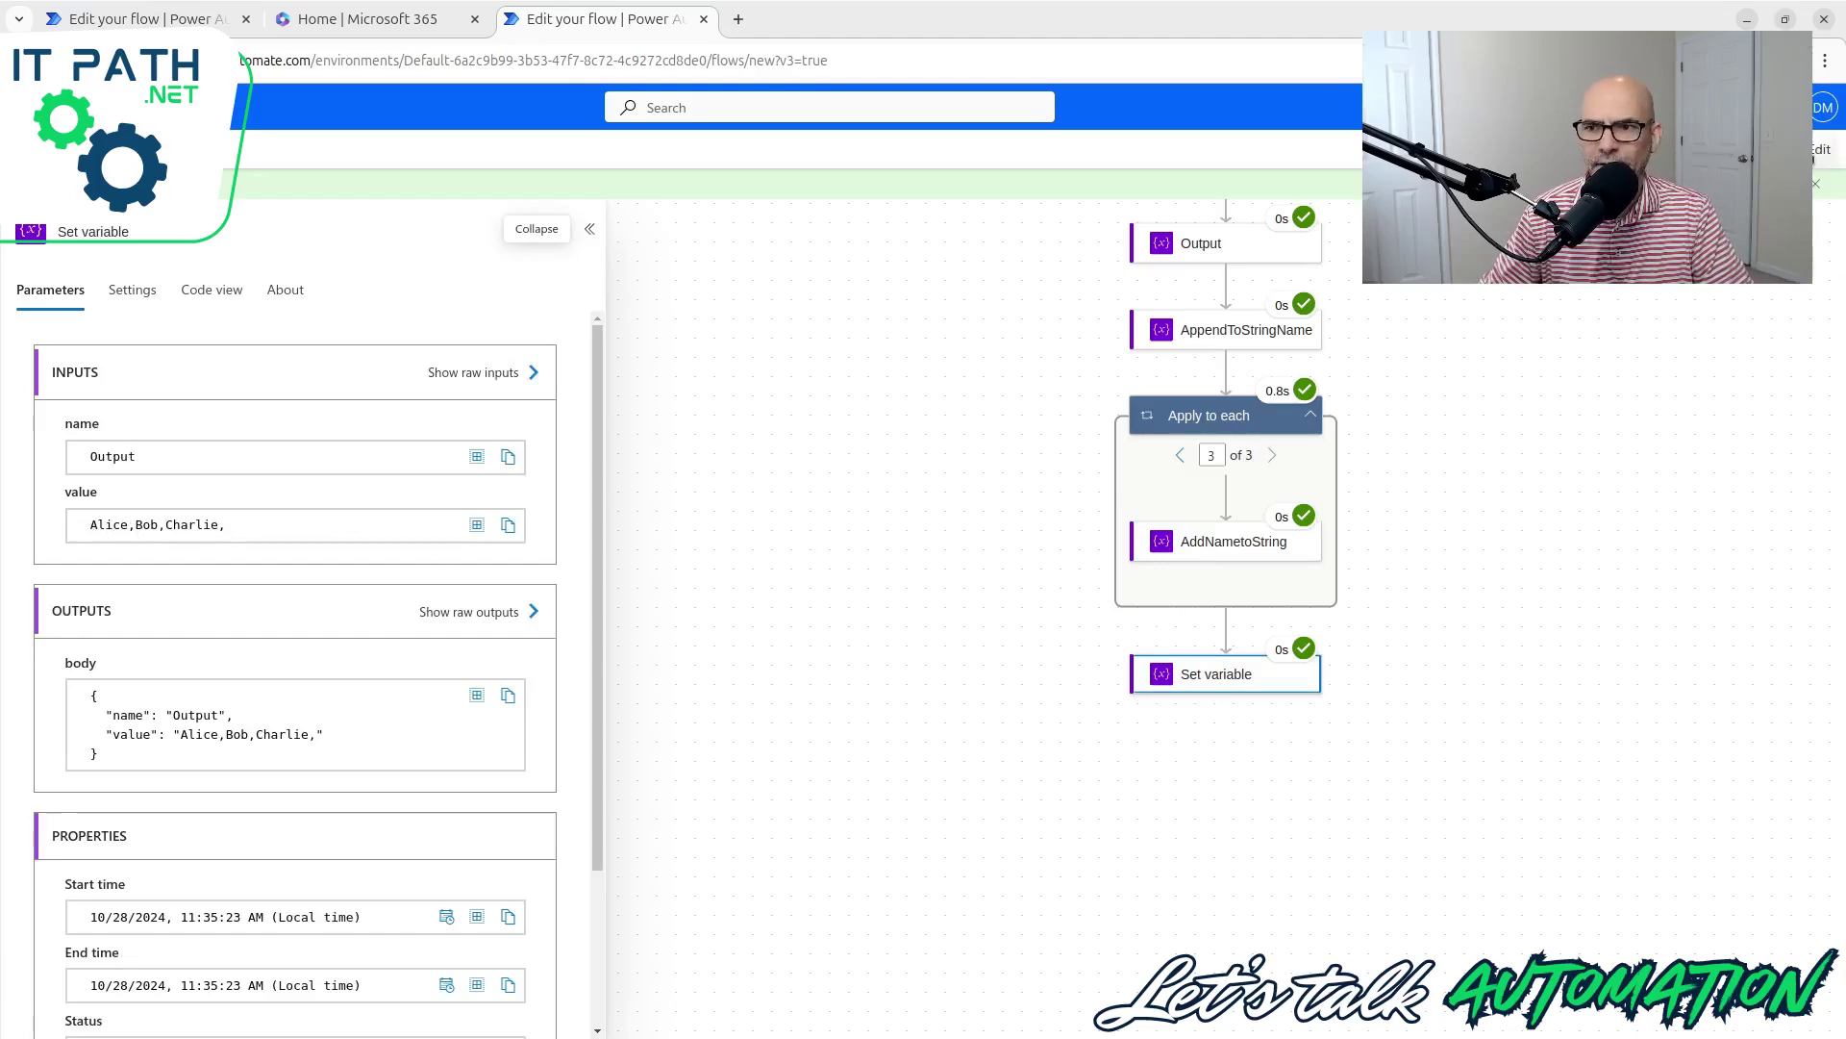
pyautogui.click(1820, 149)
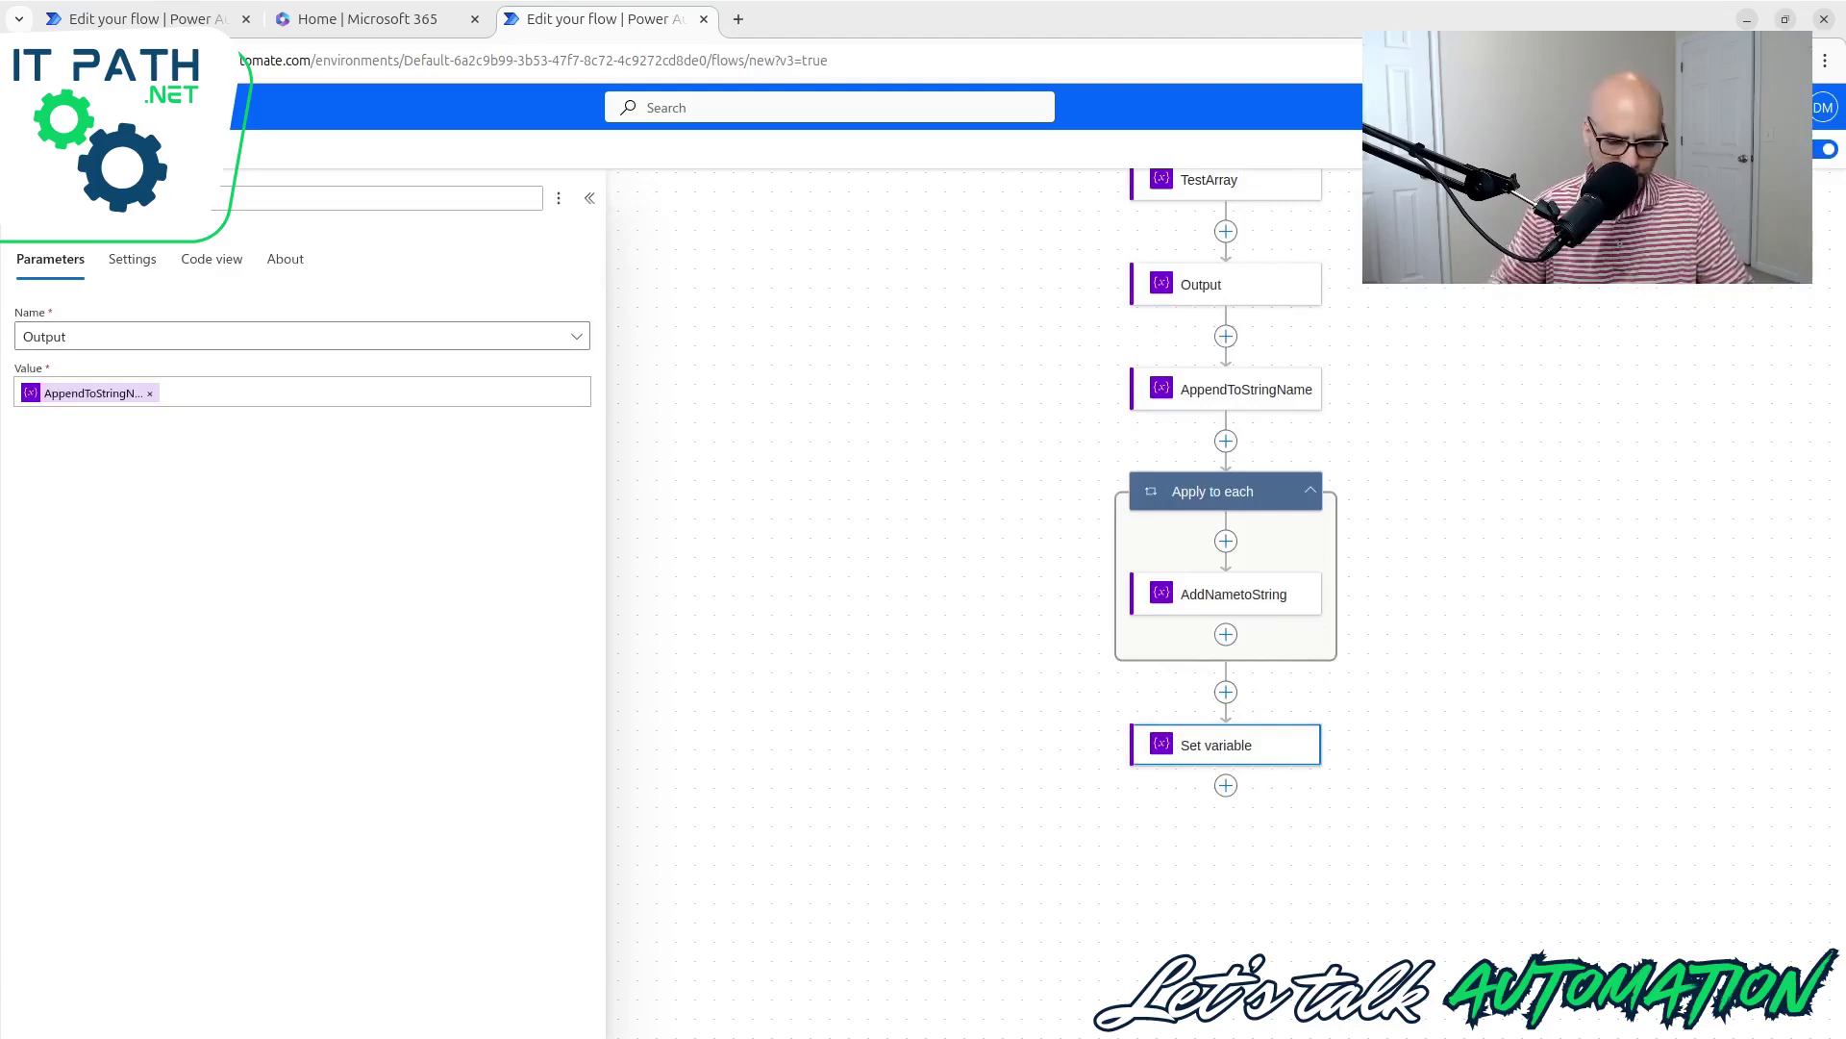
# Step: Retitle the Set variable action to SetOutput and close its Parameters panel
pyautogui.write('SetOutput')
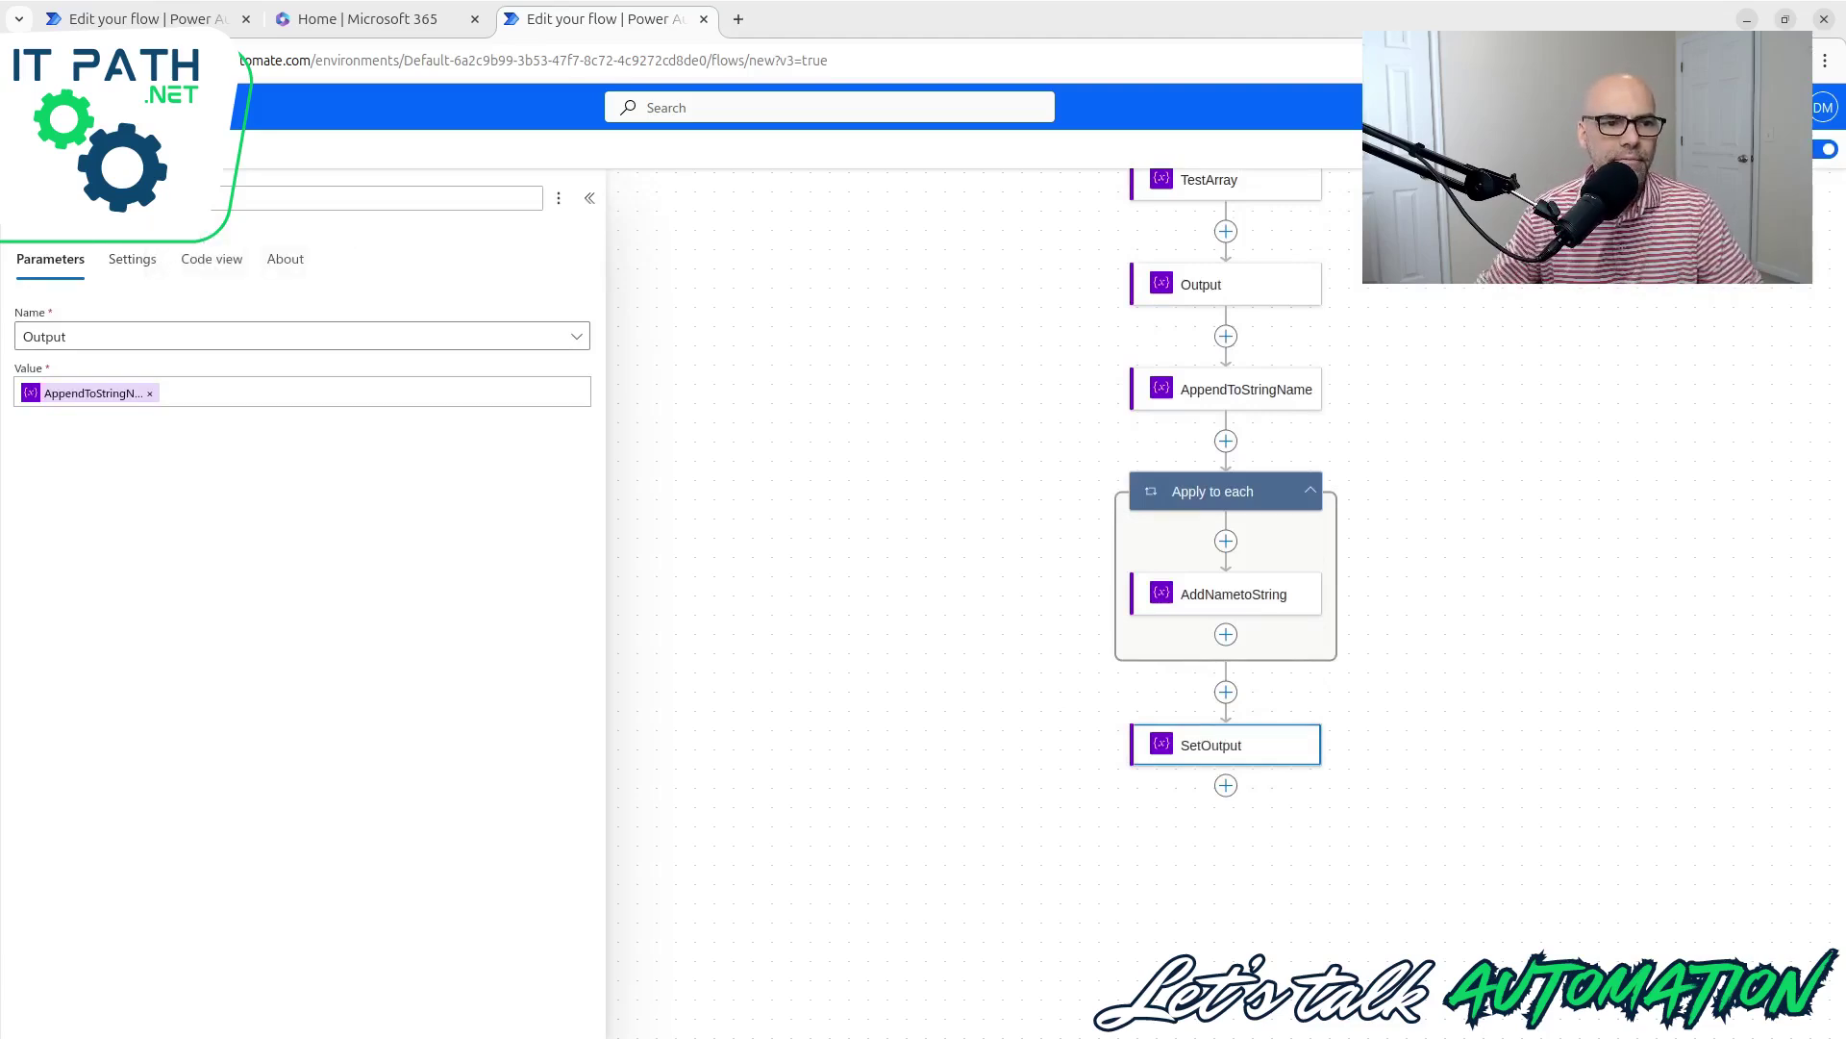
pyautogui.click(843, 492)
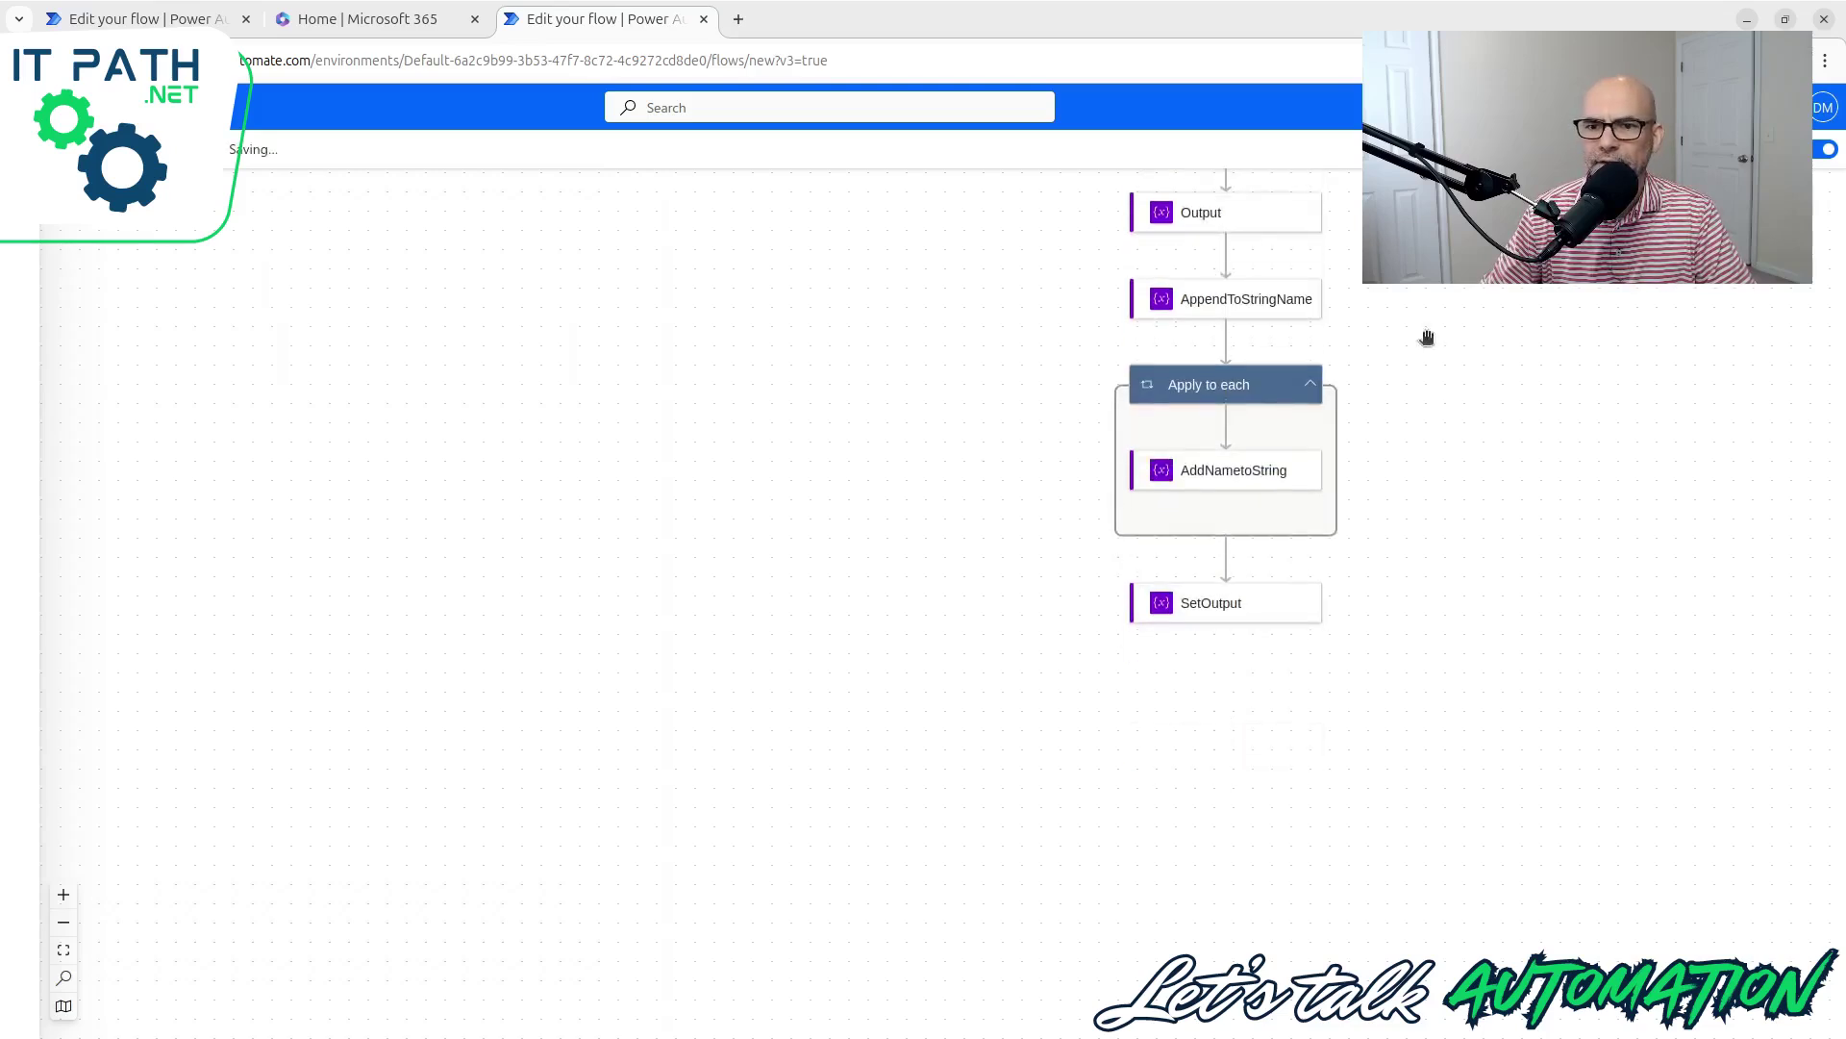
pyautogui.scroll(5, 1450, 411)
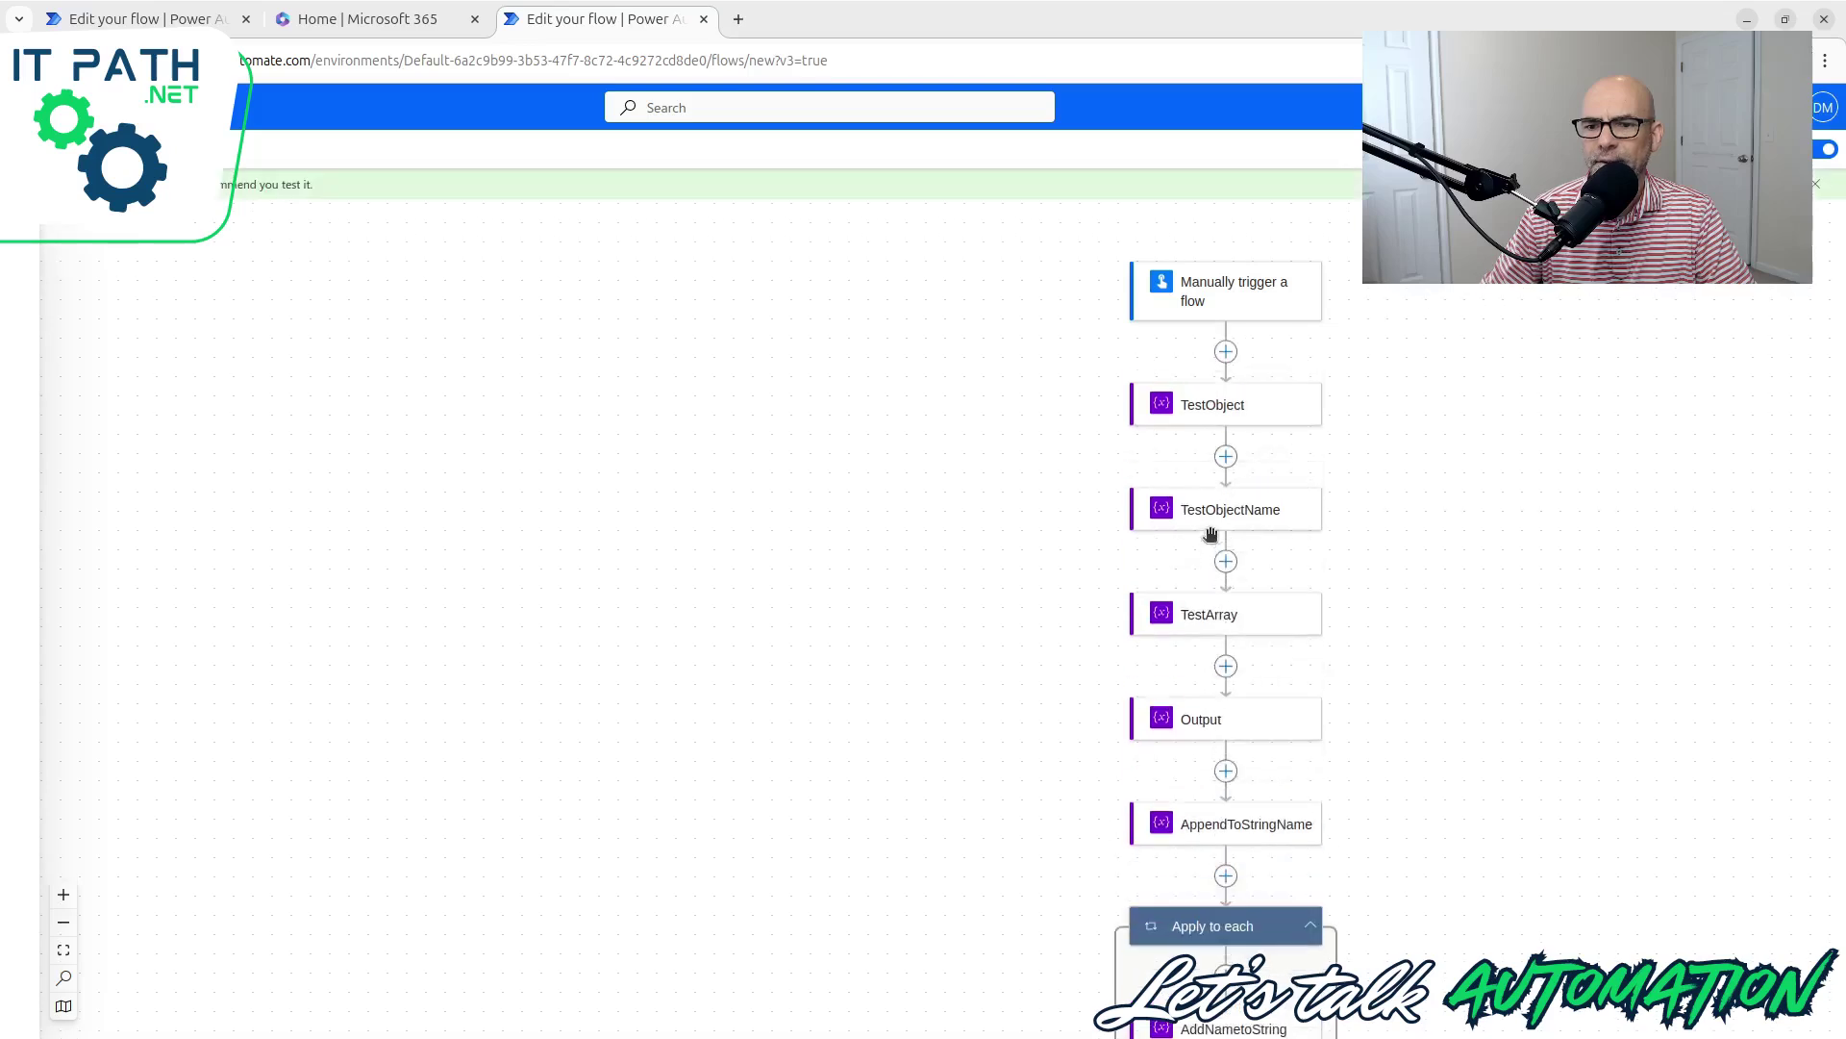
# Step: Inspect the TestArray variable's JSON value, selecting the Bob object
pyautogui.click(1202, 619)
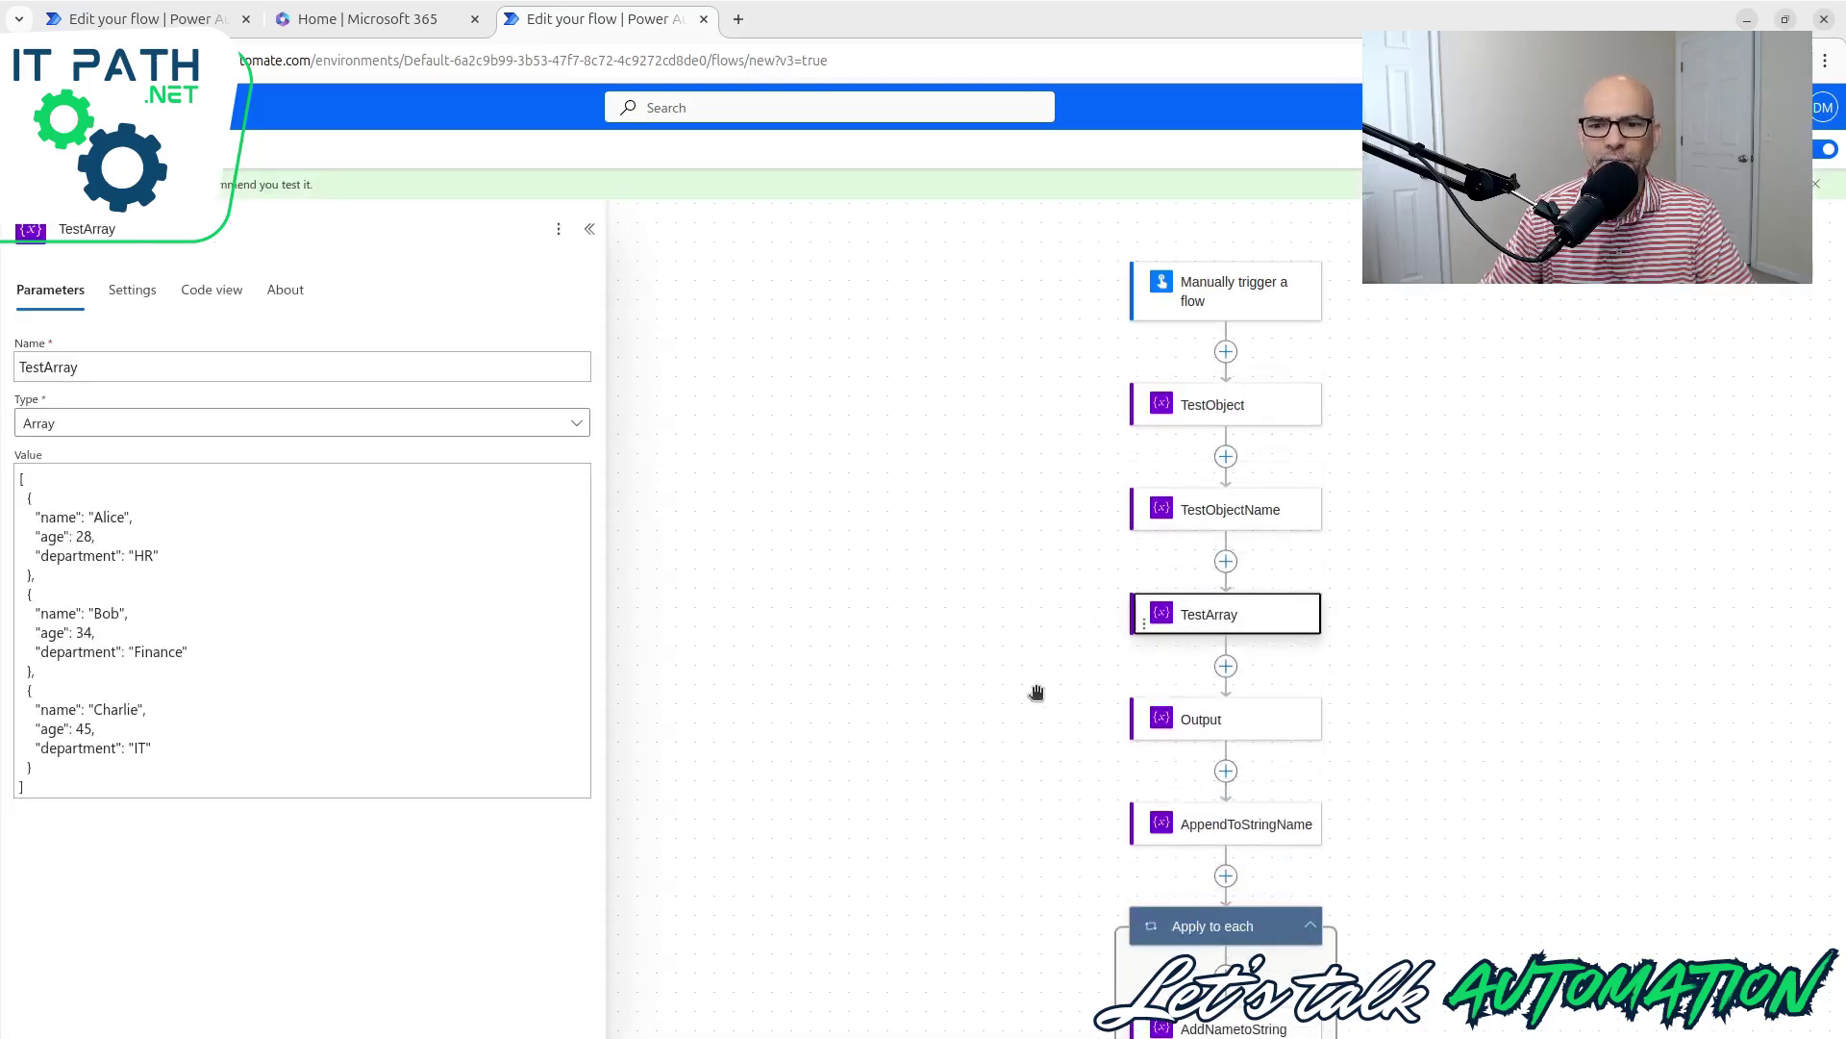
pyautogui.scroll(-2, 1471, 659)
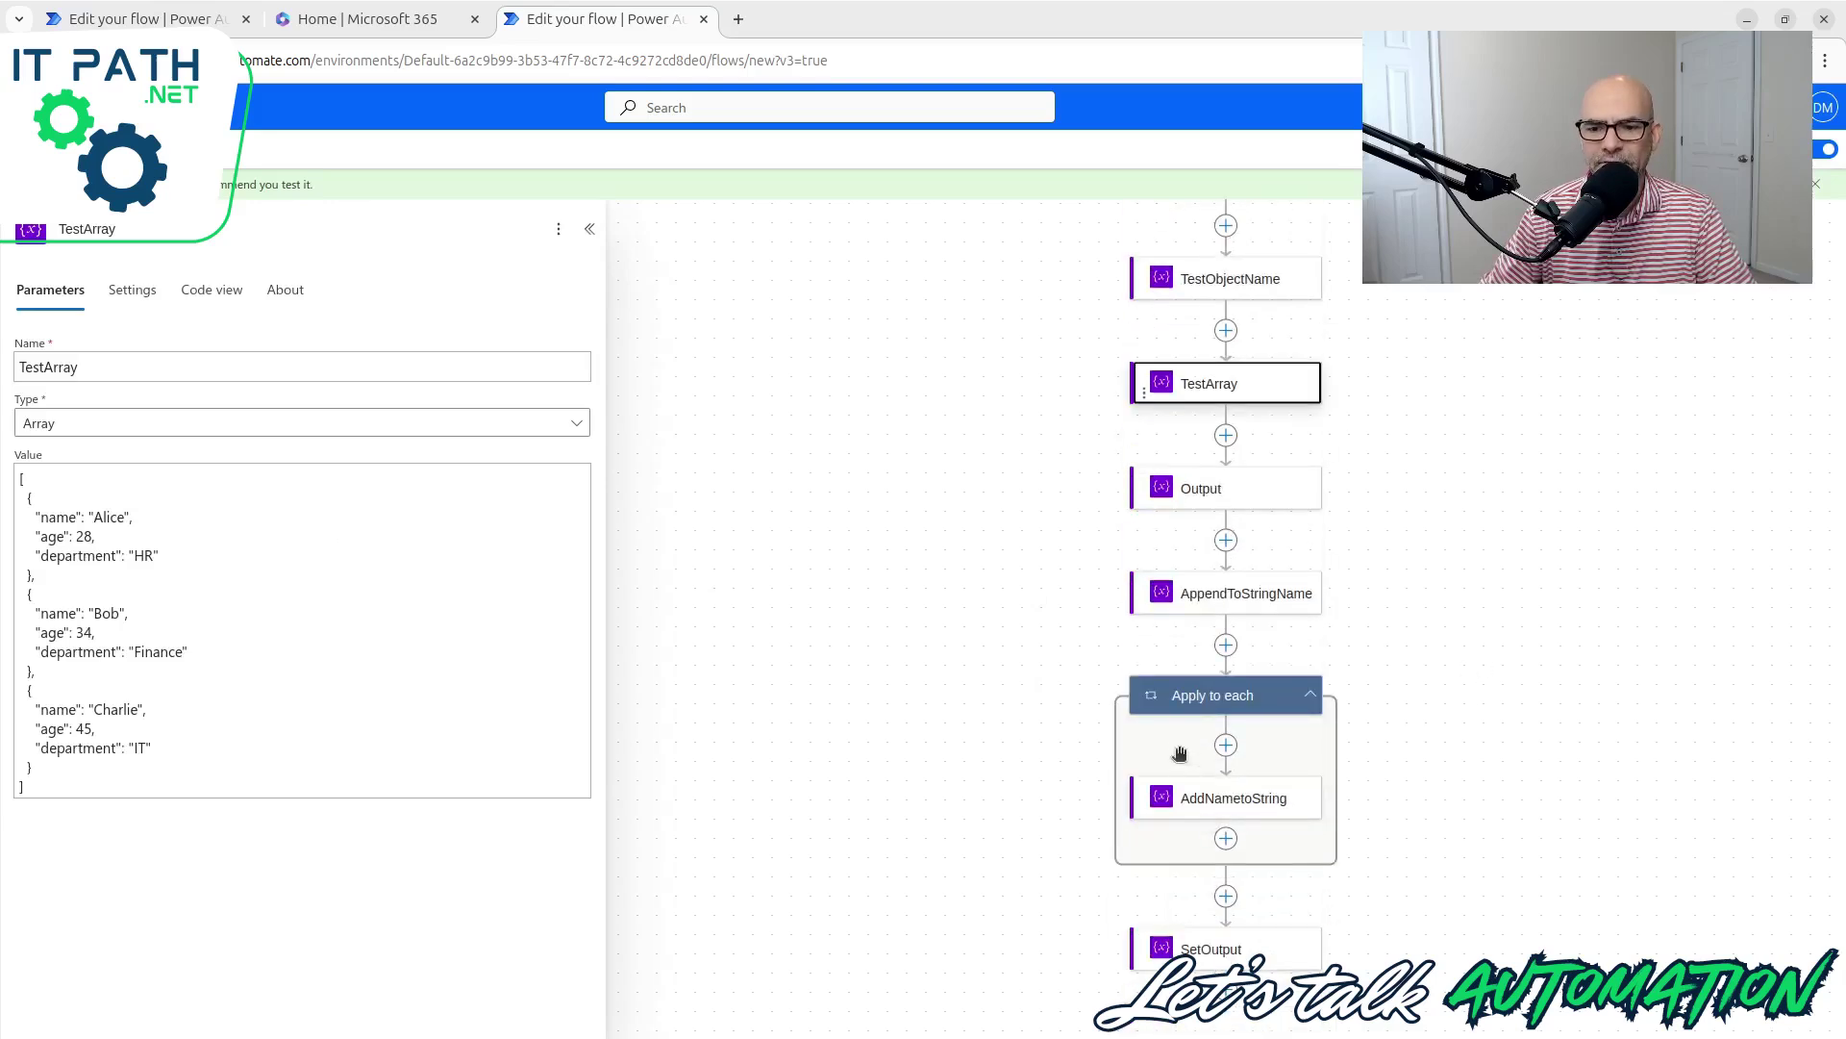
pyautogui.click(52, 770)
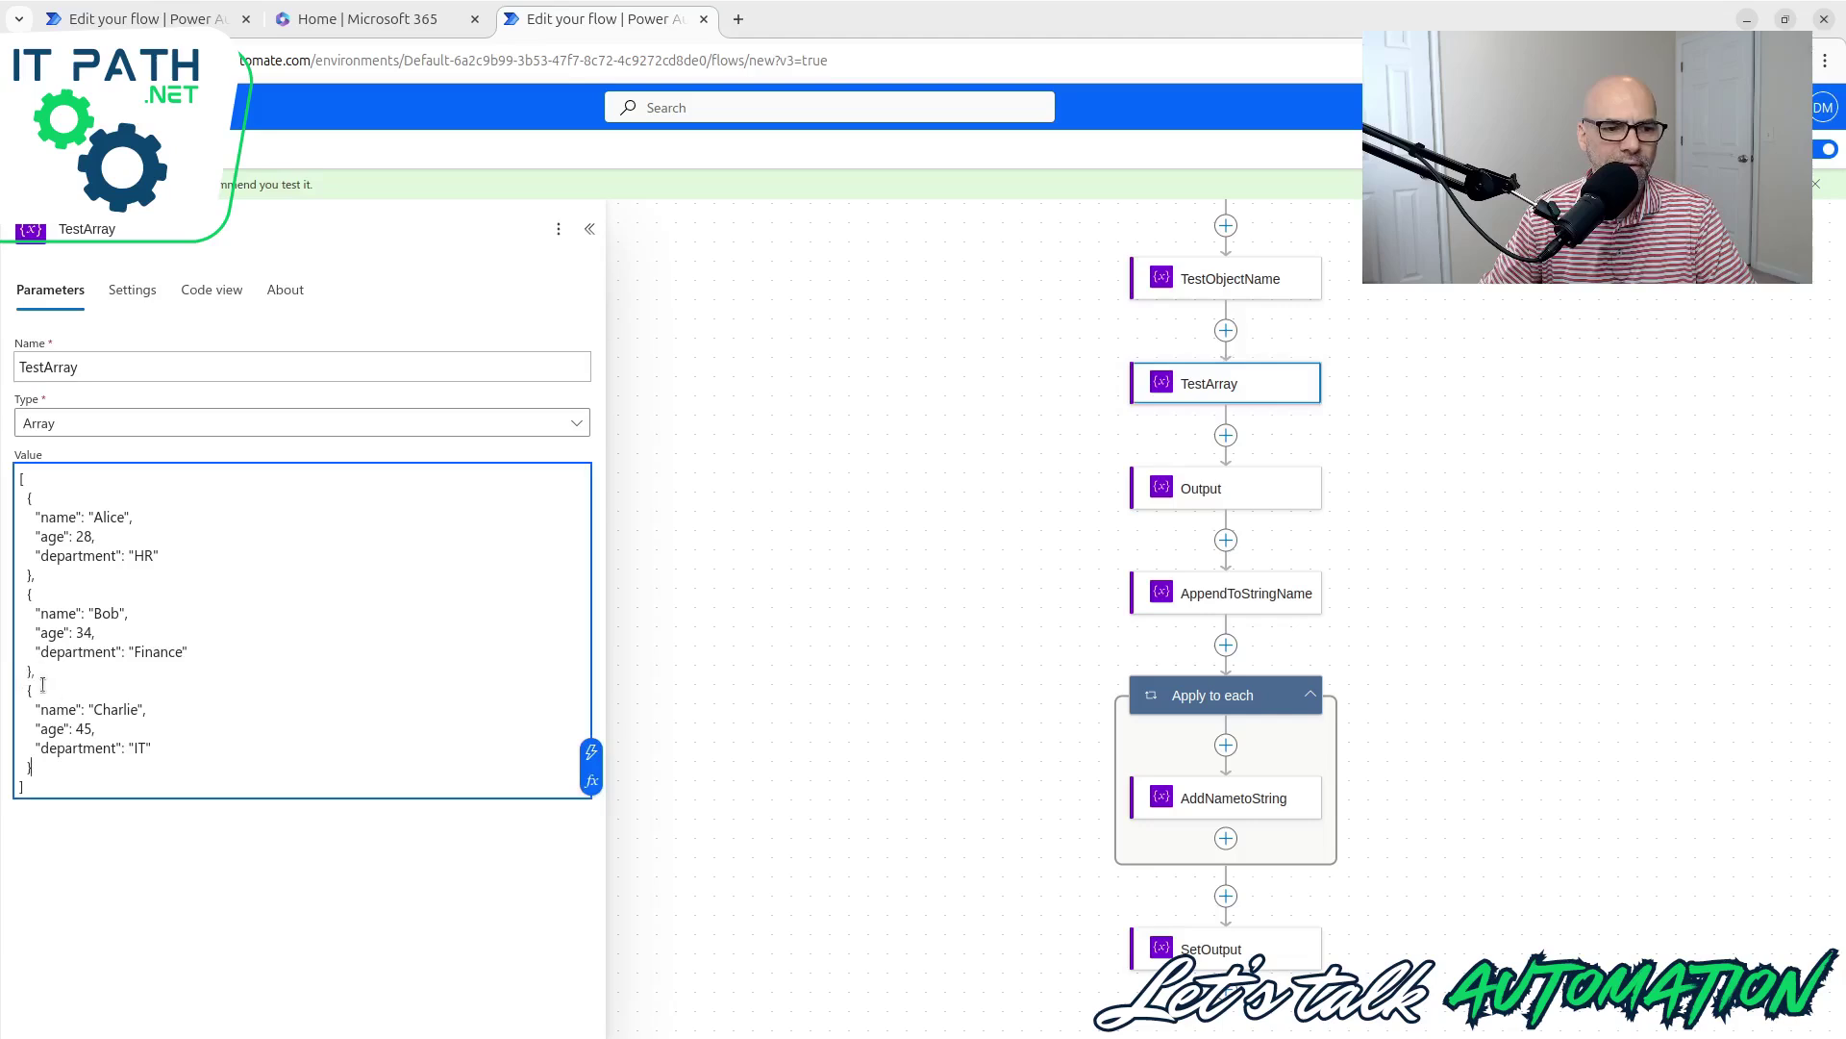
pyautogui.moveTo(31, 674); pyautogui.dragTo(9, 603)
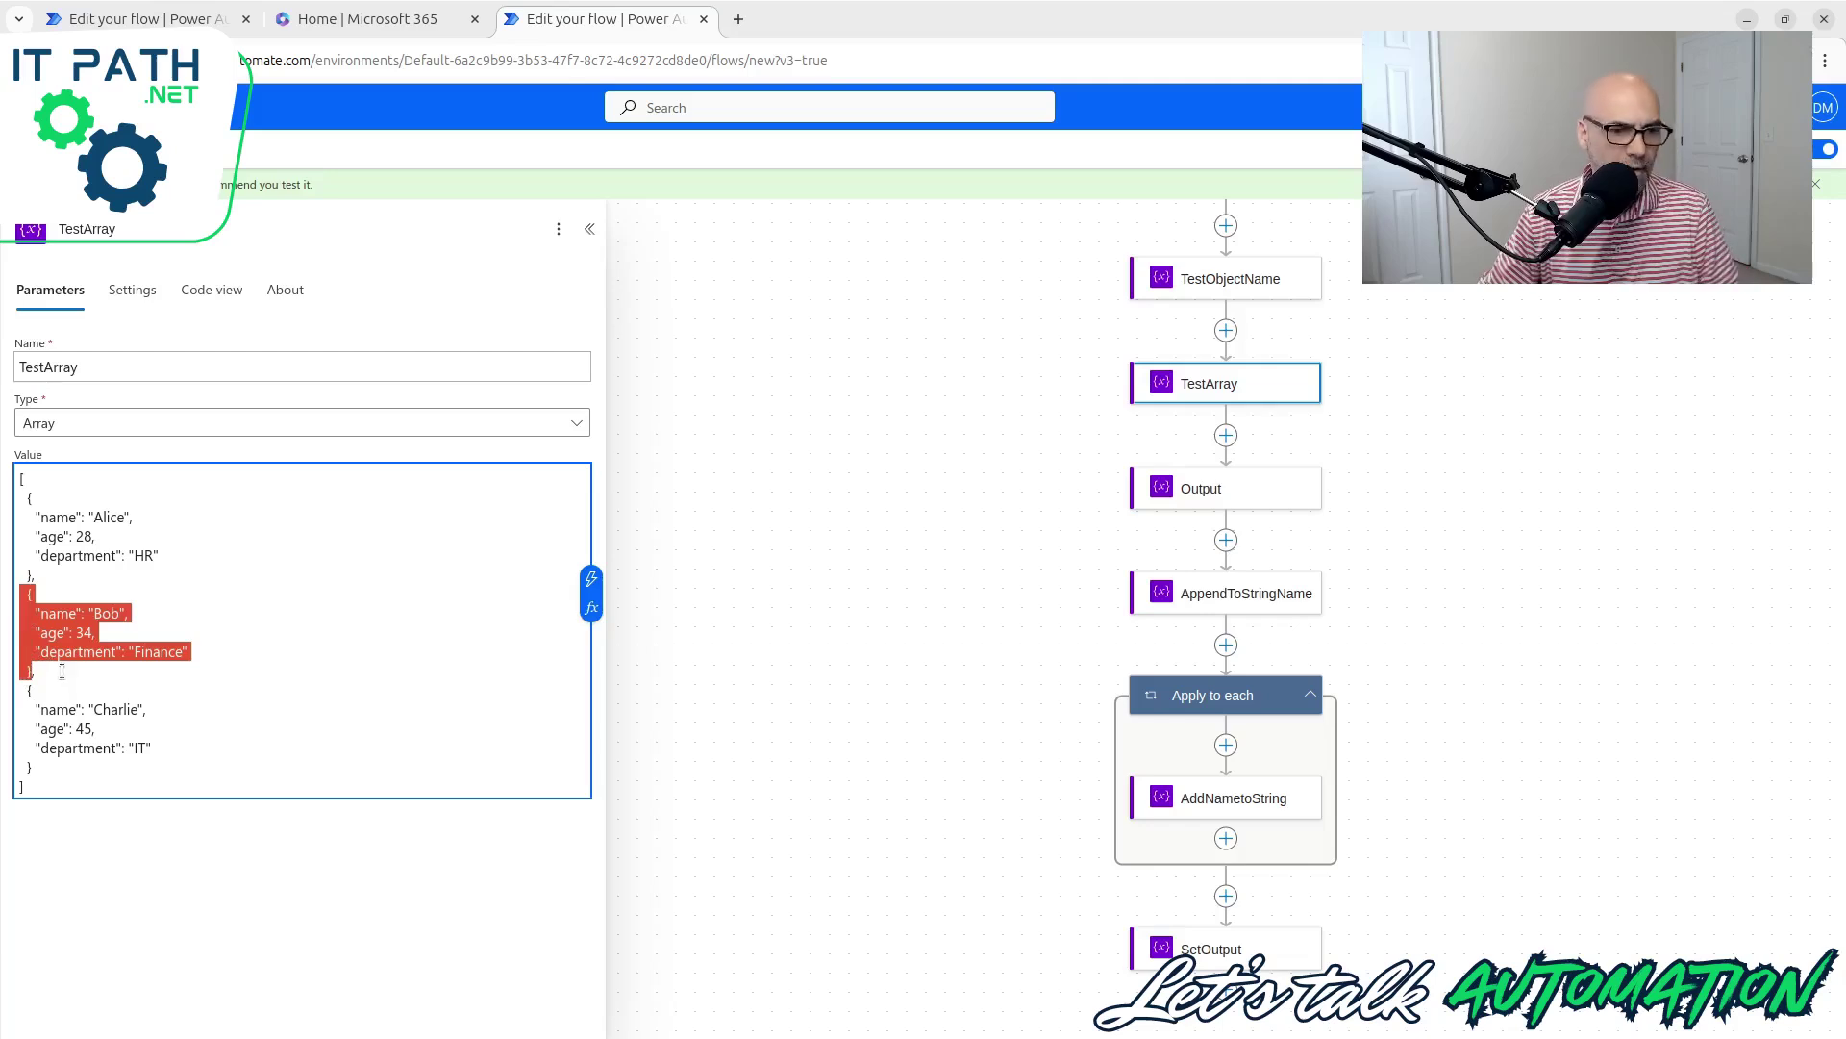
pyautogui.click(42, 631)
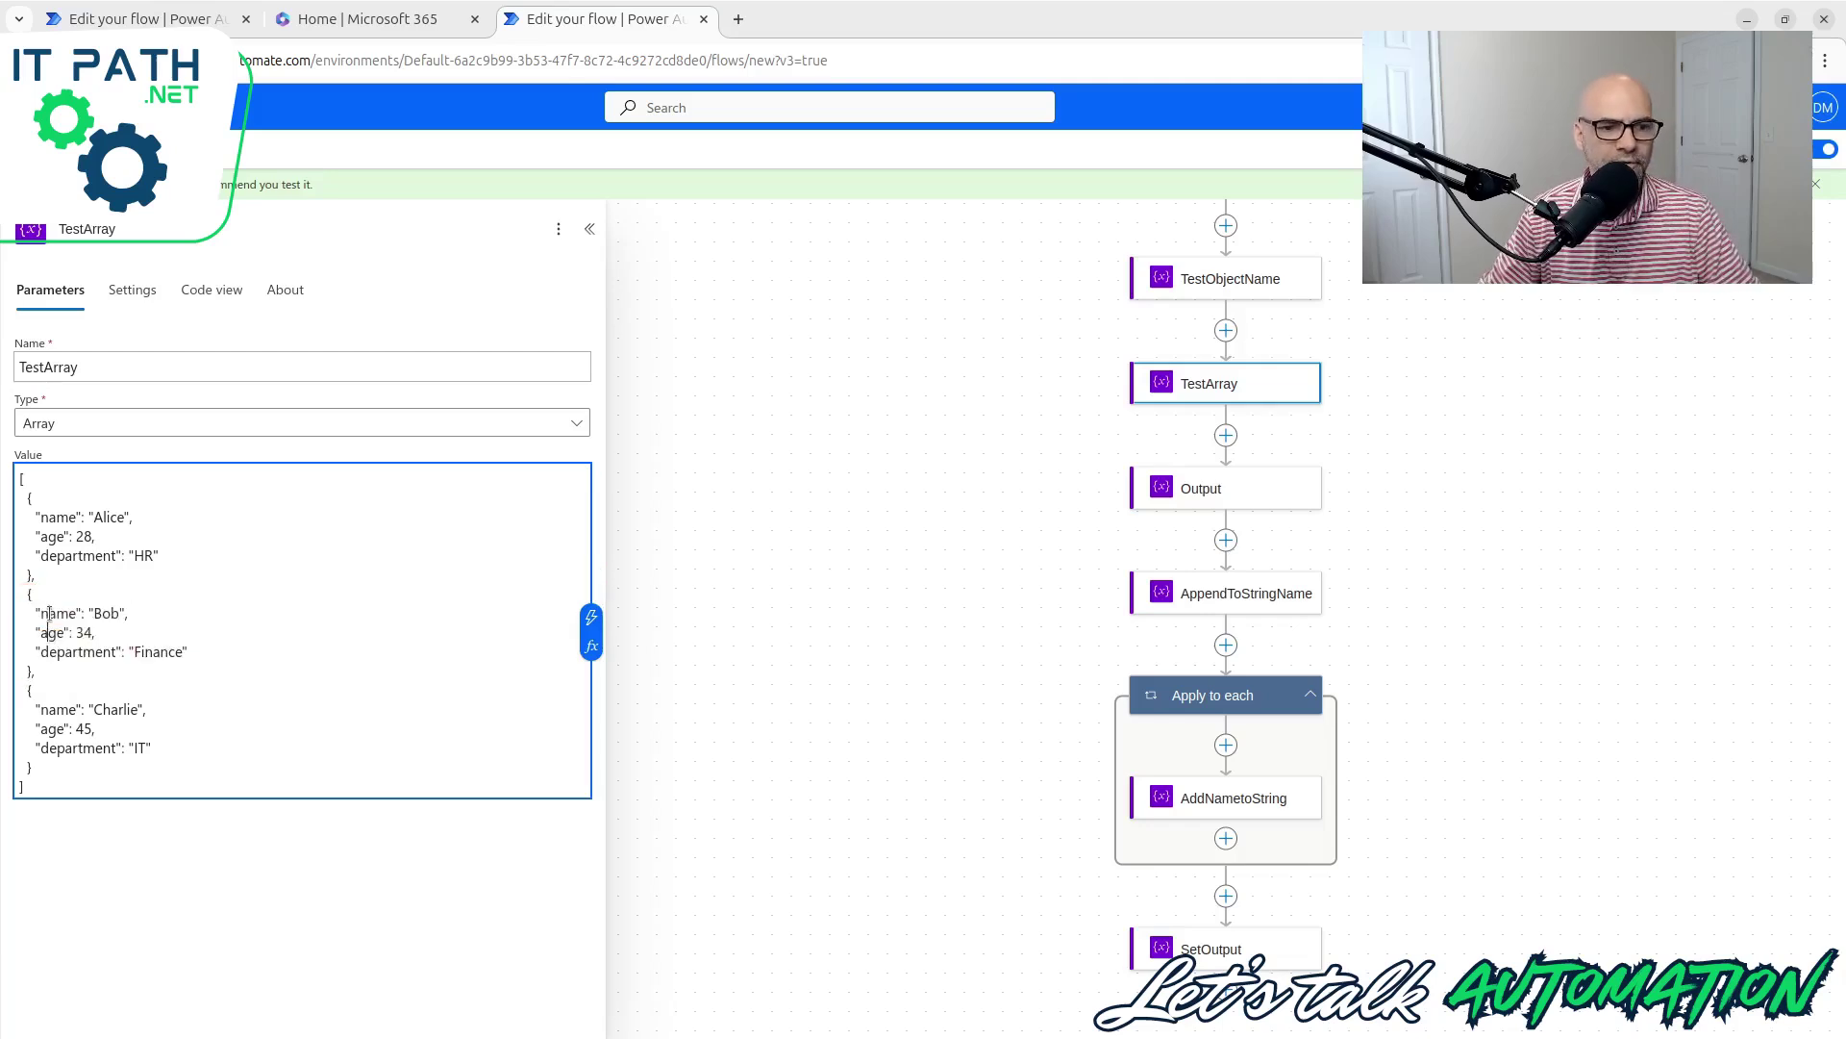
pyautogui.click(1227, 646)
# Step: Add an Append to array variable step on TestArray with the pasted Bob object, and save
pyautogui.click(1268, 630)
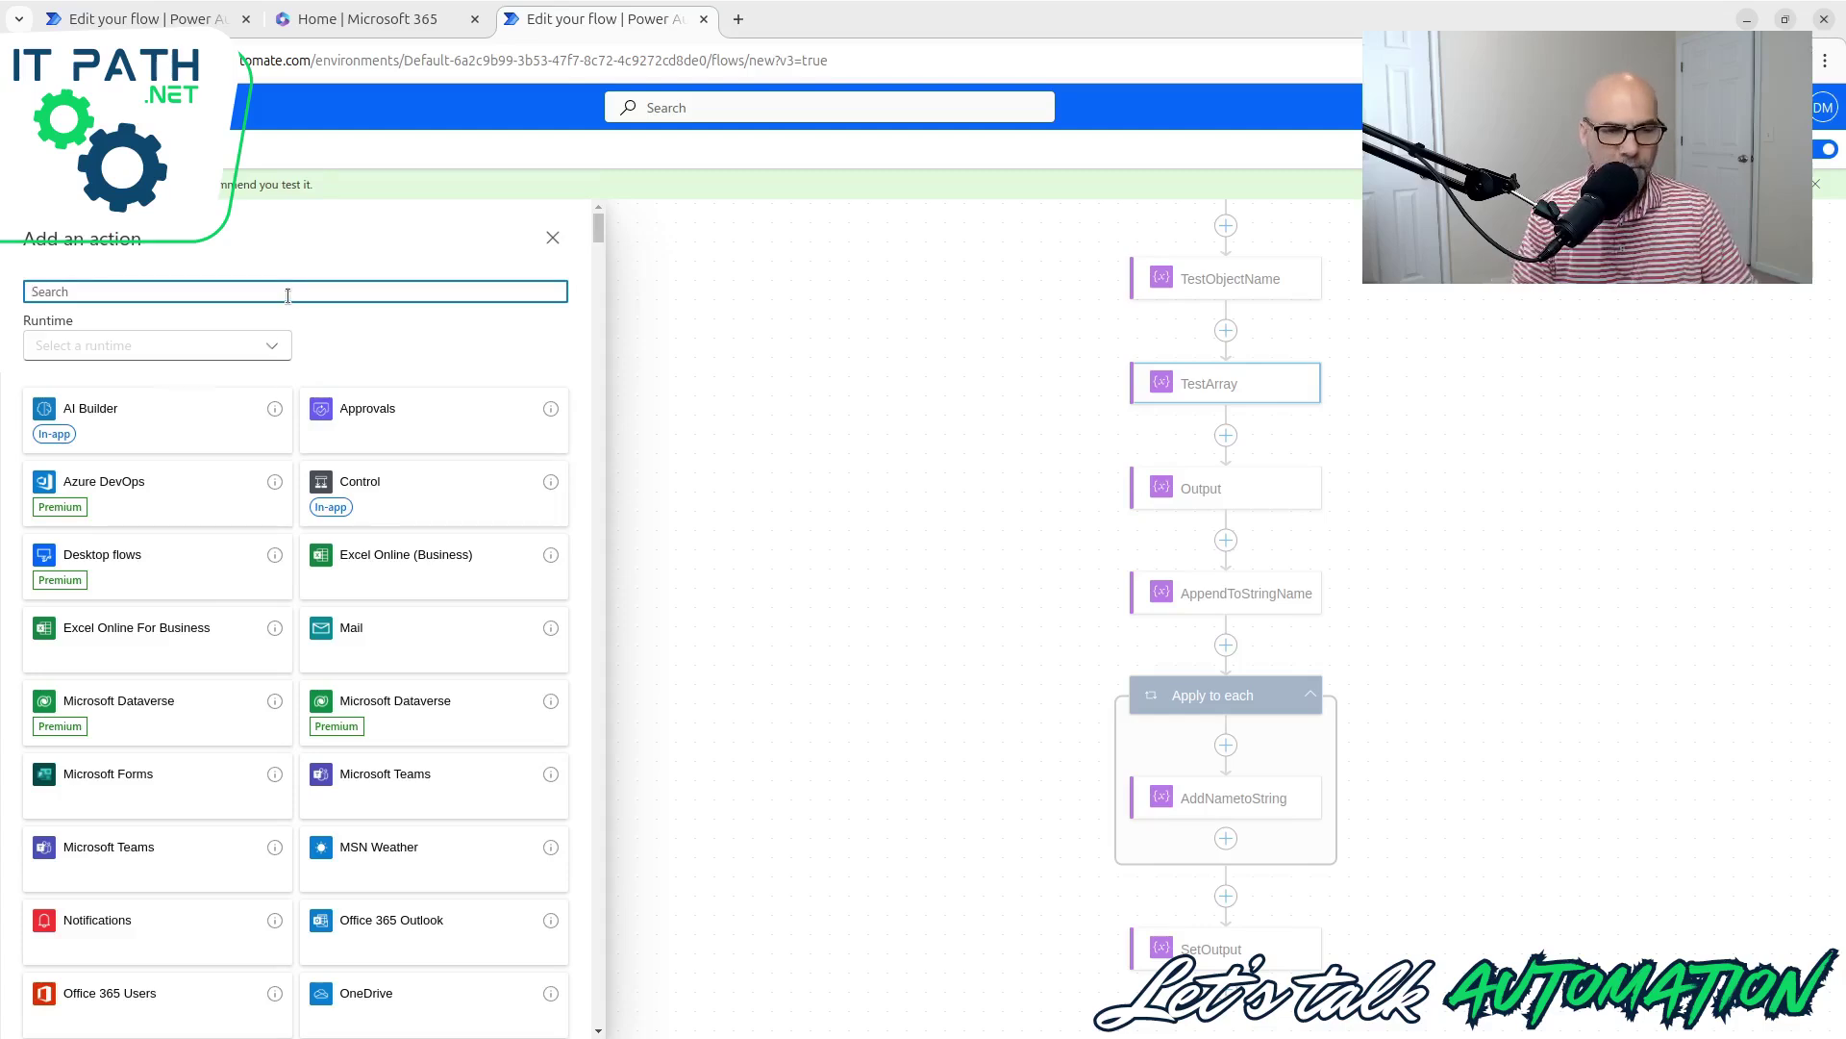
pyautogui.write('append')
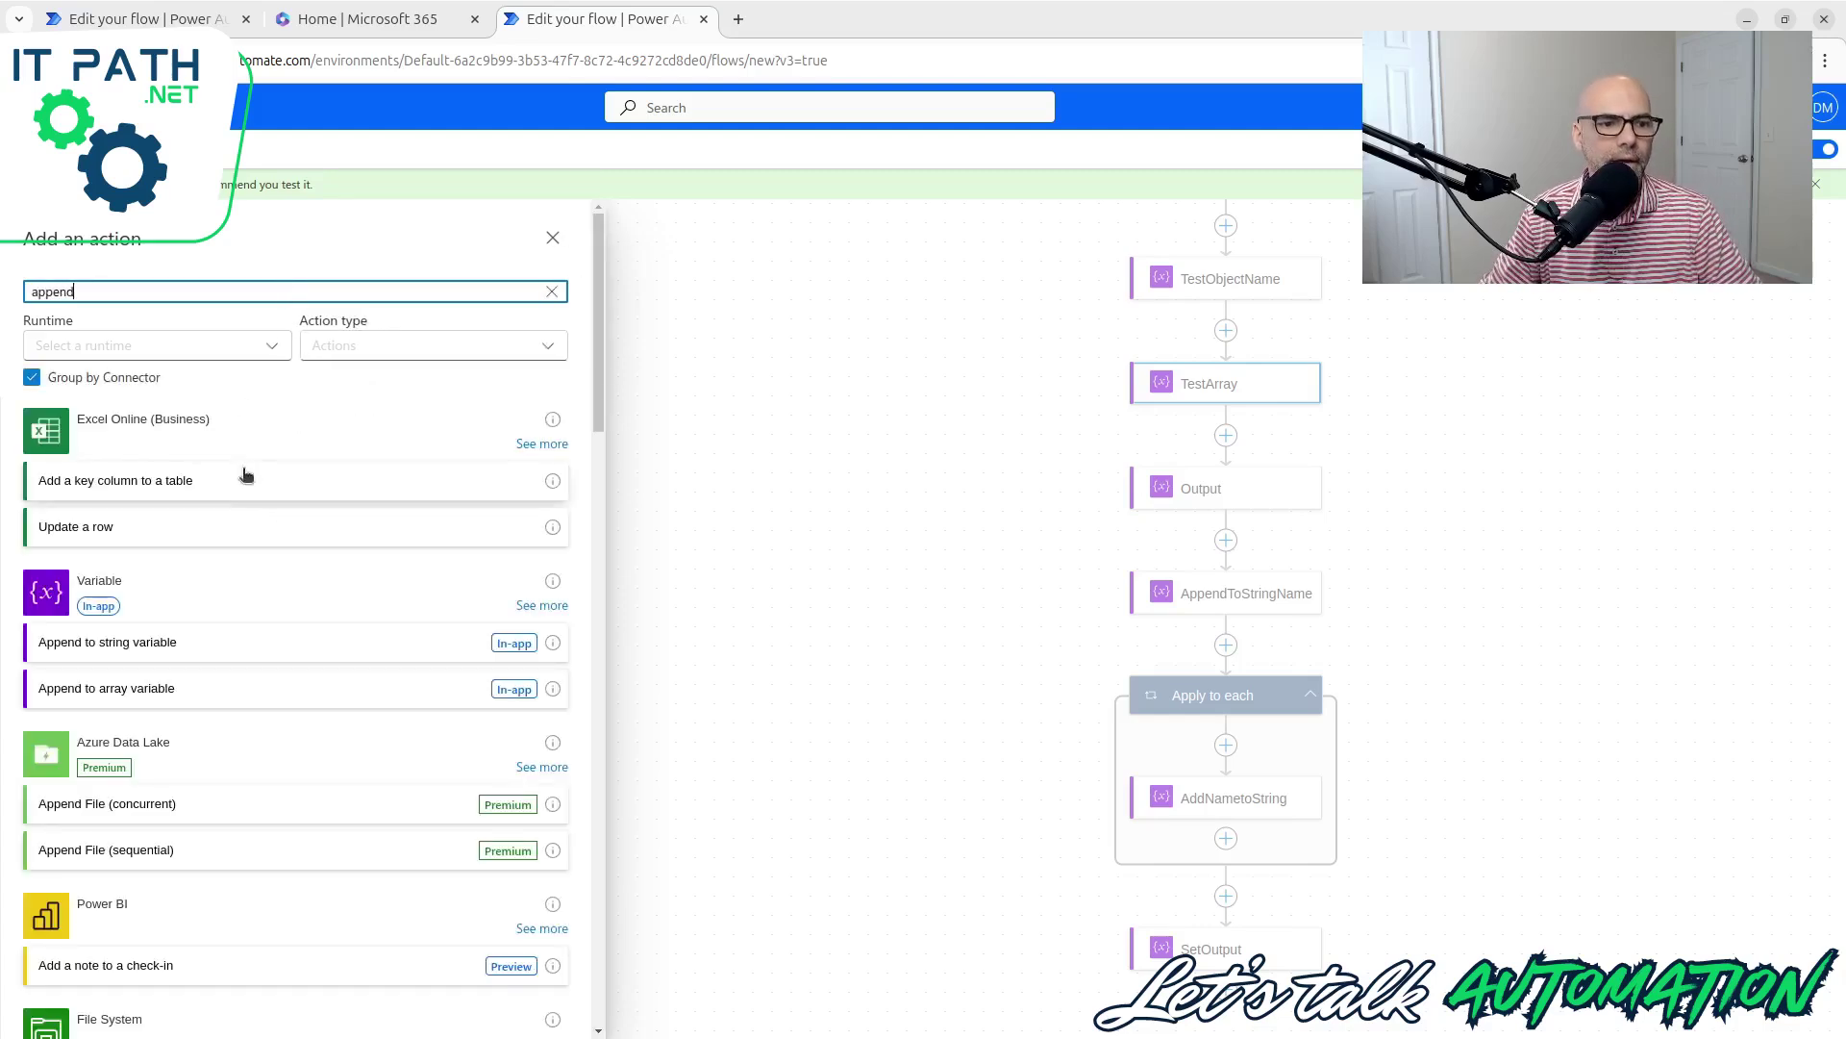
pyautogui.click(252, 688)
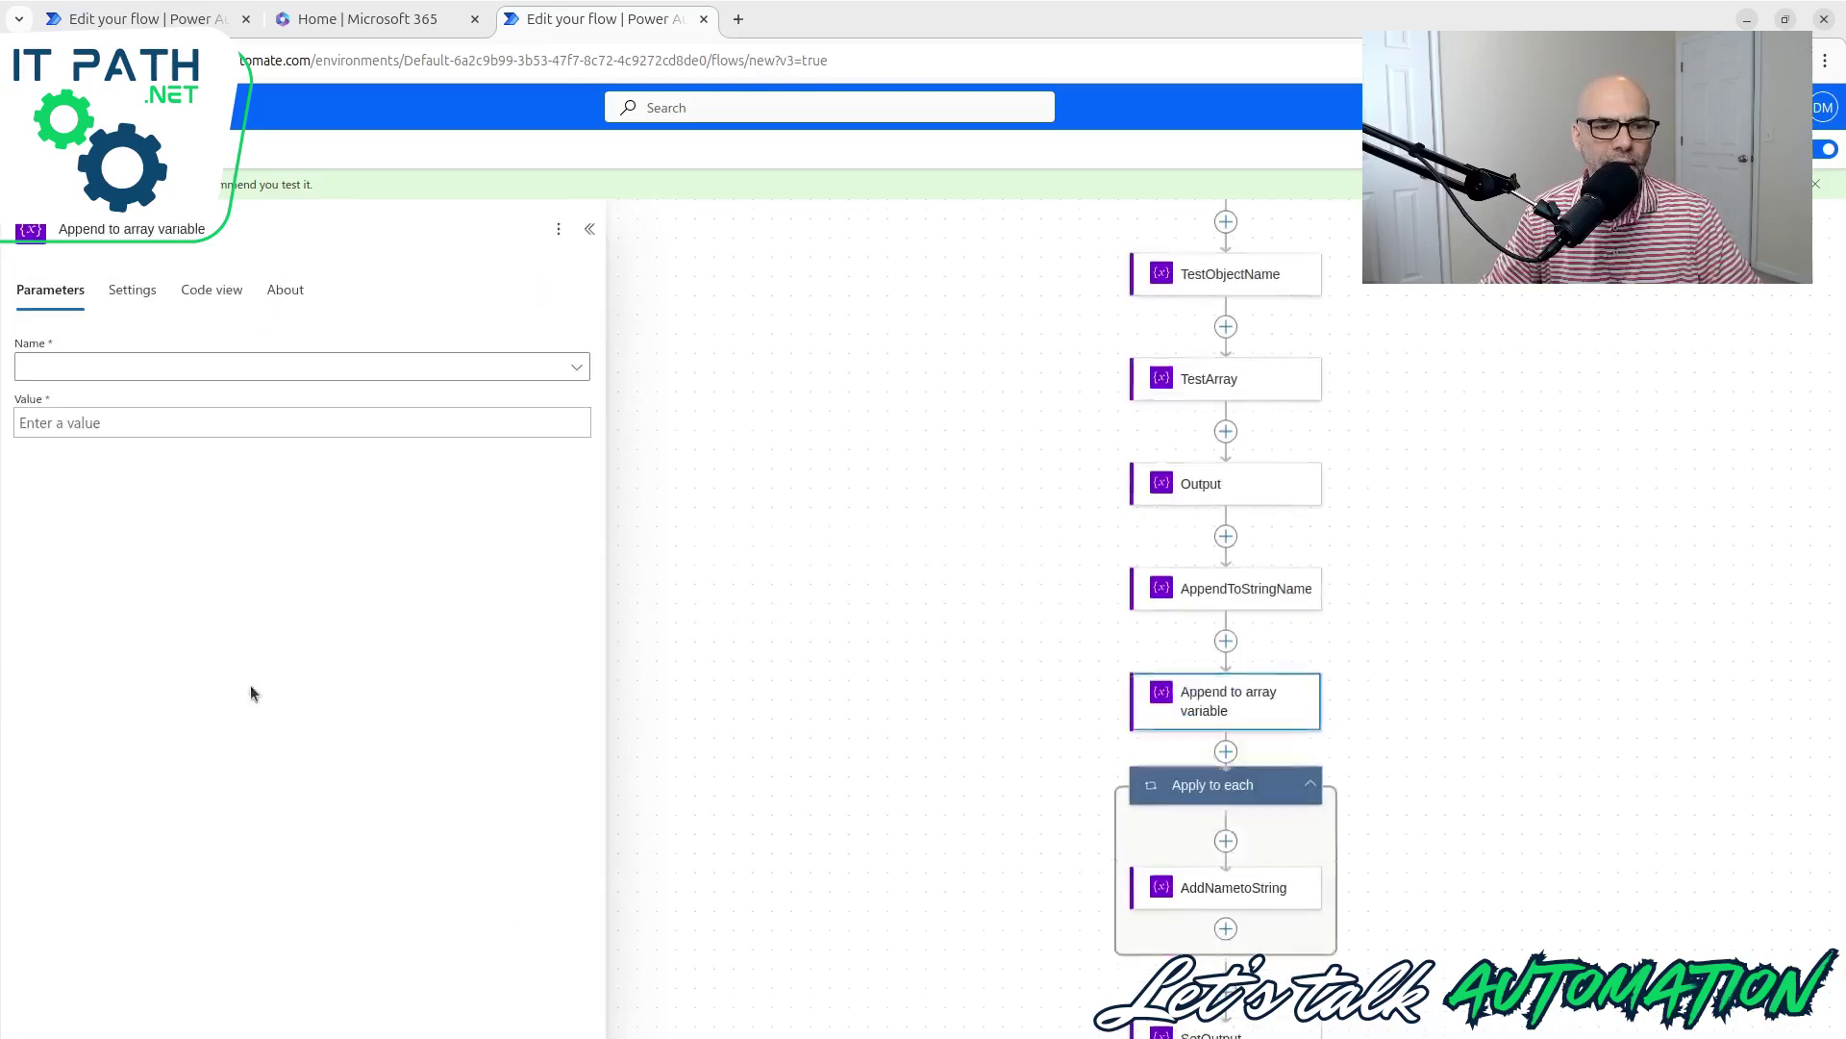
pyautogui.click(163, 367)
pyautogui.click(170, 396)
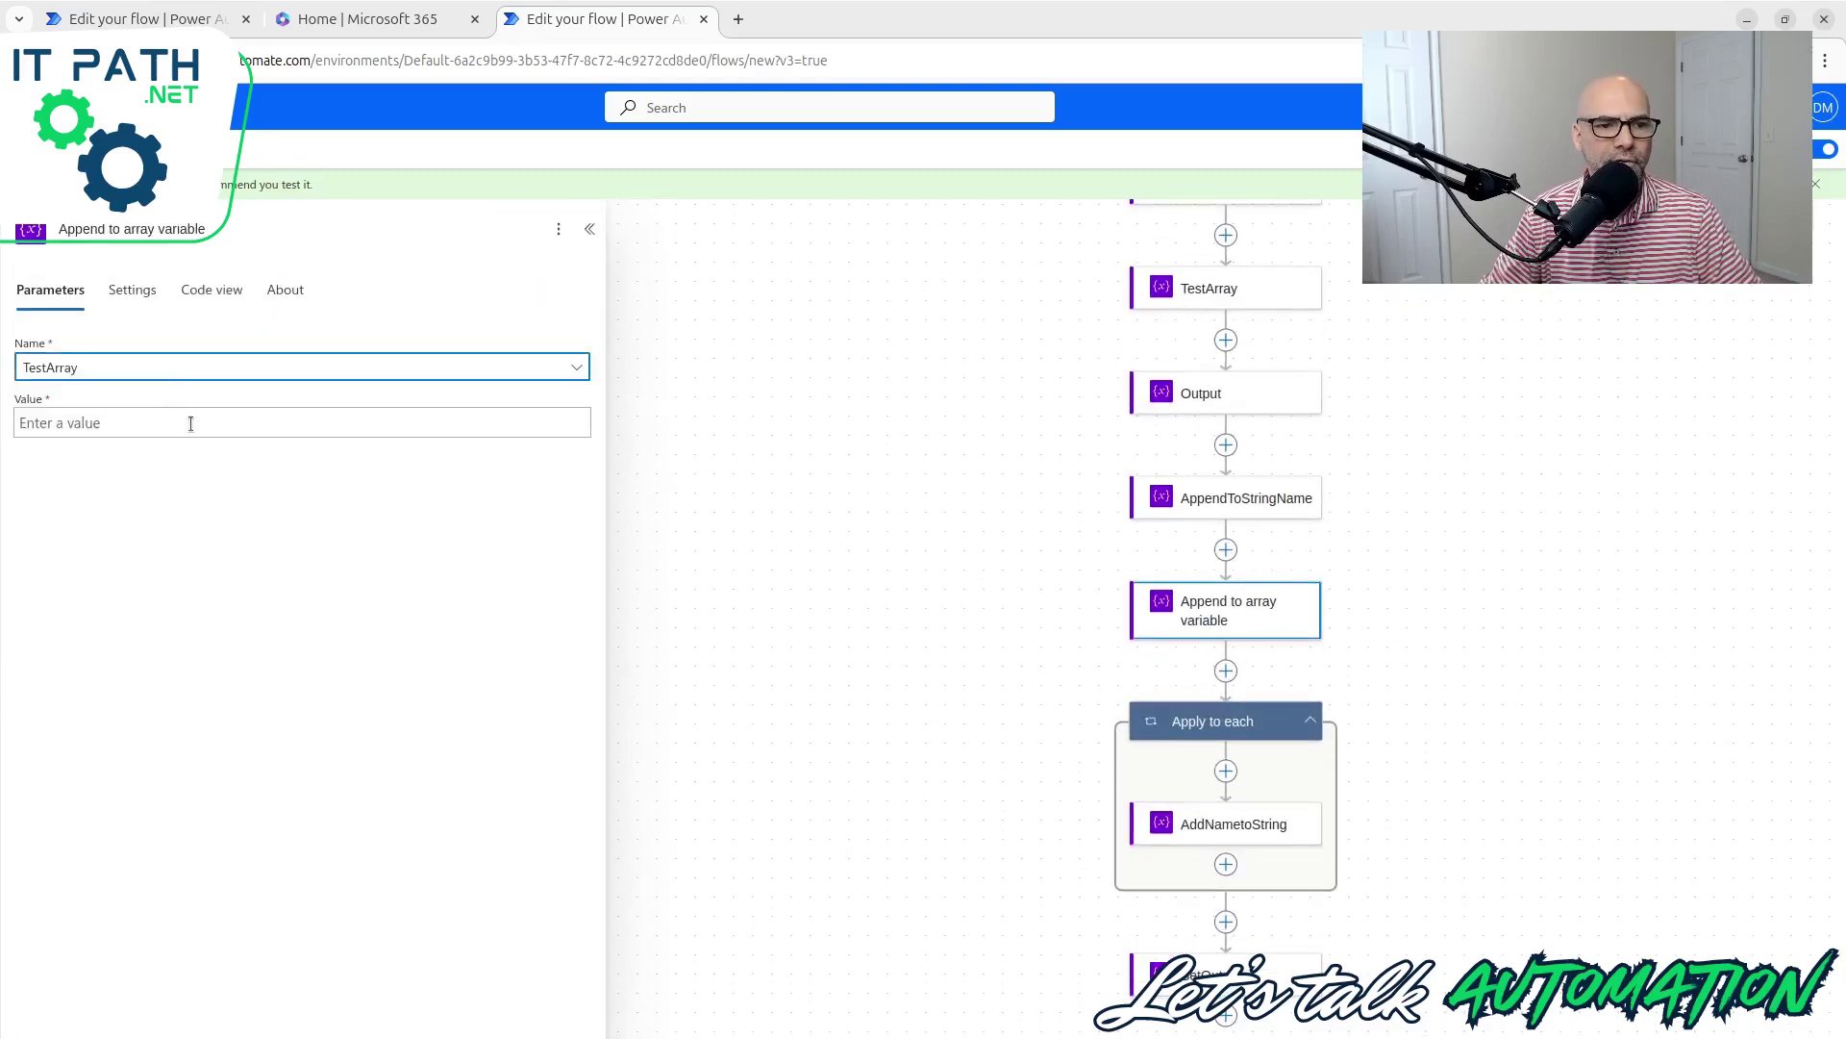
pyautogui.click(190, 424)
pyautogui.write('{   "name": "Bob",   "age": 34,   "department": "Finance" }')
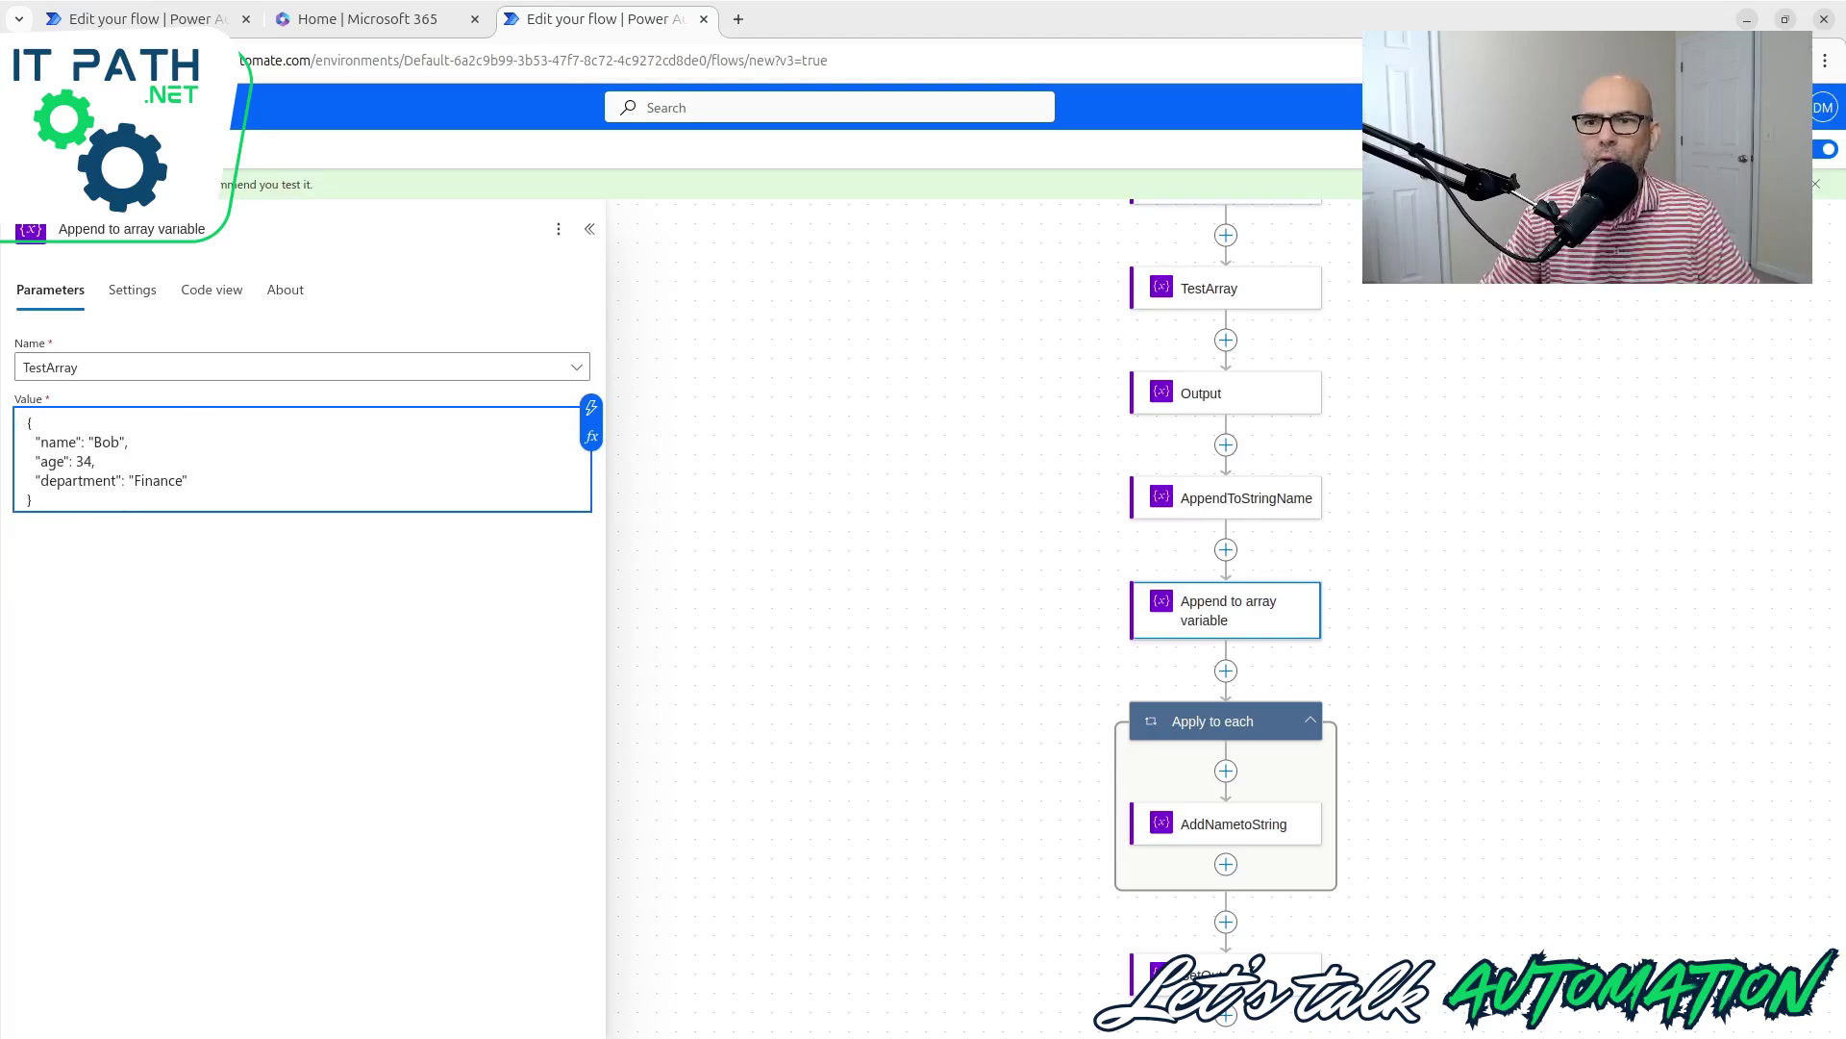
pyautogui.hotkey('ctrl', 's')
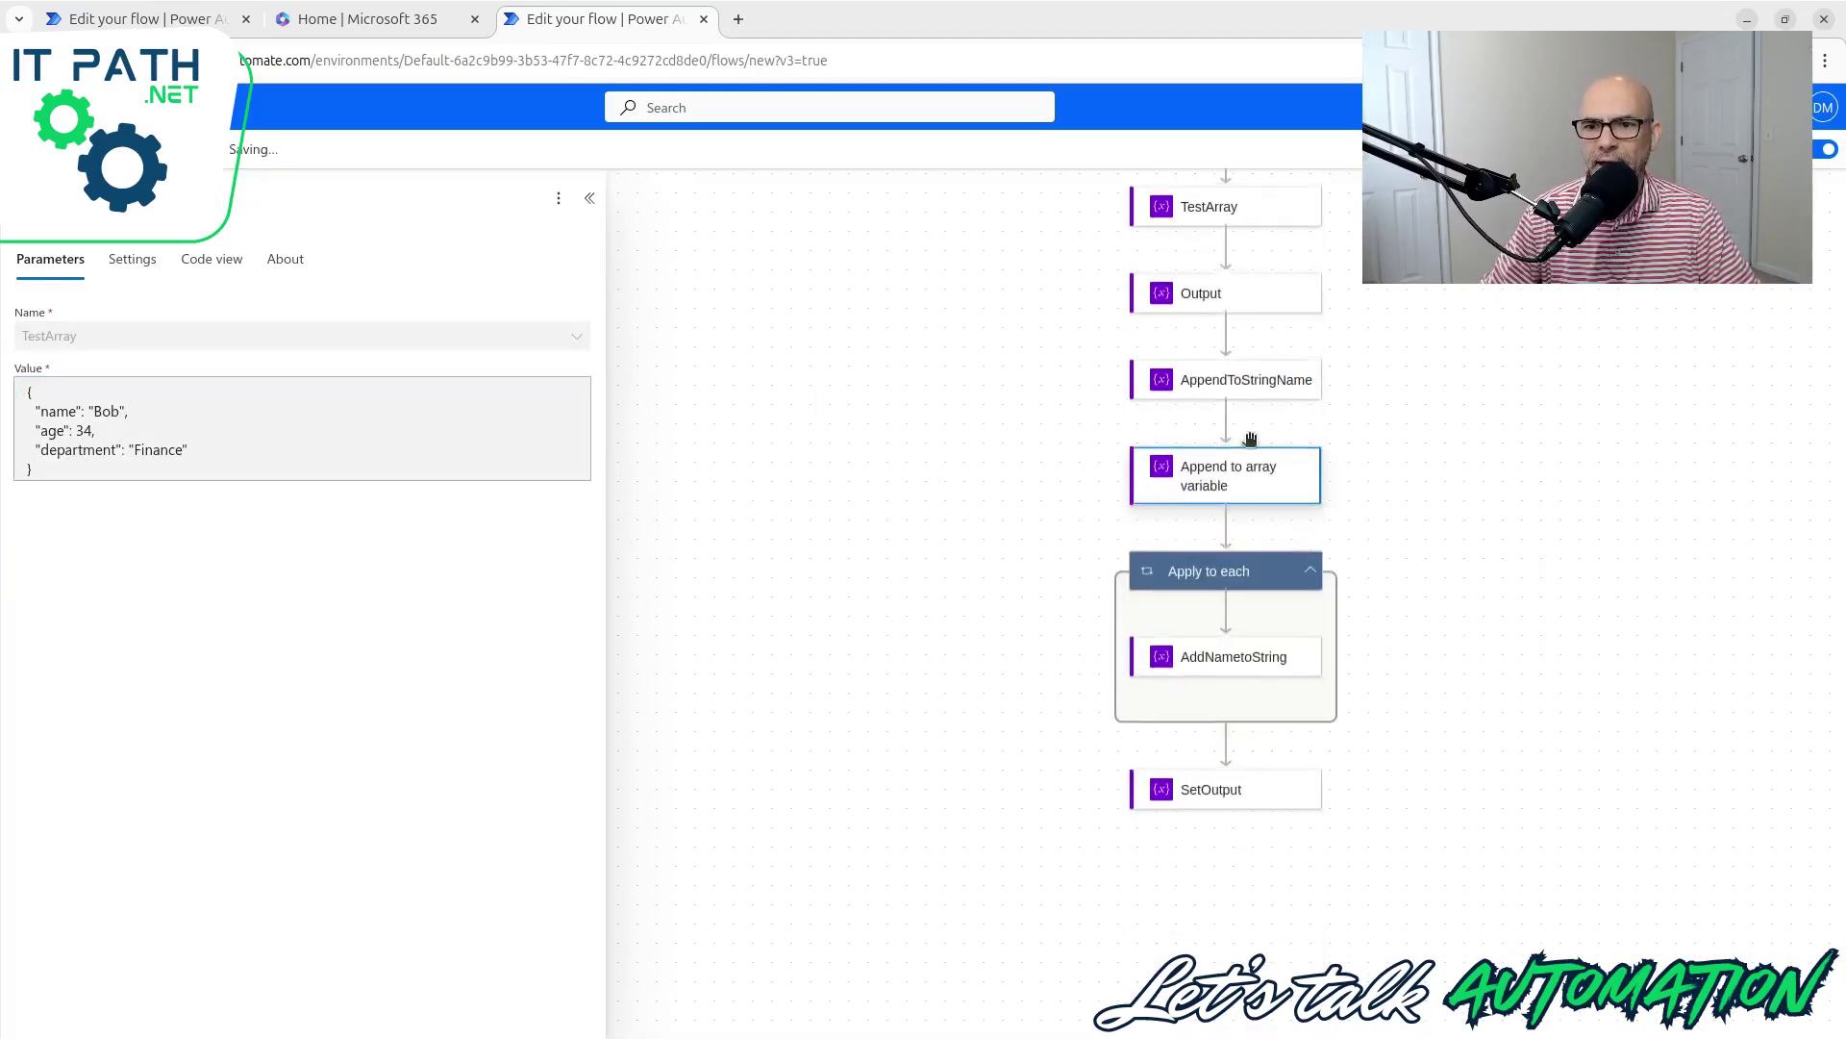
# Step: Review TestArray's original values, the new append step, and the loop's TestArray input
pyautogui.scroll(2, 1285, 445)
pyautogui.click(1172, 439)
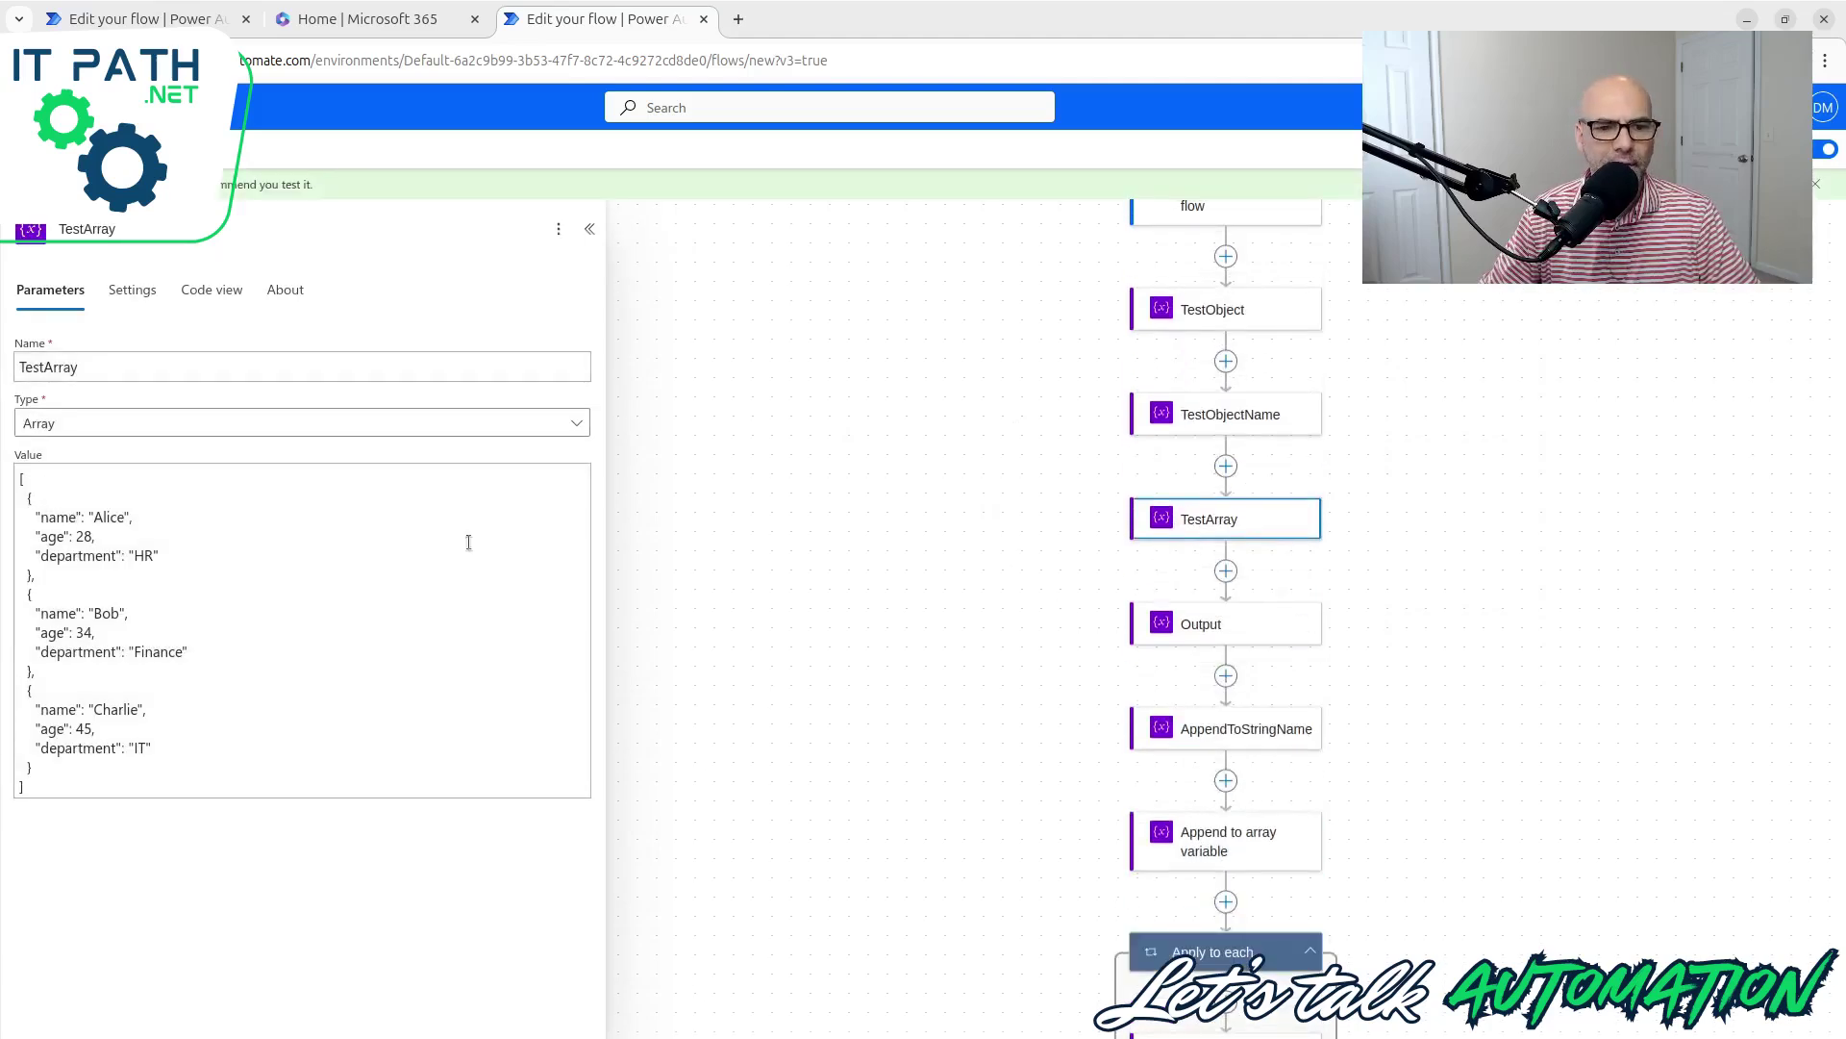
pyautogui.click(1217, 850)
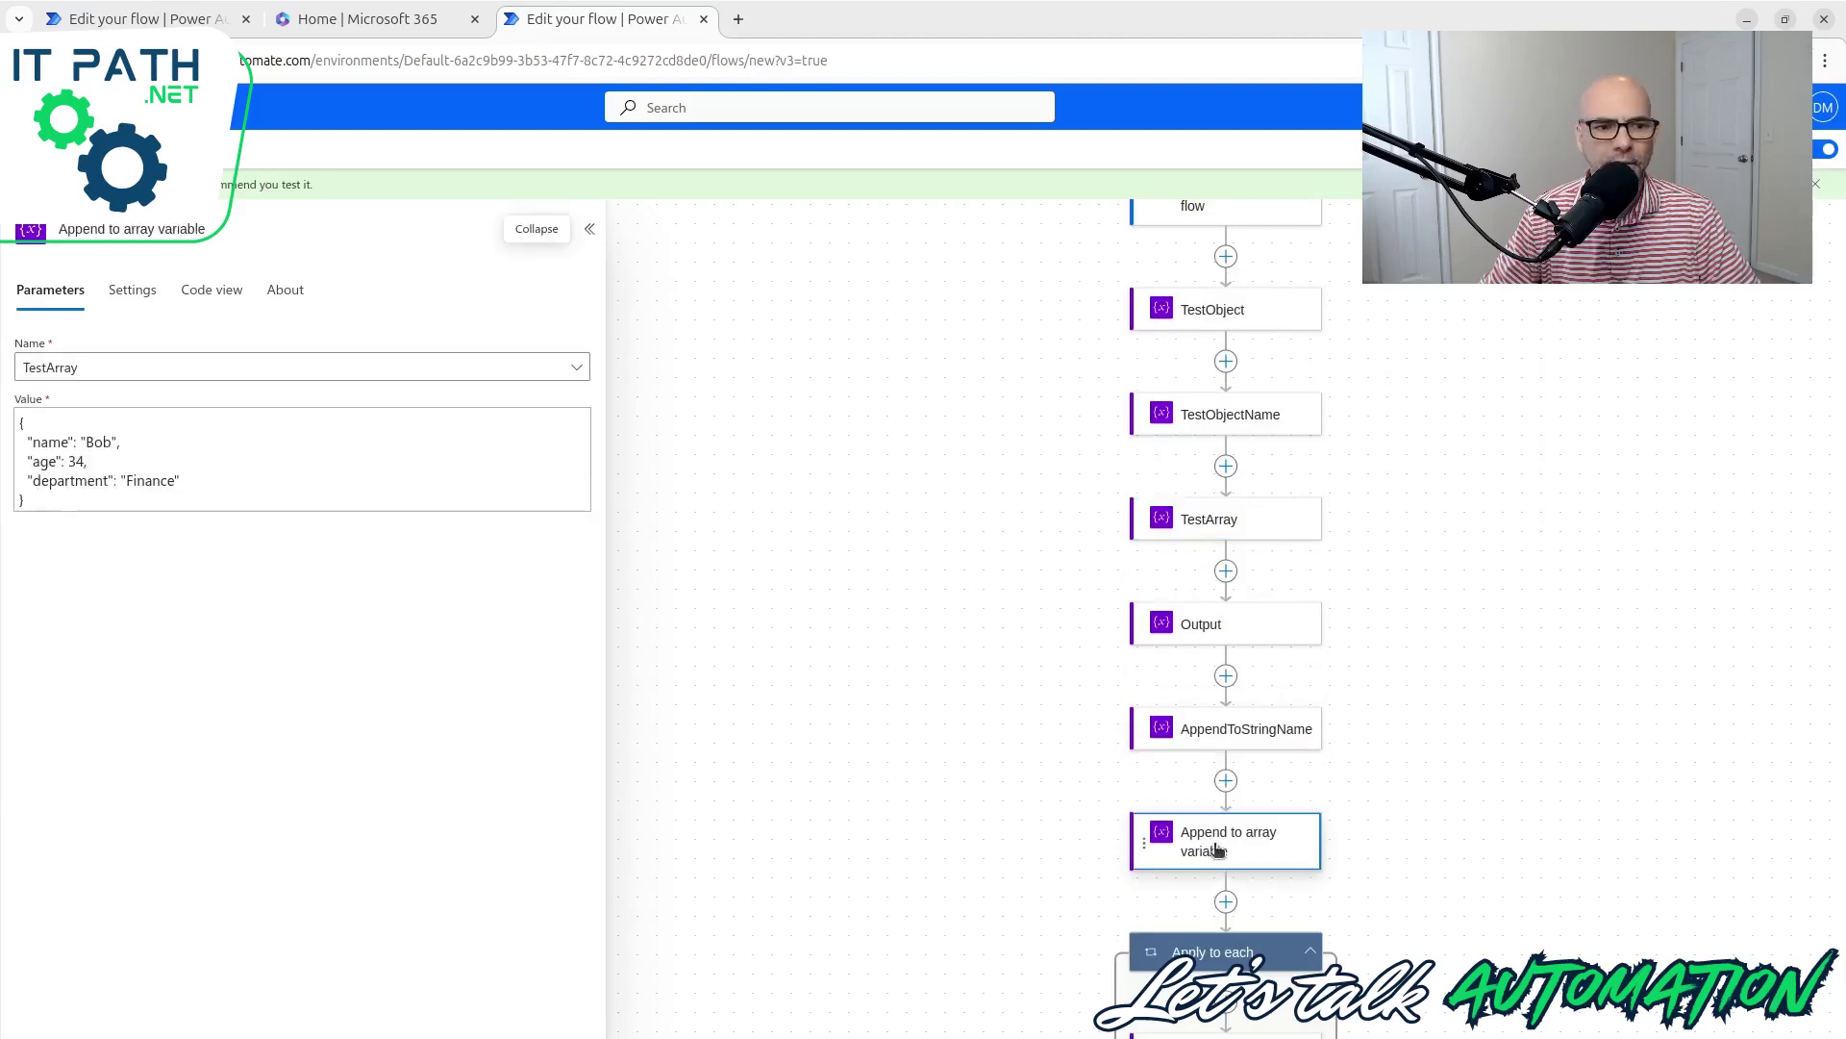
pyautogui.scroll(-1, 1657, 618)
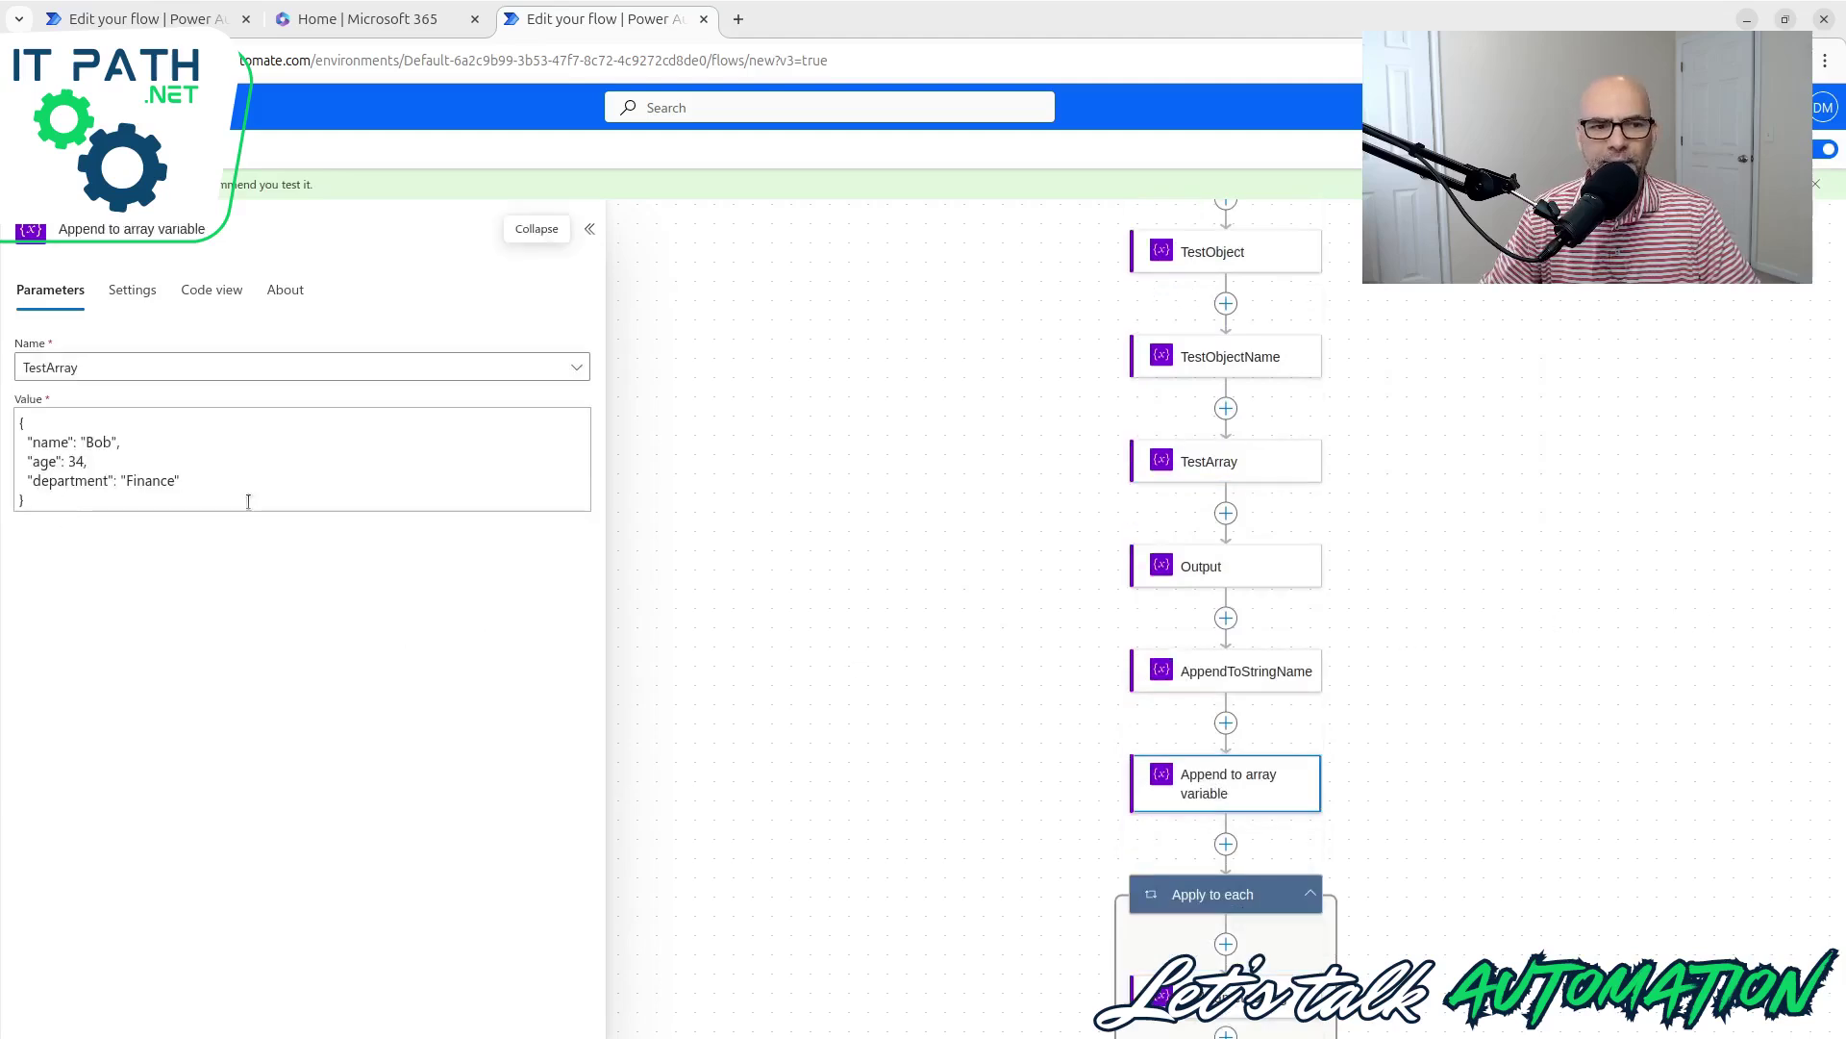
pyautogui.scroll(-3, 1273, 729)
pyautogui.click(1250, 731)
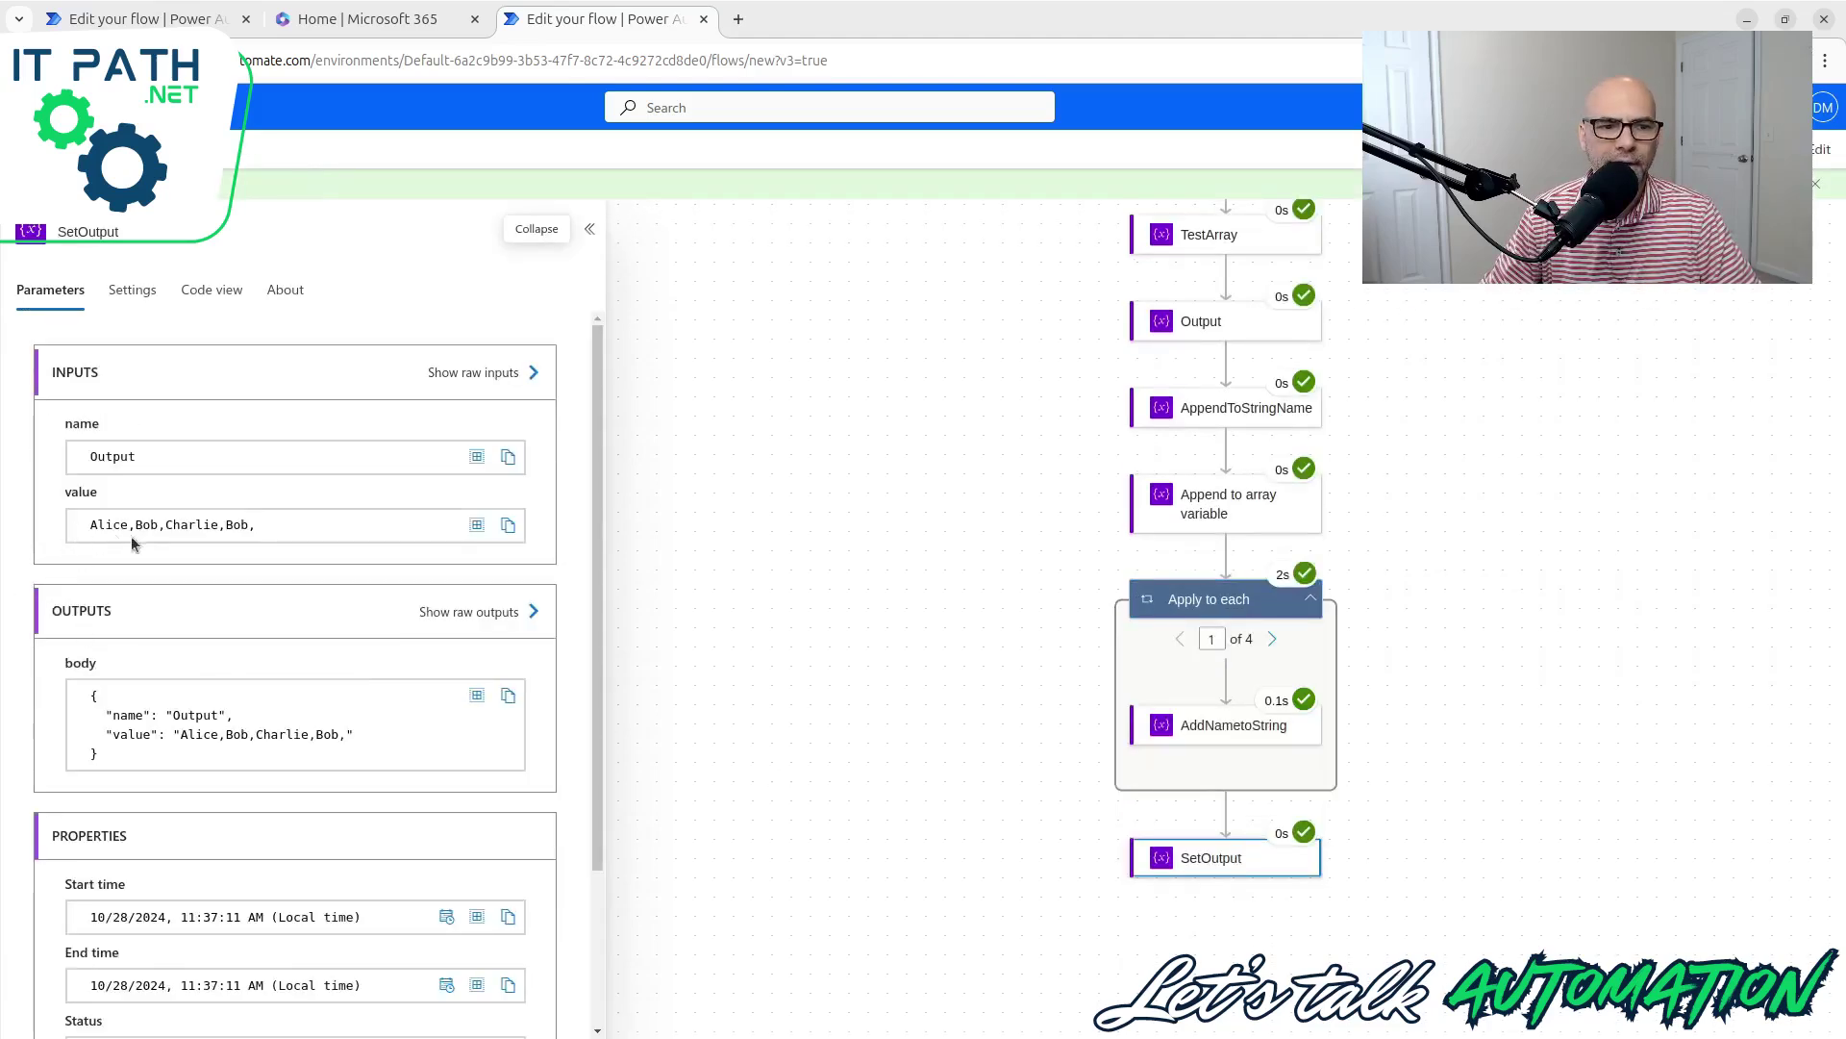
# Step: Confirm Output reads 'Alice,Bob,Charlie,Bob,' and check the append step's run details
pyautogui.moveTo(226, 524); pyautogui.dragTo(240, 524)
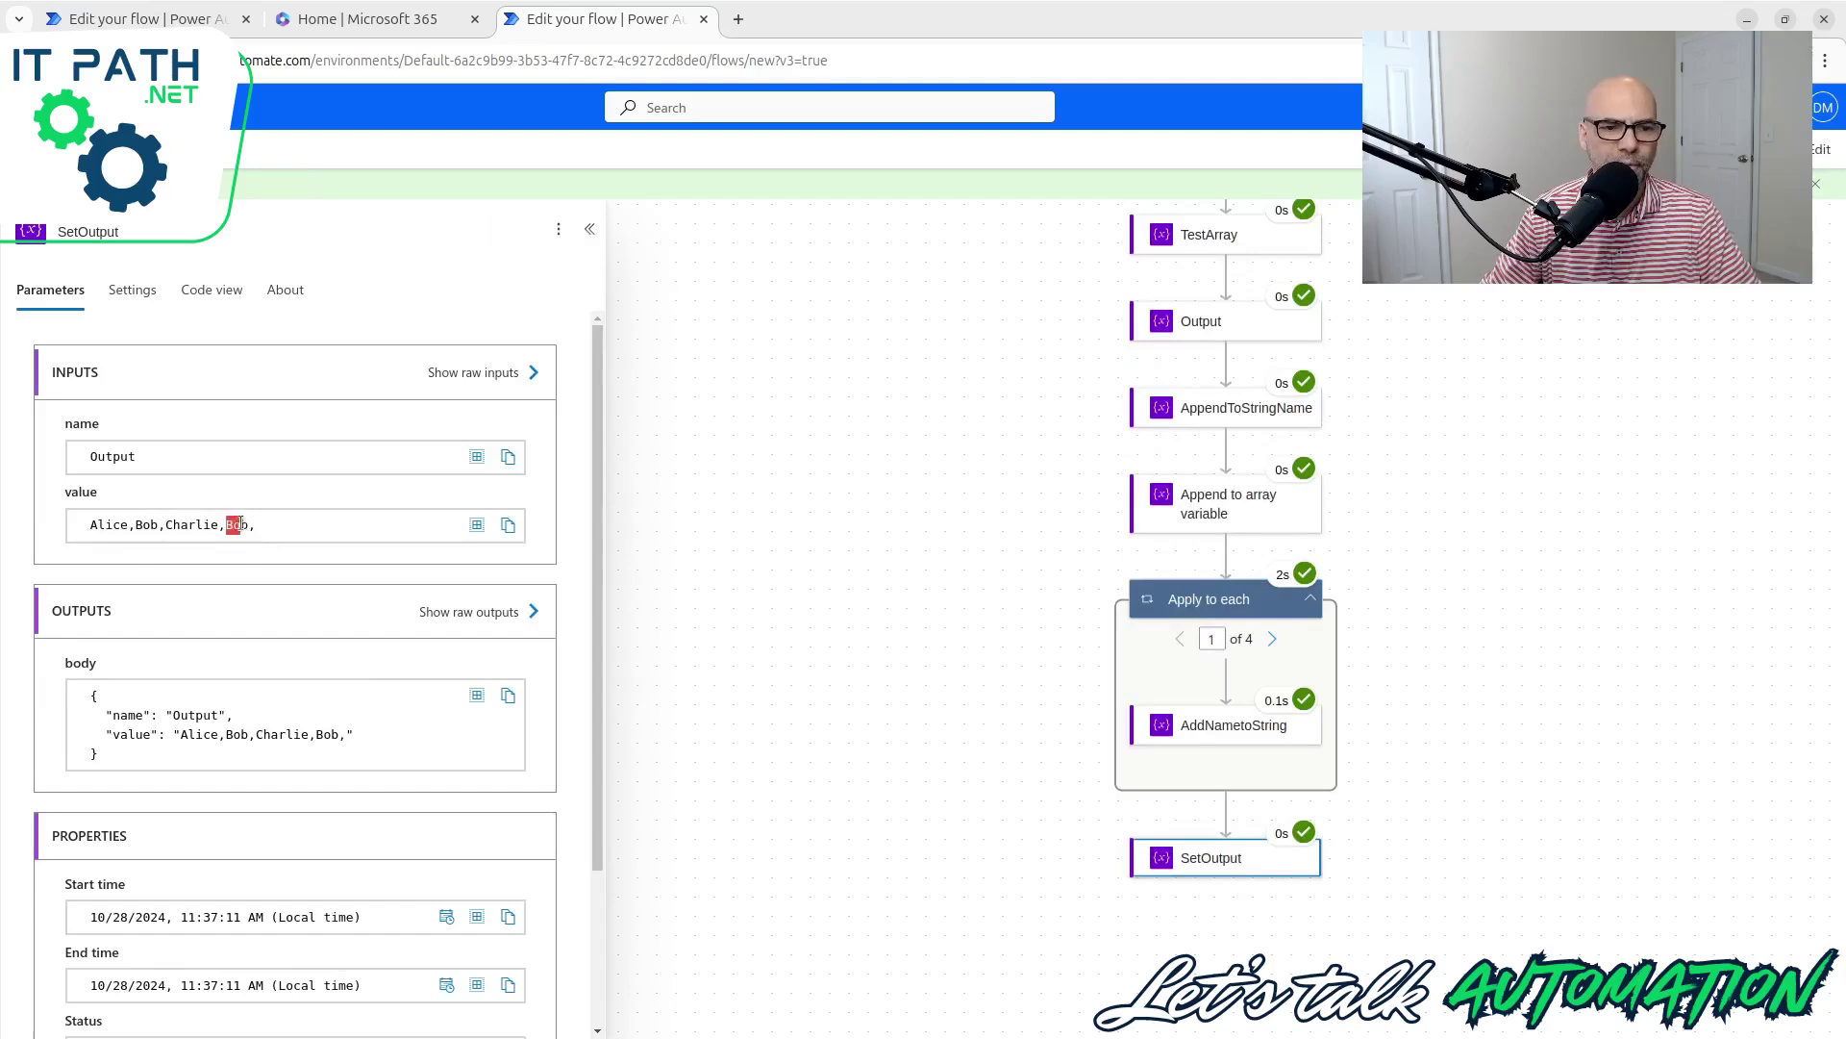
pyautogui.click(1190, 480)
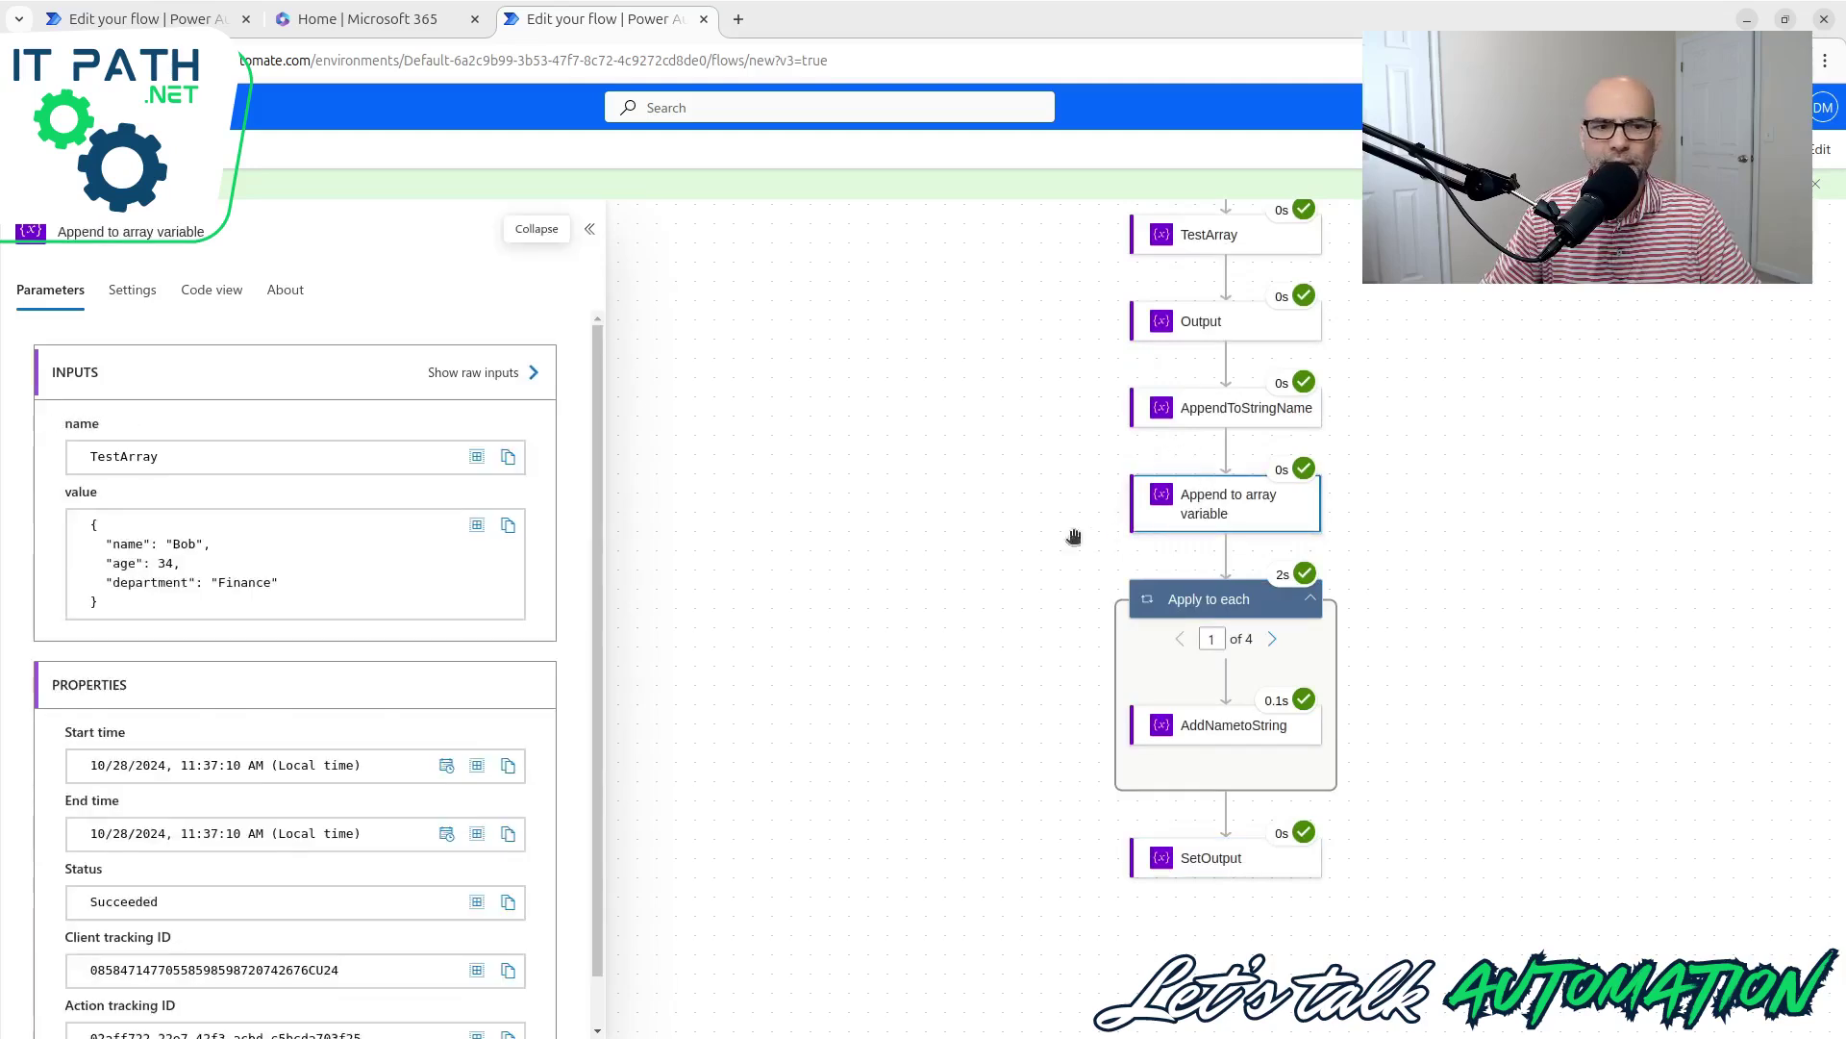
pyautogui.click(1420, 472)
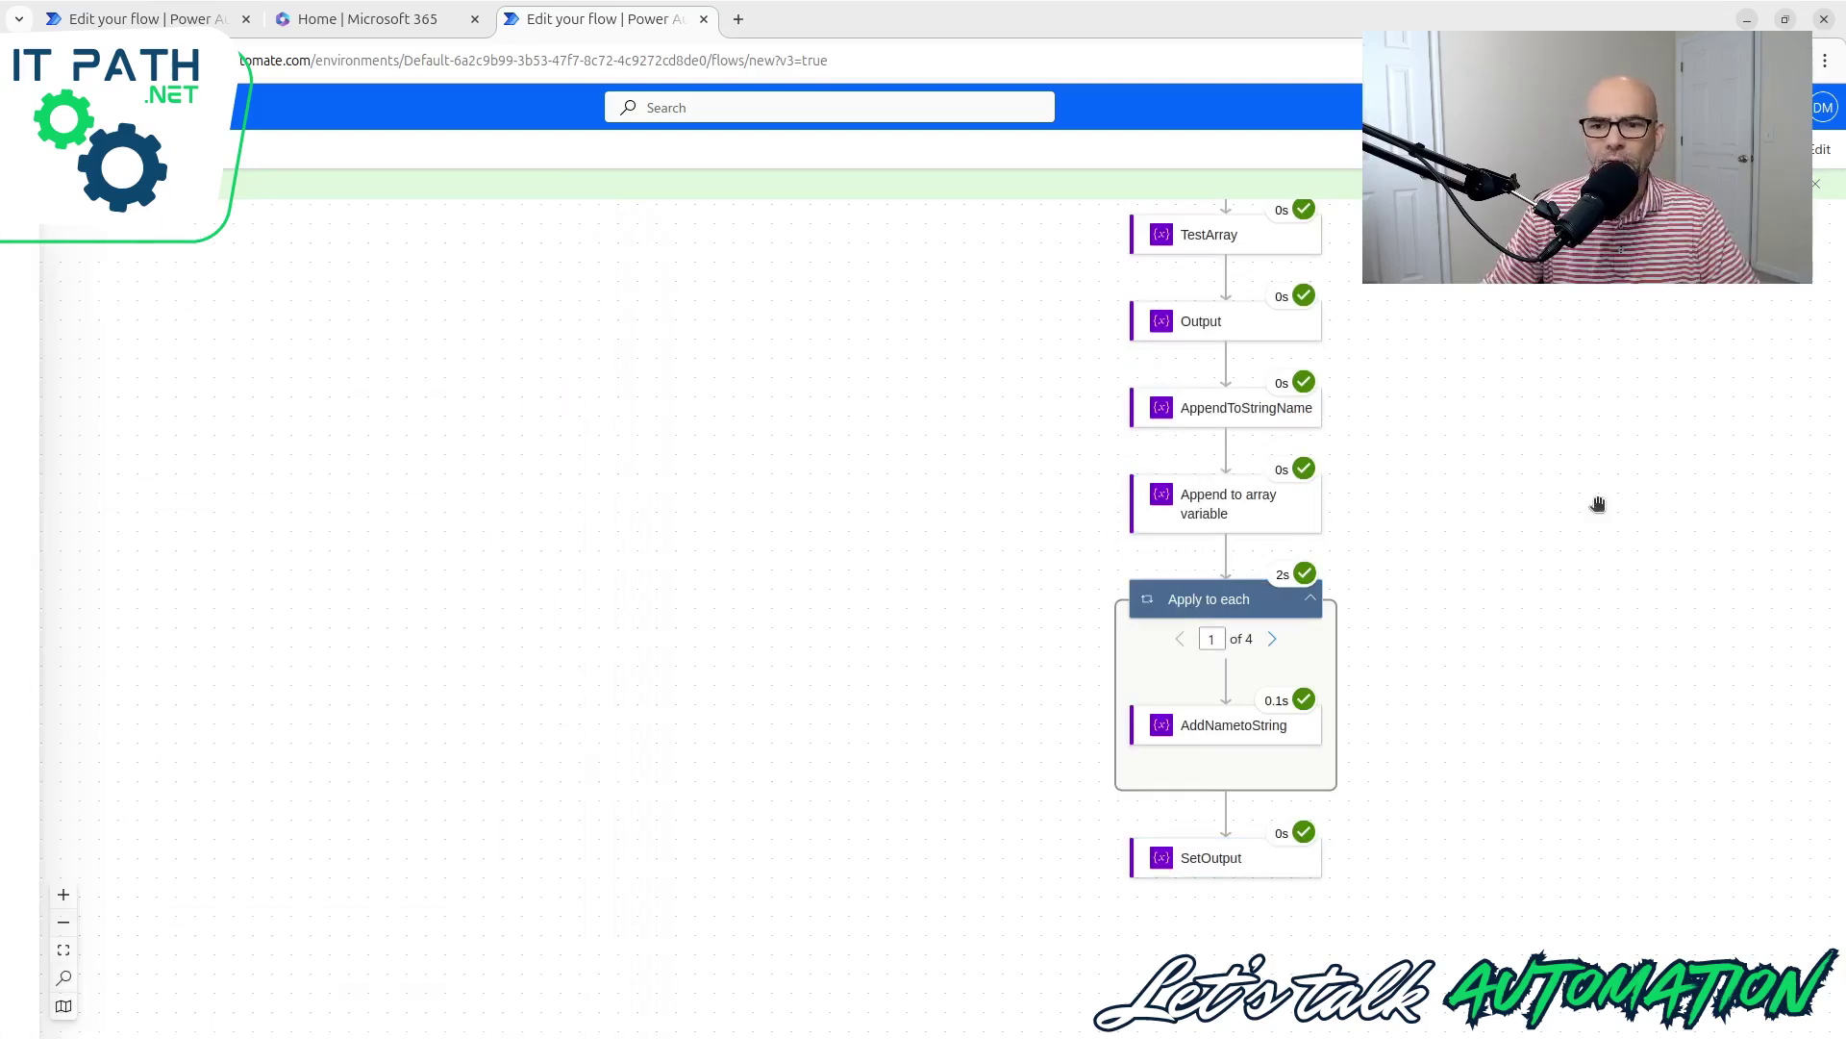
pyautogui.scroll(2, 1547, 526)
pyautogui.scroll(5, 1547, 526)
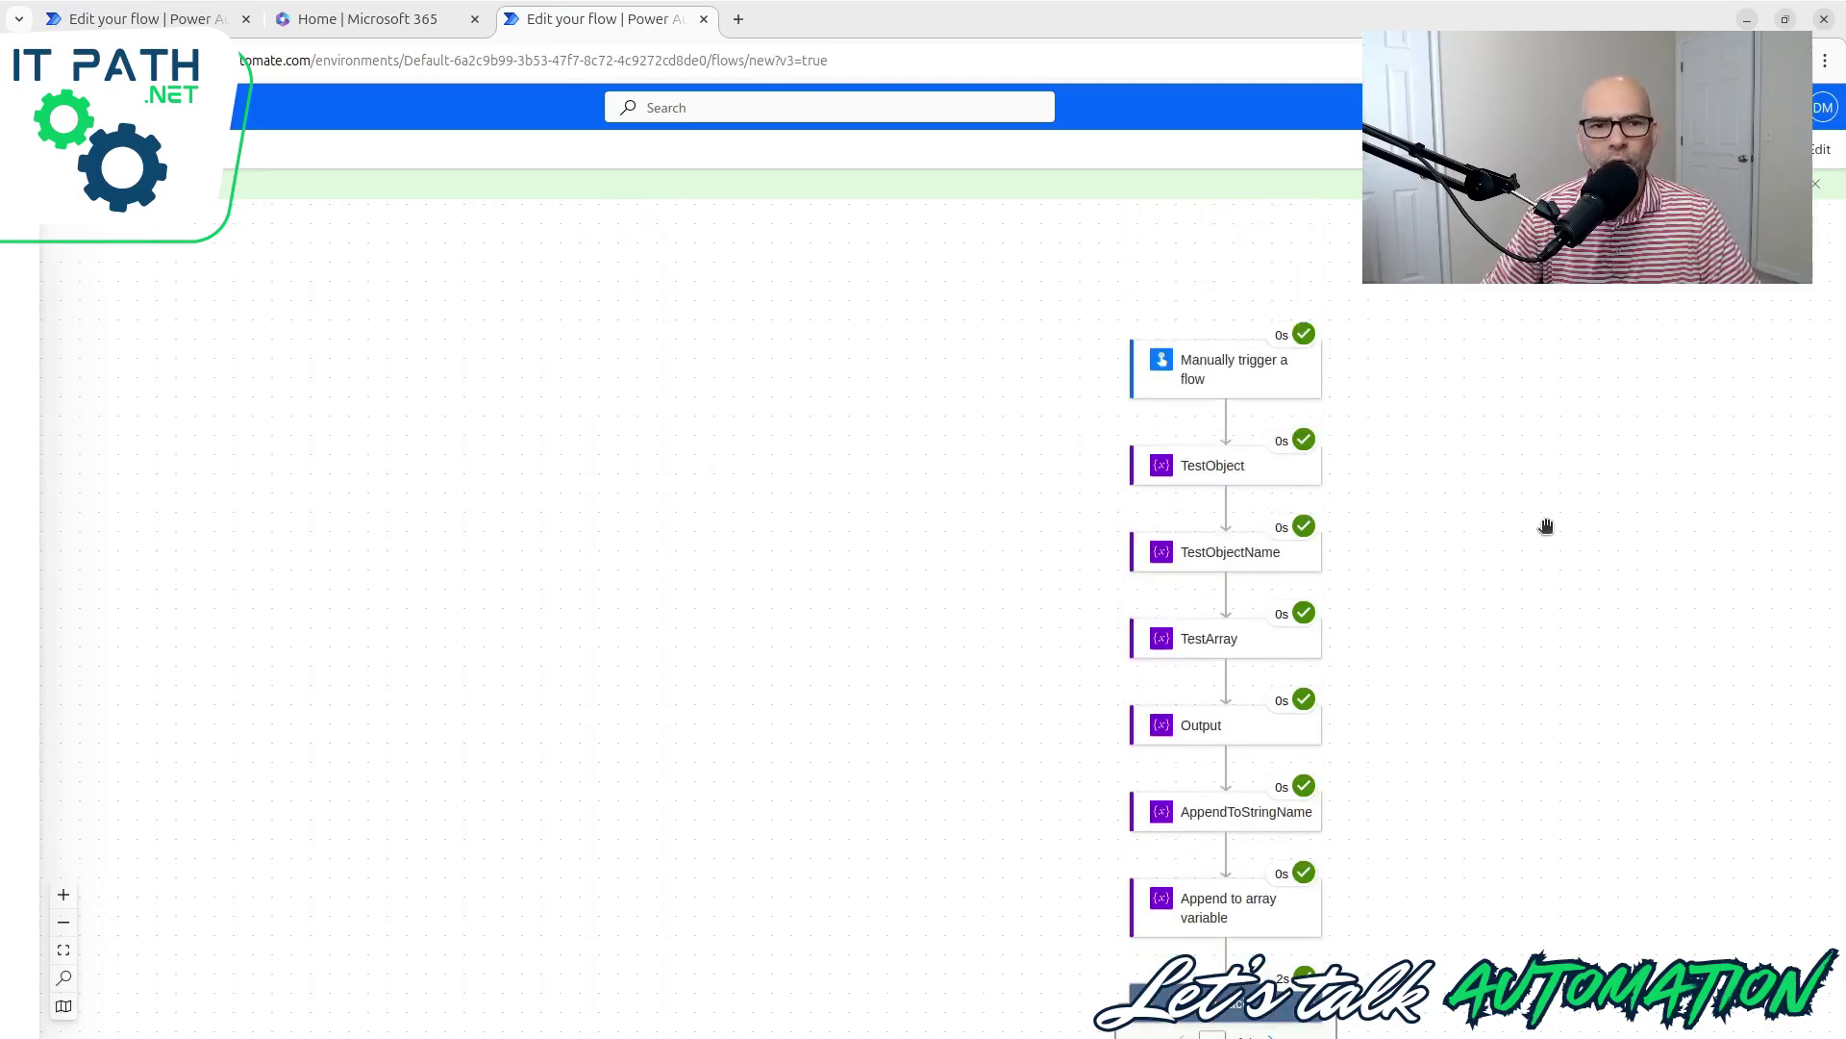
pyautogui.scroll(-9, 1547, 526)
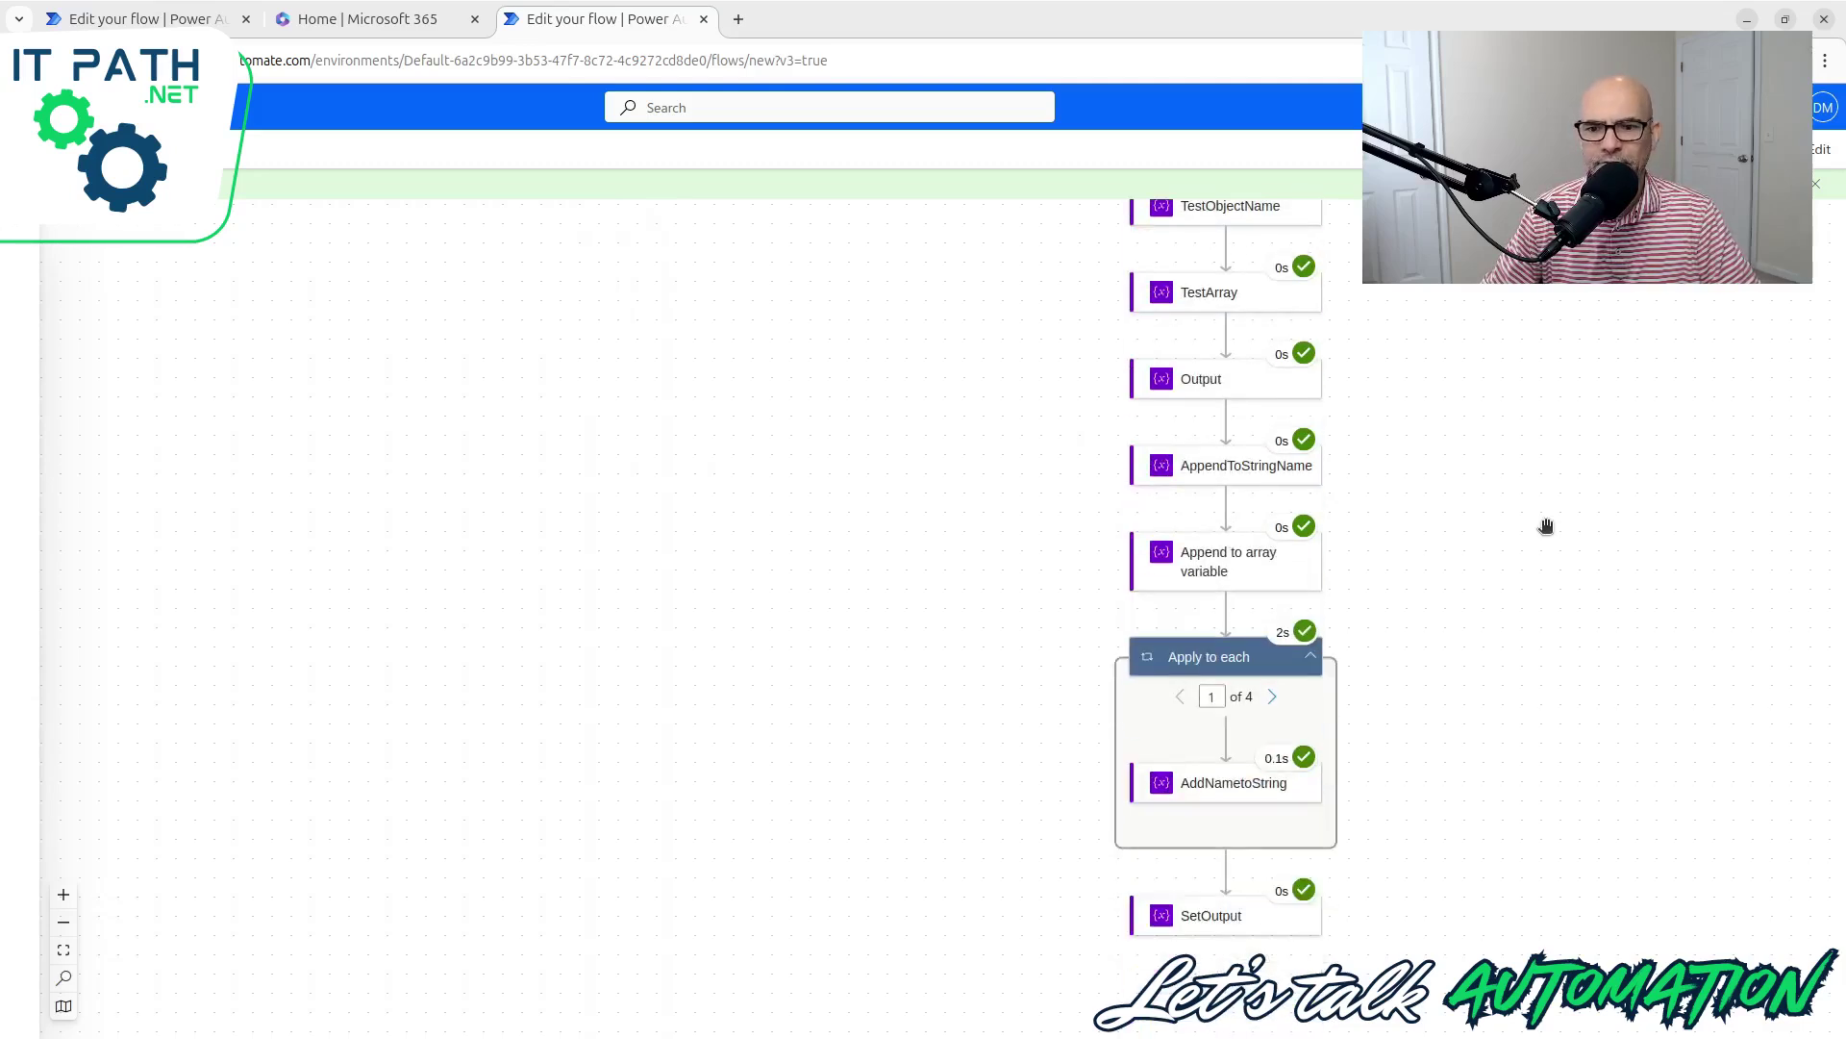